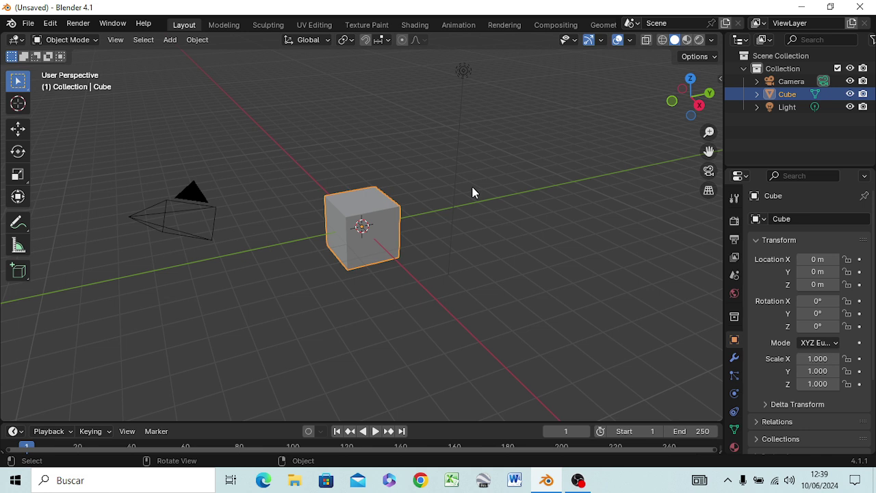
Delete the default cube and switch to Top Orthographic view
key(Delete)
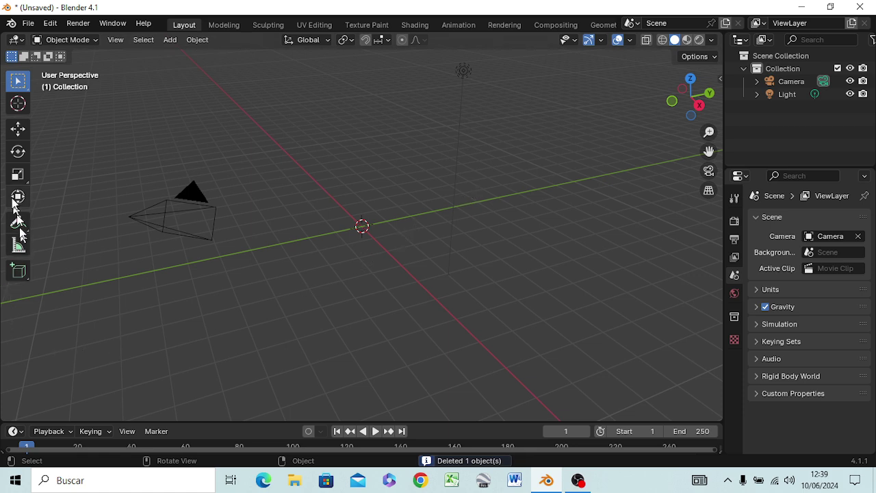
key(KP_7)
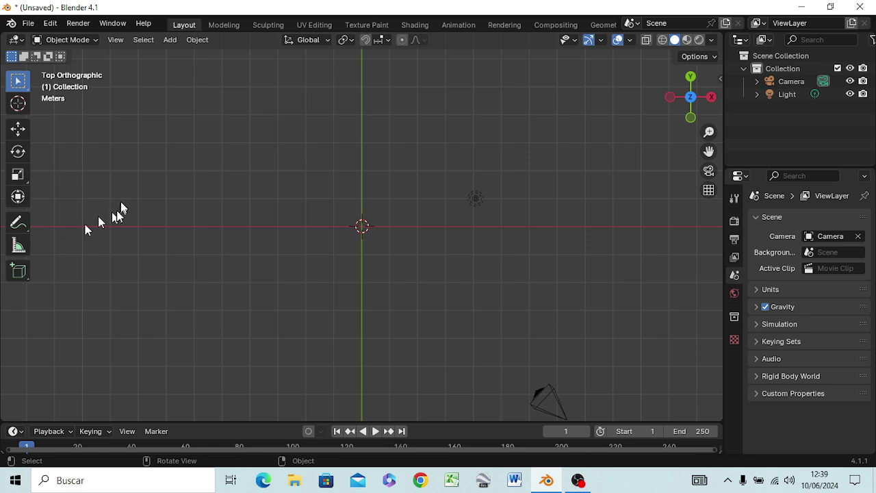
key(KP_1)
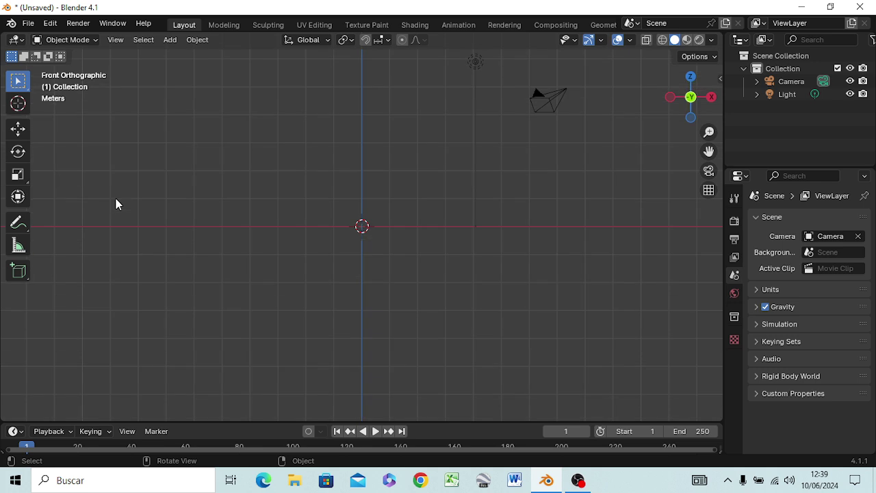
key(ctrl+KP_3)
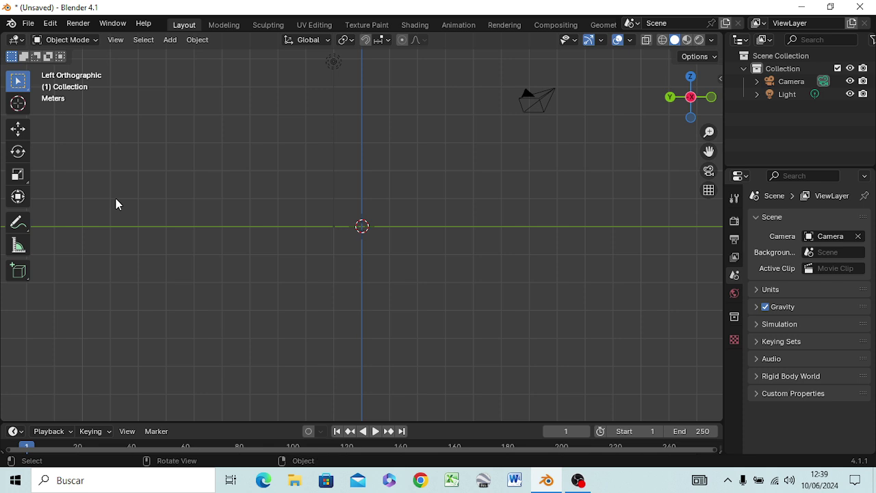
key(KP_7)
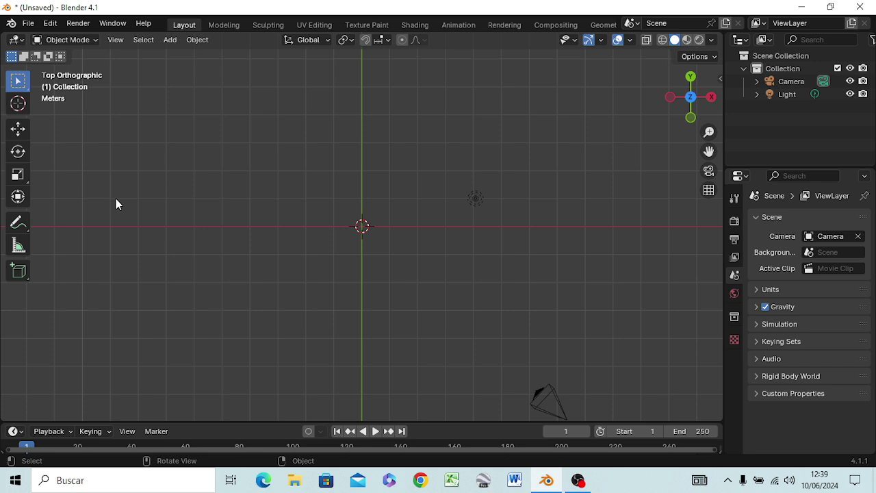
mouse_move(297, 253)
middle_down()
mouse_move(337, 227)
mouse_move(283, 122)
middle_up()
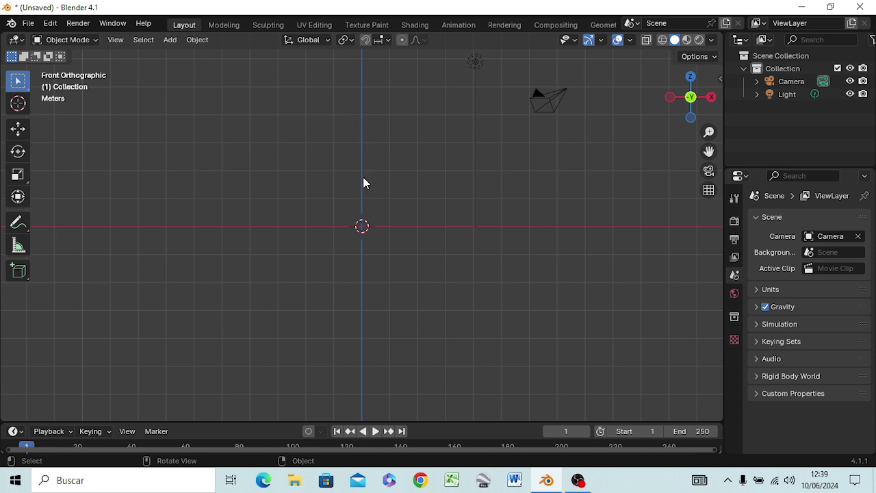
key(KP_3)
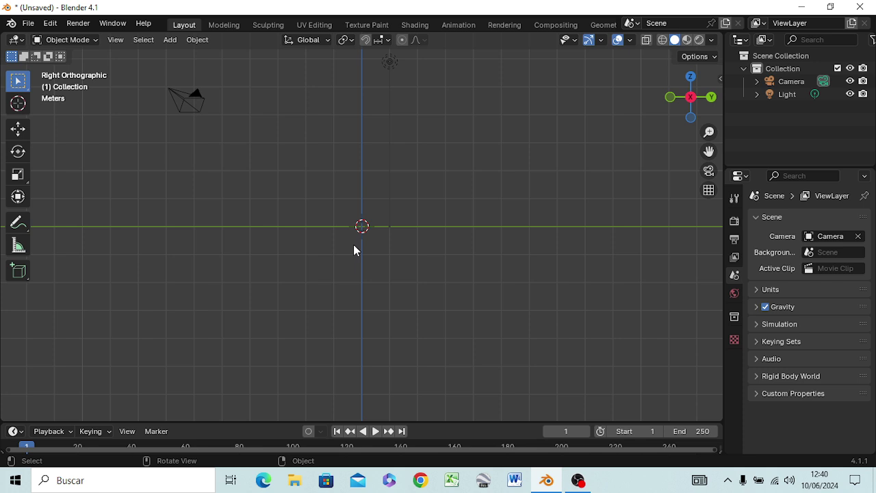
key(KP_1)
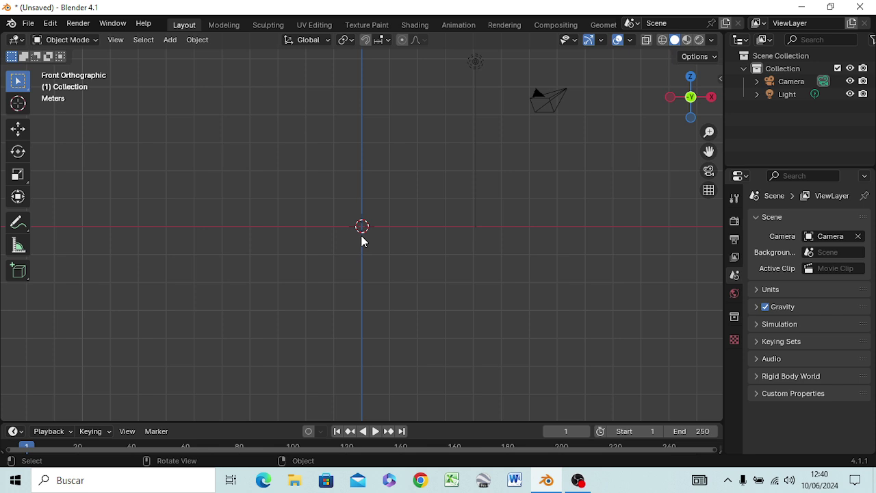
key(ctrl+KP_3)
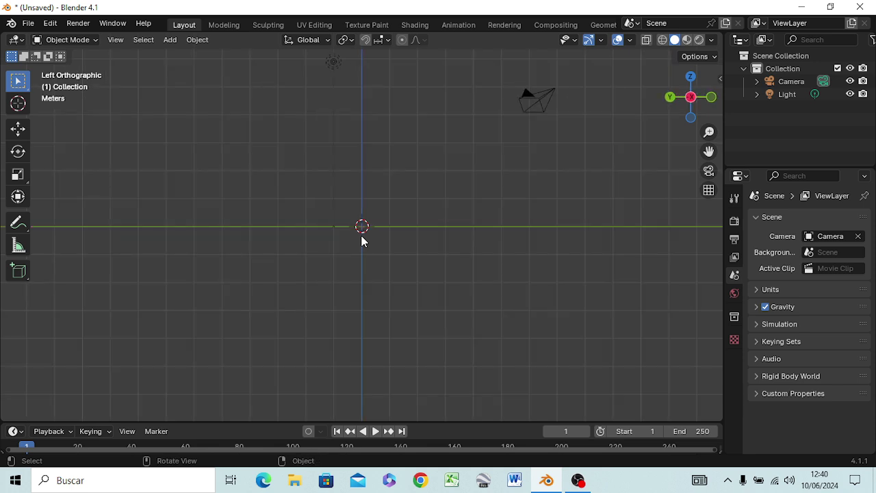
key(KP_7)
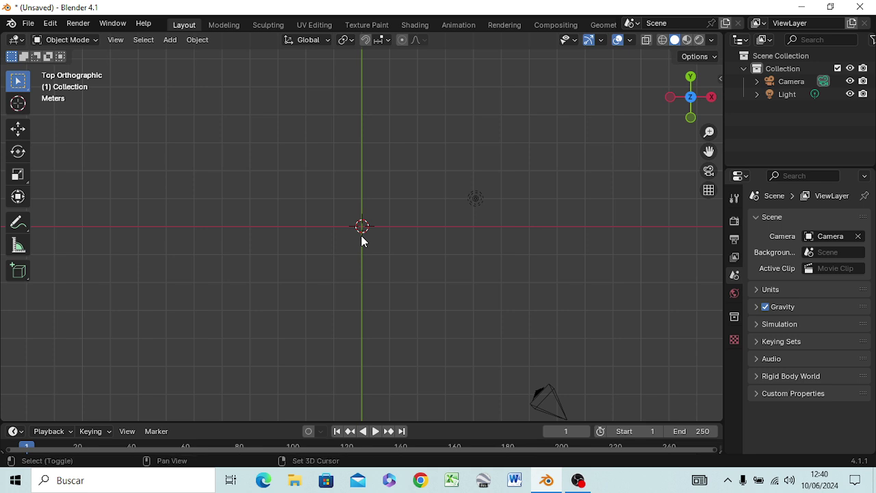
key(shift+a)
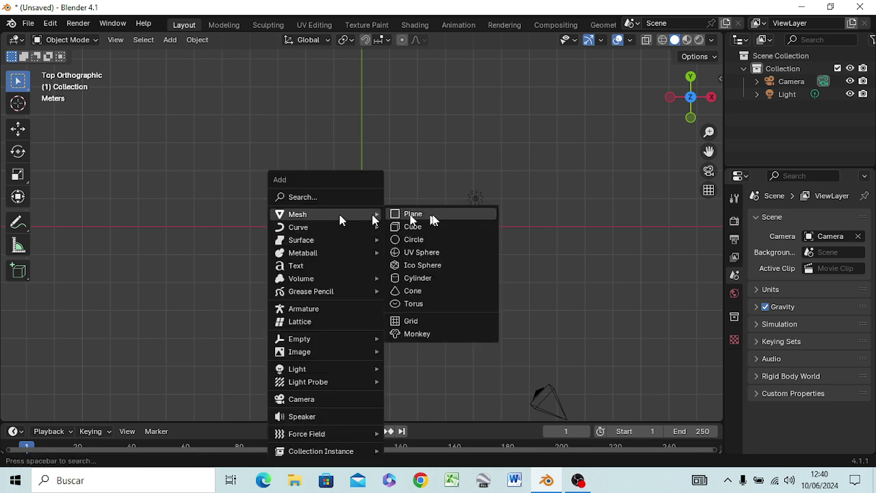
Add a Plane mesh at the world origin
click(429, 213)
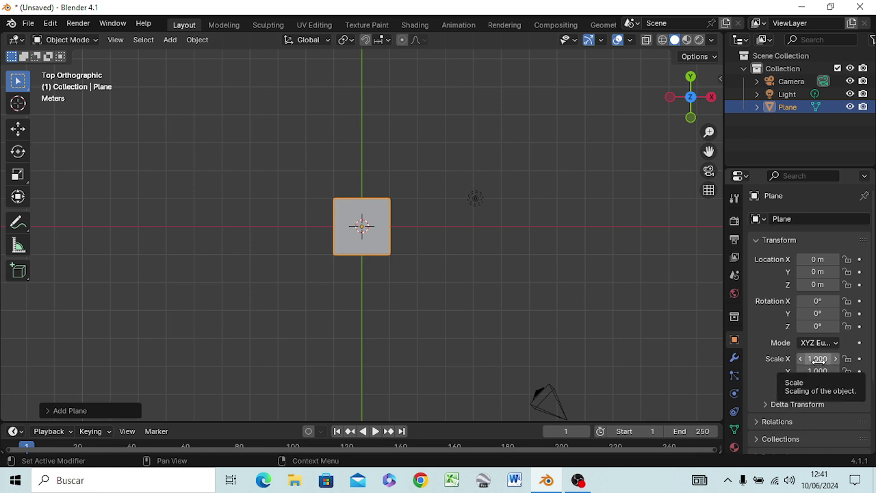
Set the Plane's scale to 8 on X and 5 on Y in the Transform panel
click(819, 359)
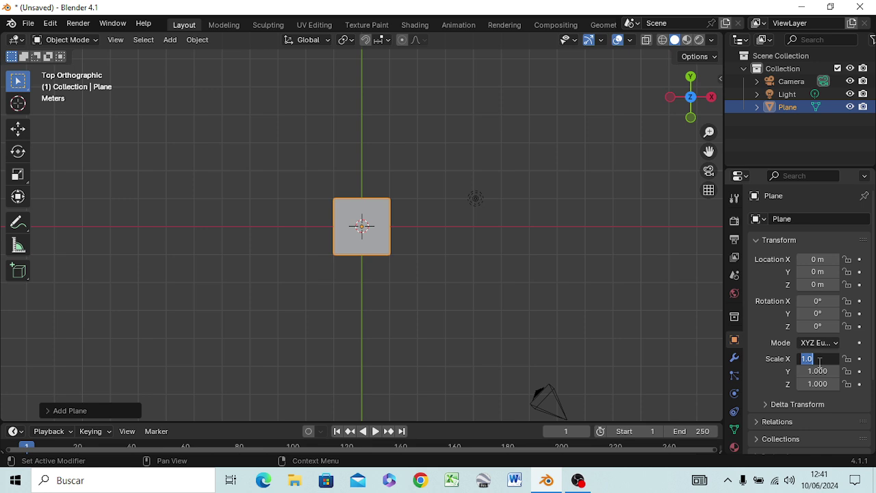
text(5)
key(Return)
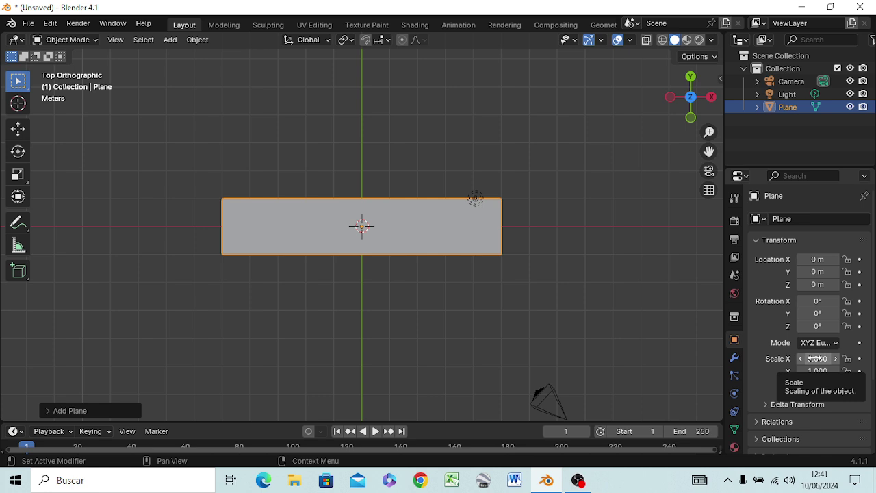
click(814, 358)
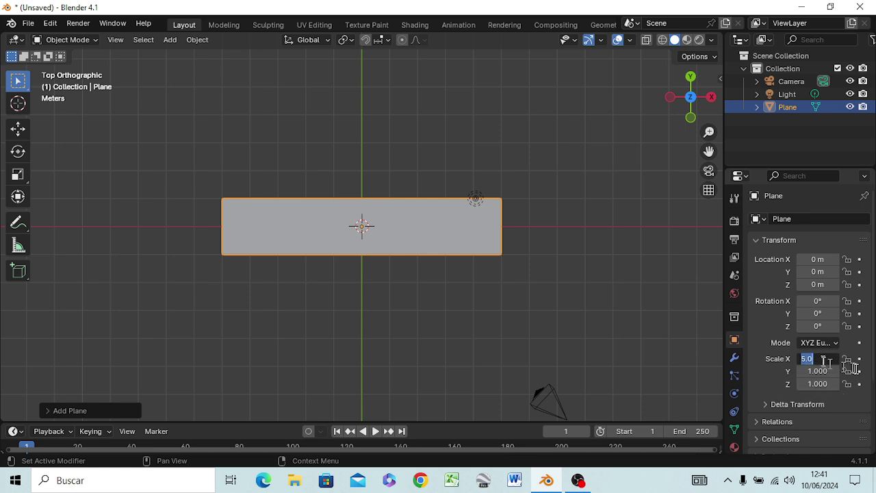
text(8)
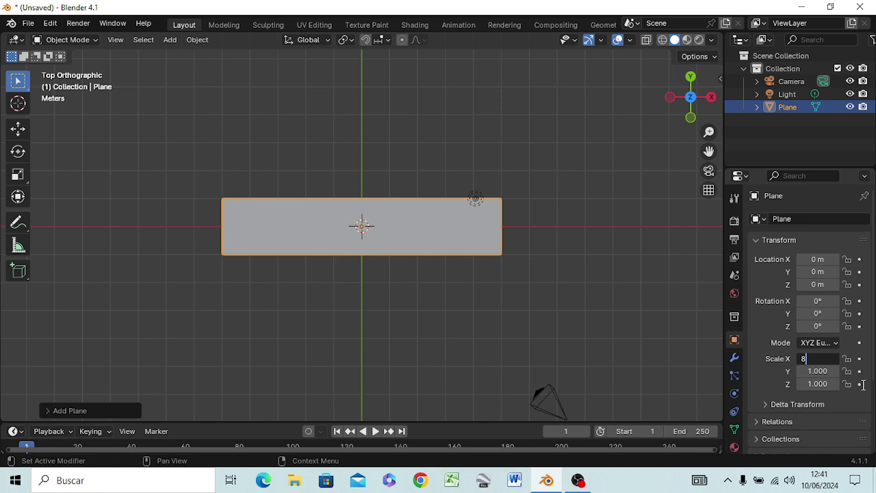
key(Return)
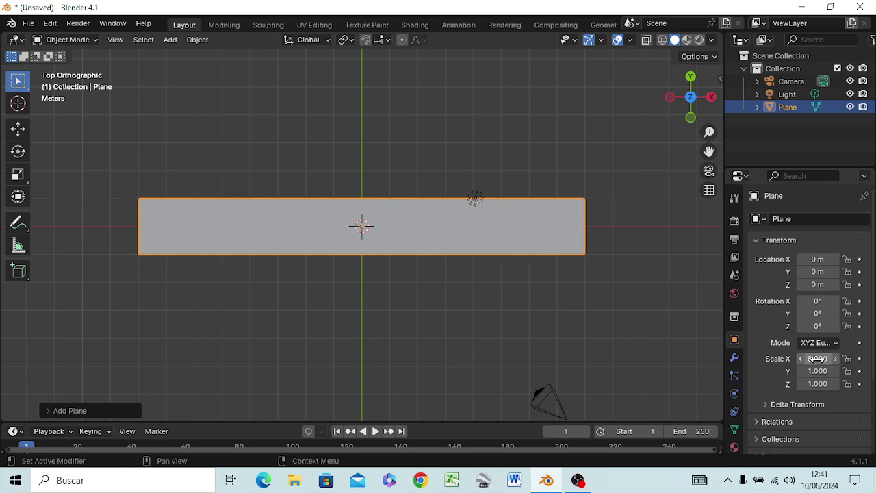
click(815, 370)
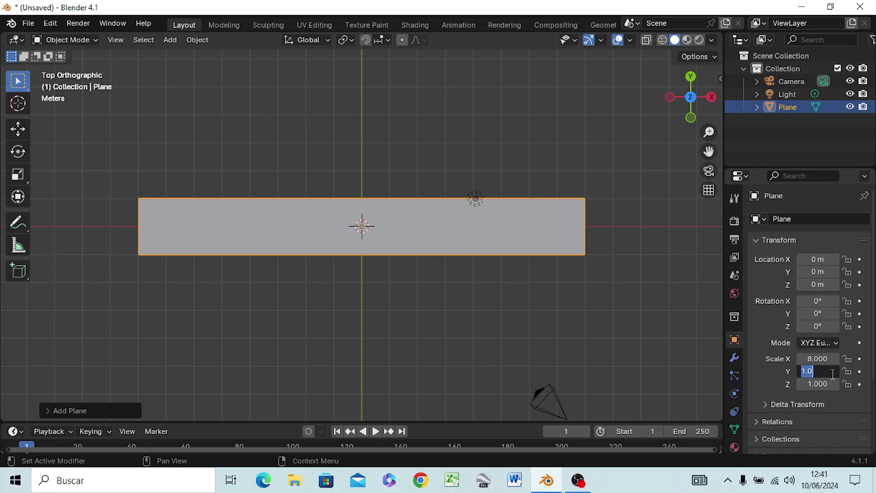
text(5)
key(Return)
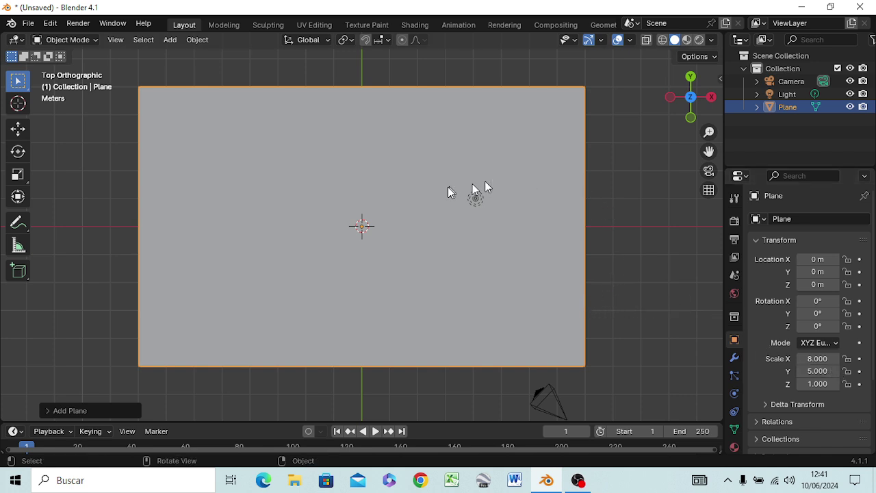
mouse_move(364, 220)
middle_down()
mouse_move(431, 132)
mouse_move(430, 114)
mouse_move(442, 185)
mouse_move(434, 247)
middle_up()
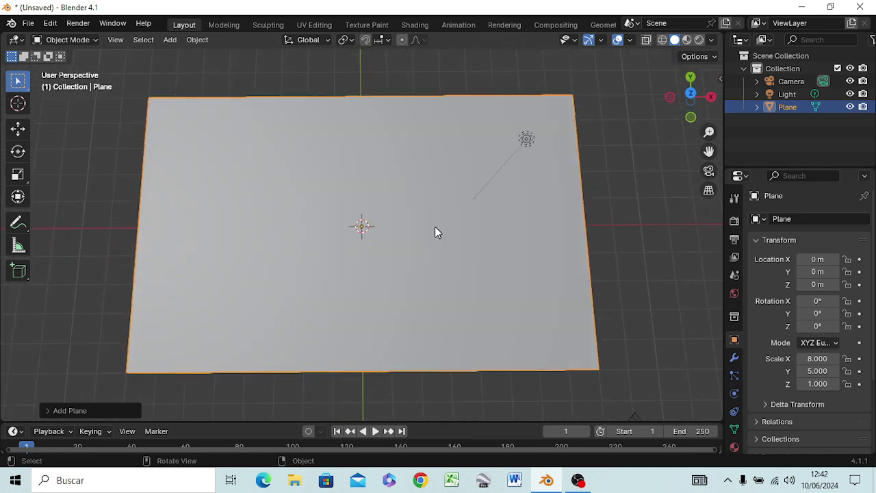
Return to Top view and enter Edit Mode on the Plane
key(KP_7)
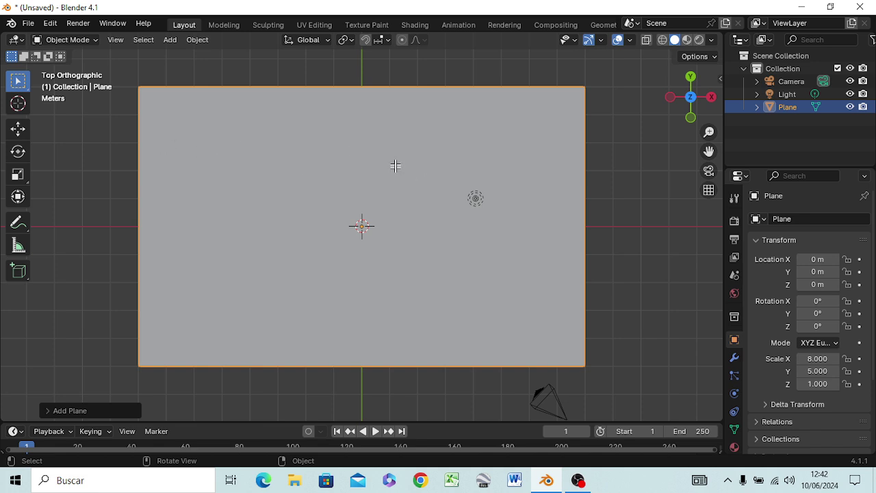
key(Tab)
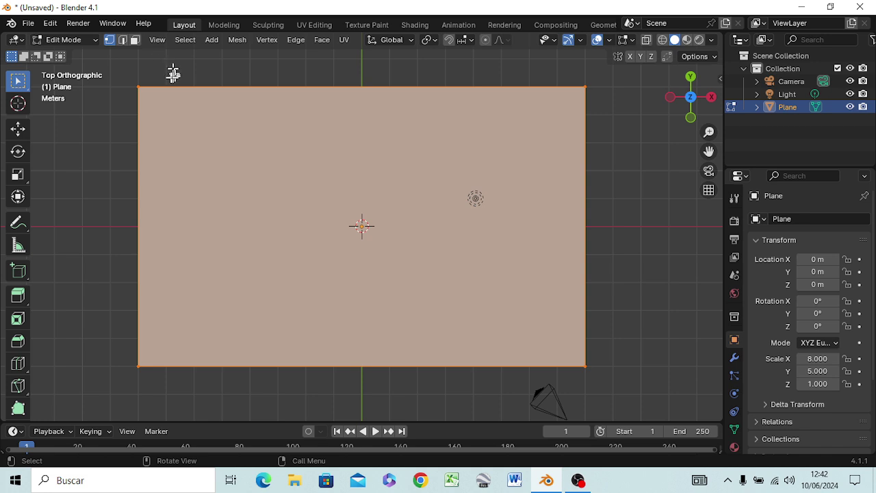
Switch to face select and add two evenly spaced vertical loop cuts
click(134, 40)
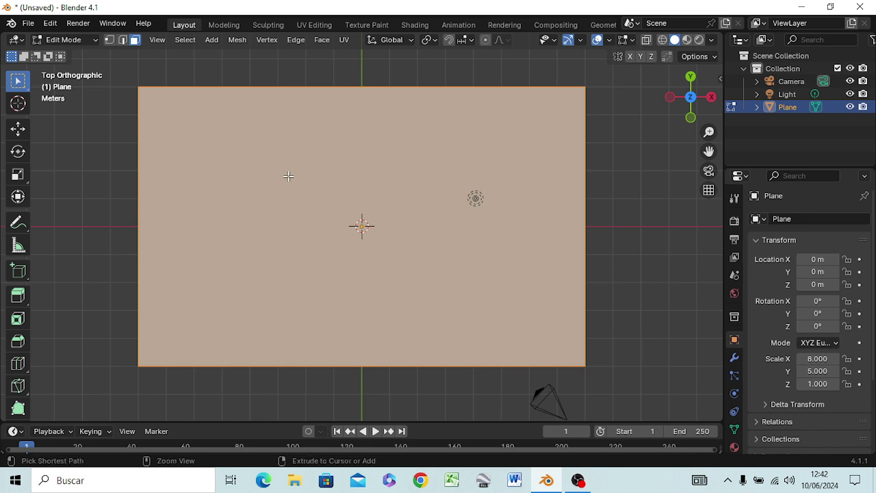
key(ctrl+r)
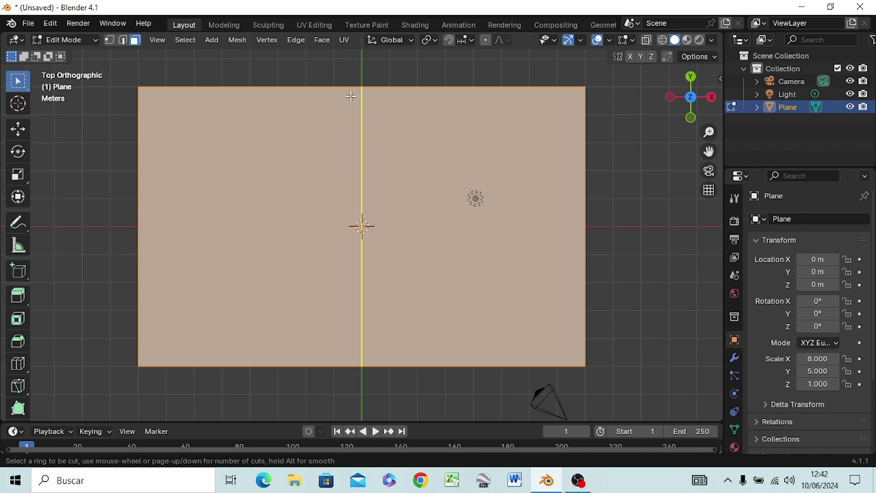
scroll(351, 96, up, 1)
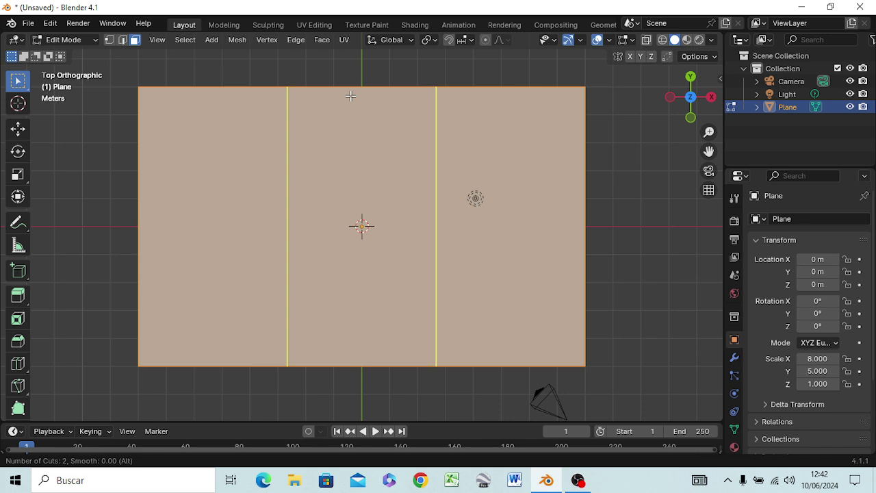
click(350, 96)
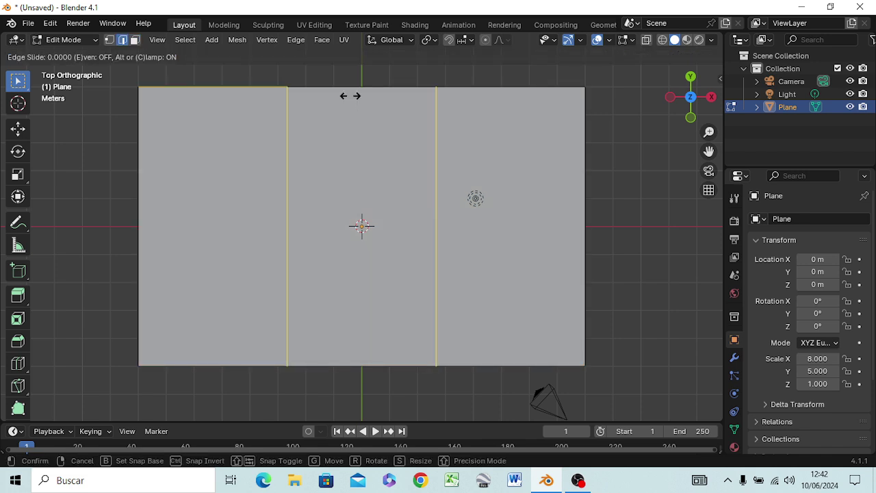
click(350, 96)
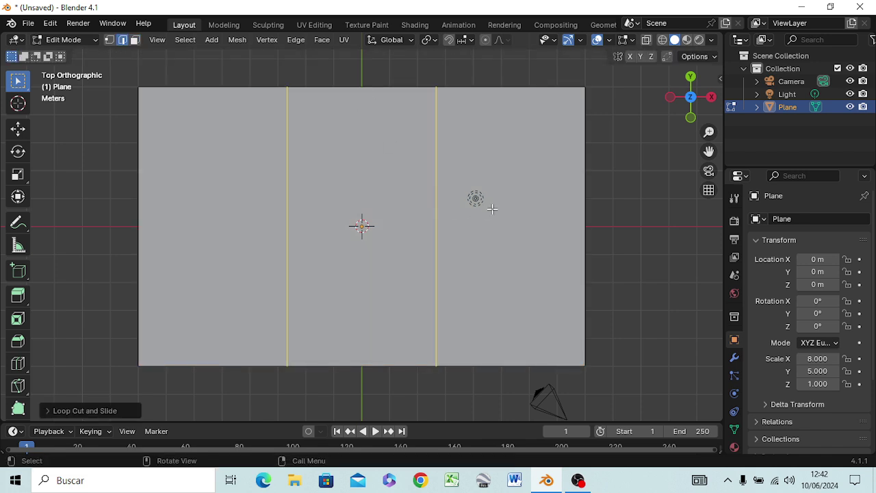
key(ctrl)
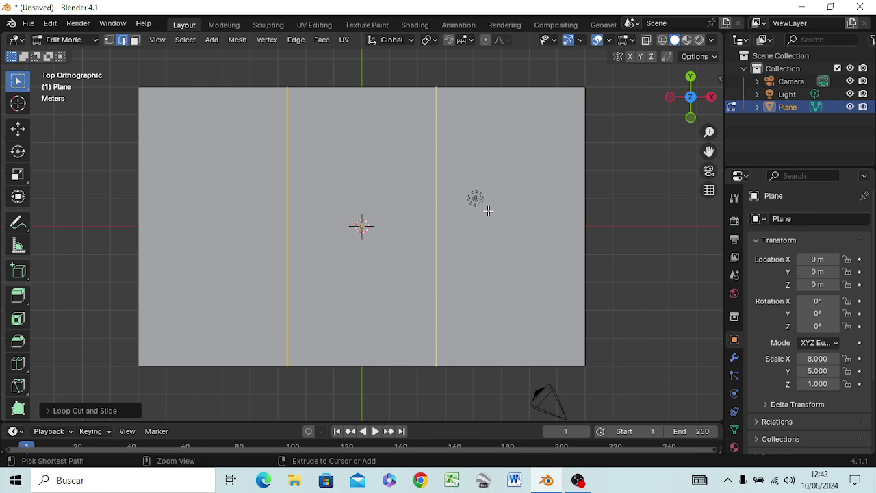
Add two horizontal loop cuts to complete the 3 × 3 grid, then deselect
key(ctrl+r)
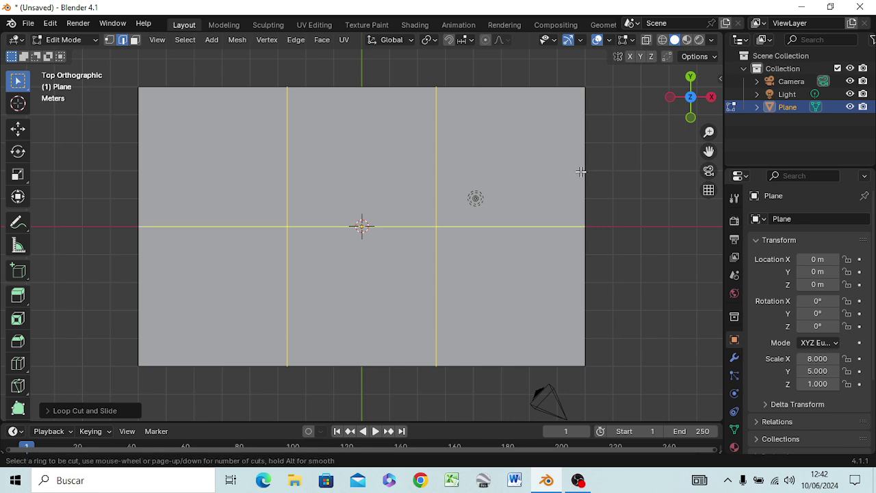
scroll(572, 196, up, 1)
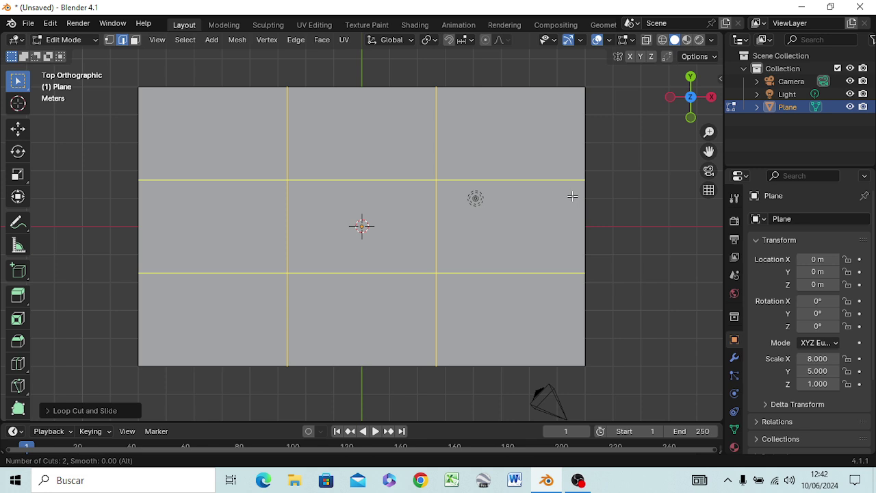
click(572, 196)
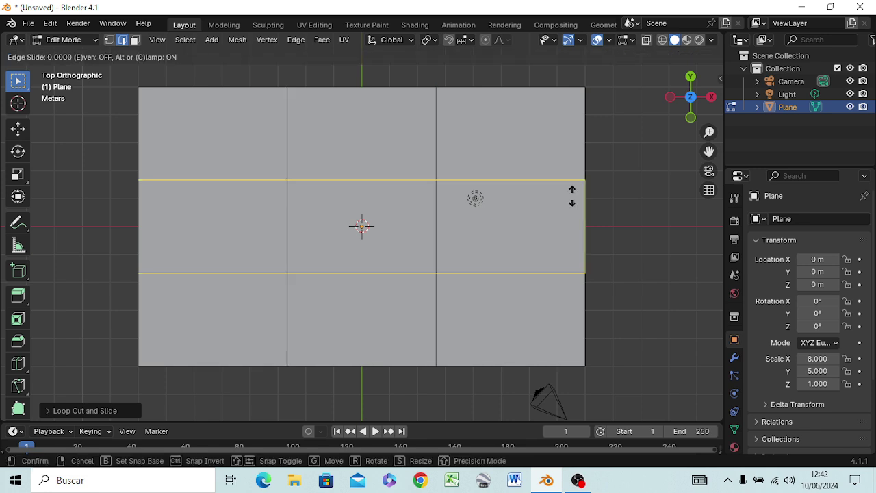
right_click(572, 197)
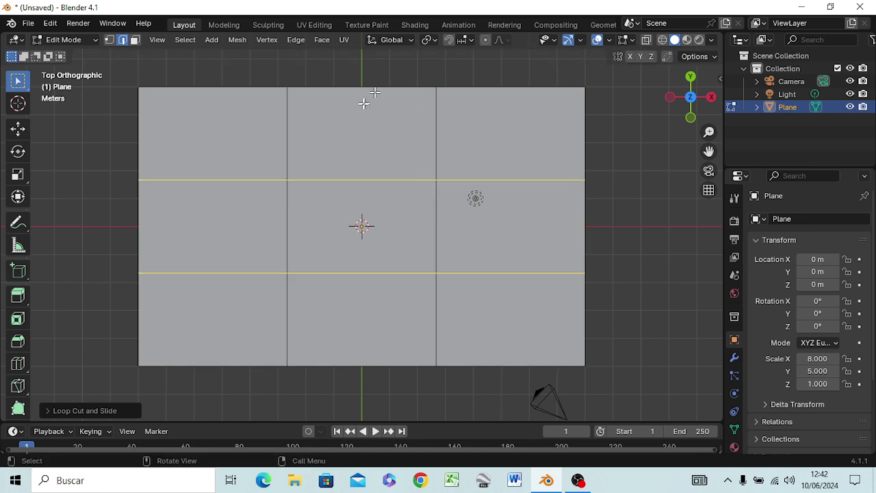
click(356, 129)
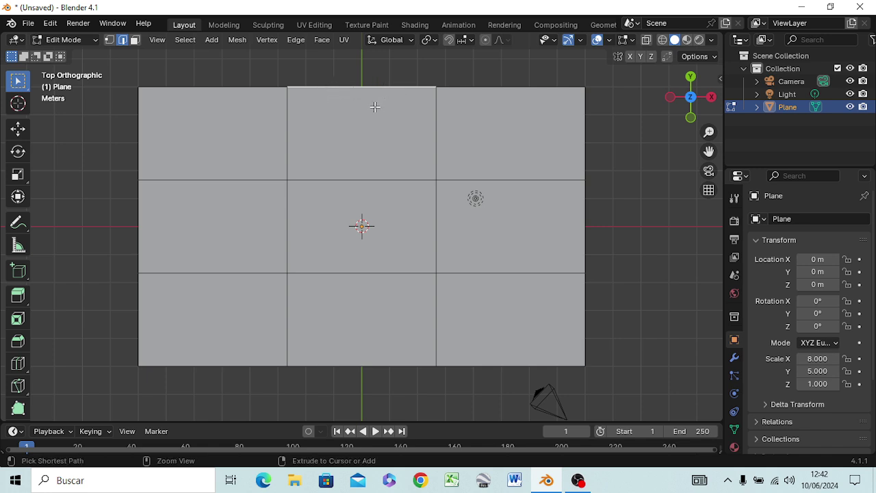
Add two evenly spaced vertical loop cuts through the middle column
key(ctrl+r)
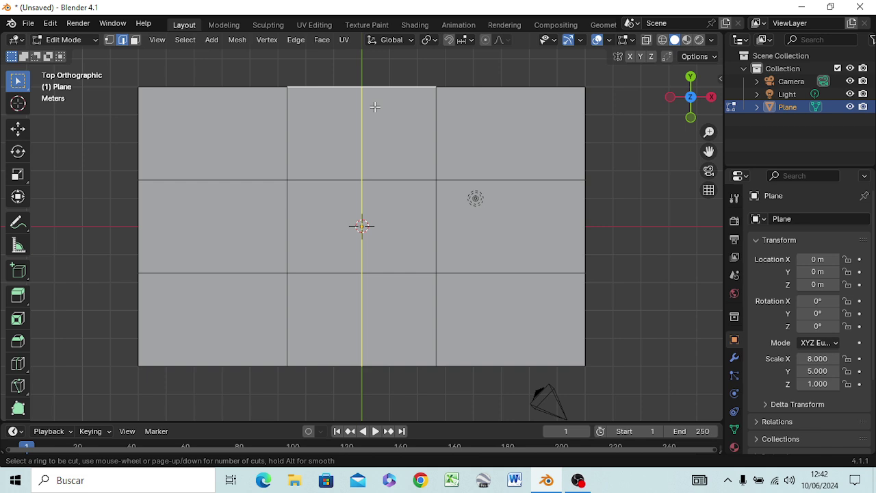
scroll(374, 107, up, 1)
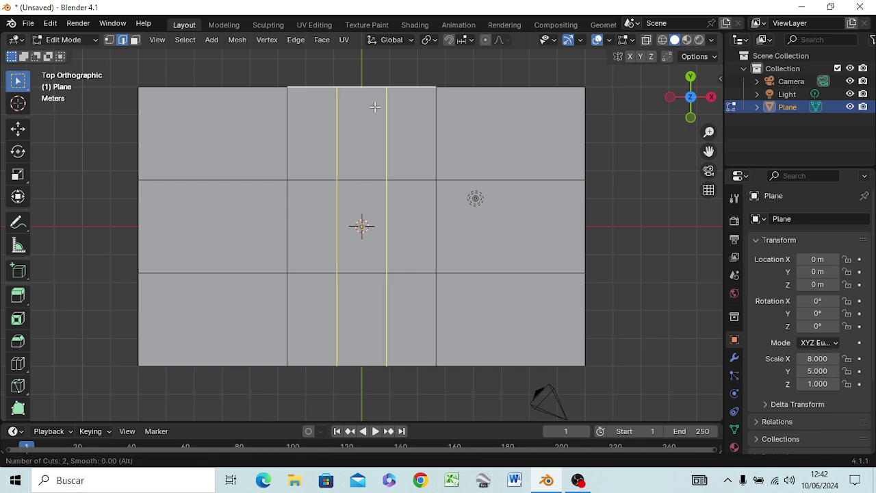
click(375, 107)
right_click(374, 106)
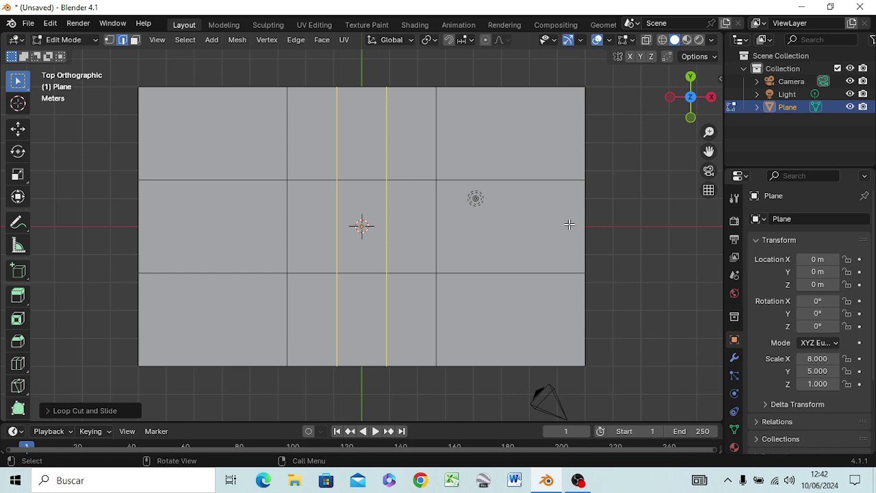
key(ctrl)
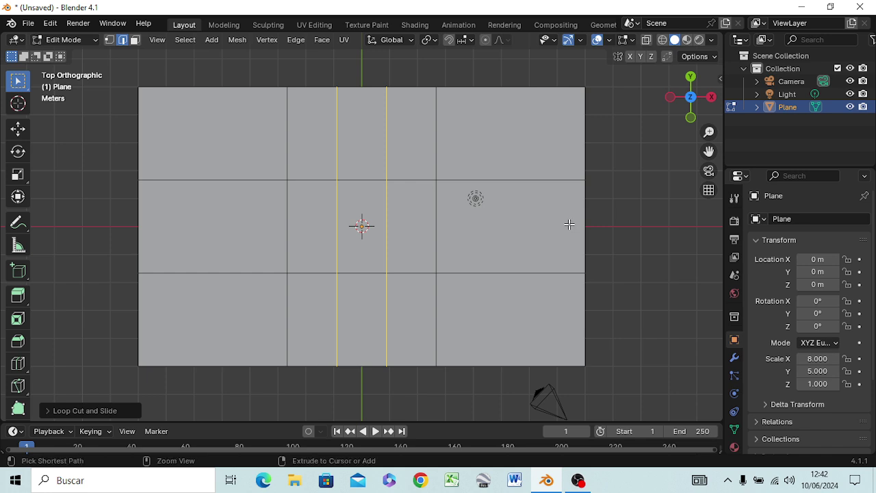
Add three horizontal loop cuts through the middle row and deselect them
key(ctrl+r)
scroll(568, 223, up, 1)
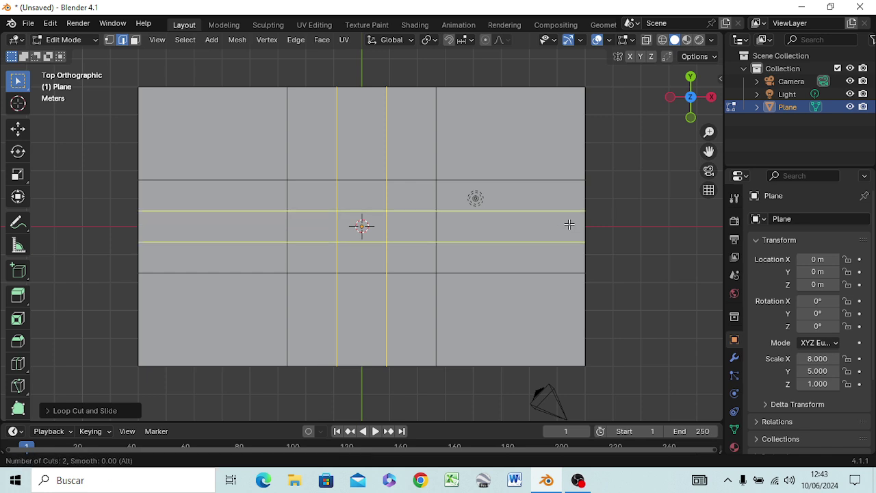
scroll(569, 224, up, 1)
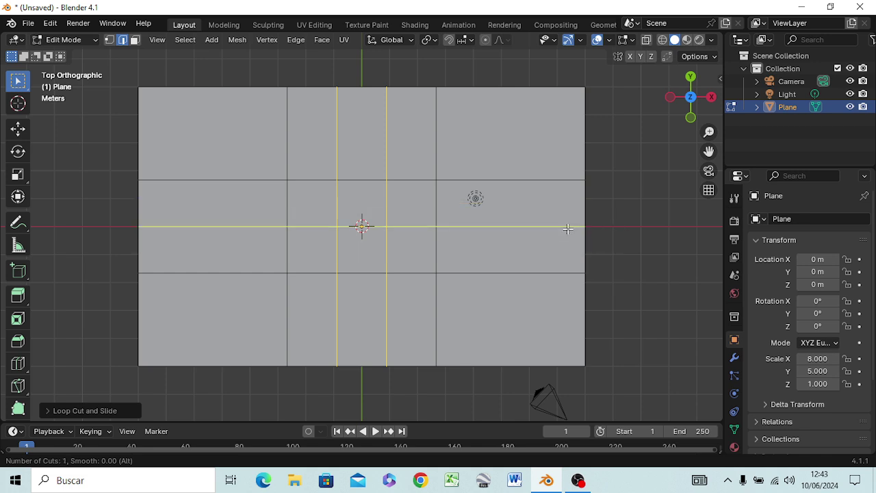
scroll(567, 228, down, 1)
scroll(566, 228, up, 1)
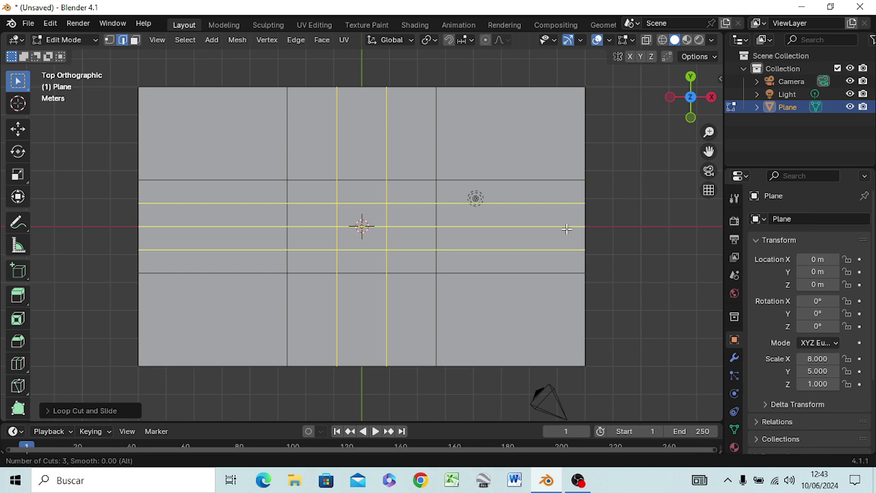
scroll(567, 229, up, 1)
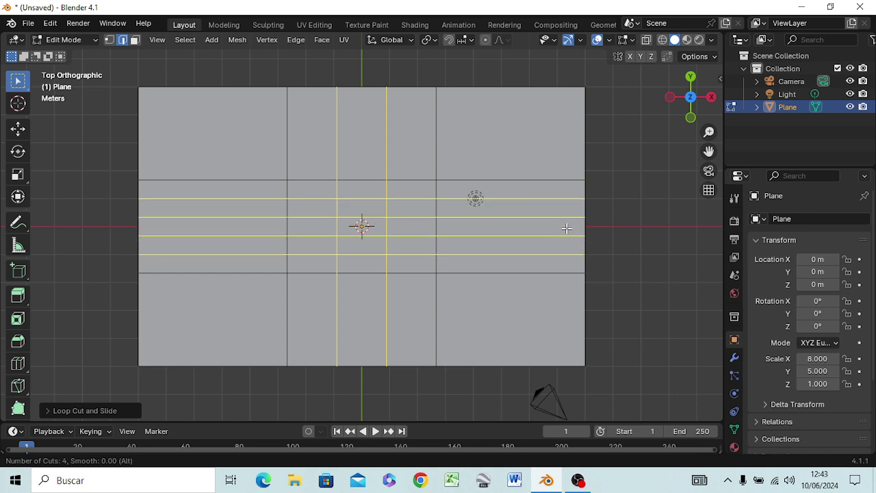
scroll(566, 228, down, 1)
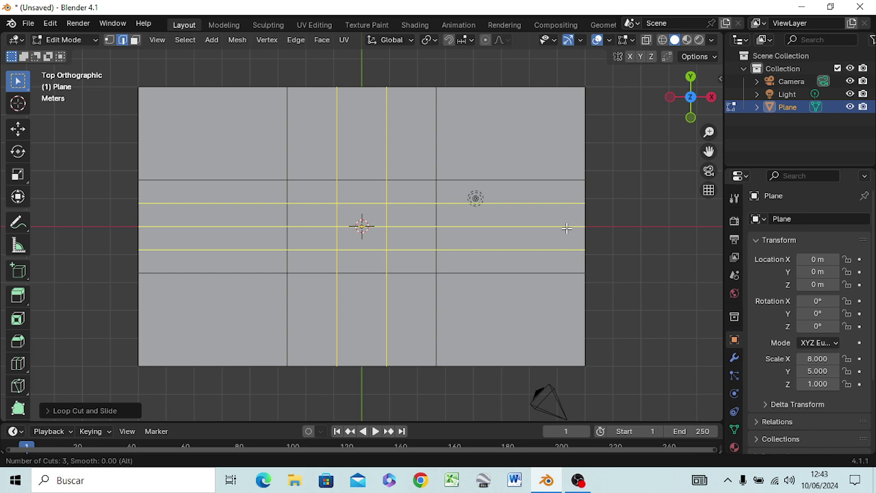
click(566, 228)
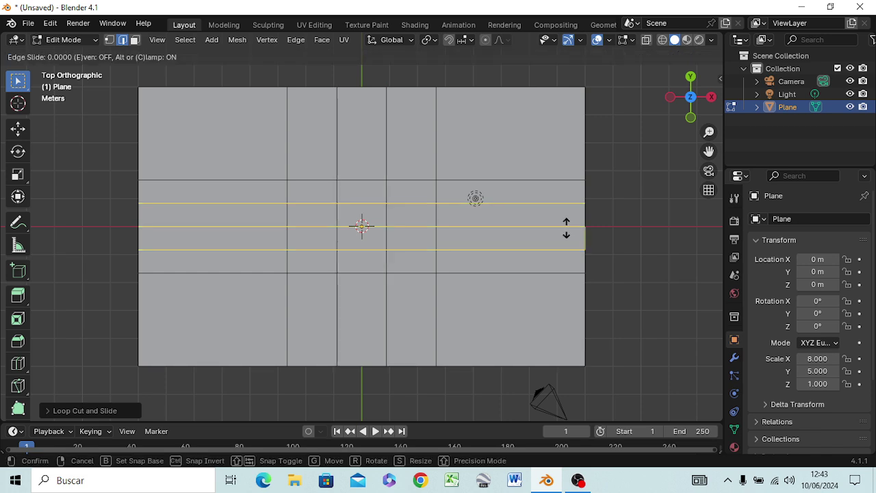
right_click(378, 225)
click(627, 233)
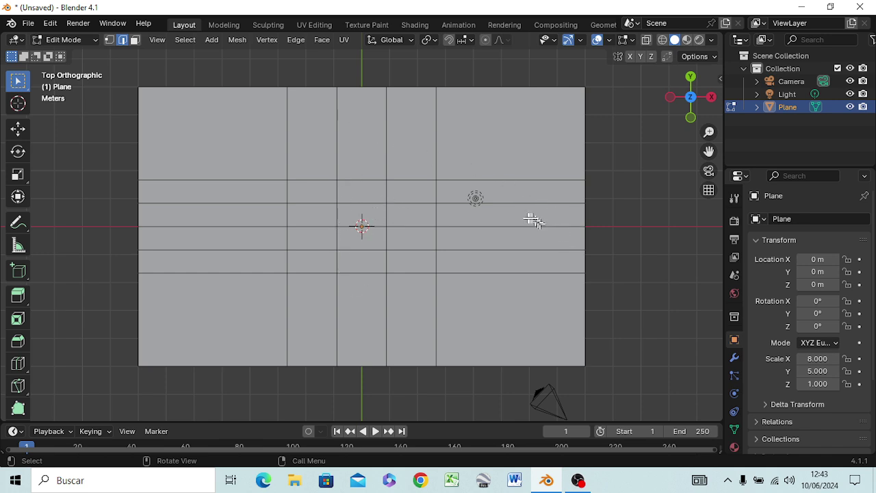
Add a single vertical edge loop along the plane's centre line
click(510, 227)
key(ctrl)
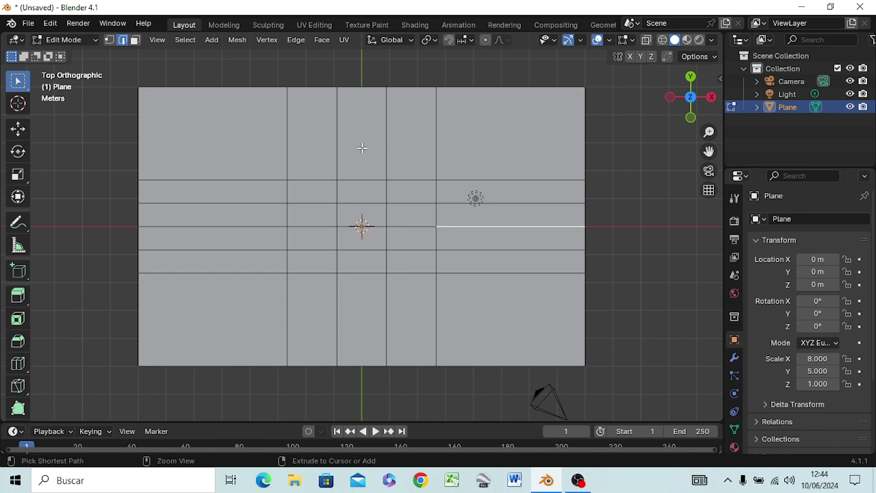
key(ctrl+r)
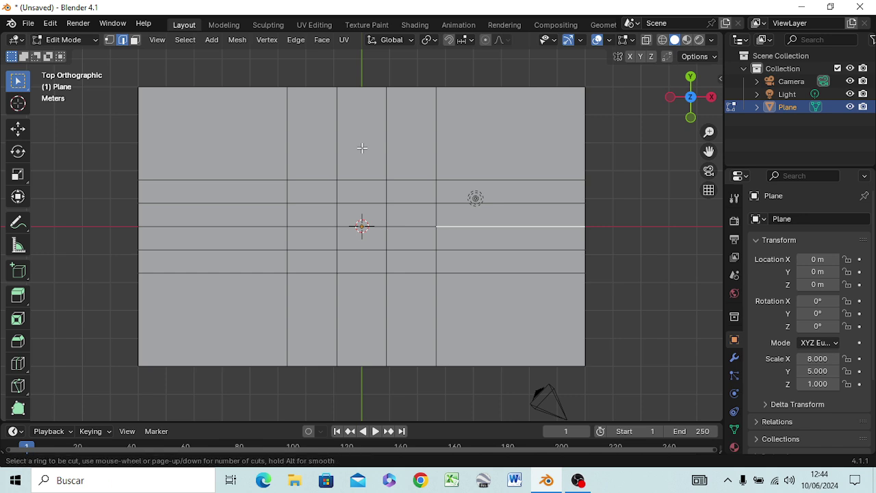
click(366, 94)
click(366, 94)
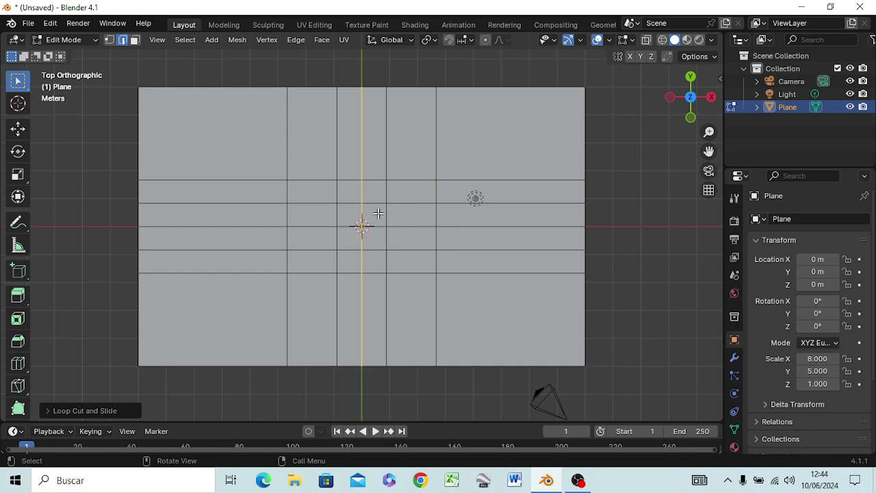
Delete the left-half and lower-half vertices, keeping the top-right quarter, then return to Object Mode
key(1)
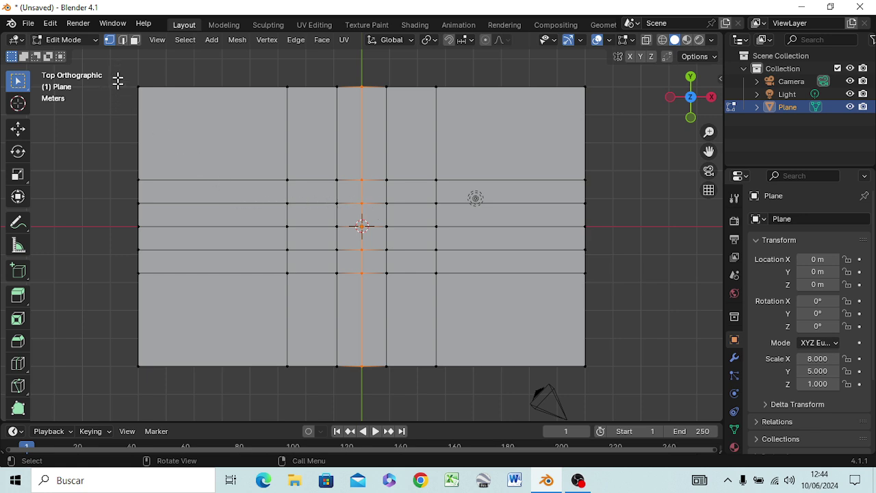
mouse_move(118, 71)
mouse_down()
mouse_move(286, 369)
mouse_move(343, 392)
mouse_up()
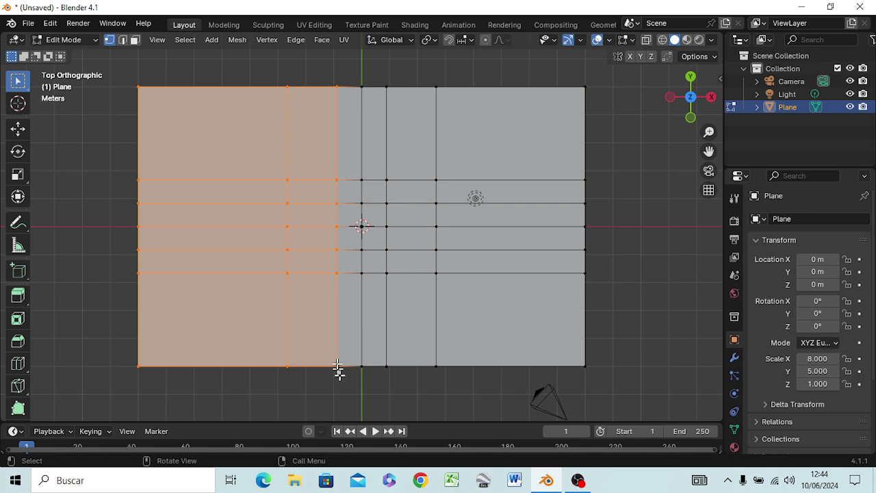
key(x)
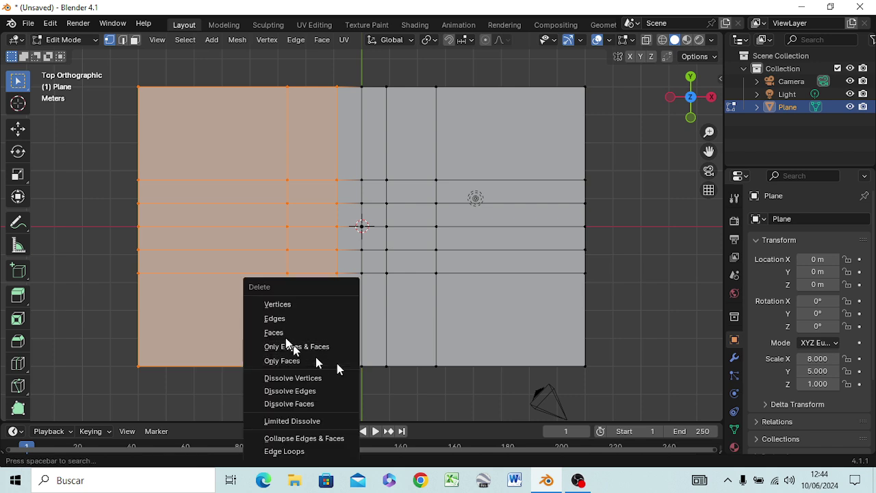
click(293, 305)
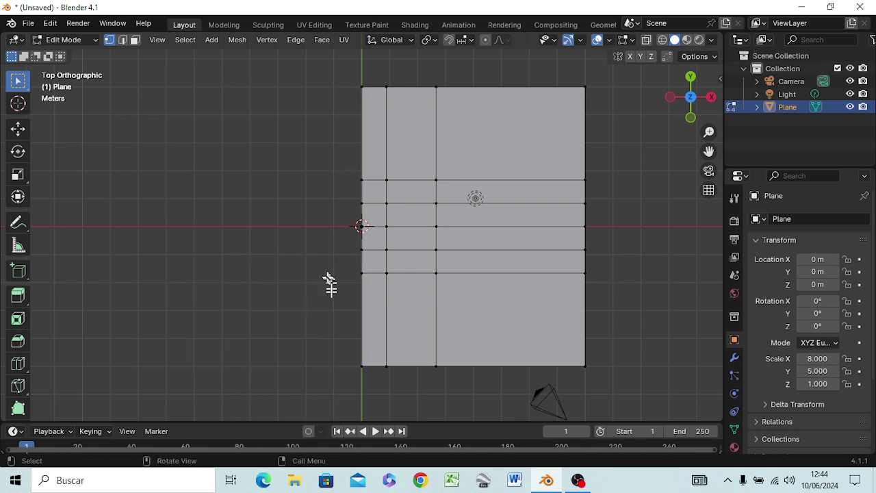
drag(348, 245, 589, 419)
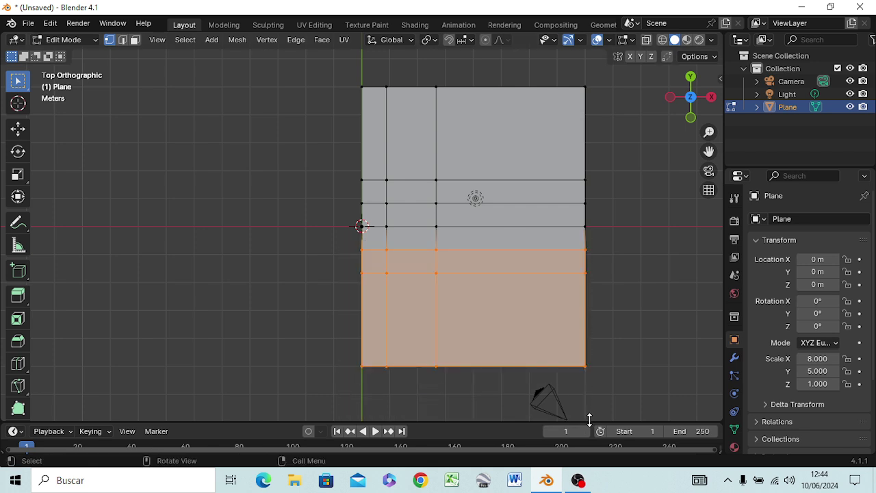
key(x)
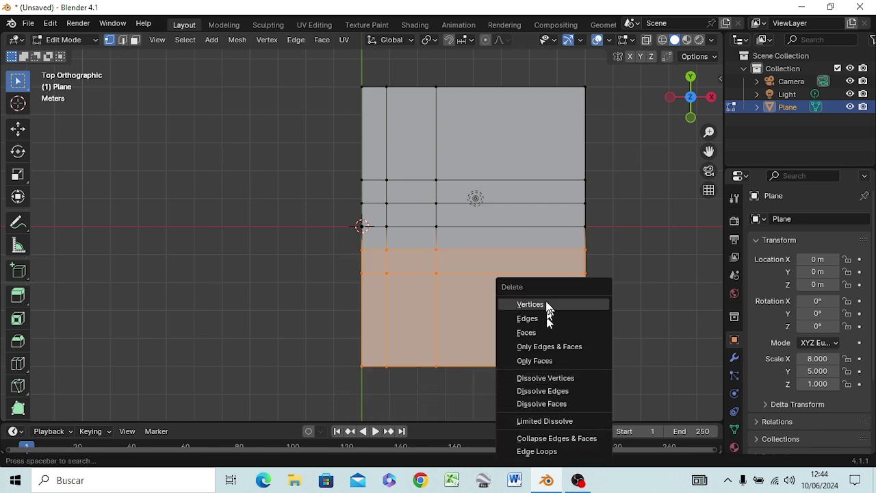
click(546, 303)
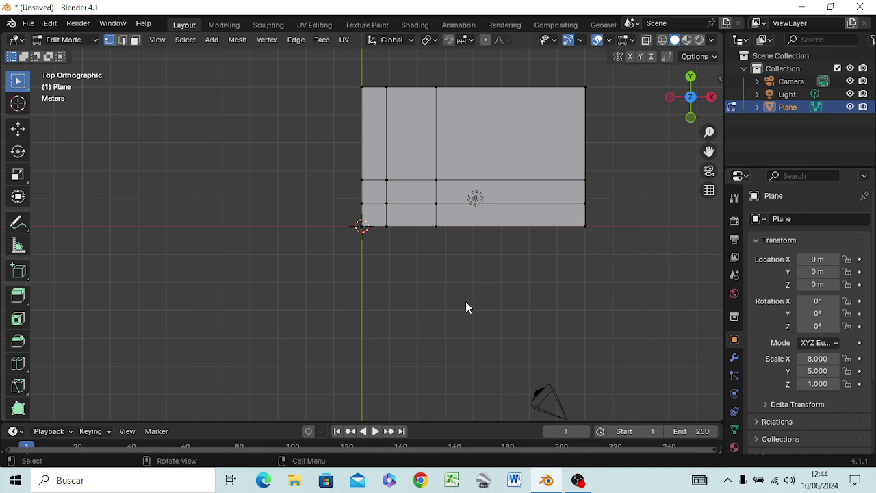
key(Tab)
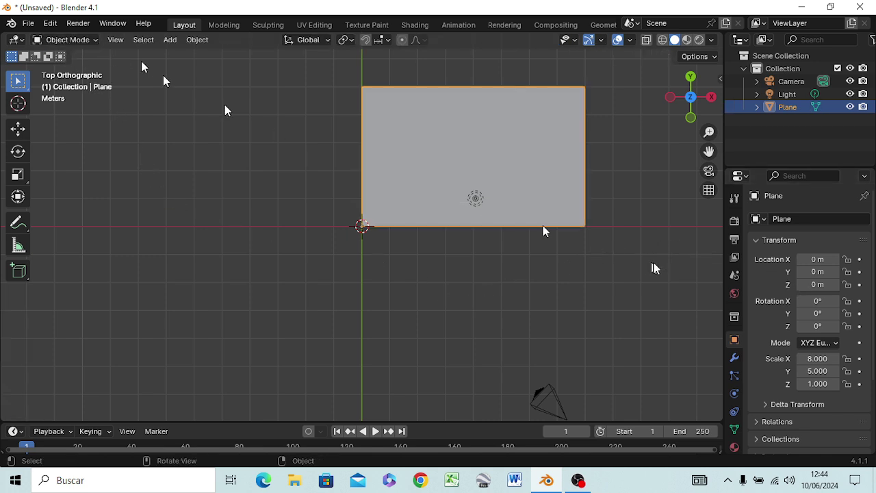
Add a Mirror modifier with both X and Y axes enabled, then re-enter Edit Mode
click(734, 358)
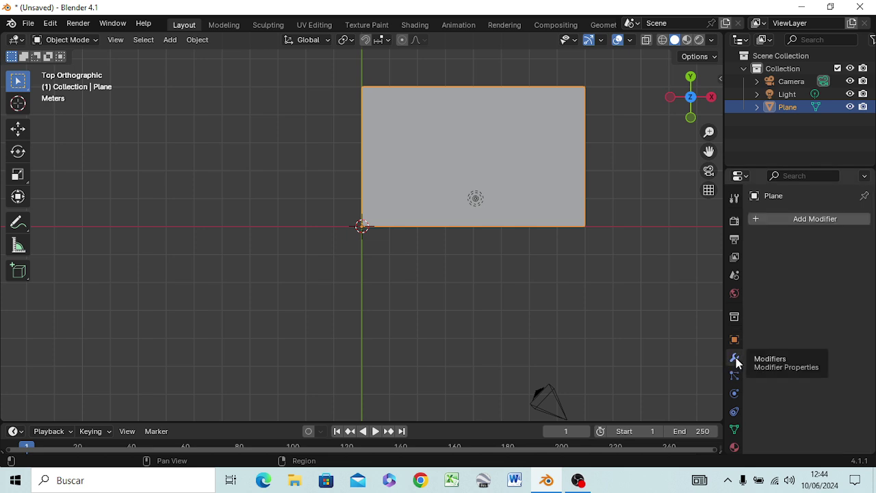
click(823, 219)
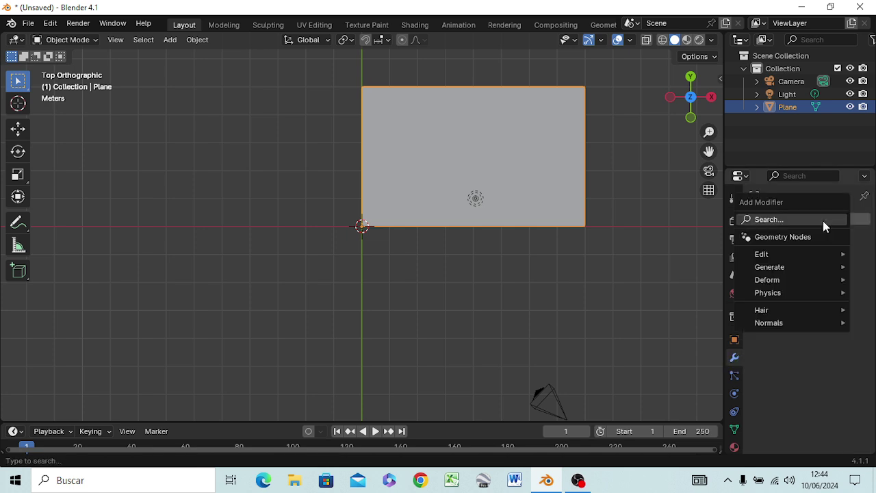
click(768, 220)
click(624, 247)
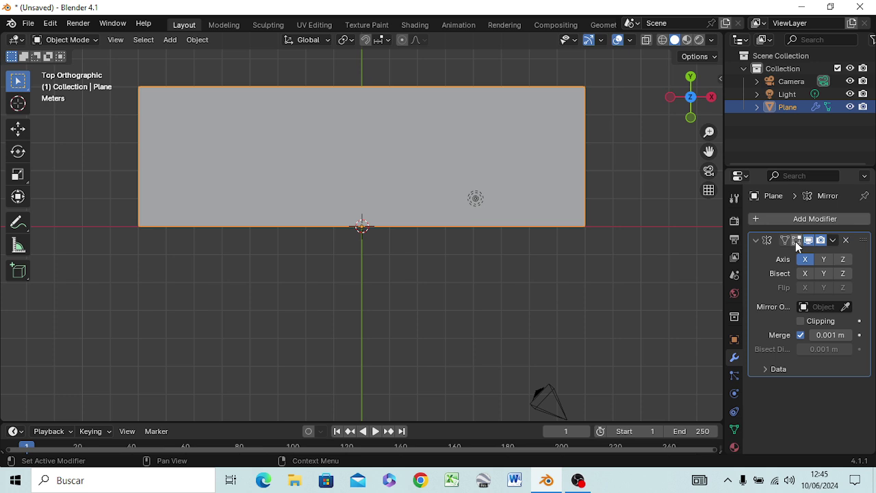
click(823, 259)
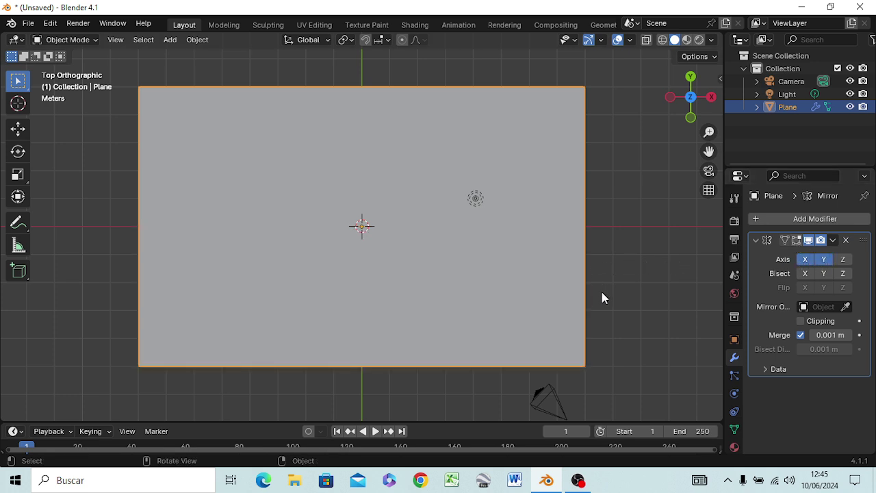
click(639, 299)
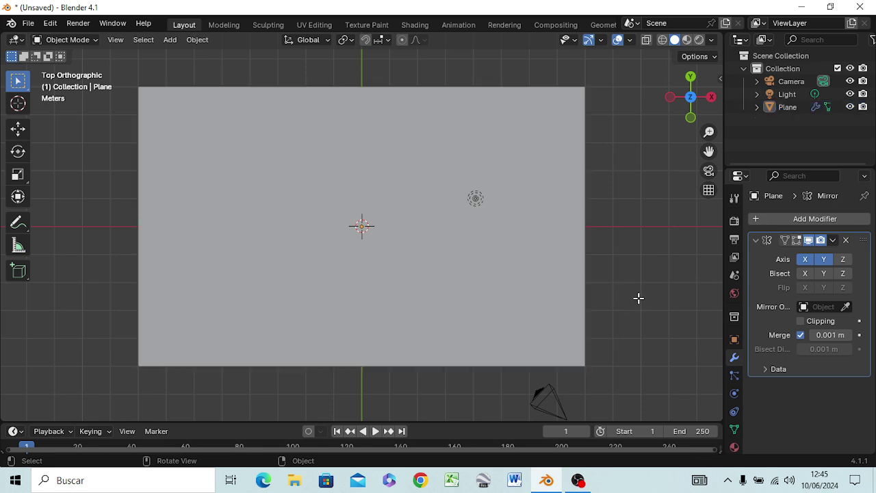
key(Tab)
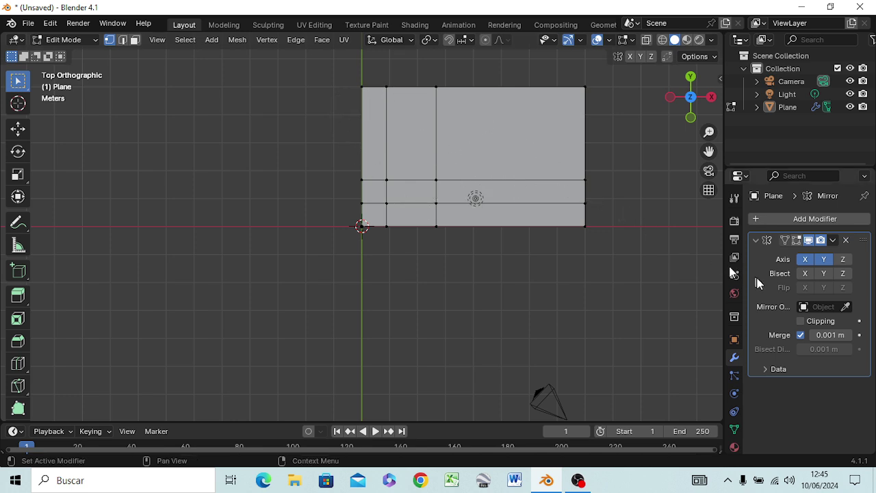
Show the mirror in Edit Mode, select the narrow strip's short top edge, and view from the right
click(796, 241)
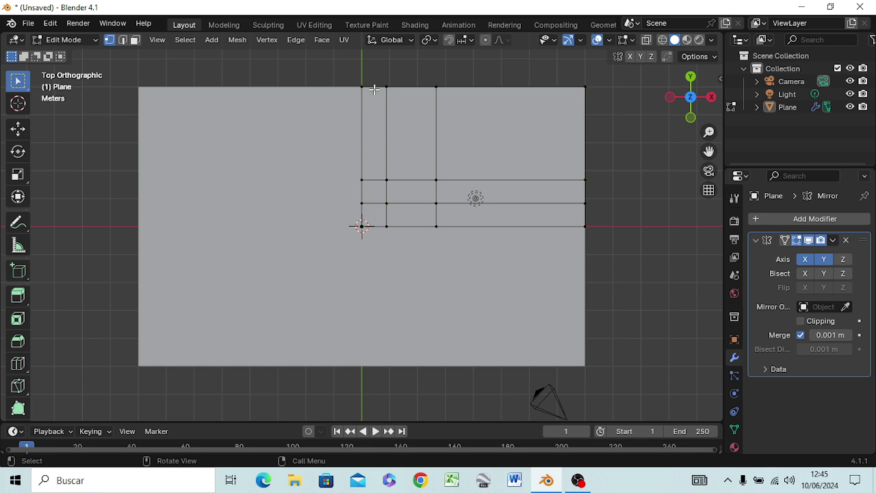
key(3)
click(374, 90)
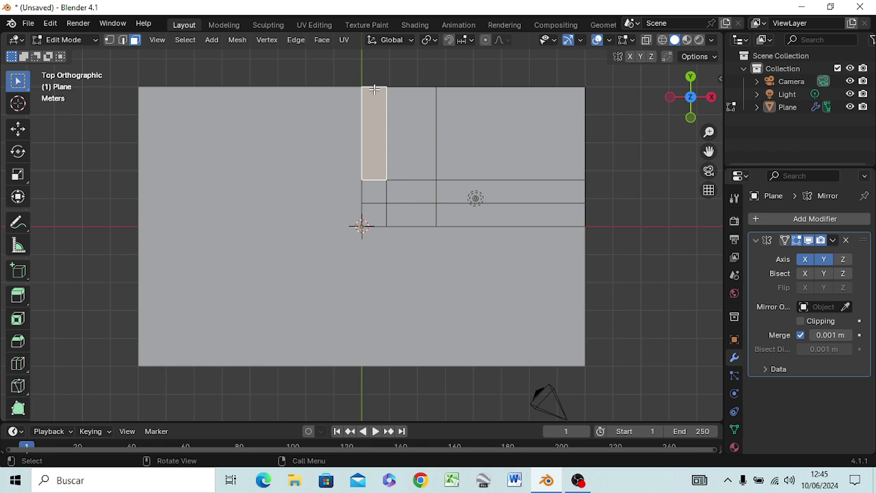
key(2)
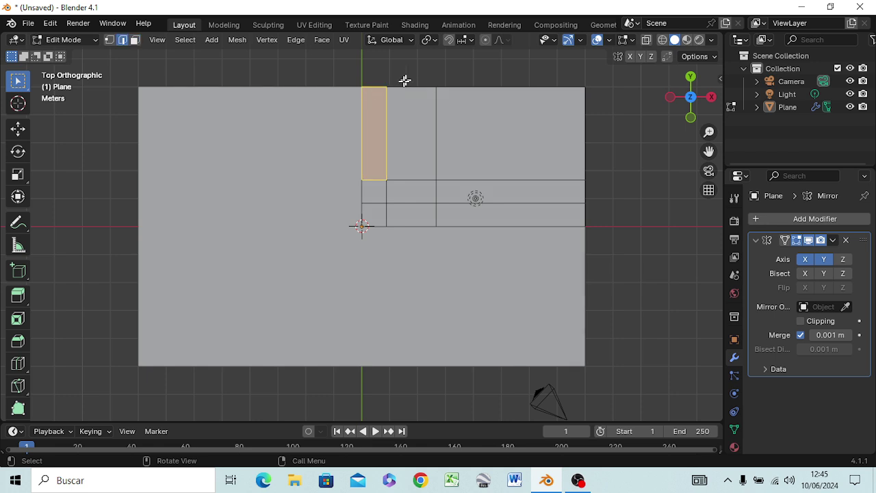
click(396, 80)
shift+click(590, 93)
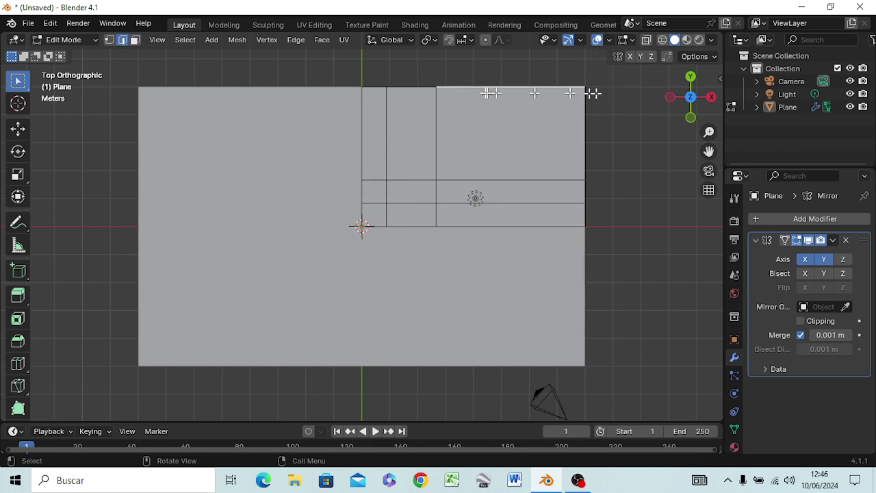
click(671, 281)
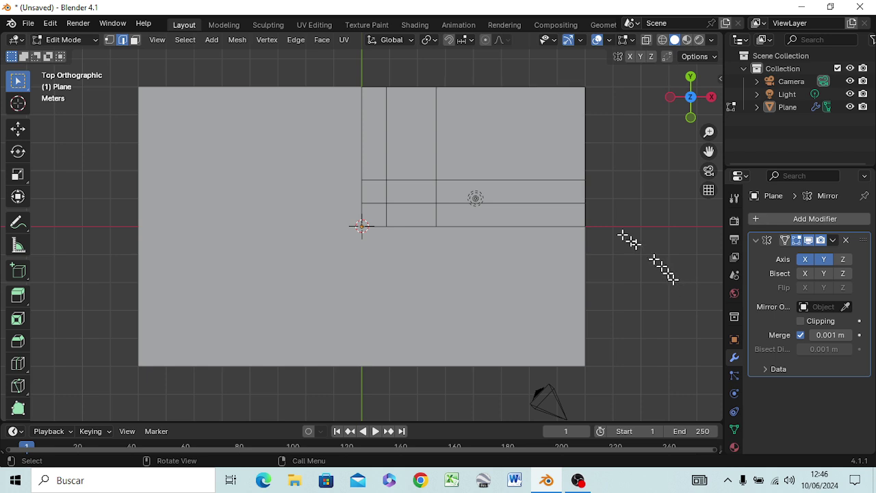
click(373, 88)
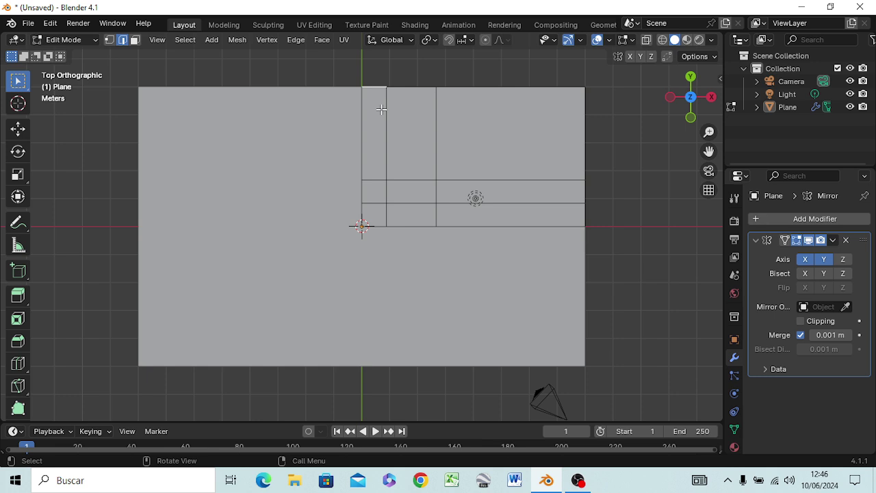
key(KP_3)
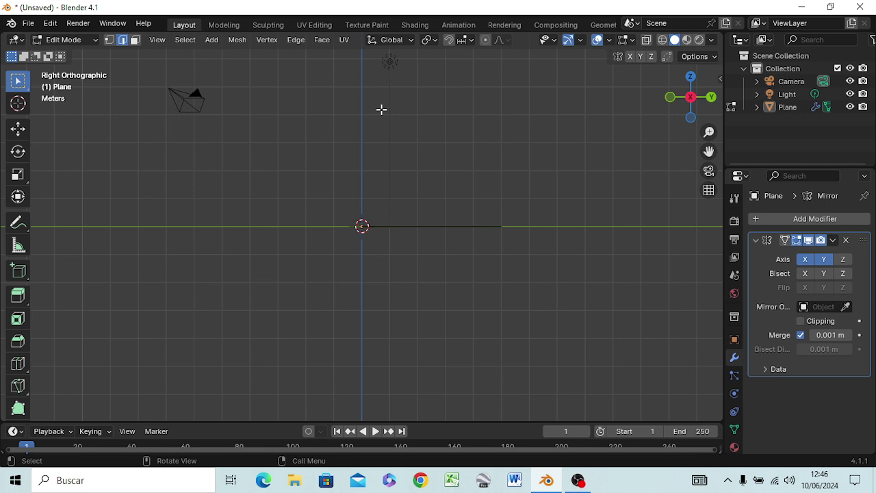
Extrude the arm edge 5 m along Y and raise its end 1 m on Z
key(g)
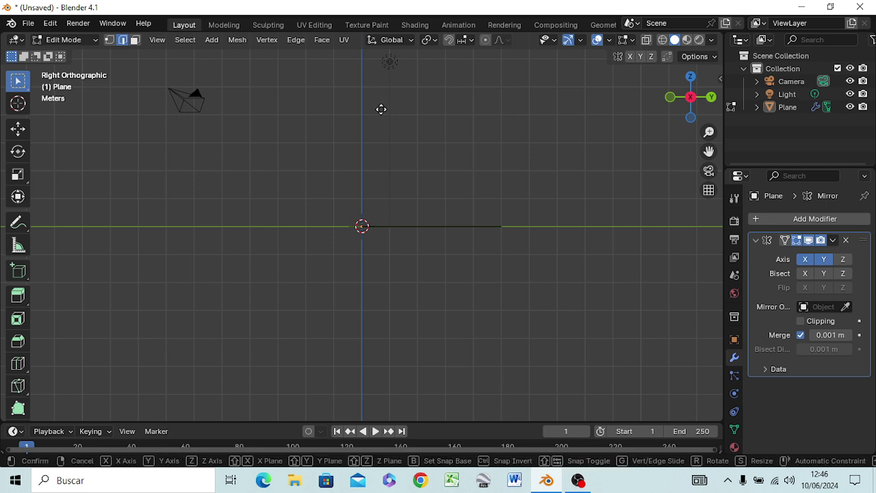
key(y)
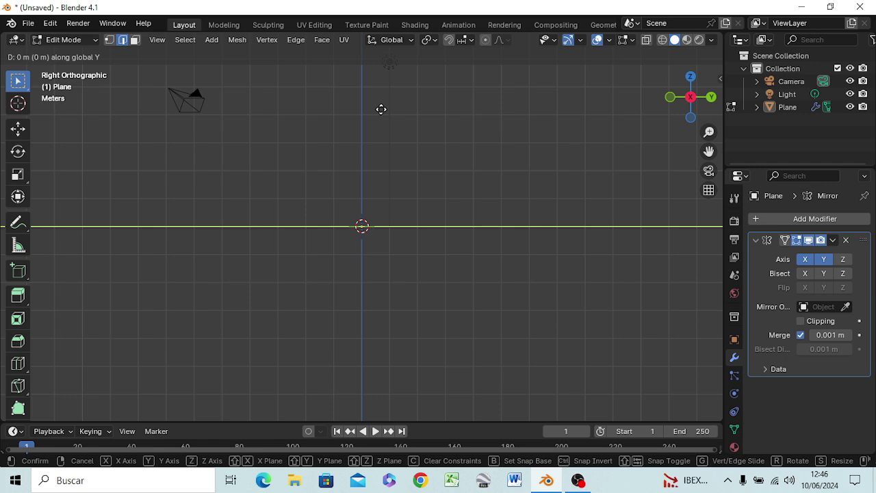
key(5)
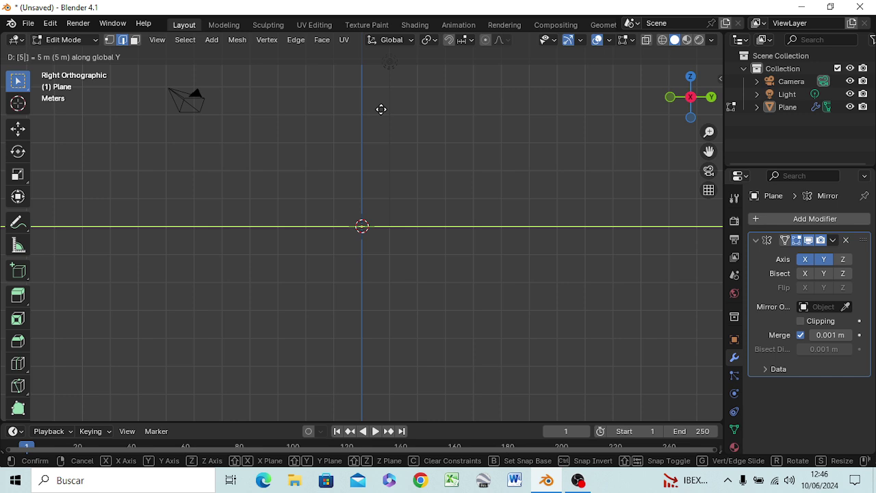
key(Return)
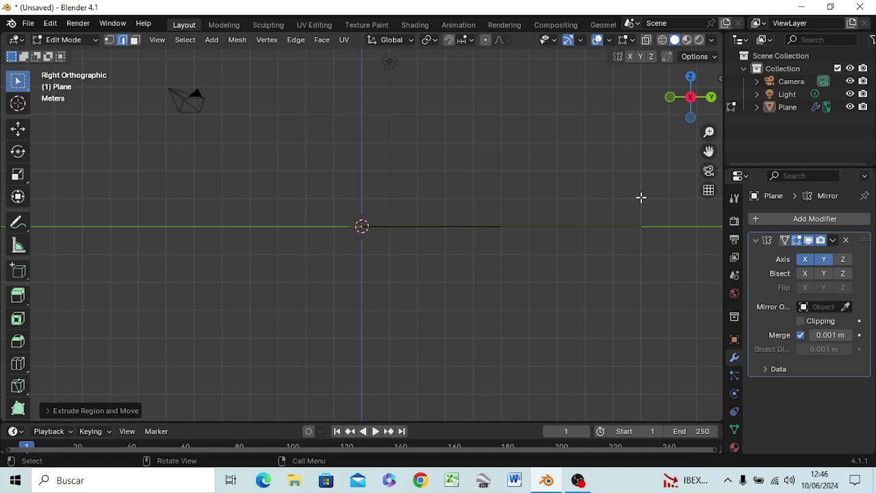
key(e)
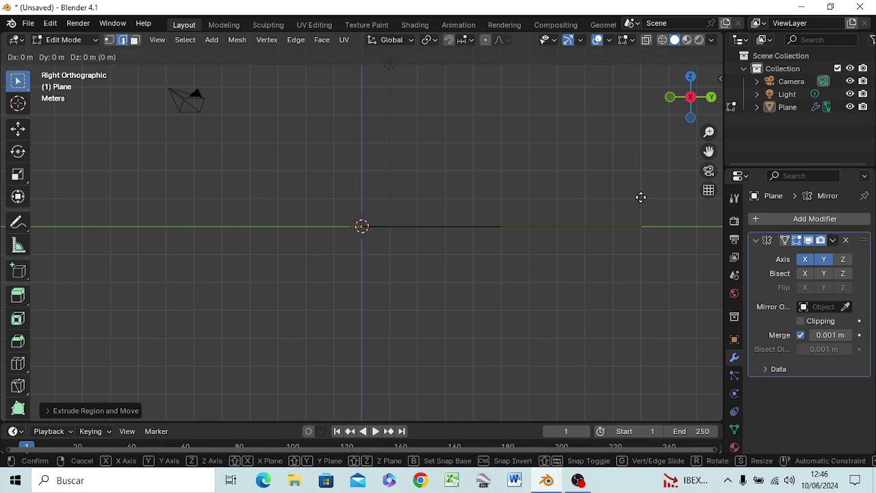
text(z)
text(1)
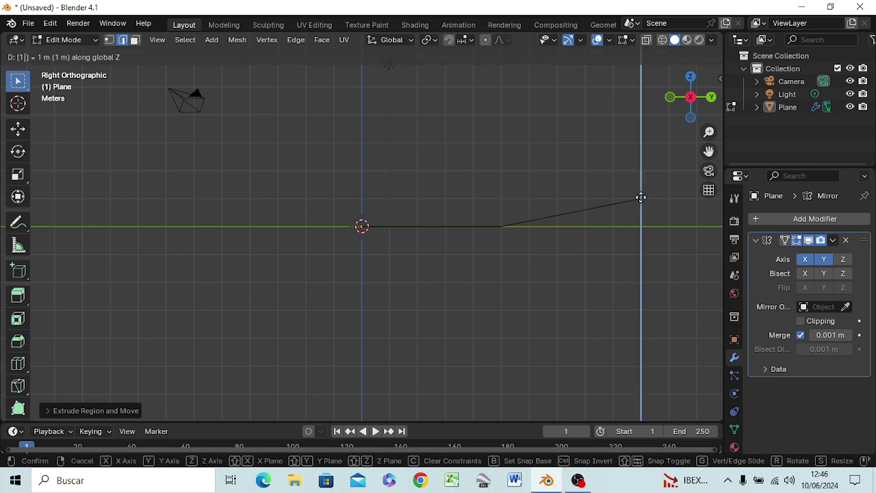
key(Return)
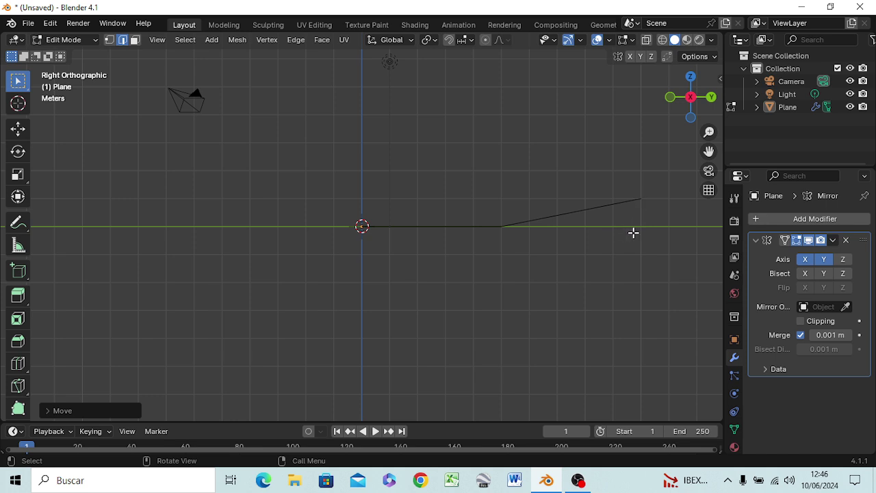
Extrude the raised end another 2 m flat along Y
shift+middle_drag(631, 231, 463, 232)
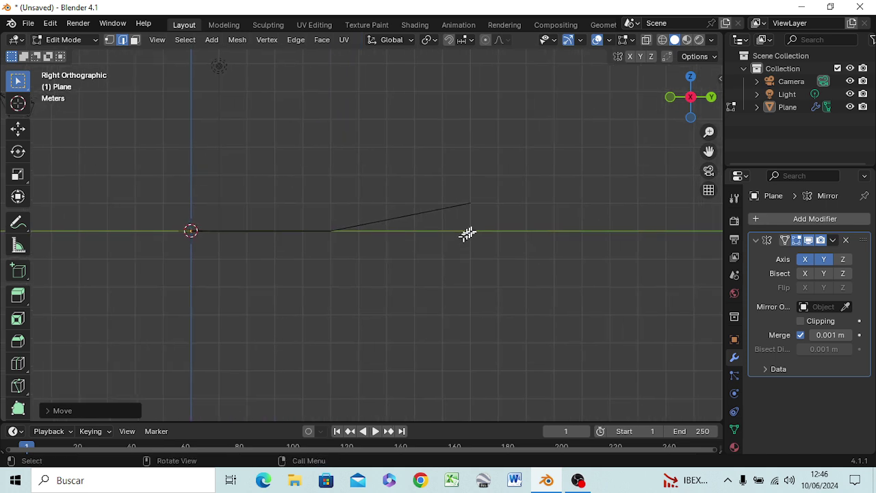
key(g)
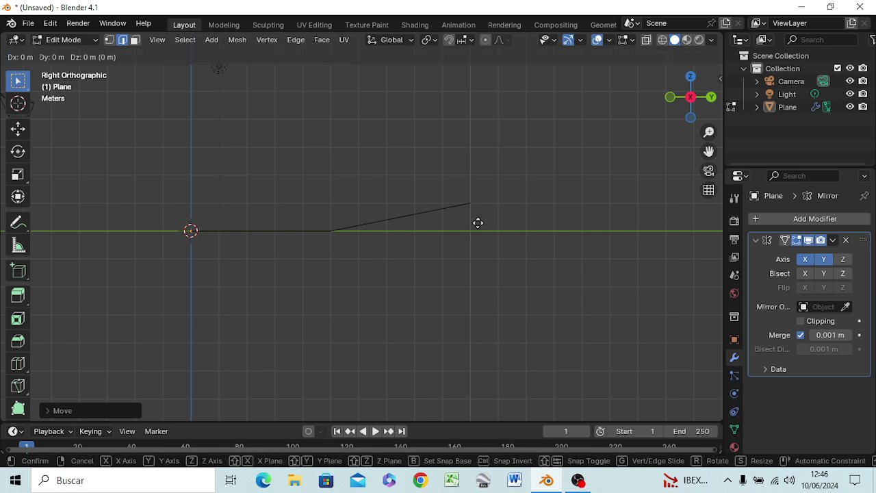
key(y)
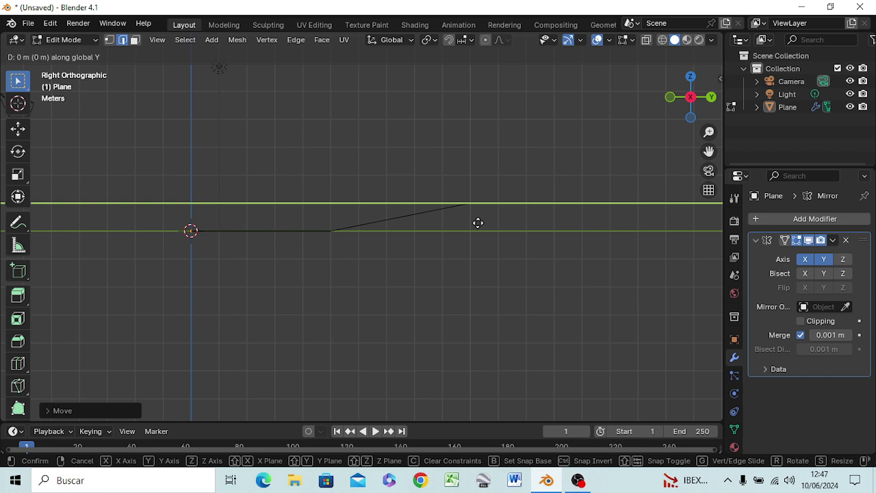
text(2)
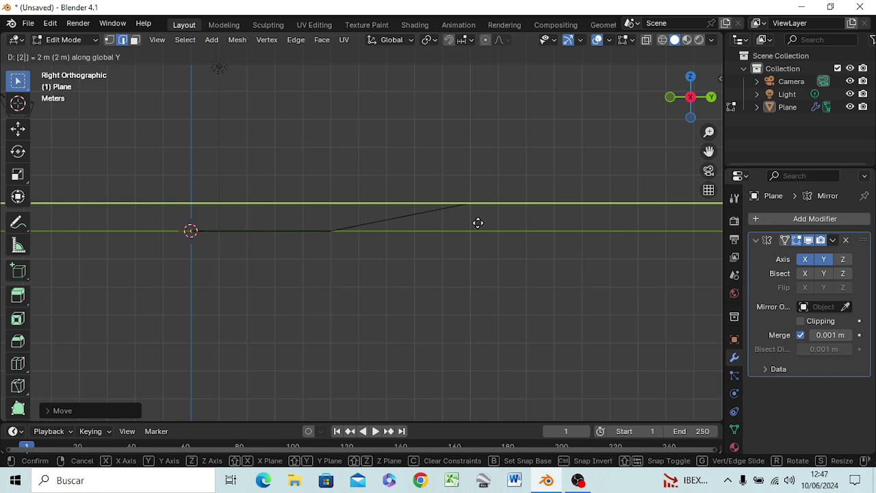
key(Return)
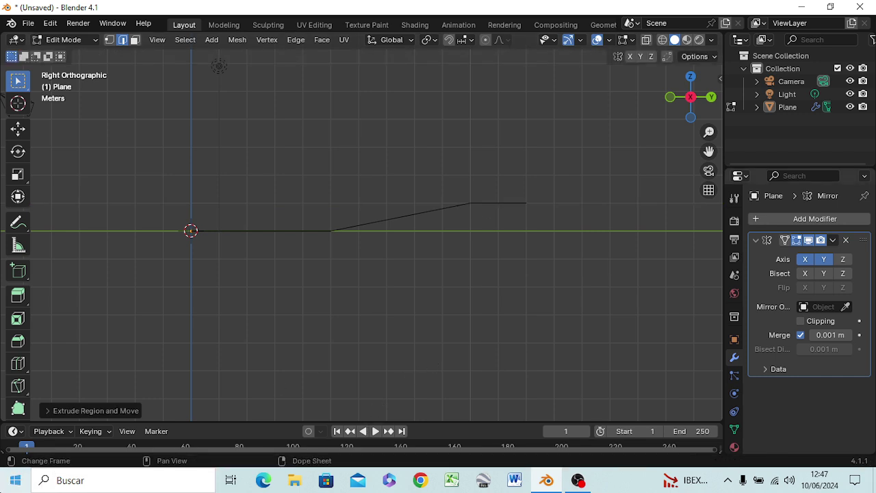
mouse_move(575, 180)
middle_down()
mouse_move(470, 266)
mouse_move(449, 234)
mouse_move(453, 251)
mouse_move(555, 285)
mouse_move(577, 241)
mouse_move(557, 192)
mouse_move(554, 245)
mouse_move(465, 267)
mouse_move(430, 209)
mouse_move(438, 199)
mouse_move(475, 233)
mouse_move(540, 212)
mouse_move(497, 233)
mouse_move(514, 258)
mouse_move(512, 281)
mouse_move(522, 258)
mouse_move(514, 218)
middle_up()
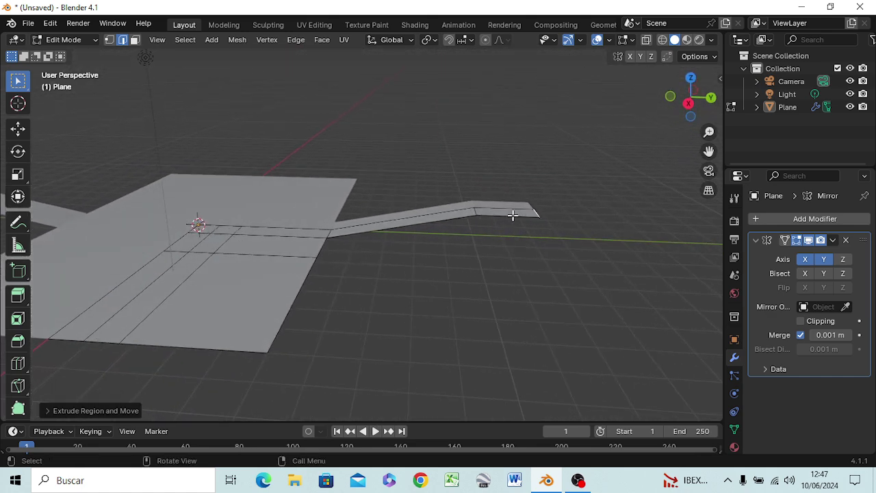
click(513, 217)
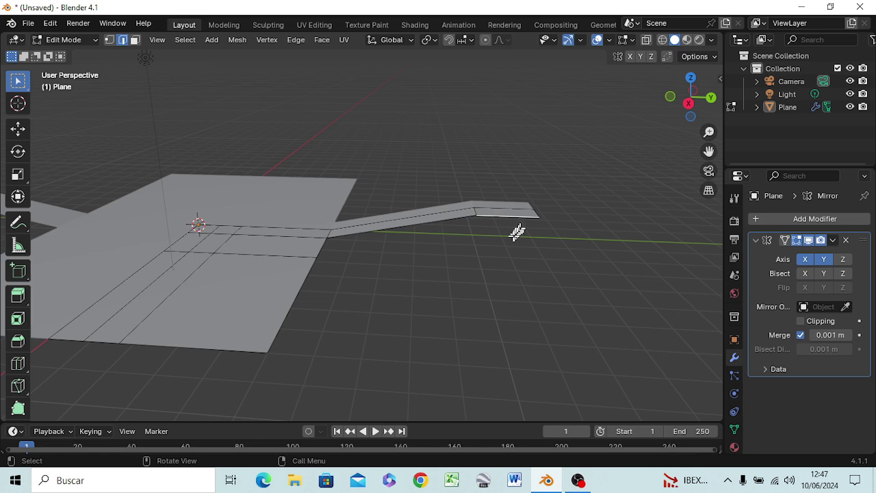
mouse_move(518, 234)
middle_down()
mouse_move(630, 231)
mouse_move(664, 215)
mouse_move(671, 237)
mouse_move(570, 233)
middle_up()
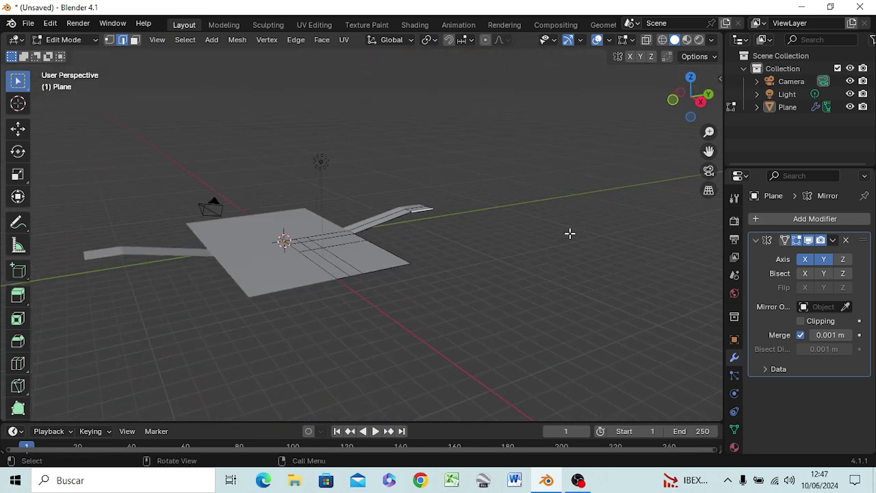
mouse_move(469, 270)
middle_down()
mouse_move(428, 227)
mouse_move(426, 299)
mouse_move(426, 276)
mouse_move(406, 293)
mouse_move(308, 264)
mouse_move(264, 239)
mouse_move(363, 264)
mouse_move(399, 288)
mouse_move(413, 315)
mouse_move(443, 316)
mouse_move(465, 307)
mouse_move(473, 285)
mouse_move(449, 267)
mouse_move(383, 251)
mouse_move(475, 260)
mouse_move(372, 280)
mouse_move(299, 258)
middle_up()
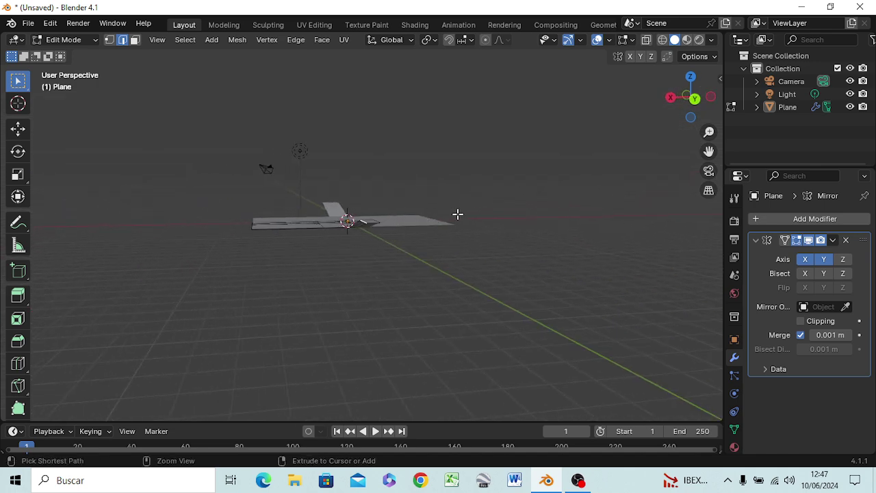
key(ctrl+KP_1)
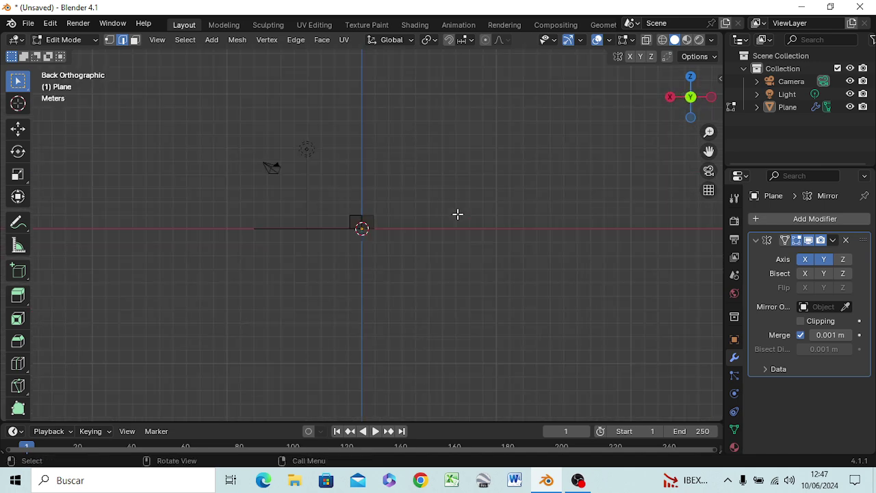
mouse_move(381, 228)
middle_down()
mouse_move(371, 263)
mouse_move(351, 215)
middle_up()
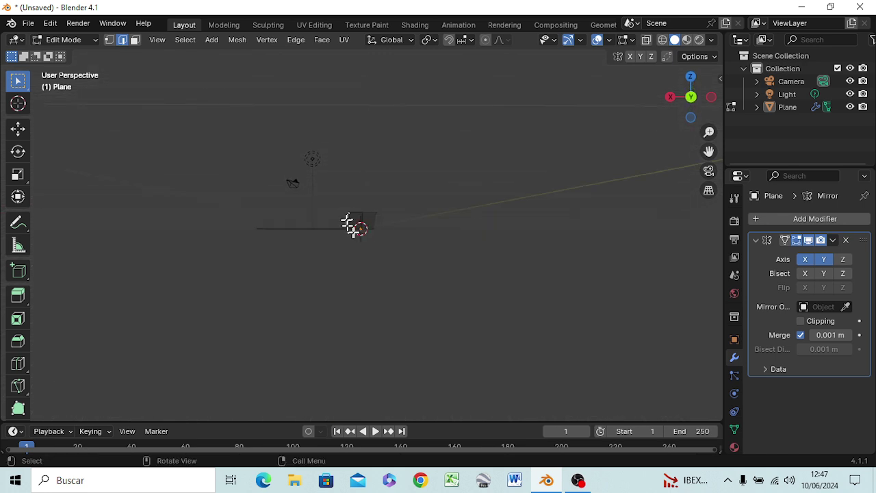
middle_drag(358, 224, 344, 202)
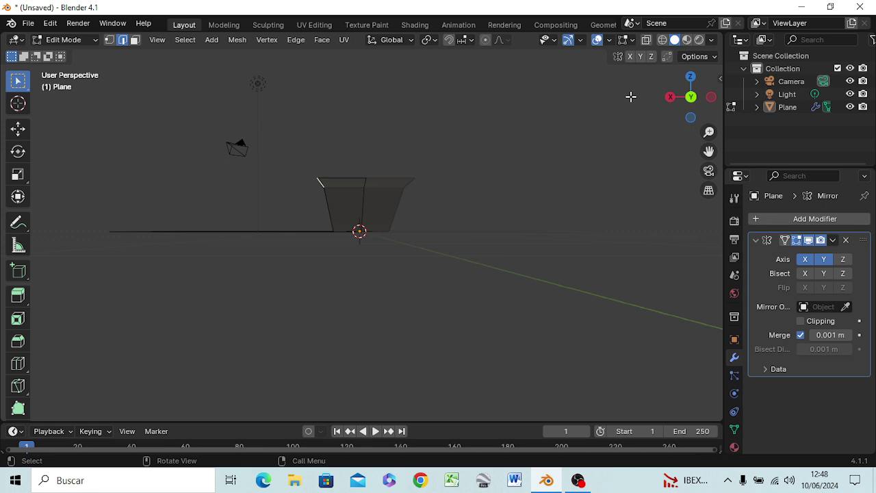
mouse_move(630, 96)
middle_down()
mouse_move(615, 141)
mouse_move(627, 180)
mouse_move(595, 146)
mouse_move(598, 162)
middle_up()
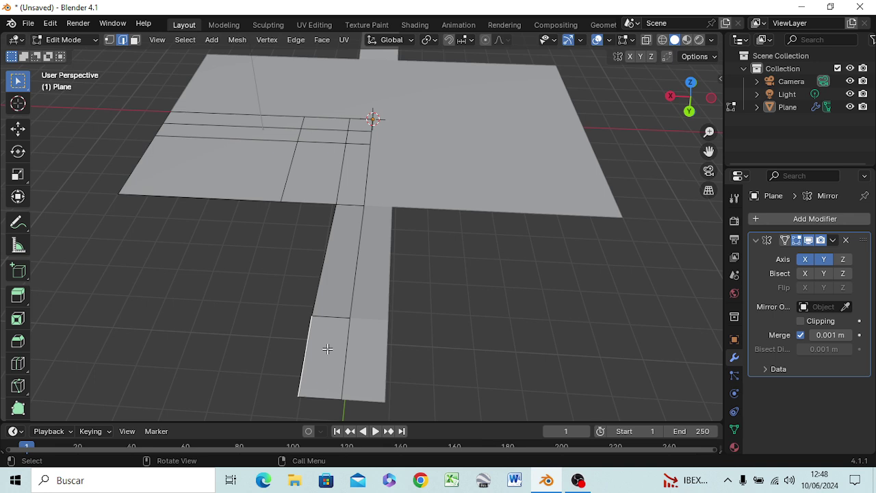
Add a crosswise loop cut across the arm's end pad, then orbit to an elevated view of the plane
key(ctrl)
key(ctrl+r)
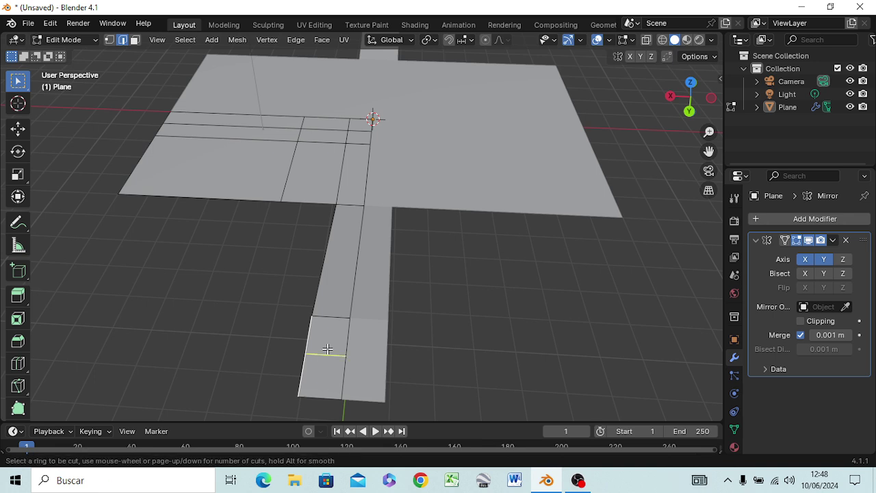
click(328, 349)
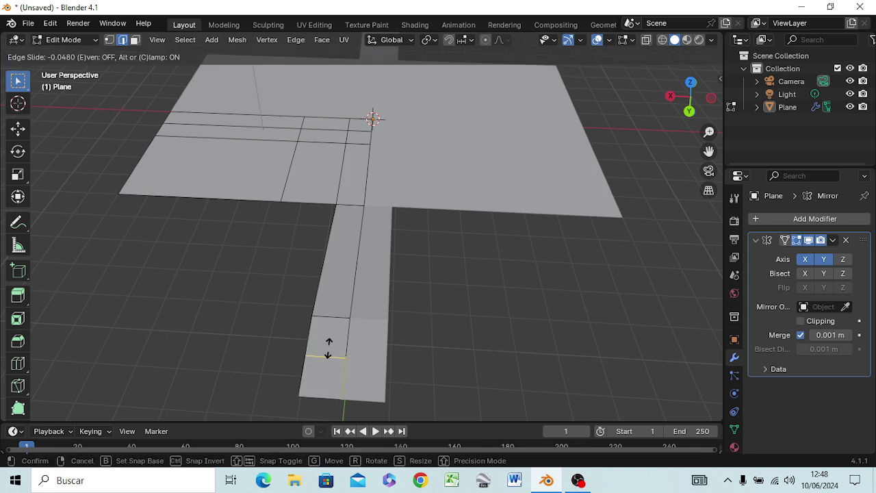
click(328, 348)
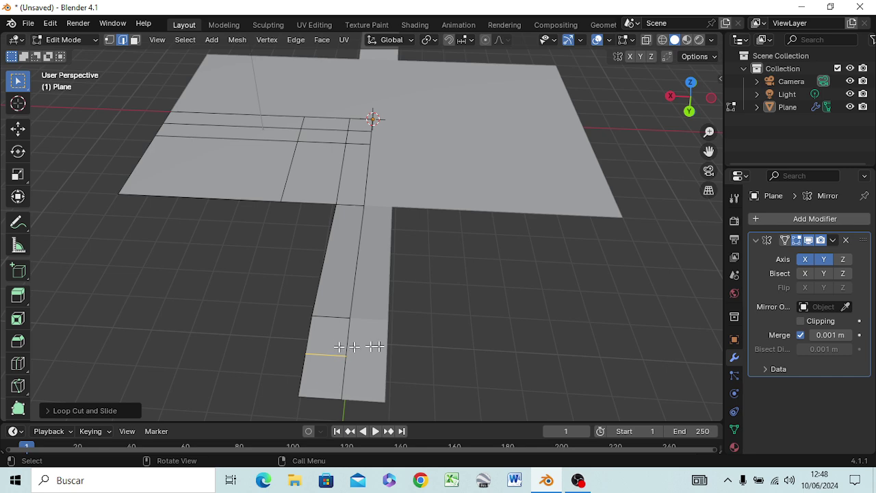
click(419, 347)
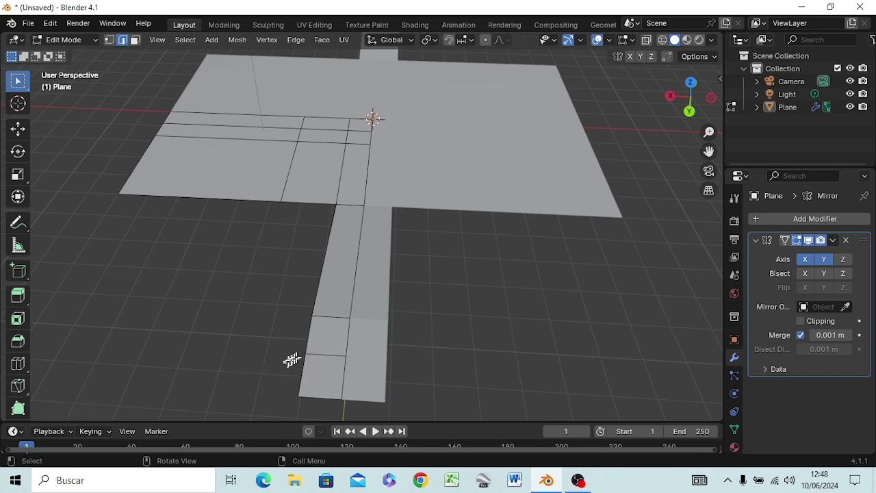
middle_drag(303, 353, 318, 286)
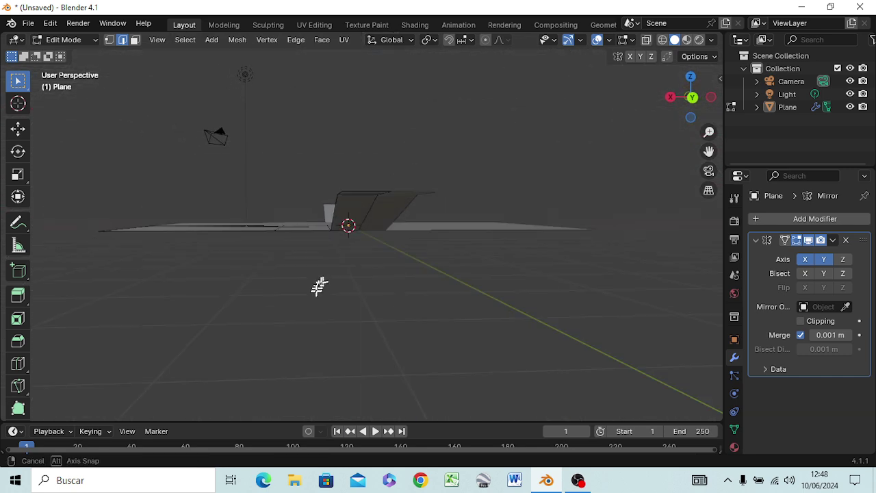
middle_drag(319, 286, 363, 291)
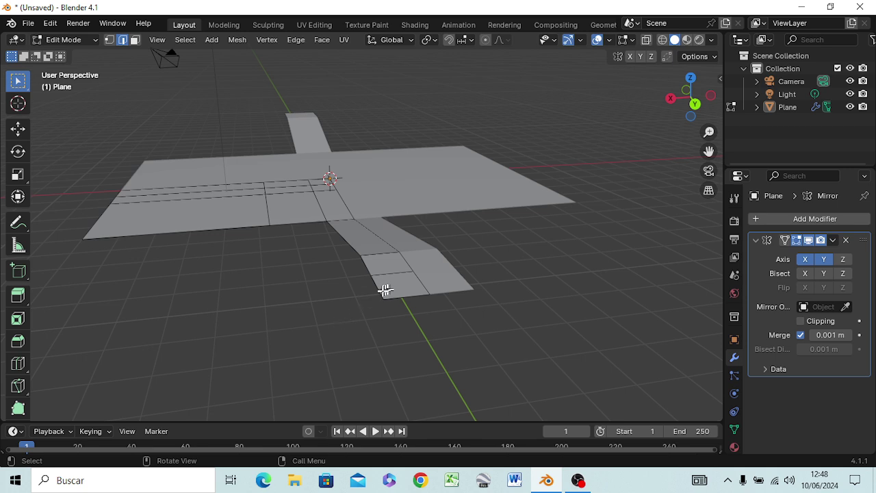
Extrude the front arm's end edge 3 m along X into a crossbar
click(379, 292)
key(g)
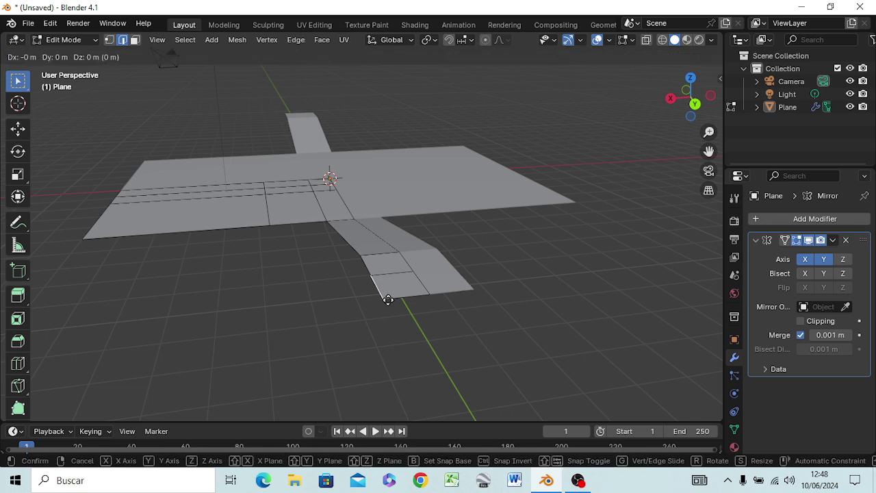
key(x)
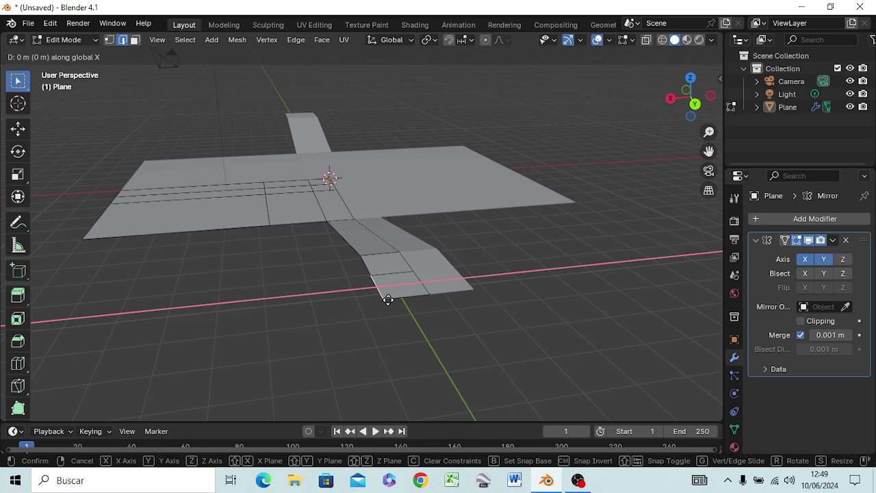
text(3)
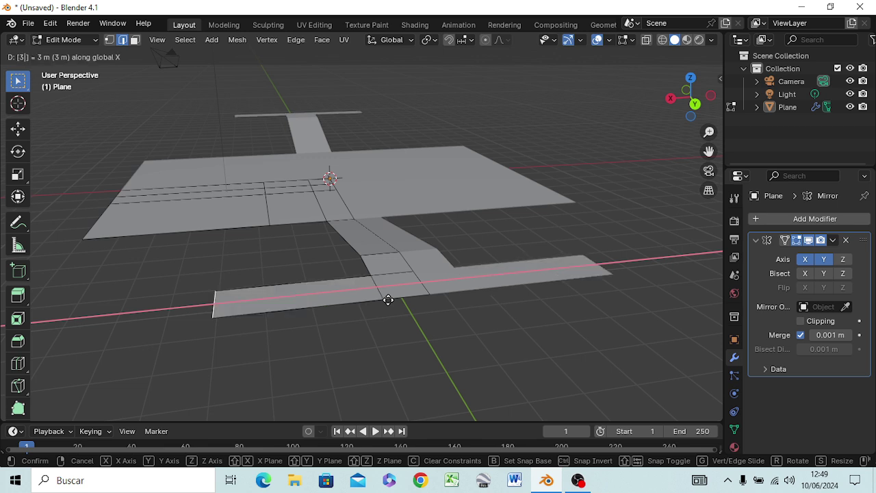
key(Return)
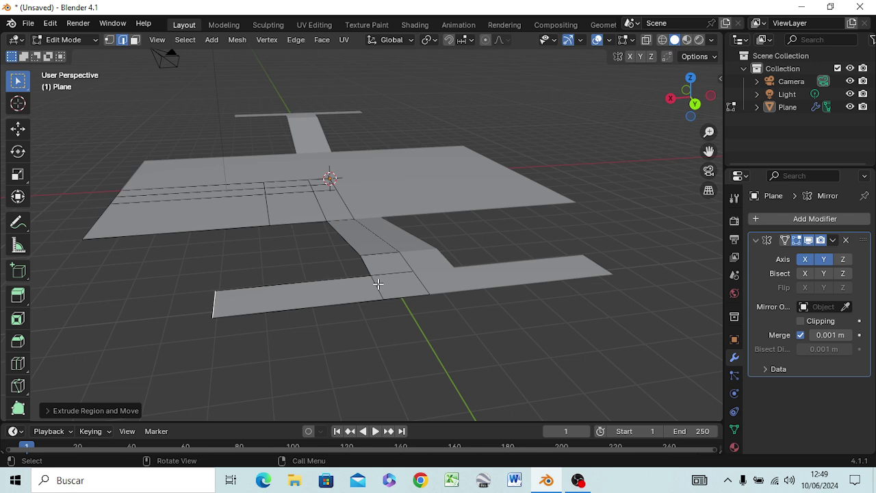
Lower the new crossbar tips 1 m along Z and select the next inner edge
key(g)
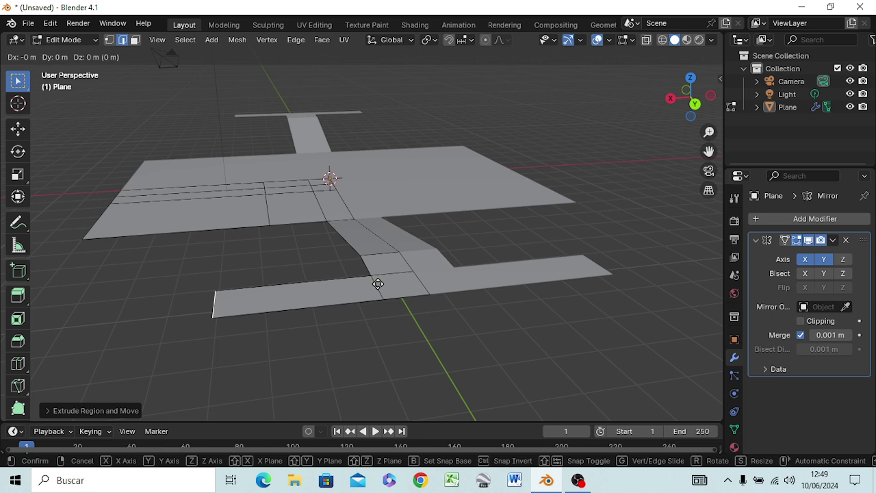
key(z)
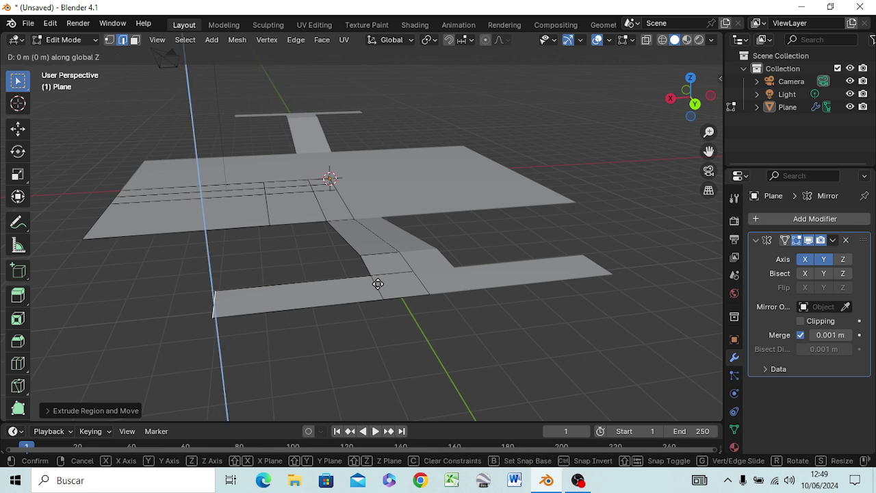
text(-1)
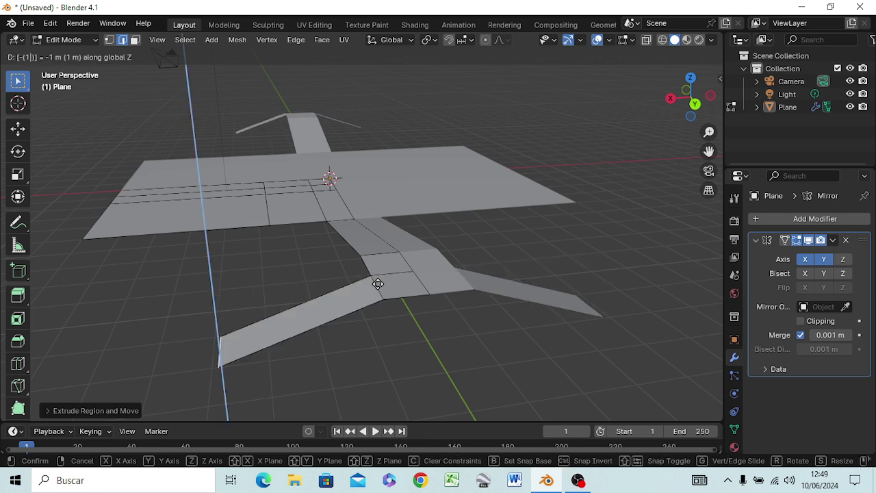
key(Return)
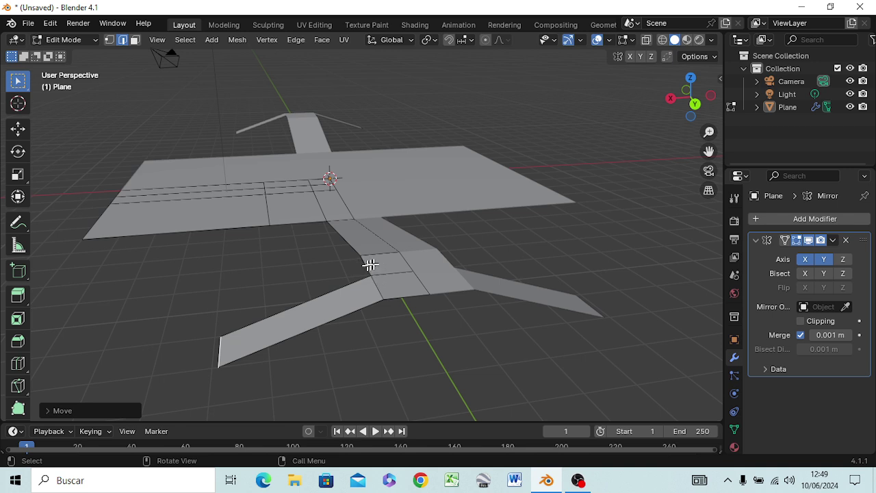
click(368, 264)
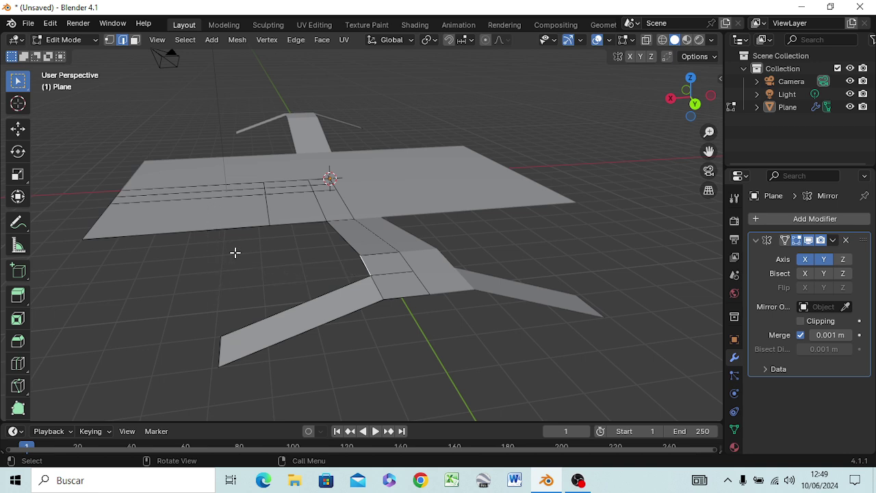
Extrude the inner edge 3 m along X and raise its new tips 1 m along Z
key(g)
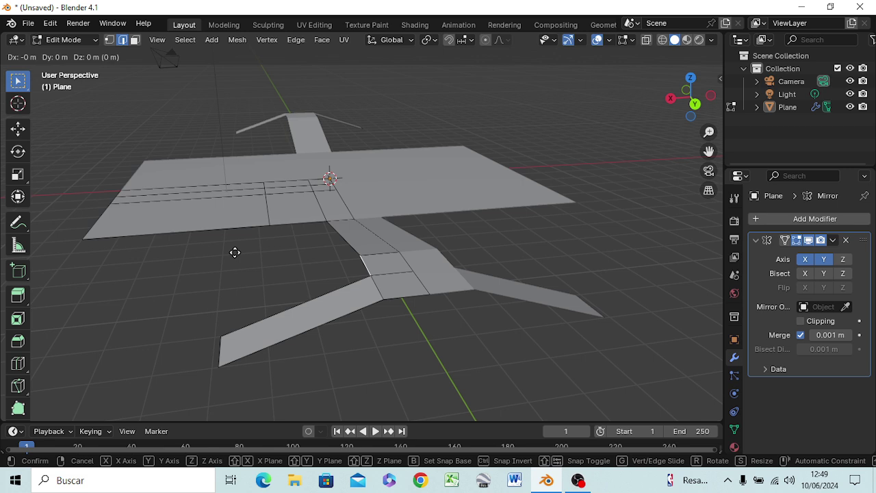
key(x)
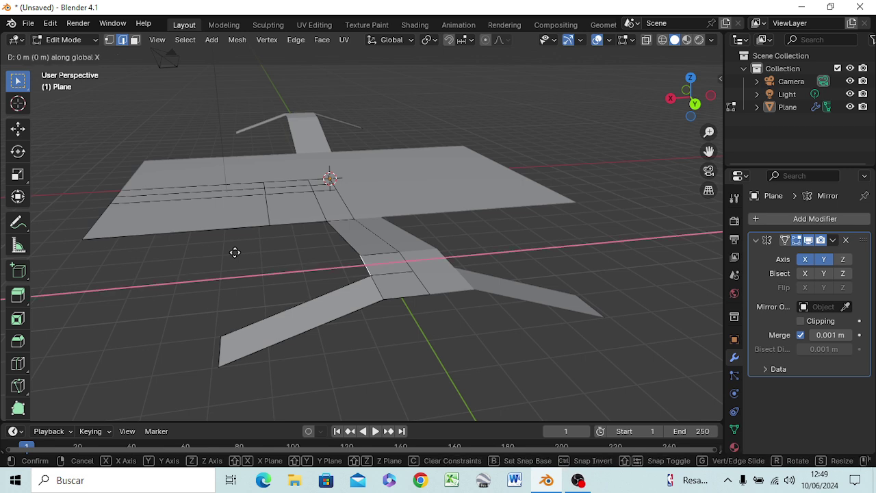
text(3)
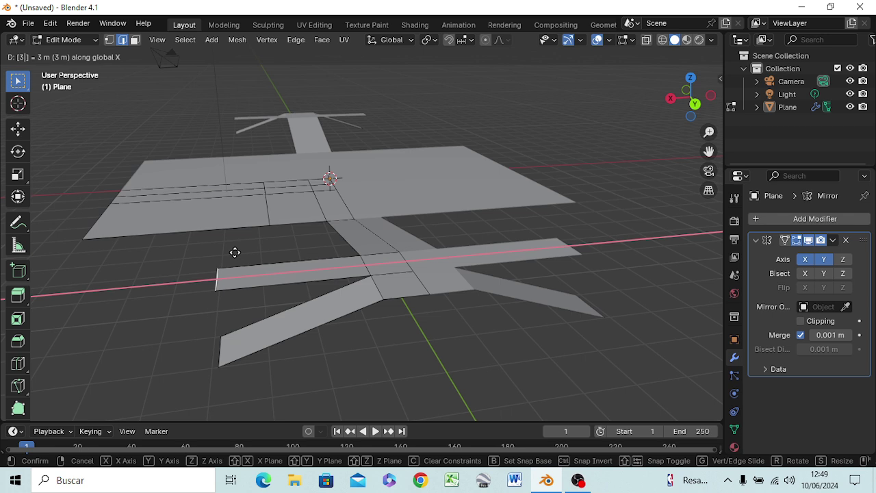
key(Return)
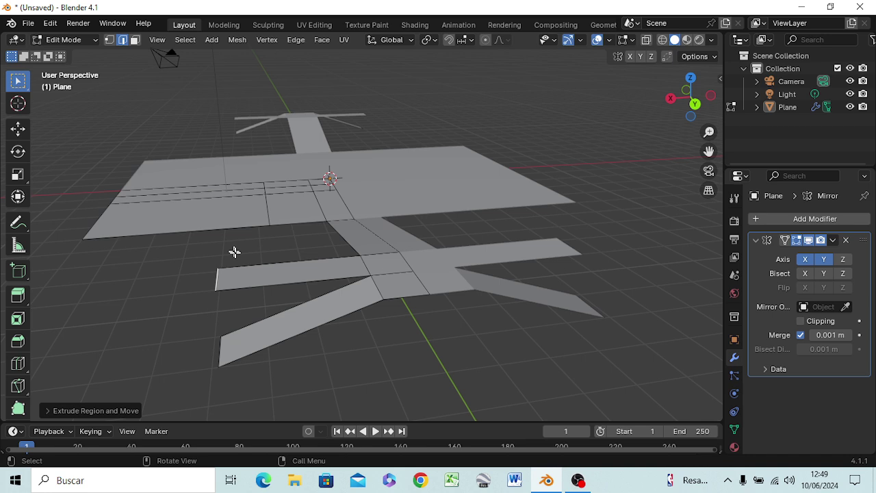
key(g)
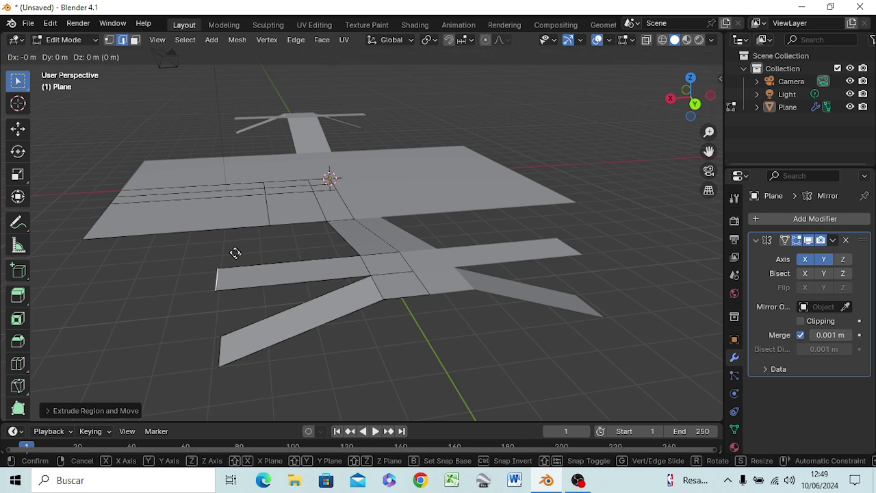
key(z)
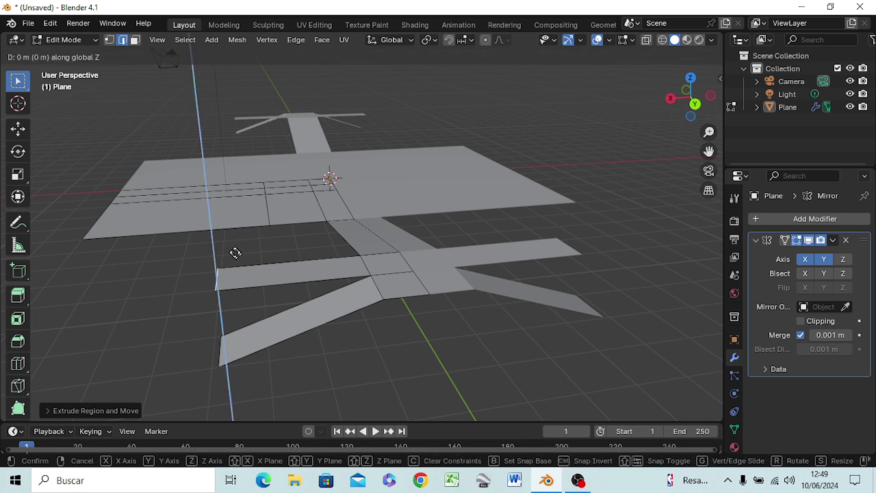
text(1)
key(Return)
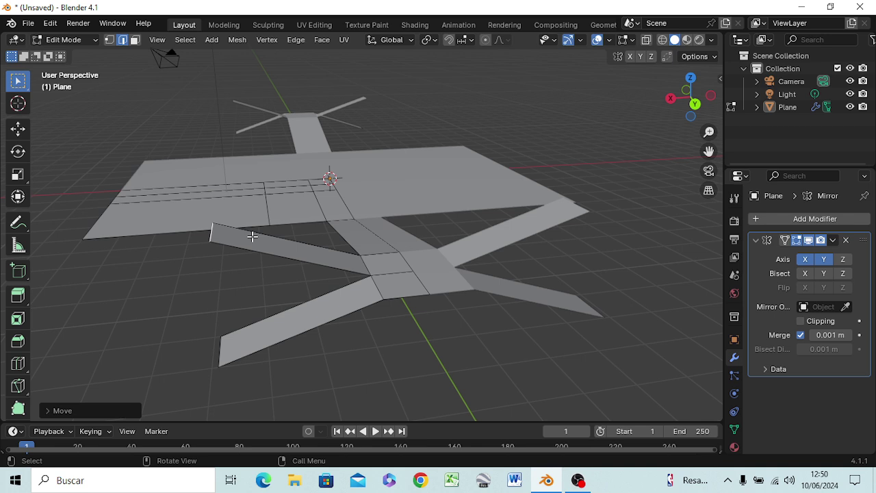
Extend the raised tips a further 1 m along X
key(g)
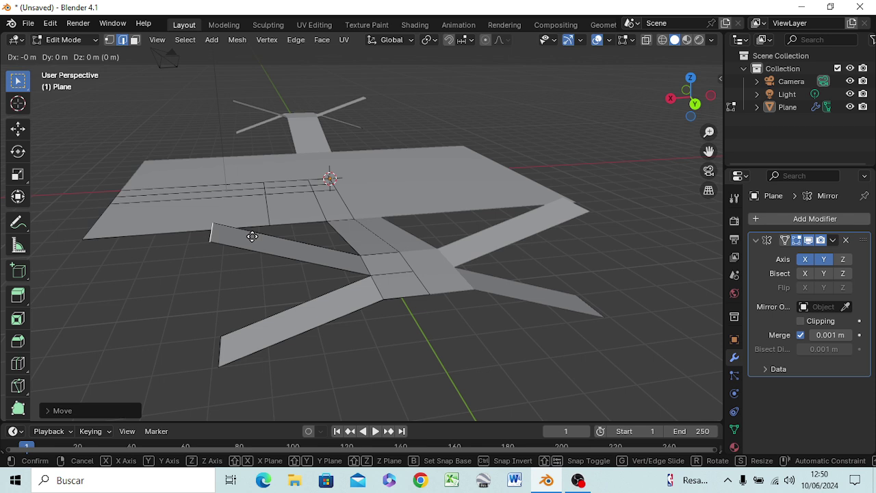
key(x)
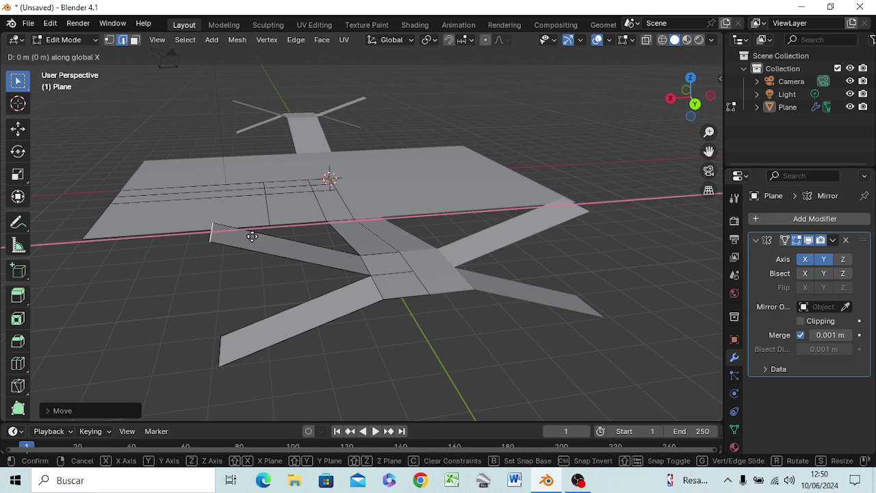
text(1)
key(Return)
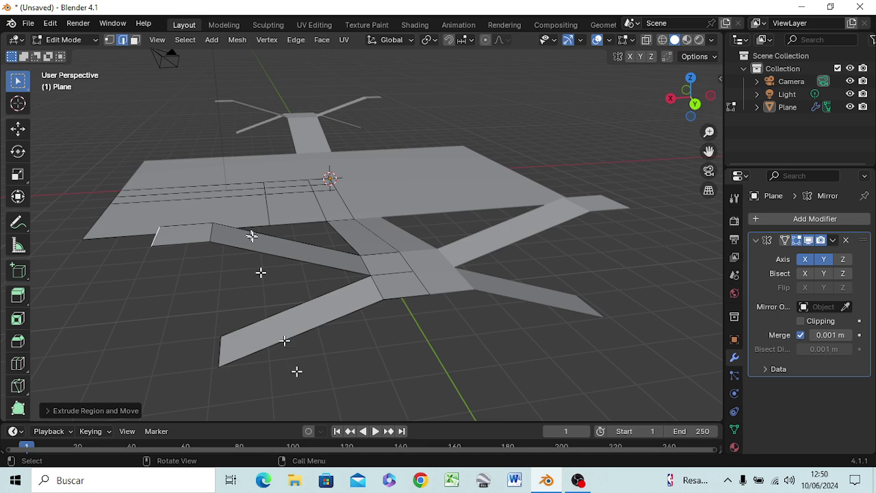
mouse_move(382, 328)
middle_down()
mouse_move(364, 291)
mouse_move(185, 289)
mouse_move(351, 313)
mouse_move(450, 302)
mouse_move(563, 272)
mouse_move(377, 249)
mouse_move(369, 313)
mouse_move(225, 268)
mouse_move(361, 280)
mouse_move(411, 333)
mouse_move(420, 363)
mouse_move(283, 344)
mouse_move(232, 292)
mouse_move(223, 259)
mouse_move(209, 256)
mouse_move(206, 276)
mouse_move(223, 286)
mouse_move(266, 282)
mouse_move(301, 267)
mouse_move(307, 278)
mouse_move(273, 291)
mouse_move(180, 285)
mouse_move(324, 289)
mouse_move(315, 290)
middle_up()
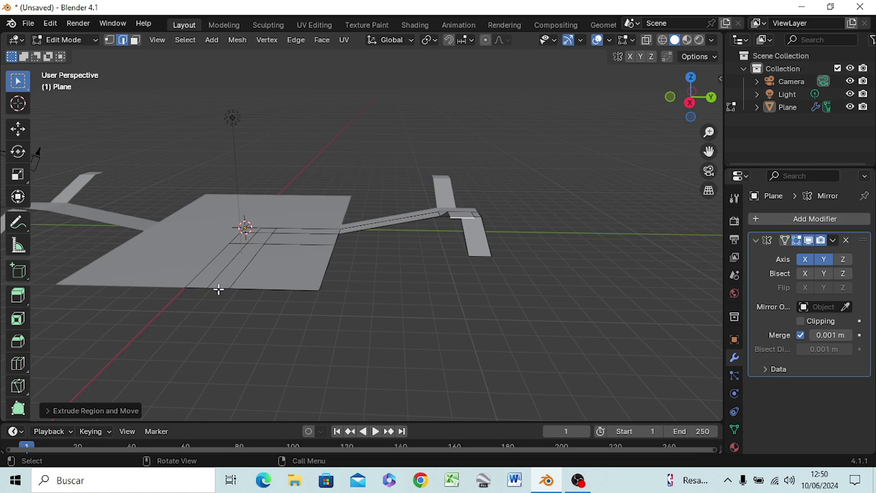
mouse_move(239, 270)
middle_down()
mouse_move(199, 301)
mouse_move(171, 279)
middle_up()
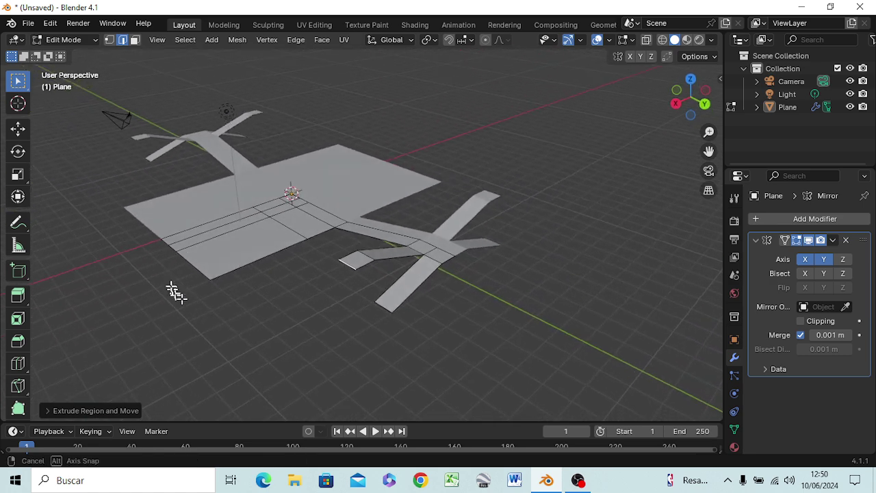
click(189, 234)
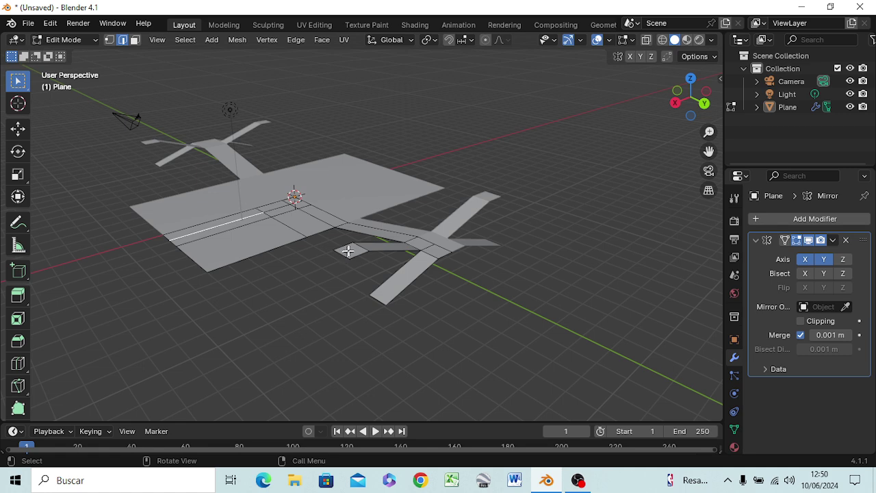
mouse_move(346, 250)
middle_down()
mouse_move(386, 260)
mouse_move(434, 256)
middle_up()
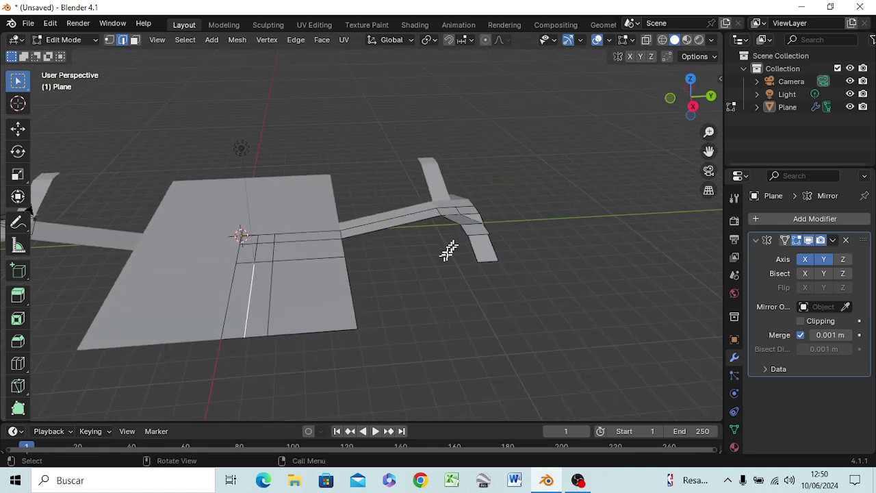
click(468, 233)
mouse_move(468, 249)
middle_down()
mouse_move(466, 265)
mouse_move(348, 246)
middle_up()
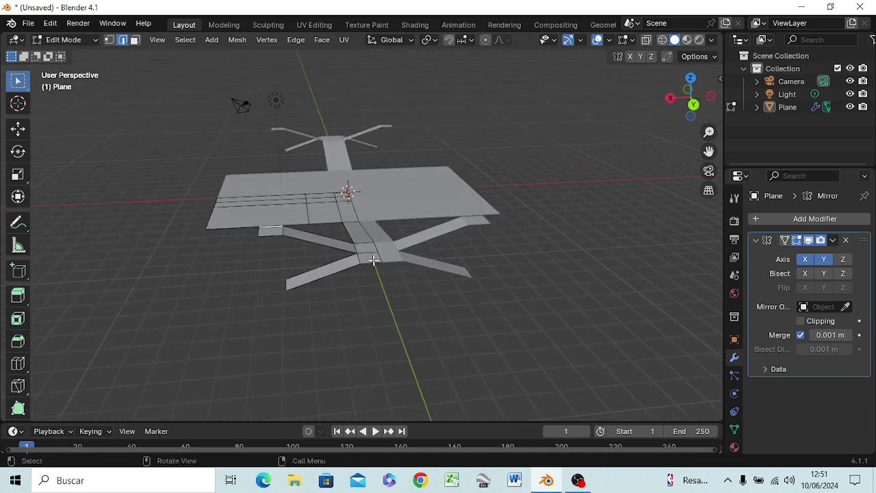
click(387, 261)
key(shift)
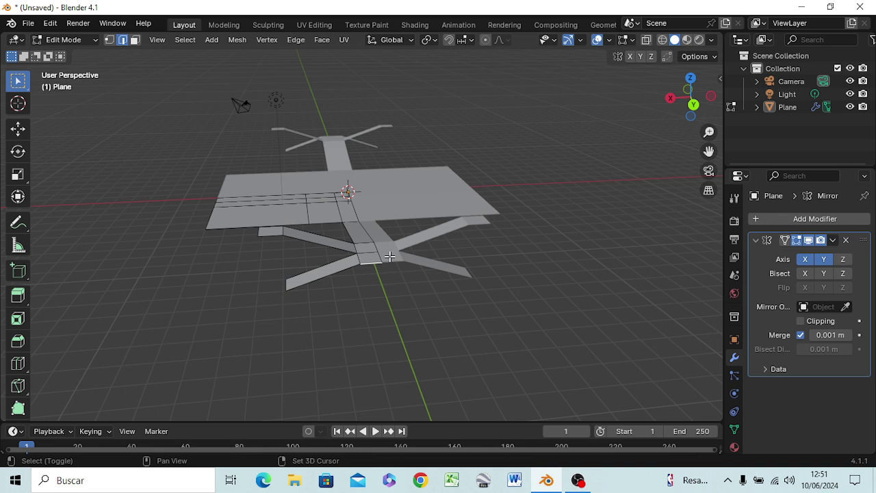
shift+click(372, 264)
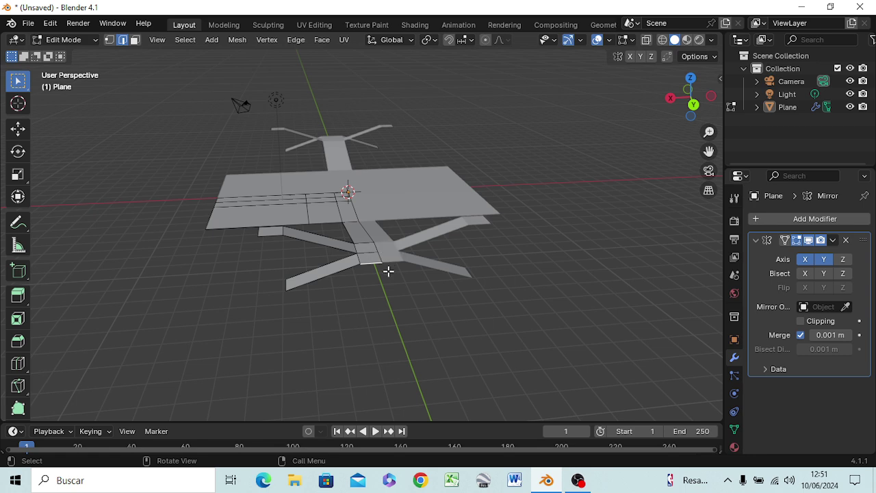
mouse_move(390, 271)
middle_down()
mouse_move(407, 229)
mouse_move(360, 256)
mouse_move(333, 258)
mouse_move(393, 244)
mouse_move(518, 250)
mouse_move(555, 268)
mouse_move(495, 299)
mouse_move(512, 303)
middle_up()
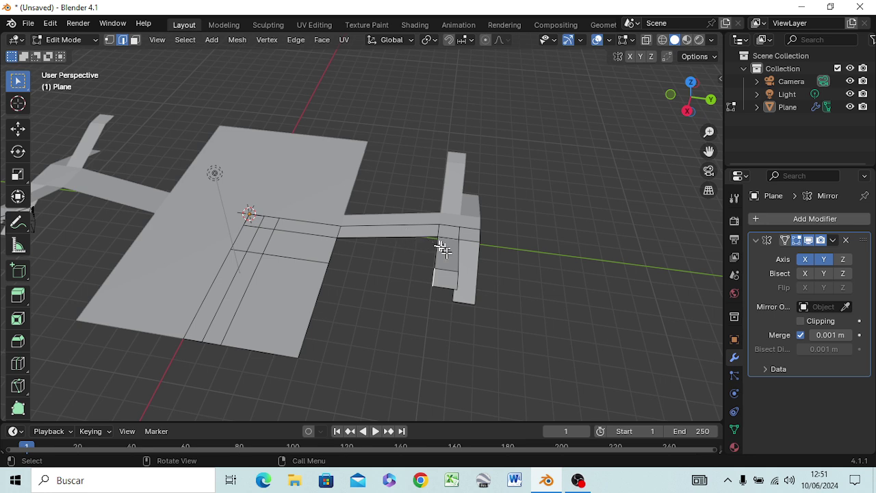
Extrude the small end face's edge 2 m along negative Y
click(433, 281)
key(g)
key(y)
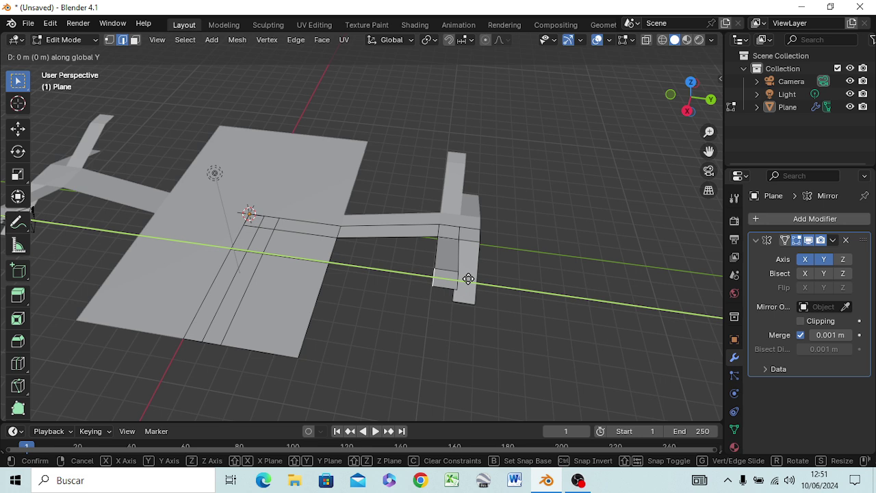
text(-2)
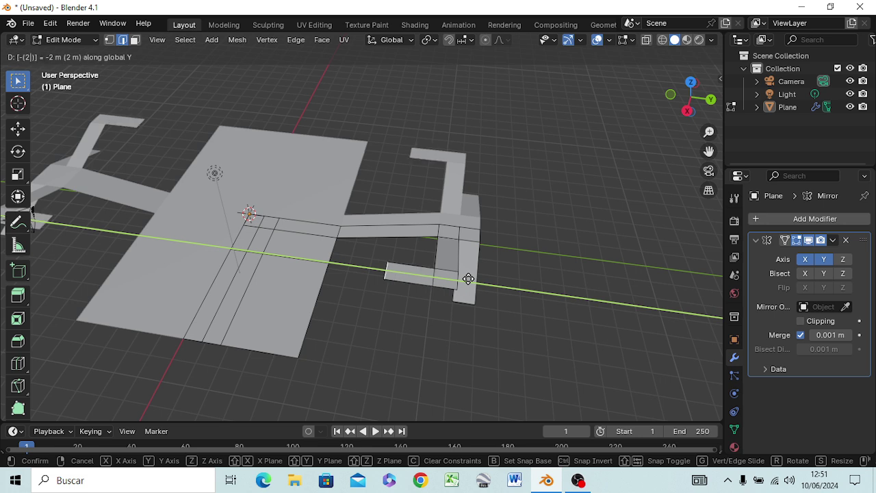
key(Return)
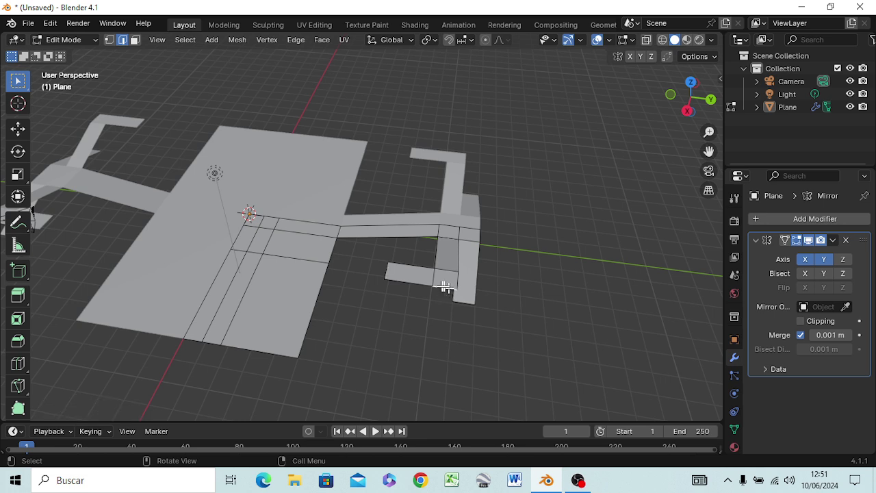
Extrude the lower pad's end edge 2 m along X
click(445, 287)
key(g)
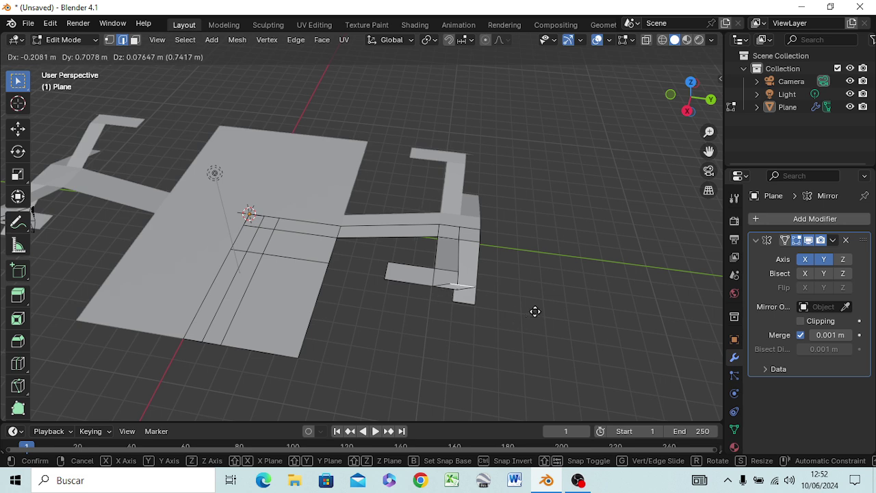
key(x)
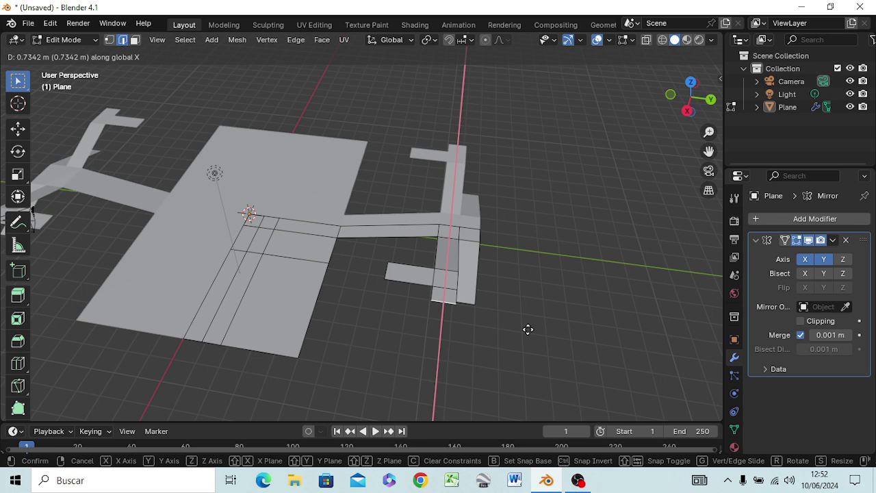
text(2)
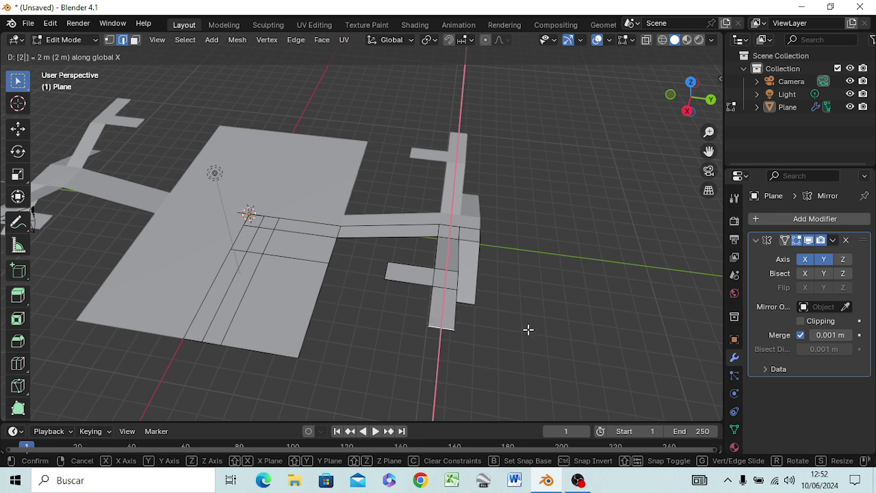
key(Return)
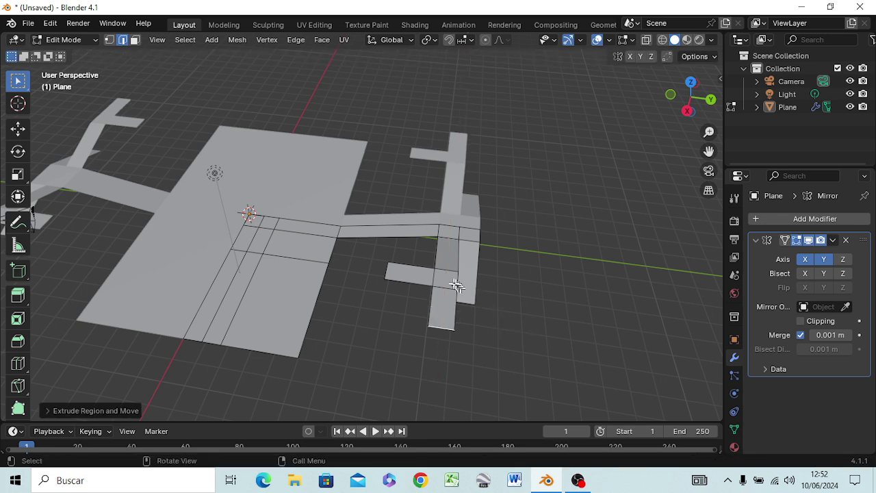
Extrude another pad edge 2 m along Y to complete the cross shape
click(453, 282)
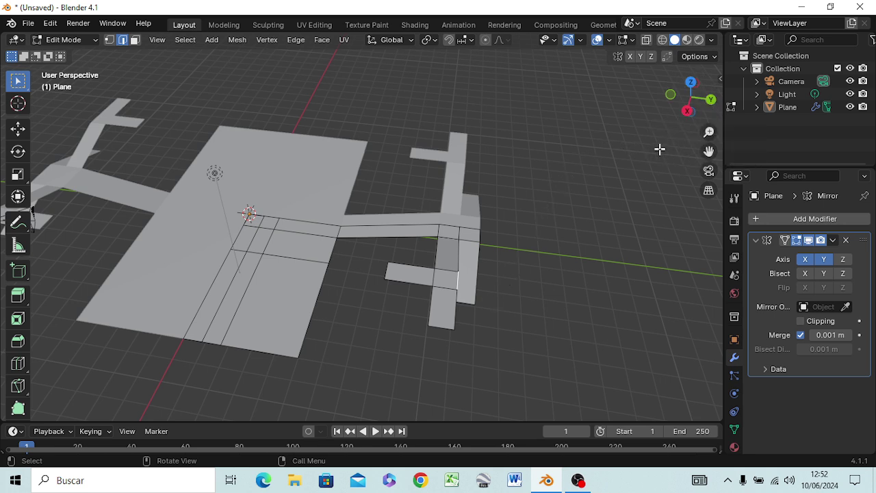
key(g)
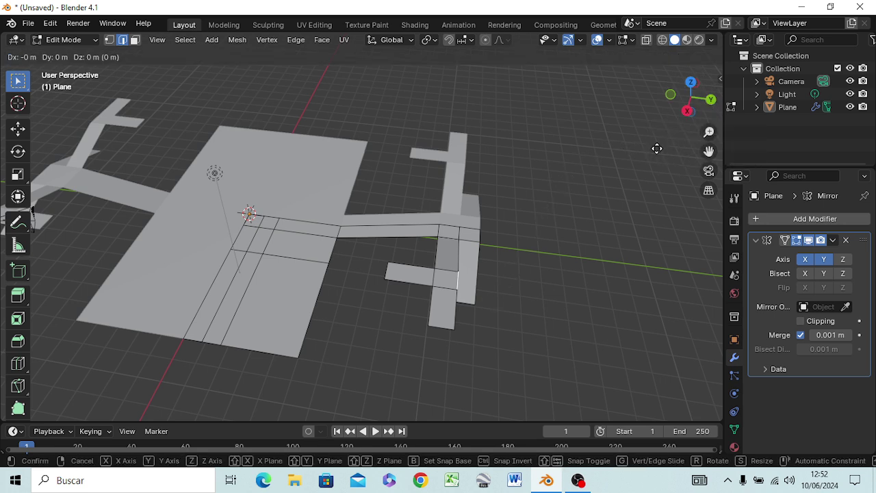
key(y)
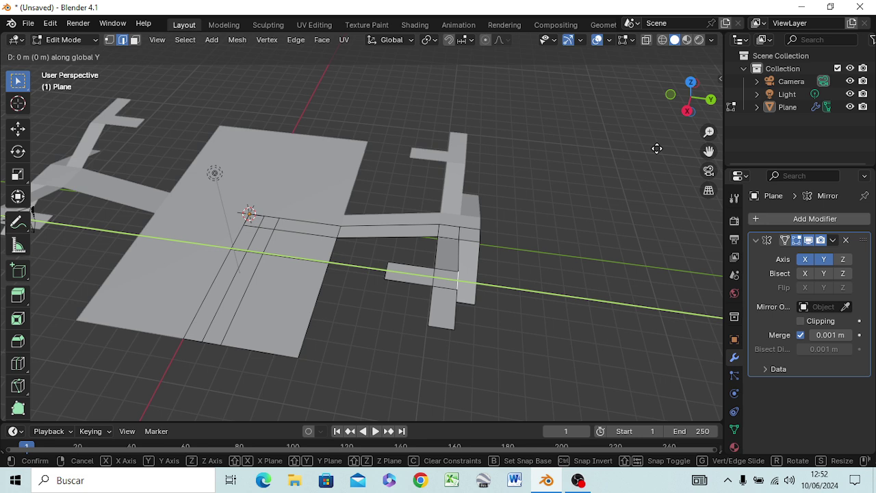
text(2)
key(Return)
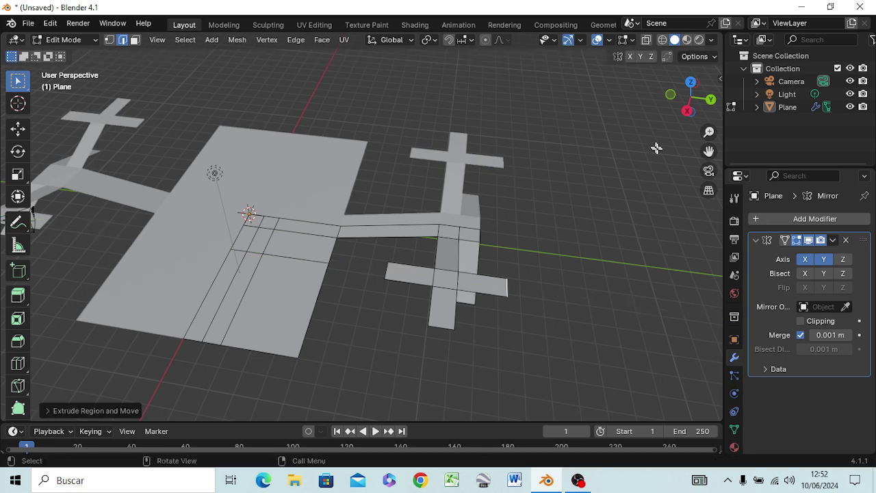
mouse_move(534, 279)
middle_down()
mouse_move(491, 189)
mouse_move(551, 220)
mouse_move(558, 249)
middle_up()
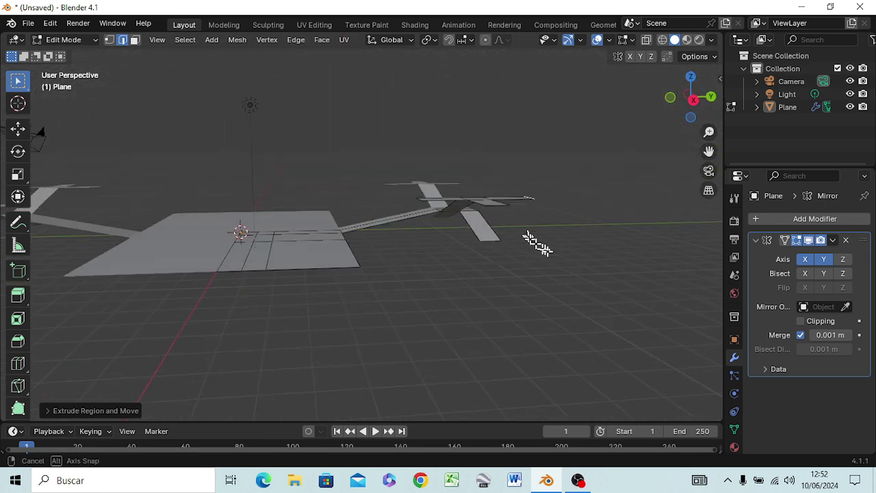
Select the cross arm-end edges and extrude them in place
shift+click(519, 209)
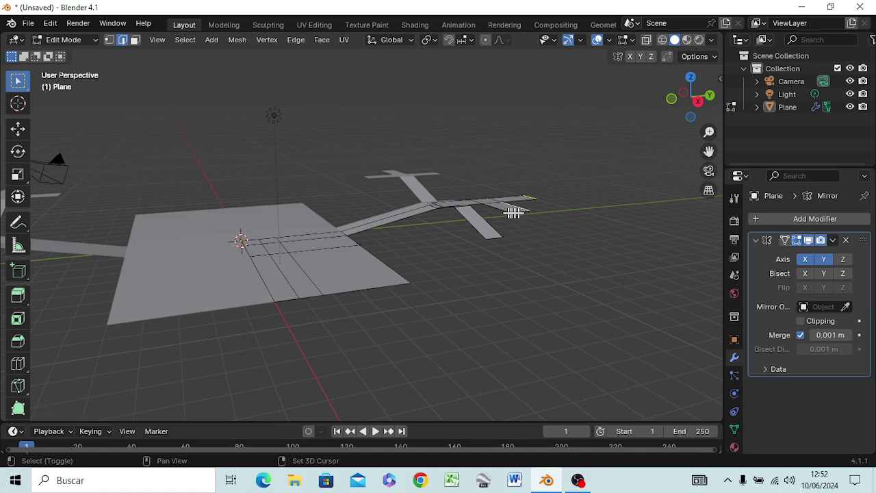
shift+click(529, 200)
key(e)
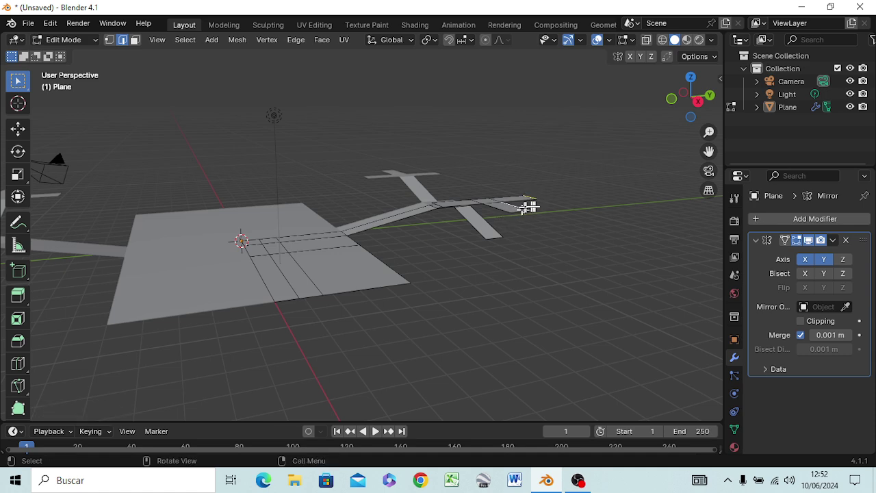
middle_drag(527, 206, 521, 274)
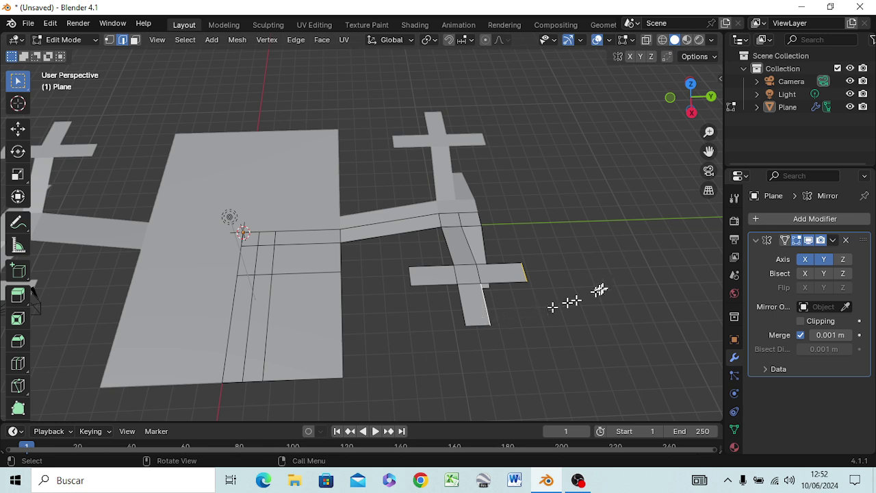
click(528, 271)
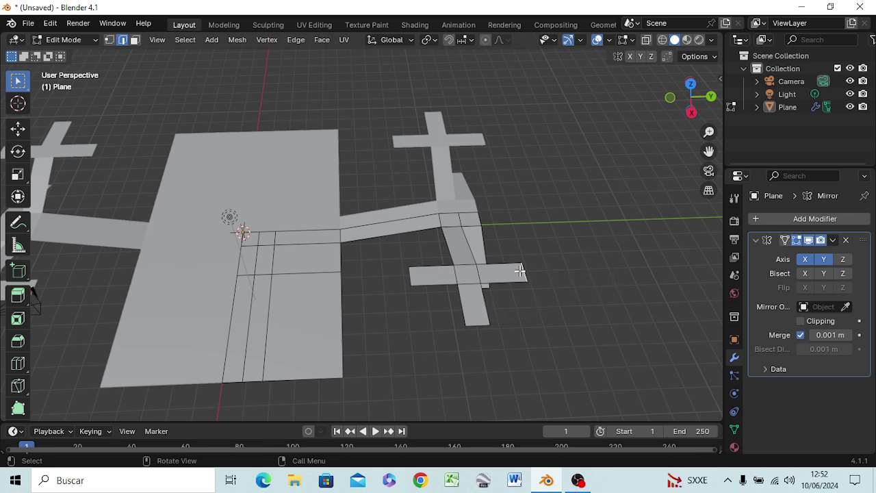
shift+click(477, 323)
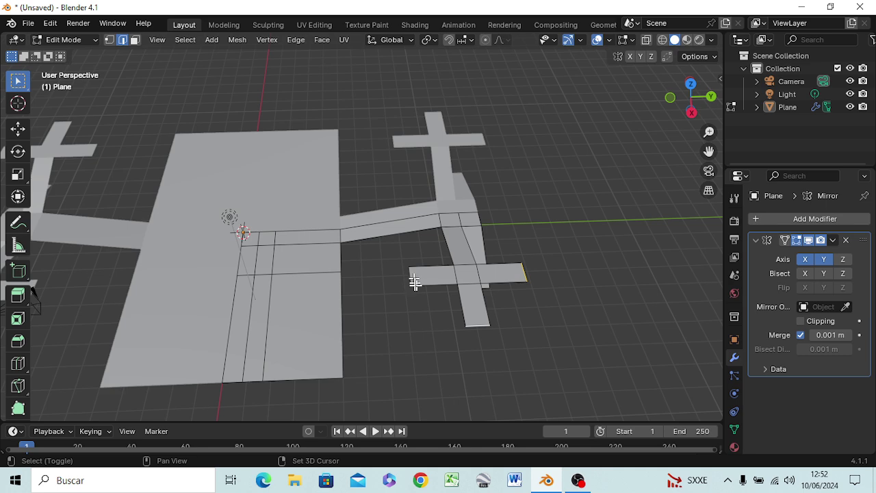
key(e)
click(580, 346)
middle_drag(581, 346, 580, 281)
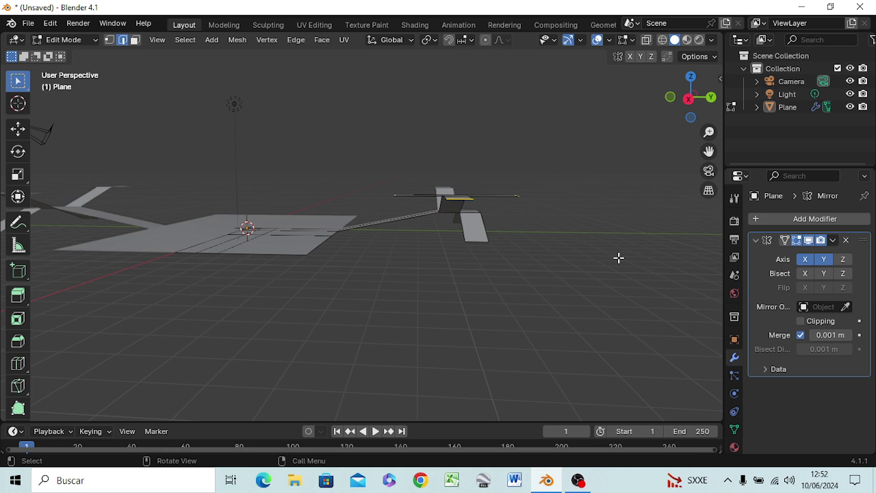
Raise the extruded arm-end edges 1 m along Z
key(g)
text(z)
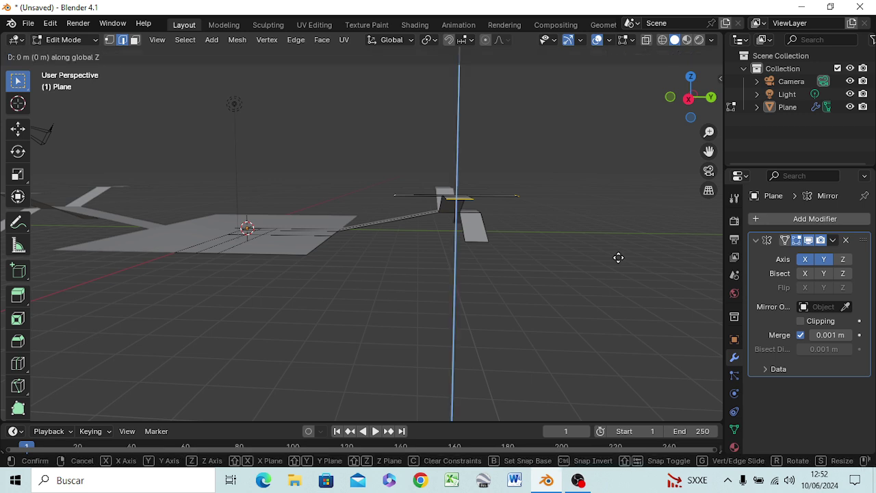
text(1)
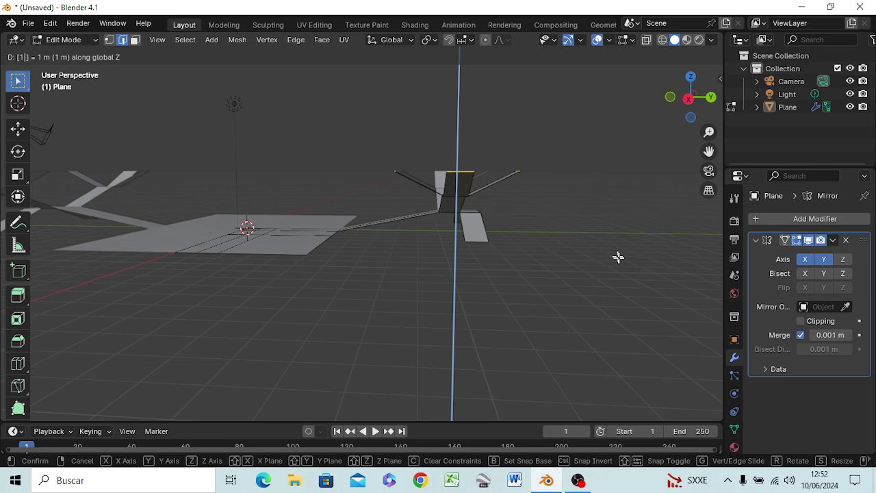
key(Return)
middle_drag(577, 195, 393, 228)
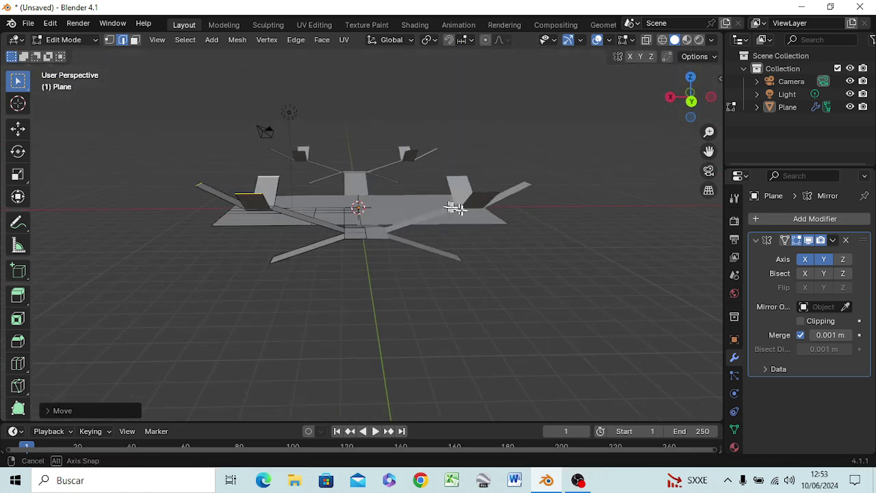
mouse_move(394, 228)
middle_down()
mouse_move(555, 198)
mouse_move(590, 201)
mouse_move(538, 242)
mouse_move(578, 199)
mouse_move(504, 226)
mouse_move(459, 227)
mouse_move(552, 199)
mouse_move(580, 221)
mouse_move(628, 194)
mouse_move(637, 197)
mouse_move(556, 214)
mouse_move(485, 211)
mouse_move(434, 180)
mouse_move(445, 196)
mouse_move(453, 192)
mouse_move(456, 217)
mouse_move(579, 233)
mouse_move(575, 280)
mouse_move(595, 250)
mouse_move(581, 247)
middle_up()
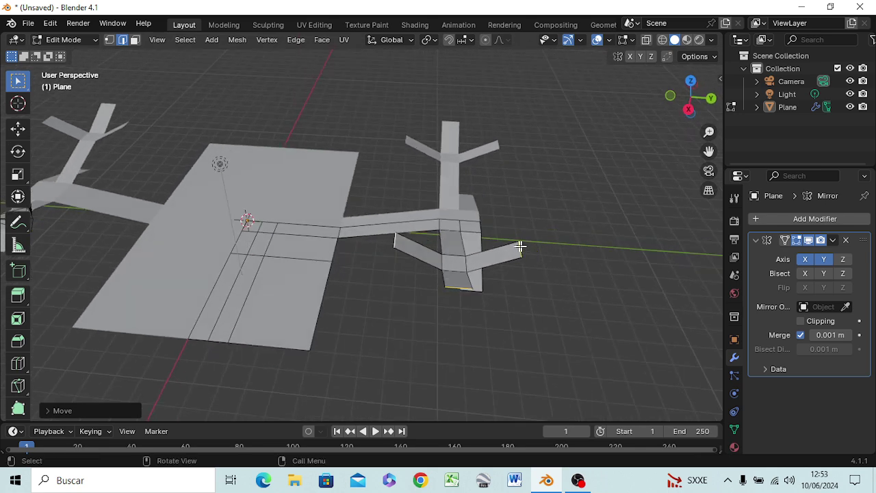
Extrude the right cross arm's tip edge 3 m along Y into a flat strip
click(518, 249)
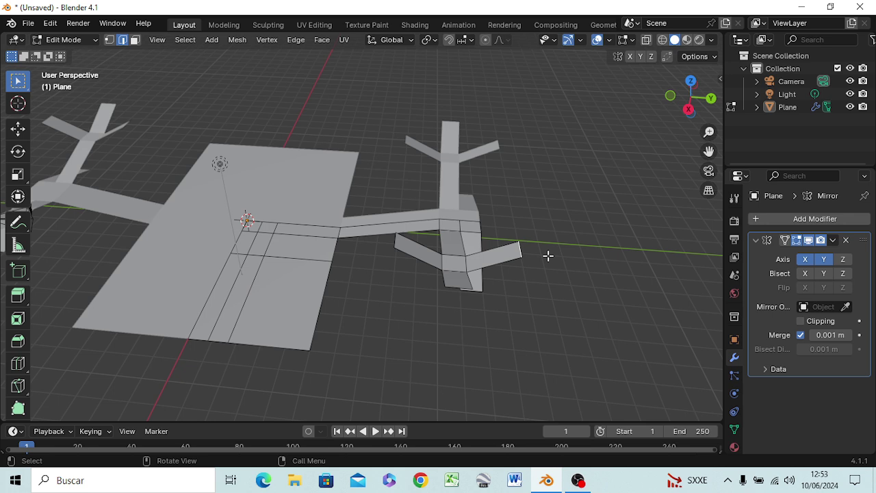
key(g)
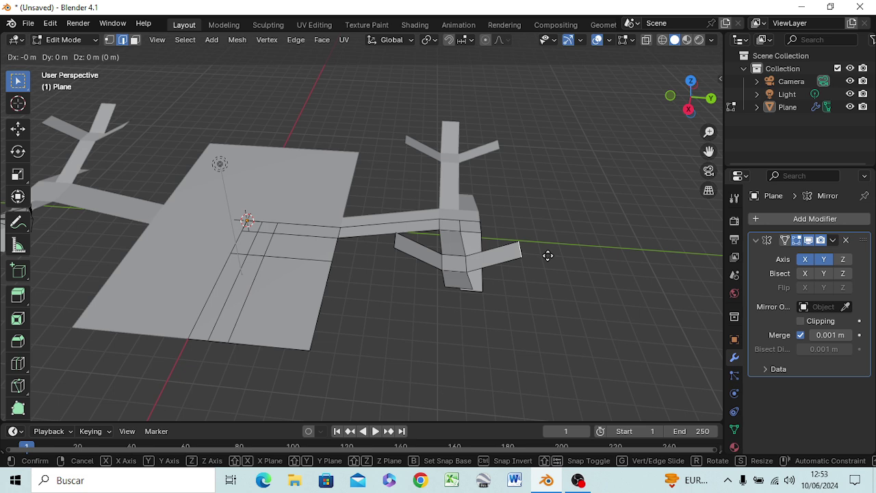
key(y)
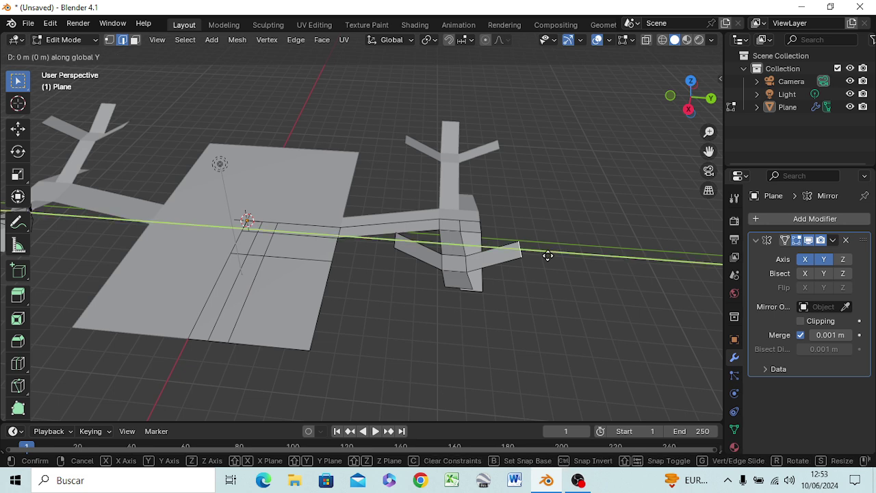
text(3)
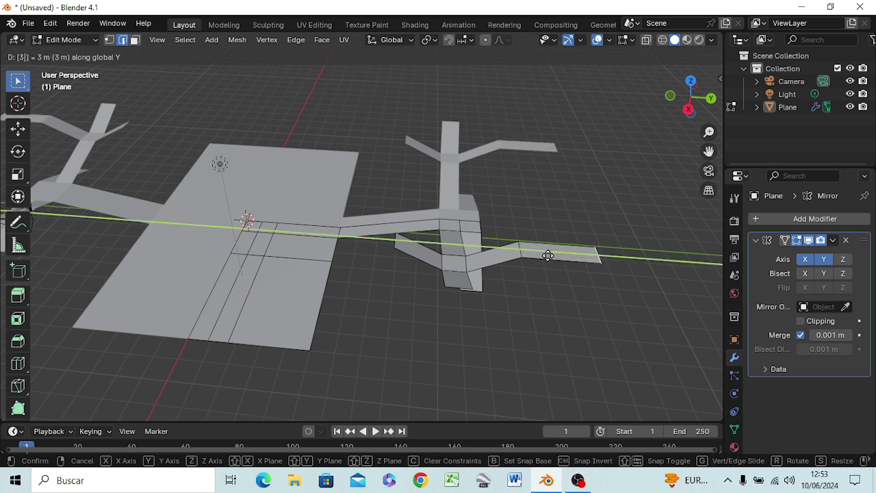
key(Return)
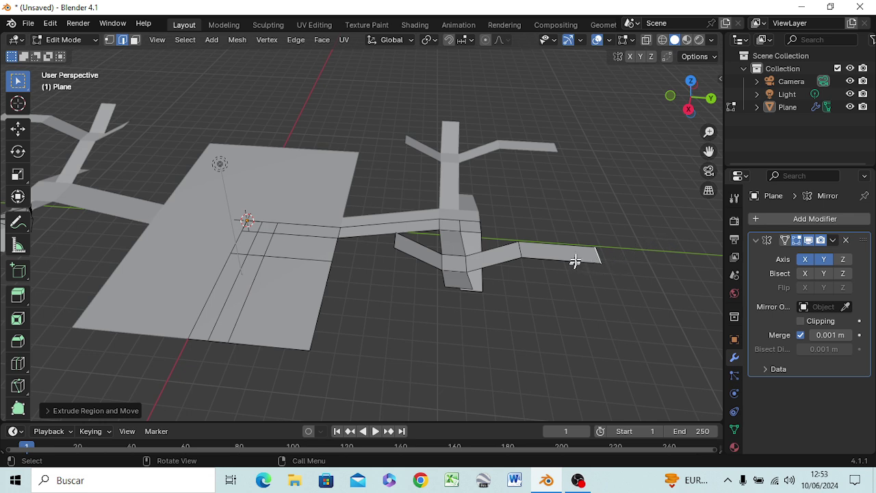
click(575, 259)
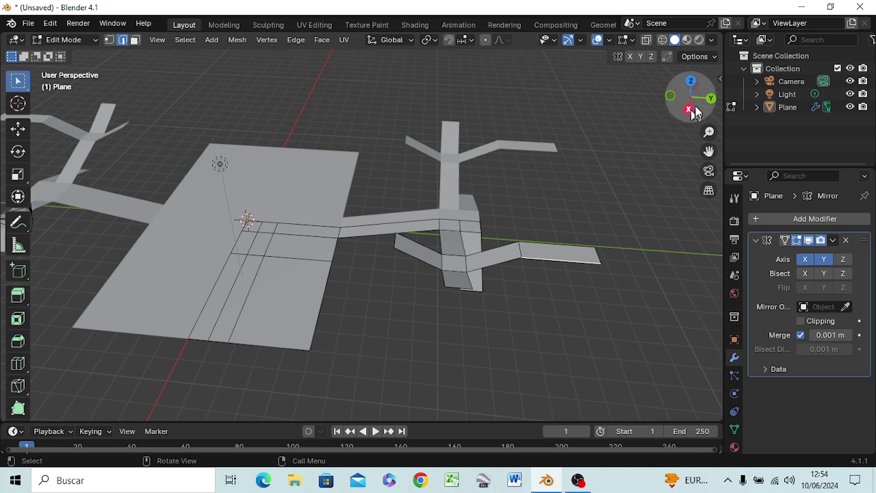
Widen the new flat strip 1 m along X
text(g)
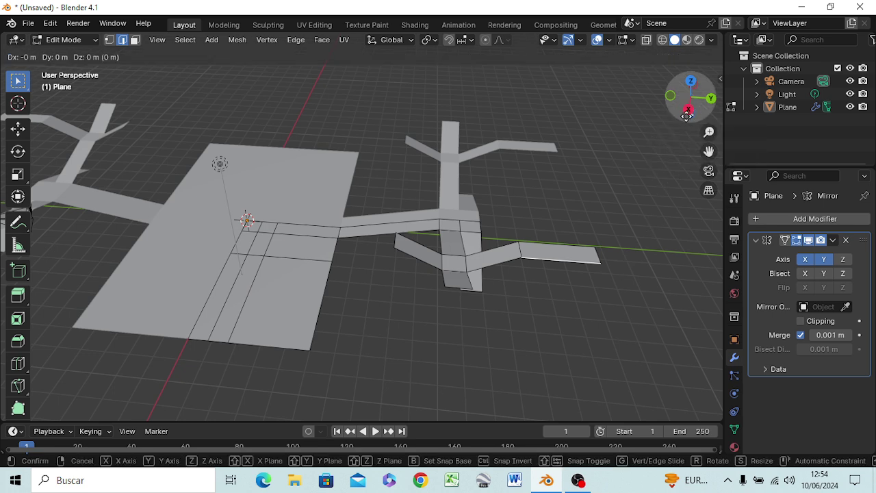
text(x)
text(1)
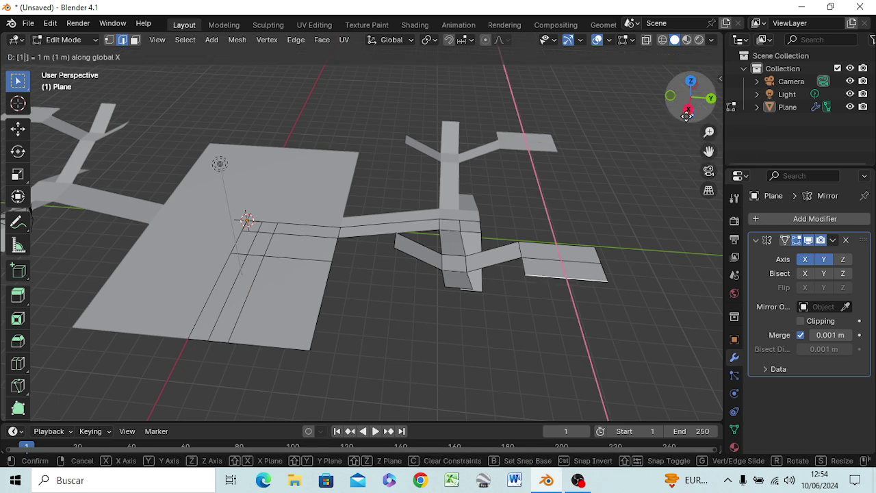
key(Return)
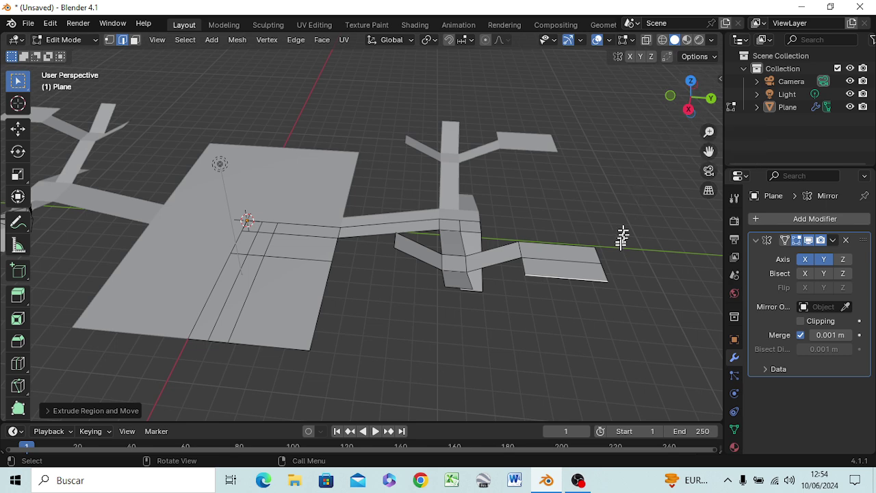
middle_drag(622, 237, 449, 201)
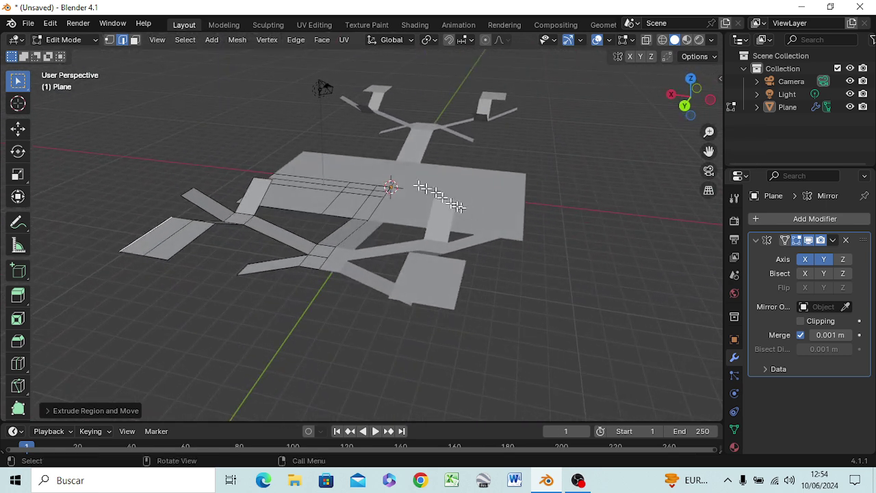
Shift the left extruded face's edge 1 m along negative X to place the side pad
click(186, 240)
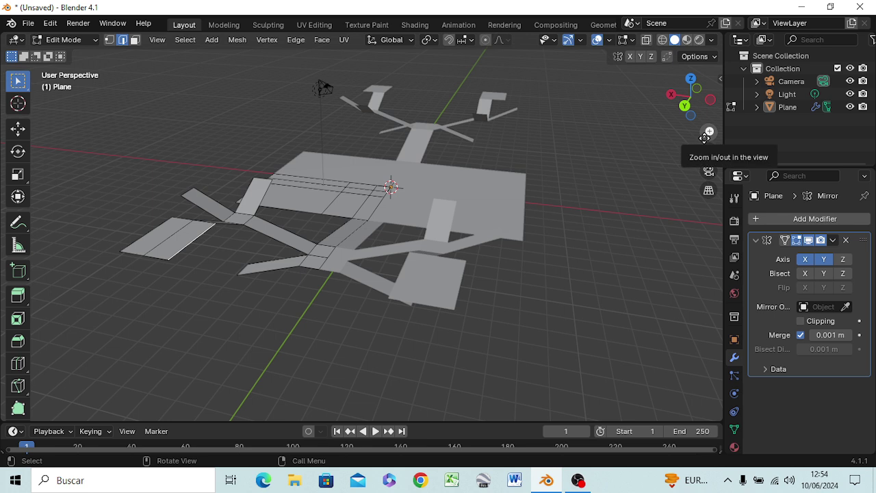
key(g)
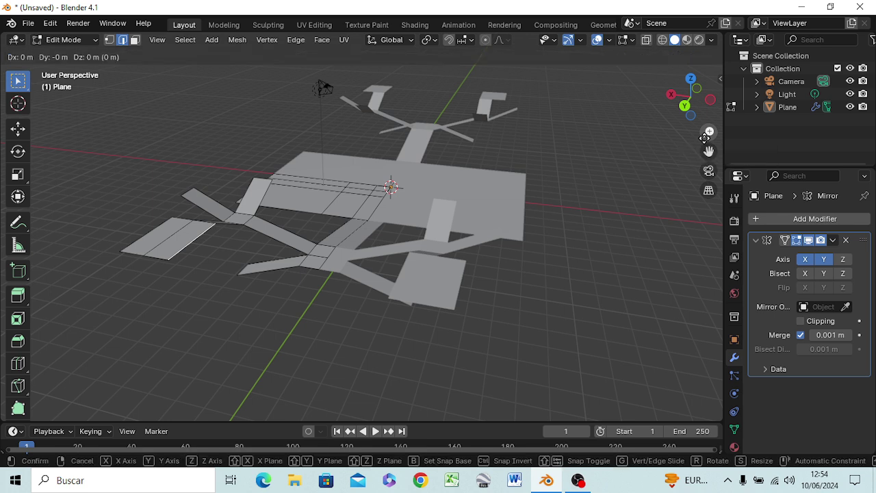
text(x)
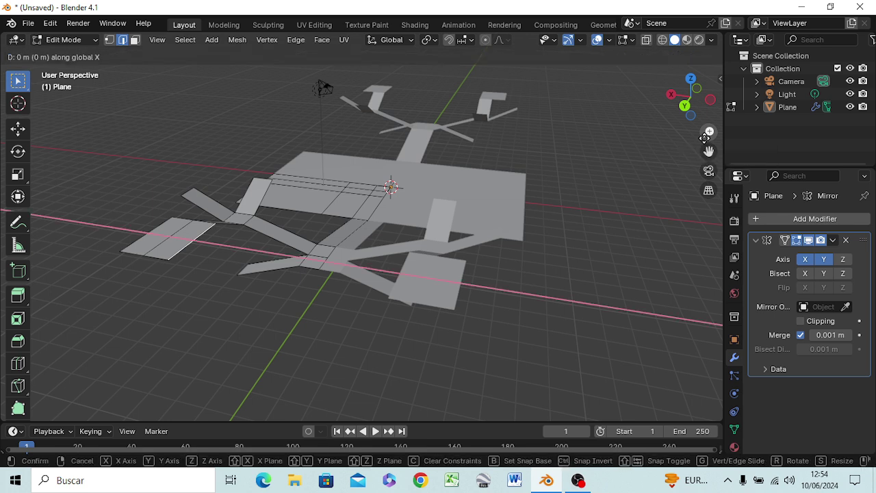
text(-1)
key(Return)
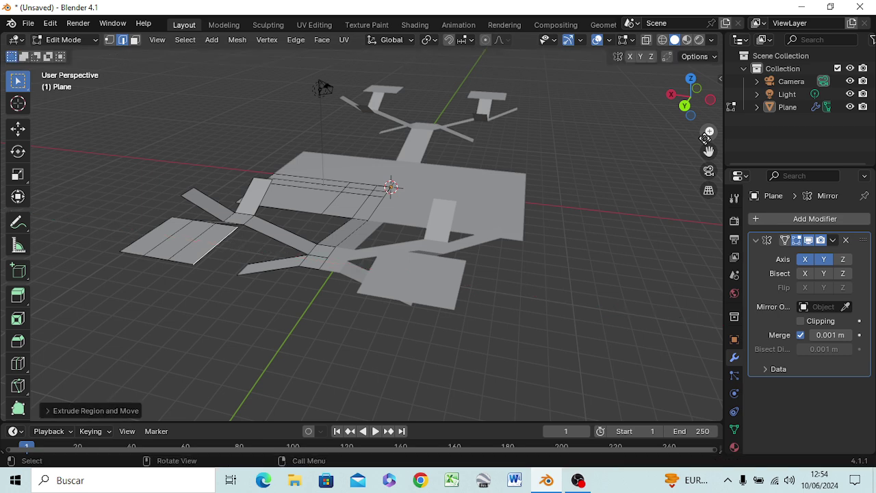
middle_drag(197, 310, 352, 314)
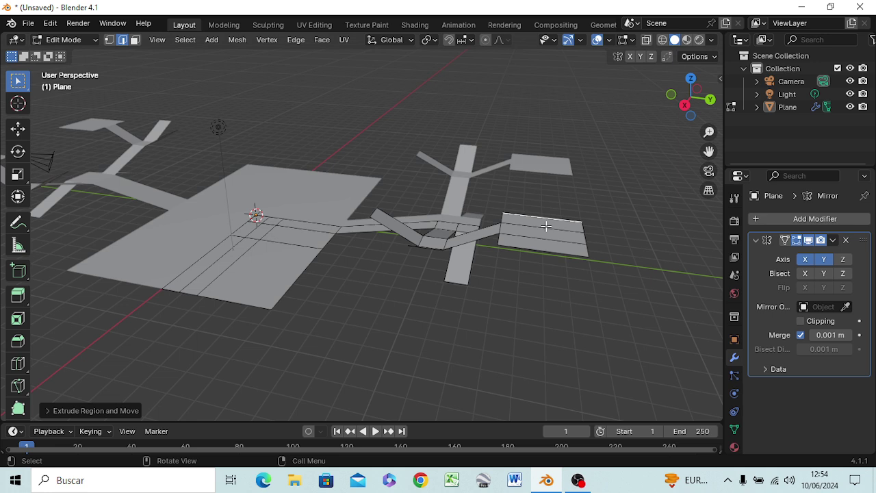
Cut two evenly spaced edge loops across the side pad
key(ctrl+r)
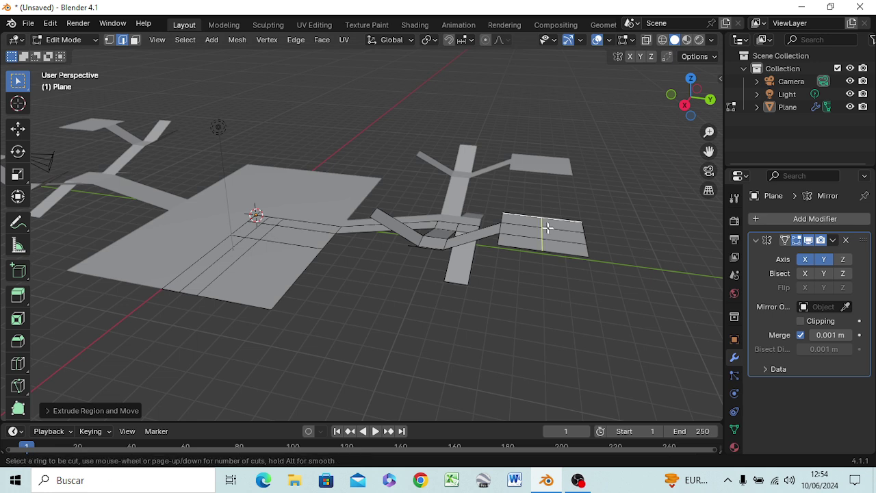
scroll(547, 228, up, 1)
click(548, 228)
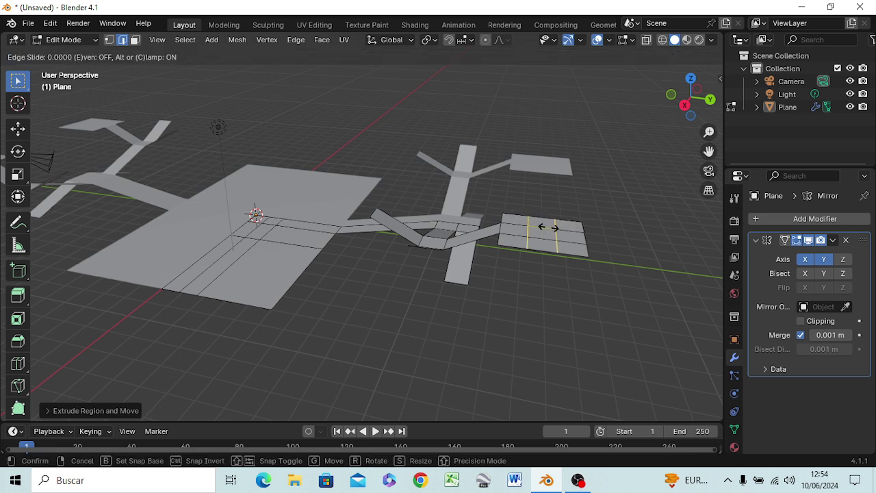
right_click(548, 228)
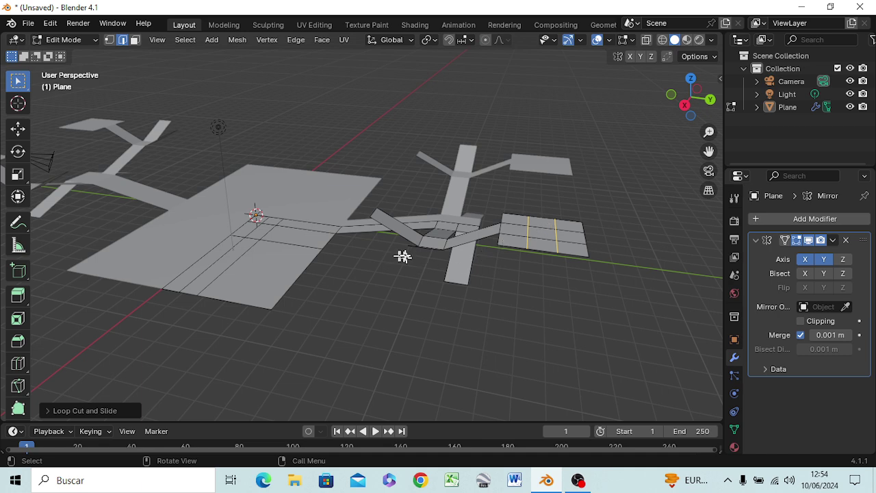
mouse_move(418, 251)
middle_down()
mouse_move(398, 272)
mouse_move(315, 276)
middle_up()
Undo two stray steps and select the short edge at the strip's tip
right_click(263, 264)
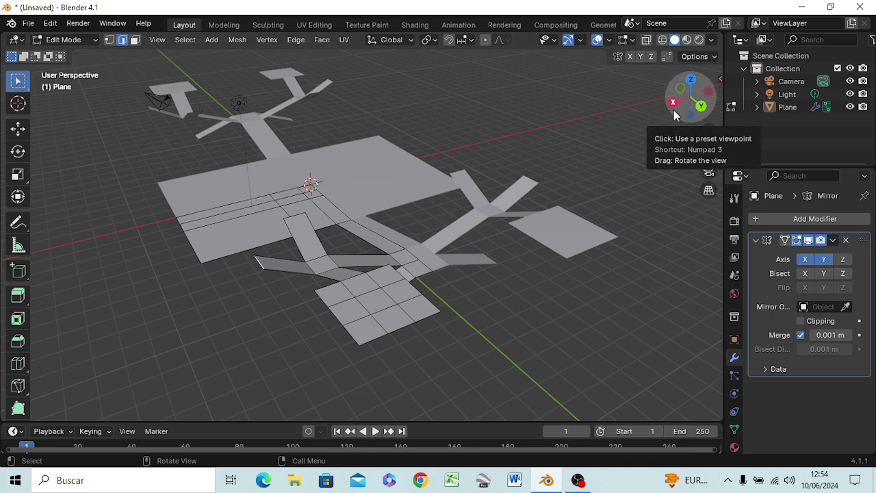
key(g)
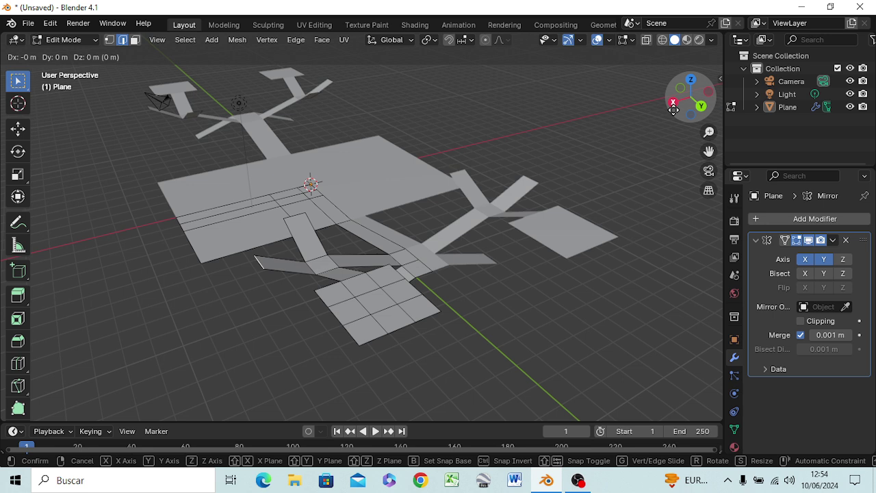
right_click(673, 111)
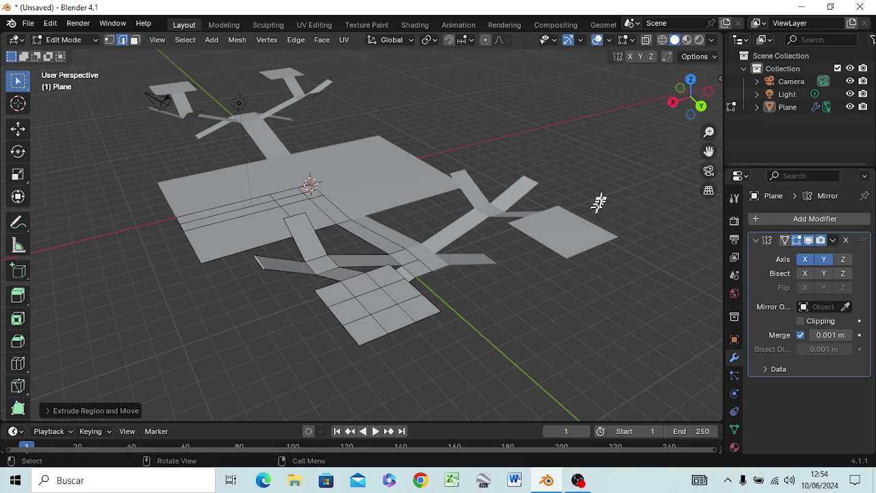
key(ctrl+z)
key(ctrl+z)
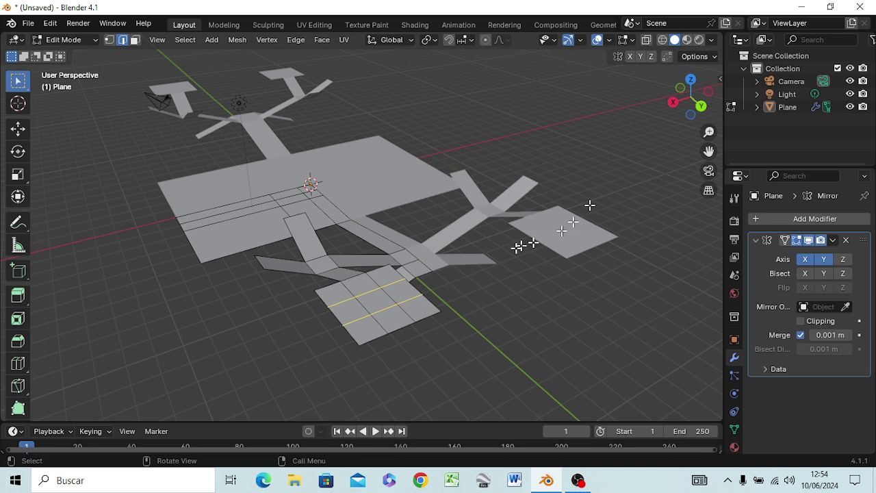
key(ctrl+z)
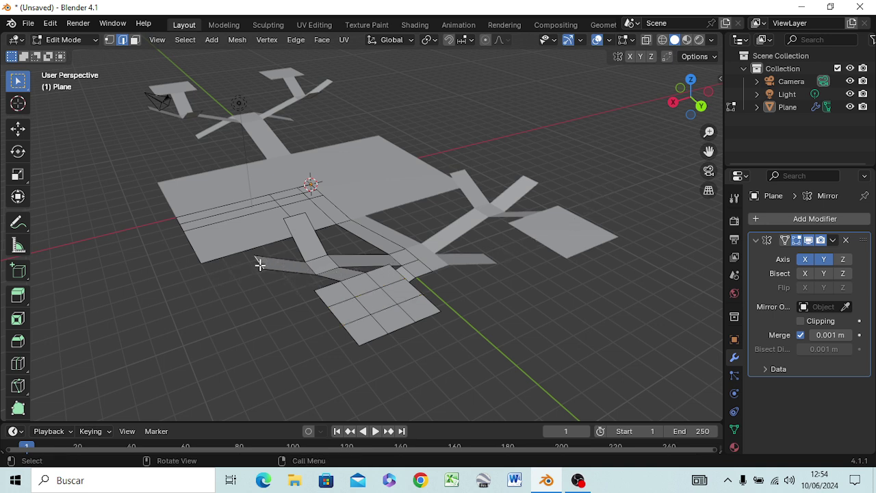
click(259, 263)
Inspect the mesh from the front and back views
key(KP_1)
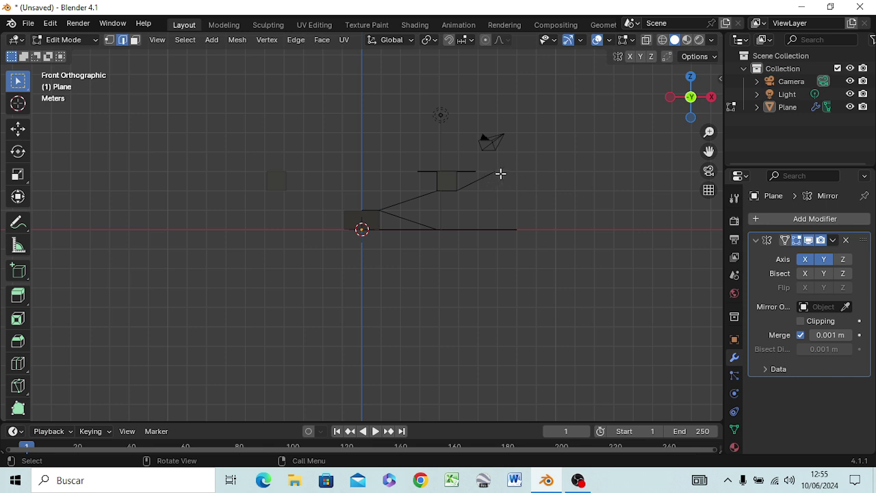
mouse_move(505, 174)
middle_down()
mouse_move(483, 191)
mouse_move(481, 182)
mouse_move(494, 201)
mouse_move(255, 199)
mouse_move(269, 196)
middle_up()
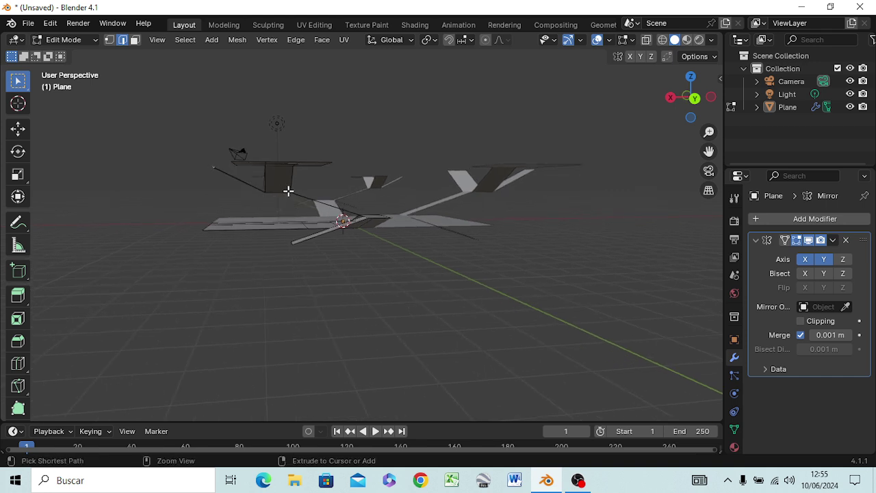
key(ctrl+KP_1)
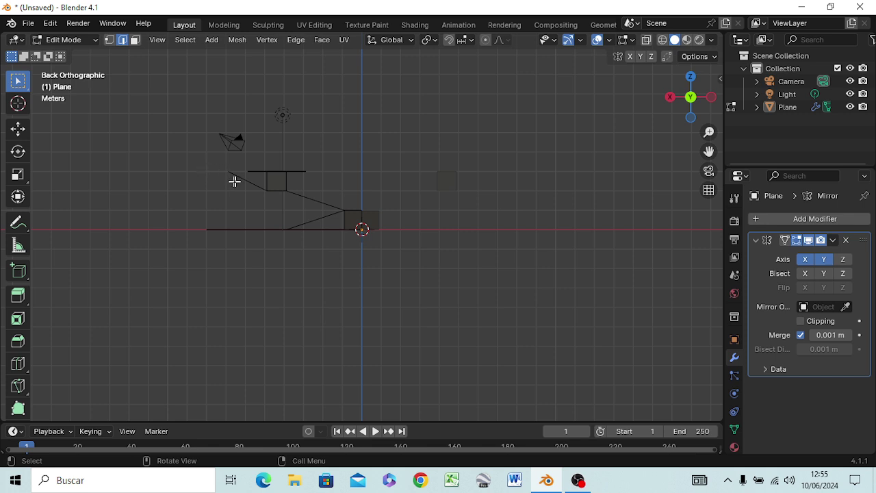
mouse_move(235, 181)
middle_down()
mouse_move(238, 192)
mouse_move(251, 179)
middle_up()
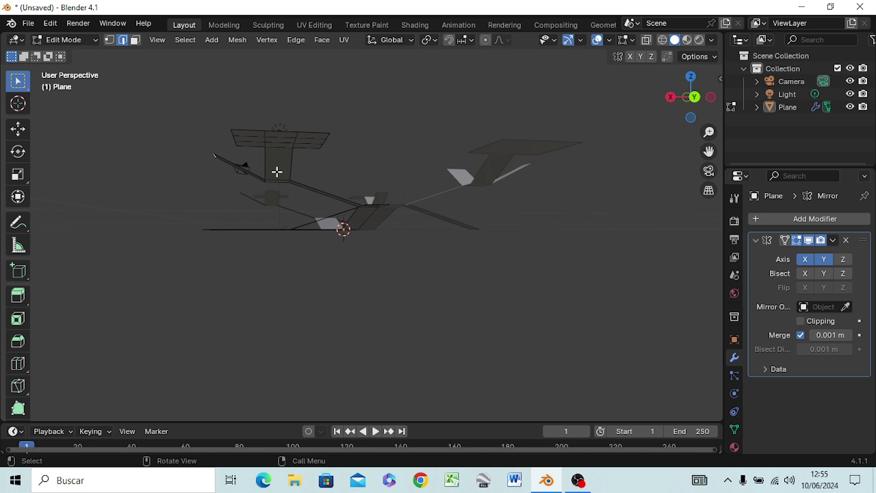
Extend the selected strip-end edge a further 1 m along X
key(g)
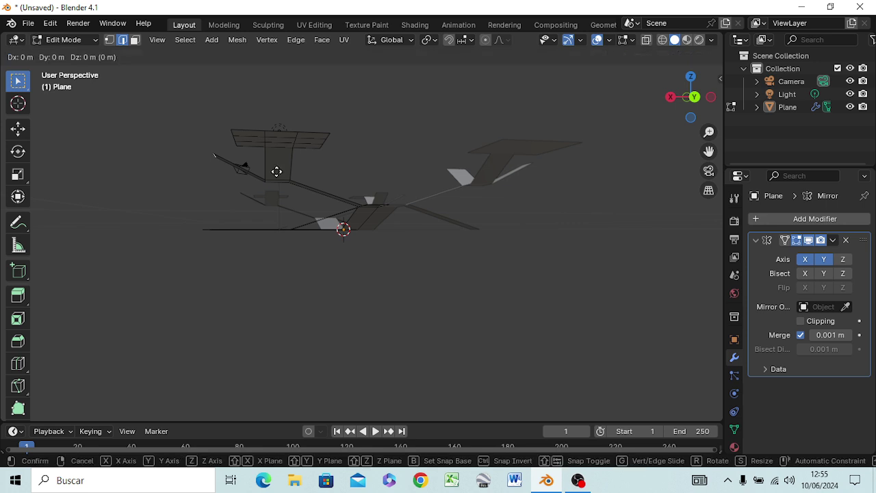
text(x)
text(1)
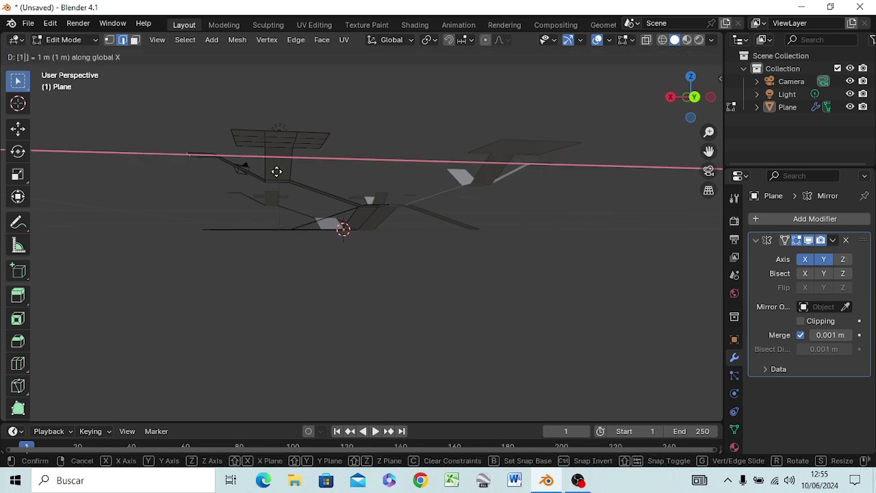
key(Return)
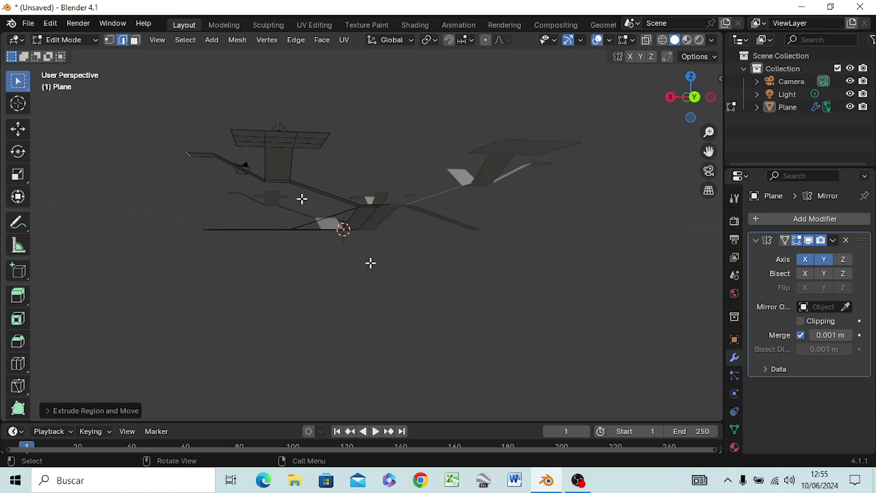
mouse_move(342, 260)
middle_down()
mouse_move(350, 279)
mouse_move(485, 313)
mouse_move(446, 264)
mouse_move(468, 297)
mouse_move(469, 342)
mouse_move(453, 308)
middle_up()
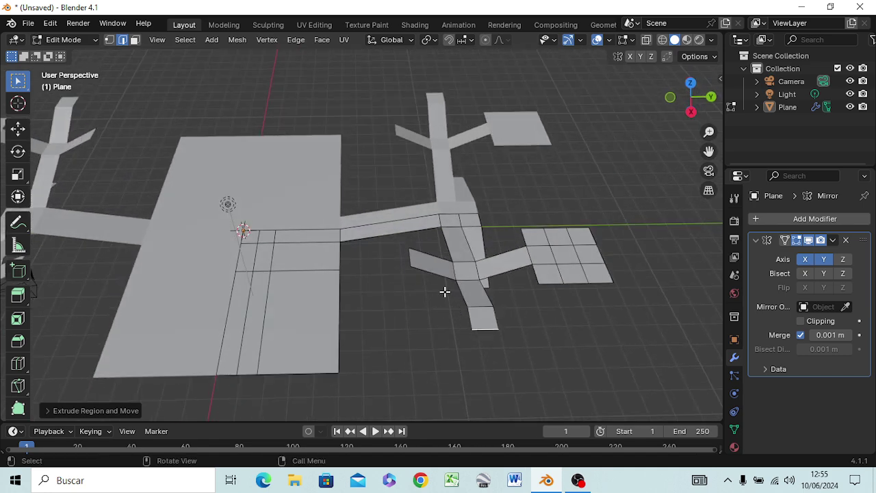
key(KP_7)
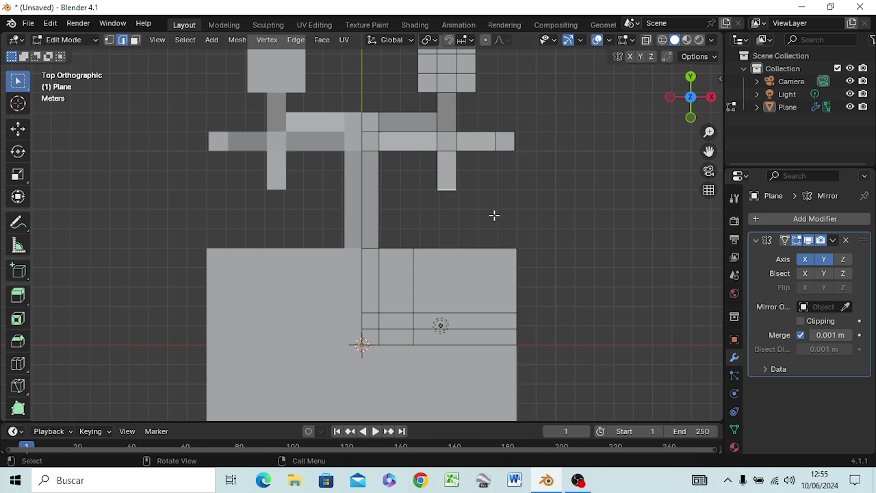
Extrude the arm end 3 m along negative Y into a narrow strip
key(g)
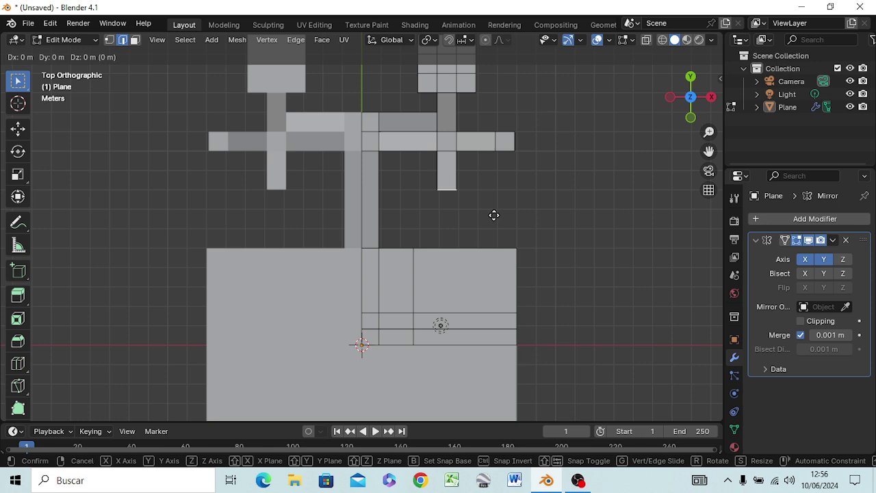
key(y)
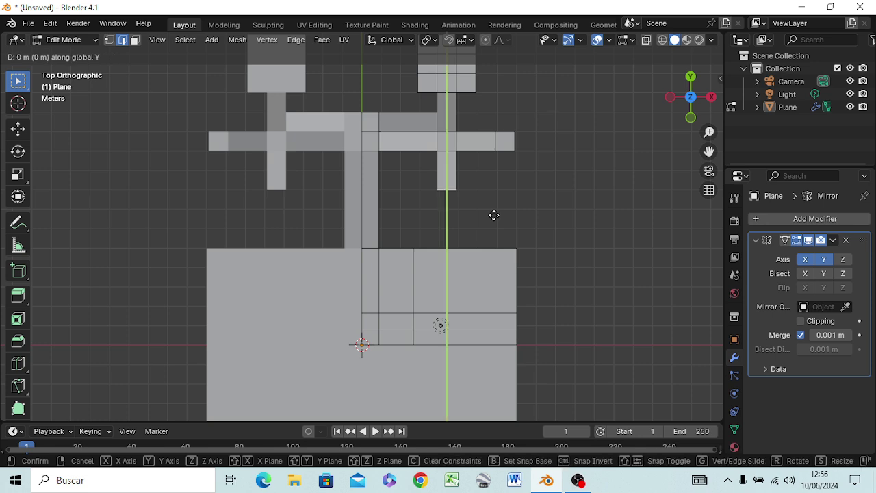
text(-3)
key(Return)
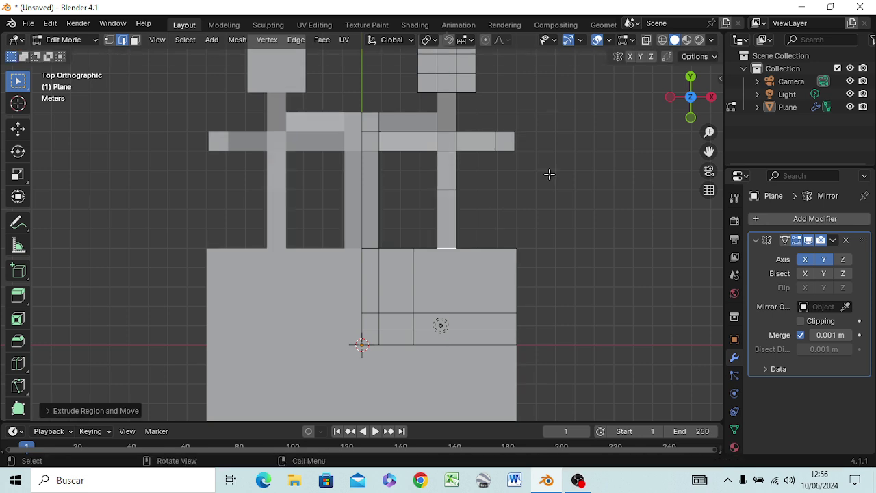
Widen the narrow strip's right edge 1 m along X
click(454, 222)
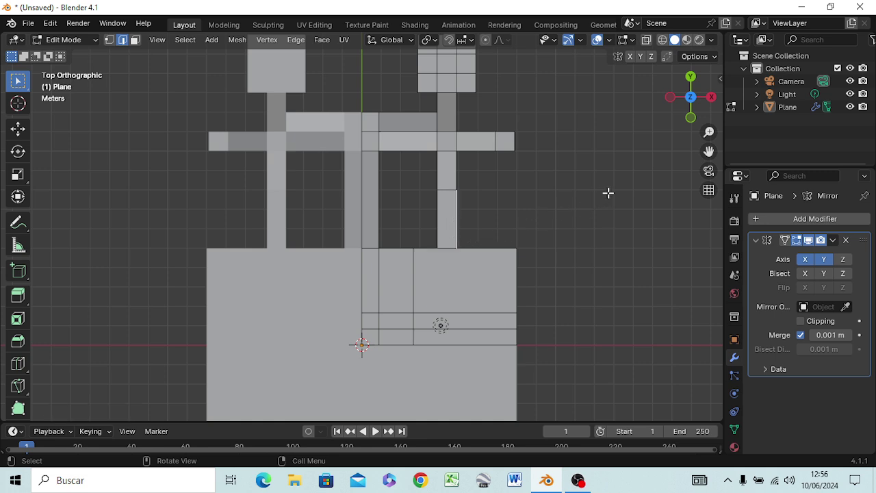
key(g)
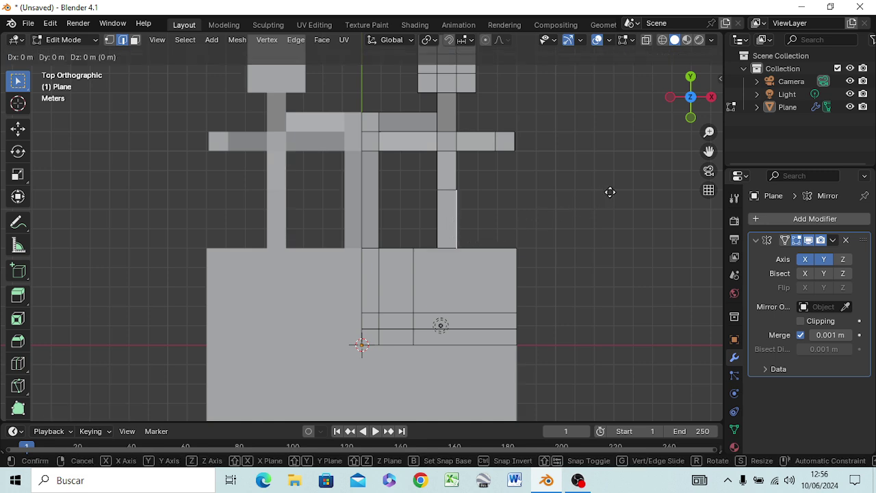
key(y)
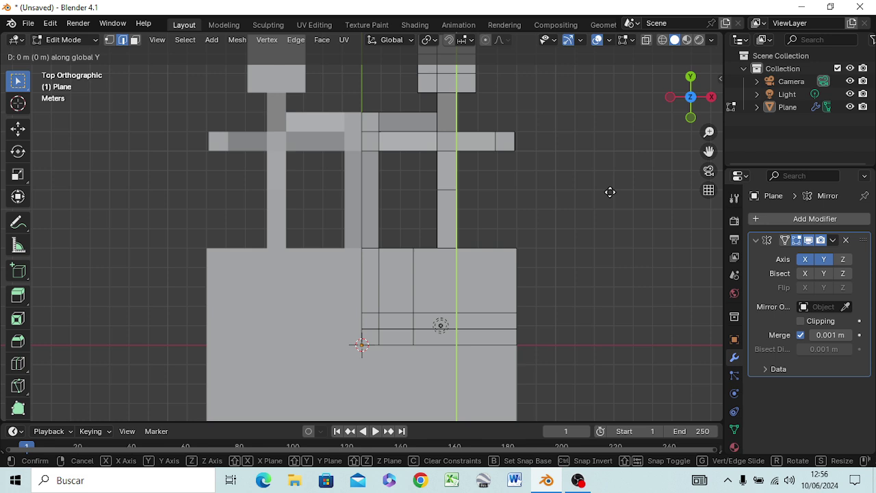
click(610, 193)
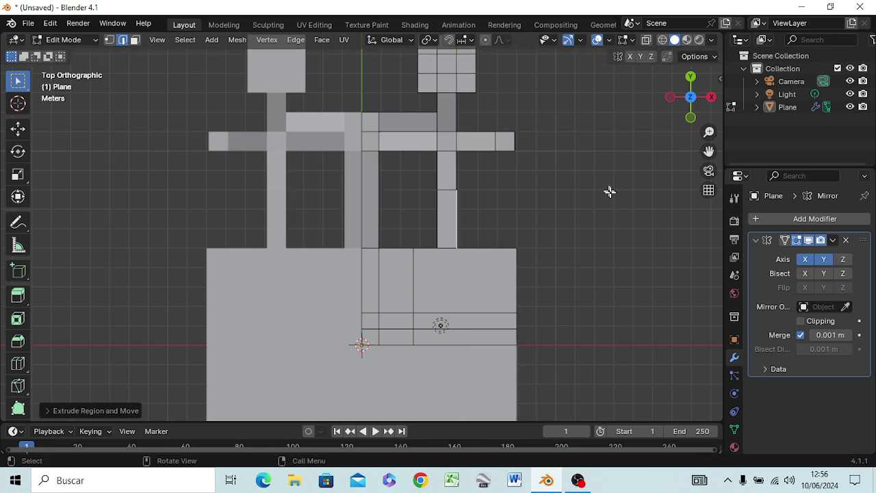
key(ctrl+z)
key(ctrl+z)
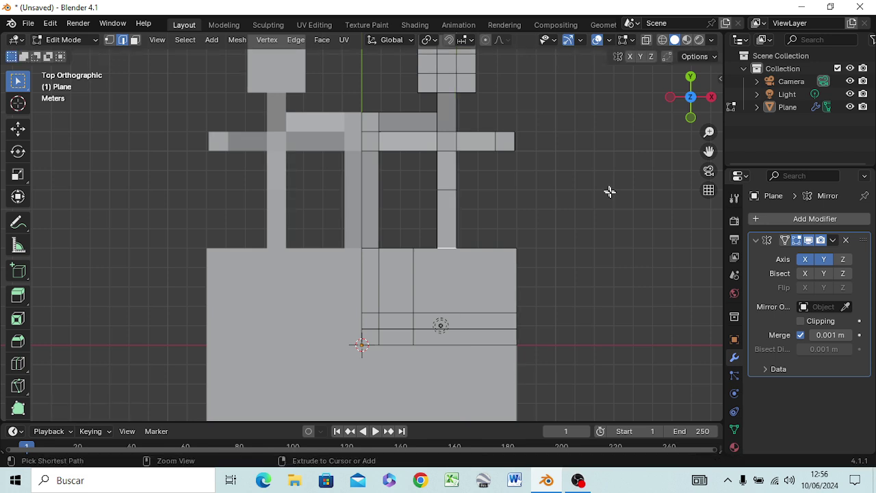
click(452, 223)
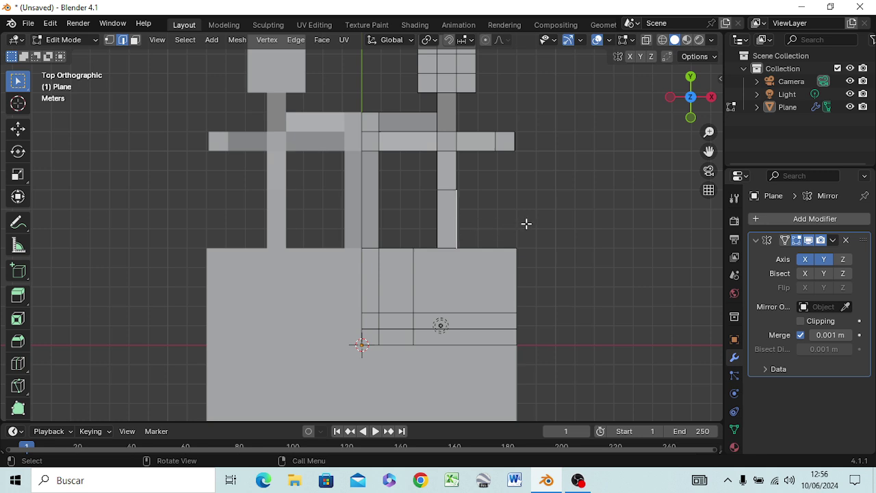
key(g)
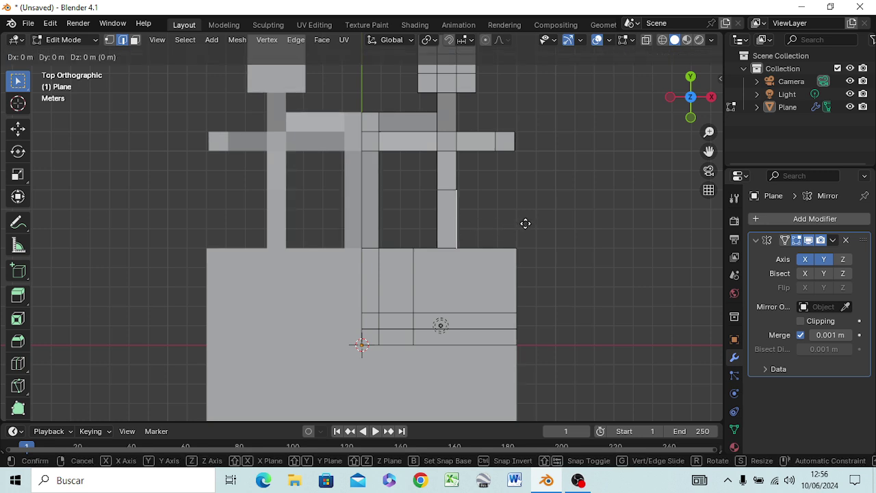
text(x)
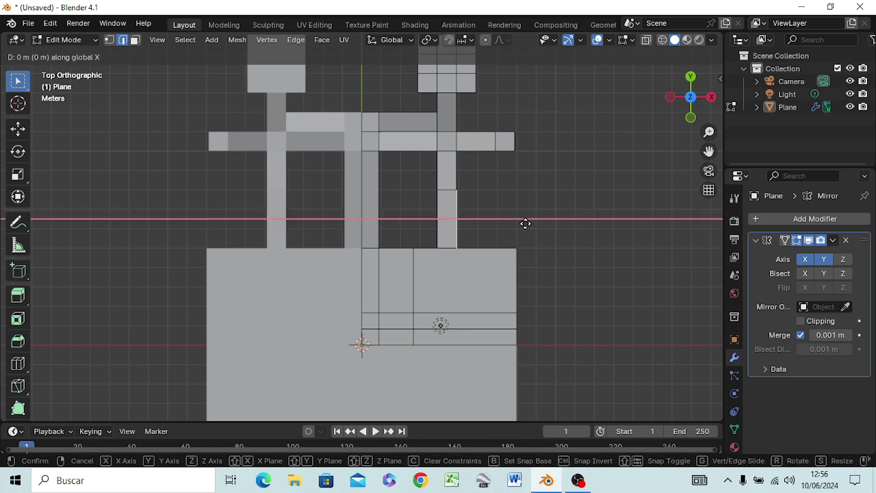
text(1)
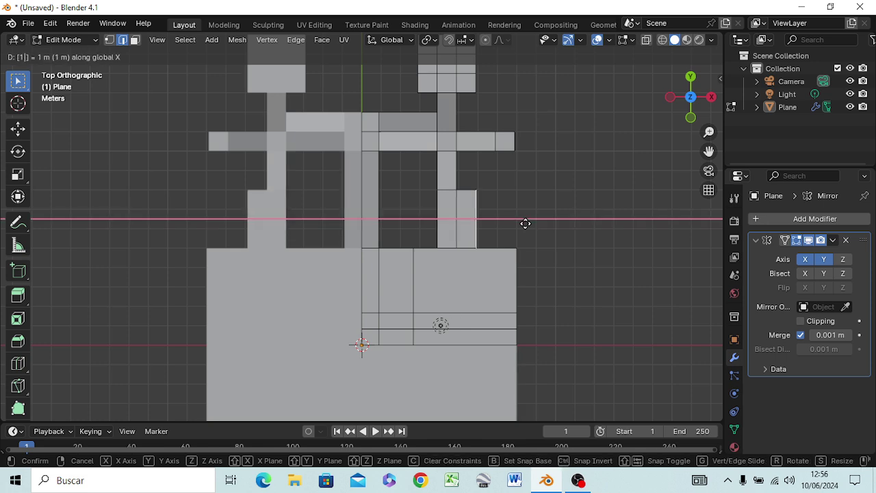
key(Return)
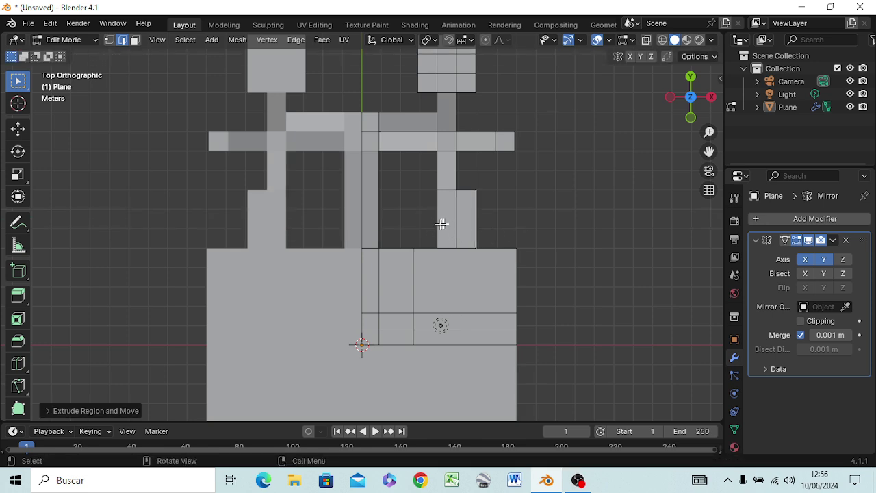
Shift the new pad's inner side edge 1 m along negative X
click(438, 226)
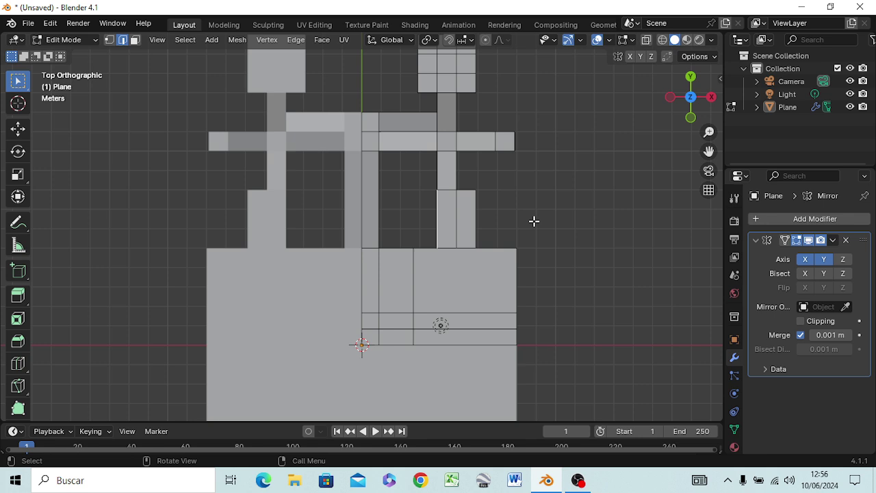
key(g)
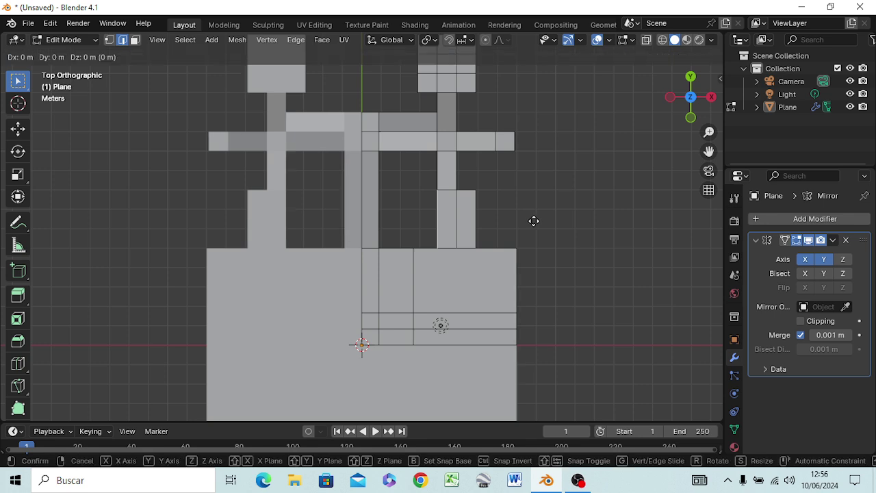
text(x)
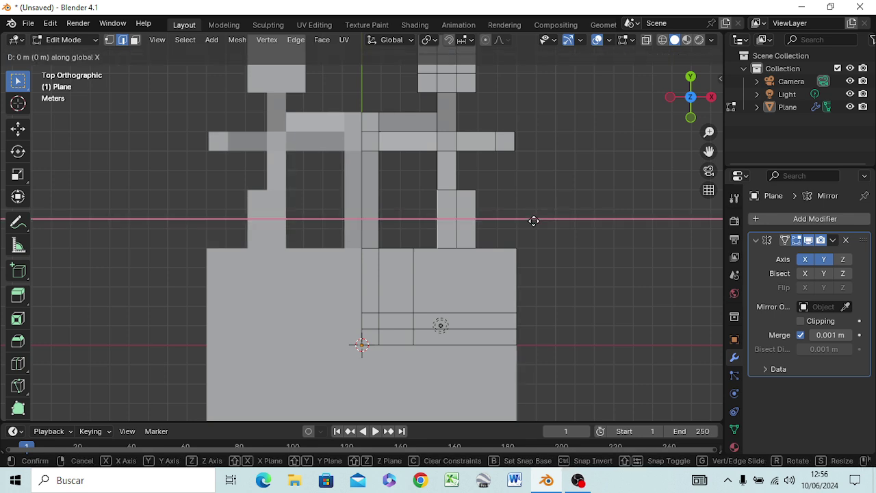
text(-1)
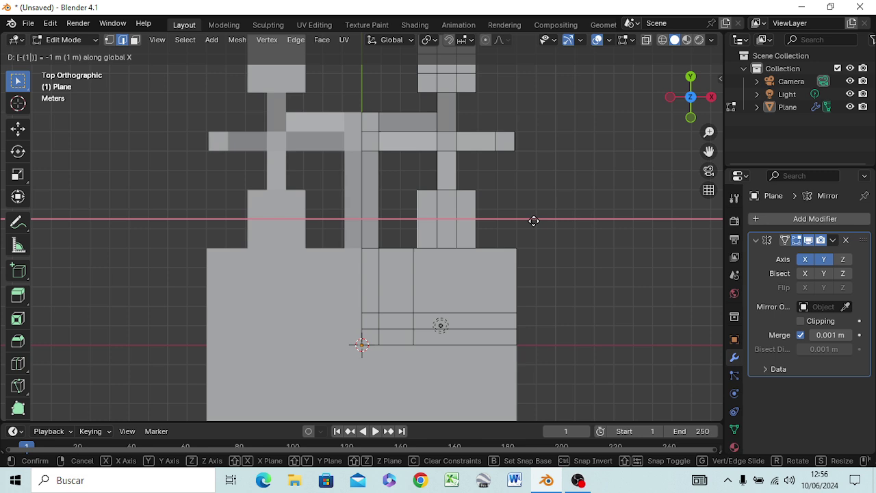
key(Return)
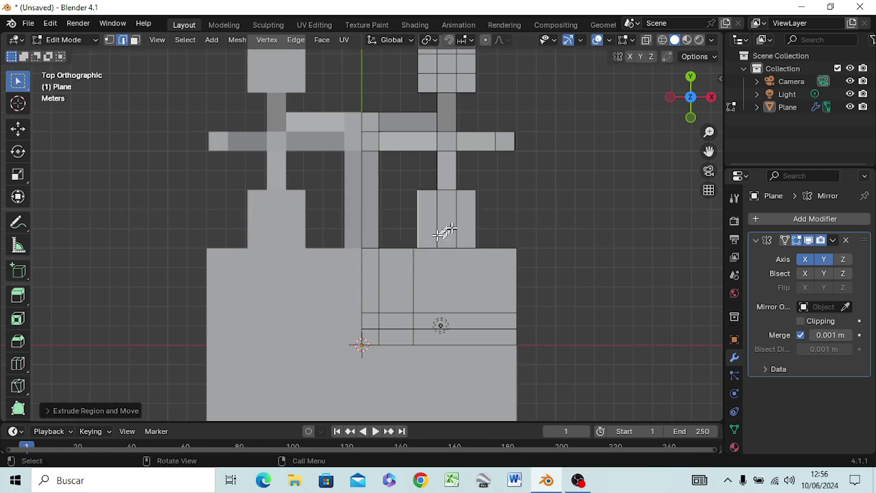
Loop-cut the pad under the right vertical arm with 2 evenly spaced cuts
key(ctrl+r)
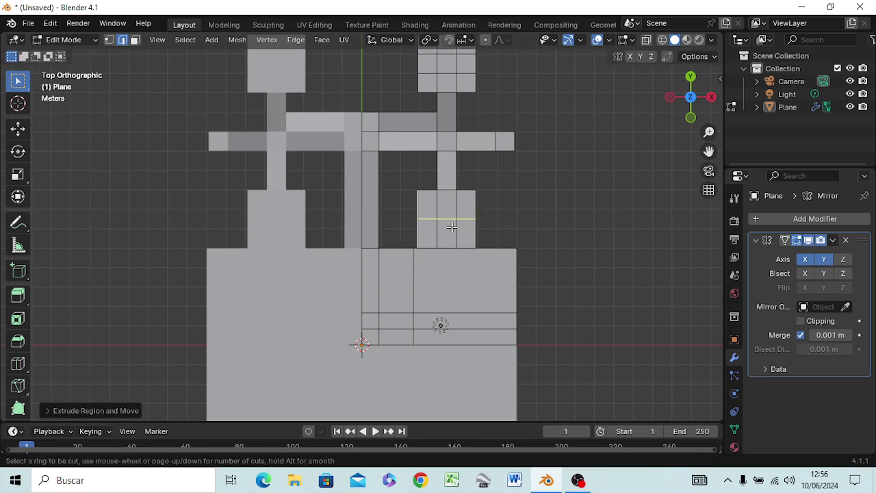
scroll(451, 227, up, 1)
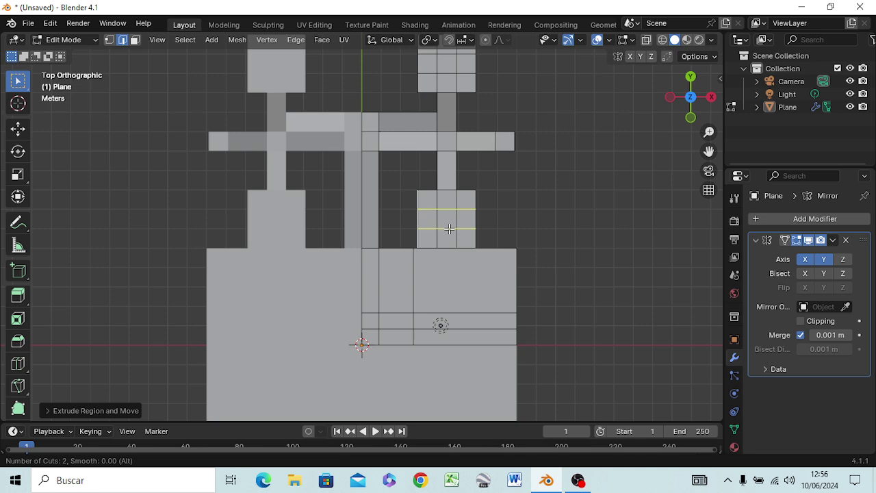
click(450, 228)
click(450, 228)
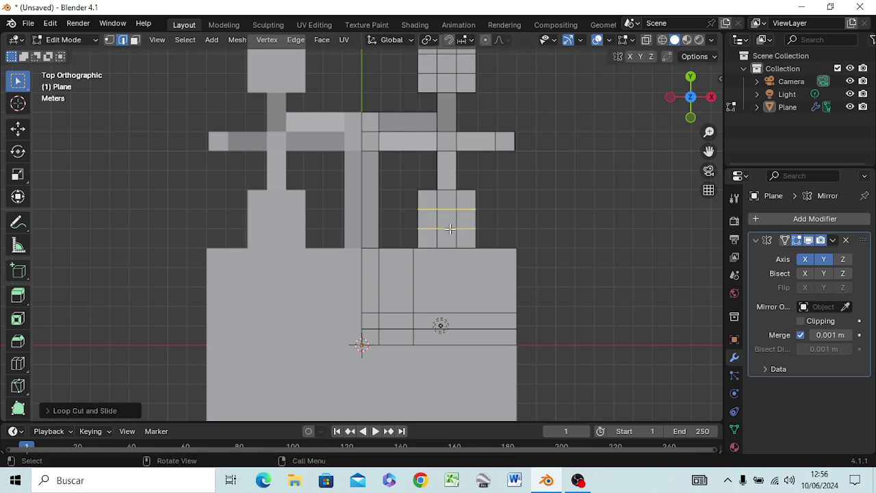
Inspect the mesh in perspective, select the small junction face's bottom edge, and return to top view
mouse_move(340, 244)
middle_down()
mouse_move(336, 171)
mouse_move(303, 98)
mouse_move(260, 117)
mouse_move(160, 113)
mouse_move(92, 134)
mouse_move(130, 147)
mouse_move(171, 103)
mouse_move(210, 121)
mouse_move(264, 187)
mouse_move(293, 146)
mouse_move(401, 103)
mouse_move(411, 114)
mouse_move(340, 130)
mouse_move(267, 111)
mouse_move(195, 121)
mouse_move(148, 171)
mouse_move(153, 112)
mouse_move(211, 106)
mouse_move(351, 141)
mouse_move(359, 159)
mouse_move(342, 209)
mouse_move(319, 155)
mouse_move(265, 151)
mouse_move(194, 122)
mouse_move(182, 128)
mouse_move(194, 147)
mouse_move(176, 136)
middle_up()
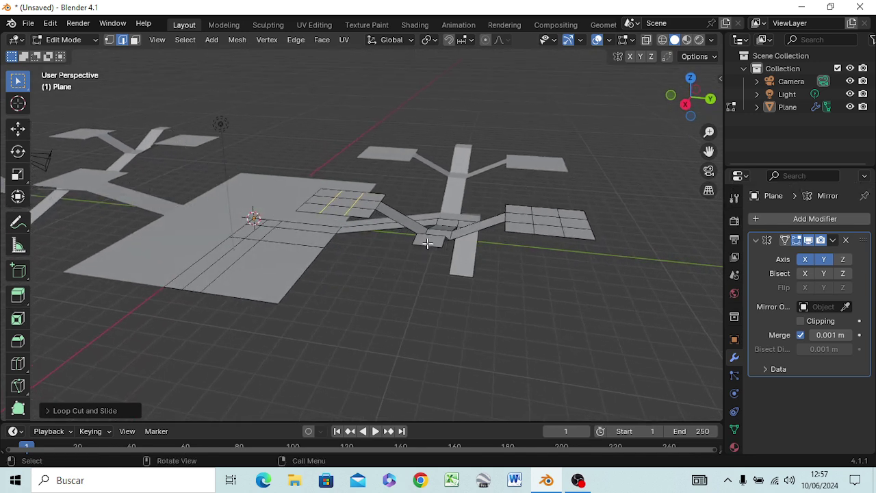
click(427, 243)
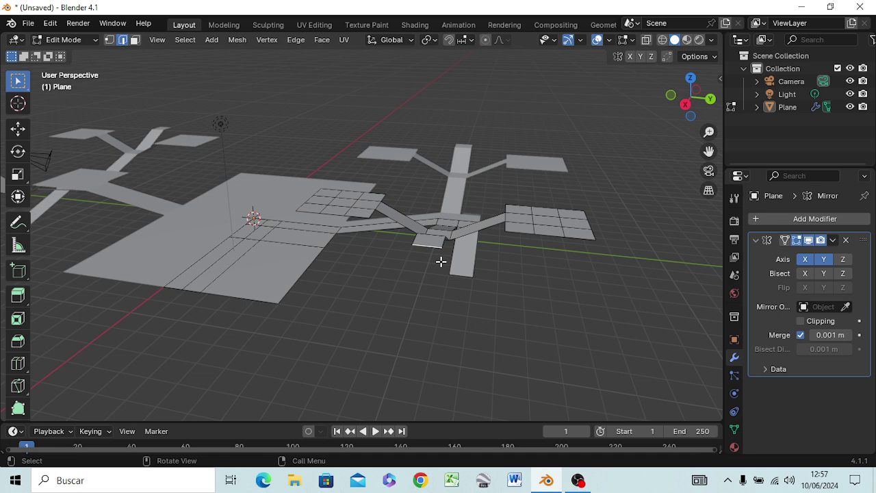
click(445, 247)
key(KP_7)
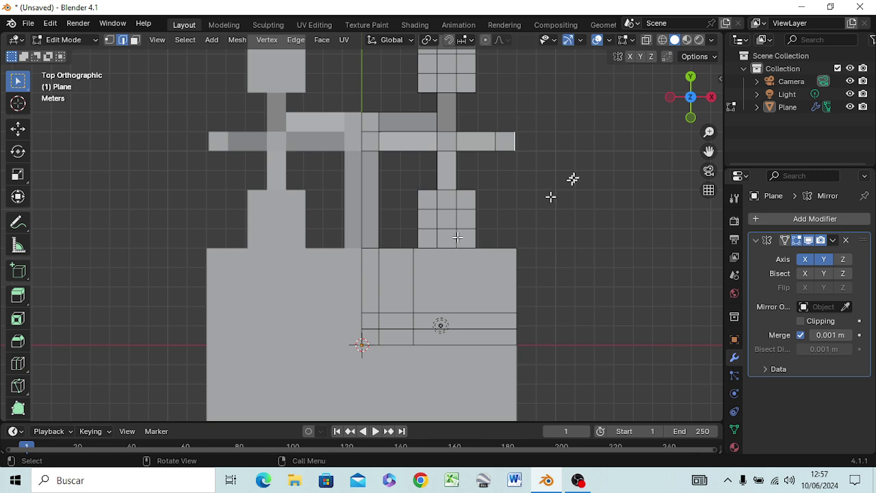
Select the end edges of the upper horizontal arm's right end piece
click(511, 143)
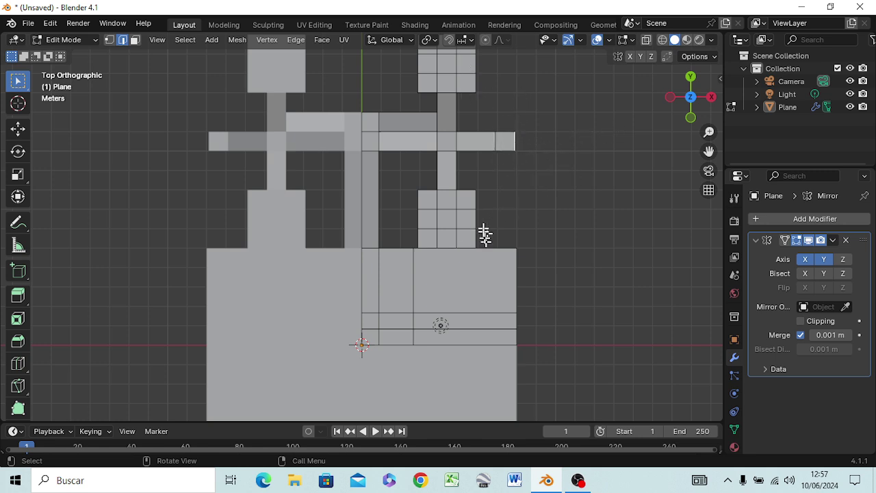
click(506, 132)
scroll(520, 166, up, 1)
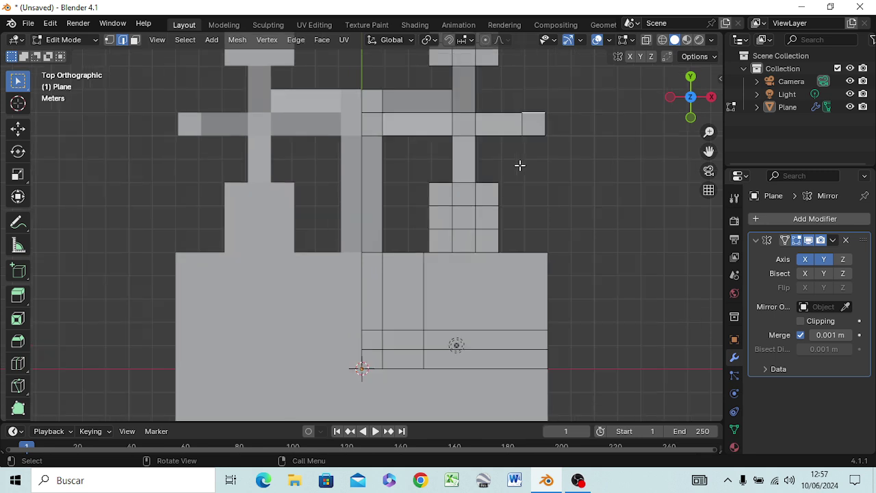
scroll(520, 166, down, 1)
scroll(518, 166, down, 2)
scroll(516, 167, up, 1)
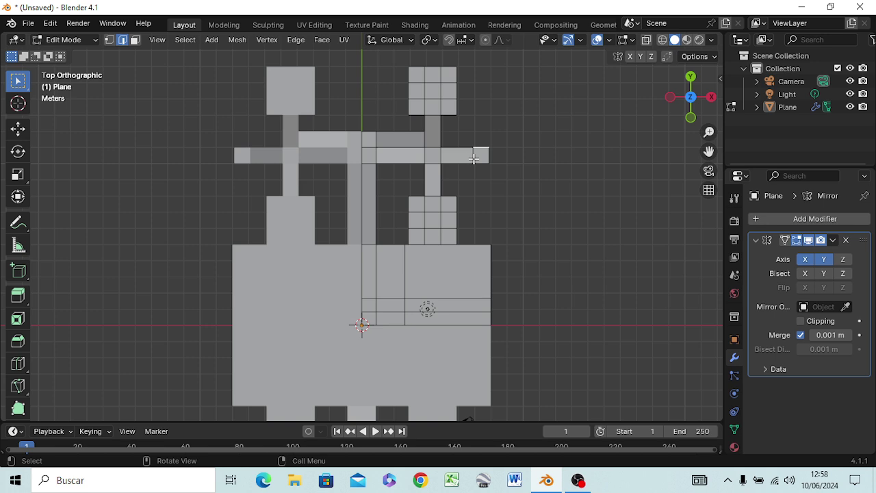
Move the vertical edge at the arm's right tip slightly outward along X, undoing the second move
click(473, 156)
key(g)
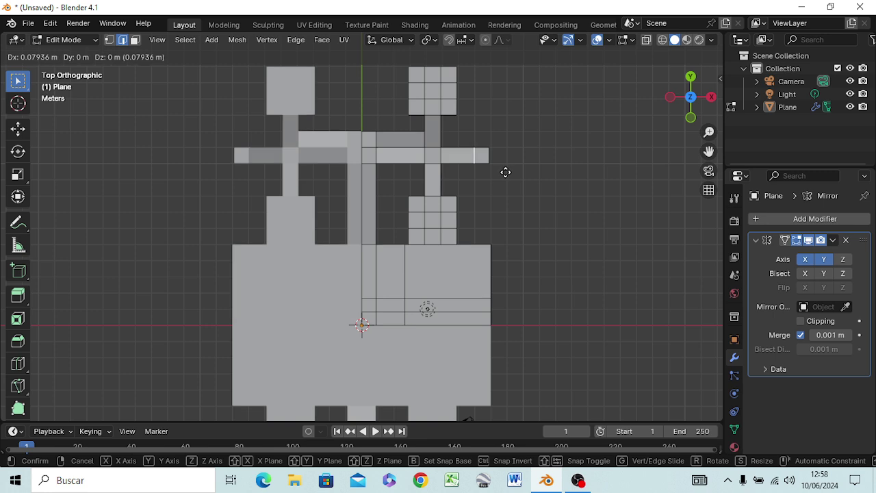
click(506, 172)
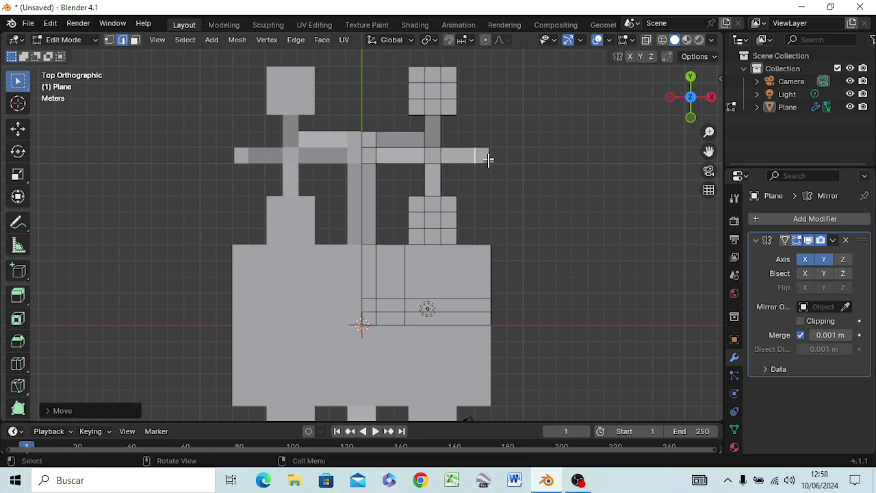
click(489, 157)
key(g)
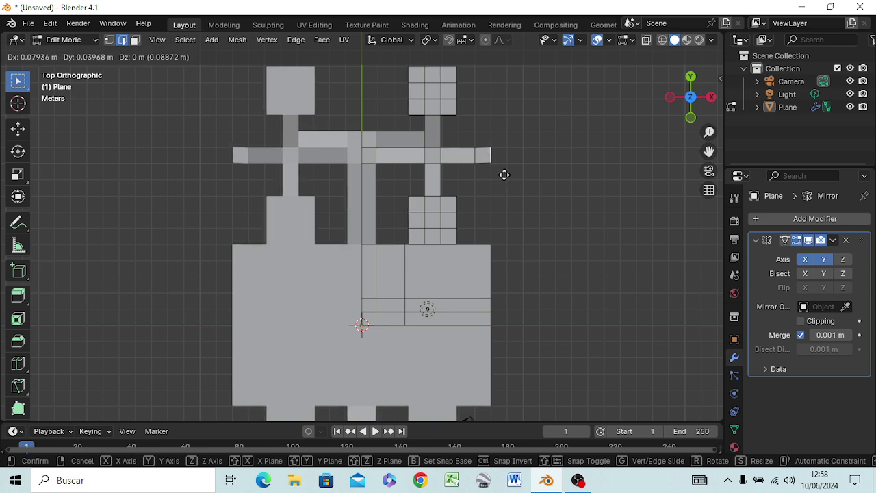
click(503, 175)
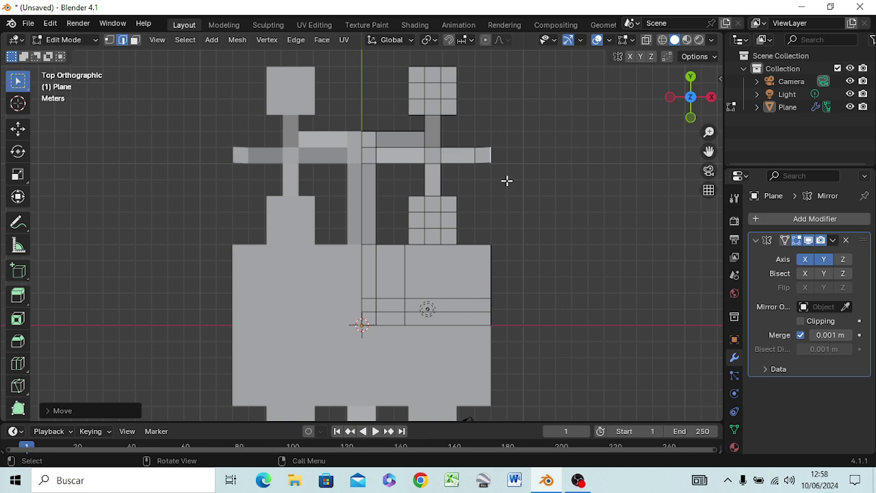
key(ctrl+z)
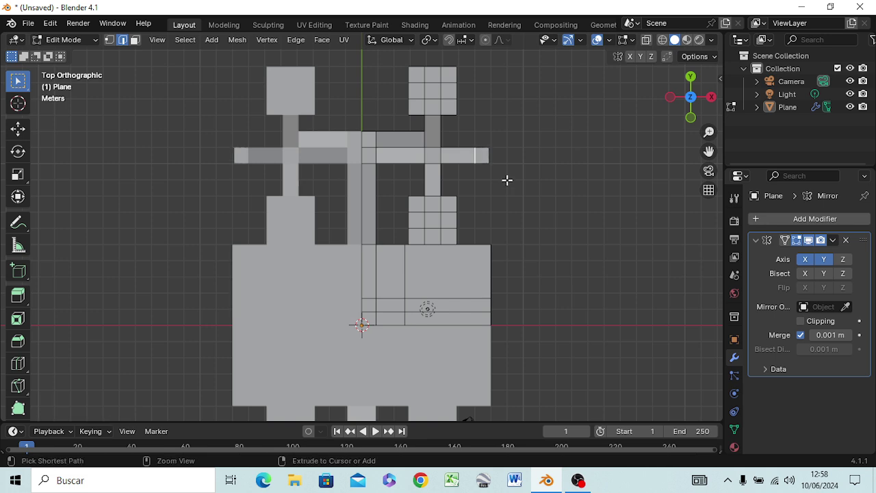
Undo the edge adjustment, then try moving the arm's end edge 5 along Y and cancel
key(ctrl+z)
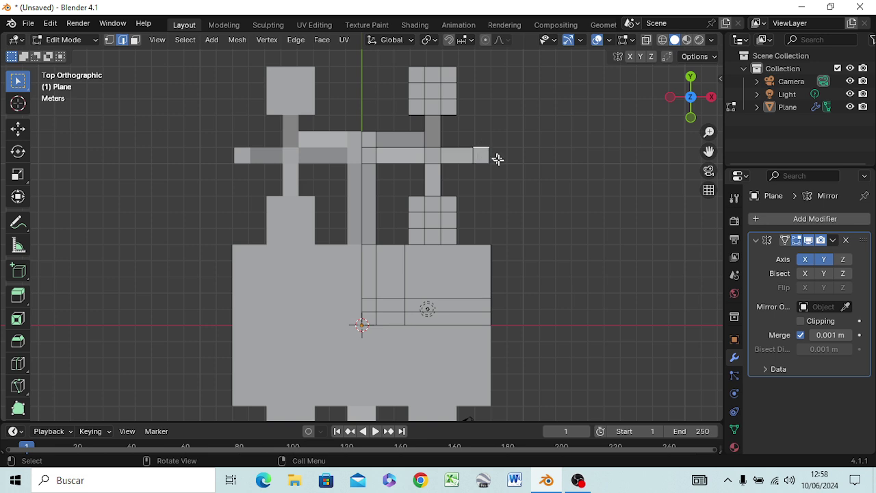
key(g)
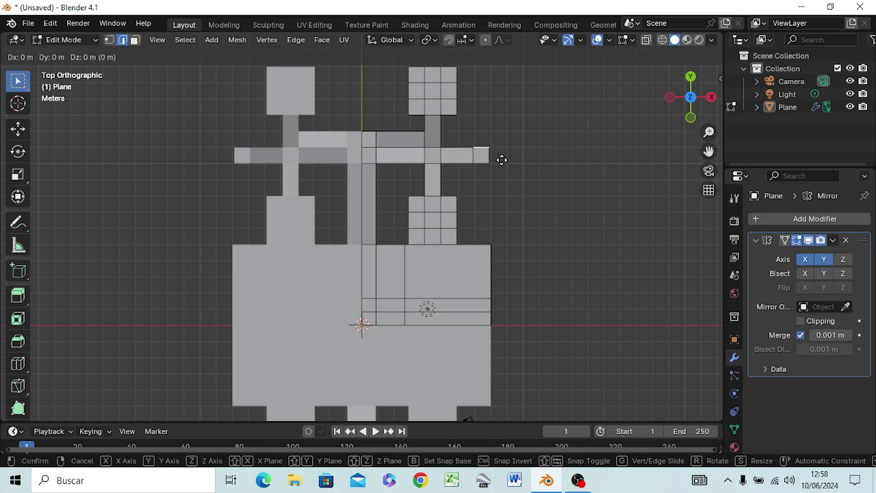
key(y)
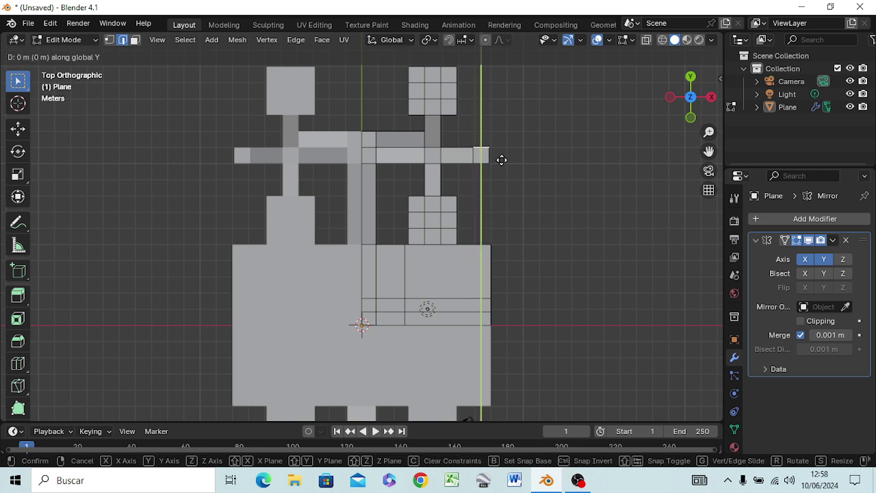
text(5)
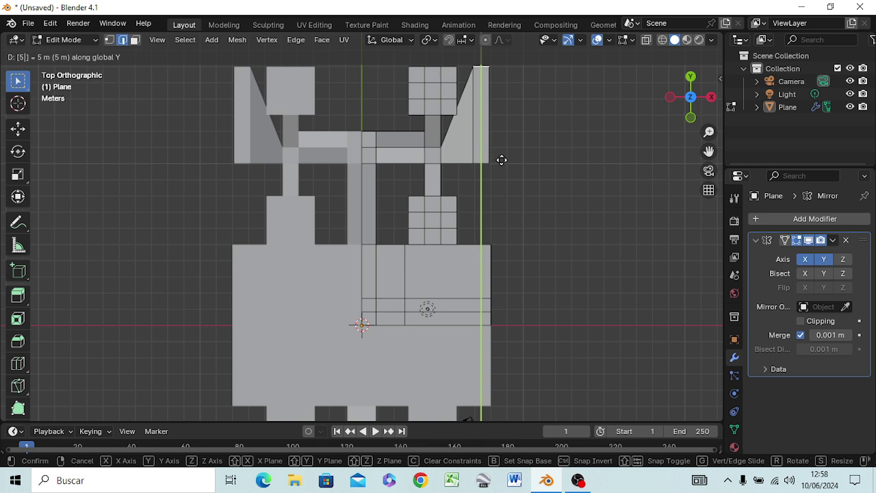
key(Escape)
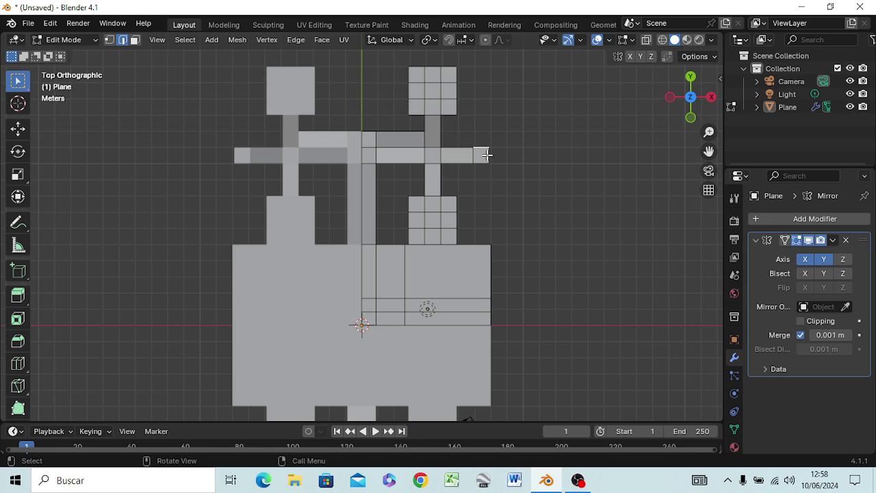
Extend the end piece's top edge 5 m upward along Y into a vertical arm
key(g)
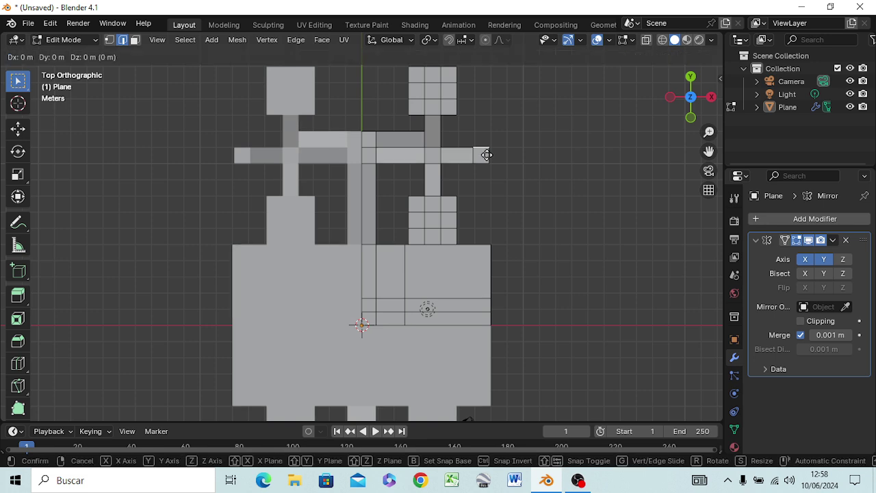
key(y)
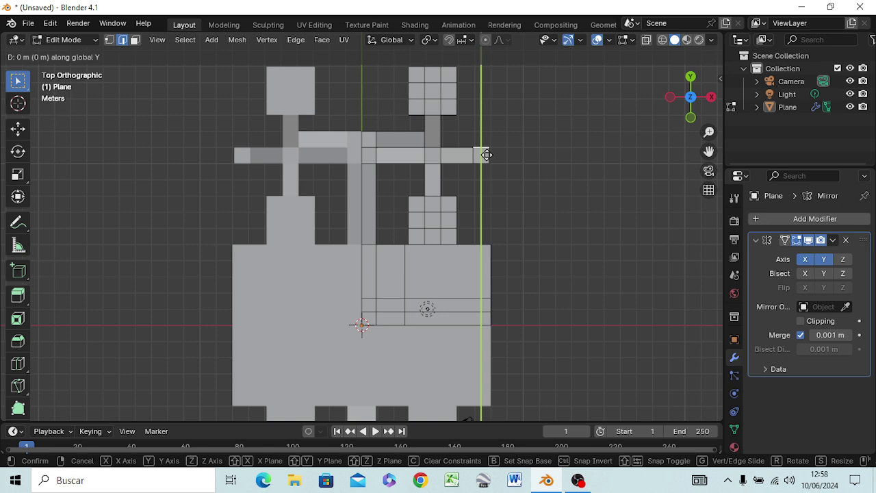
text(5)
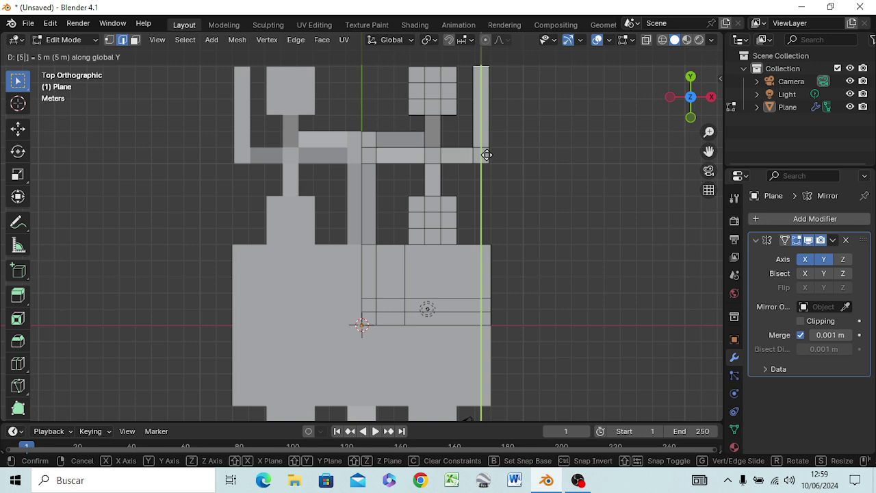
key(Return)
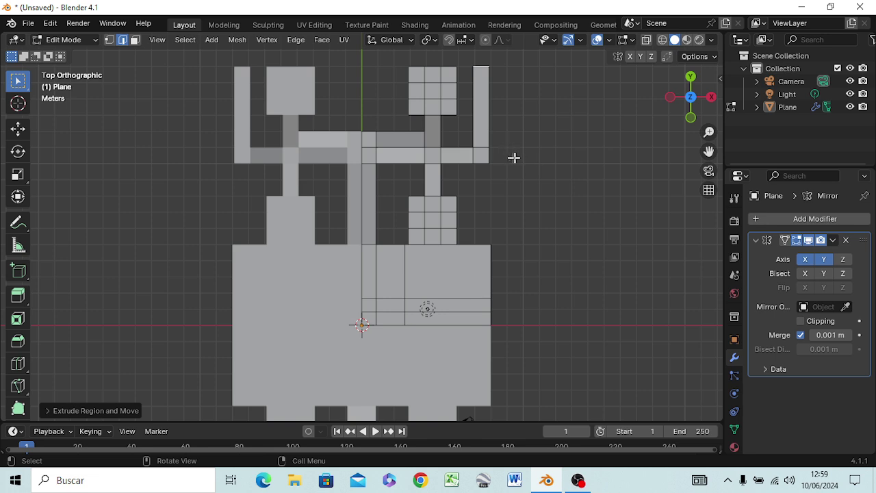
In right view, raise the branch's end vertex 1 m along Z and orbit to check the slope
key(KP_3)
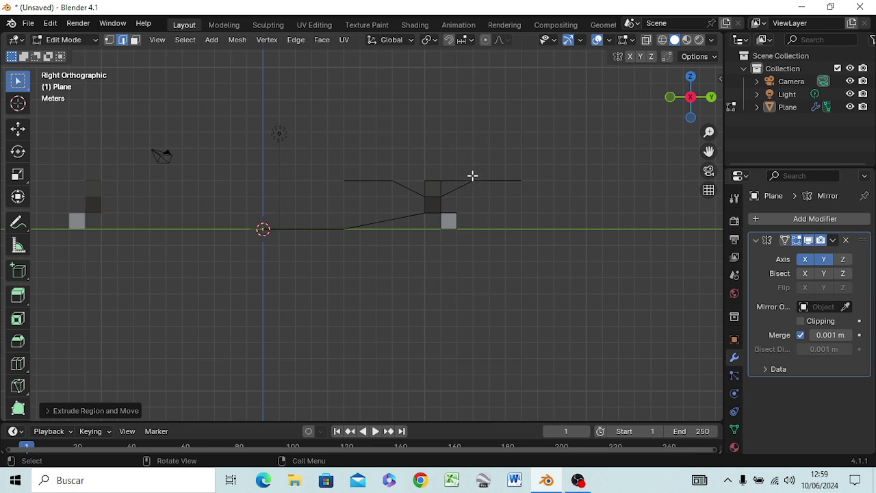
key(g)
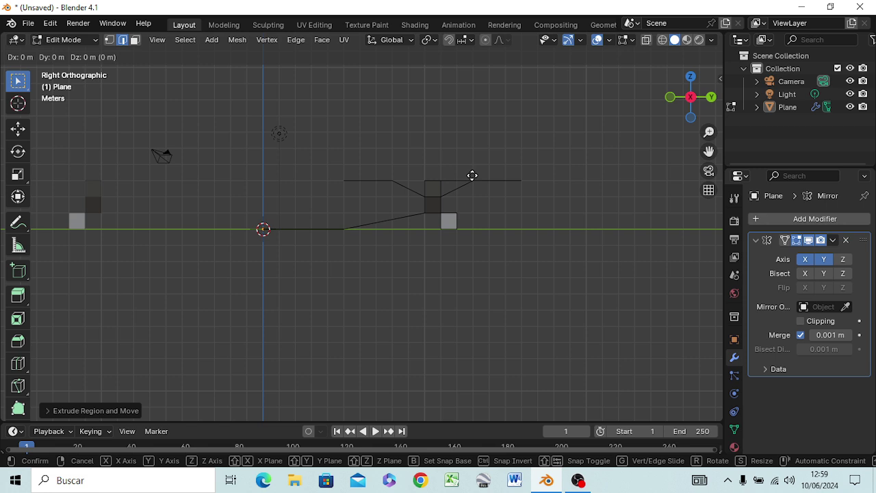
text(z1)
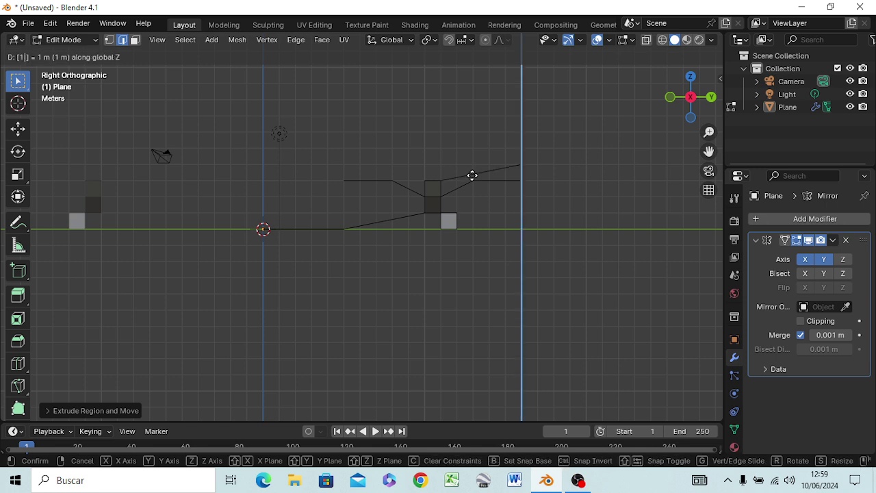
key(Return)
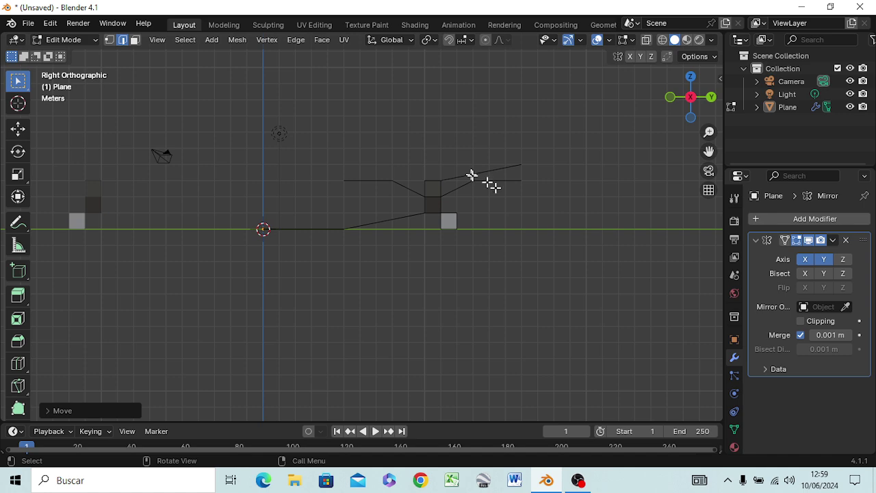
mouse_move(508, 191)
middle_down()
mouse_move(500, 212)
mouse_move(446, 219)
mouse_move(344, 200)
mouse_move(383, 203)
middle_up()
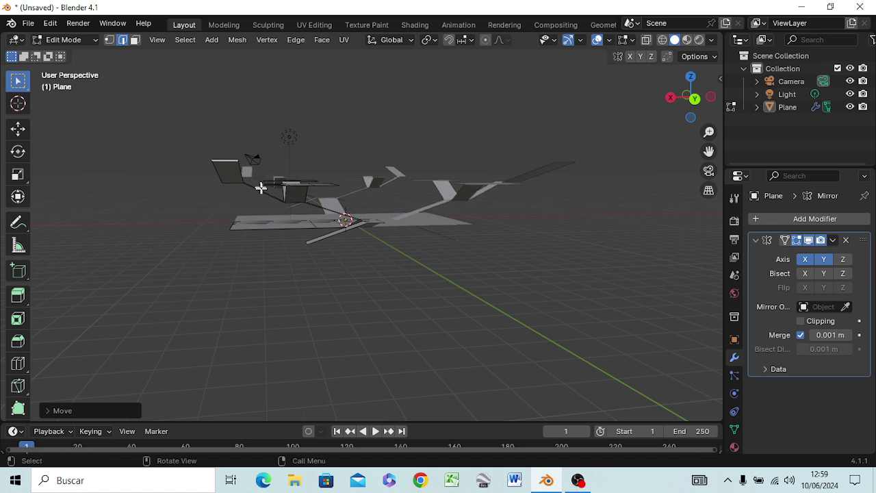
middle_drag(281, 195, 300, 233)
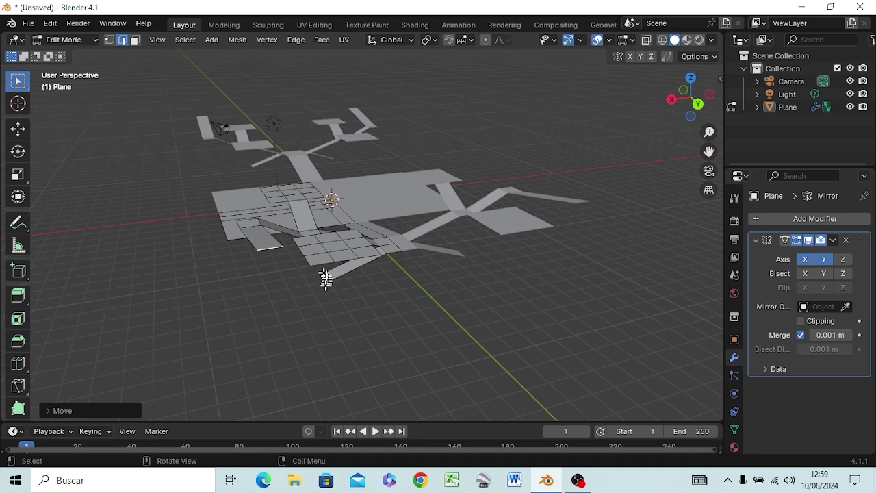
mouse_move(425, 233)
middle_down()
mouse_move(357, 228)
mouse_move(449, 260)
middle_up()
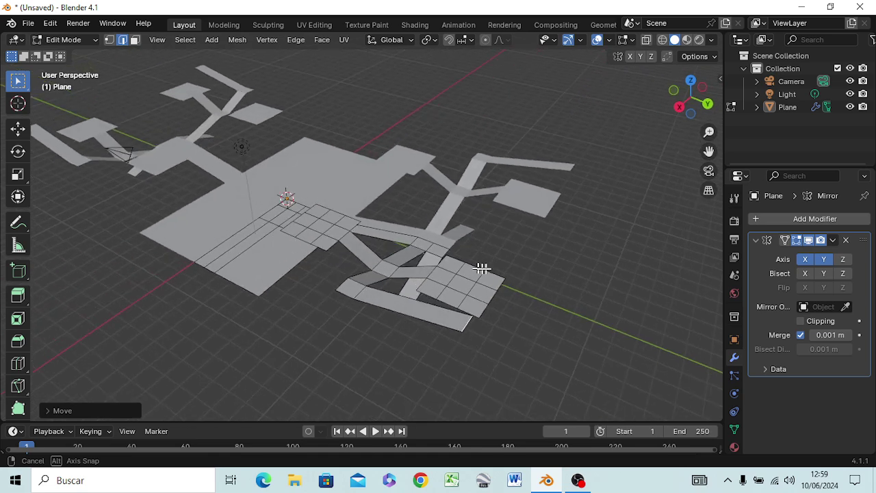
middle_drag(450, 260, 587, 222)
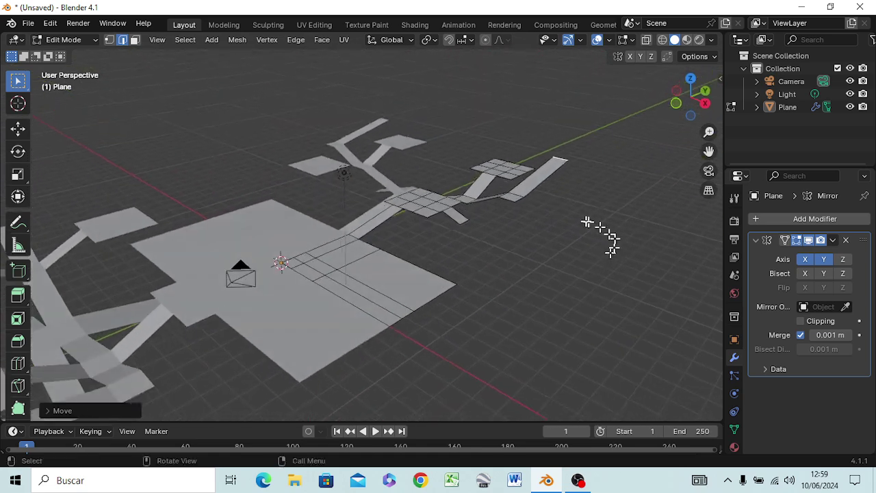
Select a branch's short end edge, try moving it 5 m along Y, then undo
click(510, 199)
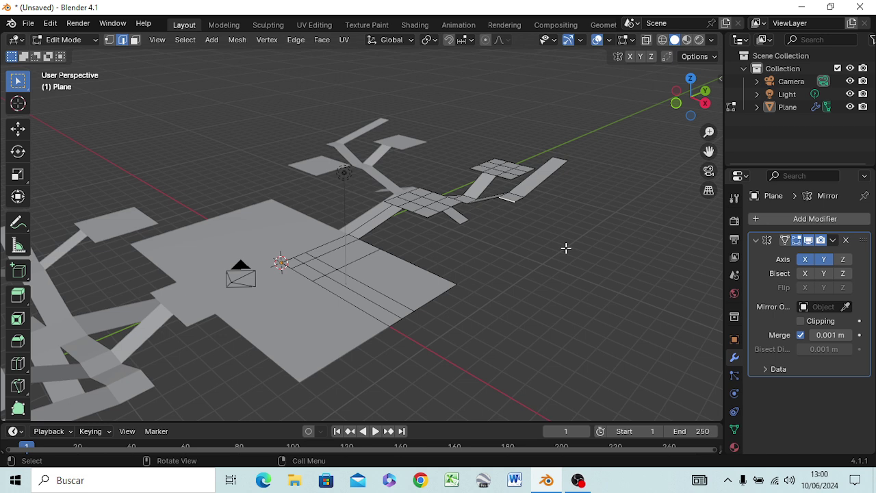
key(g)
text(y)
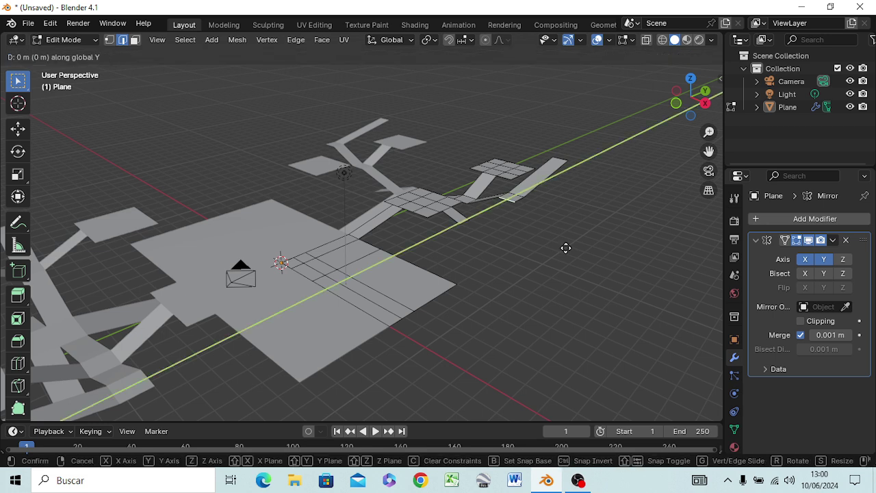
text(-5)
key(Return)
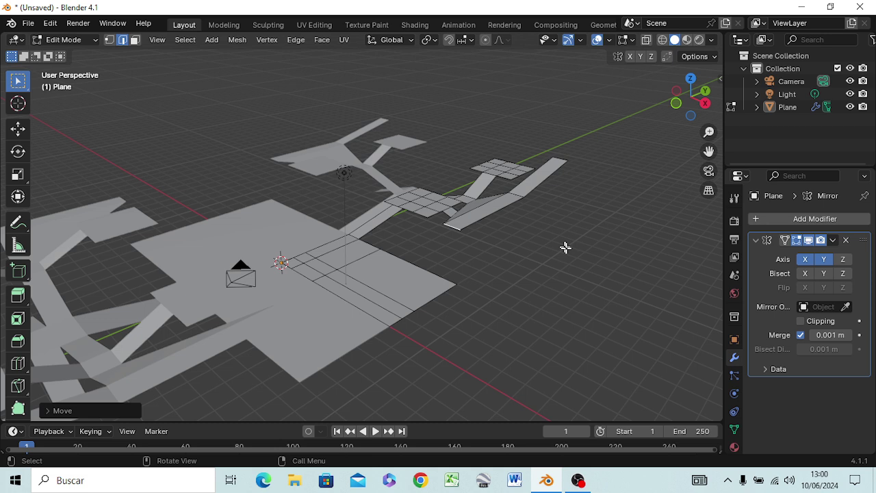
key(ctrl+z)
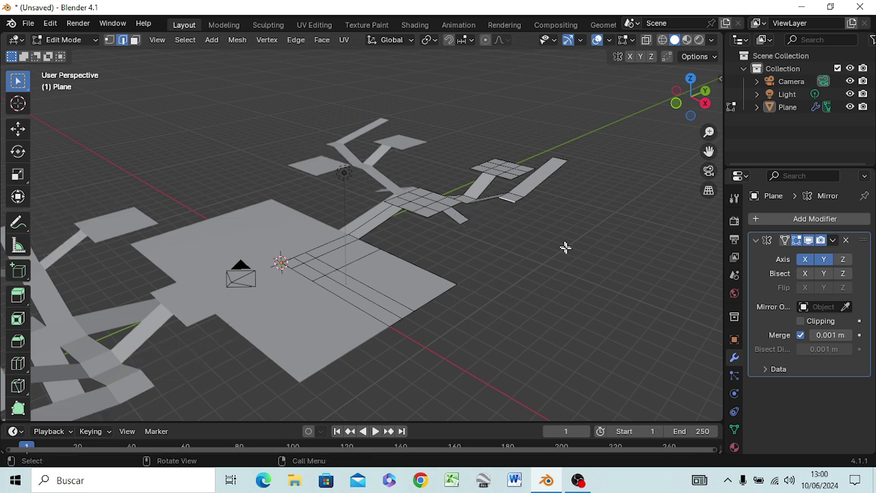
Extrude a new 5 m strip along negative Y and lift its far end 1 m
key(g)
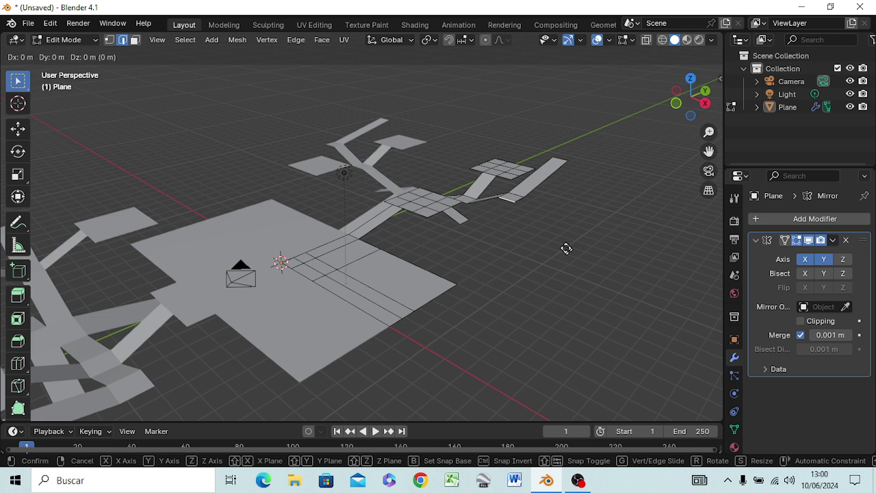
key(y)
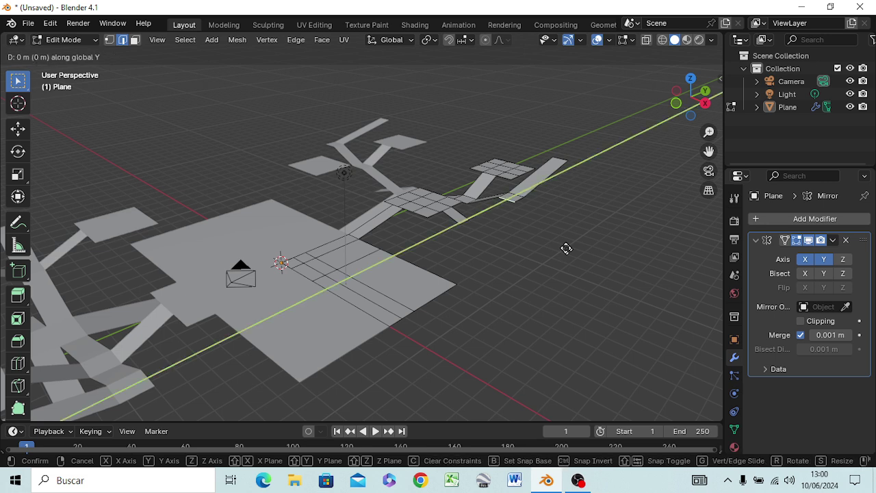
text(-5)
key(Return)
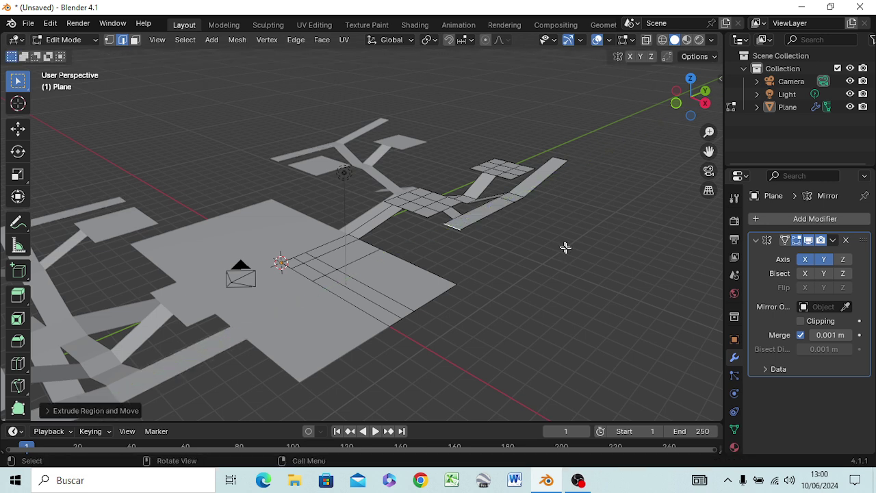
key(e)
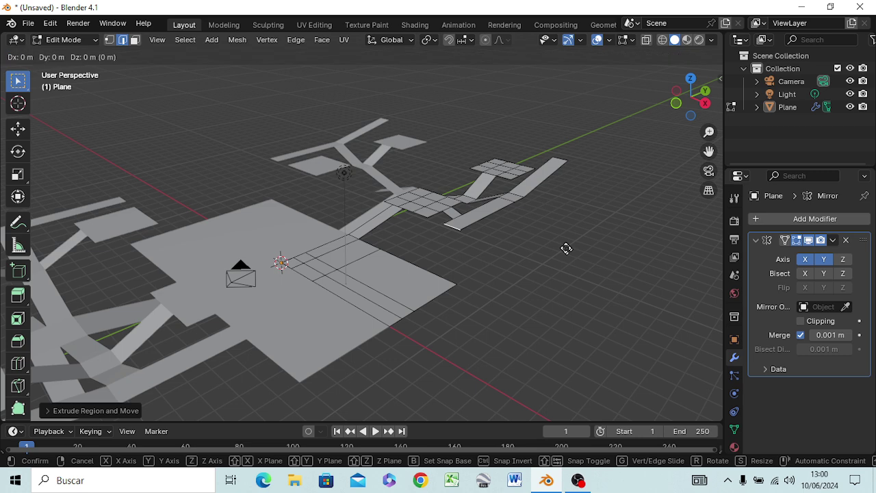
text(z1)
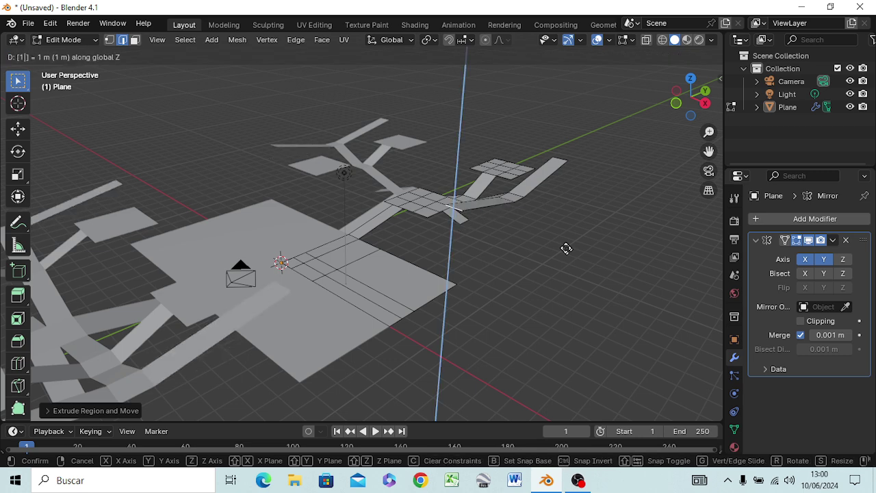
key(Return)
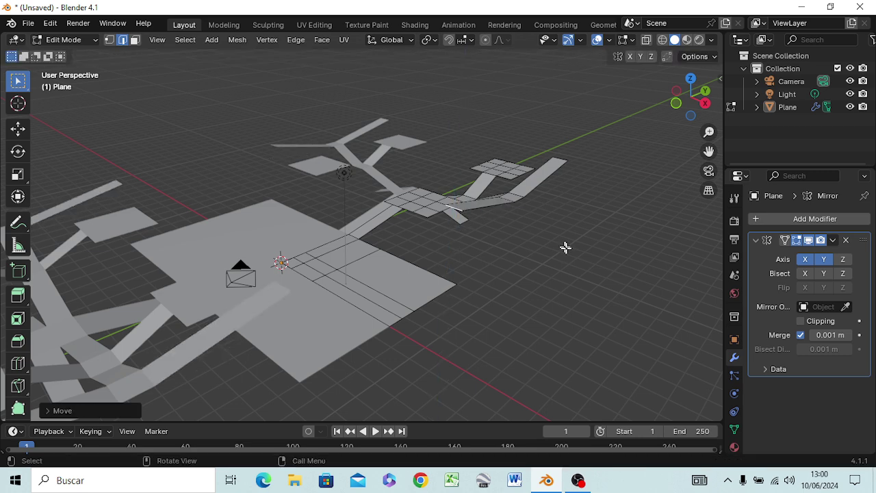
mouse_move(520, 248)
middle_down()
mouse_move(587, 228)
mouse_move(584, 216)
mouse_move(450, 235)
mouse_move(467, 207)
mouse_move(375, 212)
mouse_move(467, 226)
mouse_move(430, 239)
mouse_move(364, 224)
mouse_move(336, 256)
mouse_move(303, 264)
mouse_move(249, 256)
mouse_move(297, 239)
mouse_move(319, 217)
mouse_move(347, 225)
middle_up()
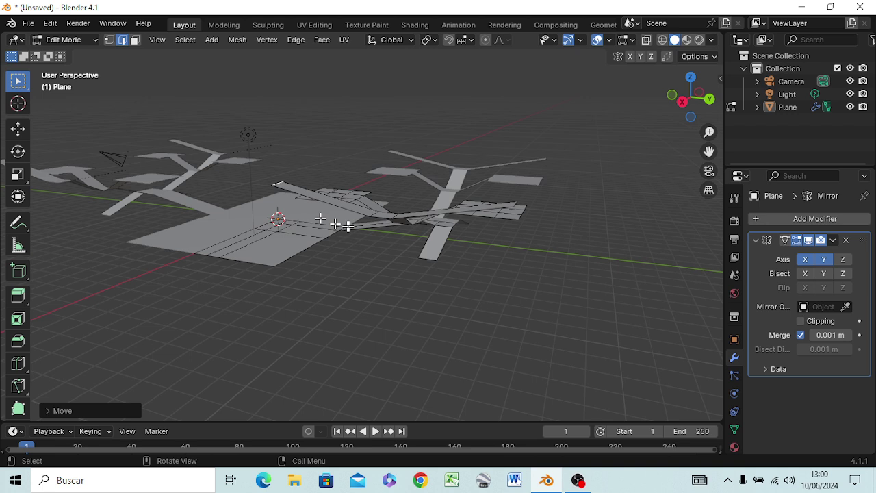
Enable the Mirror modifier's Z axis so the plates are copied below, and inspect from several angles
click(384, 216)
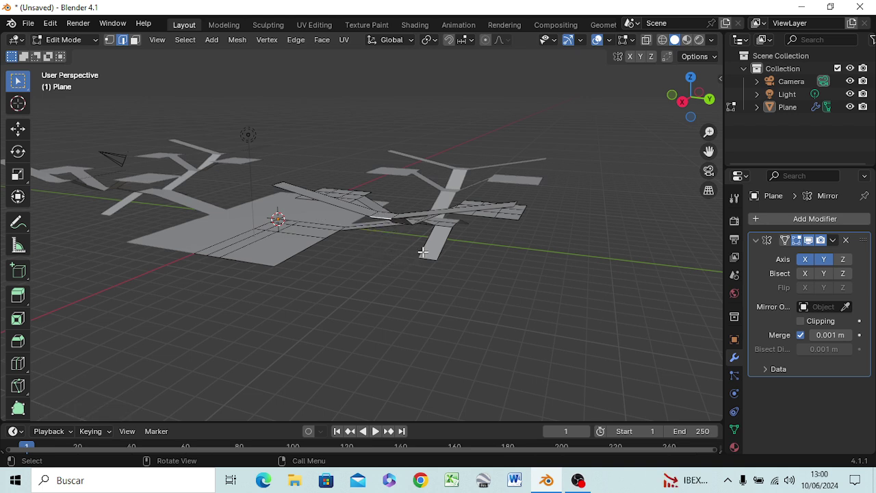
mouse_move(425, 253)
middle_down()
mouse_move(500, 253)
mouse_move(580, 221)
mouse_move(597, 225)
mouse_move(579, 237)
mouse_move(486, 248)
mouse_move(442, 280)
mouse_move(409, 317)
mouse_move(448, 342)
mouse_move(497, 329)
mouse_move(521, 304)
mouse_move(472, 176)
mouse_move(477, 246)
middle_up()
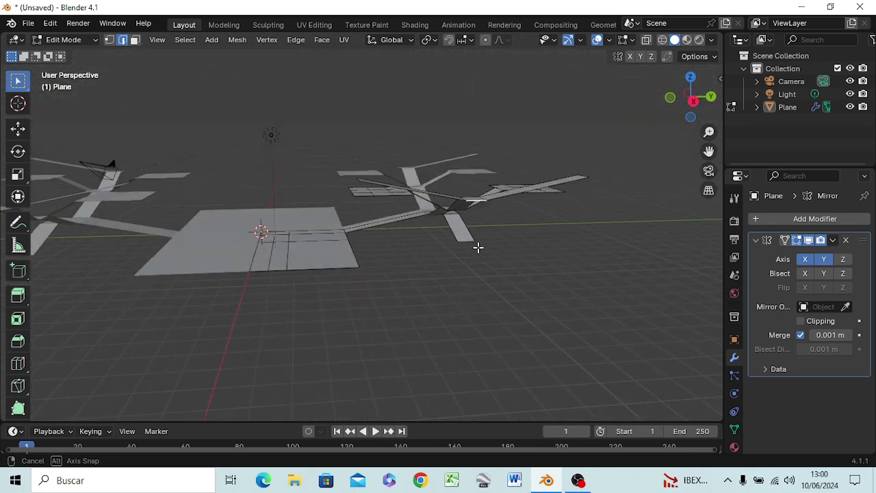
click(842, 260)
mouse_move(688, 301)
middle_down()
mouse_move(650, 325)
mouse_move(579, 299)
mouse_move(481, 301)
mouse_move(465, 313)
mouse_move(537, 335)
mouse_move(600, 290)
mouse_move(547, 313)
mouse_move(307, 332)
mouse_move(322, 283)
mouse_move(438, 309)
mouse_move(461, 289)
mouse_move(420, 313)
mouse_move(294, 301)
mouse_move(264, 319)
mouse_move(404, 336)
mouse_move(479, 294)
mouse_move(532, 230)
mouse_move(579, 216)
mouse_move(604, 232)
mouse_move(600, 260)
mouse_move(532, 327)
mouse_move(465, 329)
mouse_move(532, 345)
mouse_move(499, 365)
mouse_move(492, 383)
mouse_move(576, 365)
mouse_move(688, 303)
mouse_move(627, 321)
mouse_move(630, 292)
mouse_move(656, 263)
mouse_move(636, 329)
mouse_move(582, 335)
mouse_move(497, 319)
mouse_move(476, 324)
mouse_move(481, 351)
mouse_move(517, 310)
middle_up()
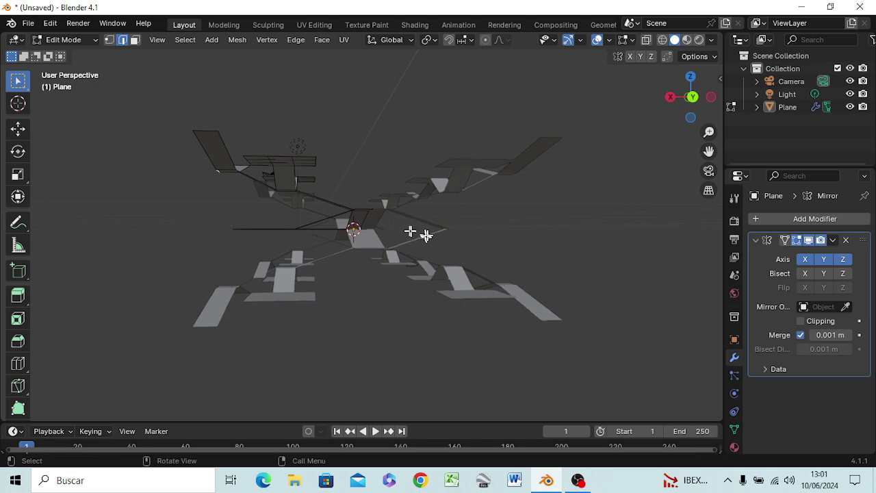
mouse_move(424, 257)
middle_down()
mouse_move(394, 303)
mouse_move(354, 305)
mouse_move(291, 285)
mouse_move(373, 295)
middle_up()
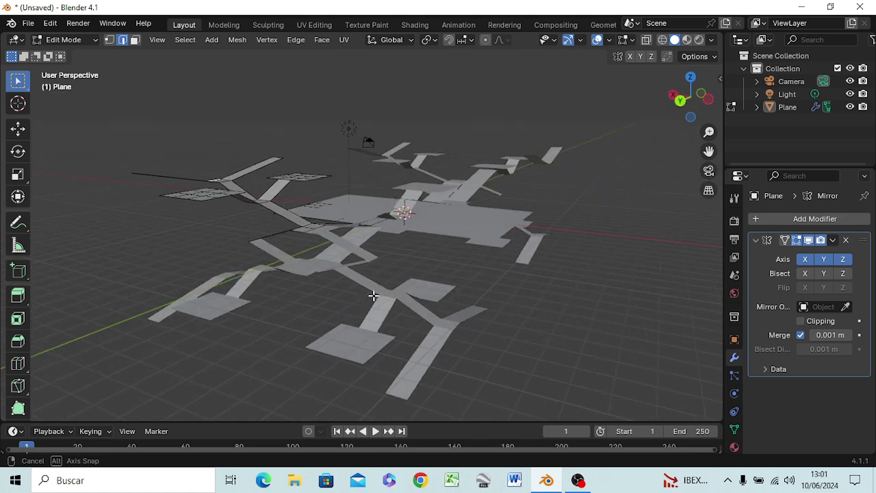
middle_drag(373, 296, 373, 296)
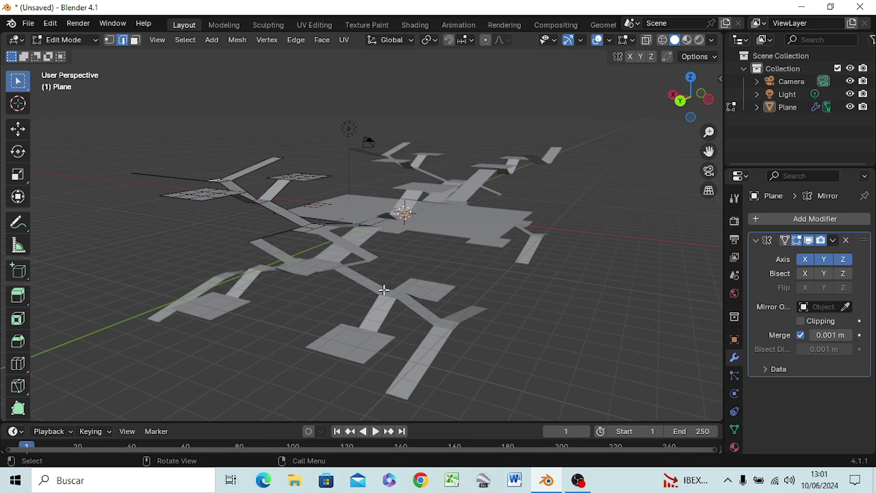
mouse_move(396, 280)
middle_down()
mouse_move(473, 309)
mouse_move(401, 326)
mouse_move(284, 284)
mouse_move(204, 293)
mouse_move(180, 305)
mouse_move(180, 319)
mouse_move(217, 322)
mouse_move(284, 289)
mouse_move(376, 318)
mouse_move(397, 290)
mouse_move(223, 287)
mouse_move(203, 299)
mouse_move(239, 294)
mouse_move(239, 301)
middle_up()
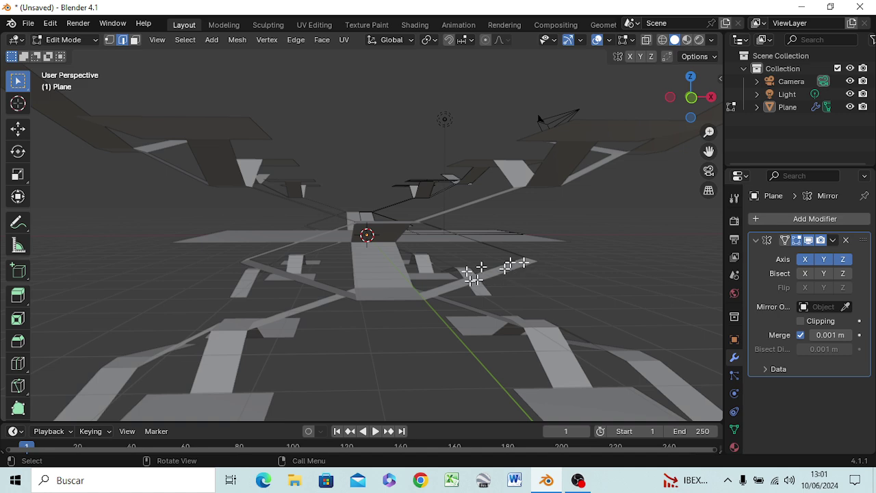
mouse_move(403, 279)
middle_down()
mouse_move(399, 261)
mouse_move(385, 274)
mouse_move(393, 288)
mouse_move(415, 290)
middle_up()
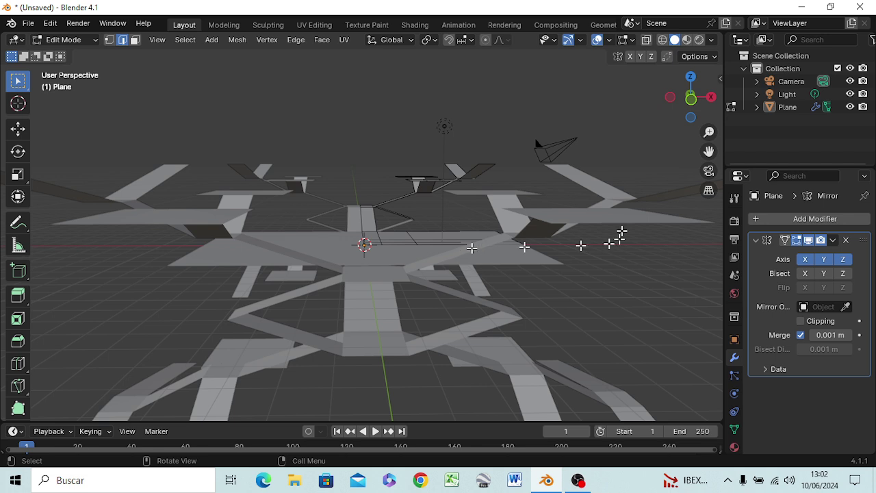
Switch to Object Mode, delete the Camera and Light, and select the Plane
key(Tab)
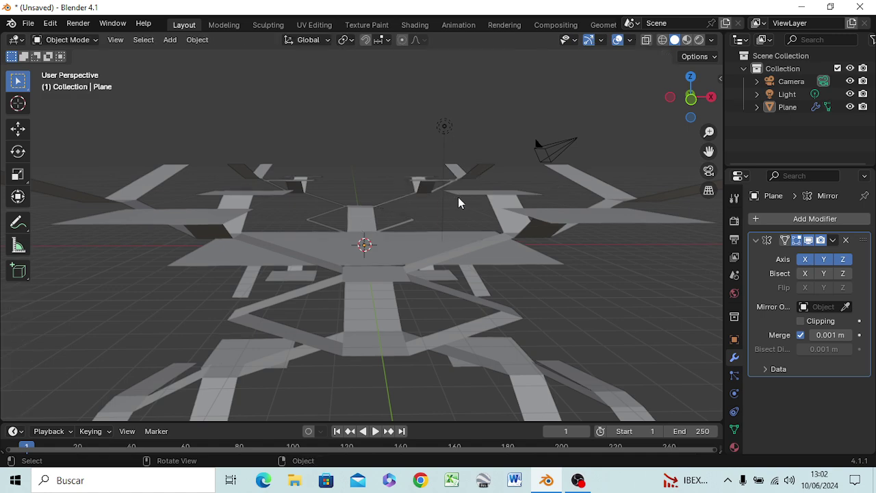
click(381, 278)
mouse_move(407, 260)
middle_down()
mouse_move(479, 280)
mouse_move(420, 294)
mouse_move(335, 280)
mouse_move(326, 229)
mouse_move(303, 250)
mouse_move(307, 276)
mouse_move(518, 270)
mouse_move(563, 254)
mouse_move(499, 264)
mouse_move(510, 264)
middle_up()
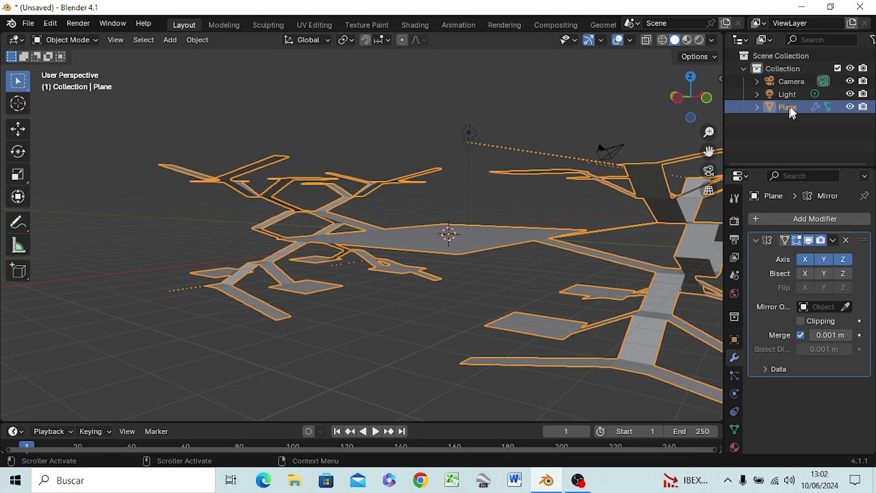
click(800, 82)
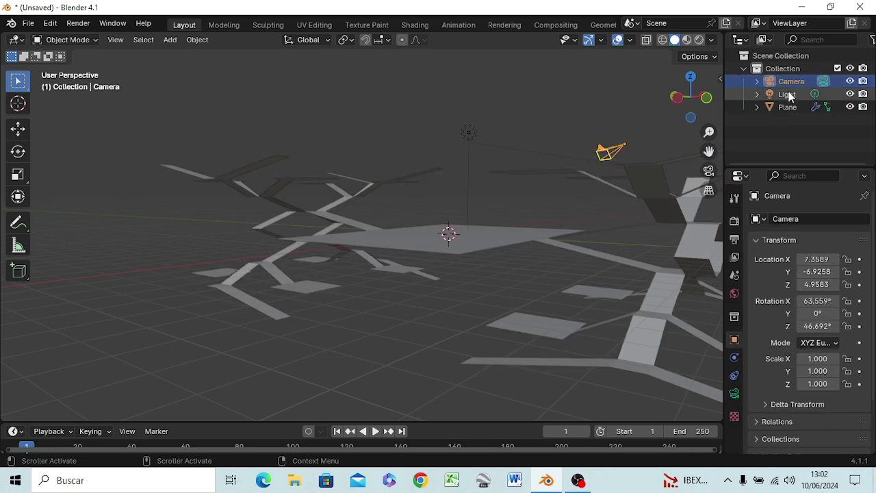
key(Delete)
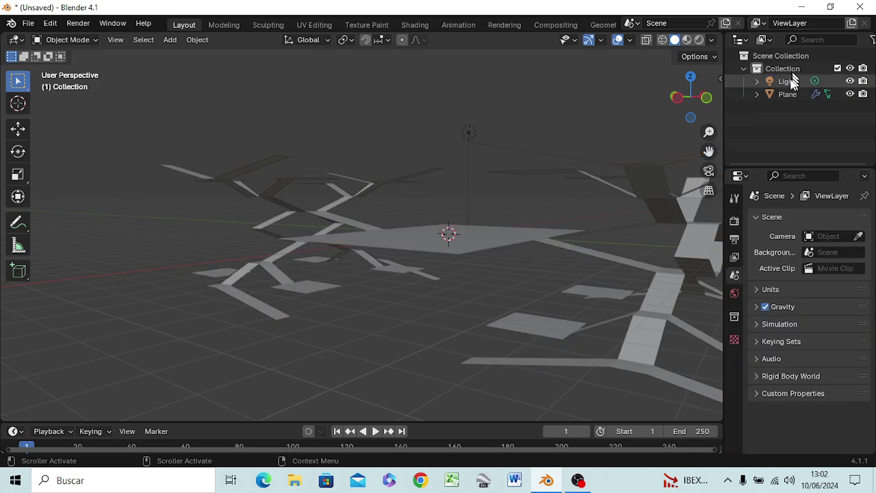
click(789, 81)
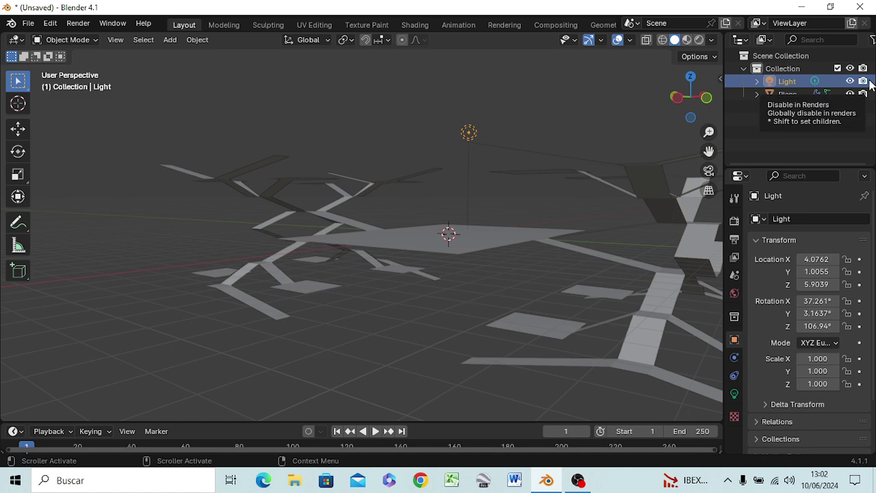
key(Delete)
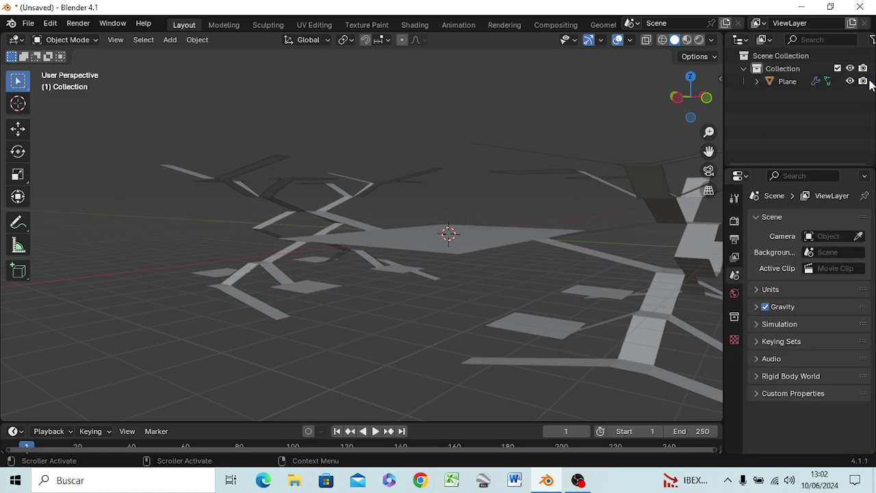
click(787, 84)
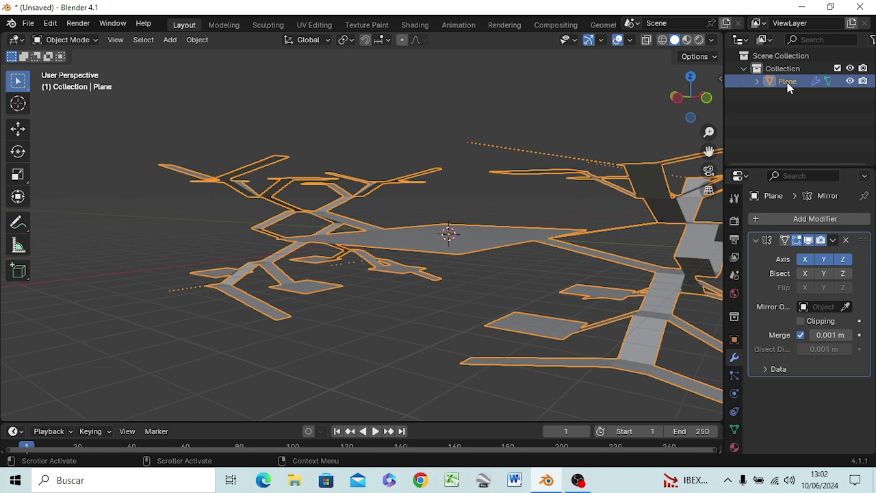
Rename the Plane object to 'Estructura' in the Outliner, fixing typos along the way
double_click(787, 82)
text(Es)
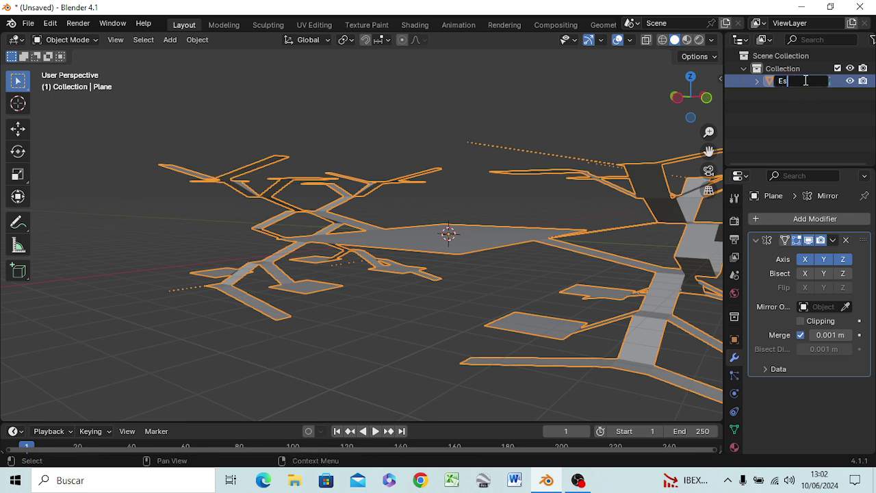
text(tructur)
key(BackSpace)
text(u)
key(BackSpace)
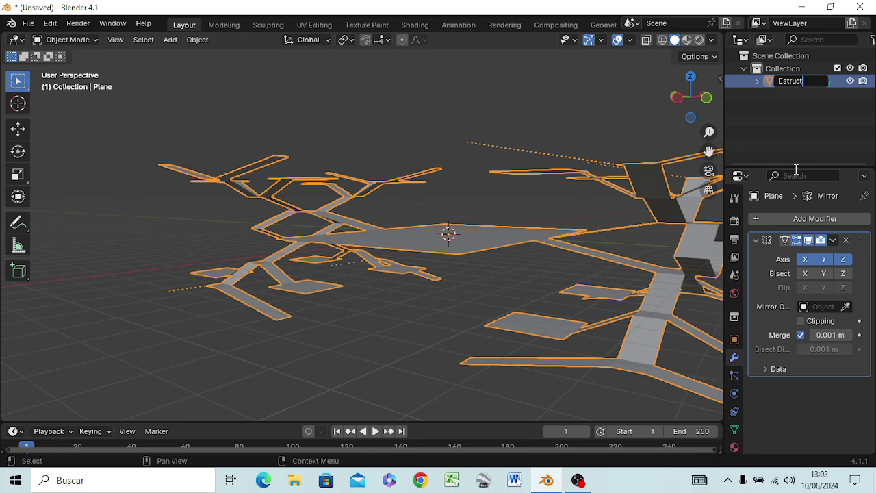
key(Return)
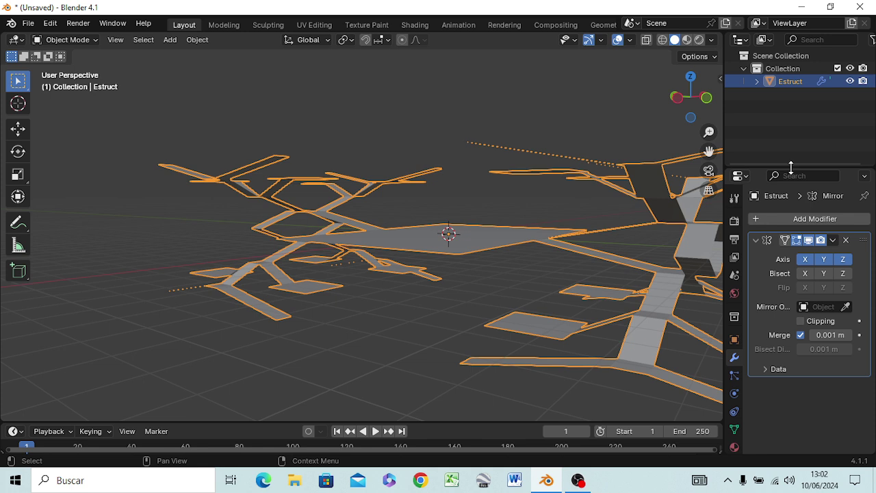
double_click(807, 85)
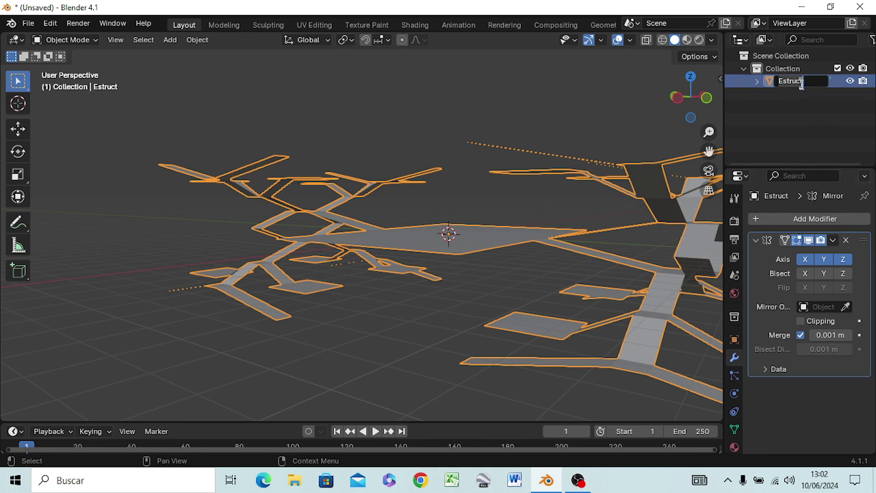
text(u)
text(c)
key(BackSpace)
key(BackSpace)
key(BackSpace)
text(tu)
text(ra)
key(Return)
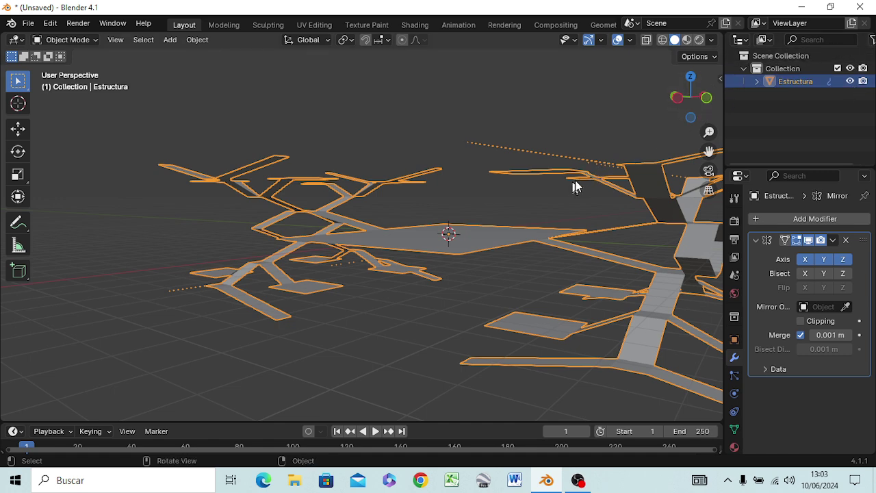
mouse_move(576, 189)
middle_down()
mouse_move(537, 223)
mouse_move(548, 191)
middle_up()
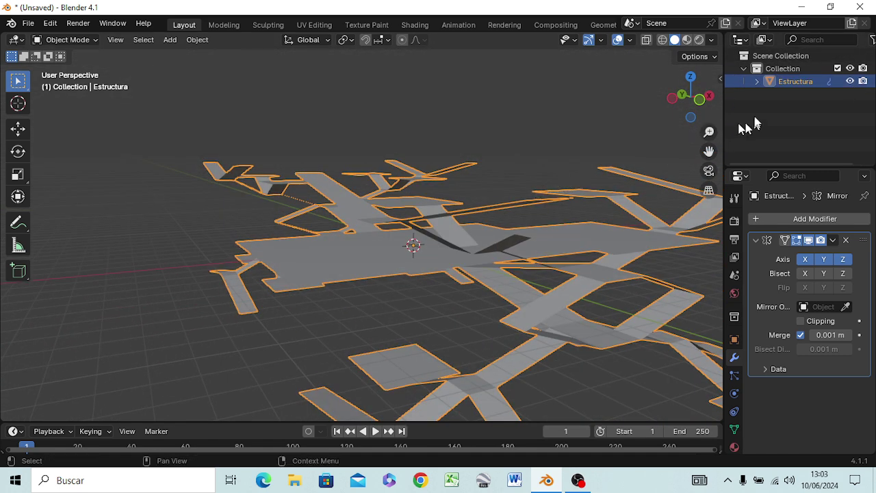
Copy Estructura in the Outliner and paste it into Collection as Estructura.001
right_click(791, 83)
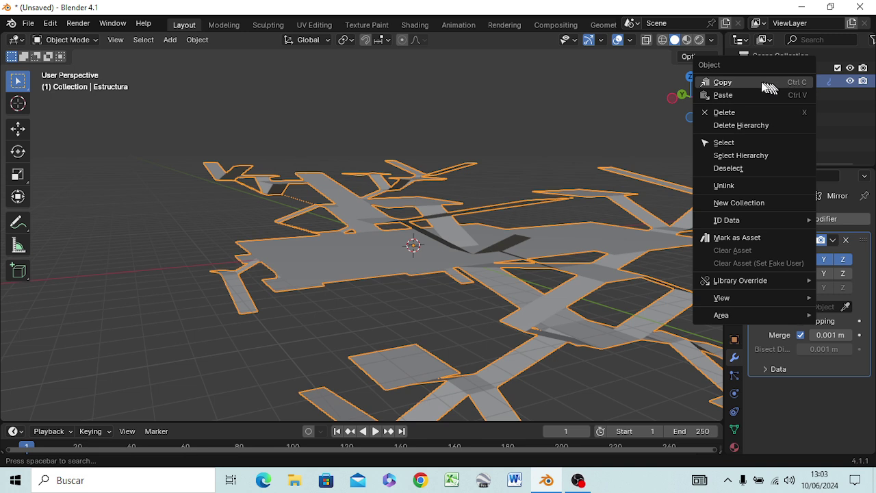
click(723, 82)
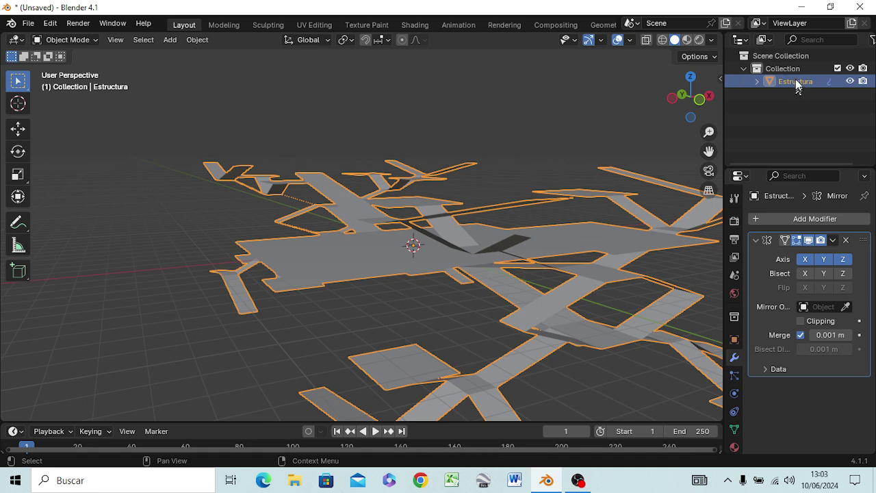
right_click(794, 81)
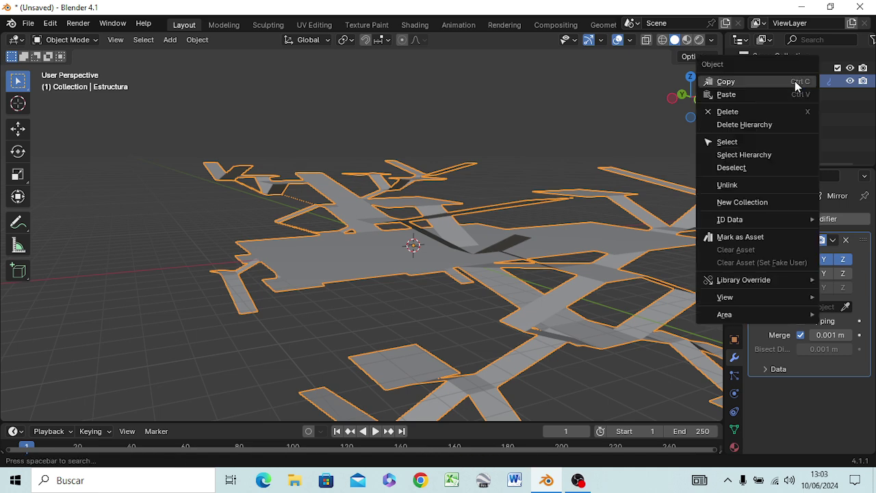
click(773, 86)
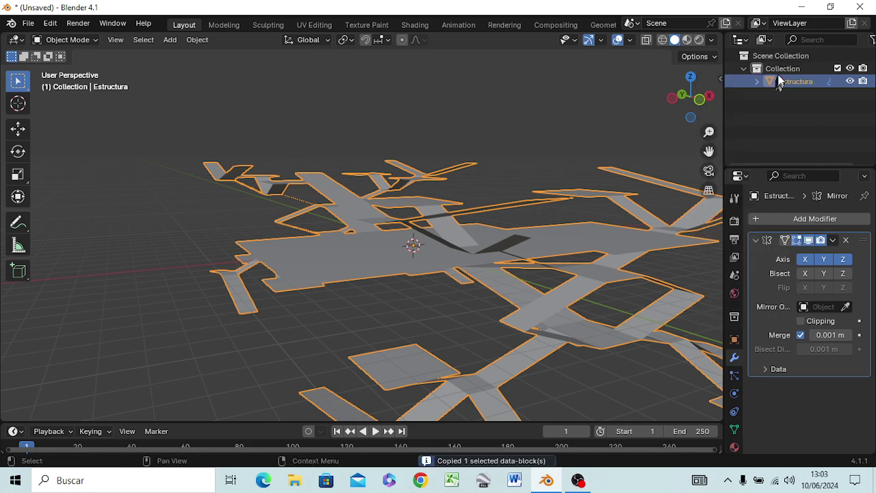
right_click(779, 70)
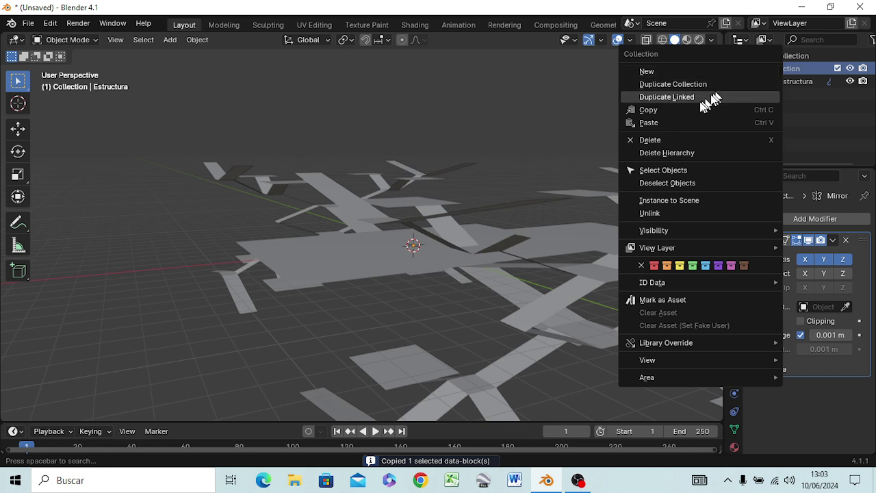
click(656, 123)
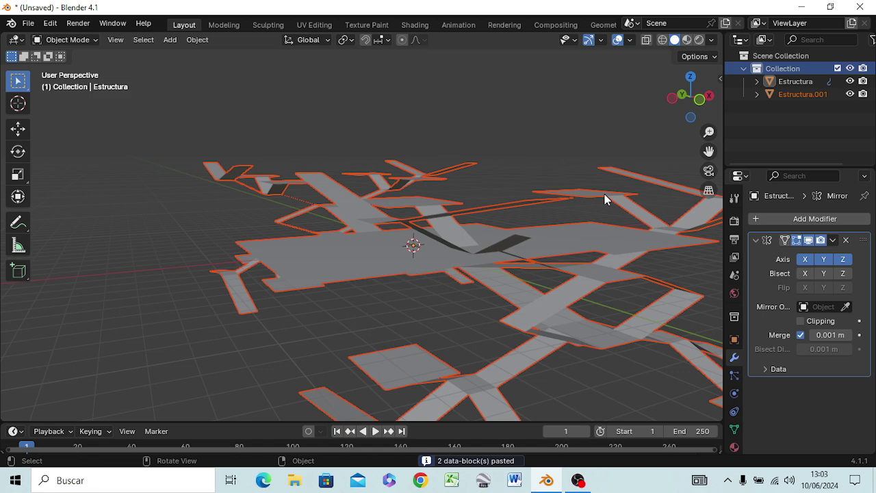
mouse_move(604, 199)
middle_down()
mouse_move(478, 185)
mouse_move(467, 163)
mouse_move(592, 182)
mouse_move(595, 193)
mouse_move(583, 176)
middle_up()
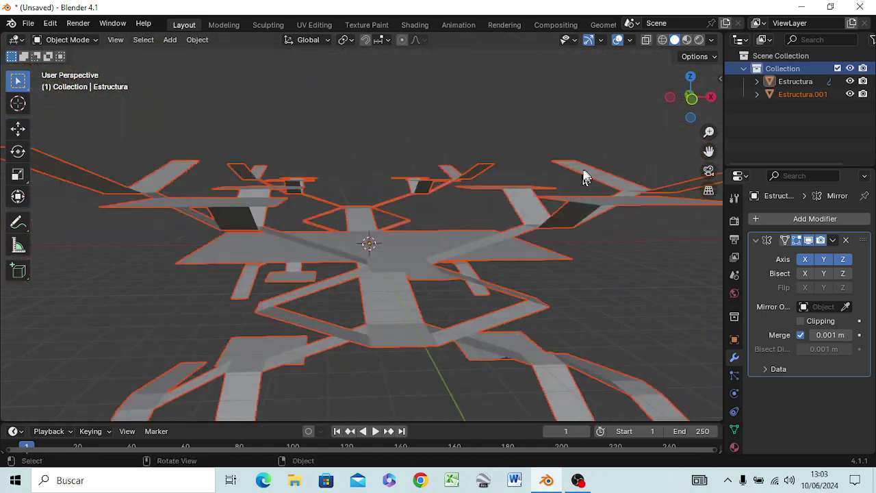
key(KP_1)
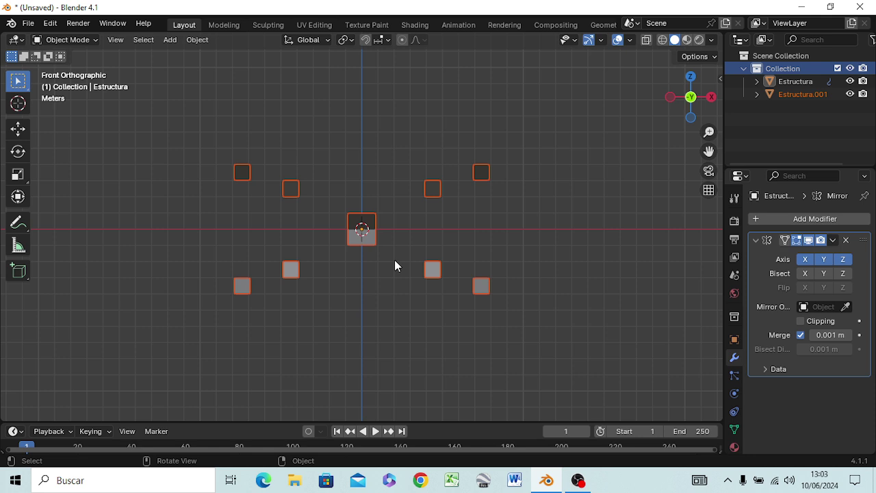
key(ctrl+KP_1)
key(ctrl+KP_3)
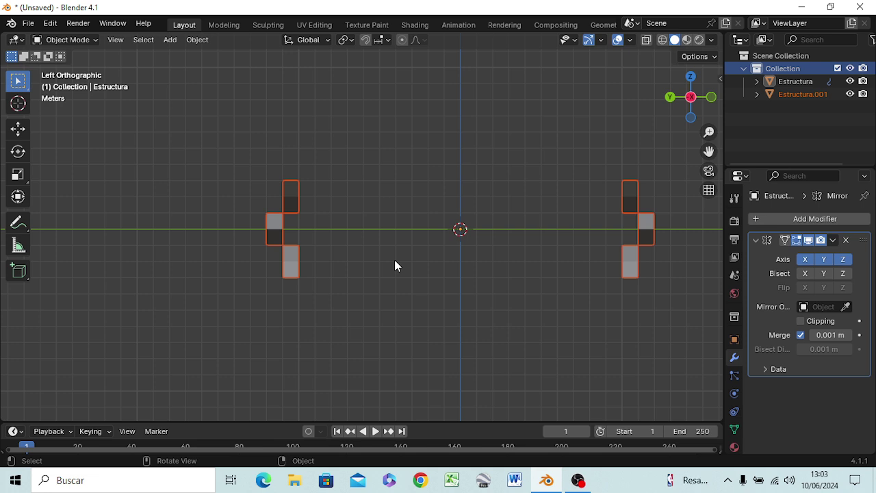
key(KP_7)
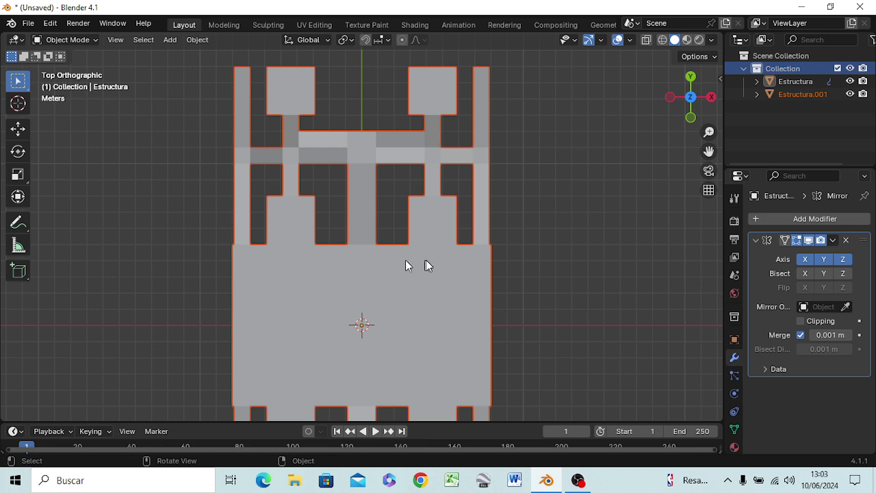
scroll(483, 226, down, 4)
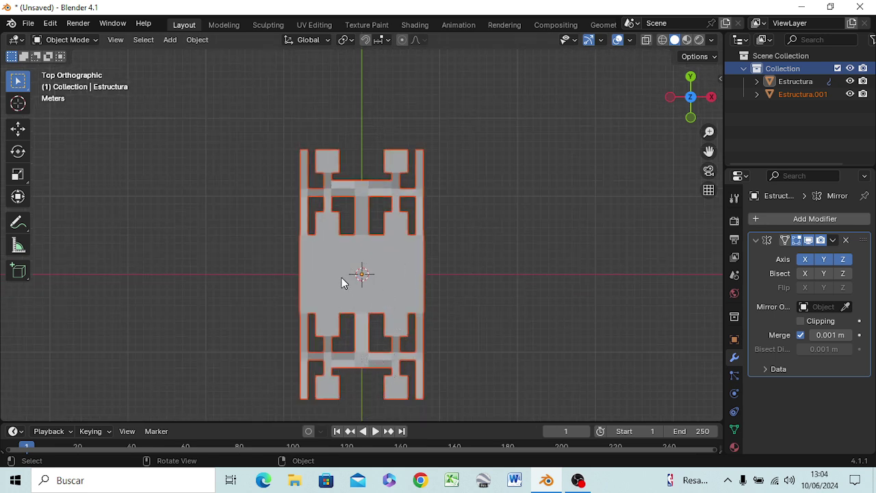
scroll(342, 277, up, 2)
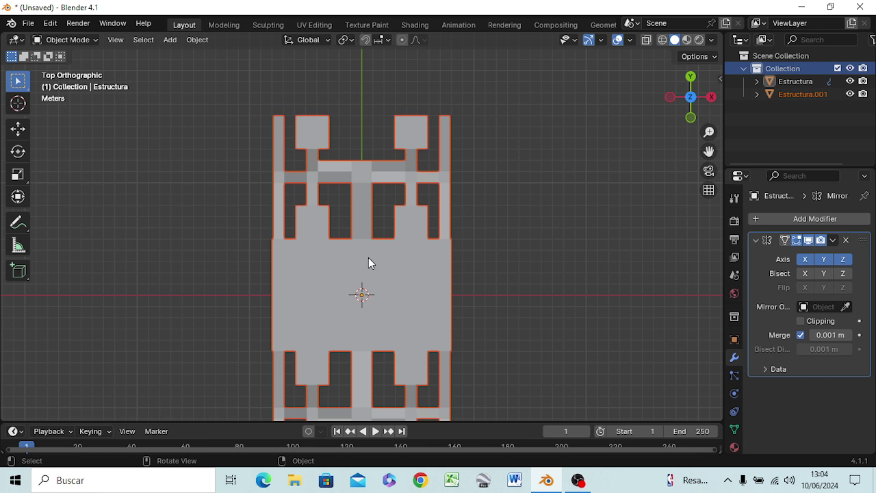
scroll(368, 263, down, 2)
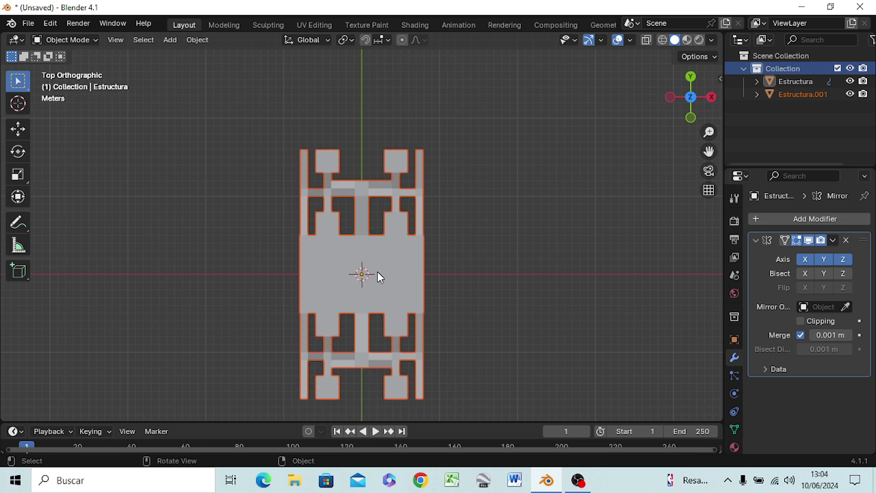
key(g)
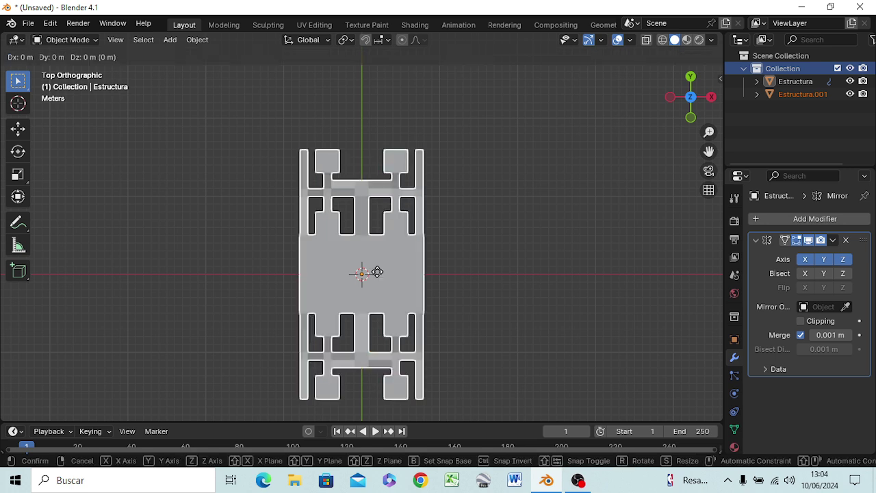
key(x)
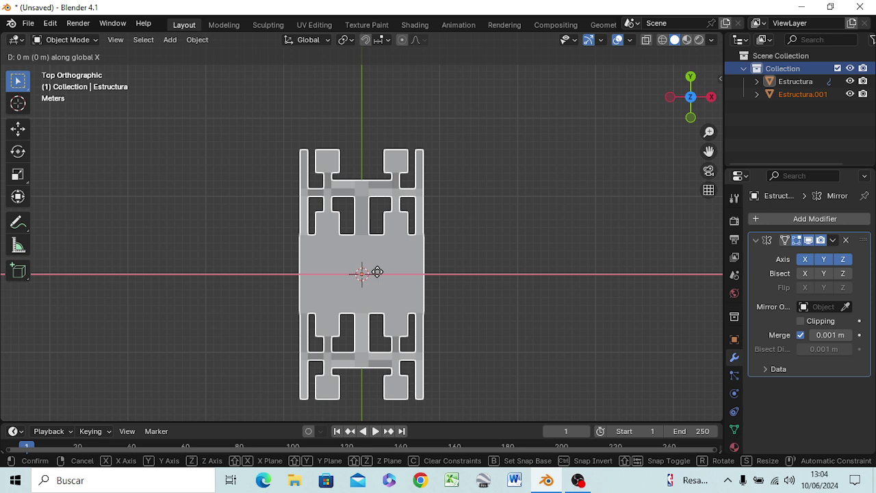
click(377, 271)
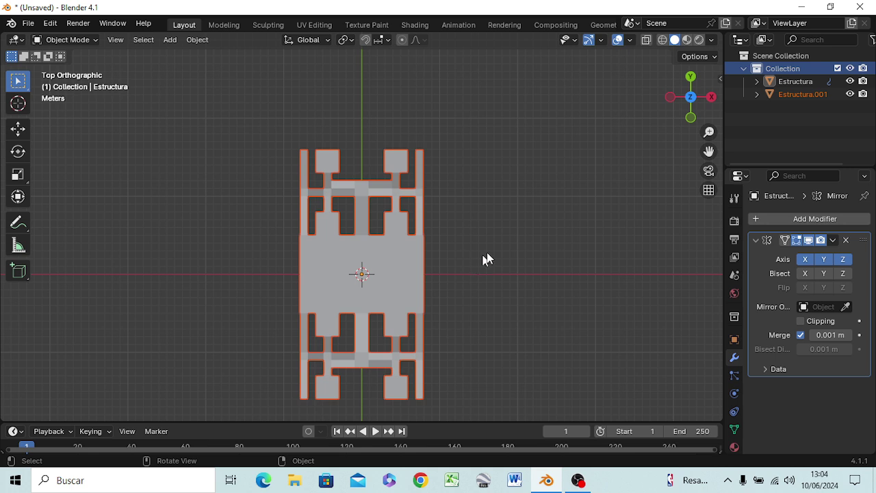
Hide the original Estructura and paste another copy as Estructura.002
click(518, 263)
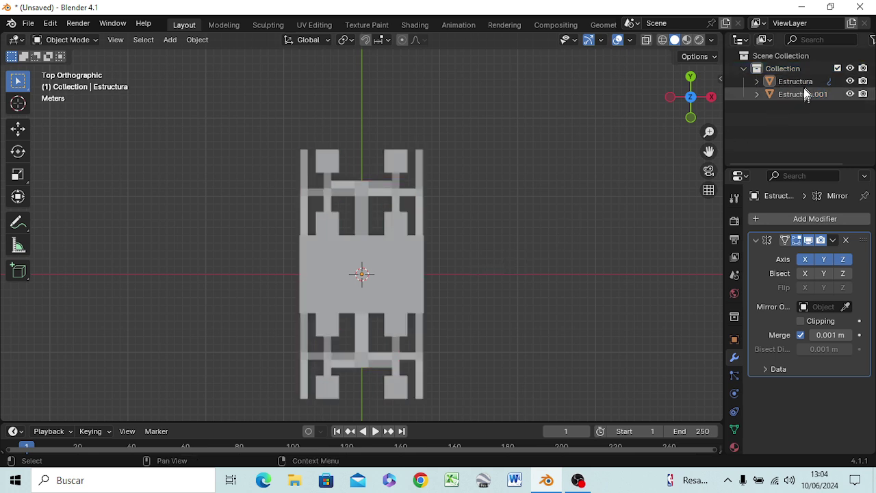
click(801, 82)
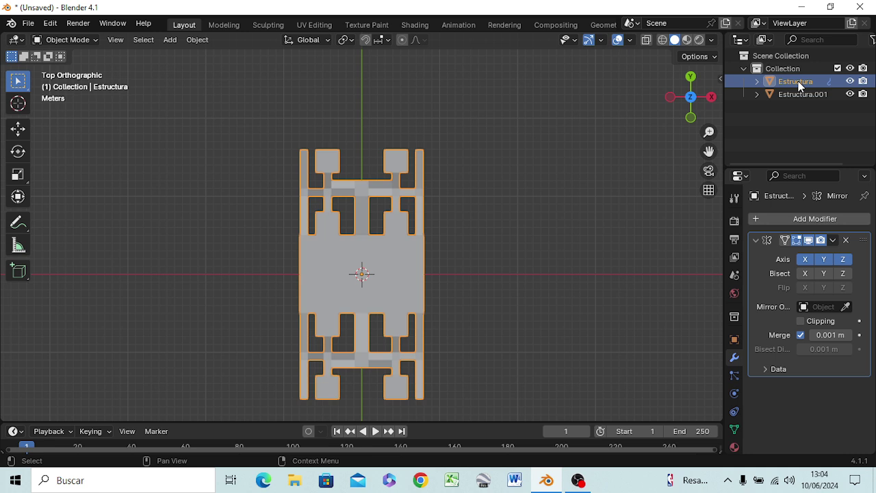
click(850, 81)
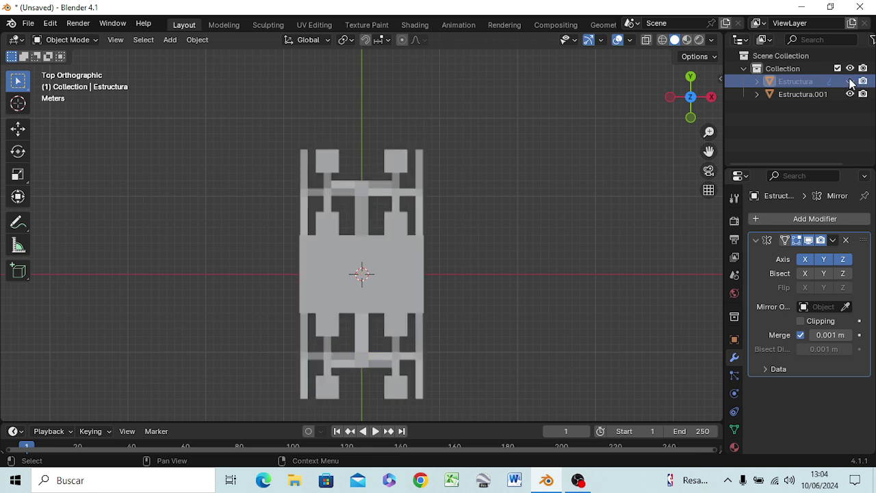
click(814, 94)
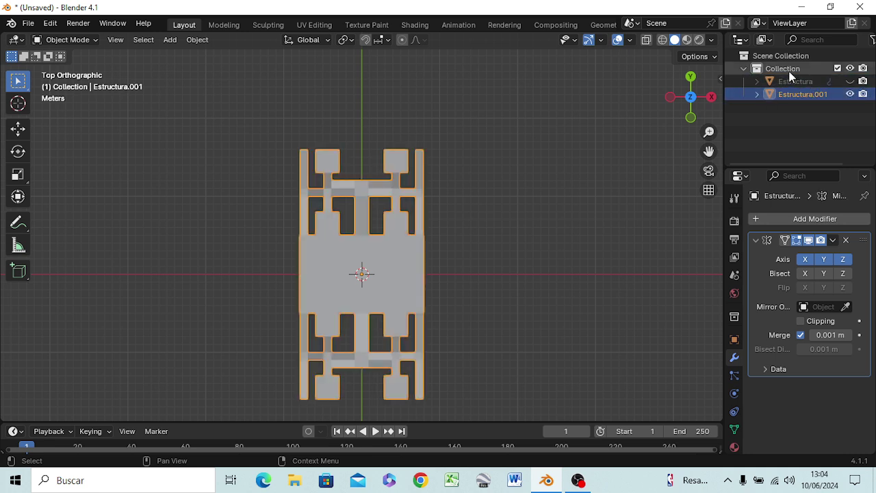
right_click(789, 71)
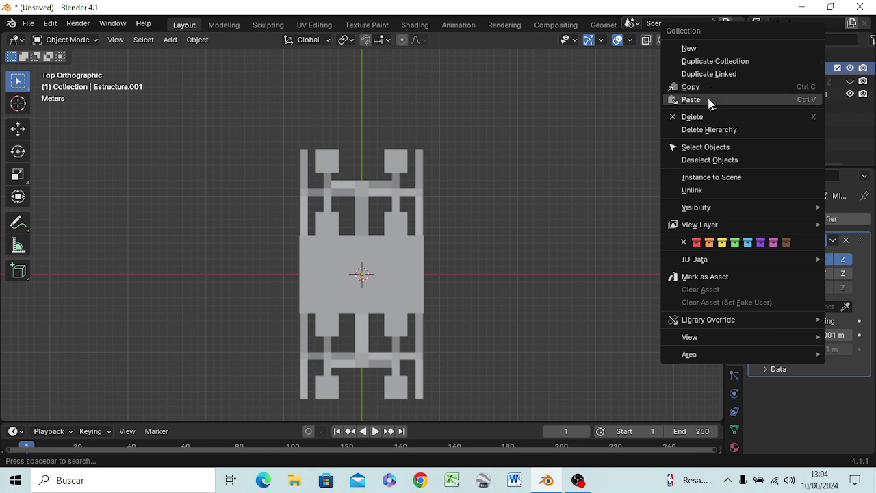
click(708, 102)
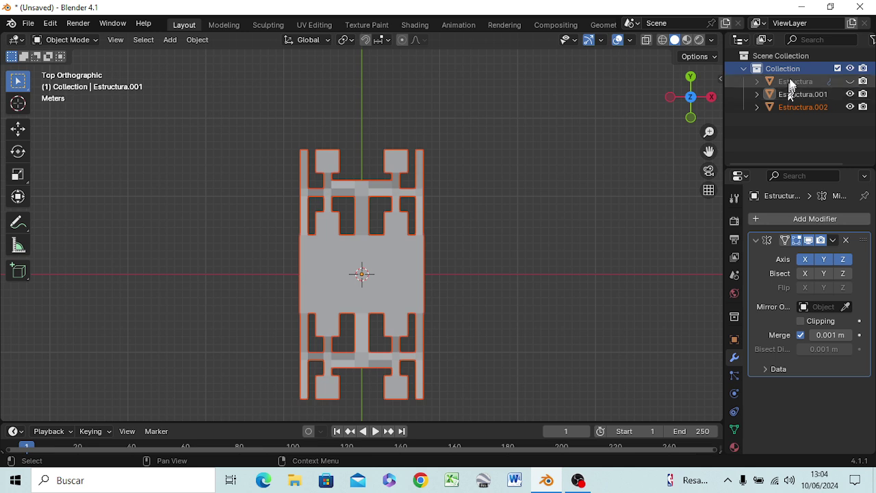
Paste Estructura.003 and Estructura.004 into the collection and hide both
right_click(789, 71)
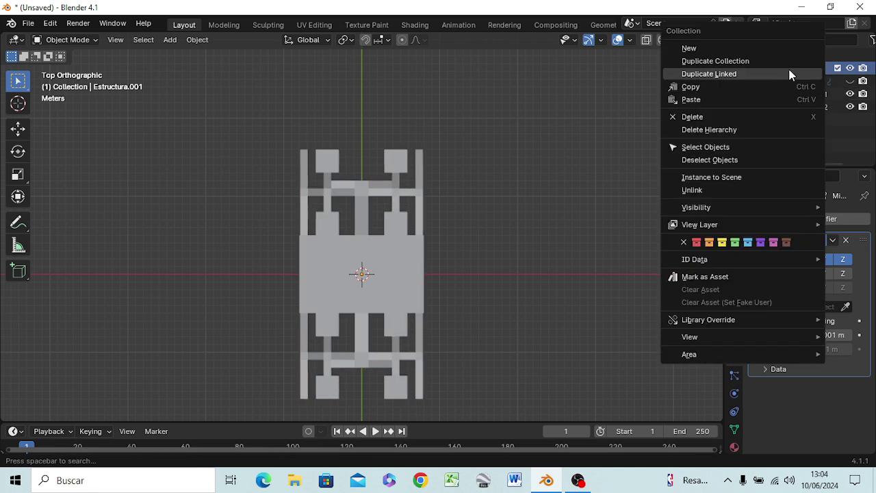
click(715, 103)
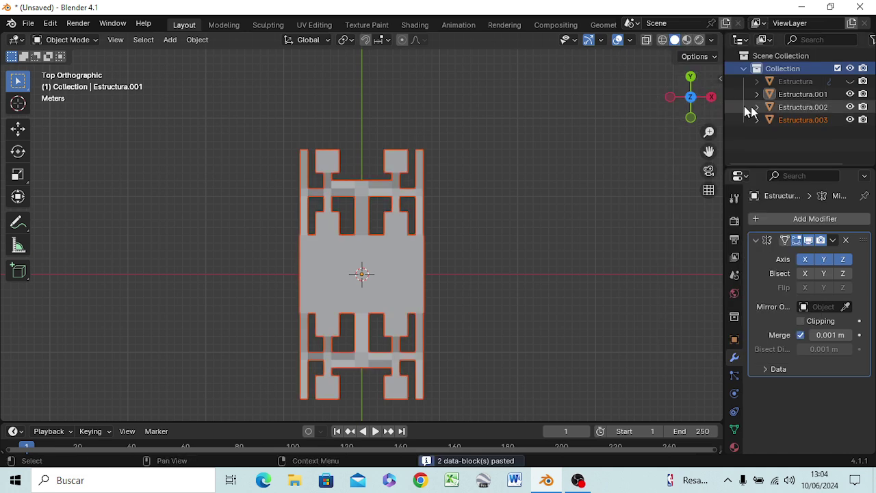
right_click(791, 69)
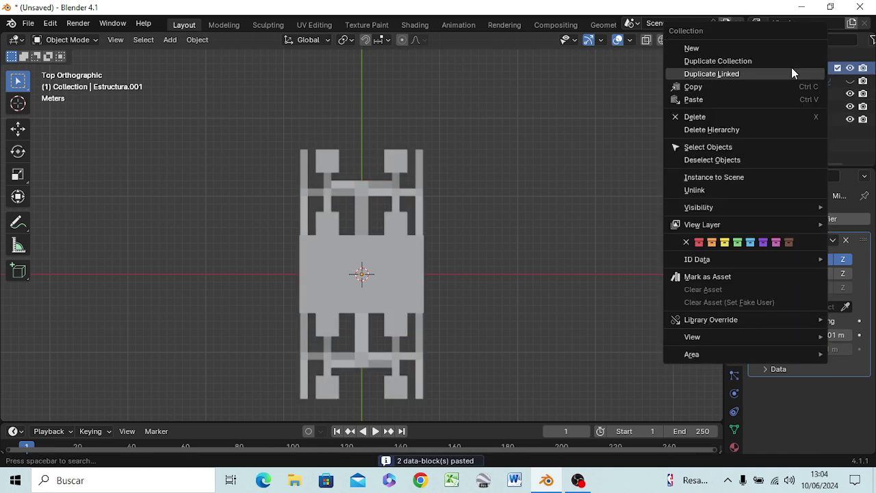
click(705, 101)
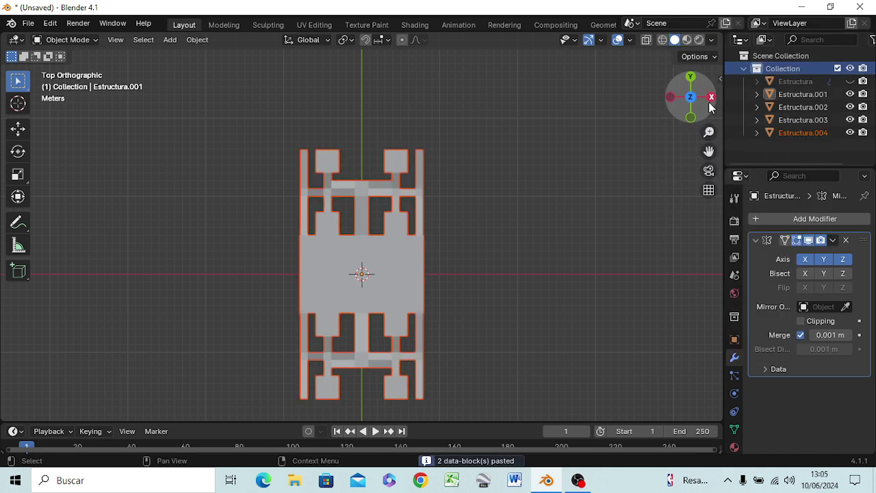
click(850, 133)
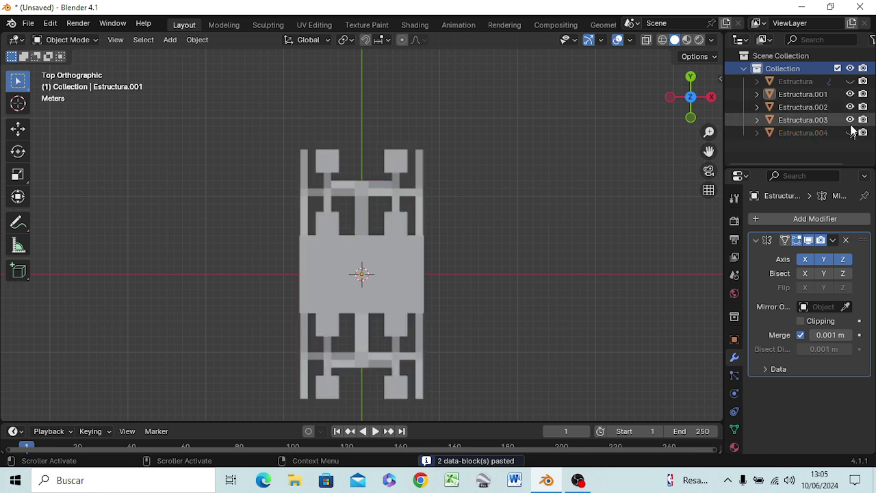
click(850, 120)
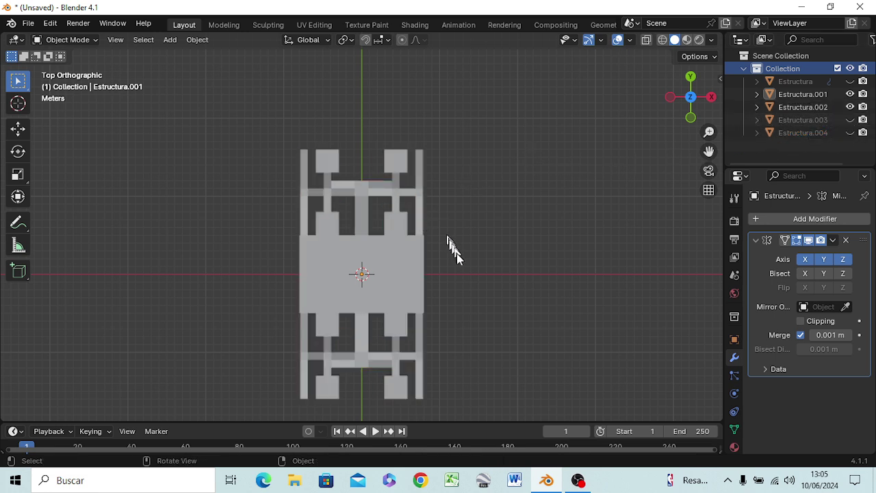
mouse_move(450, 245)
middle_down()
mouse_move(400, 157)
mouse_move(479, 157)
mouse_move(473, 171)
mouse_move(458, 130)
mouse_move(467, 94)
mouse_move(490, 82)
mouse_move(518, 170)
mouse_move(454, 172)
mouse_move(471, 142)
middle_up()
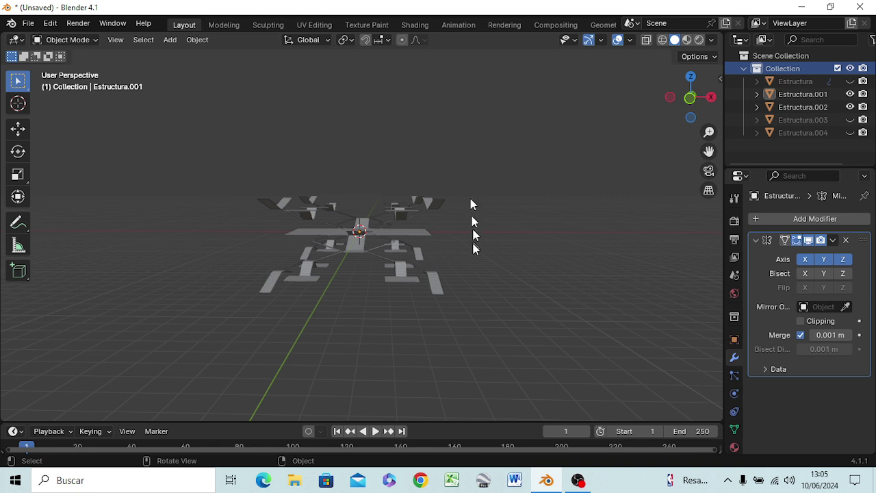
Check the stacked floors in front and right orthographic views, then select Estructura.002
key(KP_1)
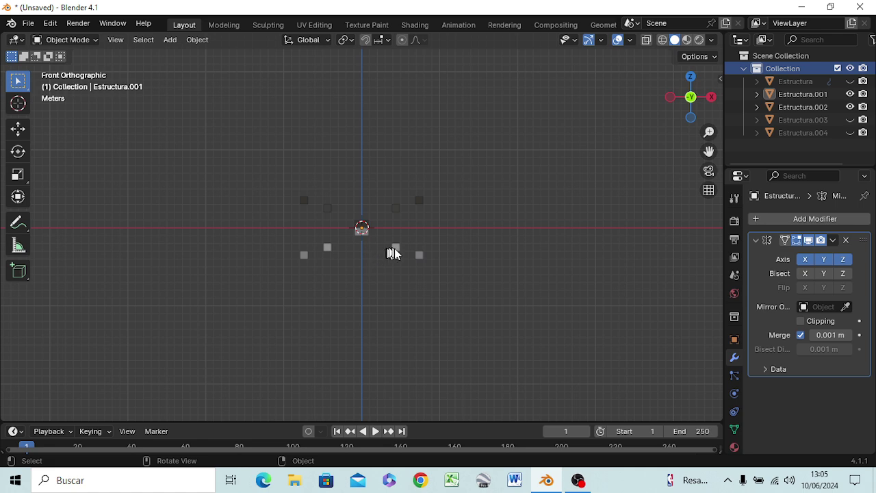
scroll(396, 251, up, 4)
mouse_move(407, 246)
middle_down()
mouse_move(408, 264)
mouse_move(401, 237)
mouse_move(387, 233)
mouse_move(395, 232)
middle_up()
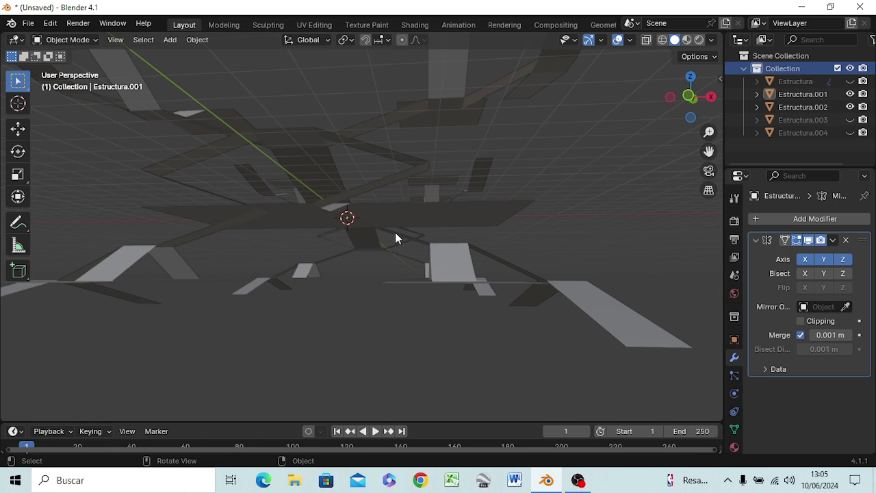
key(KP_3)
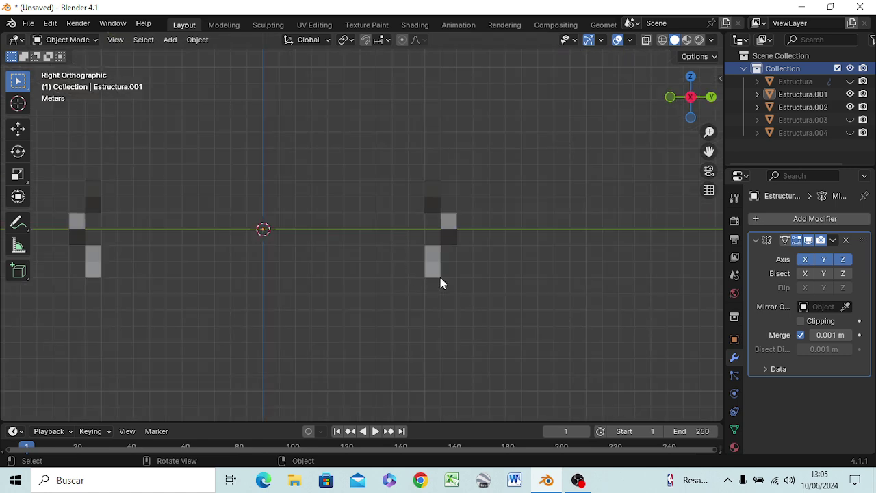
mouse_move(440, 280)
middle_down()
mouse_move(432, 286)
mouse_move(431, 262)
middle_up()
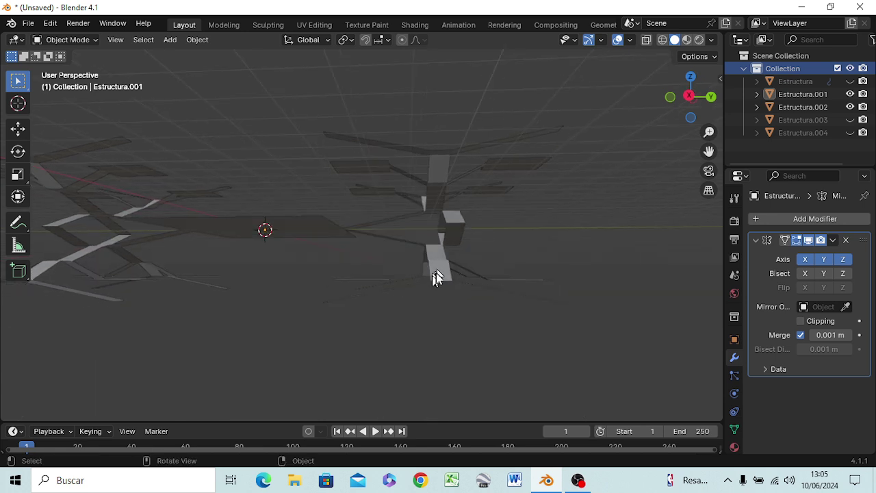
key(KP_3)
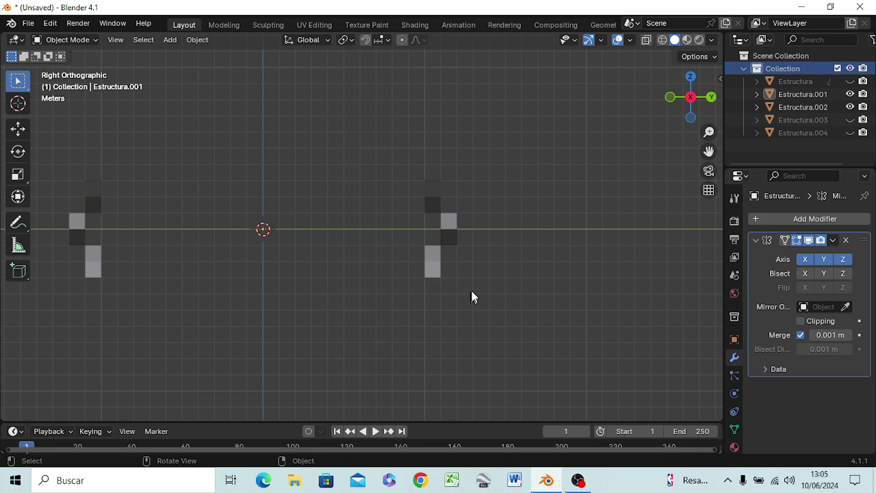
middle_drag(471, 297, 476, 271)
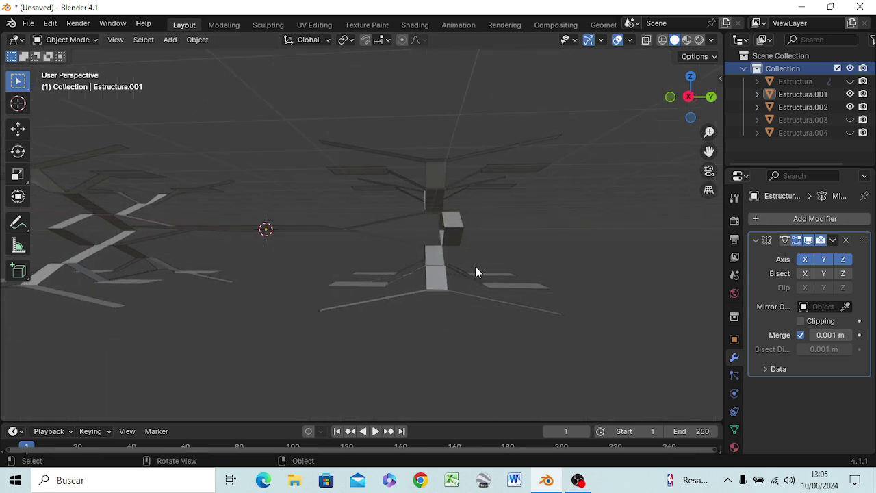
key(KP_3)
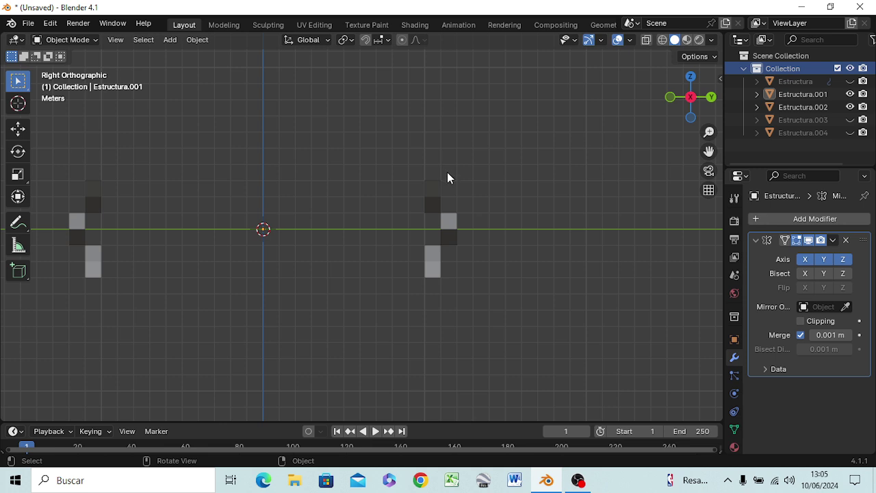
click(799, 109)
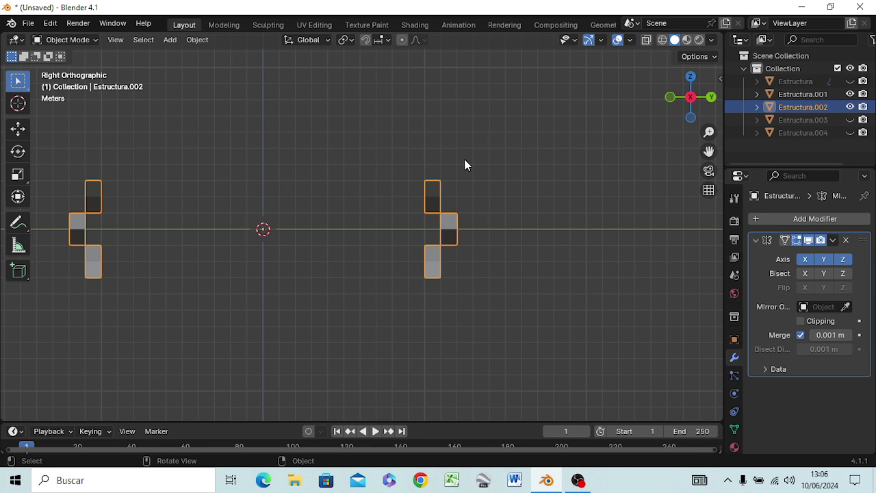
Duplicate the floor 8 m higher, then undo the duplicate
key(shift+d)
text(z8)
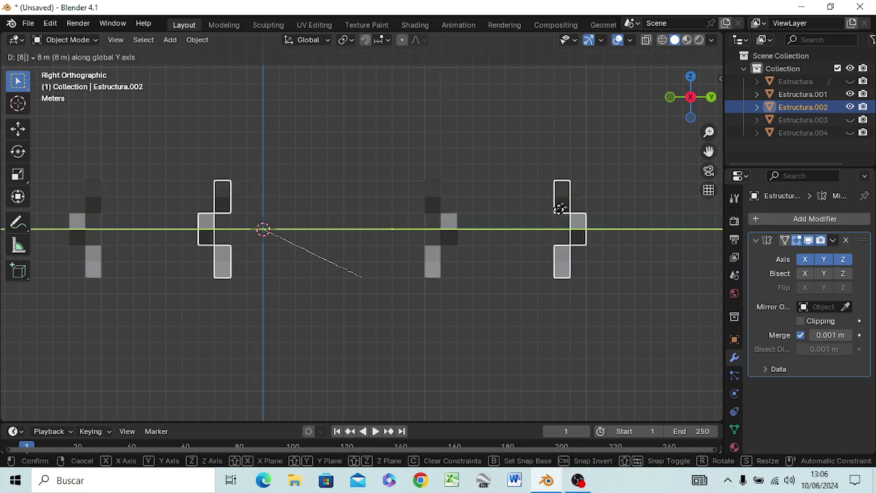
text(y)
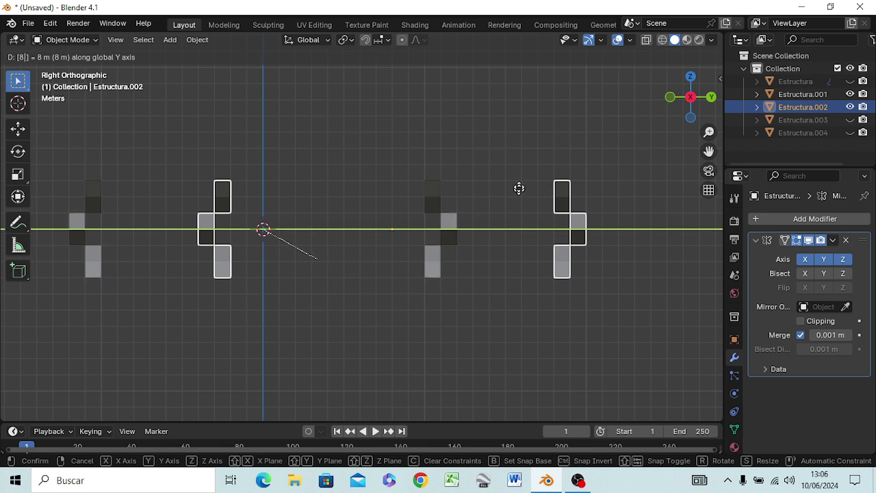
text(z)
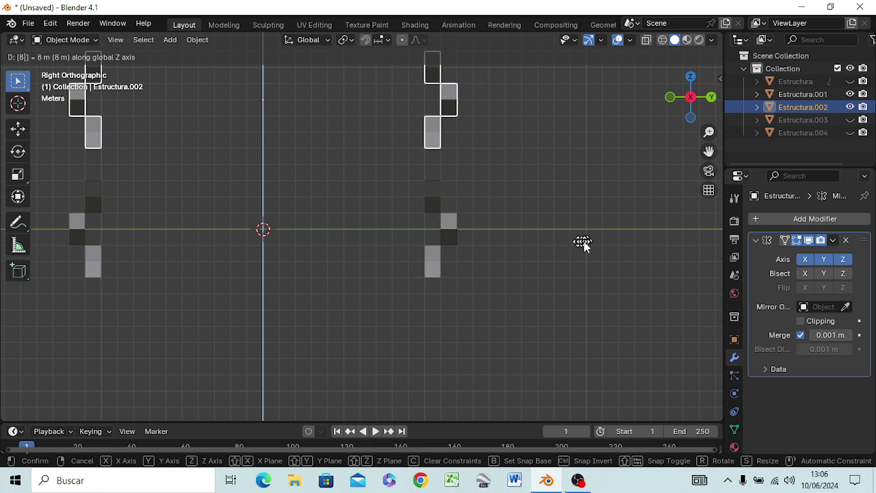
click(580, 247)
key(ctrl+z)
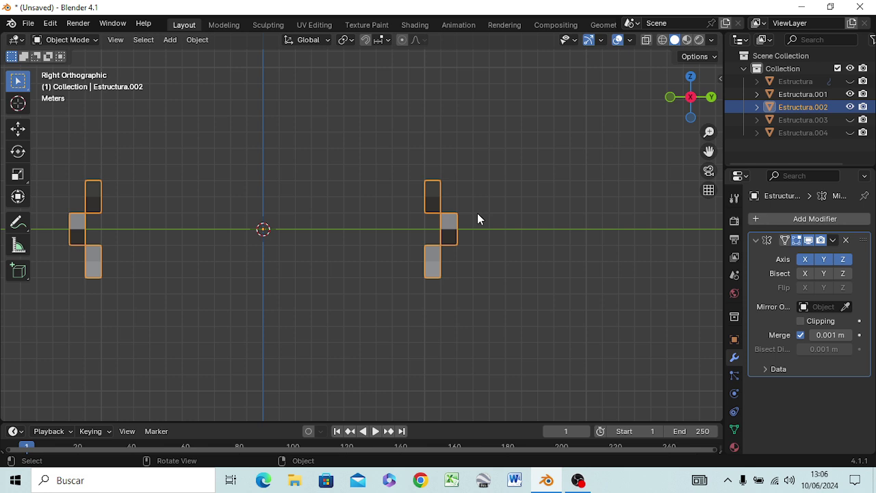
Raise Estructura.002 7 m along Z above the other floors
key(shift+d)
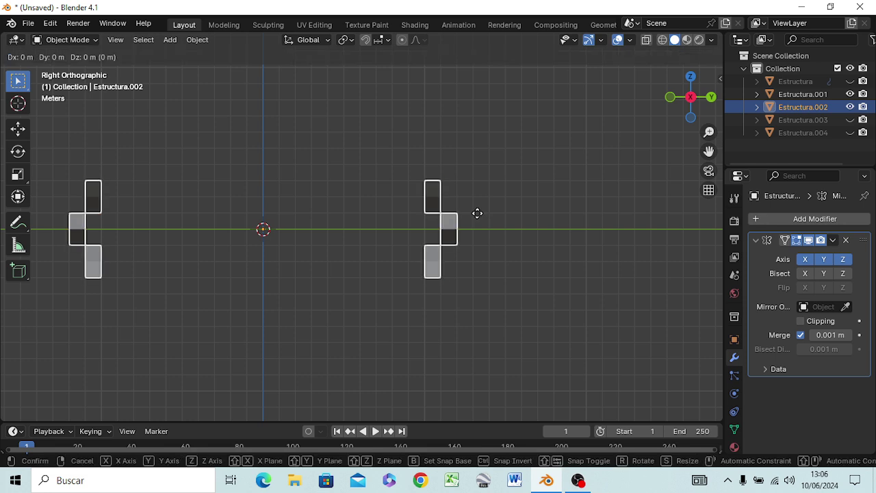
key(z)
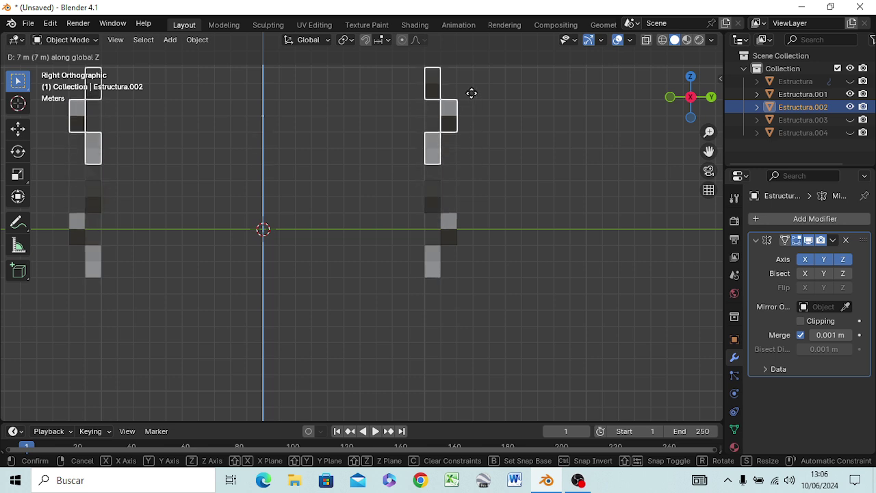
click(472, 94)
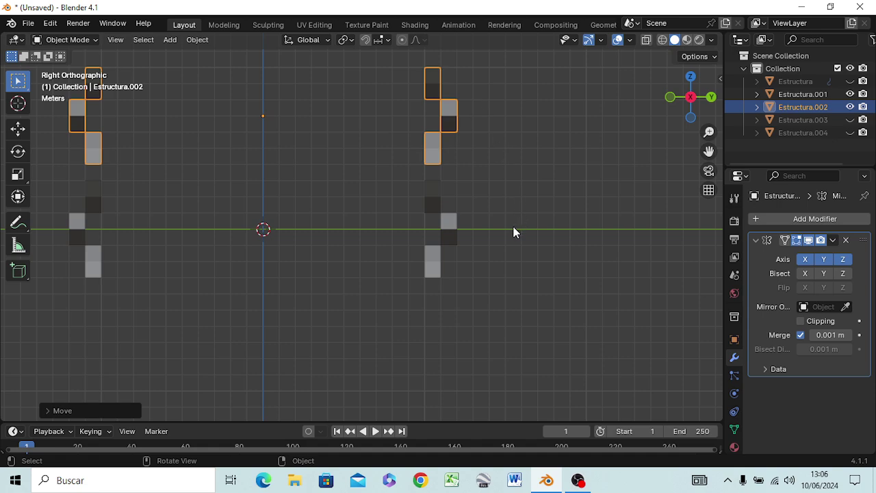
mouse_move(514, 230)
middle_down()
mouse_move(499, 254)
mouse_move(387, 237)
mouse_move(356, 254)
mouse_move(348, 289)
mouse_move(389, 329)
mouse_move(462, 309)
mouse_move(532, 225)
mouse_move(619, 212)
mouse_move(568, 221)
mouse_move(494, 256)
mouse_move(494, 319)
mouse_move(587, 328)
mouse_move(650, 297)
mouse_move(593, 299)
mouse_move(557, 260)
mouse_move(454, 252)
middle_up()
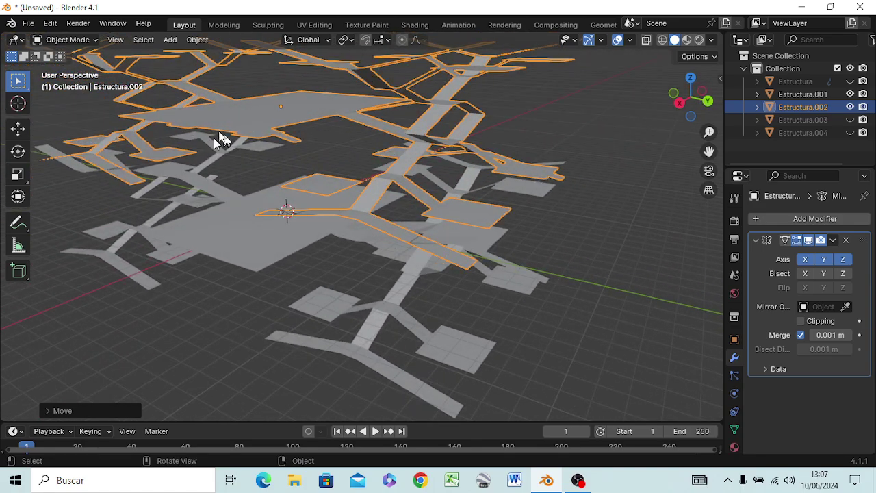
Orbit low around the raised floor, then switch to the Top Orthographic plan view
mouse_move(209, 125)
middle_down()
mouse_move(326, 213)
mouse_move(381, 189)
mouse_move(364, 136)
mouse_move(233, 117)
mouse_move(135, 136)
mouse_move(250, 170)
mouse_move(368, 171)
mouse_move(424, 141)
mouse_move(284, 133)
mouse_move(274, 157)
mouse_move(340, 149)
mouse_move(322, 129)
mouse_move(289, 139)
mouse_move(265, 161)
mouse_move(361, 144)
mouse_move(304, 149)
mouse_move(337, 203)
mouse_move(416, 231)
mouse_move(457, 230)
mouse_move(445, 238)
mouse_move(434, 232)
middle_up()
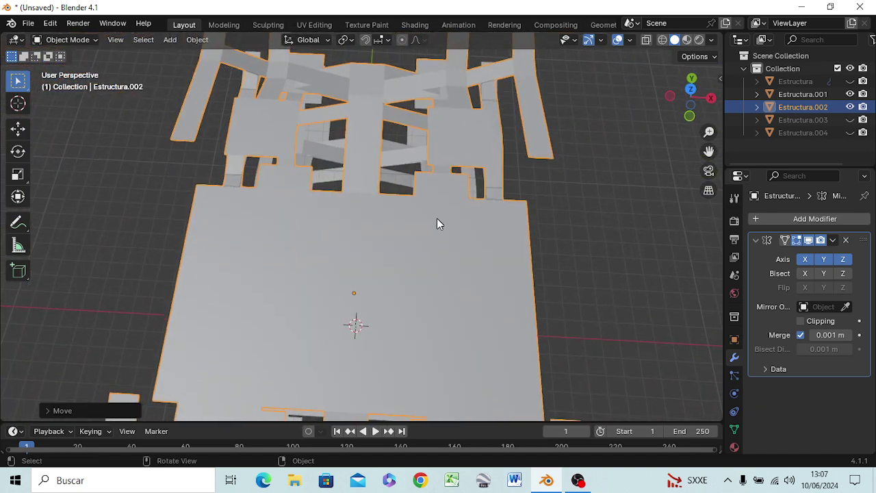
key(KP_7)
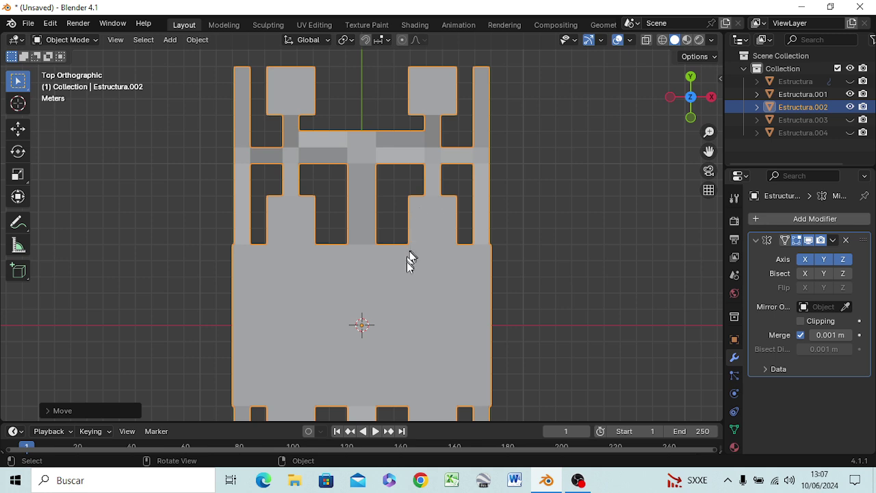
Select Estructura.001 and Estructura.002 and join them into a single object
right_click(406, 280)
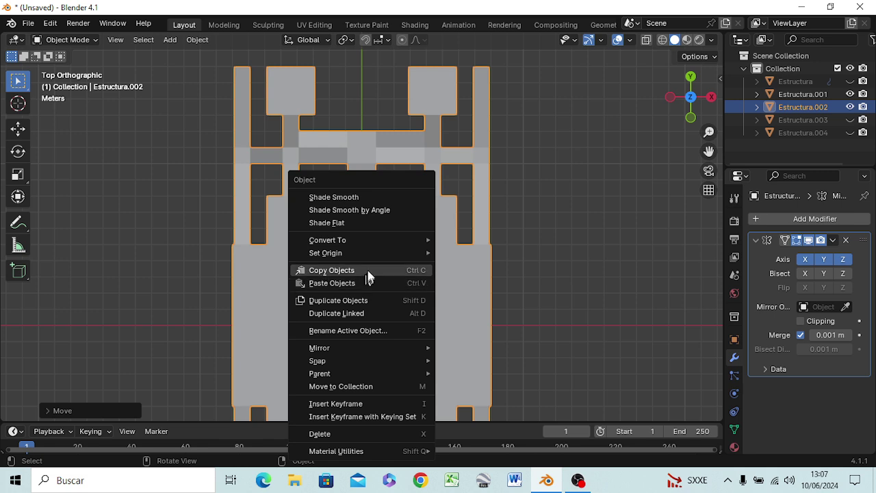
mouse_move(325, 253)
click(465, 254)
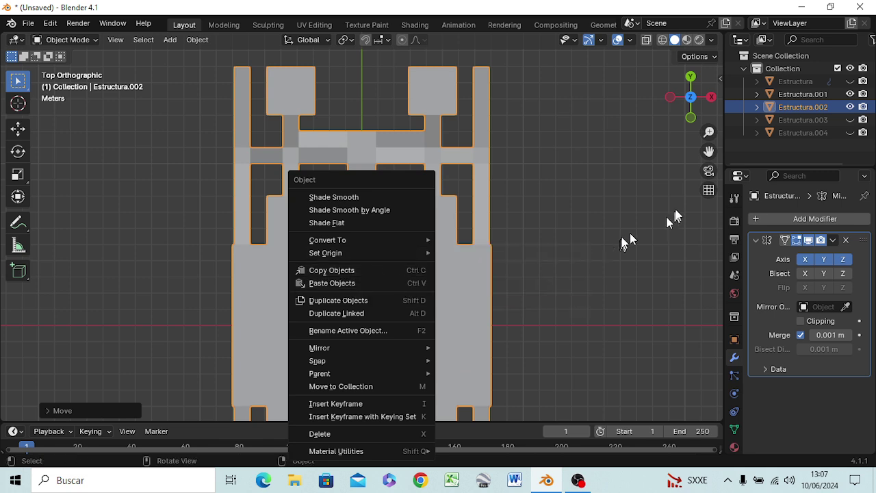
click(648, 175)
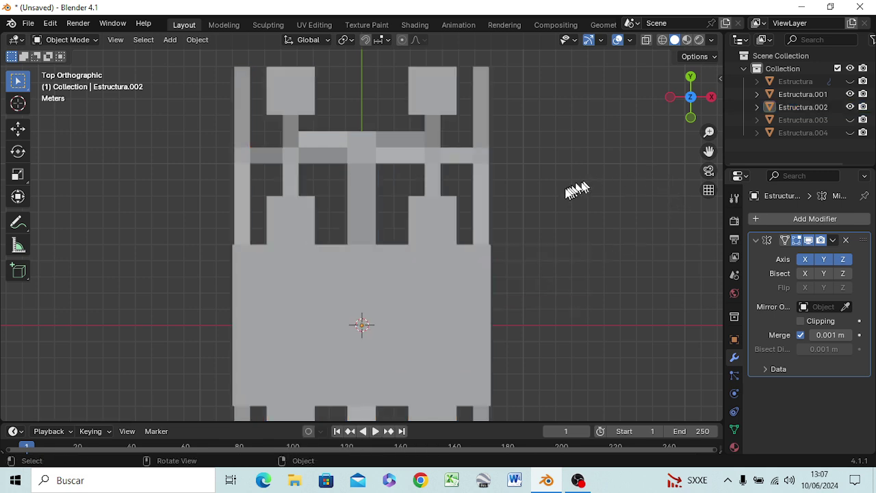
click(813, 95)
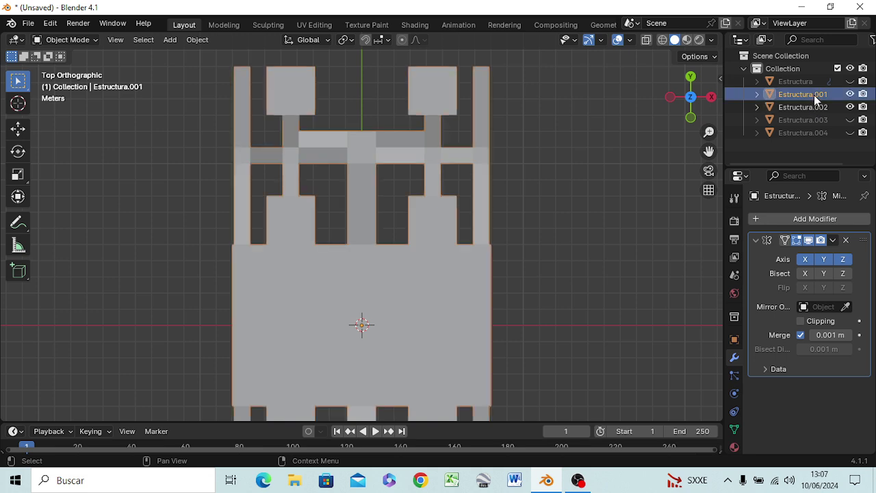
ctrl+click(803, 107)
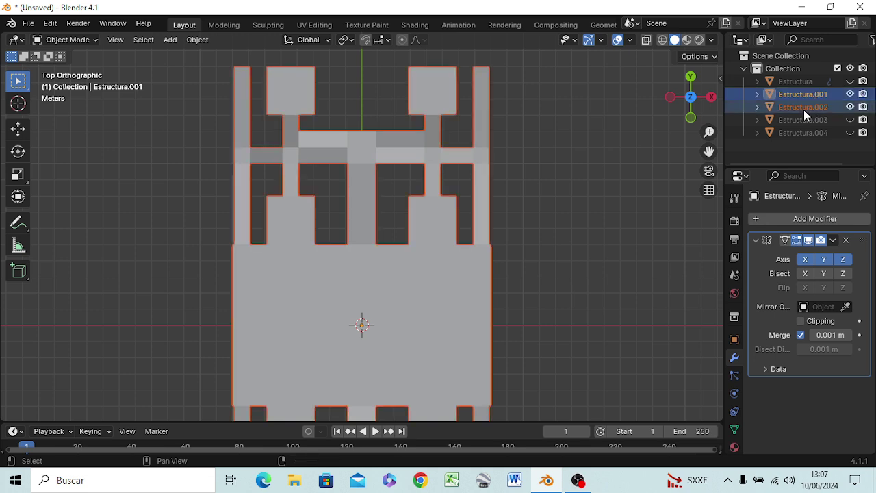
right_click(364, 313)
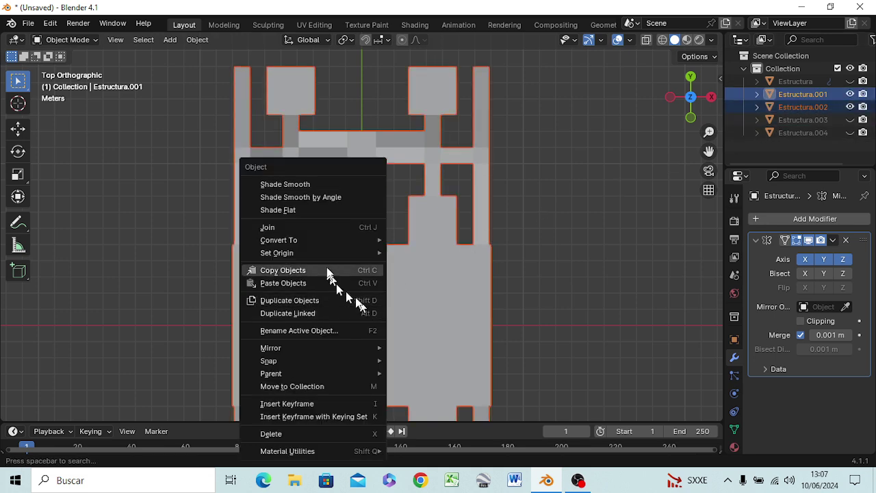
click(319, 228)
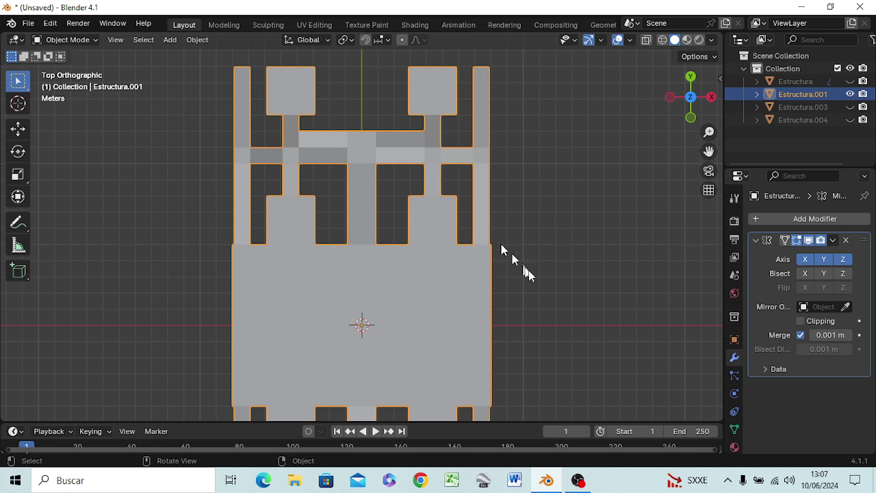
Rename the joined Estructura.001 object in the Outliner to 'CiervoArbol'
double_click(799, 95)
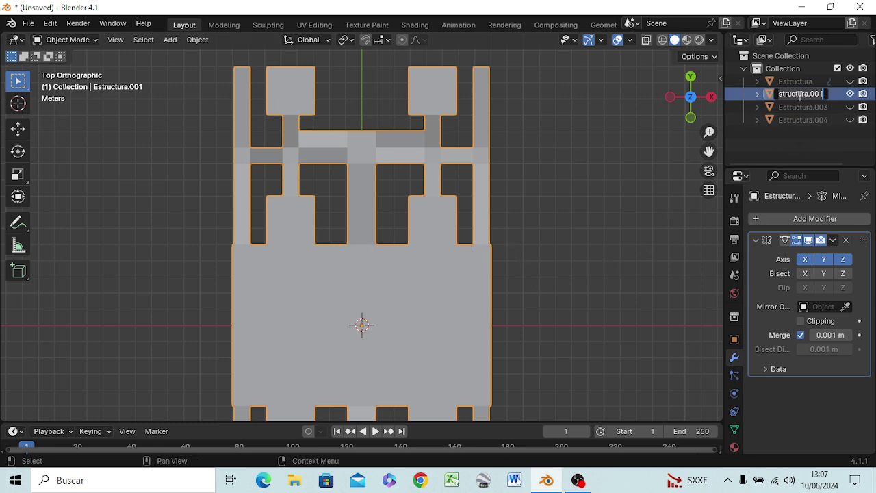
key(Home)
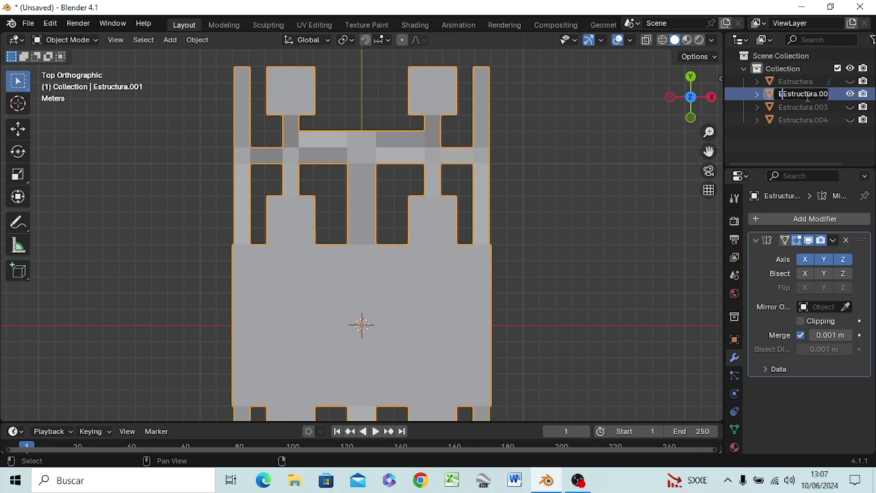
key(BackSpace)
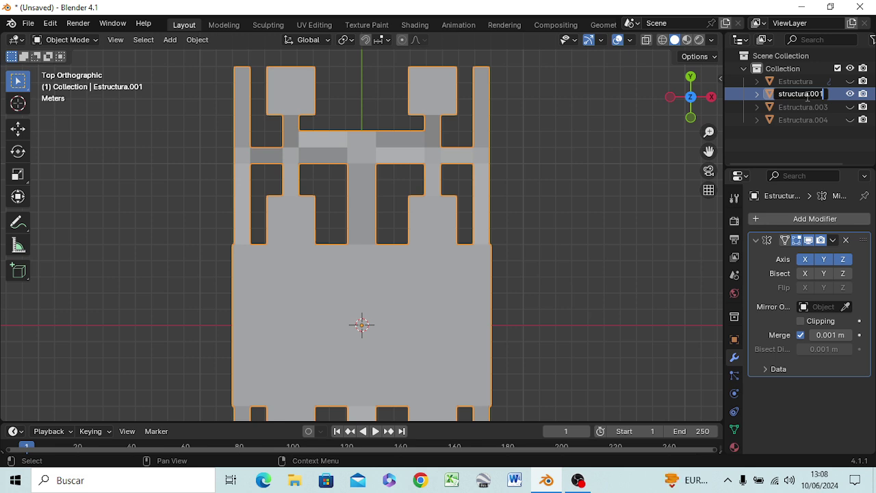
key(BackSpace)
key(BackSpace)
key(BackSpace)
text(Ciervo)
text(Ar)
key(Return)
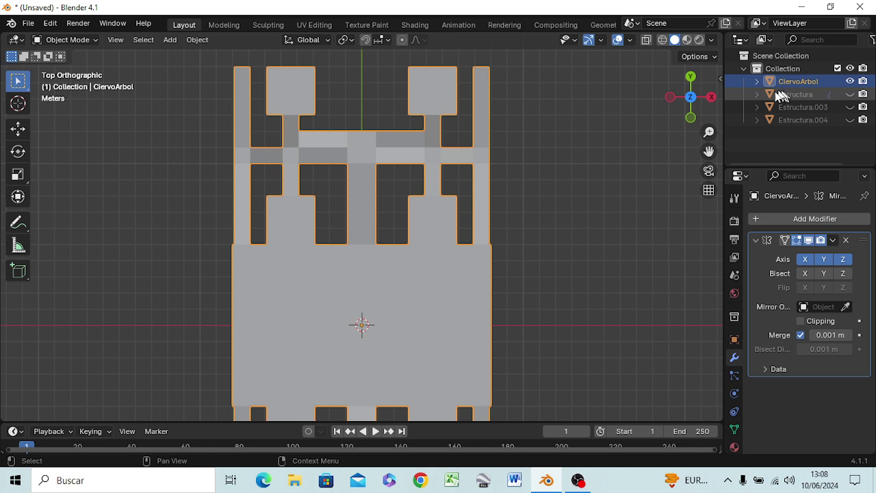
right_click(809, 83)
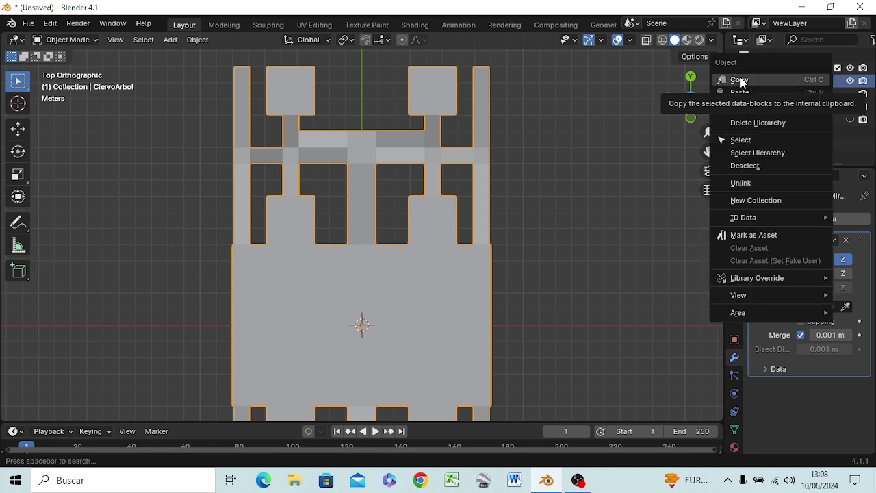
Copy CiervoArbol and paste it into Collection, creating CiervoArbol.001
click(737, 82)
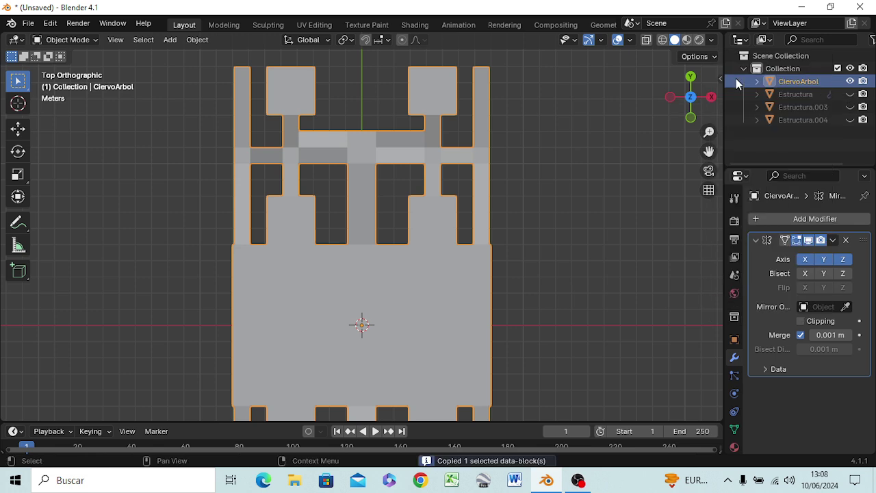
right_click(782, 70)
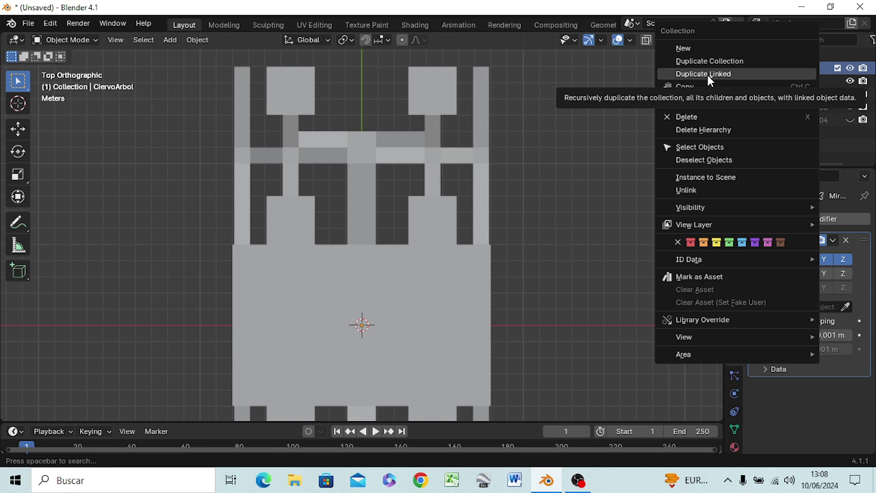
click(698, 99)
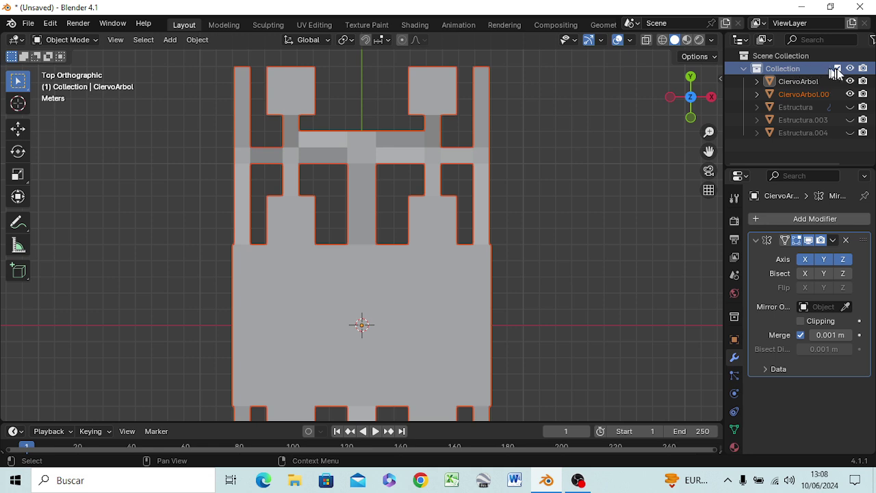
right_click(787, 72)
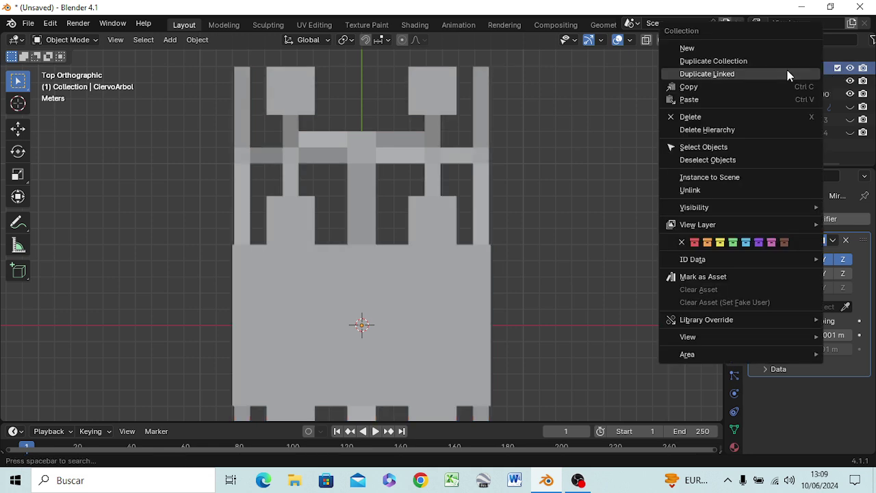
Create a linked duplicate of the collection and name it 'EB'
click(710, 45)
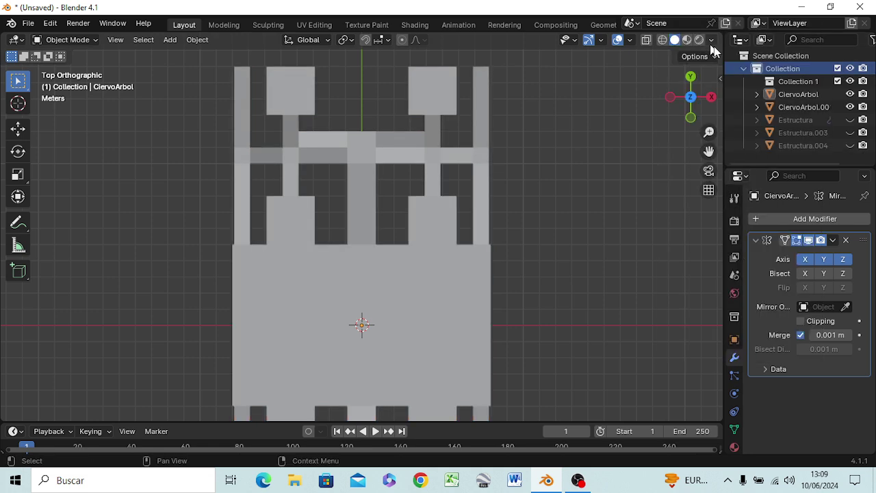
click(807, 82)
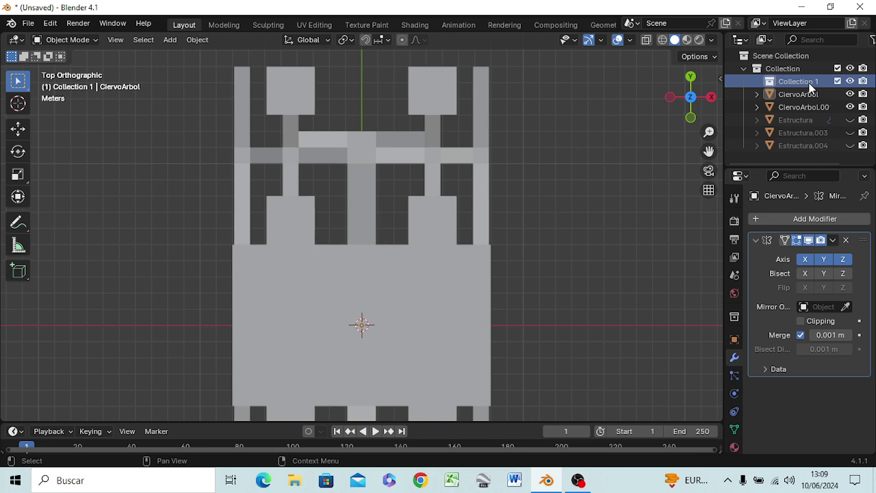
double_click(810, 84)
text(E)
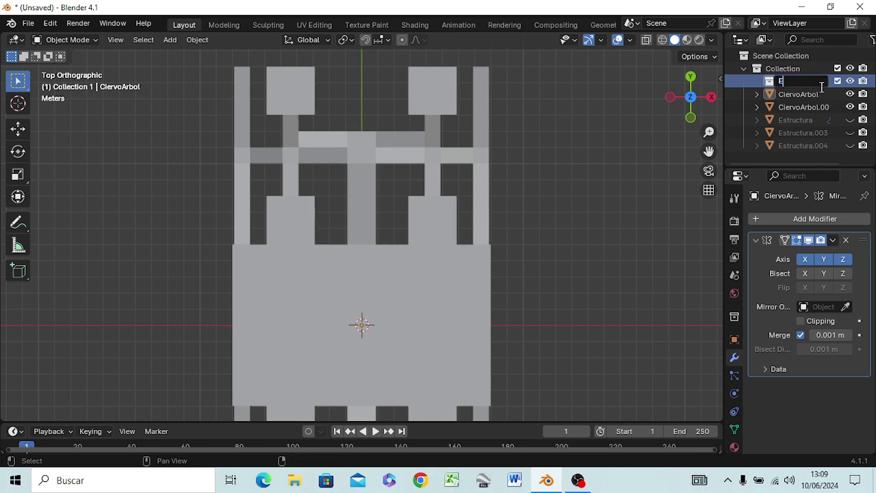
text(B)
key(Return)
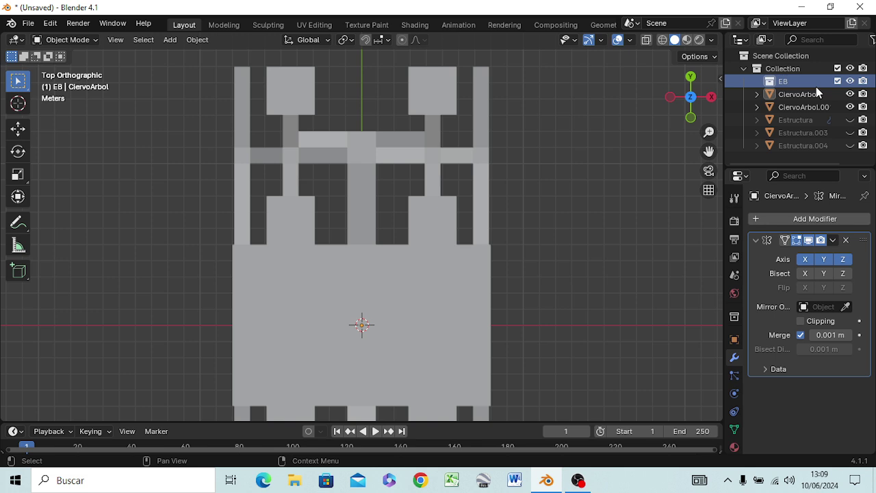
Move Estructura and CiervoArbol into EB, then hide EB from the viewport
click(797, 120)
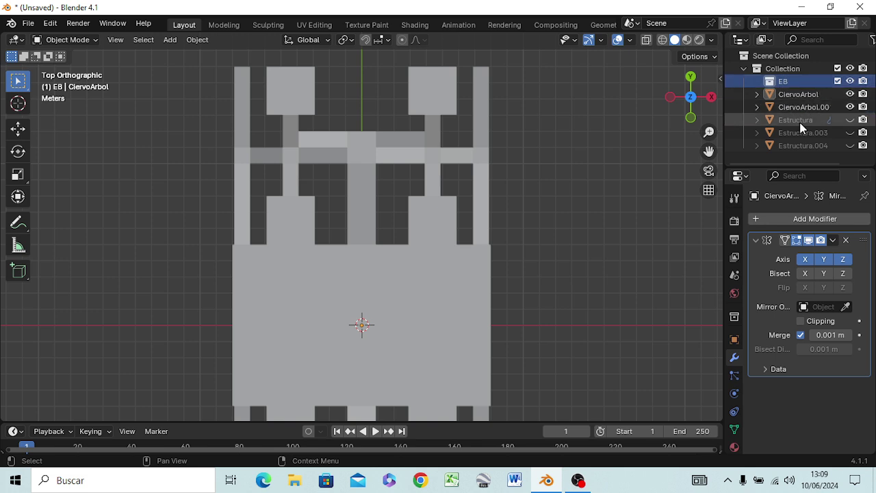
drag(799, 121, 788, 93)
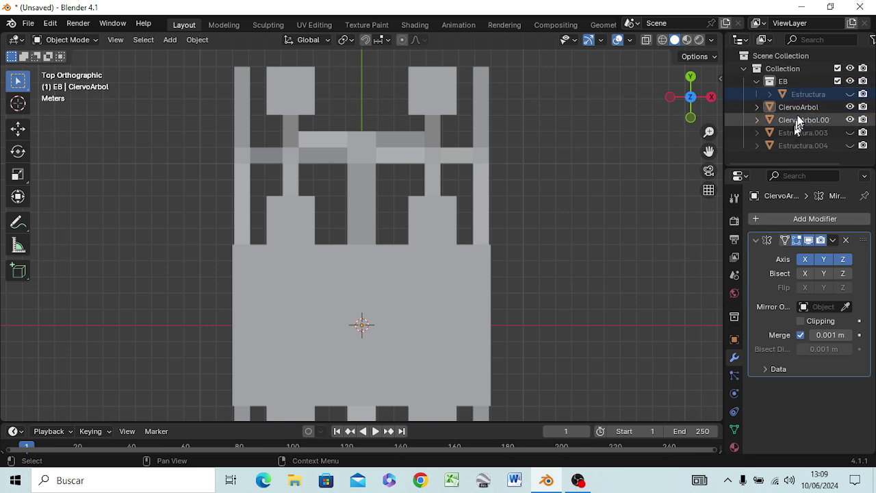
click(797, 109)
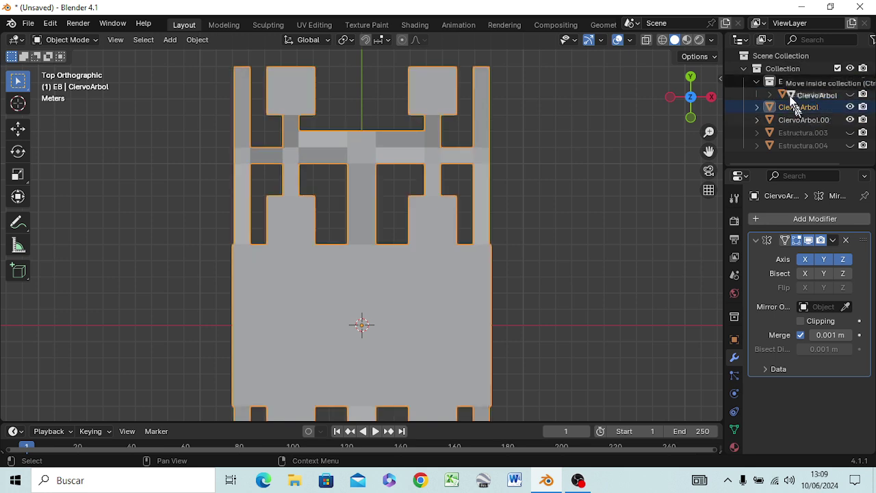
drag(797, 109, 786, 82)
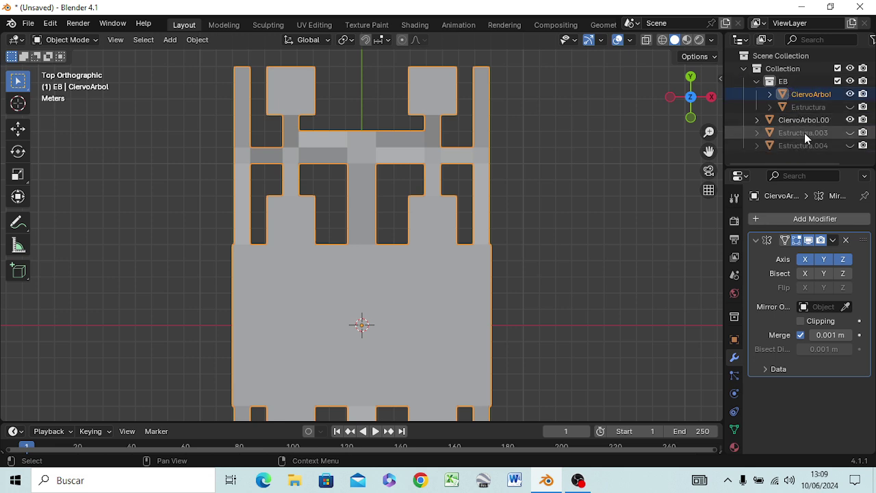
click(849, 82)
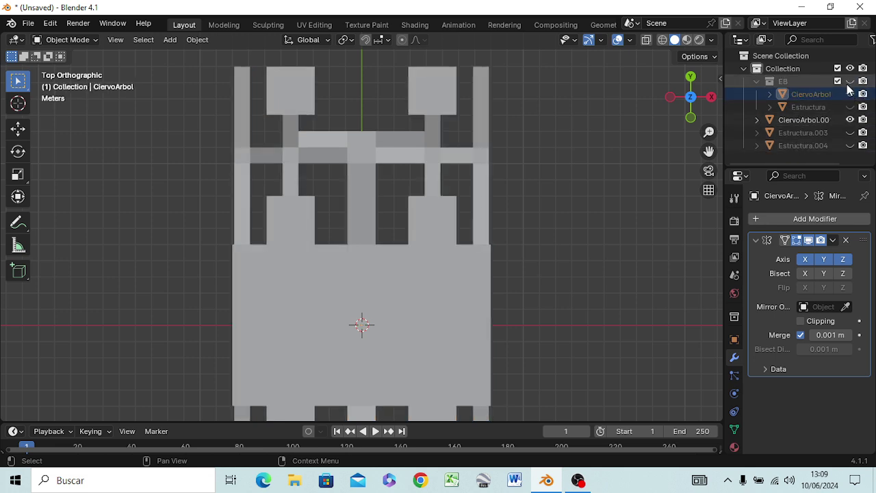
Hide CiervoArbol.001, show Estructura.003, and collapse the EB collection in the Outliner
click(849, 120)
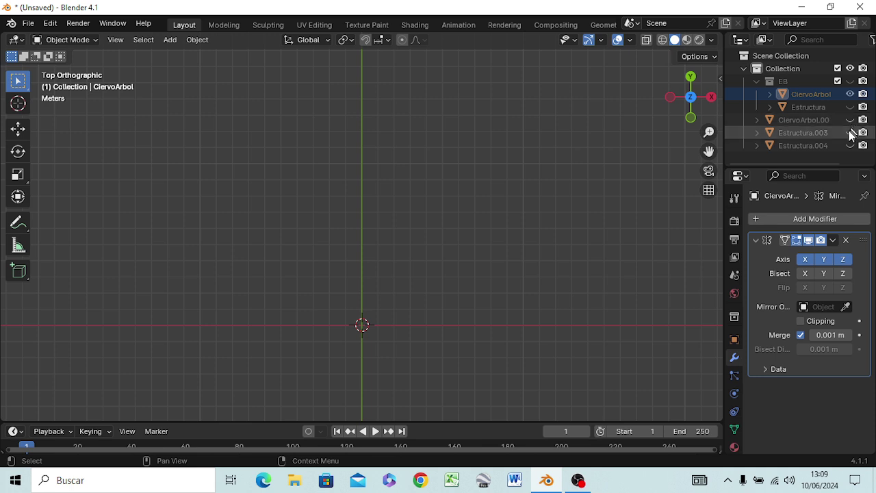
click(849, 132)
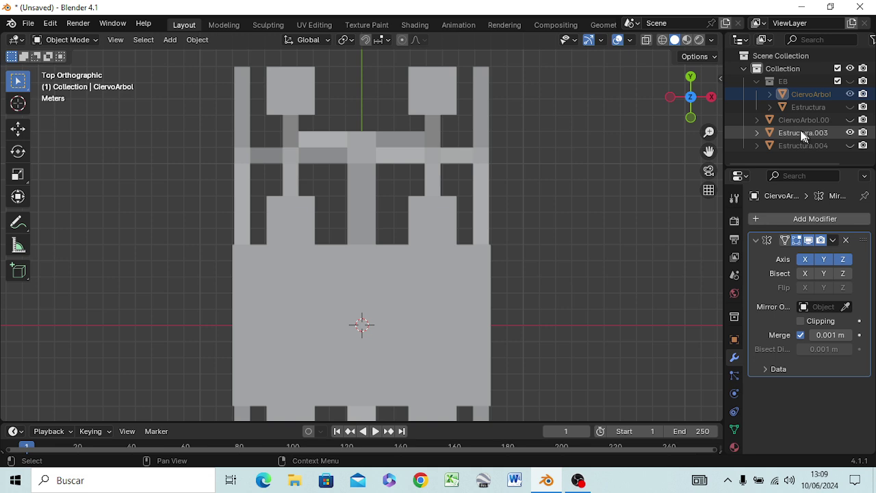
click(850, 132)
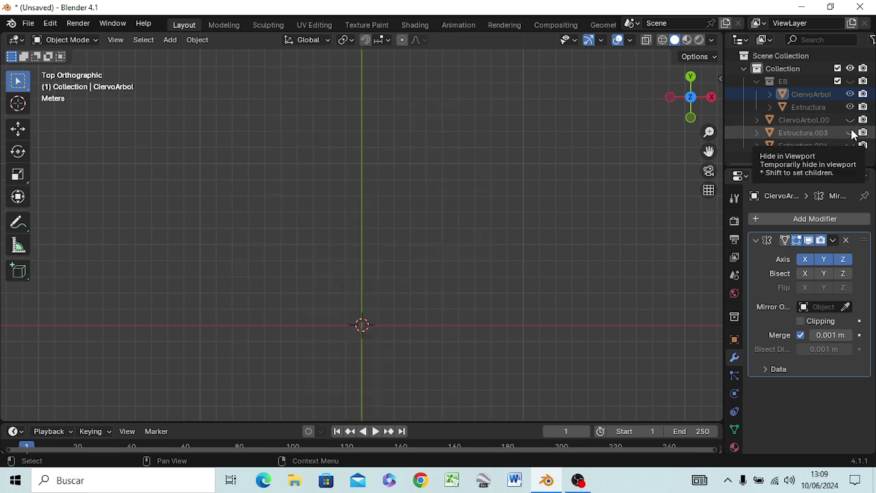
click(849, 132)
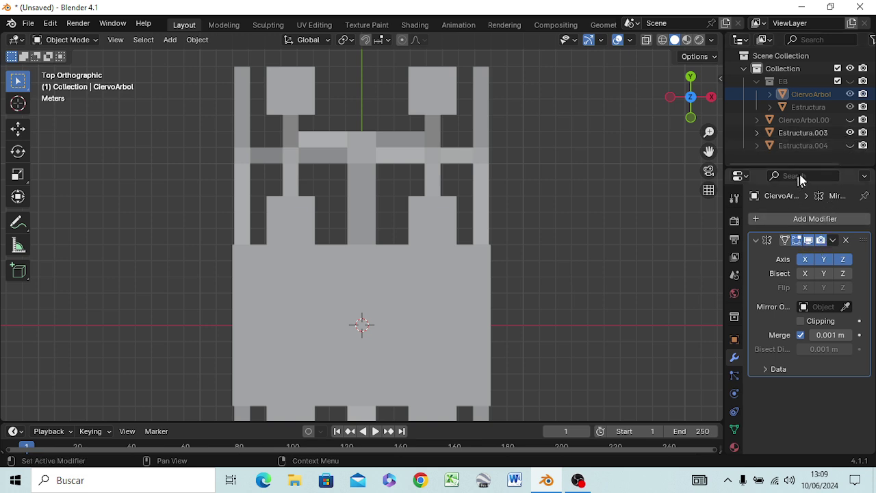
click(821, 91)
click(755, 82)
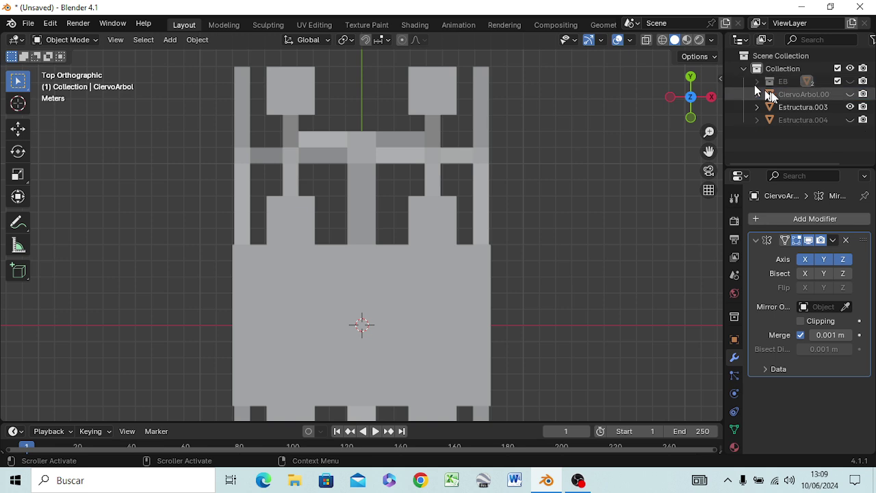
click(838, 81)
click(838, 82)
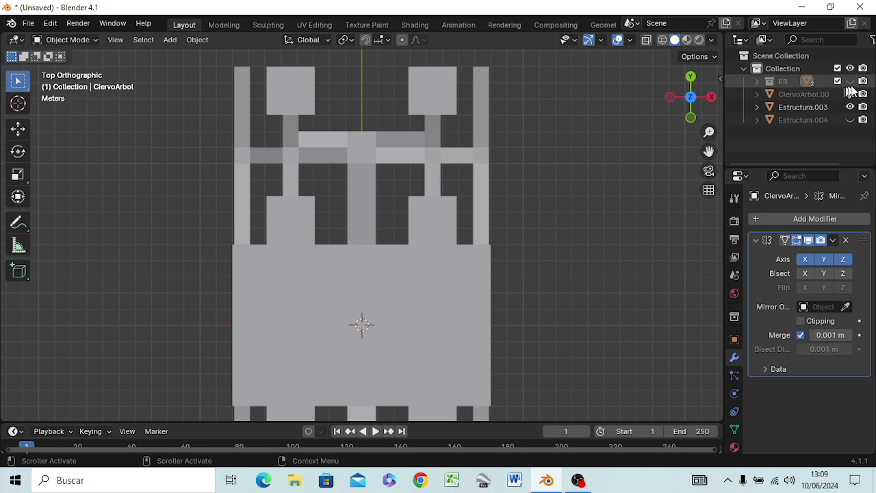
Exclude EB from the view layer and disable Estructura.003's Mirror Edit Mode display
click(811, 110)
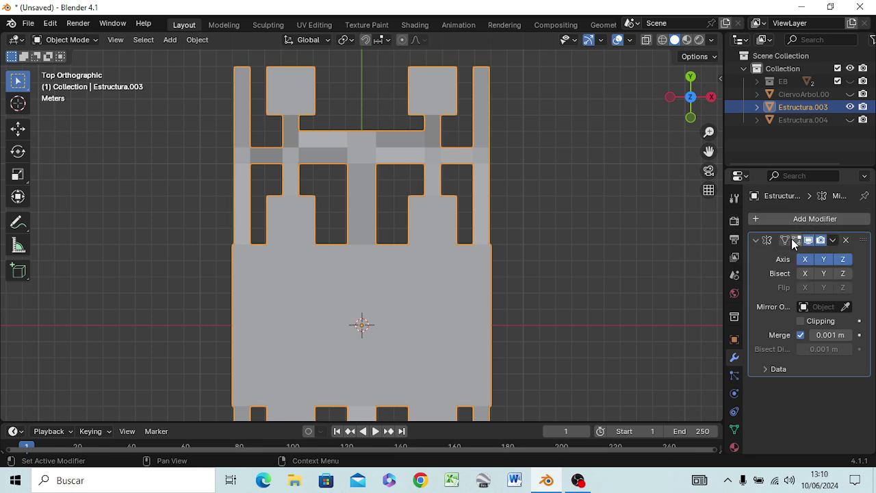
click(850, 108)
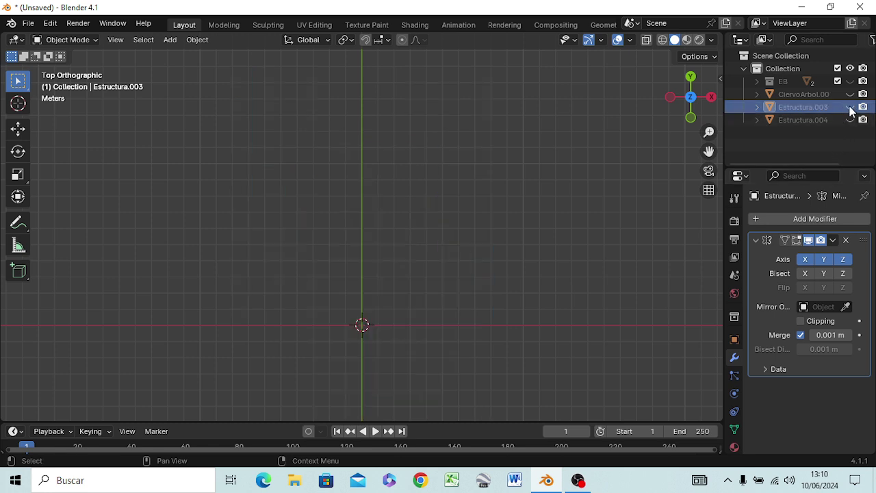
click(836, 80)
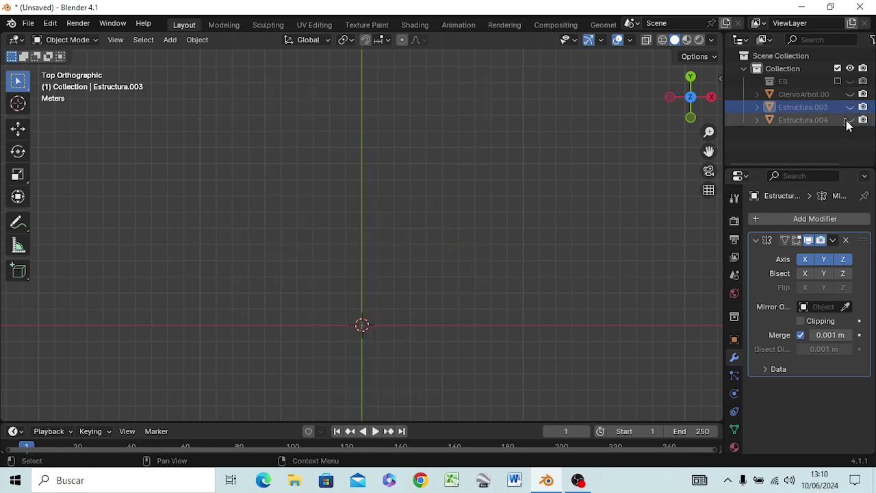
click(850, 108)
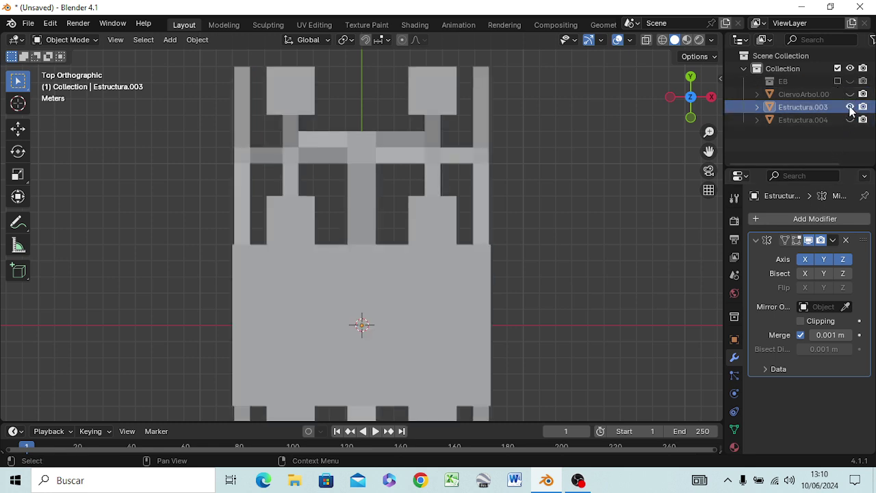
click(796, 240)
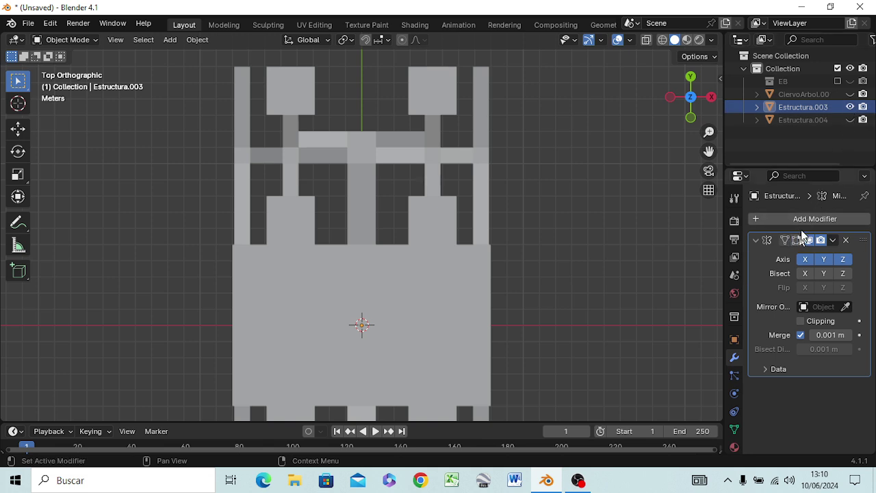
Check Estructura.003's mesh in Edit Mode, return to Object Mode, and hide it
click(457, 291)
key(Tab)
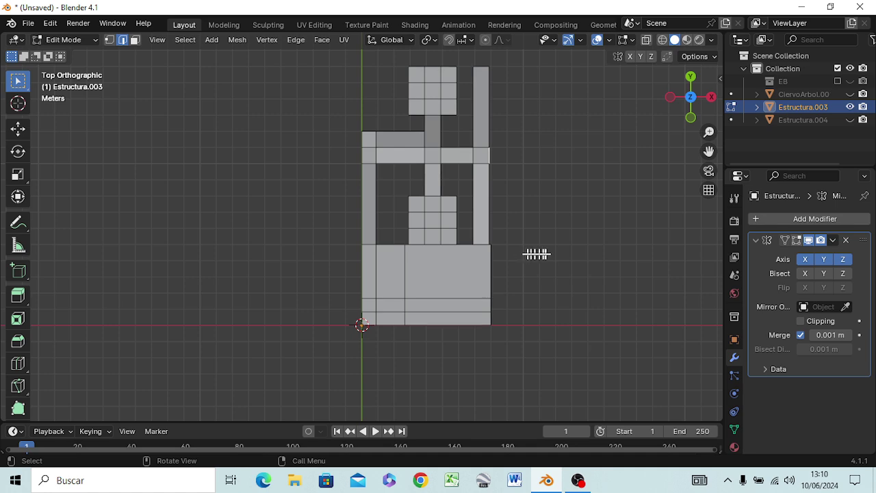
mouse_move(596, 303)
middle_down()
mouse_move(414, 175)
mouse_move(513, 180)
mouse_move(538, 187)
mouse_move(536, 216)
mouse_move(547, 205)
middle_up()
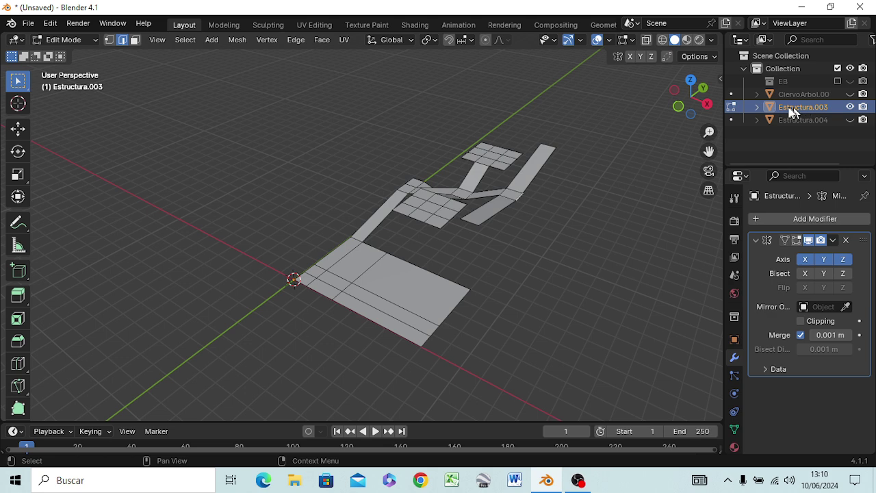
key(Tab)
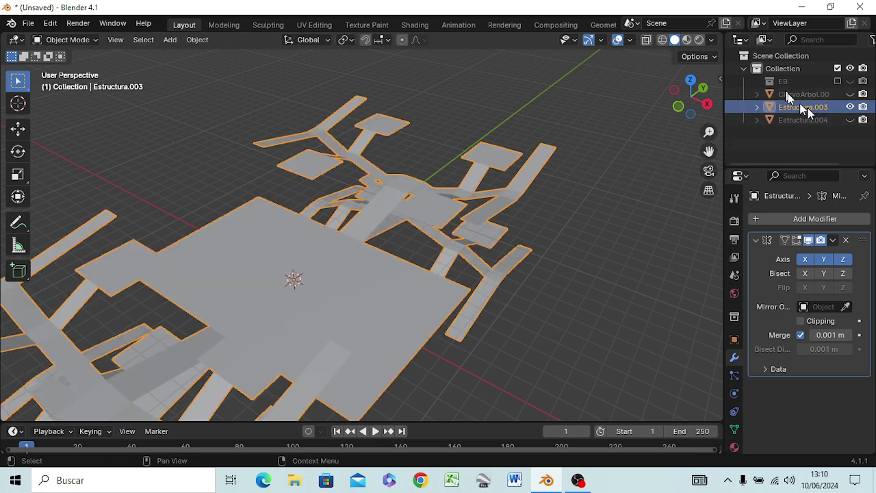
click(849, 107)
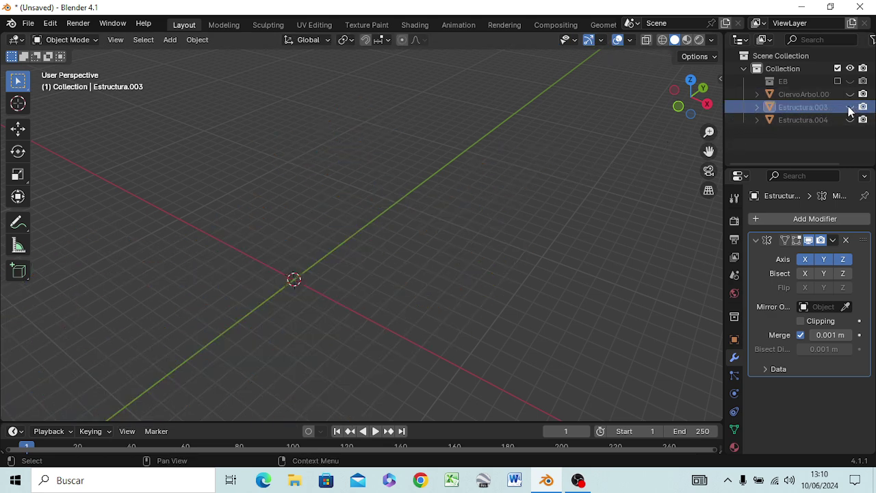
Show and select CiervoArbol.001, briefly excluding and restoring the collection
click(791, 93)
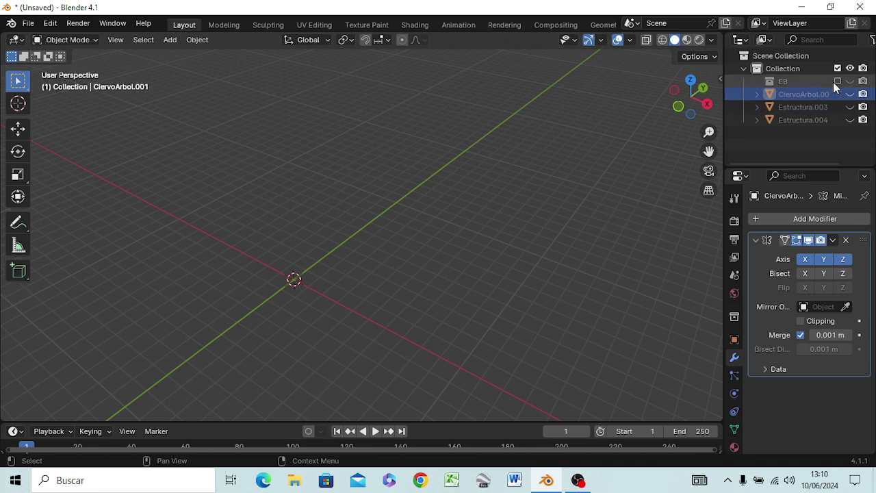
click(849, 94)
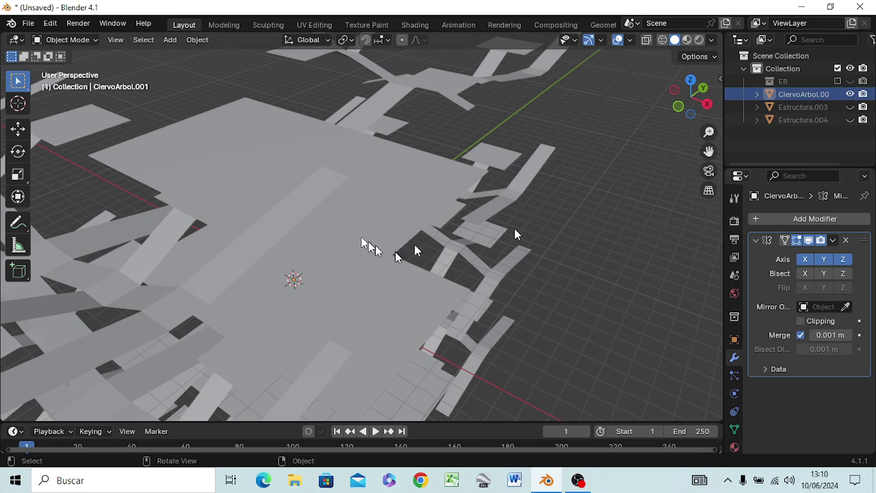
click(364, 217)
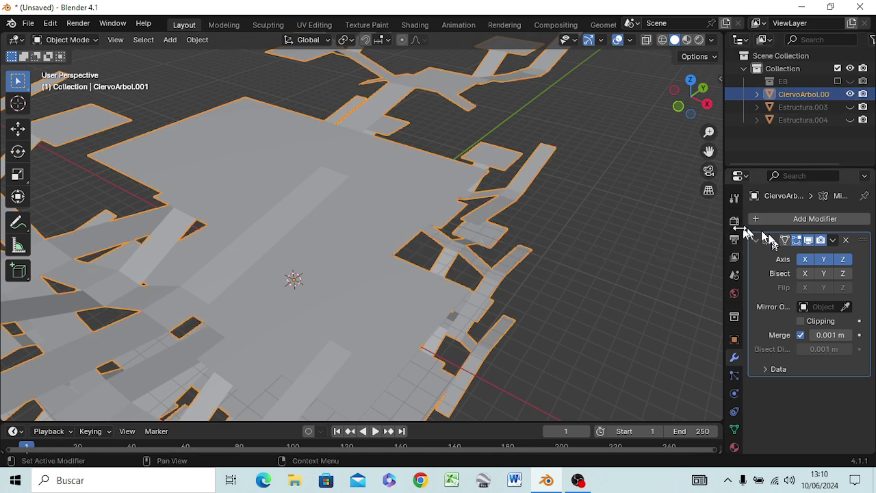
scroll(587, 279, down, 5)
scroll(575, 284, down, 1)
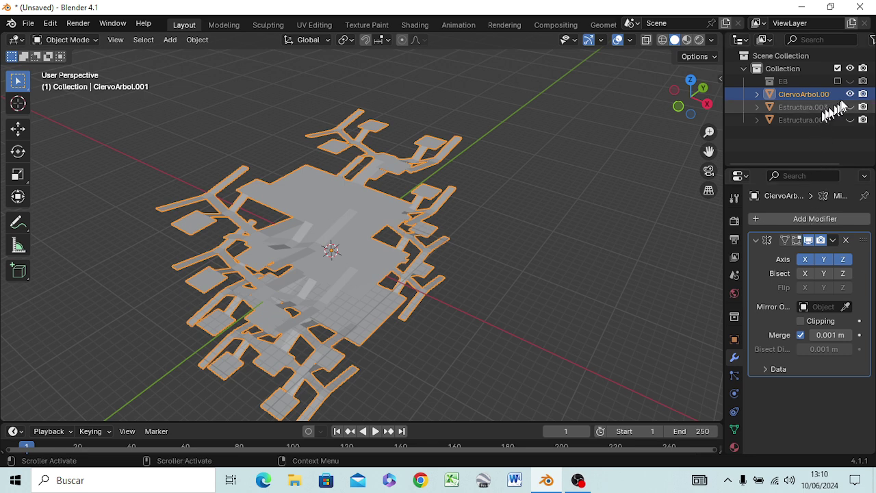
click(838, 69)
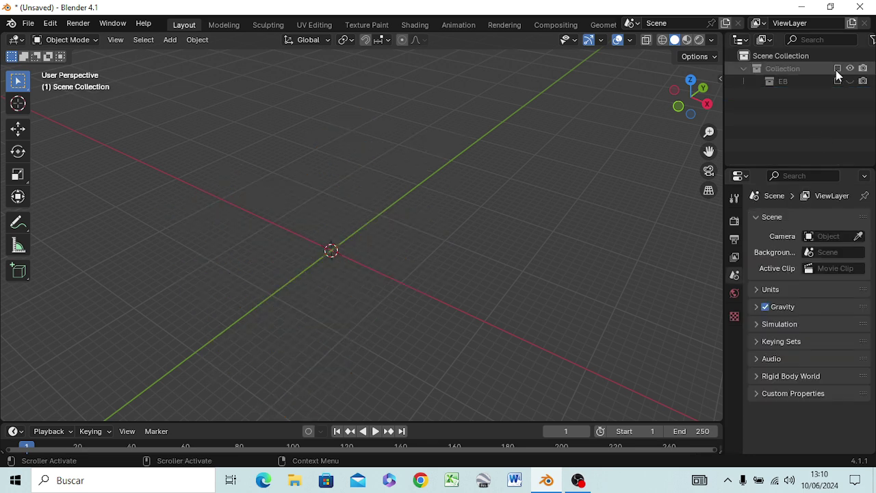
click(837, 69)
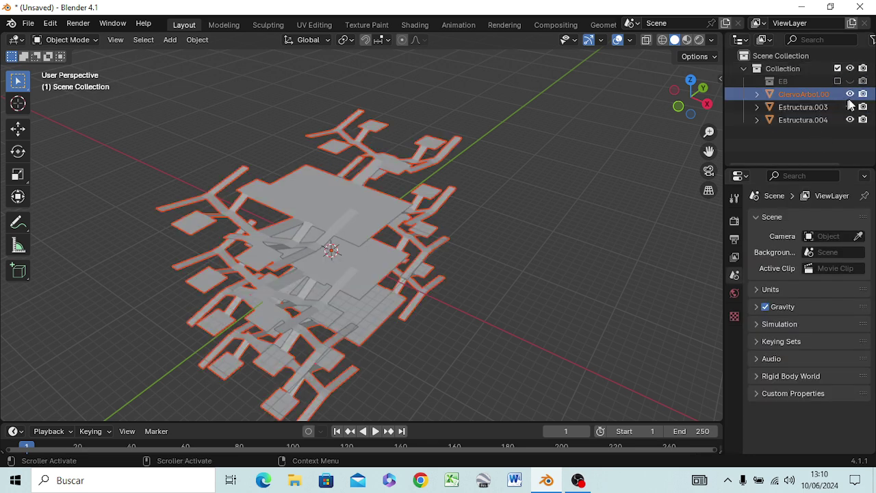
Hide the Estructura floor objects so only CiervoArbol.001 stays visible and active
click(850, 95)
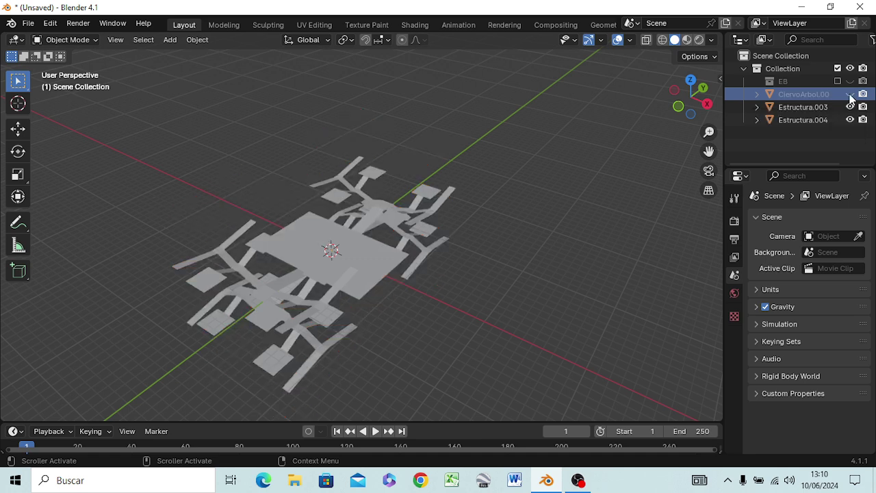
click(850, 96)
click(850, 96)
click(850, 106)
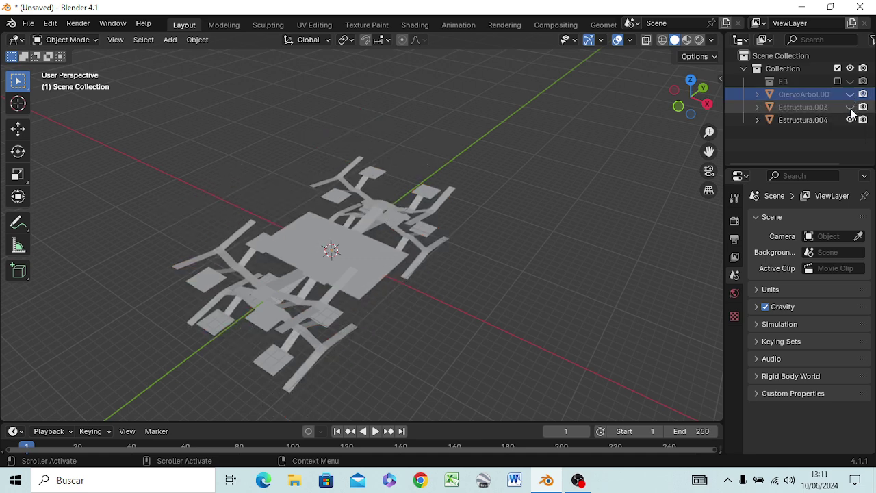
click(849, 120)
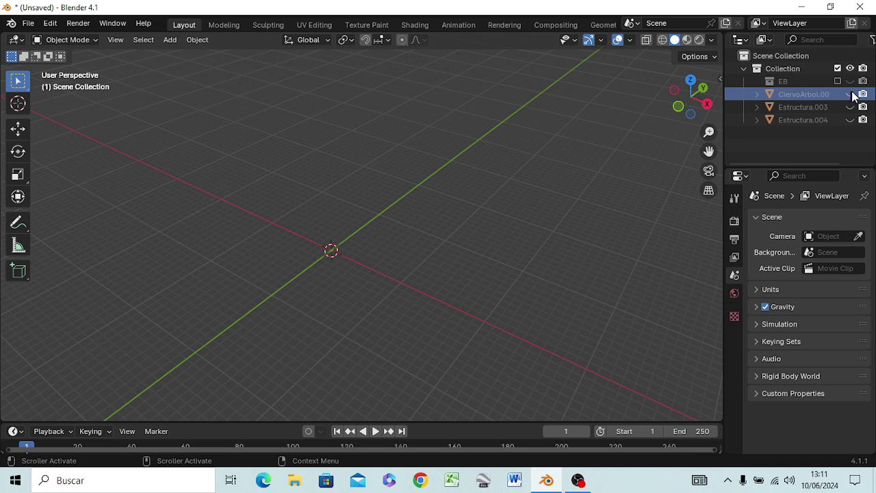
click(850, 94)
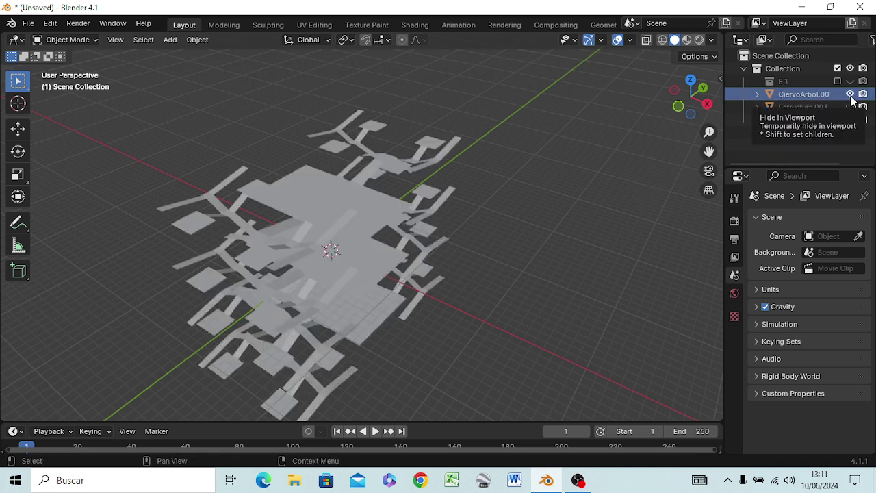
click(803, 96)
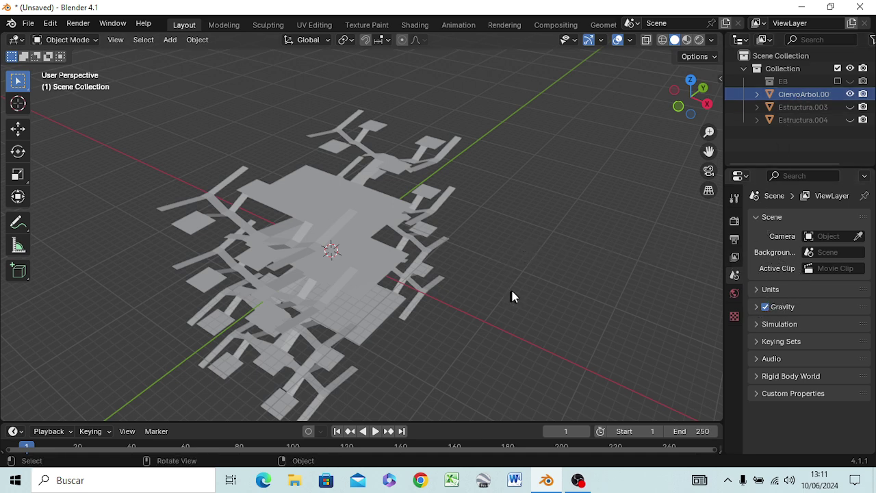
Orbit around CiervoArbol.001, compare it with Estructura.003, then show only Estructura.003
mouse_move(515, 291)
middle_down()
mouse_move(528, 243)
mouse_move(430, 251)
mouse_move(385, 243)
mouse_move(469, 255)
mouse_move(470, 234)
mouse_move(500, 260)
mouse_move(548, 249)
middle_up()
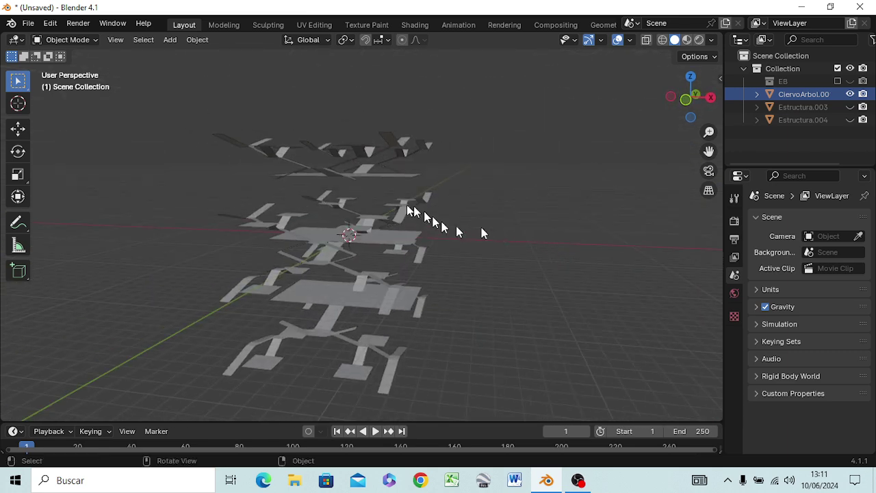
middle_drag(397, 196, 290, 198)
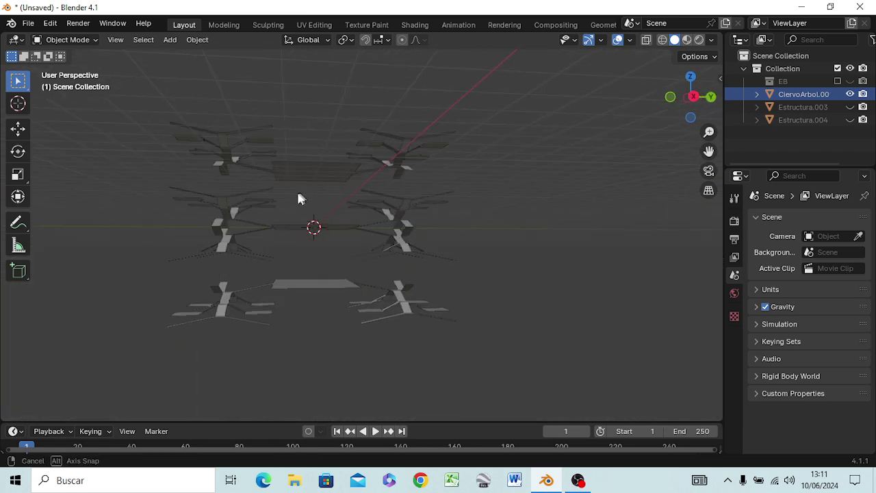
click(849, 95)
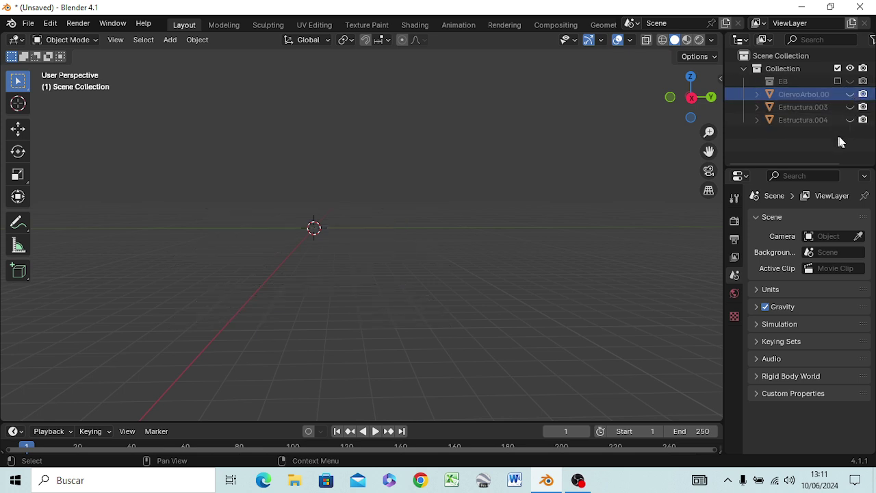
click(849, 107)
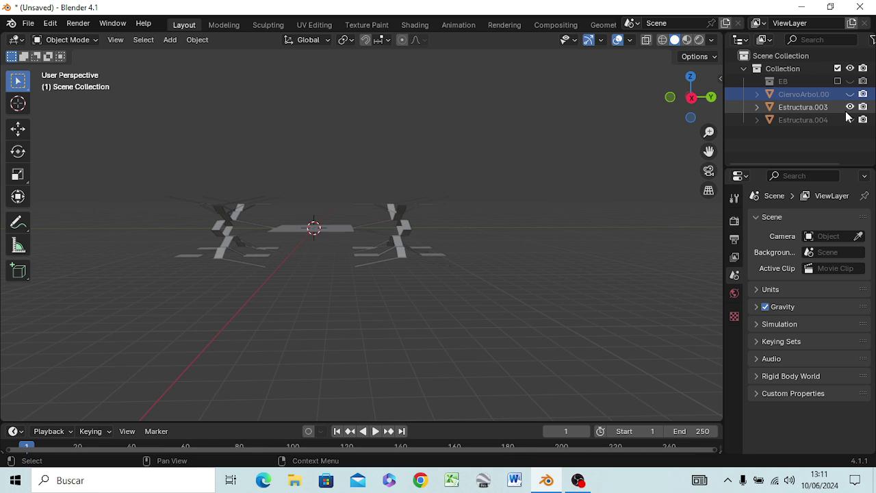
click(851, 108)
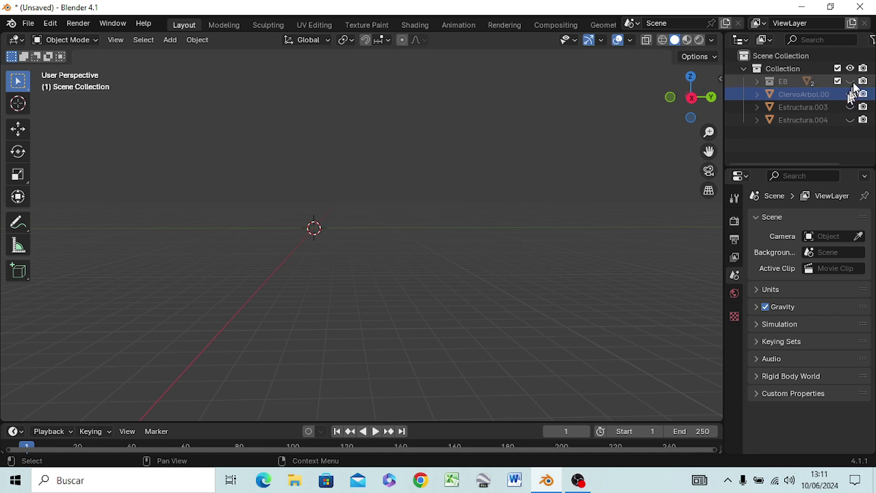
click(850, 94)
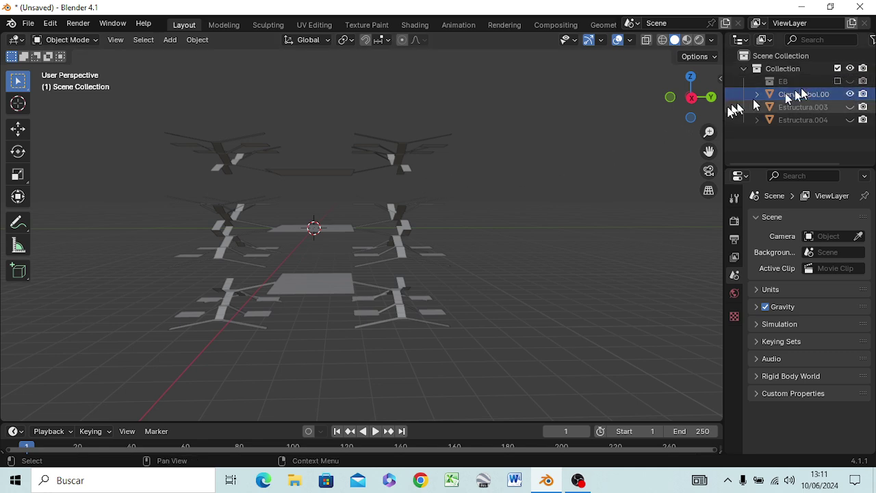
mouse_move(438, 205)
middle_down()
mouse_move(470, 218)
mouse_move(598, 192)
mouse_move(626, 206)
mouse_move(630, 241)
mouse_move(692, 221)
mouse_move(700, 195)
mouse_move(712, 240)
mouse_move(701, 265)
mouse_move(600, 266)
mouse_move(598, 208)
mouse_move(682, 219)
middle_up()
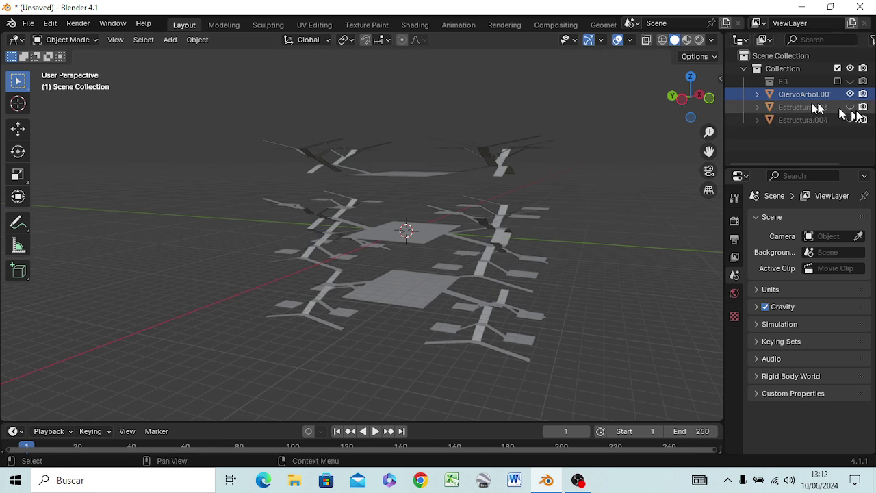
drag(850, 118, 849, 95)
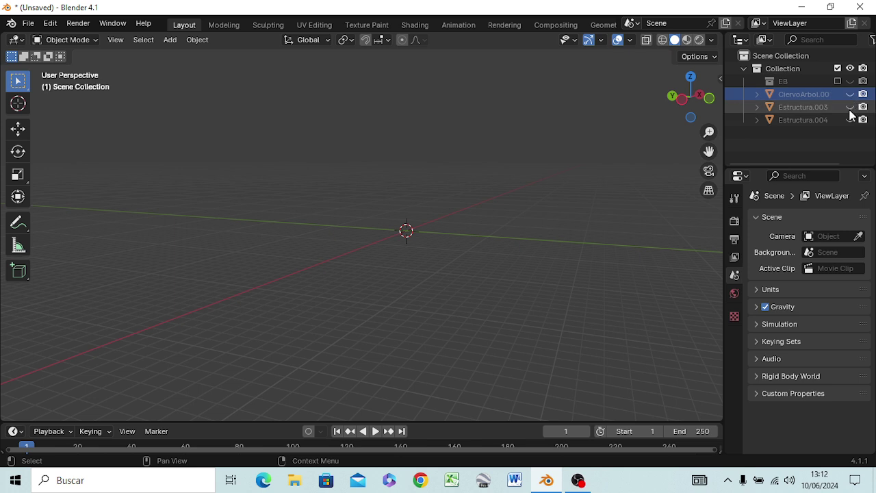
click(850, 107)
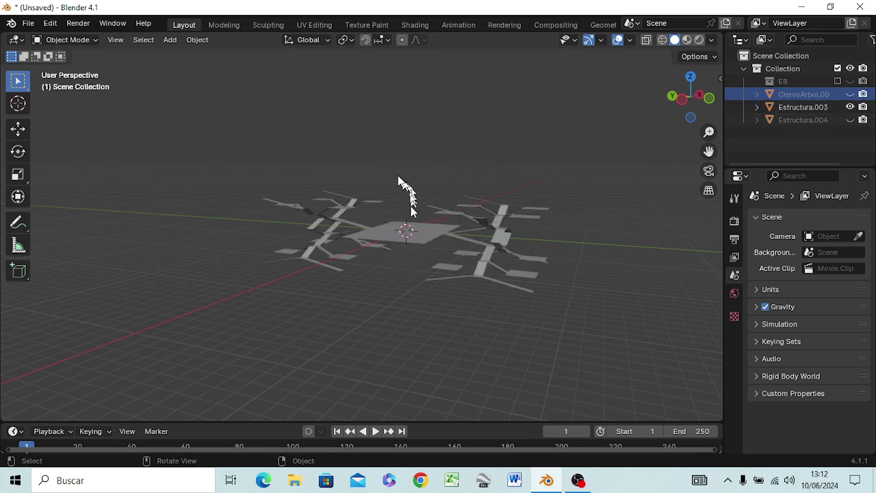
Inspect Estructura.003 in Edit Mode, then hide it and show CiervoArbol.001 instead
click(365, 215)
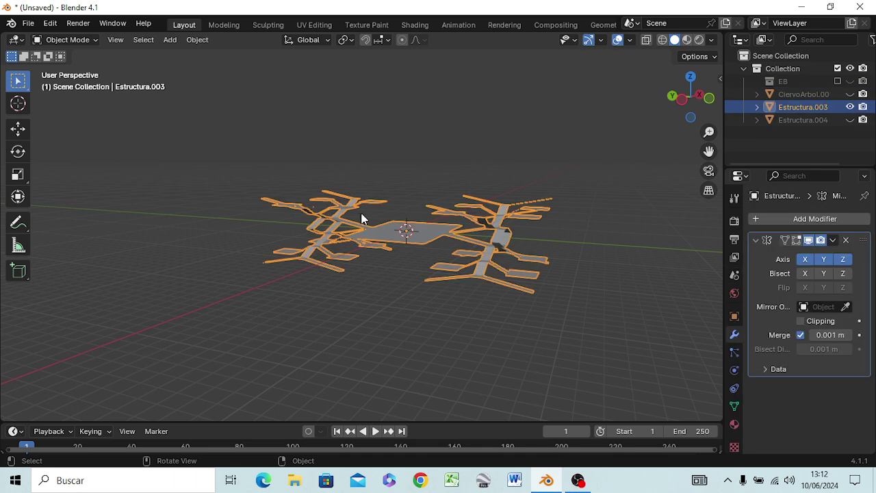
key(Tab)
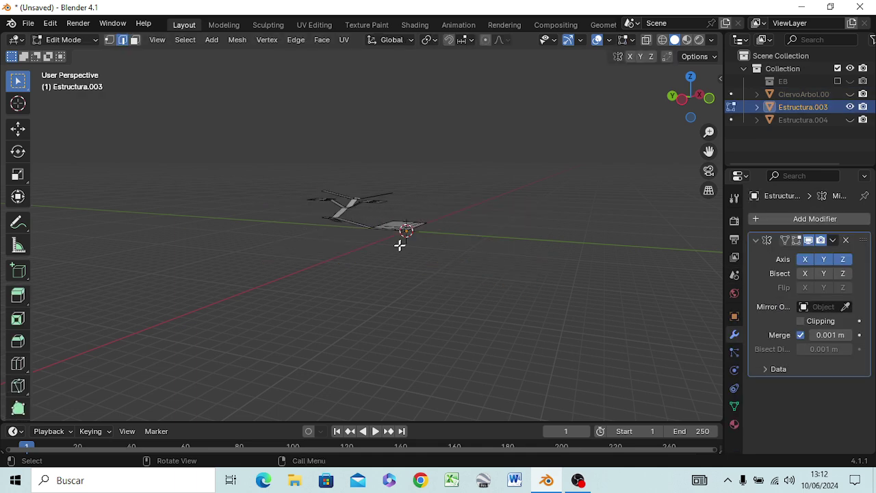
mouse_move(403, 248)
middle_down()
mouse_move(421, 301)
mouse_move(430, 254)
middle_up()
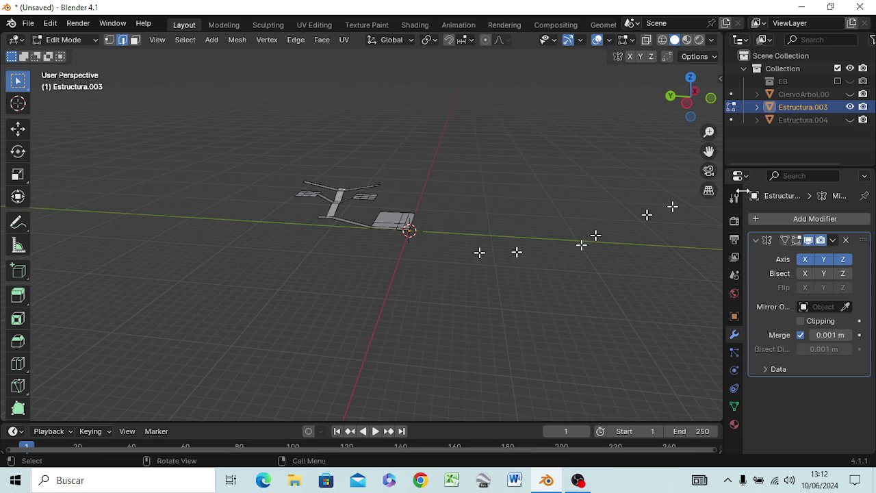
key(Tab)
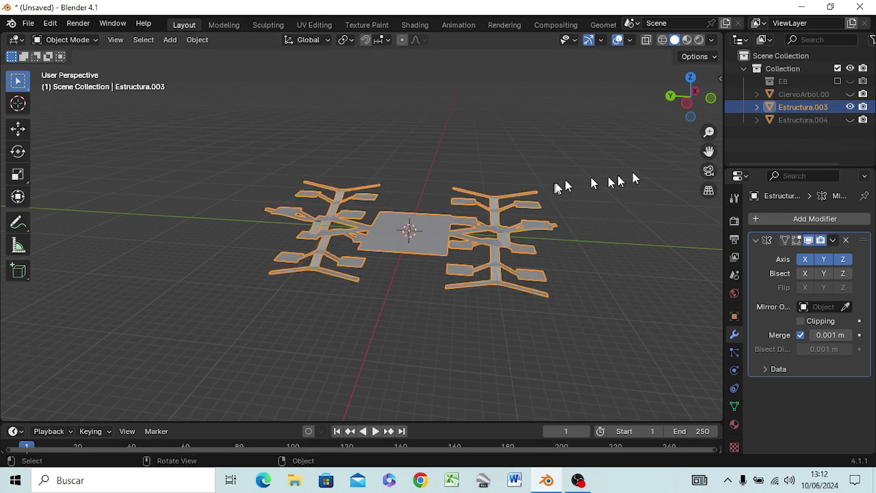
click(849, 107)
click(849, 93)
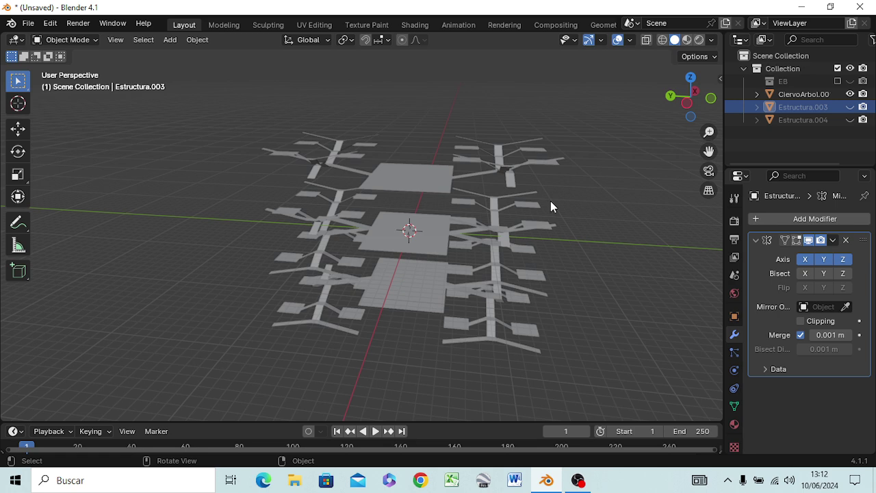
Edit CiervoArbol.001's mesh and switch to Front Orthographic view with numpad 1
click(410, 245)
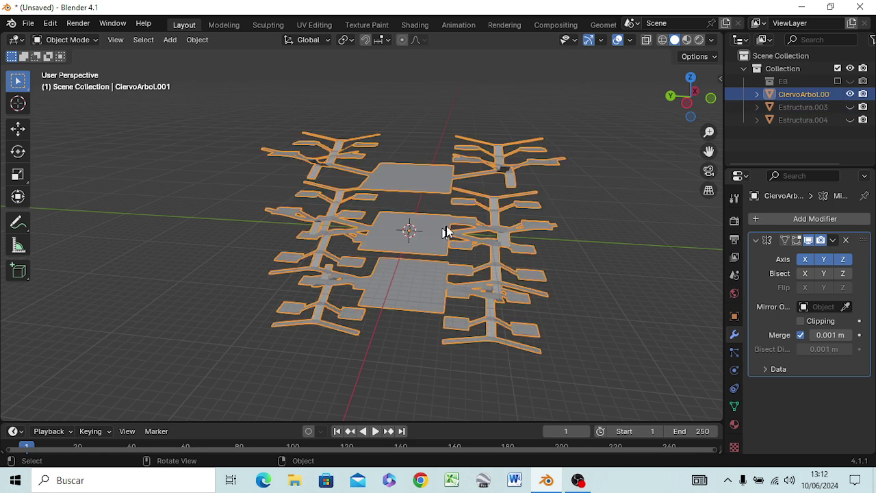
key(Tab)
middle_drag(367, 233, 313, 195)
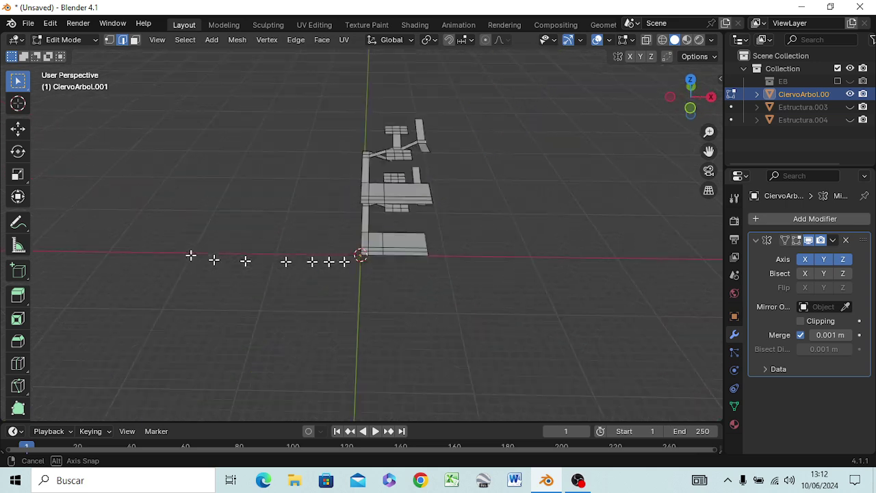
middle_drag(313, 195, 453, 201)
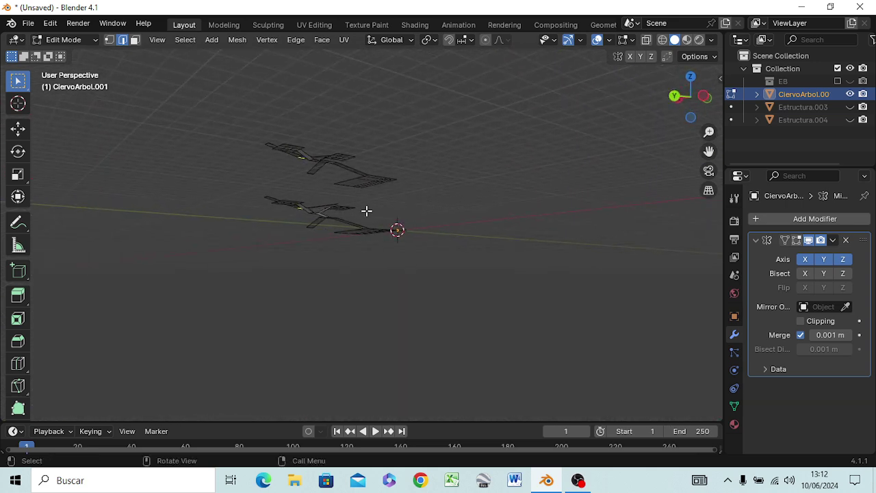
middle_drag(366, 211, 388, 182)
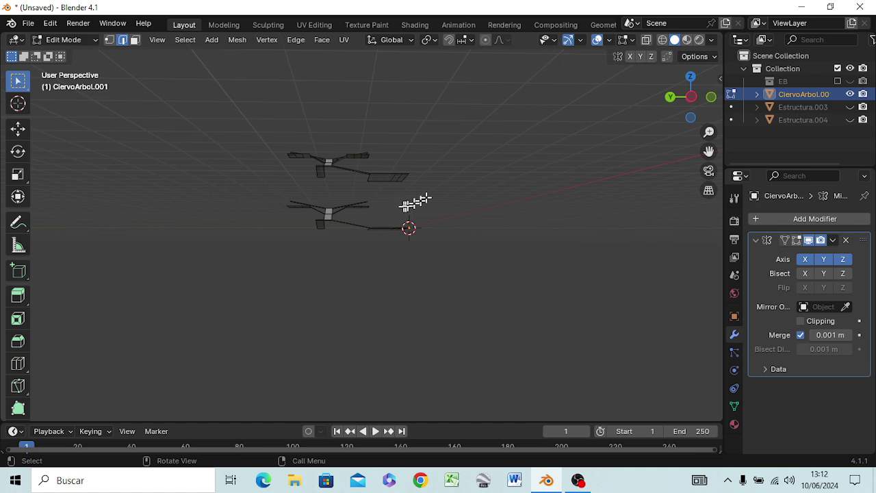
mouse_move(400, 198)
middle_down()
mouse_move(280, 272)
mouse_move(267, 248)
mouse_move(307, 211)
mouse_move(667, 214)
mouse_move(650, 254)
mouse_move(684, 249)
mouse_move(518, 295)
mouse_move(567, 221)
mouse_move(663, 215)
mouse_move(688, 228)
mouse_move(482, 226)
middle_up()
scroll(455, 234, up, 2)
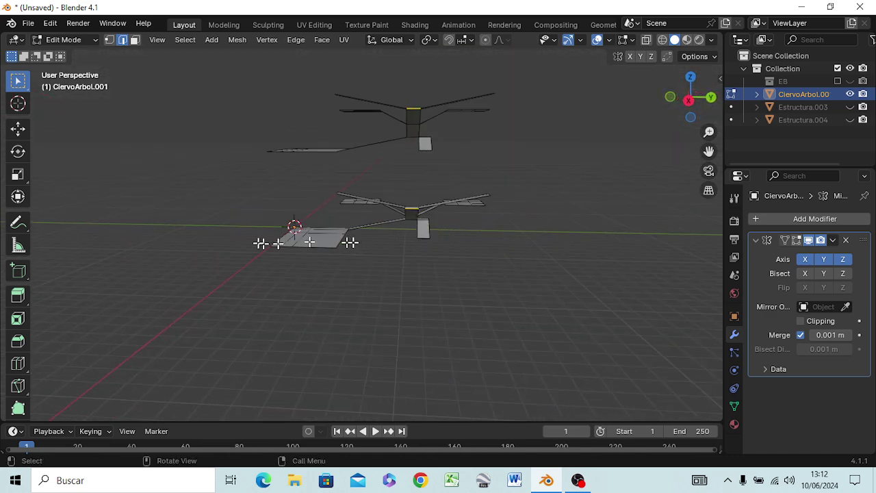
key(KP_1)
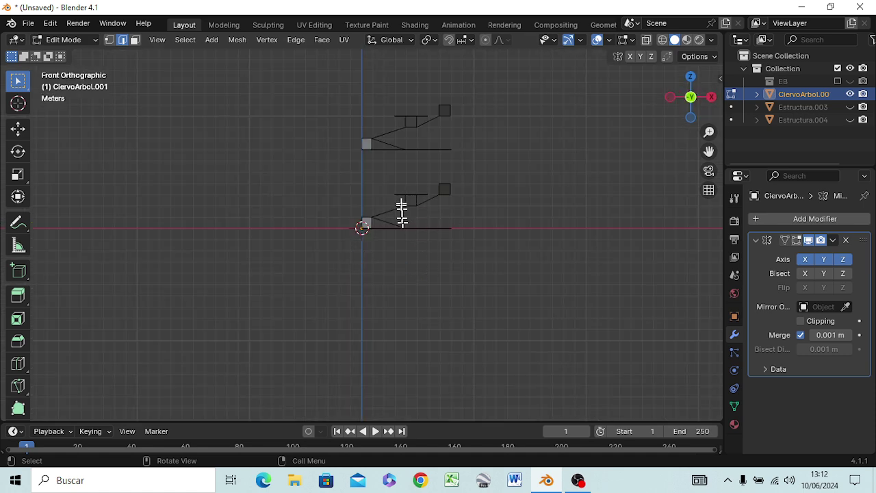
Enable CiervoArbol.001's Mirror Edit Mode display and orbit over the mirrored floor plans
click(796, 241)
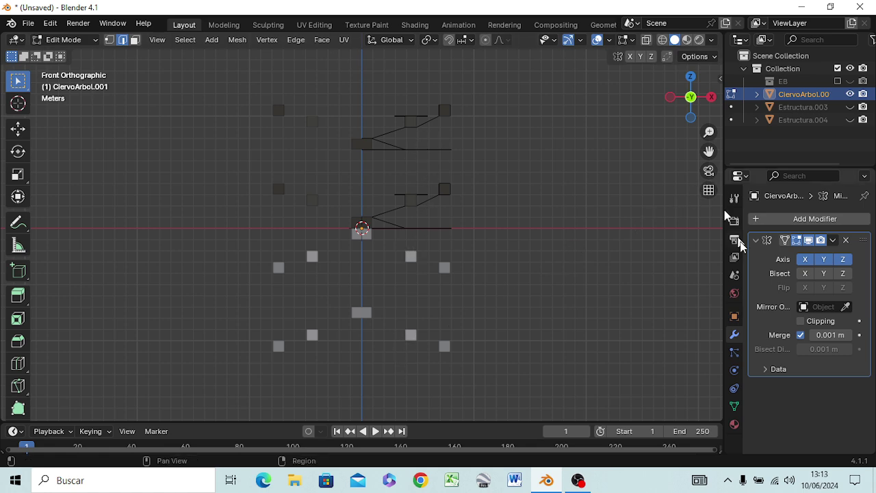
mouse_move(627, 269)
middle_down()
mouse_move(621, 282)
mouse_move(524, 256)
mouse_move(497, 280)
mouse_move(531, 293)
mouse_move(601, 258)
mouse_move(706, 253)
mouse_move(665, 287)
mouse_move(434, 287)
mouse_move(465, 221)
mouse_move(527, 205)
mouse_move(531, 249)
mouse_move(474, 297)
mouse_move(340, 301)
mouse_move(433, 258)
mouse_move(551, 252)
mouse_move(551, 296)
mouse_move(518, 312)
mouse_move(479, 319)
mouse_move(457, 294)
mouse_move(460, 280)
middle_up()
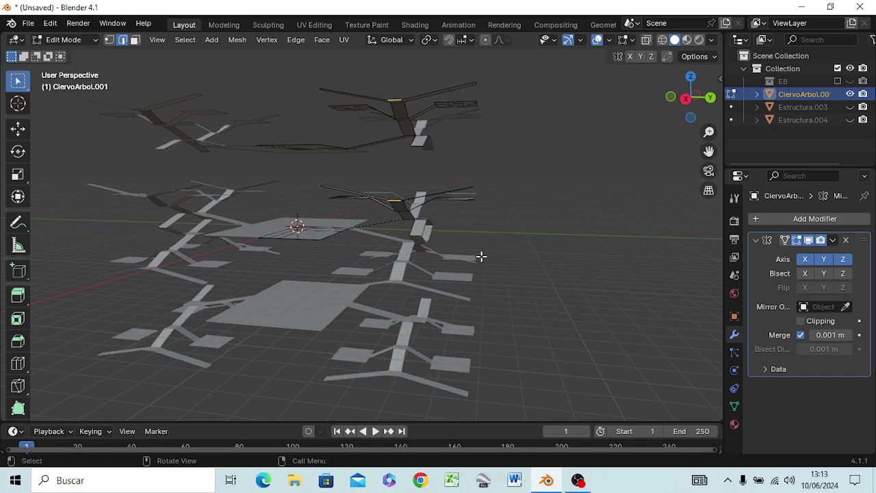
mouse_move(484, 251)
middle_down()
mouse_move(629, 319)
mouse_move(637, 289)
mouse_move(520, 281)
mouse_move(504, 270)
mouse_move(510, 264)
middle_up()
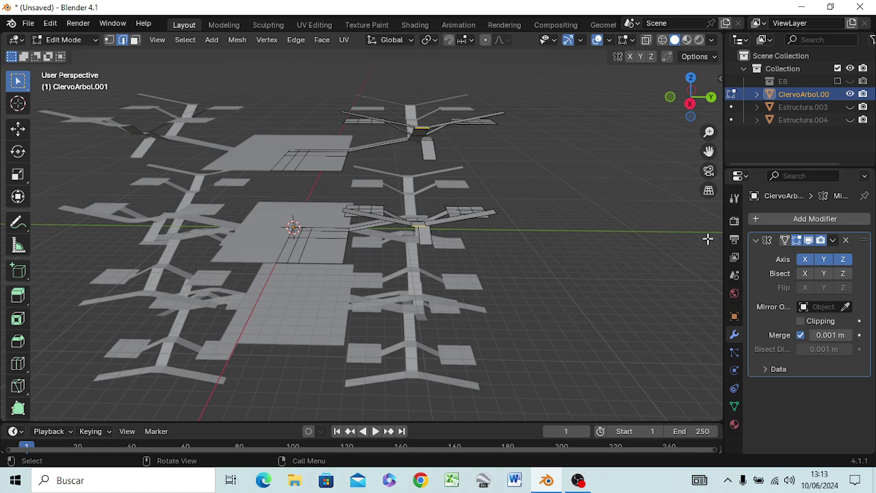
mouse_move(559, 232)
middle_down()
mouse_move(5, 307)
mouse_move(717, 297)
middle_up()
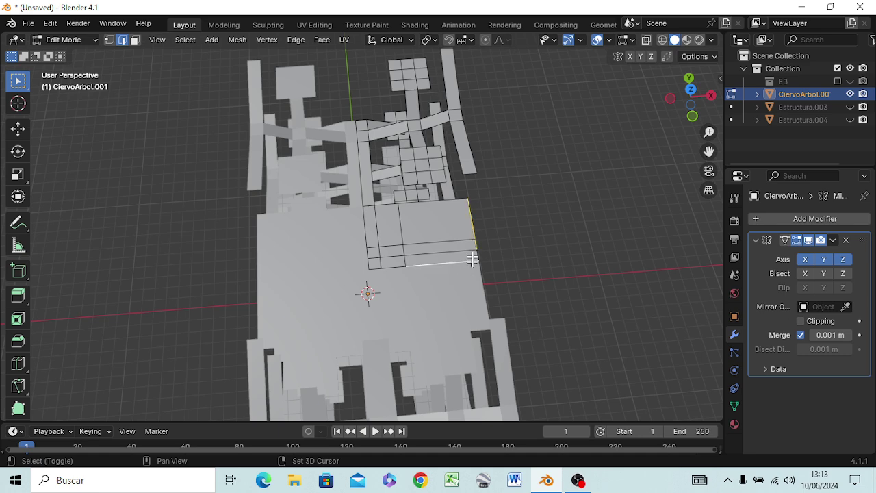
Select the central slab's right edge and move it -3 m along X
scroll(487, 259, up, 5)
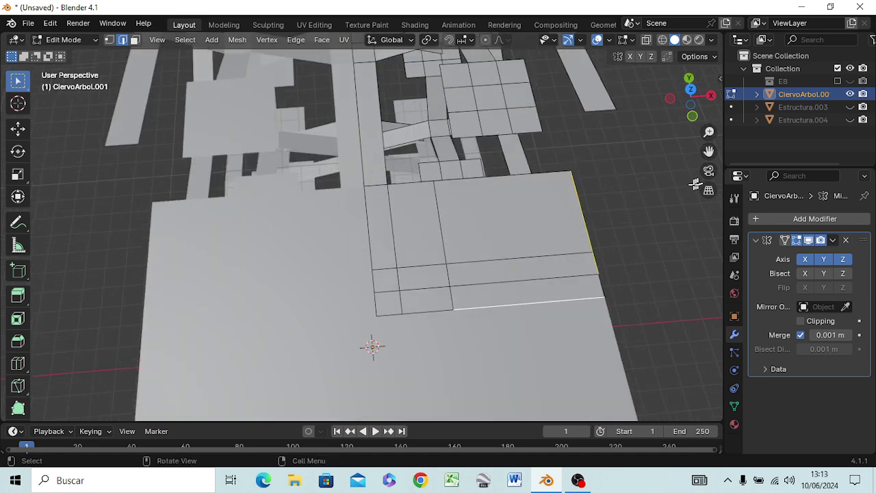
click(676, 190)
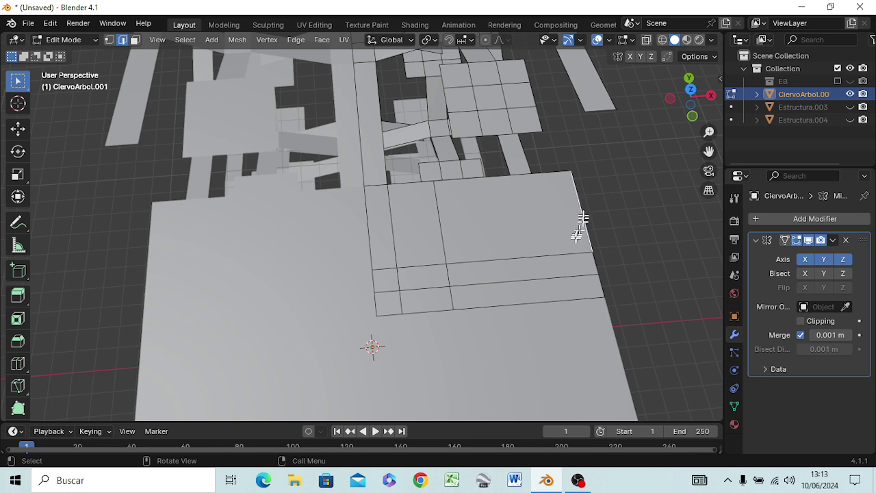
shift+click(598, 284)
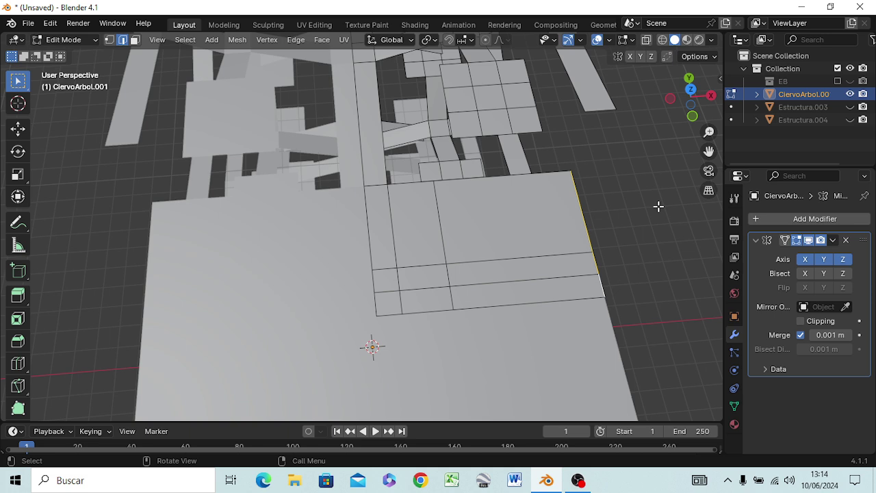
key(g)
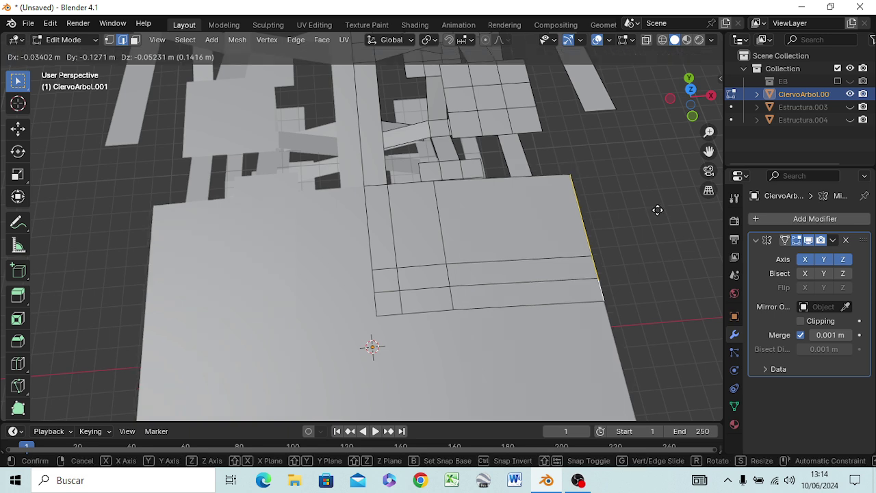
key(x)
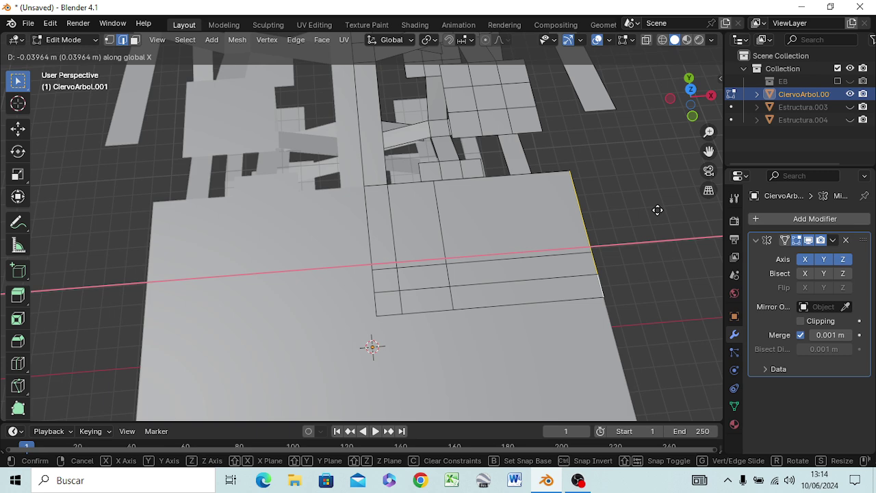
text(-3)
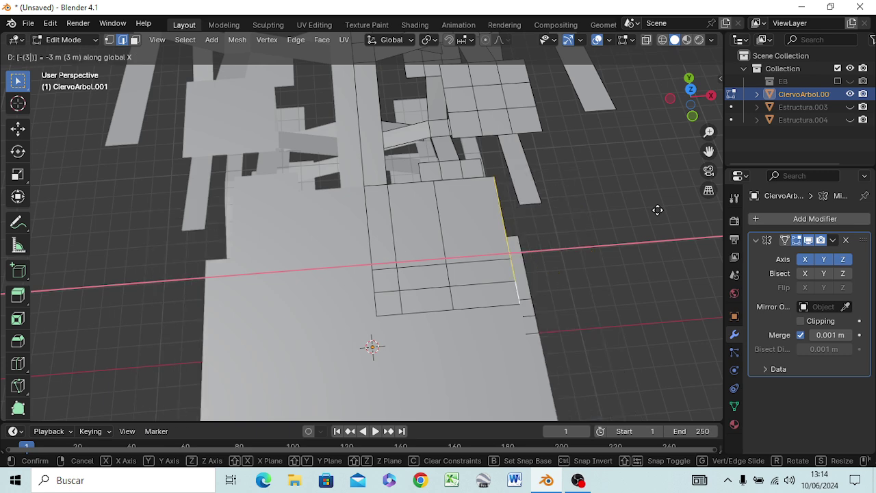
key(Return)
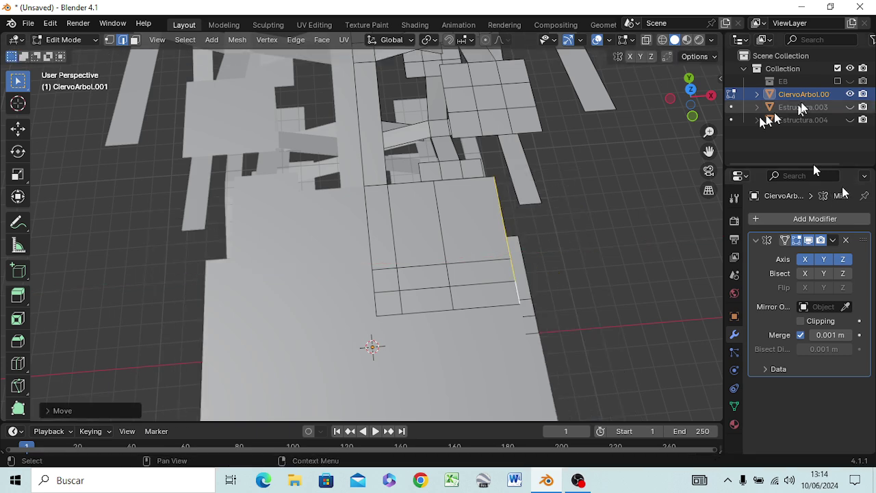
Orbit to check the narrowed slab, then return to Object Mode
mouse_move(557, 268)
middle_down()
mouse_move(572, 311)
mouse_move(559, 317)
mouse_move(504, 226)
mouse_move(500, 187)
mouse_move(456, 274)
mouse_move(500, 244)
mouse_move(650, 303)
mouse_move(504, 319)
mouse_move(387, 255)
mouse_move(318, 249)
mouse_move(293, 279)
mouse_move(391, 289)
mouse_move(442, 281)
mouse_move(475, 313)
mouse_move(500, 365)
mouse_move(568, 369)
mouse_move(642, 373)
mouse_move(676, 260)
mouse_move(702, 304)
mouse_move(629, 329)
mouse_move(487, 328)
mouse_move(602, 312)
middle_up()
scroll(519, 228, down, 3)
right_click(629, 312)
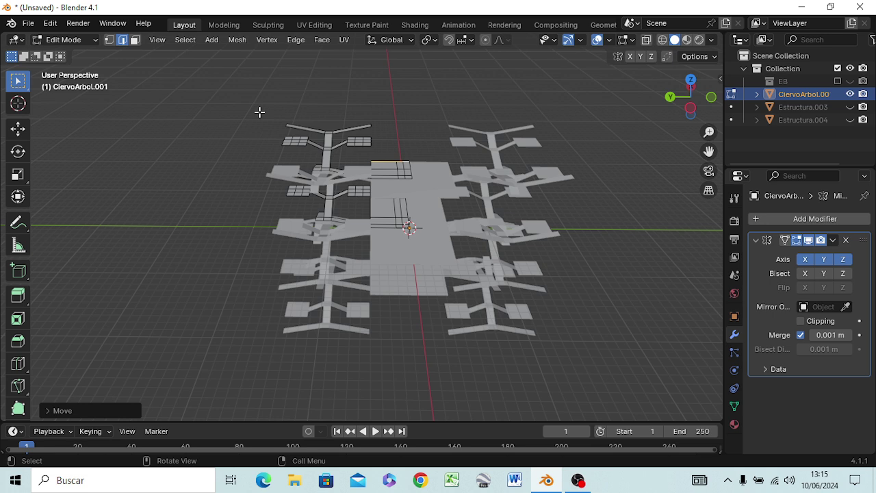
key(Tab)
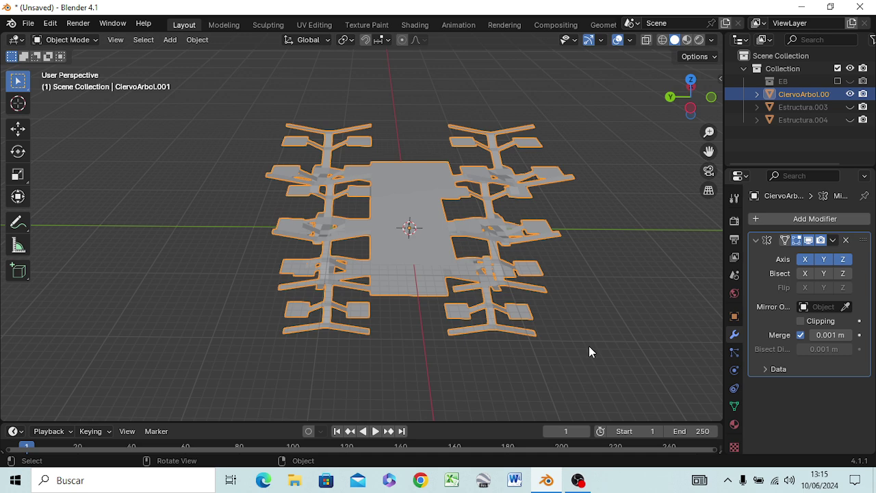
Inspect the stacked floors from the front and in perspective, leaving the Mirror modifier unapplied
key(KP_1)
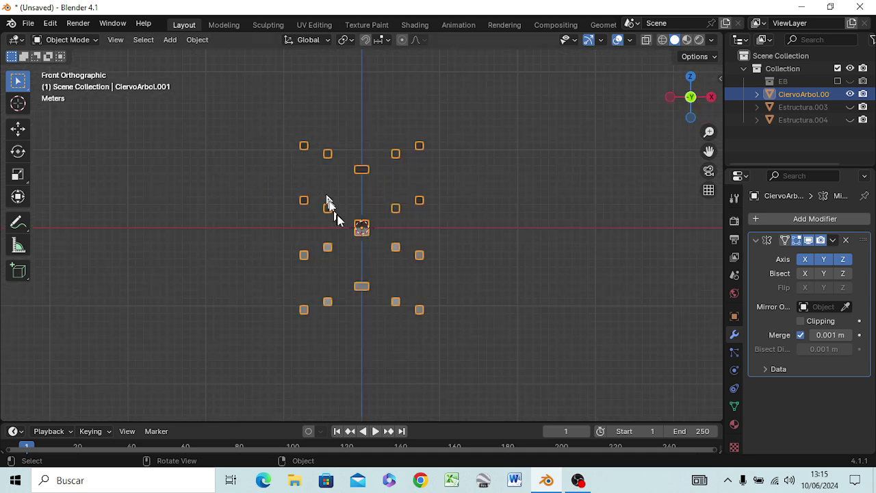
mouse_move(338, 215)
middle_down()
mouse_move(439, 223)
mouse_move(352, 239)
middle_up()
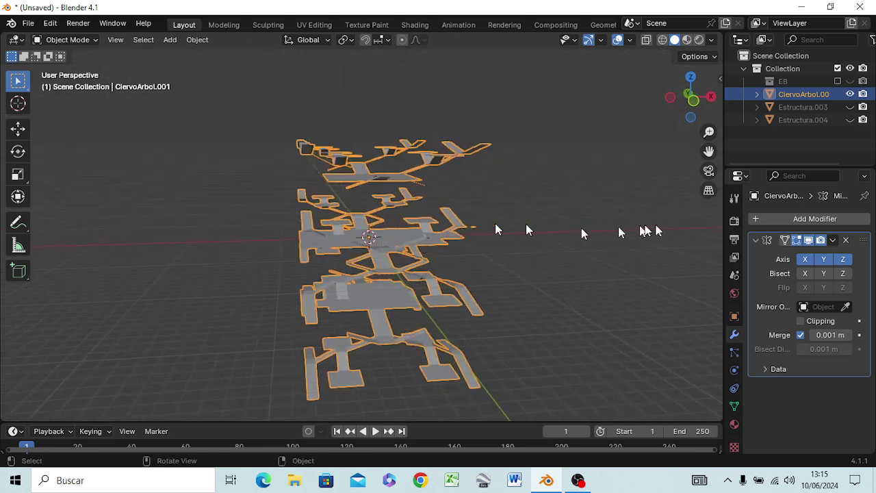
click(832, 239)
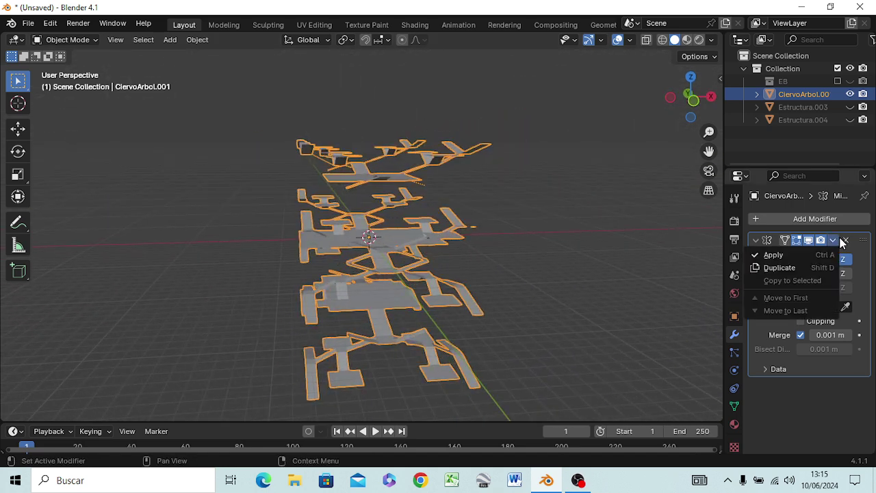
click(627, 216)
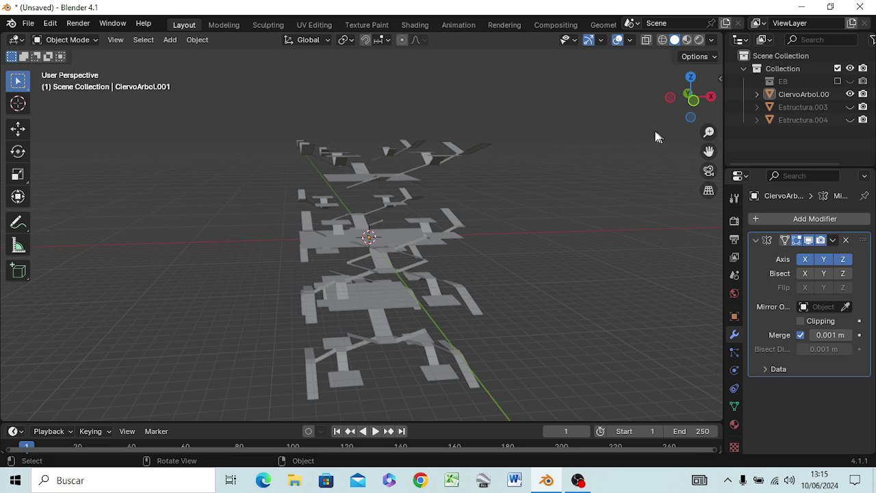
Copy the floor-plate object and paste the copy into Collection
right_click(800, 96)
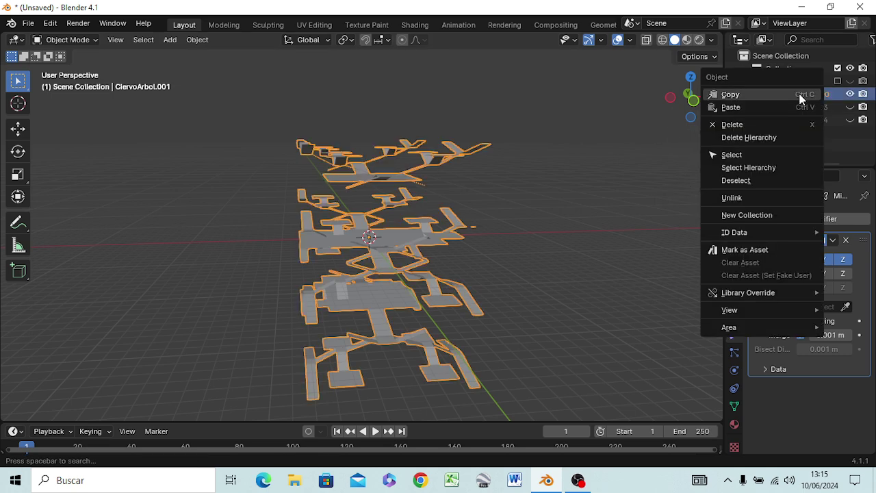
click(758, 97)
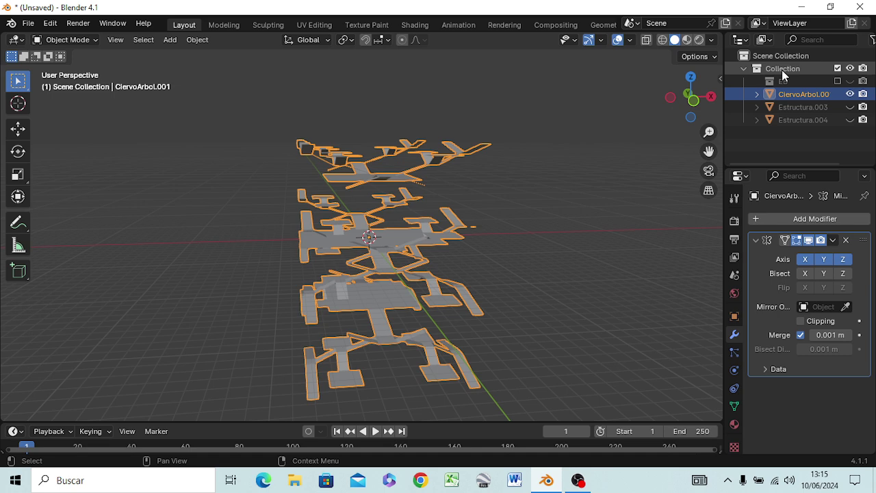
right_click(781, 70)
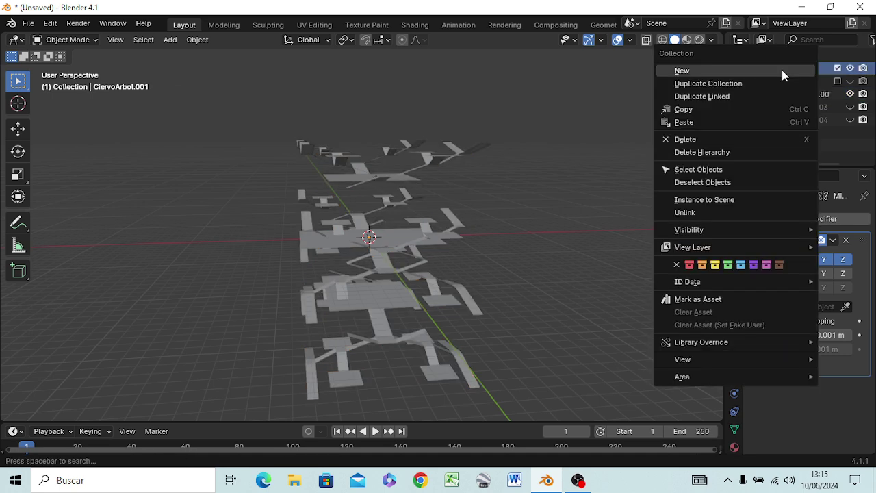
click(693, 123)
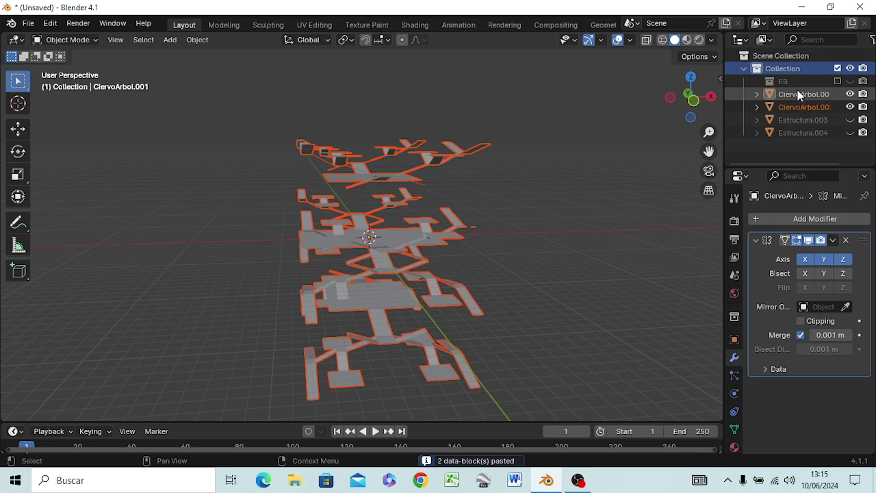
Rename the pasted copy CiervoArbol.002 to CA3pisos
drag(793, 94, 783, 83)
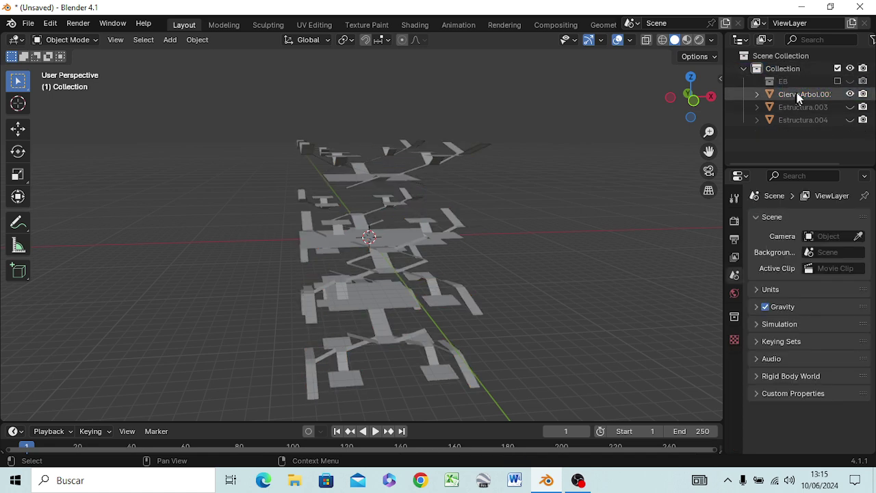
click(798, 97)
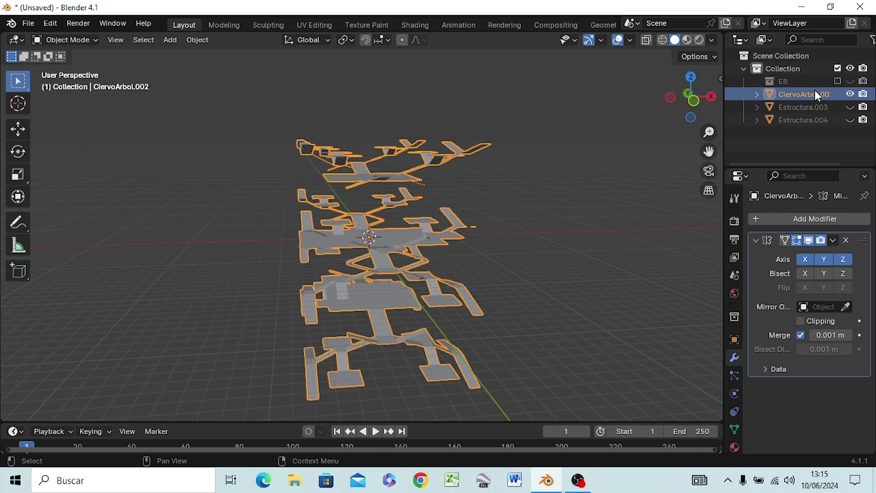
double_click(814, 91)
click(826, 93)
key(BackSpace)
key(BackSpace)
key(BackSpace)
key(BackSpace)
key(BackSpace)
key(BackSpace)
key(BackSpace)
key(BackSpace)
key(BackSpace)
key(BackSpace)
key(BackSpace)
text(A3pi)
text(sos)
key(Return)
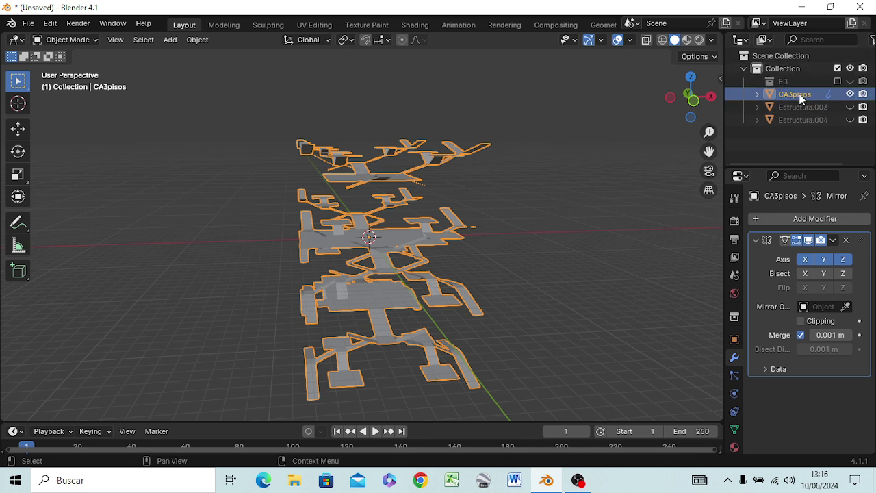
Apply CA3pisos's Mirror modifier, then deselect and orbit to view the real geometry
click(832, 243)
click(773, 254)
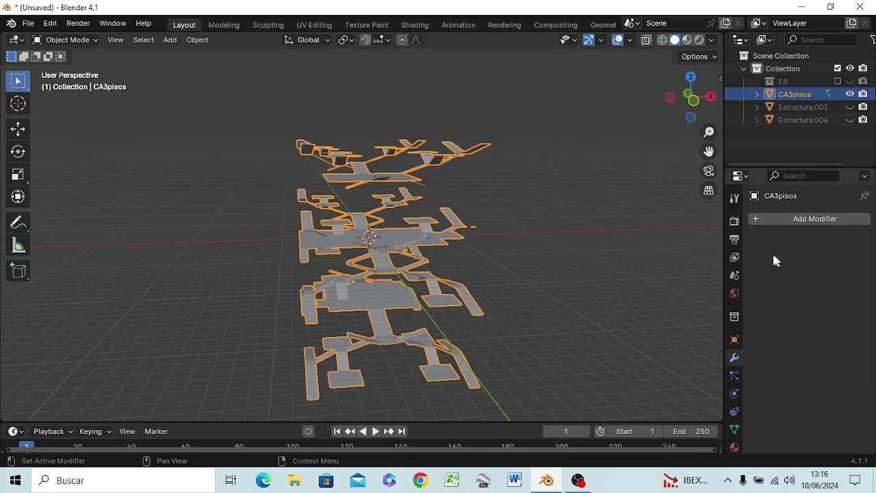
click(554, 264)
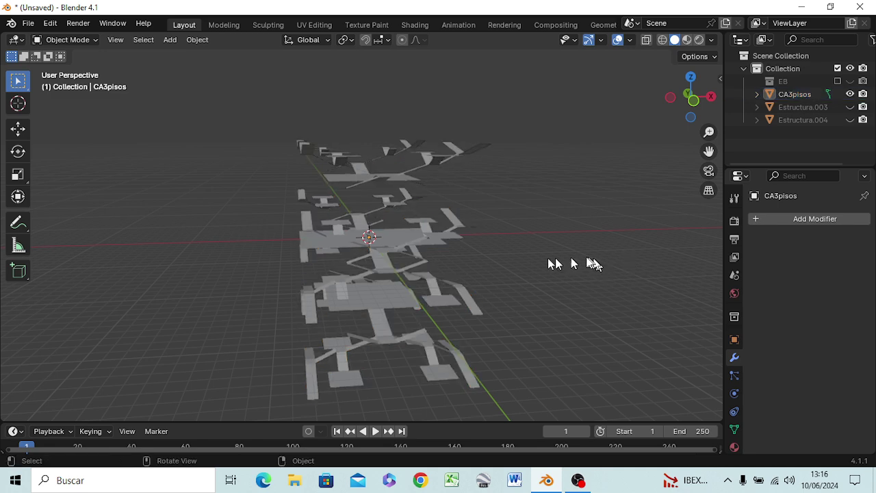
mouse_move(517, 250)
middle_down()
mouse_move(583, 233)
mouse_move(592, 245)
middle_up()
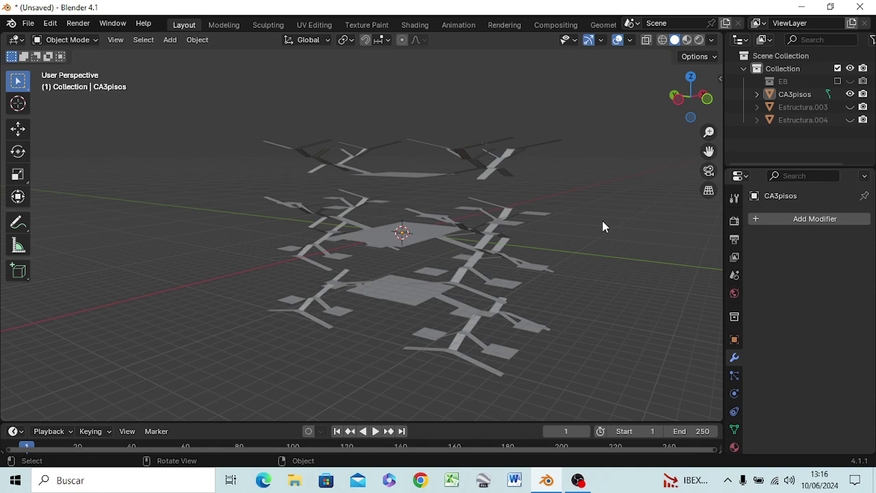
Enter Edit Mode on CA3pisos and select the whole mesh
key(Tab)
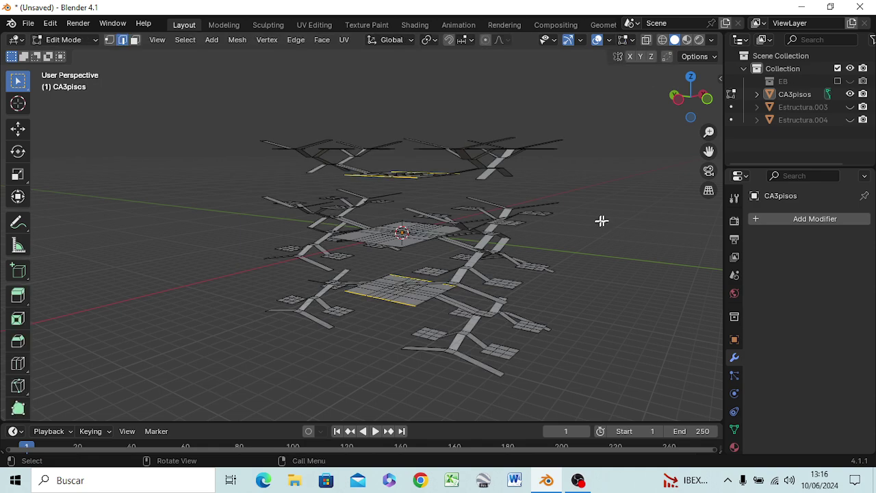
mouse_move(563, 248)
middle_down()
mouse_move(612, 294)
mouse_move(619, 211)
mouse_move(430, 209)
mouse_move(351, 219)
mouse_move(543, 294)
mouse_move(602, 236)
mouse_move(483, 264)
mouse_move(438, 246)
mouse_move(455, 233)
middle_up()
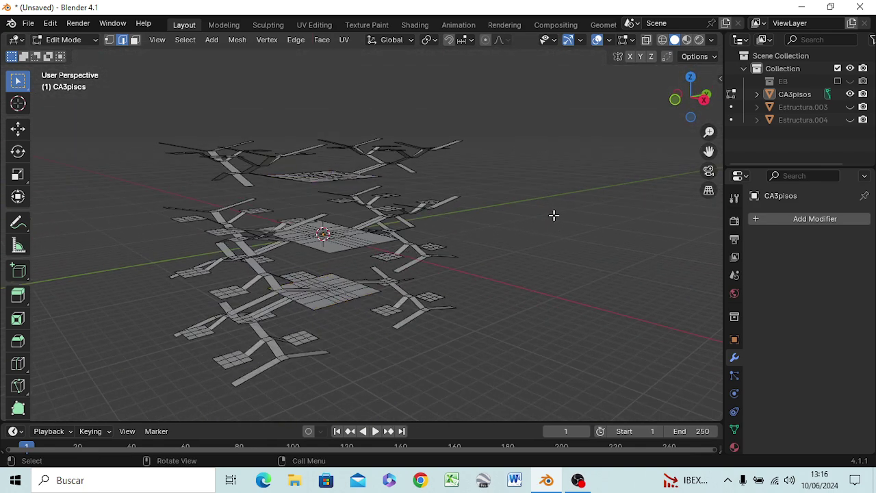
key(a)
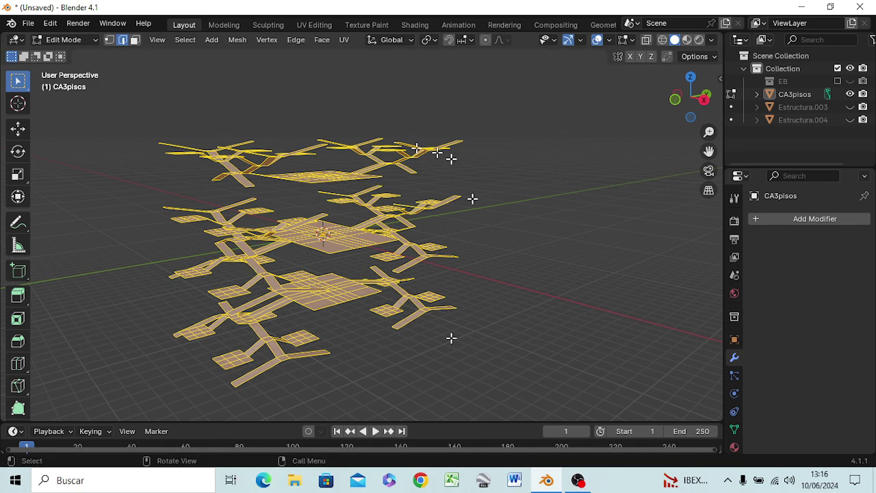
mouse_move(400, 279)
middle_down()
mouse_move(527, 289)
mouse_move(664, 256)
mouse_move(587, 303)
mouse_move(461, 348)
mouse_move(418, 329)
mouse_move(429, 266)
mouse_move(449, 235)
mouse_move(456, 253)
mouse_move(431, 293)
mouse_move(354, 313)
mouse_move(370, 307)
middle_up()
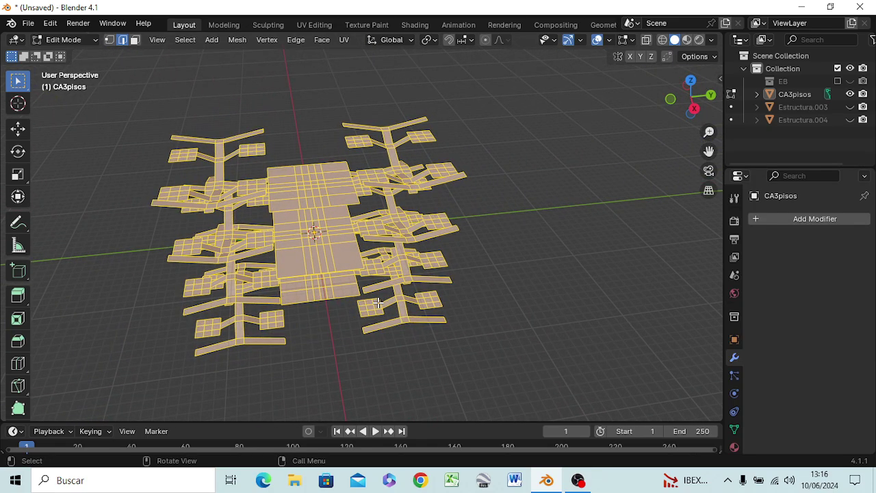
View the floors in front orthographic and box-select the top plate, then clear the selection
key(KP_1)
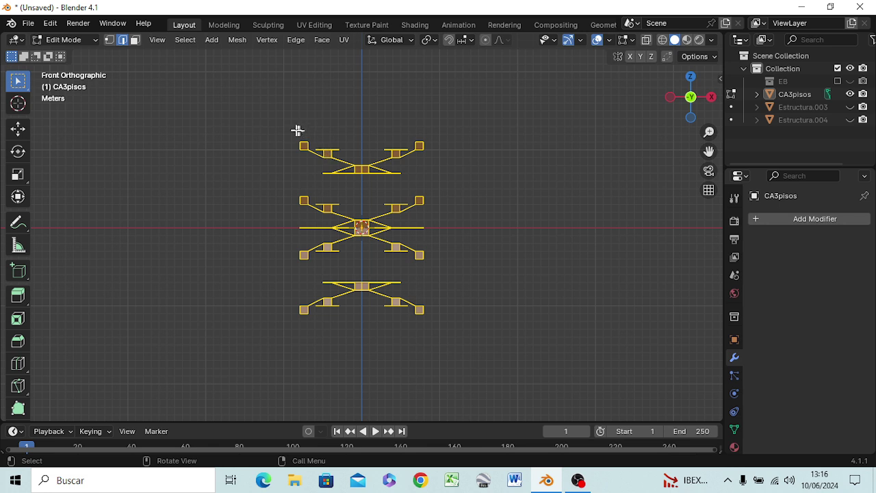
drag(277, 126, 451, 183)
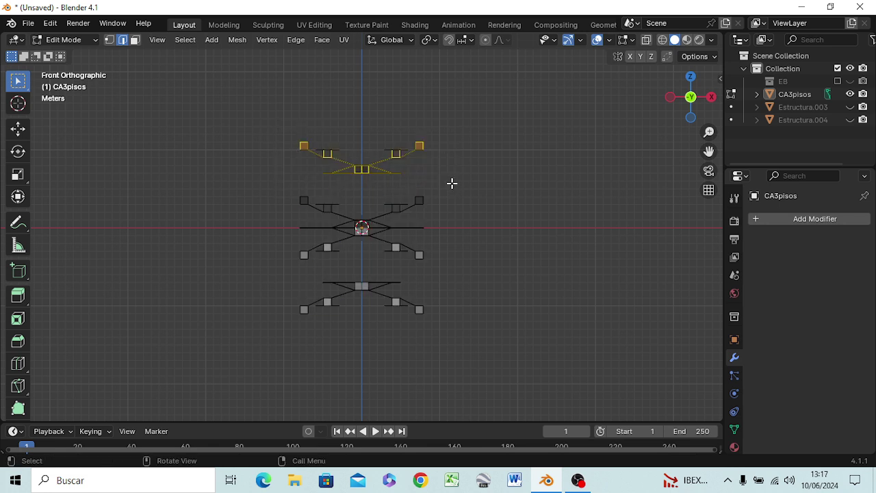
mouse_move(454, 183)
middle_down()
mouse_move(412, 239)
mouse_move(452, 239)
mouse_move(465, 202)
mouse_move(509, 175)
mouse_move(466, 178)
middle_up()
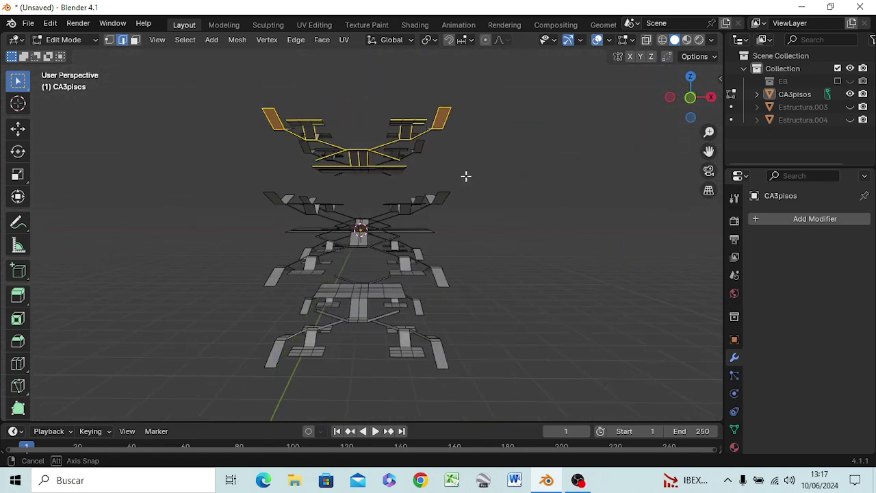
click(530, 163)
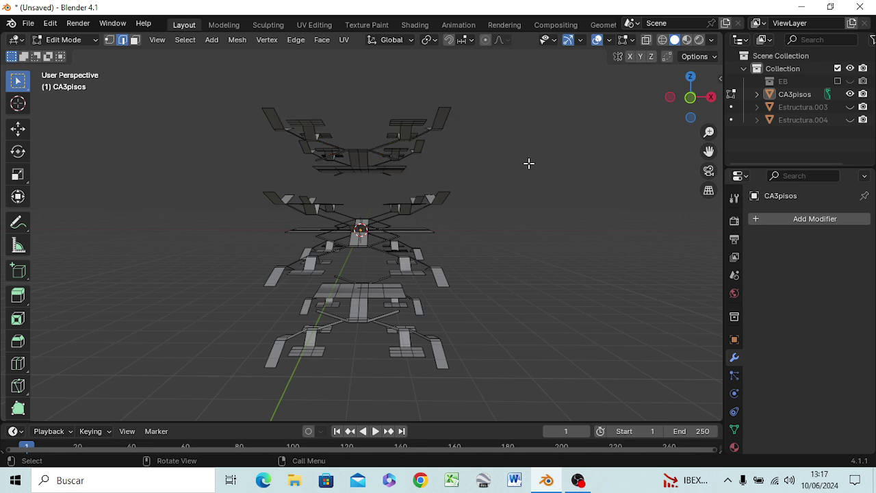
key(KP_1)
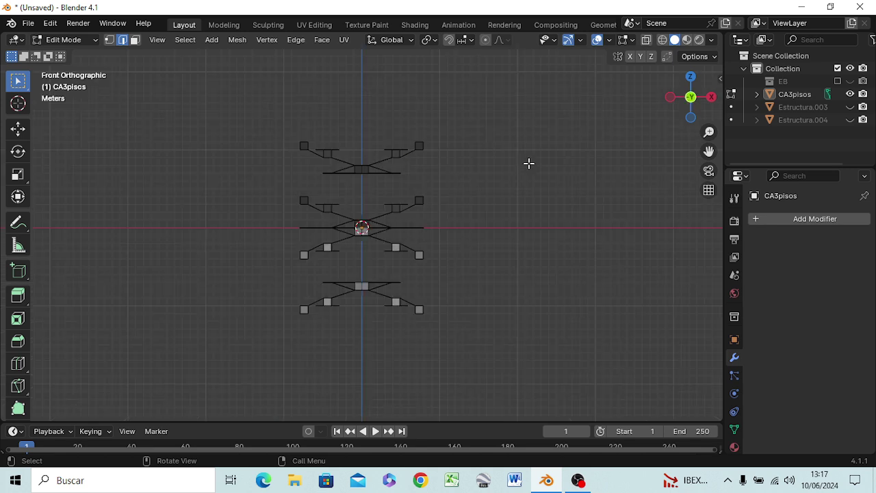
key(z)
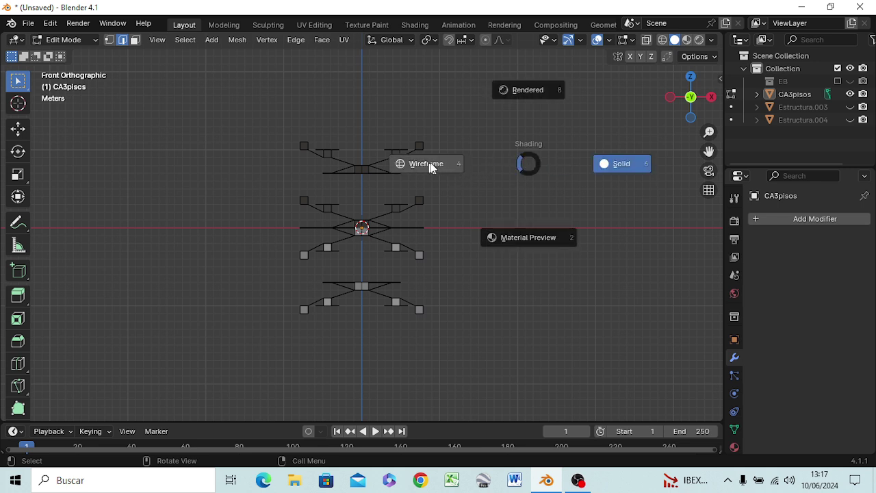
Switch to wireframe shading and box-select the top and bottom floor plates
click(433, 164)
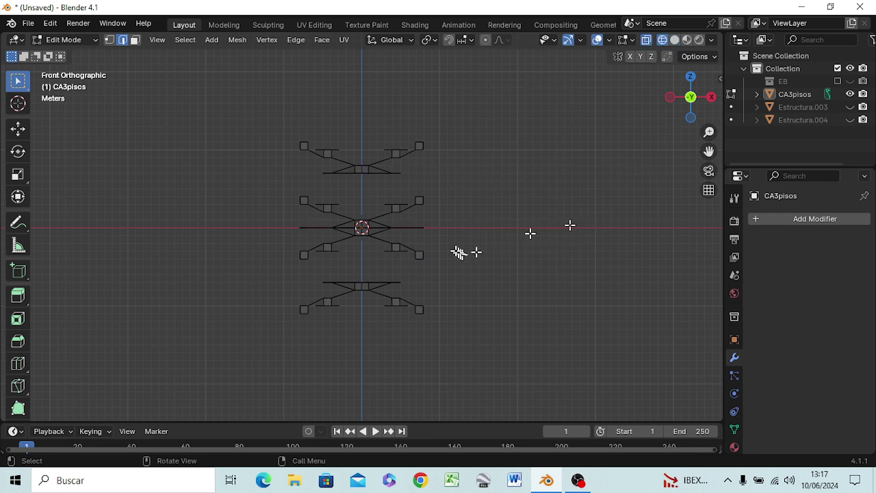
key(b)
drag(282, 116, 451, 181)
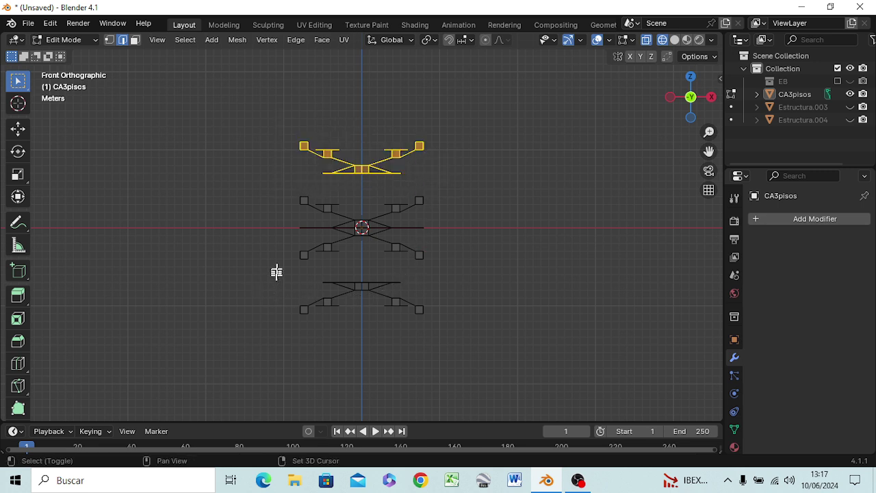
key(b)
drag(276, 268, 455, 346)
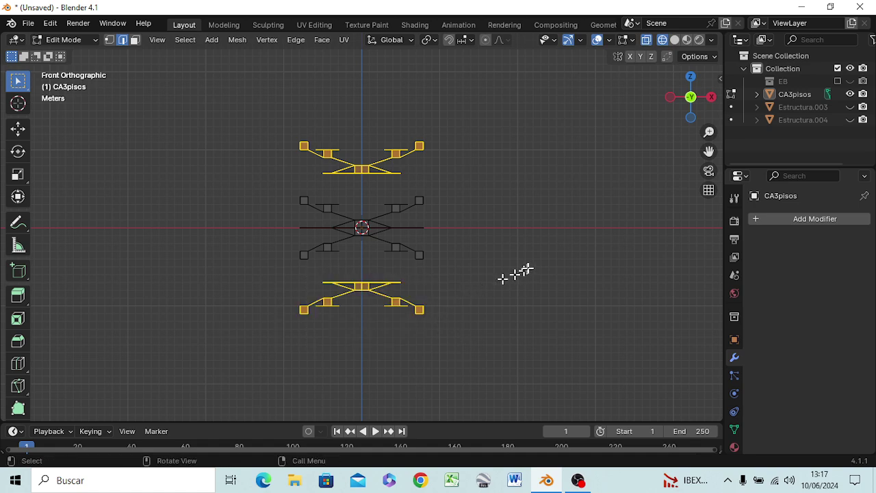
mouse_move(518, 267)
middle_down()
mouse_move(451, 301)
mouse_move(495, 284)
middle_up()
Rotate the selected top and bottom plates 90° about the Z axis, then deselect them
key(r)
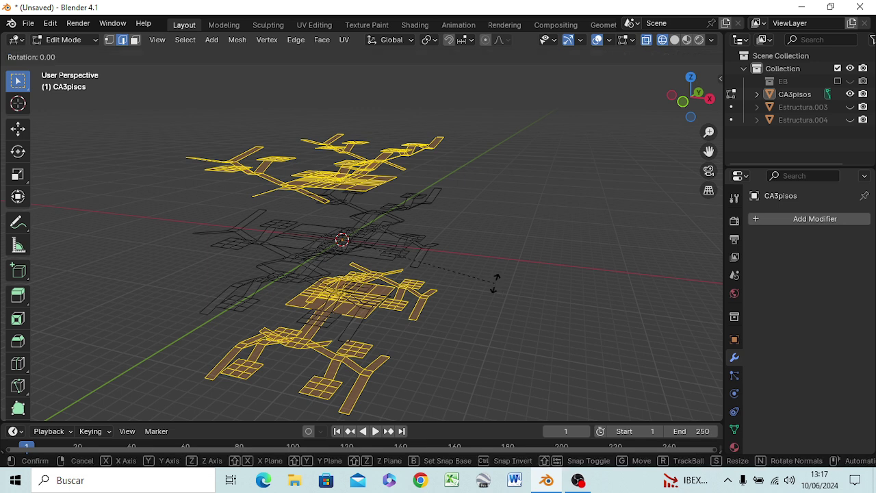
key(z)
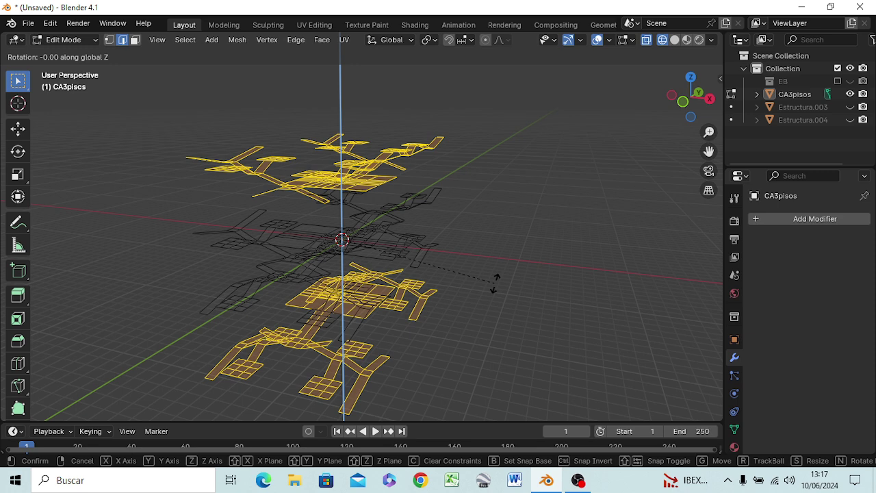
text(90)
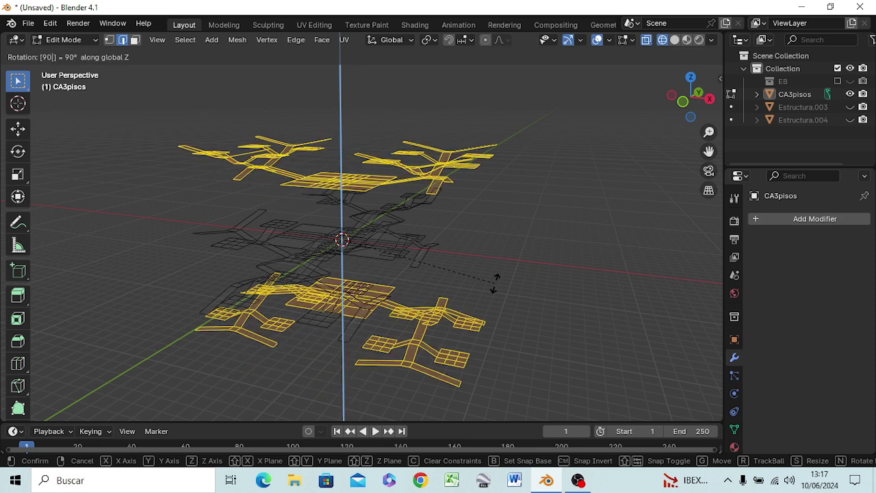
key(Return)
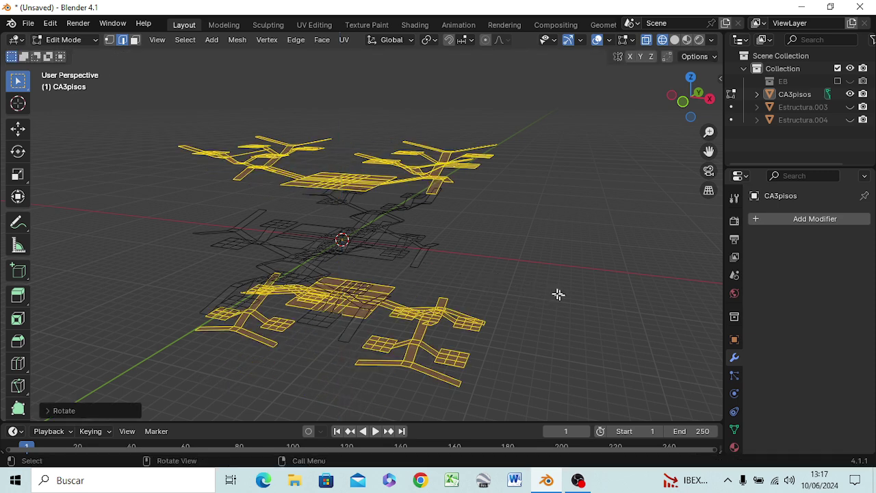
click(556, 293)
mouse_move(520, 308)
middle_down()
mouse_move(538, 313)
mouse_move(483, 316)
mouse_move(483, 291)
middle_up()
key(z)
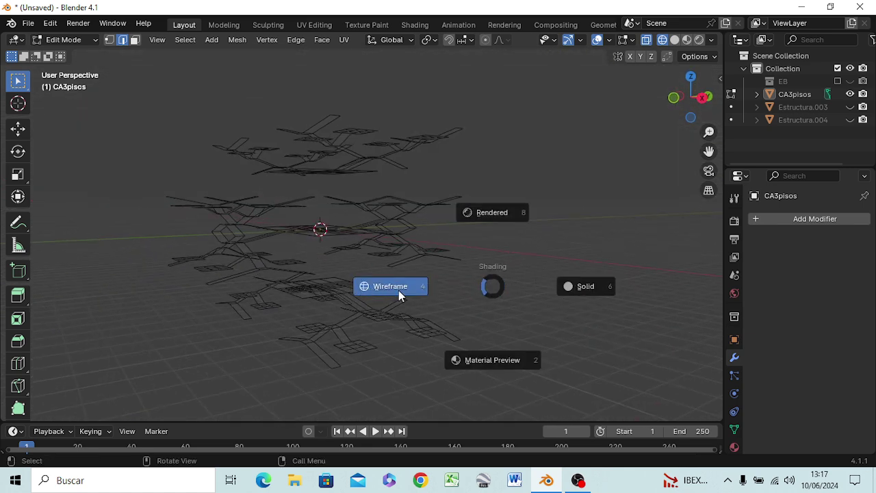
Return to solid shading, then orbit and zoom in on the crosswise plates from above
click(602, 288)
mouse_move(575, 289)
middle_down()
mouse_move(499, 362)
mouse_move(619, 373)
mouse_move(674, 314)
mouse_move(13, 381)
mouse_move(713, 372)
mouse_move(442, 382)
mouse_move(326, 362)
mouse_move(329, 274)
mouse_move(513, 347)
mouse_move(630, 362)
mouse_move(517, 354)
mouse_move(622, 346)
mouse_move(578, 322)
mouse_move(582, 342)
middle_up()
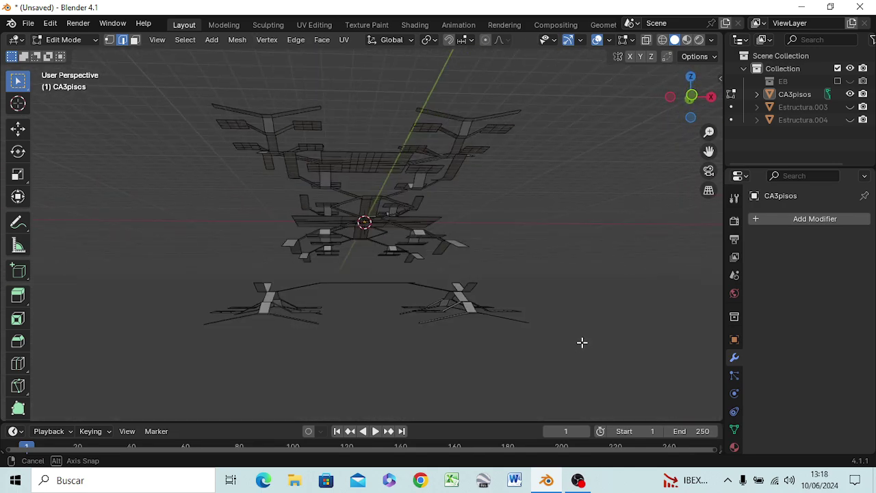
middle_drag(581, 342, 582, 347)
middle_drag(580, 340, 578, 347)
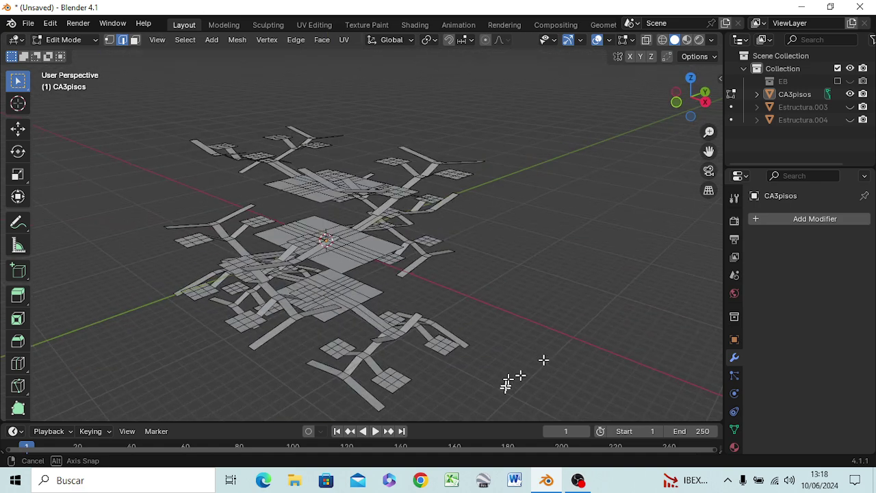
mouse_move(578, 346)
middle_down()
mouse_move(587, 365)
mouse_move(20, 335)
mouse_move(32, 285)
mouse_move(665, 276)
mouse_move(568, 276)
mouse_move(543, 348)
mouse_move(641, 372)
mouse_move(709, 342)
mouse_move(388, 362)
mouse_move(465, 364)
mouse_move(567, 335)
mouse_move(576, 361)
mouse_move(581, 354)
mouse_move(510, 367)
mouse_move(387, 363)
mouse_move(411, 371)
mouse_move(524, 340)
mouse_move(594, 349)
mouse_move(594, 315)
mouse_move(544, 336)
mouse_move(303, 295)
mouse_move(283, 322)
mouse_move(332, 344)
mouse_move(448, 349)
mouse_move(451, 324)
mouse_move(420, 297)
mouse_move(378, 313)
mouse_move(363, 358)
mouse_move(381, 266)
middle_up()
scroll(560, 307, up, 3)
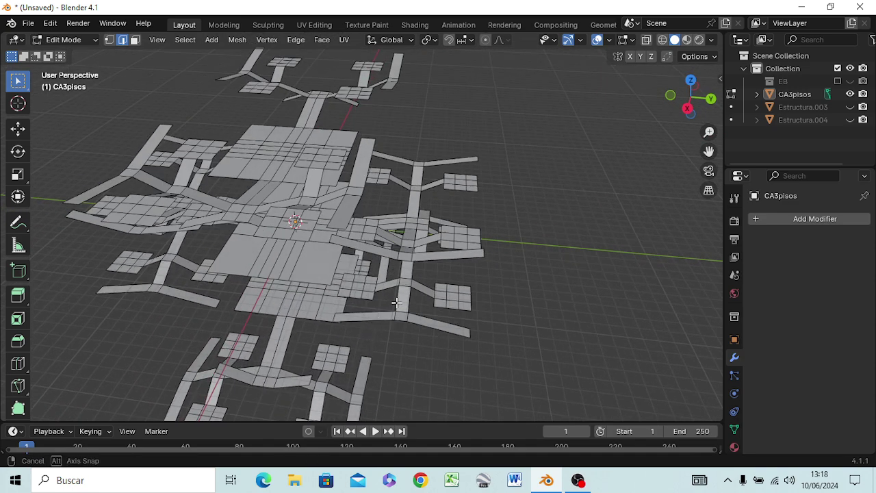
Switch to top orthographic view and frame the cross-shaped floor plan
key(Escape)
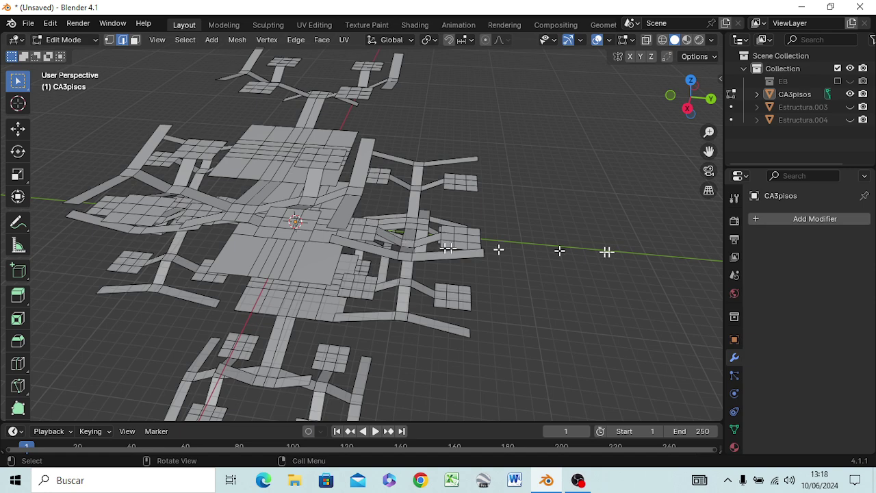
mouse_move(579, 245)
middle_down()
mouse_move(573, 318)
mouse_move(586, 368)
mouse_move(586, 348)
middle_up()
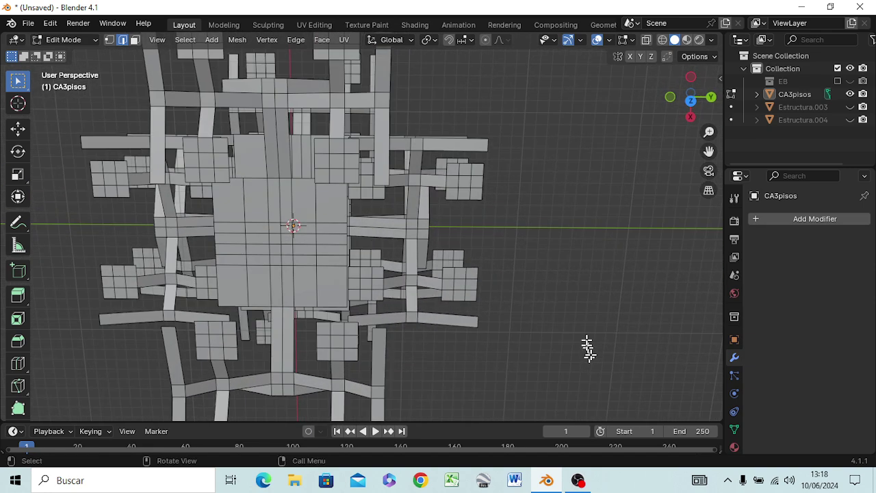
key(KP_7)
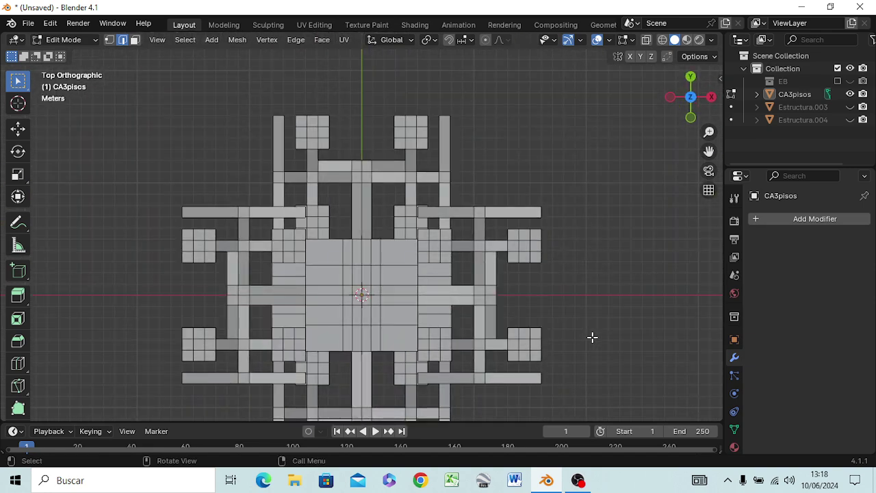
scroll(552, 255, down, 1)
scroll(552, 256, down, 1)
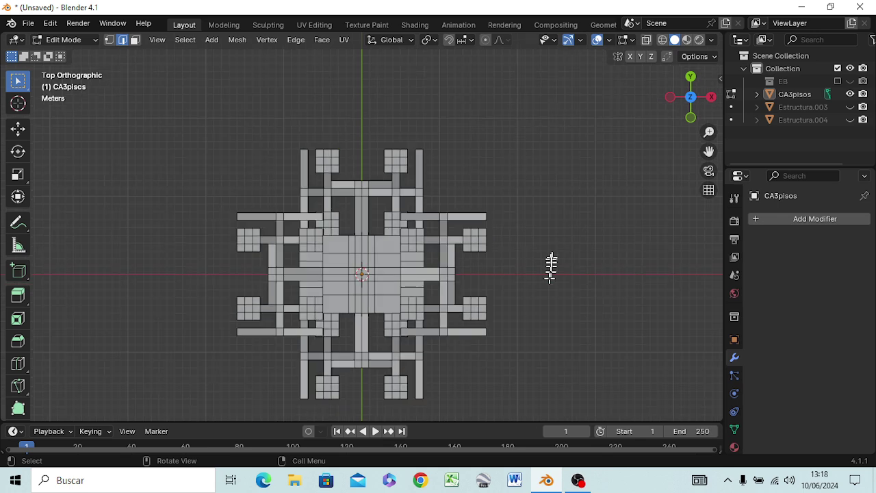
shift+middle_drag(565, 388, 596, 316)
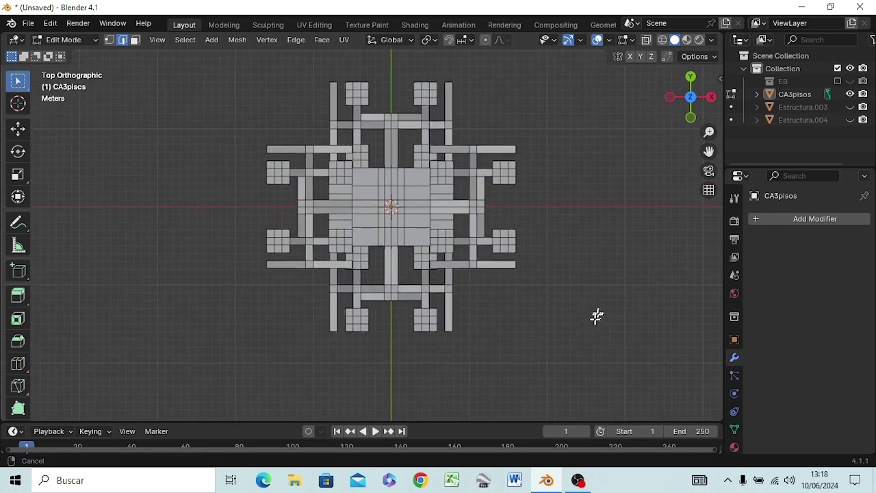
Select a few edges of the plan, including the lower-left square, to inspect them
click(404, 154)
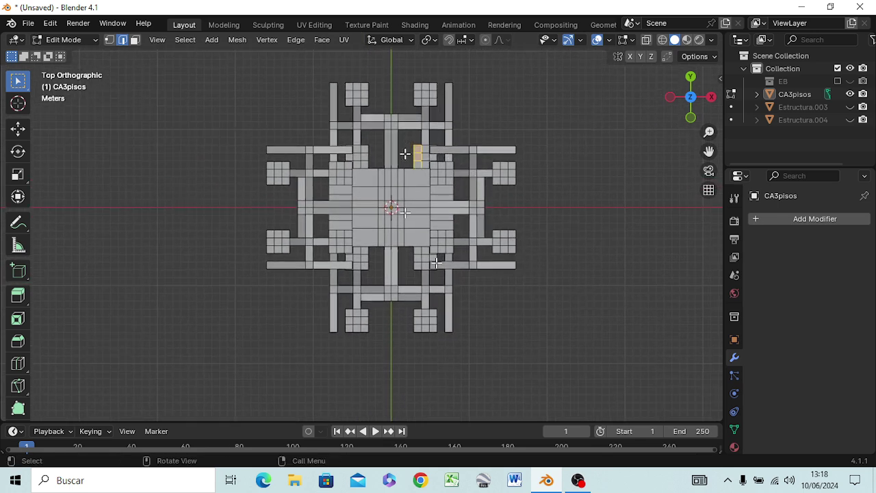
click(366, 85)
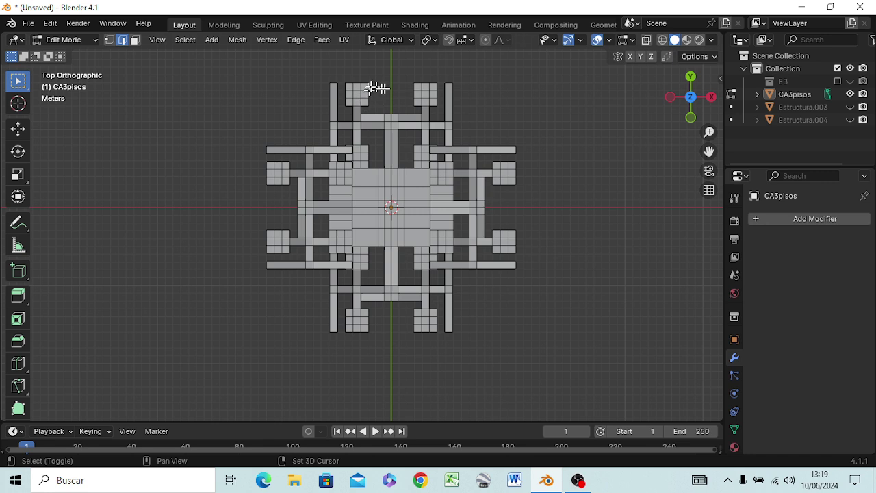
shift+click(368, 329)
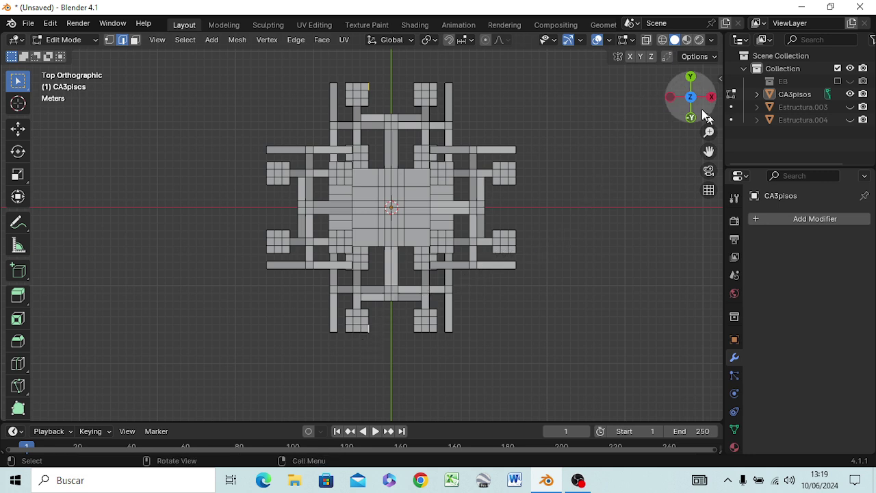
scroll(359, 126, up, 2)
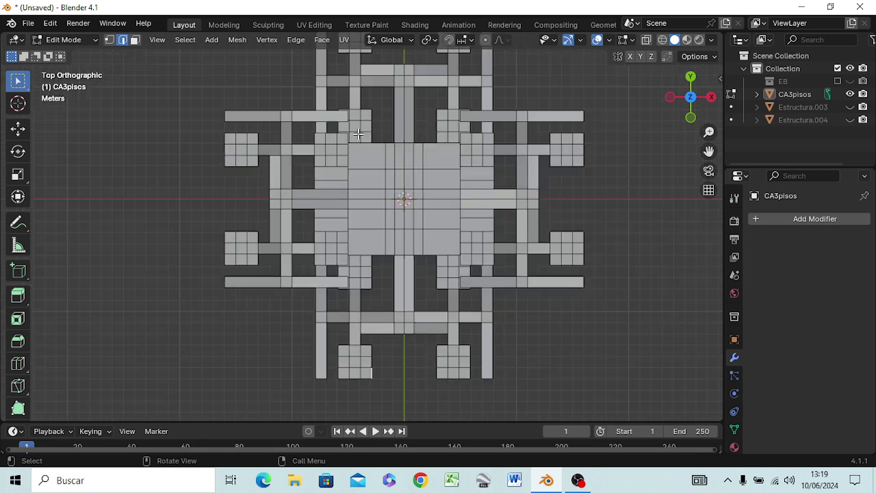
shift+middle_drag(379, 129, 376, 208)
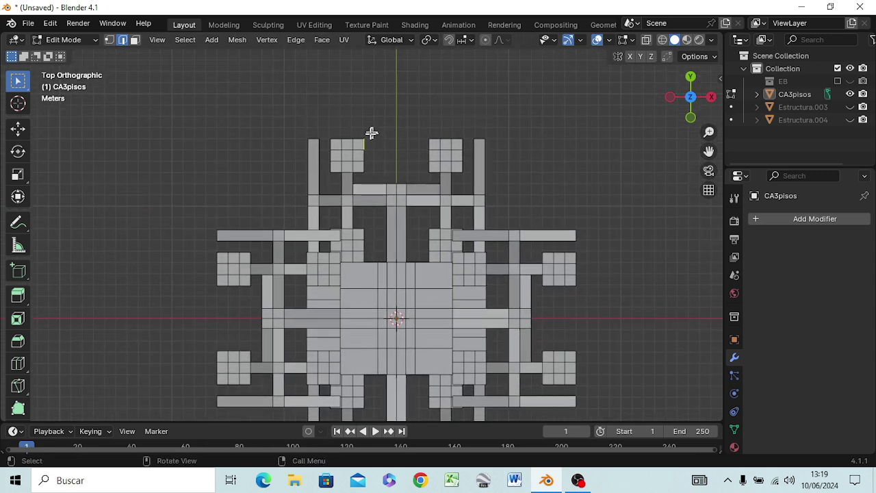
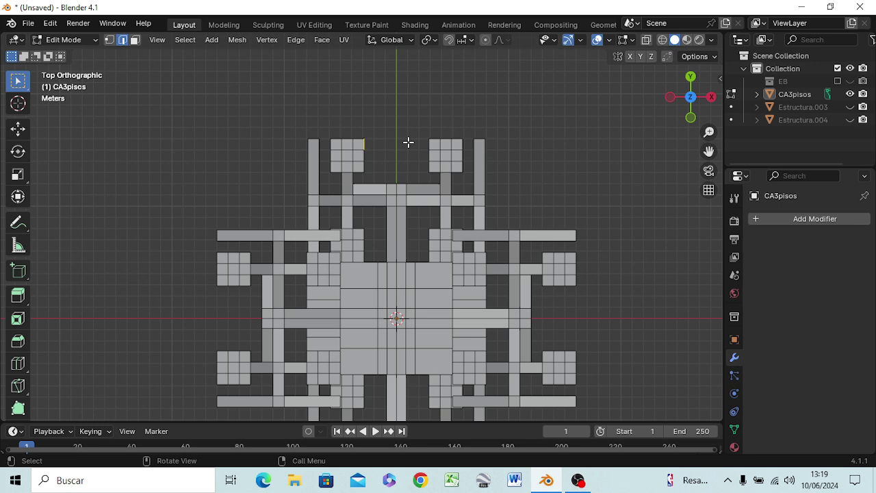
Extrude the upper-left block's edge 6 m along X to bridge it to the upper-right block
key(g)
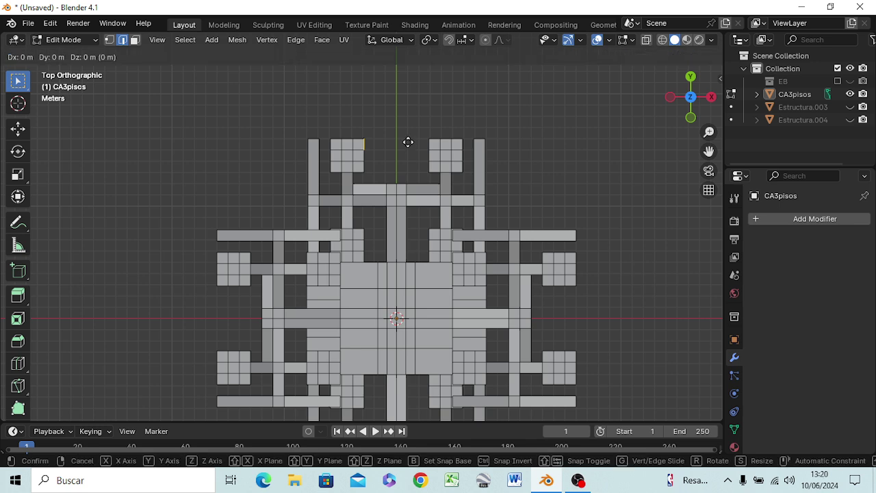
key(x)
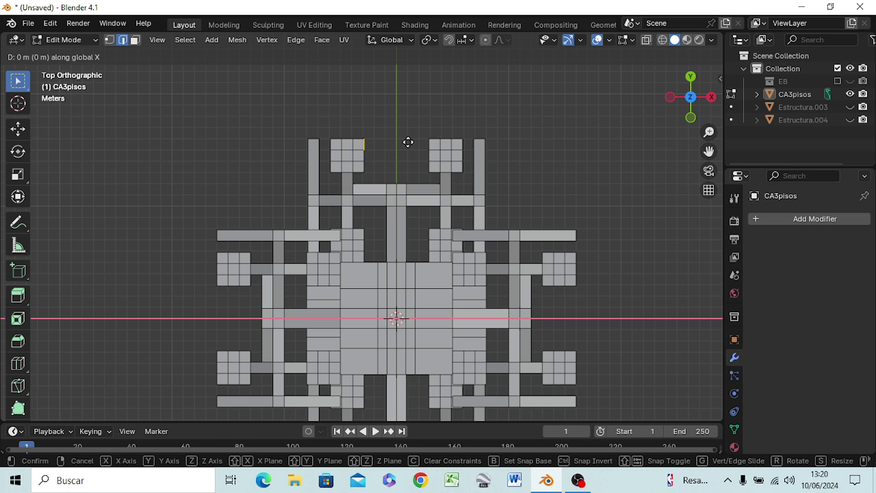
text(6)
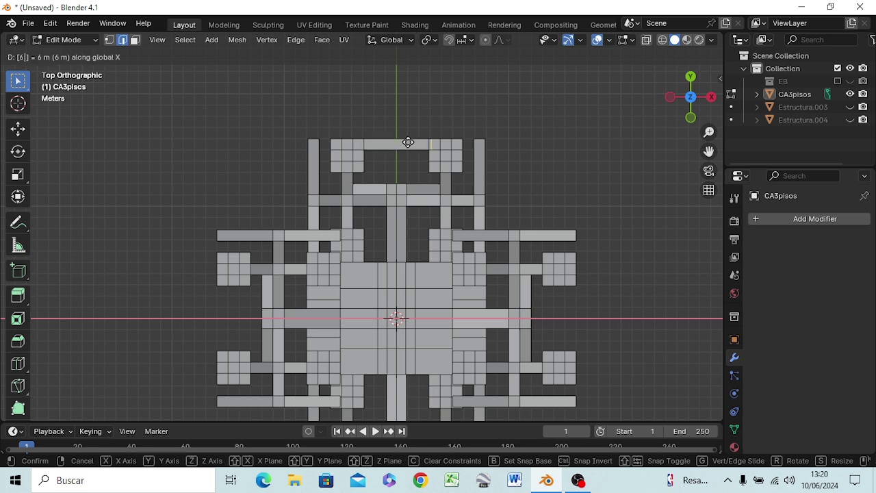
key(Return)
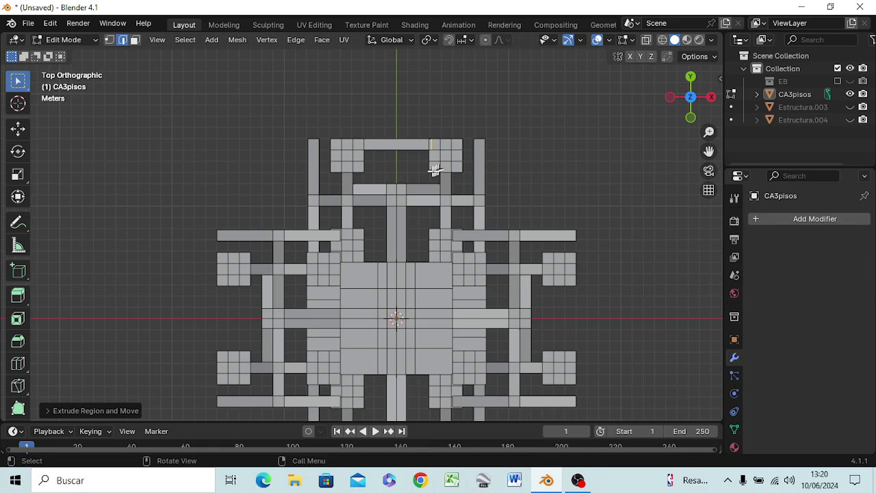
mouse_move(431, 174)
middle_down()
mouse_move(564, 91)
mouse_move(585, 162)
middle_up()
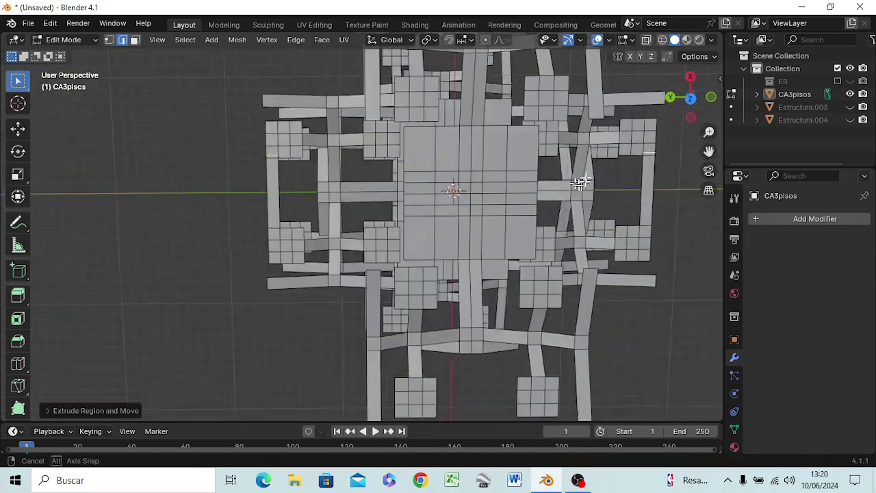
scroll(557, 180, down, 1)
scroll(551, 180, down, 3)
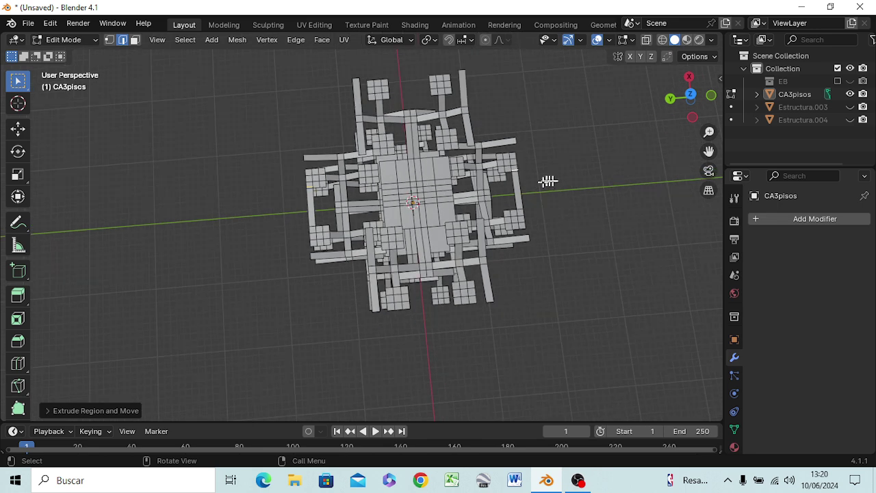
middle_drag(459, 149, 435, 151)
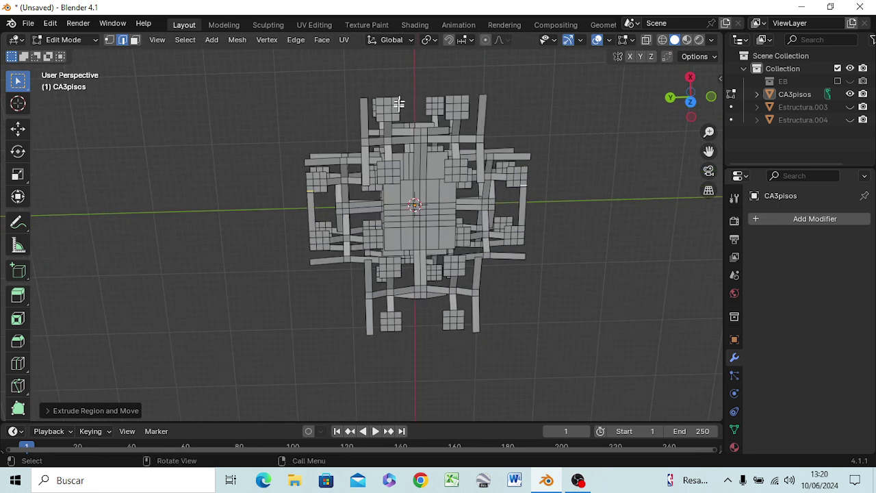
key(KP_7)
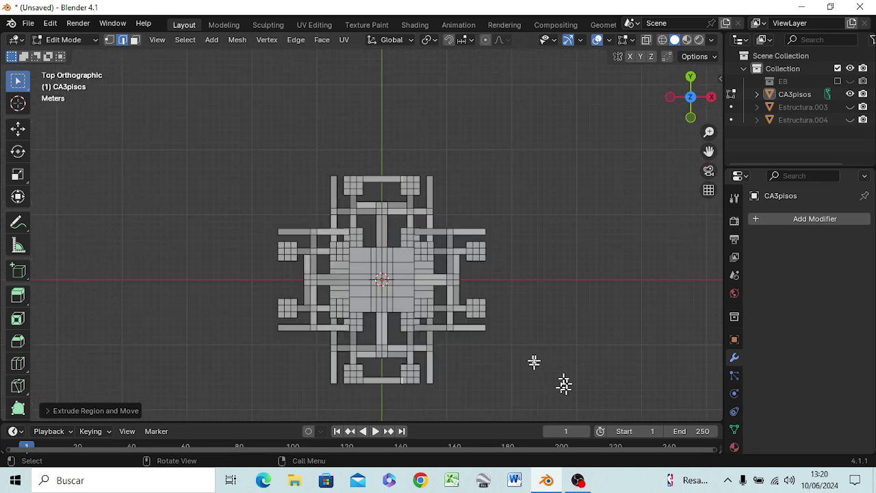
key(c)
key(Escape)
key(ctrl+z)
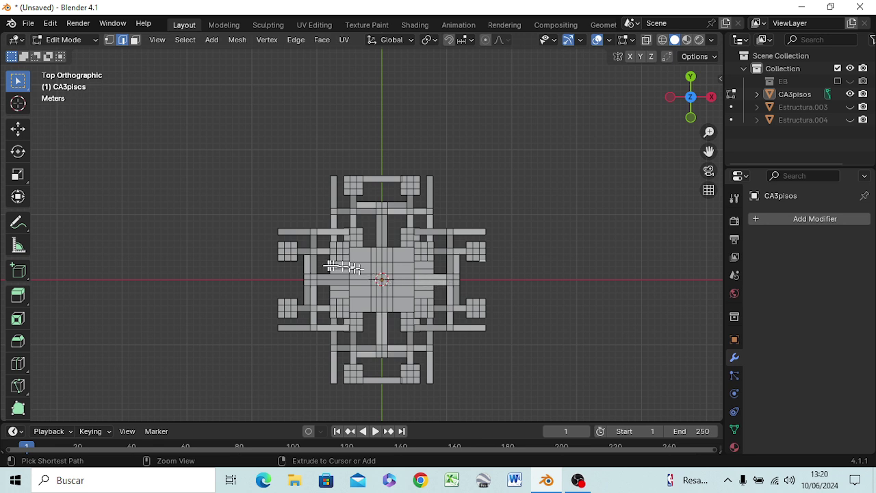
Discard a stray path selection, then pick the bottom edges of the right and left side blocks
ctrl+click(281, 260)
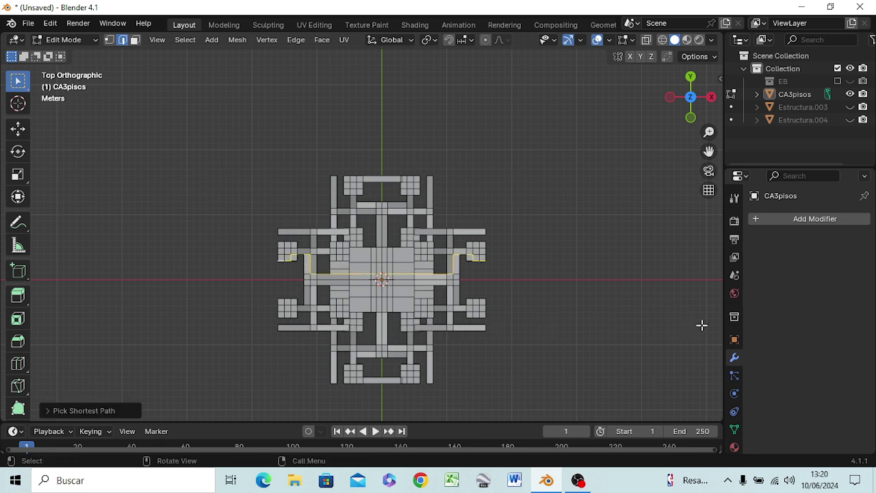
key(ctrl+z)
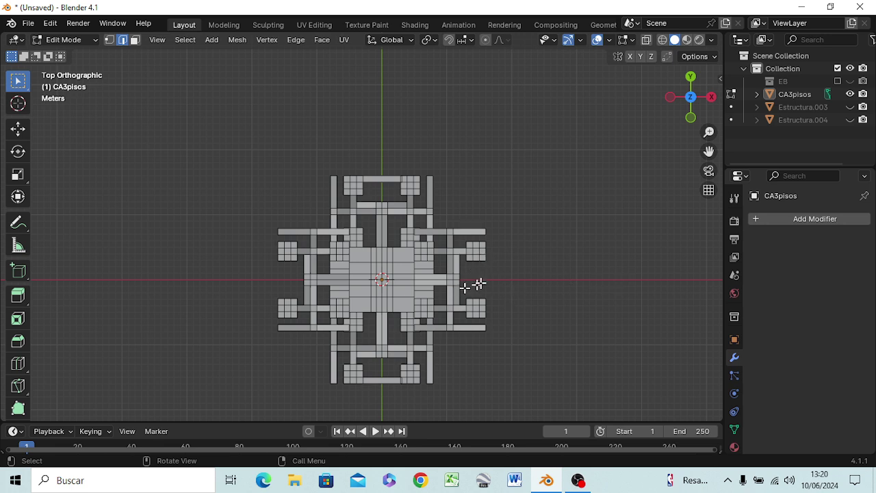
scroll(488, 292, up, 3)
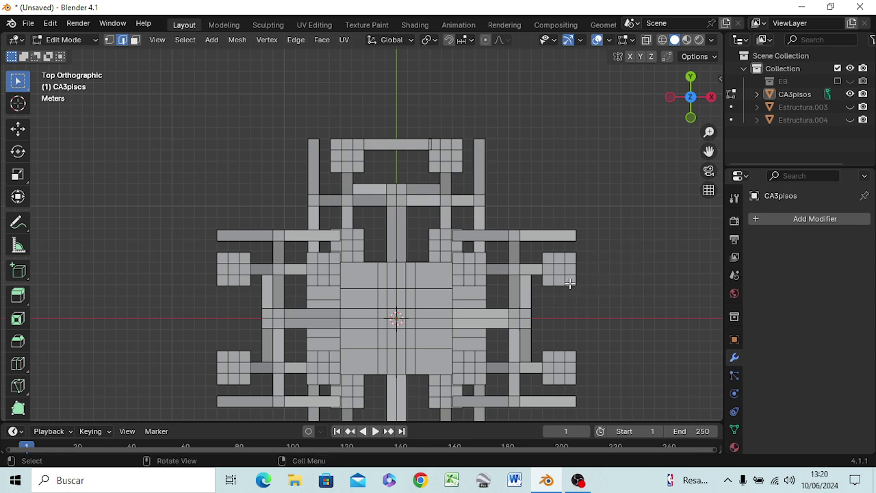
shift+click(569, 284)
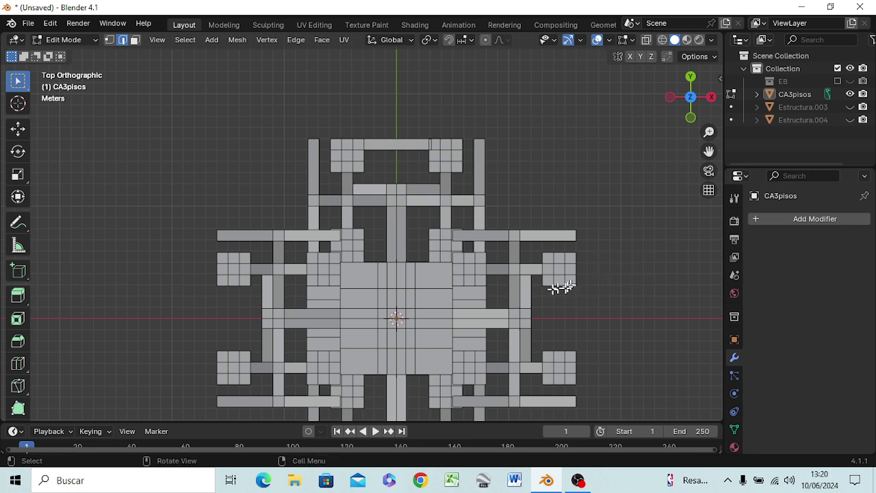
shift+click(221, 284)
Extrude both side-block bottom edges -6 m along Y into new faces
key(g)
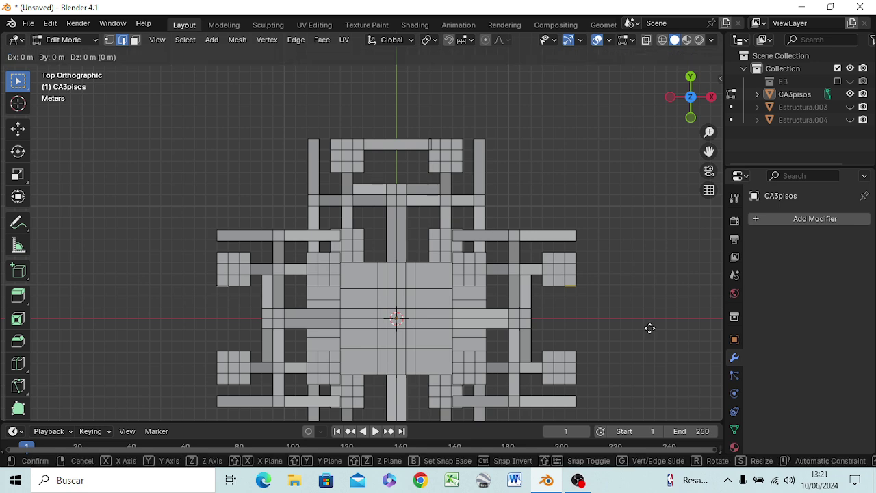
key(y)
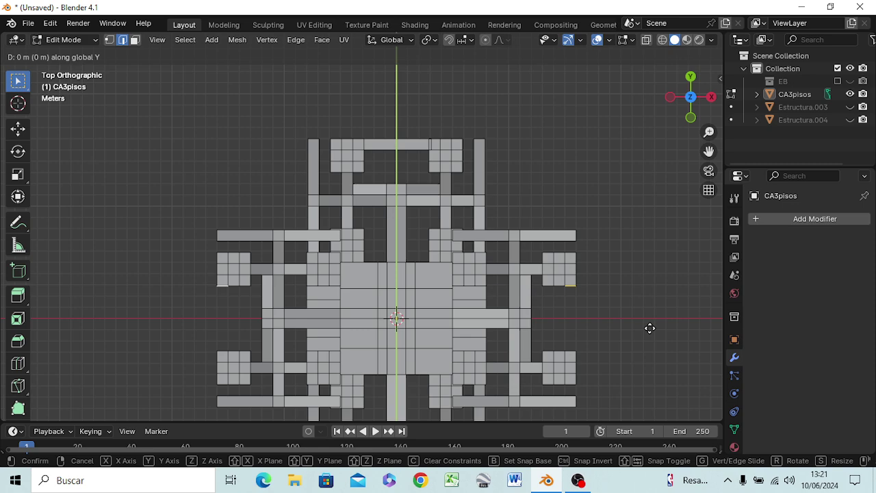
text(-6)
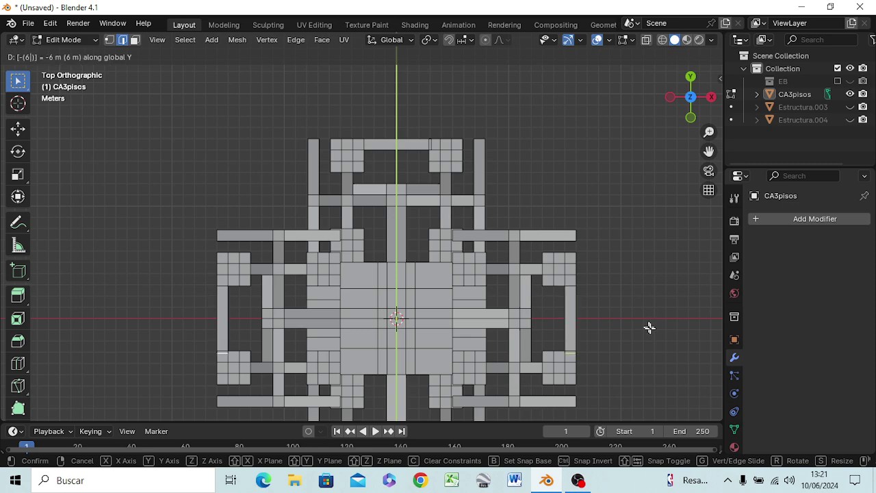
key(Return)
mouse_move(636, 308)
middle_down()
mouse_move(512, 200)
mouse_move(469, 199)
mouse_move(543, 186)
mouse_move(541, 201)
mouse_move(520, 190)
mouse_move(590, 215)
mouse_move(588, 226)
mouse_move(488, 202)
mouse_move(471, 188)
mouse_move(414, 184)
mouse_move(388, 190)
mouse_move(383, 246)
middle_up()
mouse_move(353, 229)
middle_down()
mouse_move(333, 192)
mouse_move(374, 250)
mouse_move(362, 187)
mouse_move(341, 188)
mouse_move(340, 197)
mouse_move(367, 186)
mouse_move(332, 196)
mouse_move(323, 215)
mouse_move(342, 191)
middle_up()
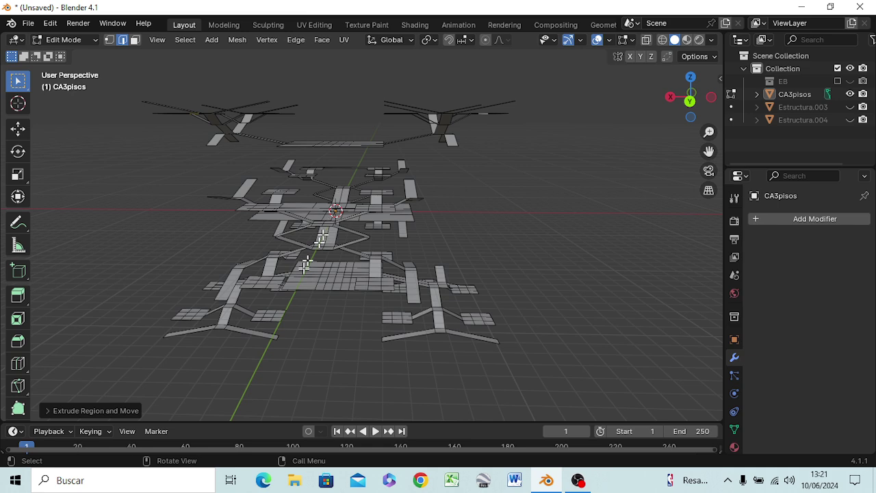
mouse_move(308, 294)
middle_down()
mouse_move(299, 344)
mouse_move(320, 327)
middle_up()
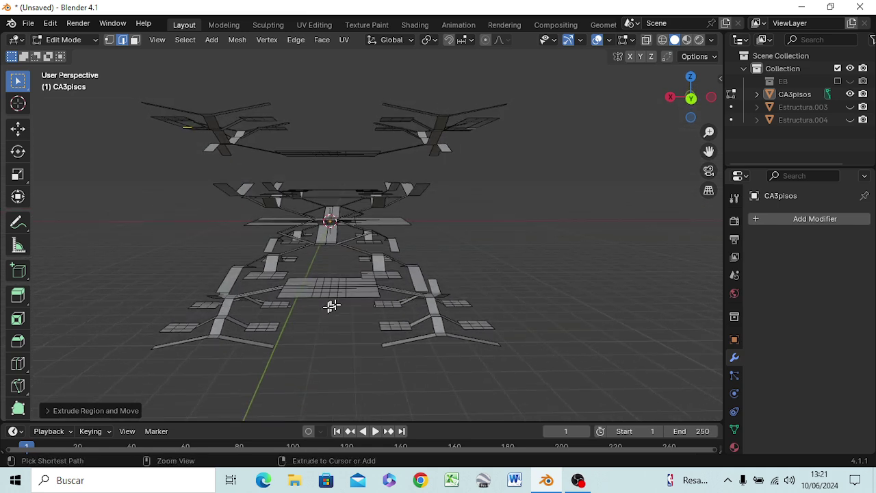
key(ctrl+KP_7)
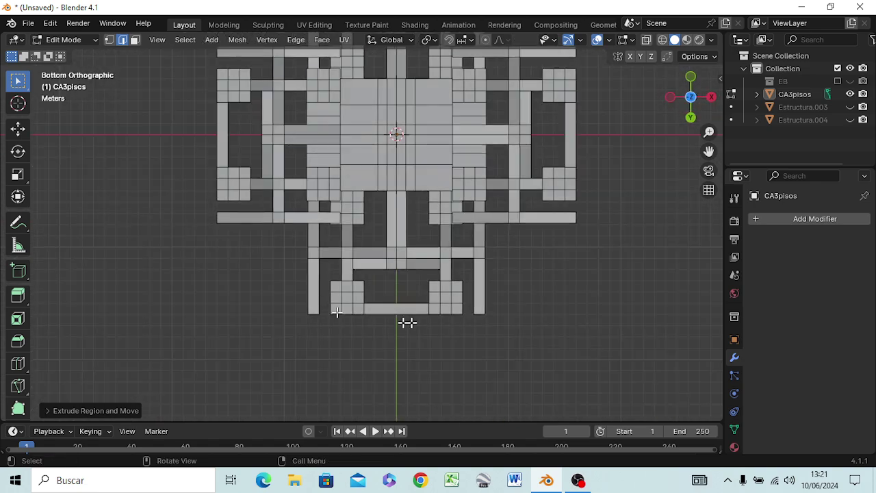
mouse_move(504, 167)
middle_down()
mouse_move(508, 197)
mouse_move(463, 226)
mouse_move(483, 209)
mouse_move(472, 164)
middle_up()
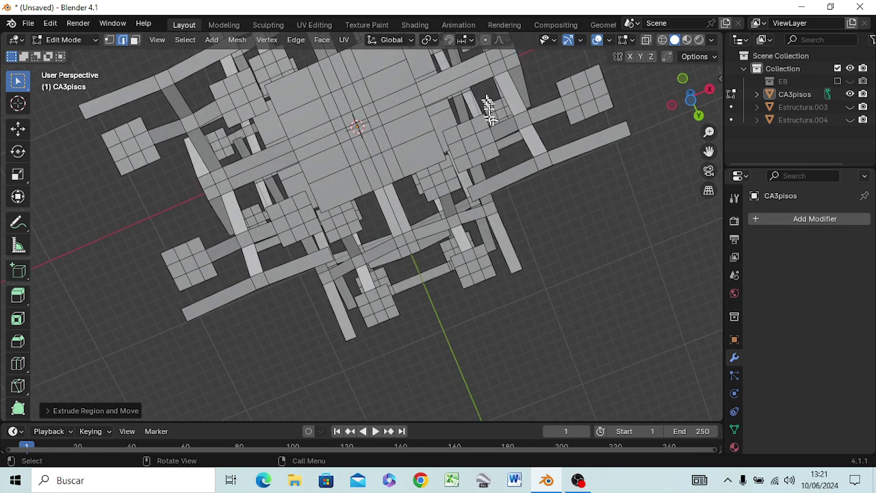
key(ctrl)
key(ctrl+KP_3)
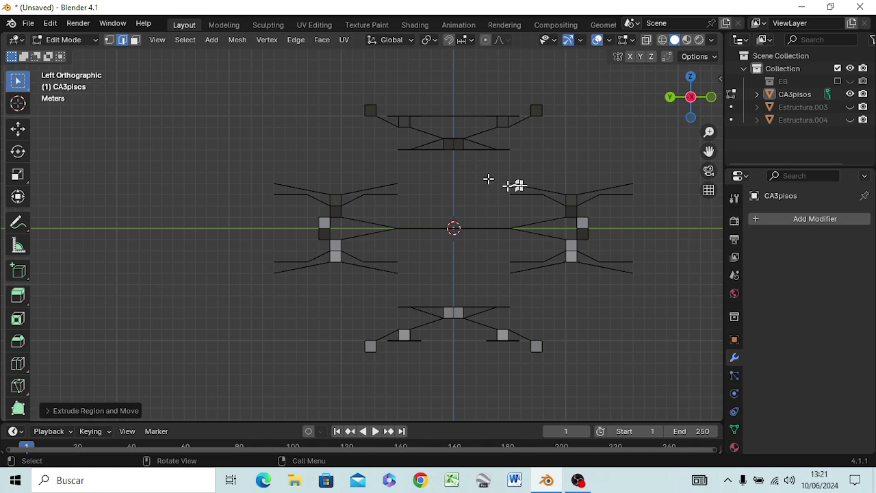
mouse_move(512, 184)
middle_down()
mouse_move(520, 252)
mouse_move(440, 251)
mouse_move(332, 204)
mouse_move(291, 221)
mouse_move(293, 241)
mouse_move(336, 201)
mouse_move(376, 199)
mouse_move(415, 248)
mouse_move(372, 254)
mouse_move(333, 243)
mouse_move(312, 223)
mouse_move(327, 210)
mouse_move(372, 209)
mouse_move(390, 225)
mouse_move(354, 251)
mouse_move(299, 242)
mouse_move(307, 230)
mouse_move(383, 237)
mouse_move(381, 248)
mouse_move(361, 244)
mouse_move(353, 259)
mouse_move(401, 287)
mouse_move(391, 286)
middle_up()
scroll(401, 240, up, 3)
scroll(406, 229, up, 3)
scroll(406, 229, down, 5)
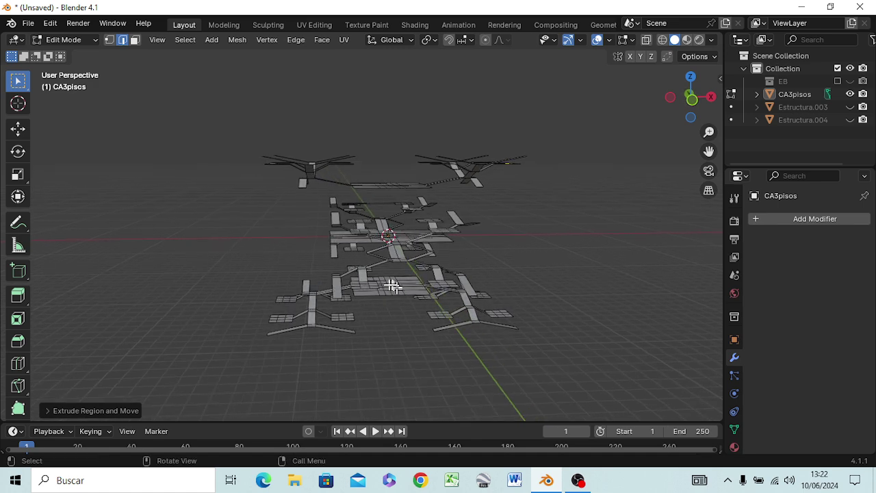
scroll(392, 286, up, 2)
scroll(383, 288, up, 2)
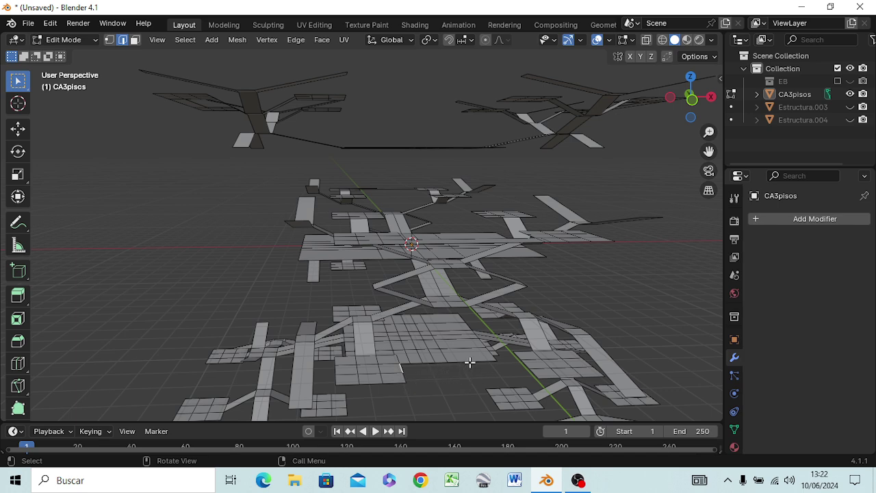
key(KP_7)
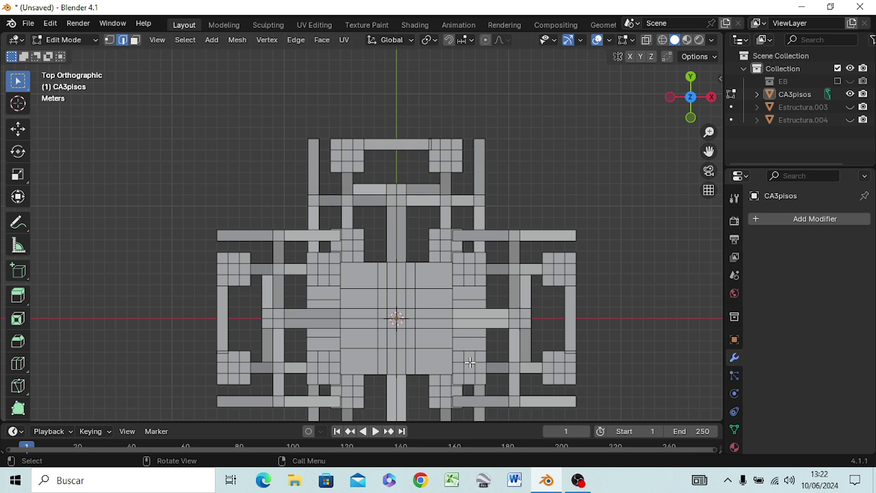
Select the short edges beside the large central block after clearing earlier trial selections
scroll(481, 325, up, 3)
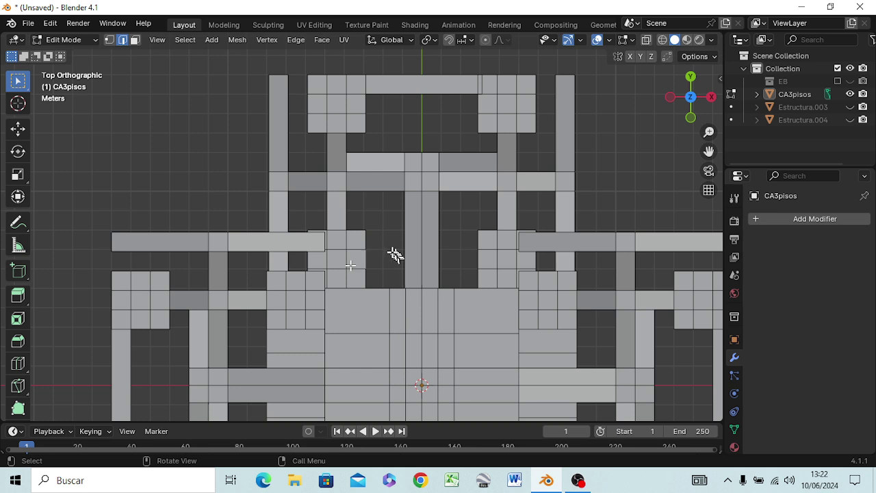
scroll(389, 295, down, 2)
scroll(389, 296, down, 1)
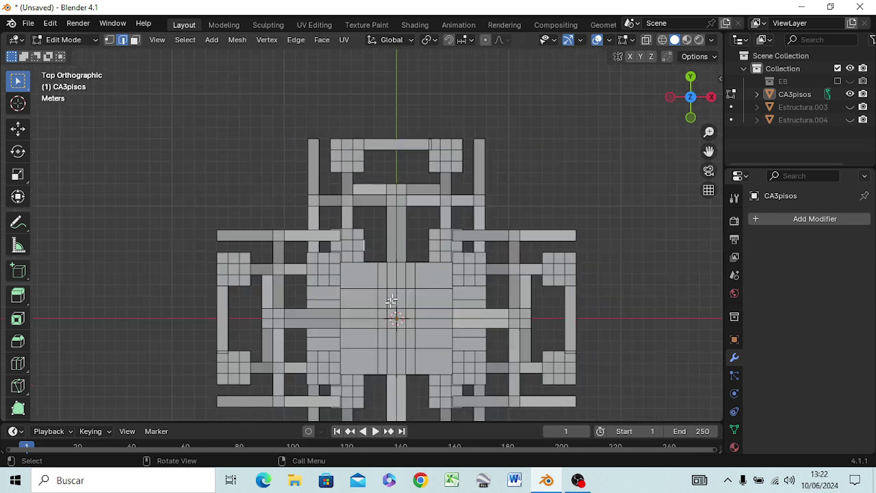
shift+click(363, 392)
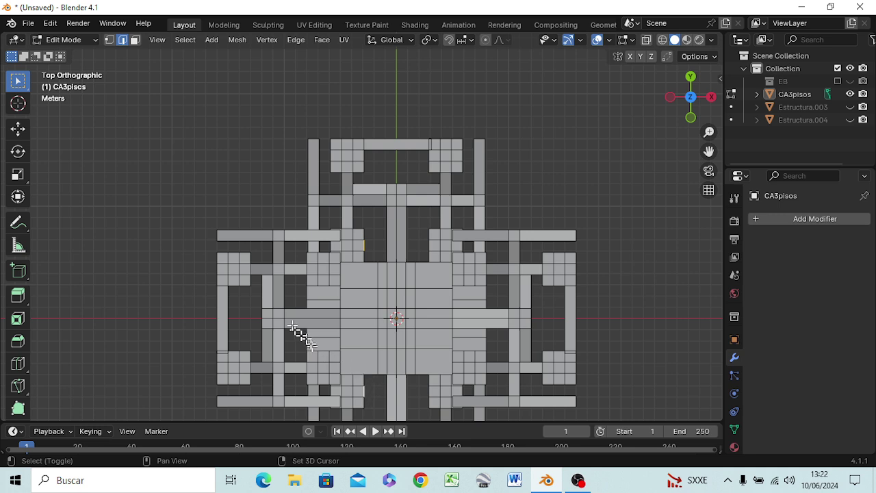
key(b)
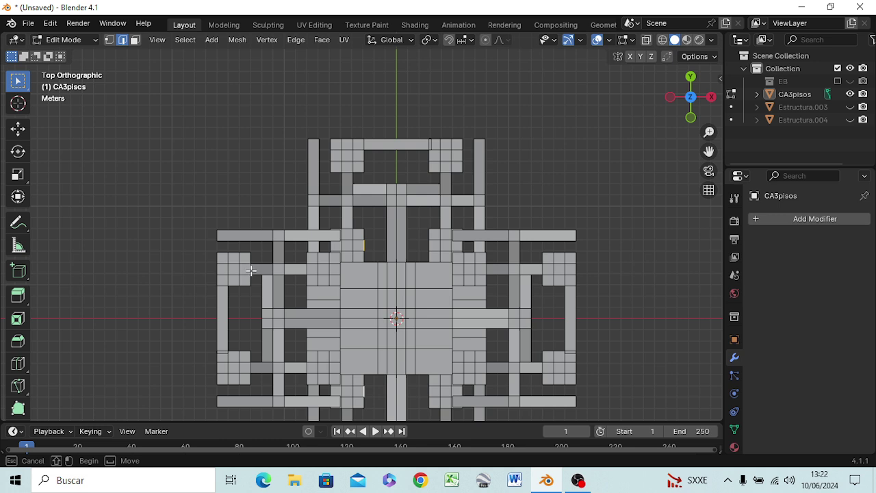
drag(251, 270, 274, 279)
click(402, 299)
key(b)
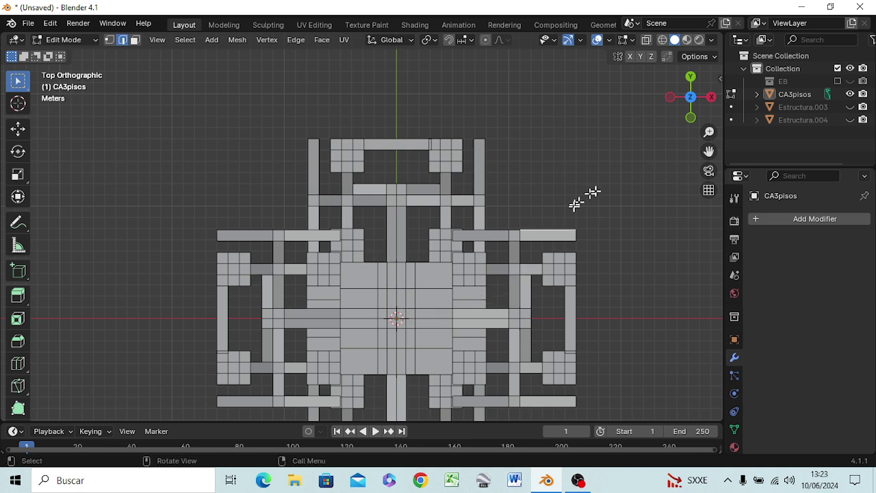
drag(471, 260, 356, 274)
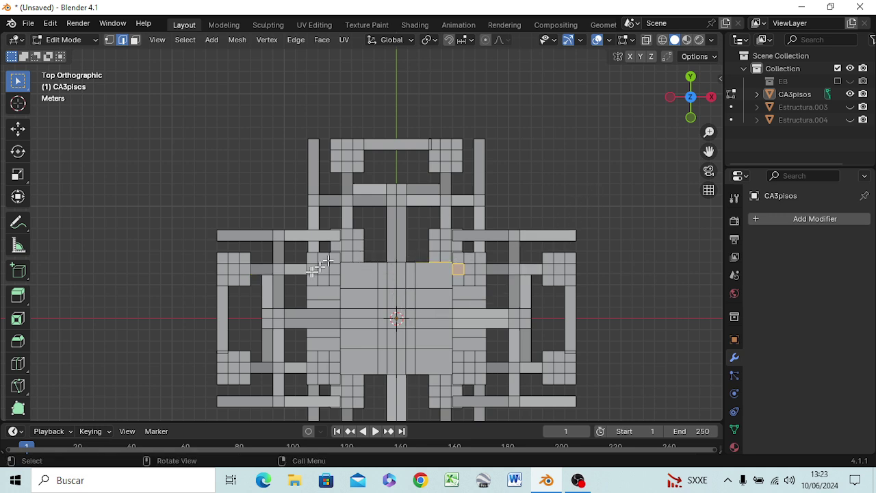
click(559, 186)
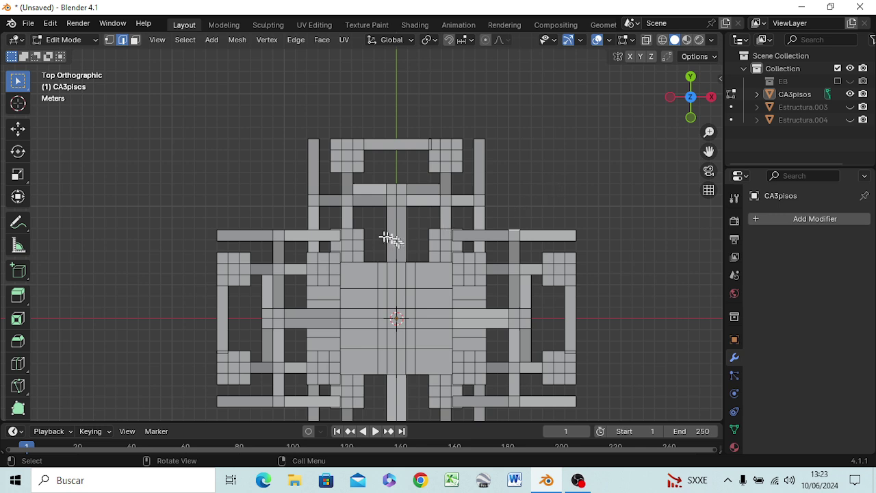
shift+click(362, 245)
Cancel a trial 6 m move, then extrude the selected edges 6 m along X toward the central block
key(g)
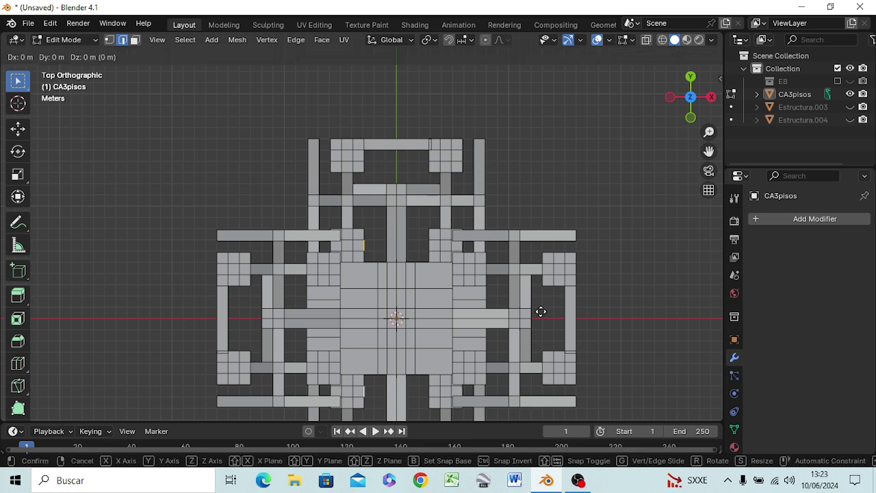
key(x)
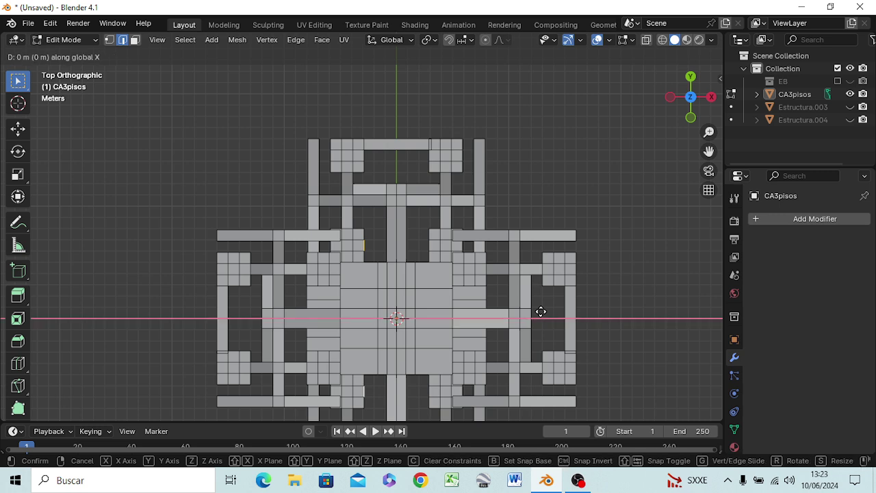
text(6)
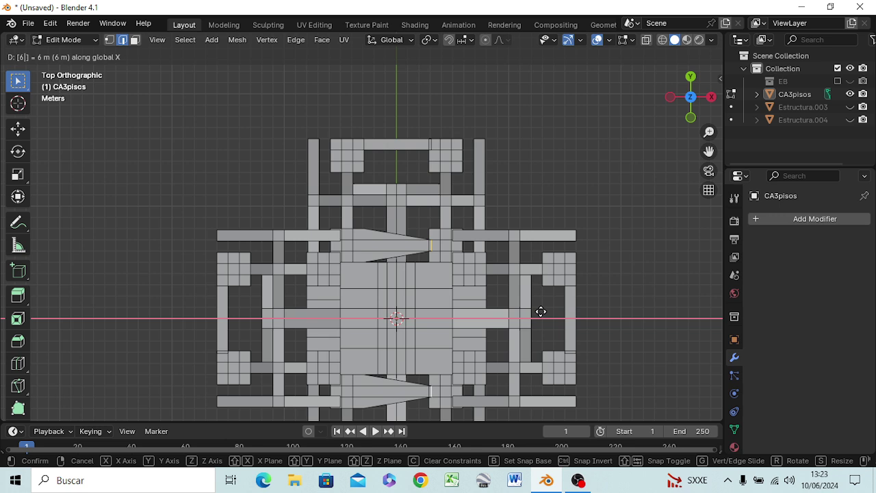
key(Escape)
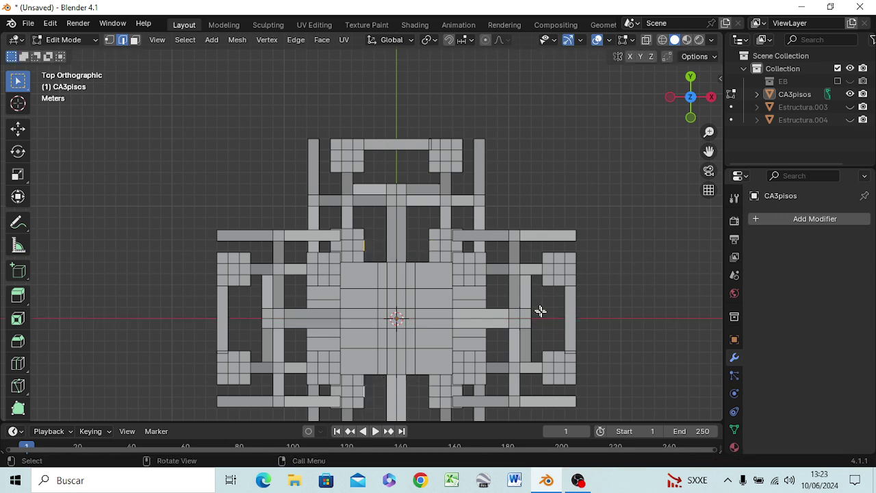
key(g)
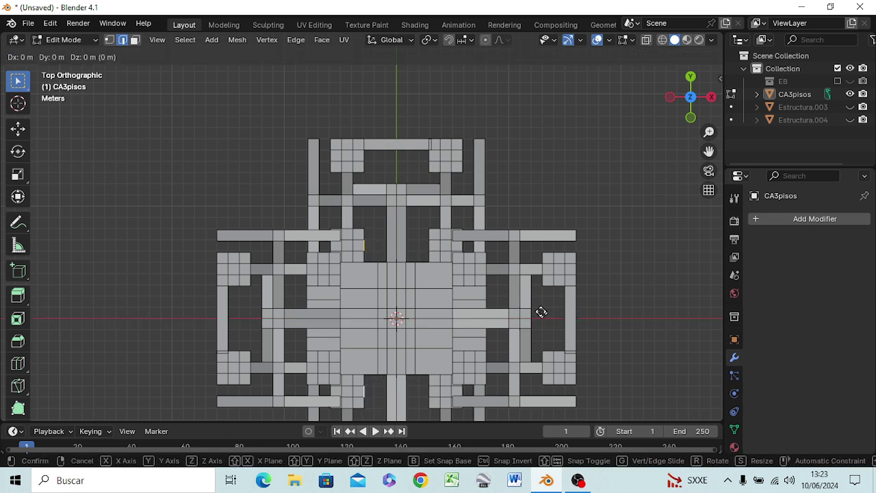
text(x)
text(6)
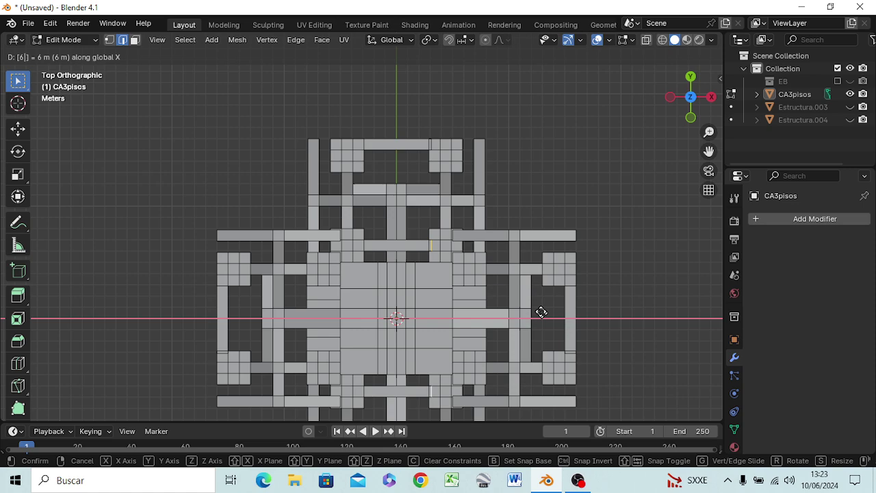
key(Return)
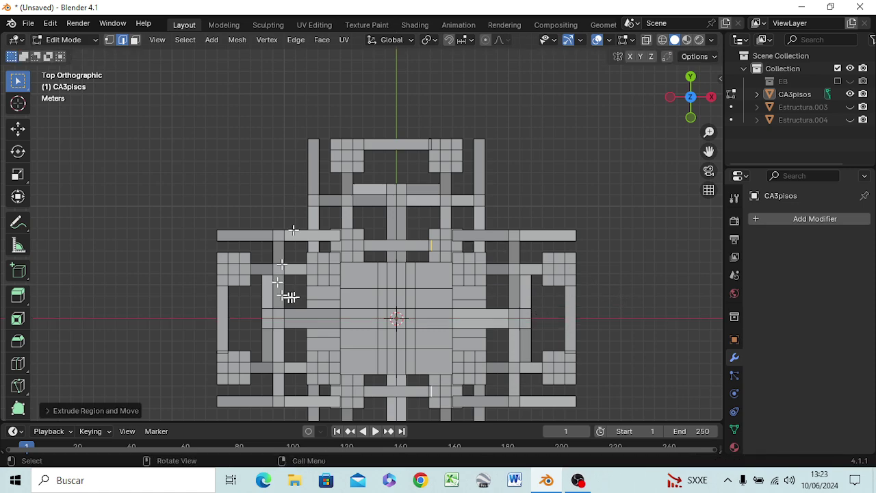
mouse_move(417, 231)
middle_down()
mouse_move(445, 407)
mouse_move(464, 417)
mouse_move(484, 380)
mouse_move(410, 362)
mouse_move(403, 100)
mouse_move(390, 125)
mouse_move(342, 141)
mouse_move(275, 133)
mouse_move(299, 135)
middle_up()
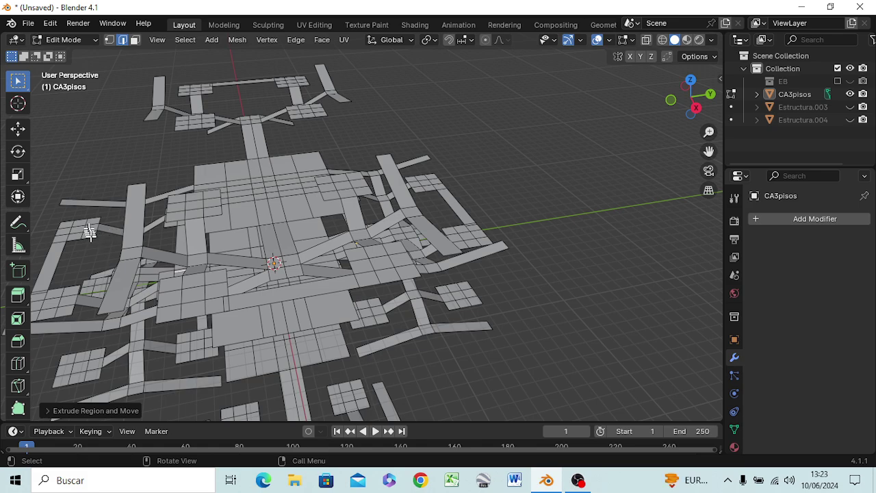
mouse_move(93, 237)
middle_down()
mouse_move(142, 211)
mouse_move(166, 148)
mouse_move(180, 185)
mouse_move(233, 255)
mouse_move(297, 249)
mouse_move(285, 166)
mouse_move(153, 85)
mouse_move(59, 69)
mouse_move(195, 162)
middle_up()
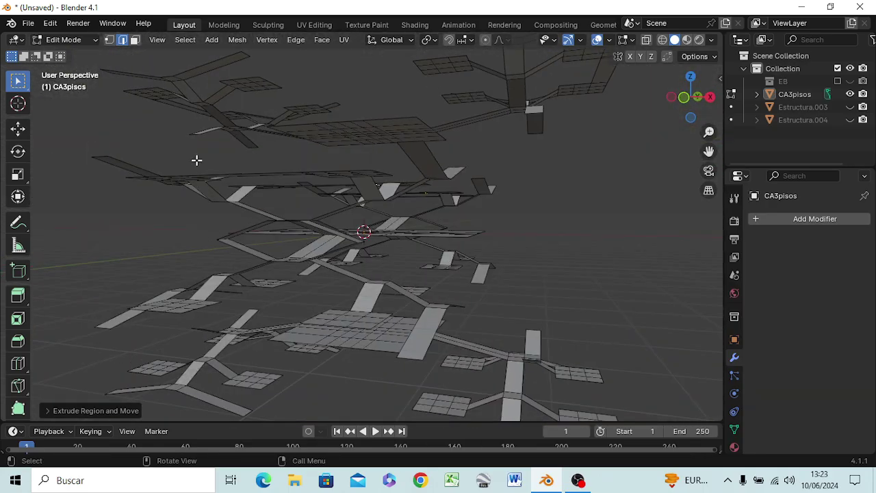
key(KP_3)
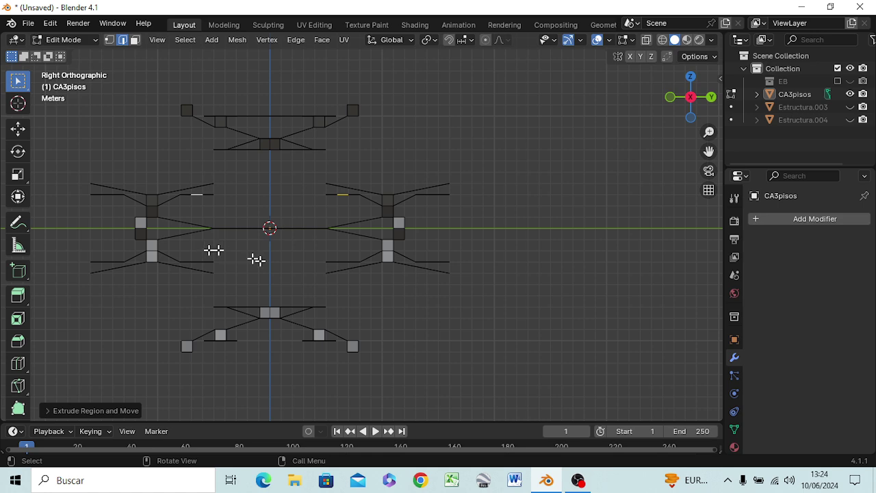
mouse_move(255, 260)
middle_down()
mouse_move(304, 274)
mouse_move(283, 285)
mouse_move(336, 287)
middle_up()
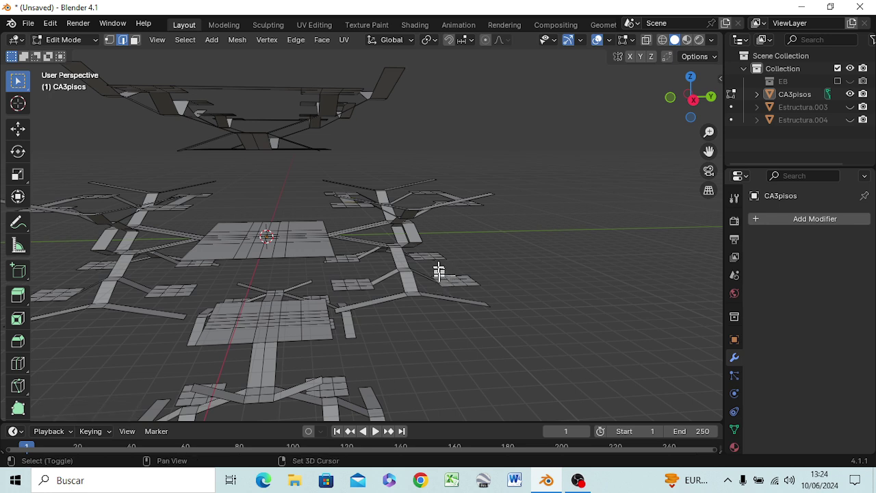
Select two lower-floor edges and extrude them -6 m along X
shift+click(352, 279)
shift+click(177, 288)
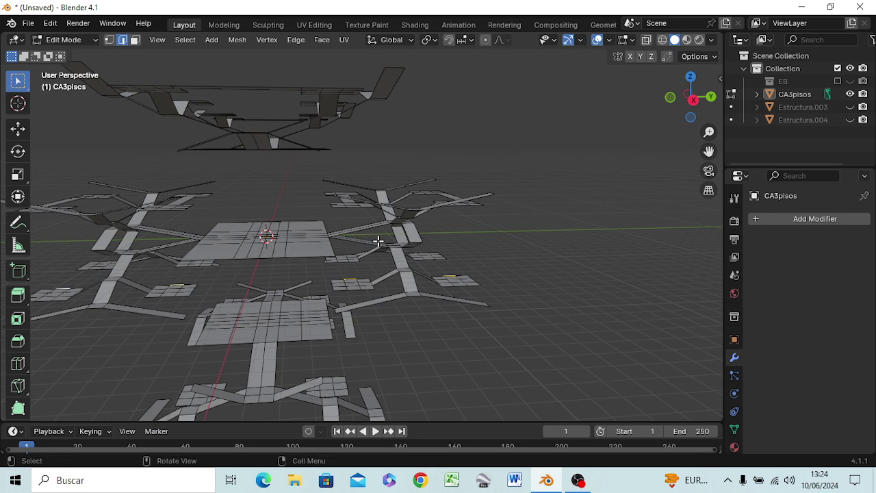
key(g)
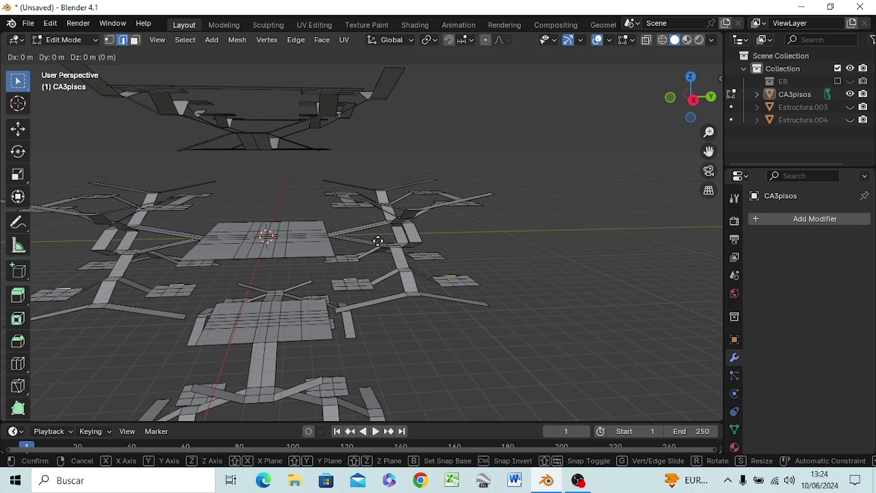
key(x)
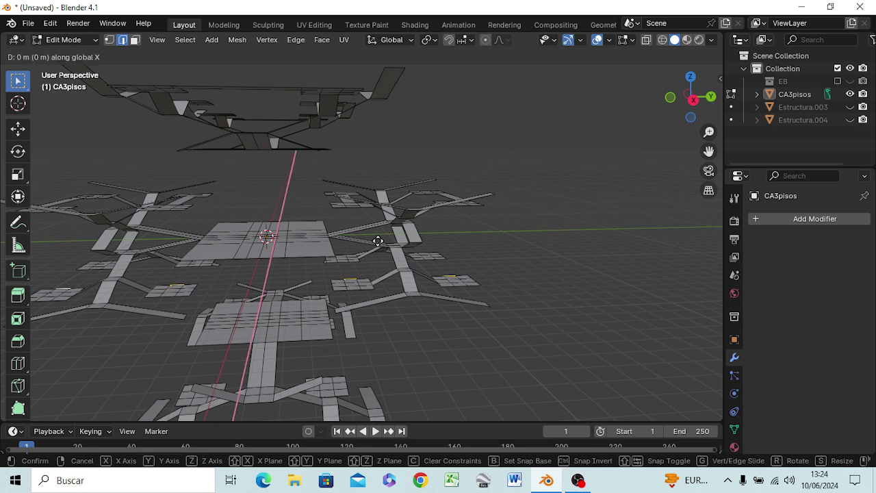
text(-6)
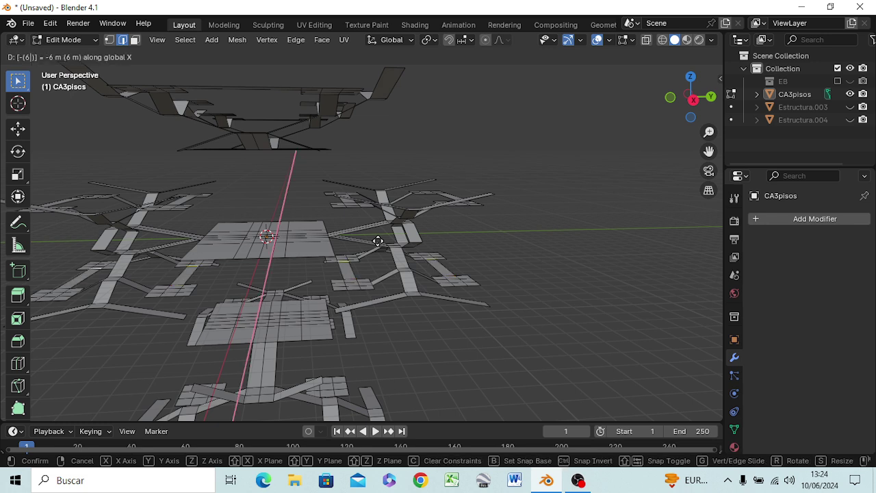
key(Return)
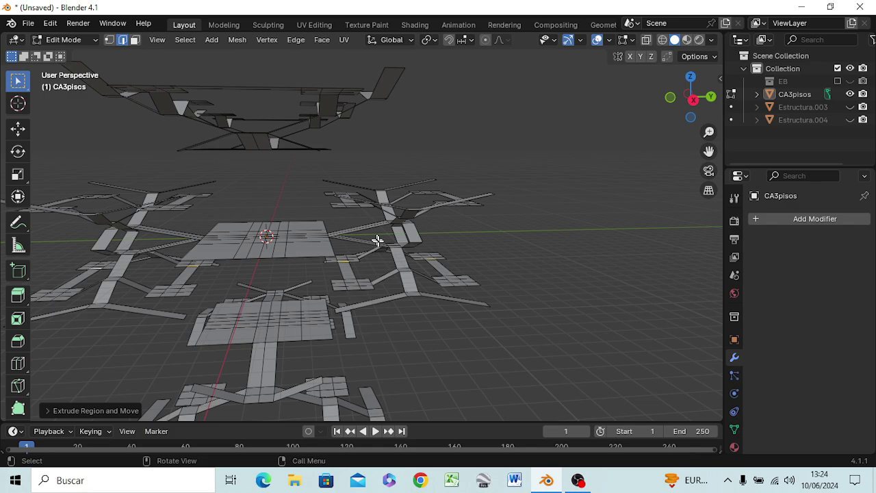
mouse_move(554, 353)
middle_down()
mouse_move(508, 269)
mouse_move(408, 272)
mouse_move(358, 313)
mouse_move(369, 365)
mouse_move(390, 336)
mouse_move(438, 306)
mouse_move(532, 364)
mouse_move(543, 383)
mouse_move(374, 373)
middle_up()
mouse_move(319, 363)
middle_down()
mouse_move(244, 332)
mouse_move(212, 351)
mouse_move(201, 391)
mouse_move(234, 374)
mouse_move(250, 352)
mouse_move(449, 358)
mouse_move(615, 327)
mouse_move(618, 358)
mouse_move(593, 359)
mouse_move(395, 317)
mouse_move(255, 344)
mouse_move(170, 377)
mouse_move(173, 360)
mouse_move(221, 344)
mouse_move(438, 334)
mouse_move(460, 361)
mouse_move(478, 360)
mouse_move(567, 336)
mouse_move(581, 303)
mouse_move(582, 326)
mouse_move(557, 281)
mouse_move(500, 247)
mouse_move(505, 295)
mouse_move(579, 289)
mouse_move(595, 241)
mouse_move(598, 271)
middle_up()
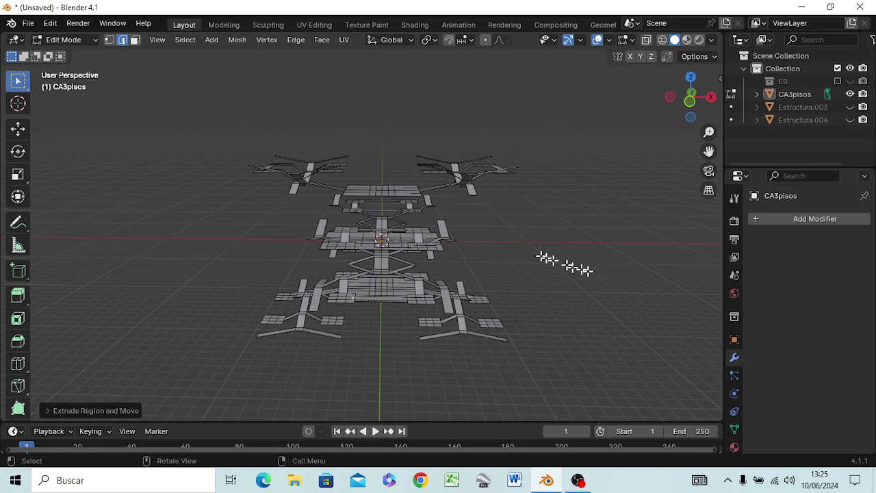
Select the edge at the back of the central slab and its mirrored counterpart
scroll(459, 250, up, 2)
scroll(463, 250, up, 4)
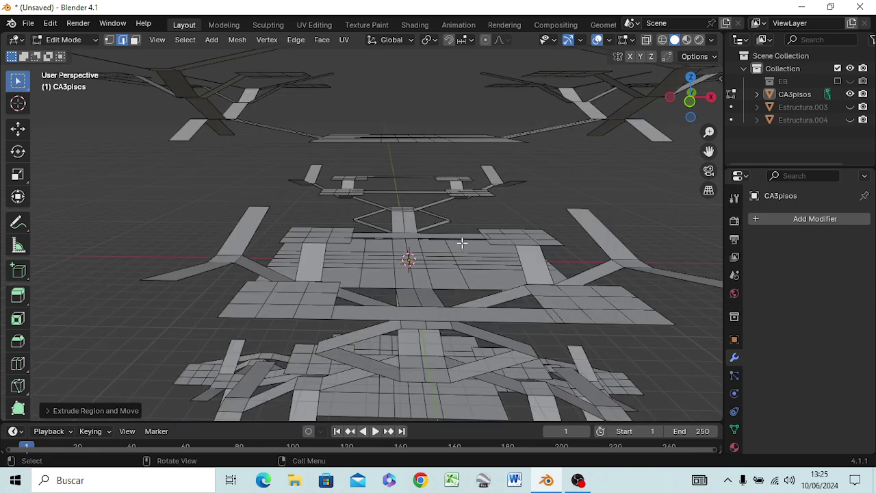
scroll(445, 217, down, 2)
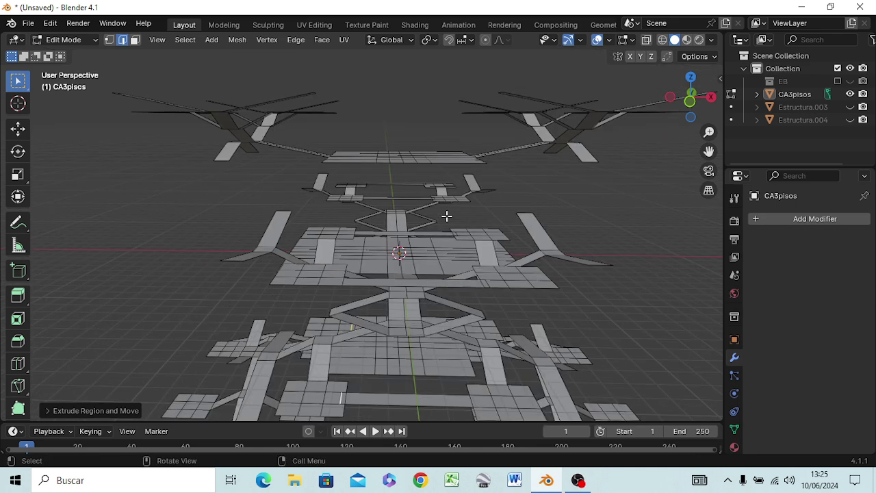
scroll(446, 217, down, 2)
scroll(451, 216, up, 2)
middle_drag(474, 168, 469, 182)
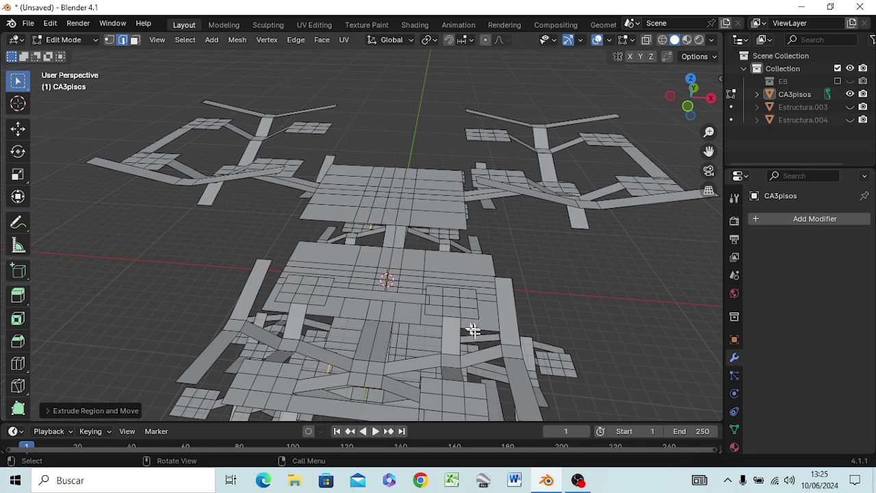
mouse_move(468, 325)
middle_down()
mouse_move(464, 283)
mouse_move(479, 264)
mouse_move(470, 313)
middle_up()
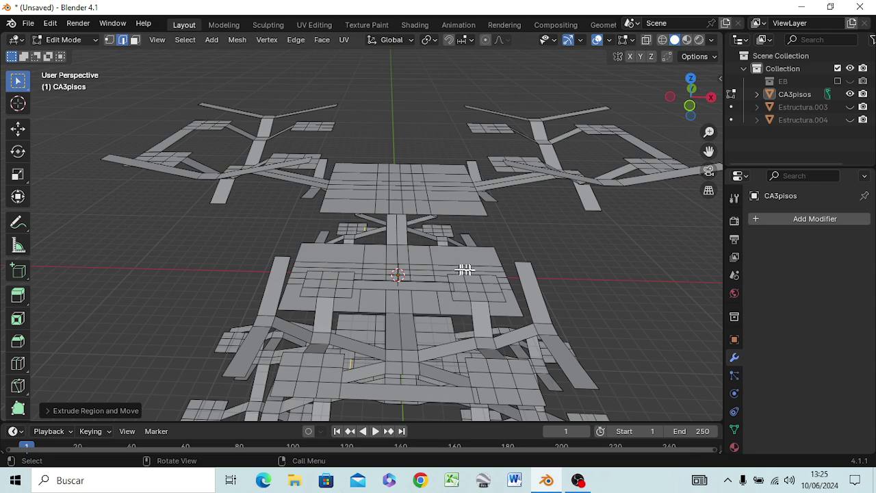
mouse_move(472, 261)
middle_down()
mouse_move(434, 283)
mouse_move(449, 297)
mouse_move(484, 287)
middle_up()
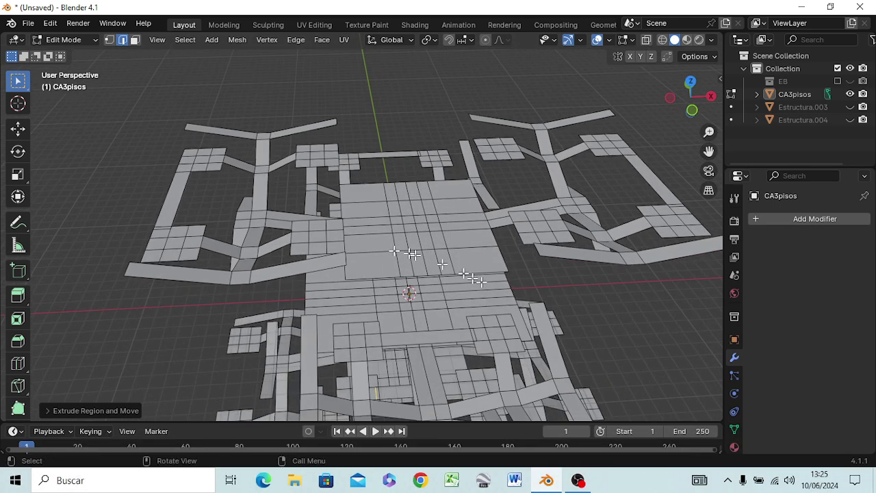
click(337, 222)
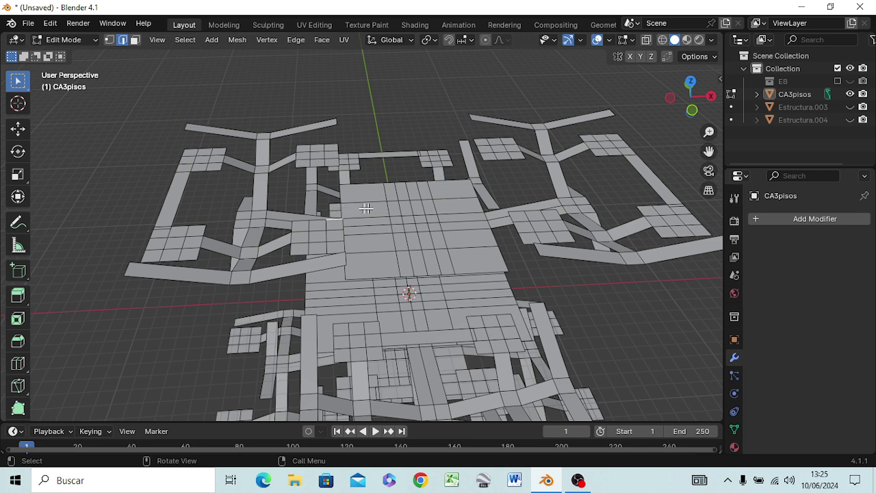
shift+click(519, 214)
Extrude the back-corner edges 2 m back along -Y, then deselect them
key(g)
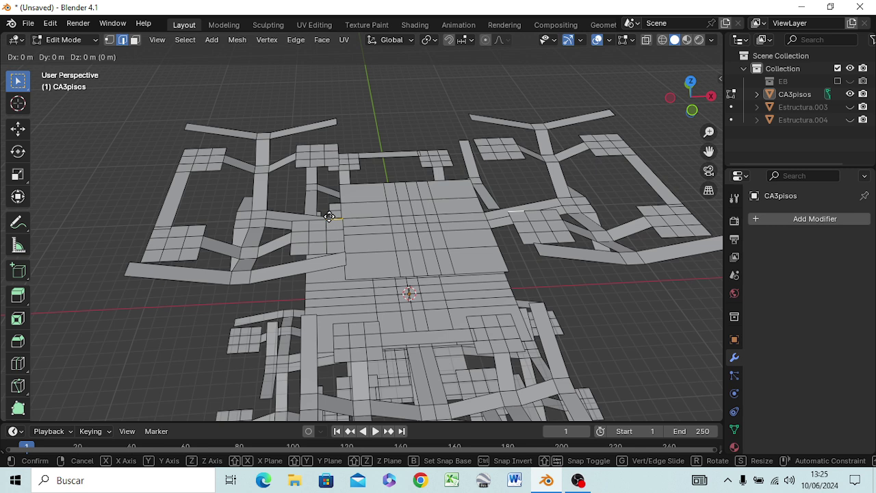
text(y-2)
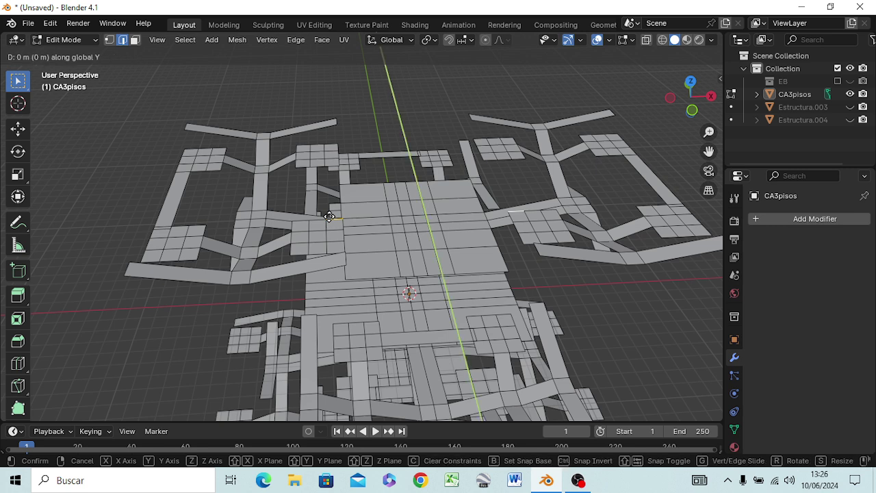
key(Return)
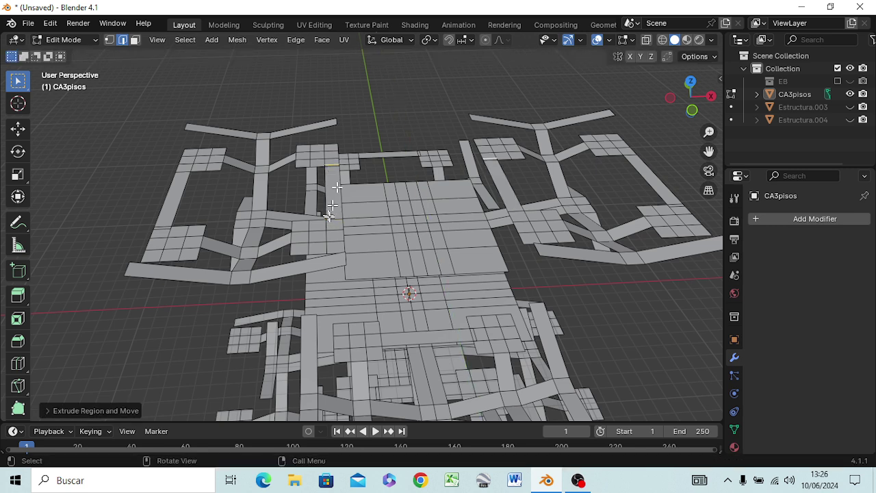
click(222, 150)
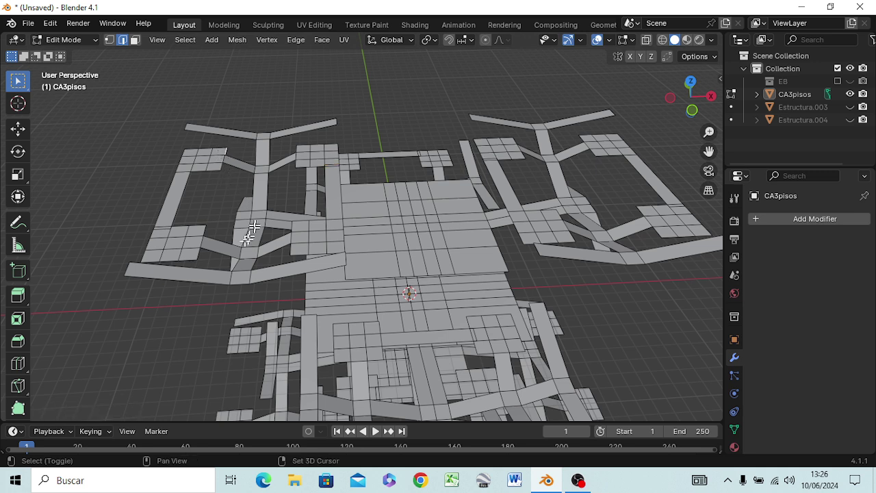
Select three wing-end edges and try a 6 m vertical extrusion, then cancel and undo it
shift+click(195, 257)
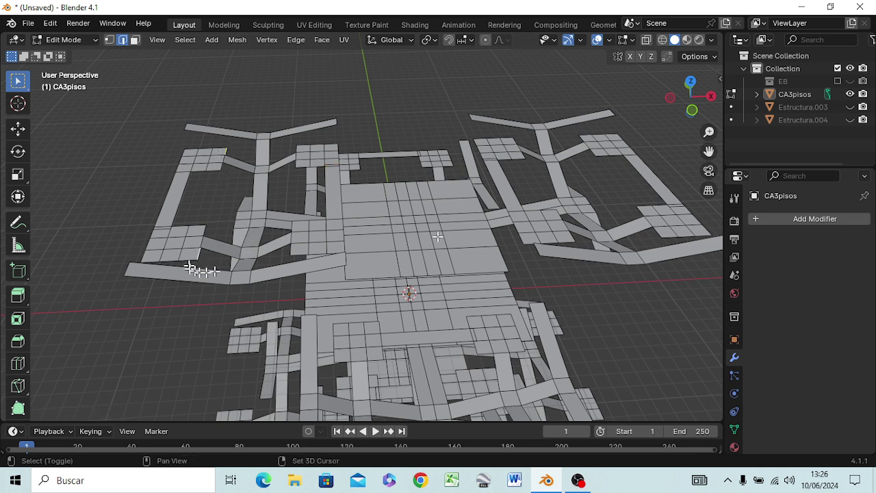
shift+click(513, 140)
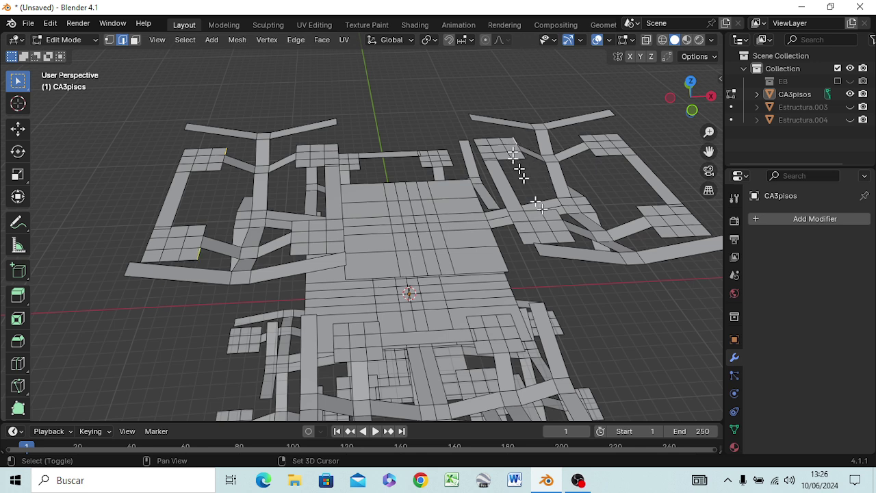
shift+click(569, 236)
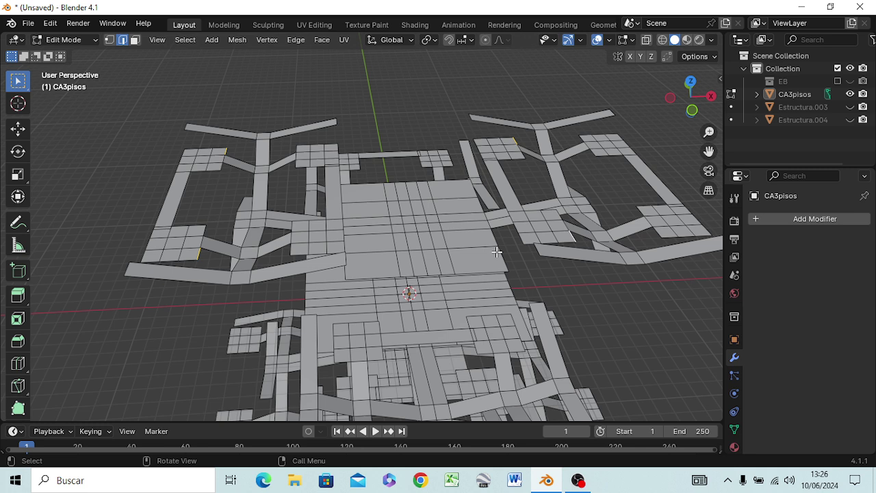
key(g)
key(z)
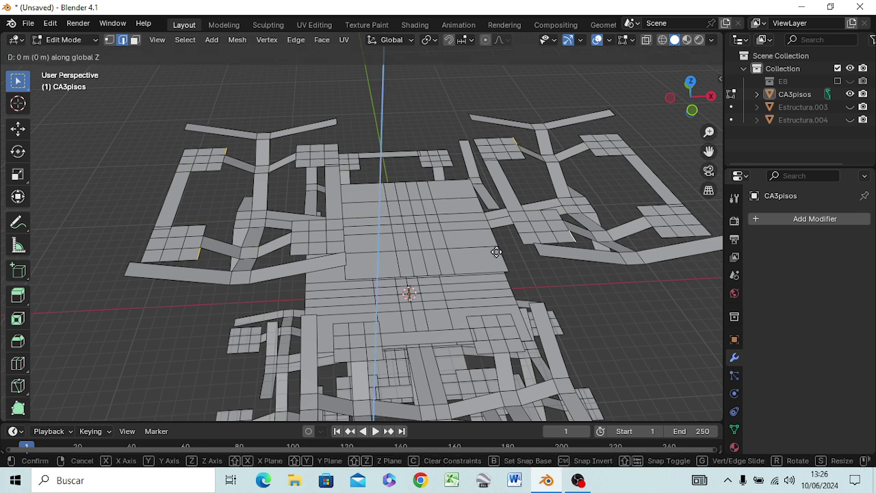
text(6)
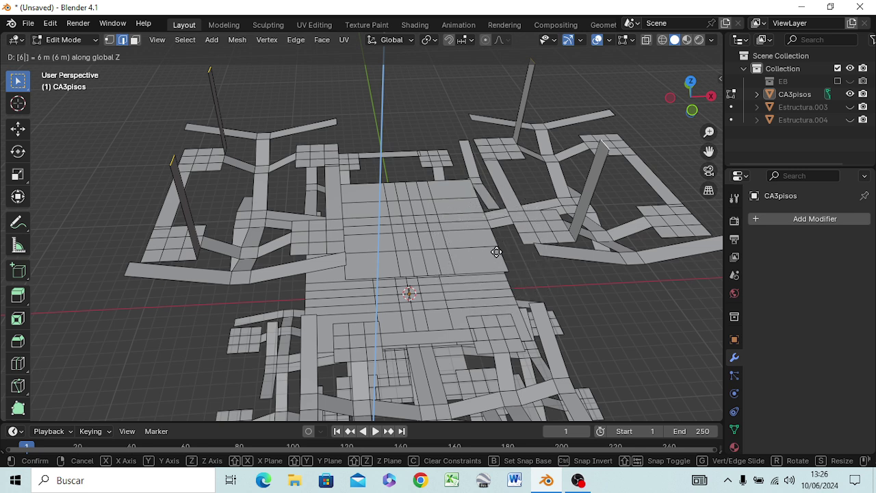
key(Escape)
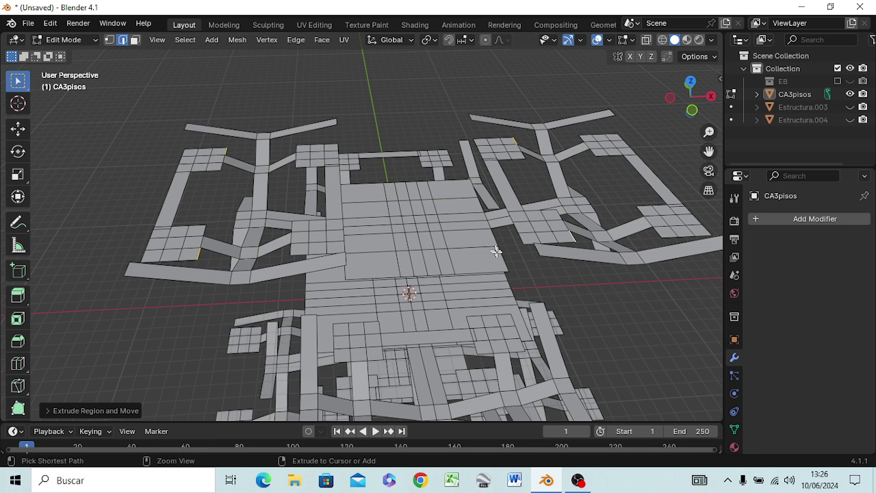
key(ctrl+z)
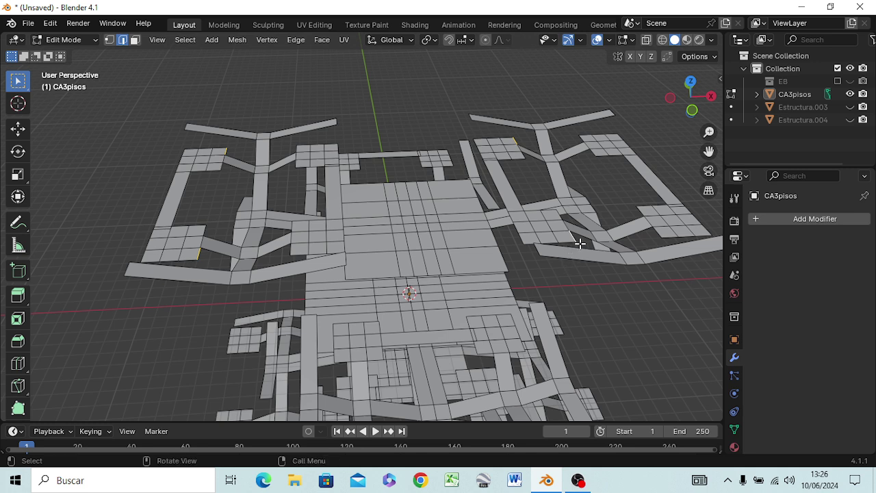
Extrude the selected wing-end edges 6 m along X, then clear the selection
key(g)
key(x)
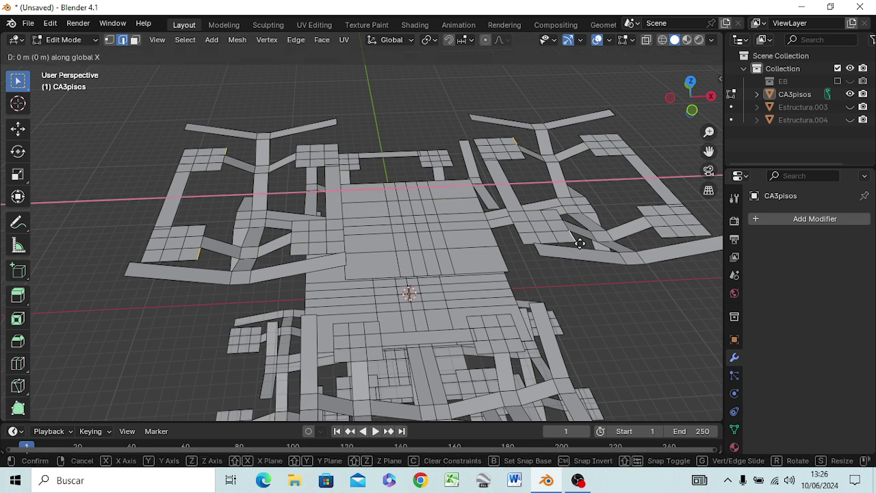
text(6)
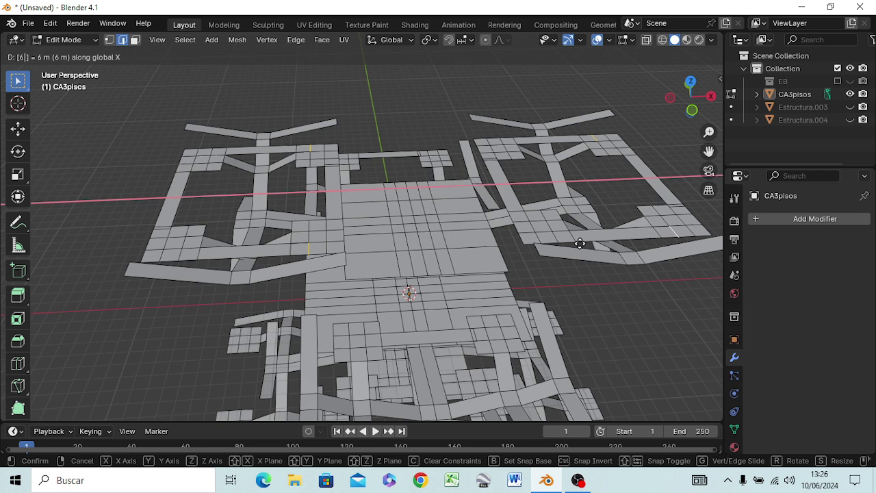
key(Return)
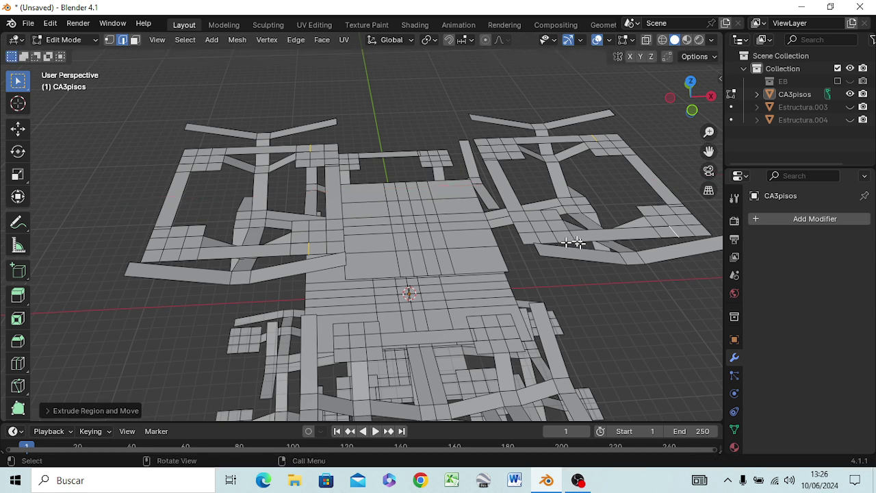
click(388, 104)
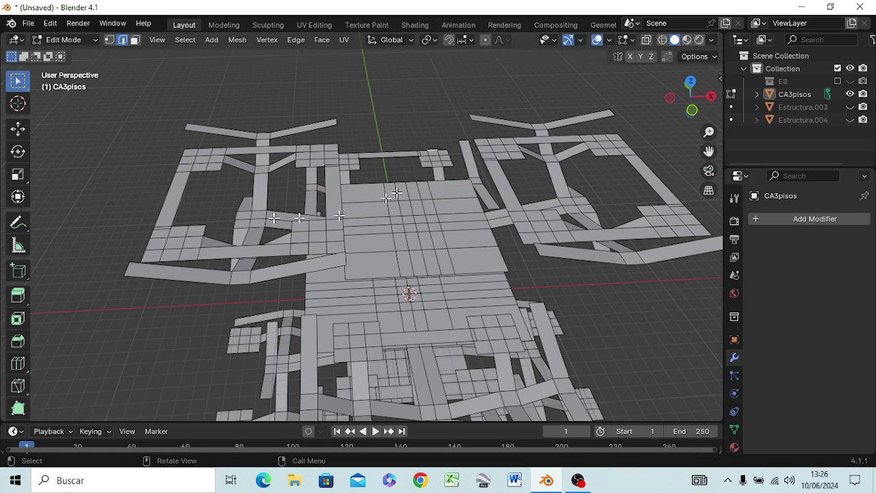
mouse_move(331, 260)
middle_down()
mouse_move(295, 174)
mouse_move(226, 182)
mouse_move(165, 161)
mouse_move(137, 175)
mouse_move(143, 225)
mouse_move(202, 236)
mouse_move(166, 230)
mouse_move(193, 210)
mouse_move(223, 228)
mouse_move(237, 219)
mouse_move(234, 194)
mouse_move(209, 182)
mouse_move(171, 194)
mouse_move(182, 203)
mouse_move(186, 189)
mouse_move(217, 182)
mouse_move(274, 184)
mouse_move(318, 212)
mouse_move(465, 237)
mouse_move(499, 271)
middle_up()
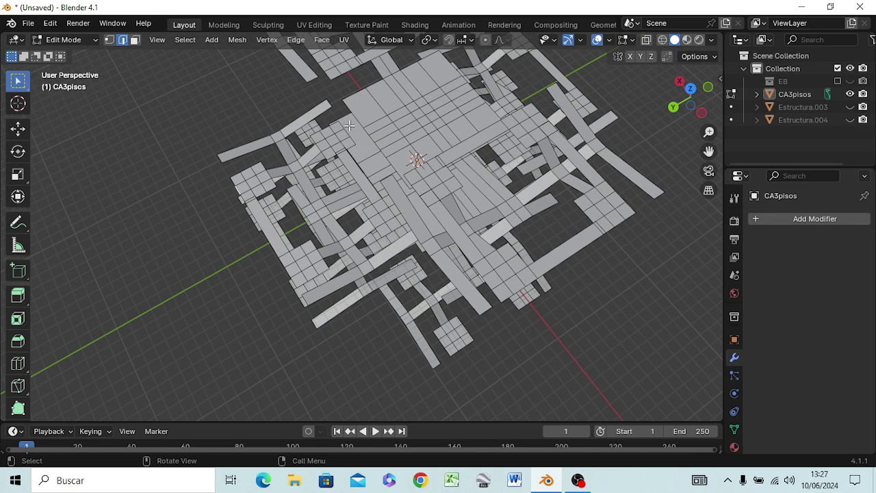
In top view, add a loop cut across the top central bar
key(KP_7)
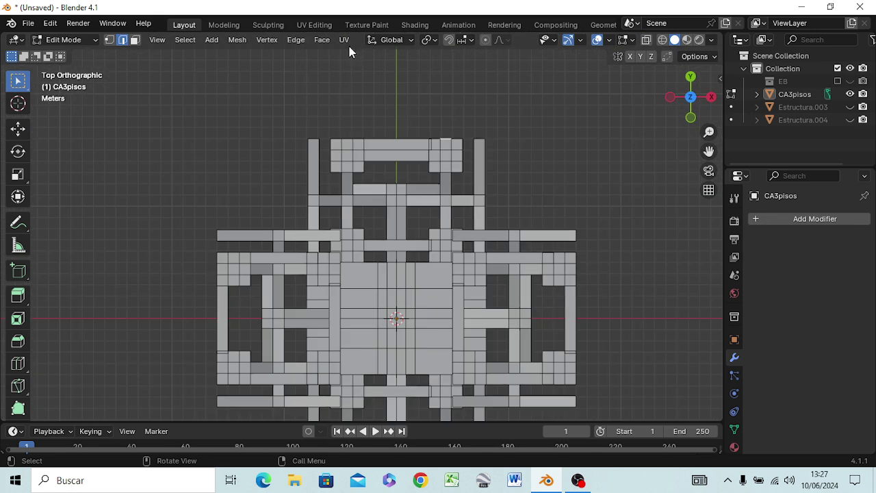
click(402, 149)
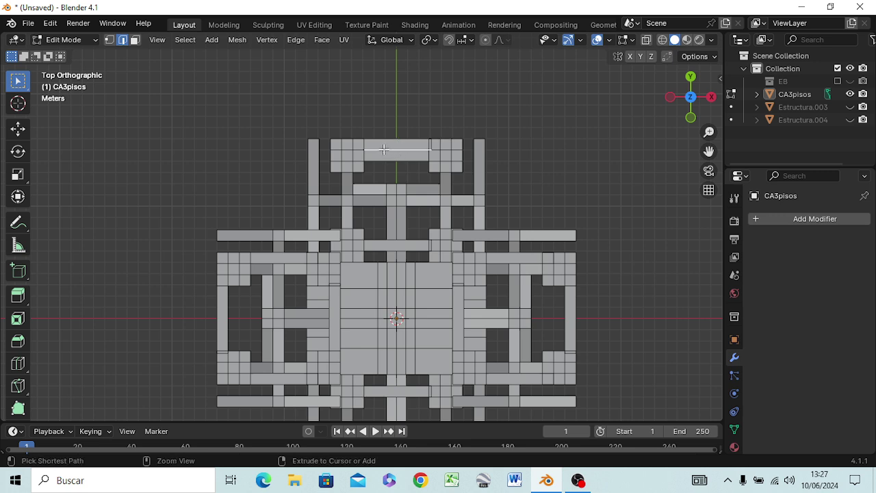
key(ctrl+r)
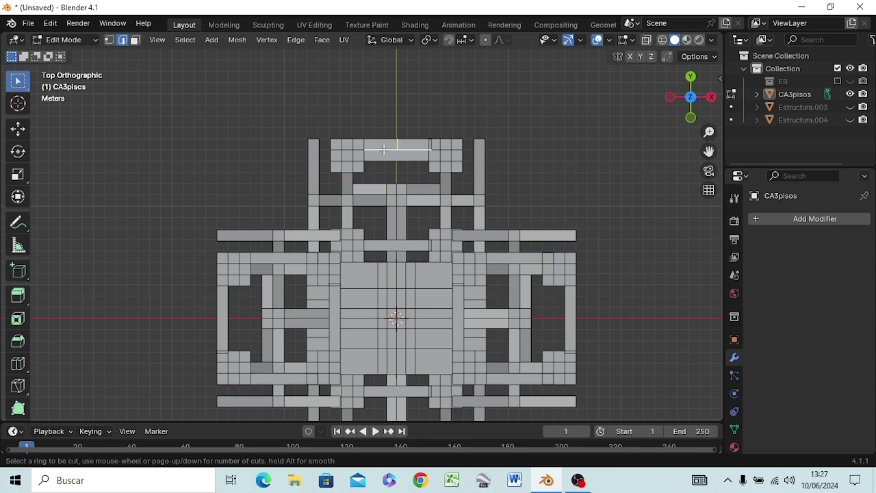
click(383, 149)
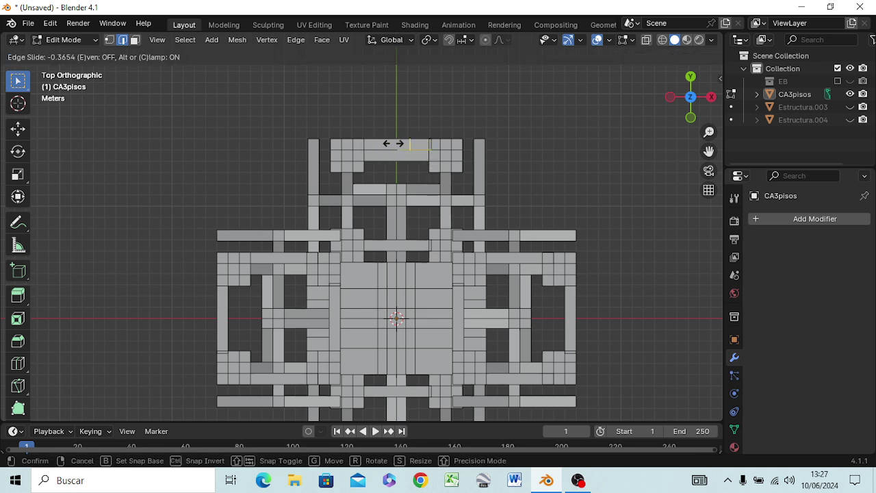
click(373, 147)
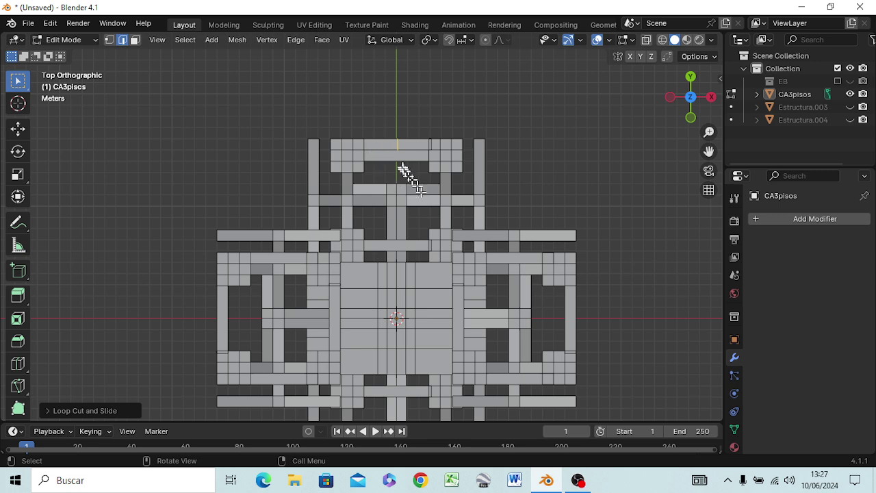
Add a second loop cut across the bar just below it
click(397, 160)
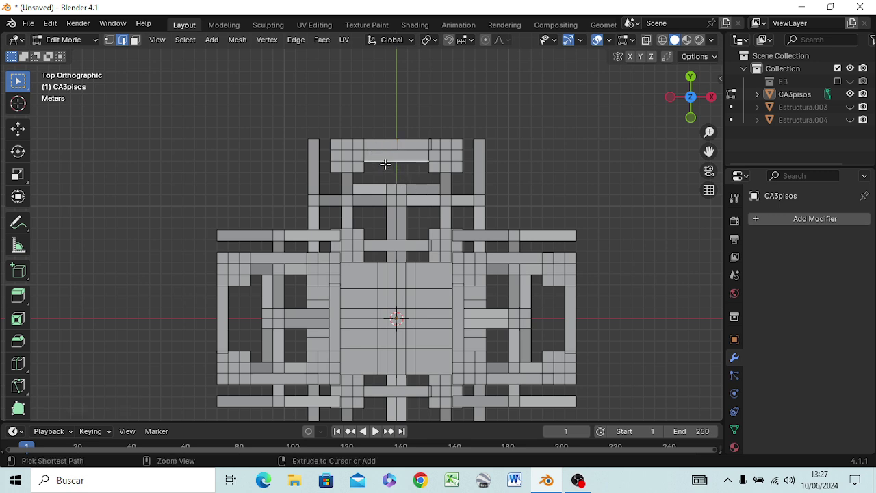
key(ctrl+r)
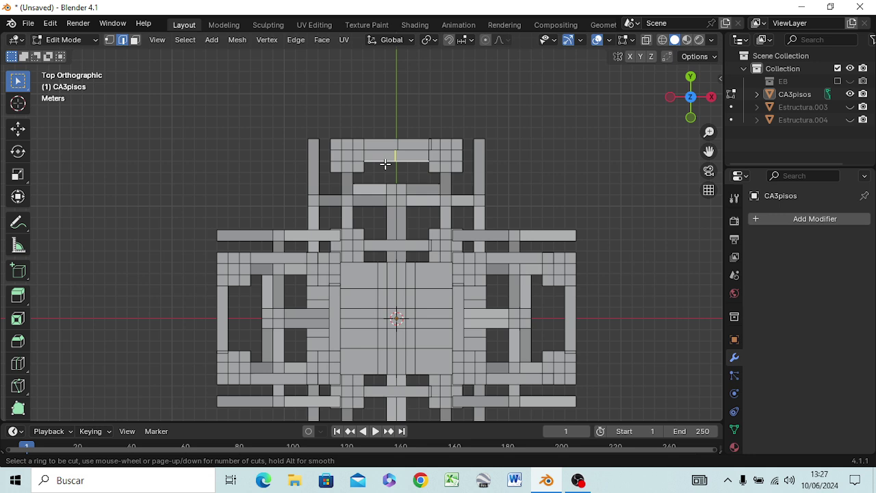
click(385, 164)
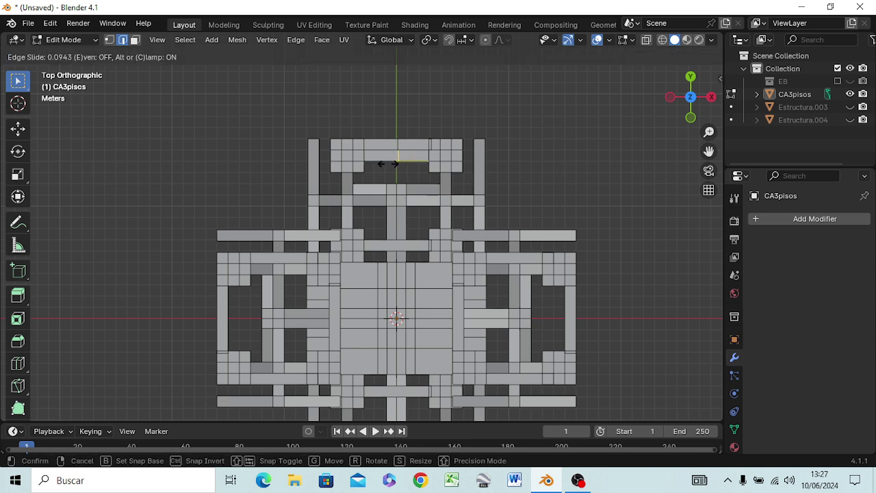
click(387, 167)
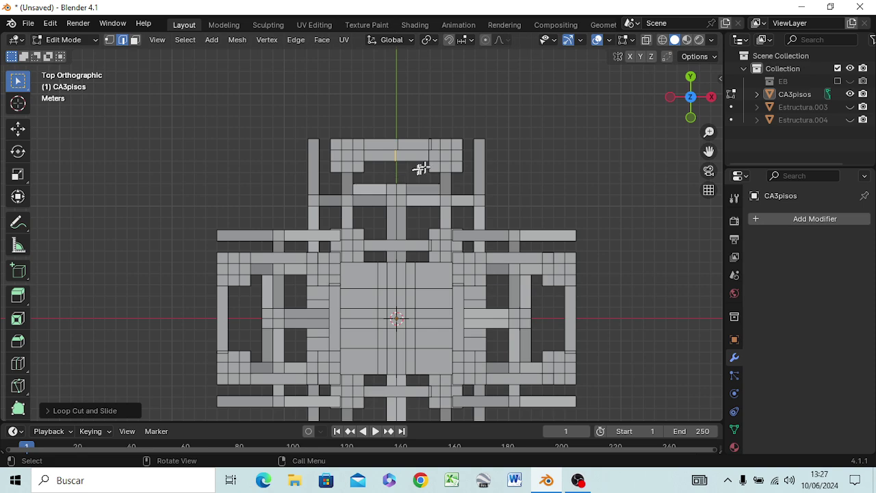
mouse_move(420, 169)
middle_down()
mouse_move(417, 125)
mouse_move(422, 176)
mouse_move(416, 164)
middle_up()
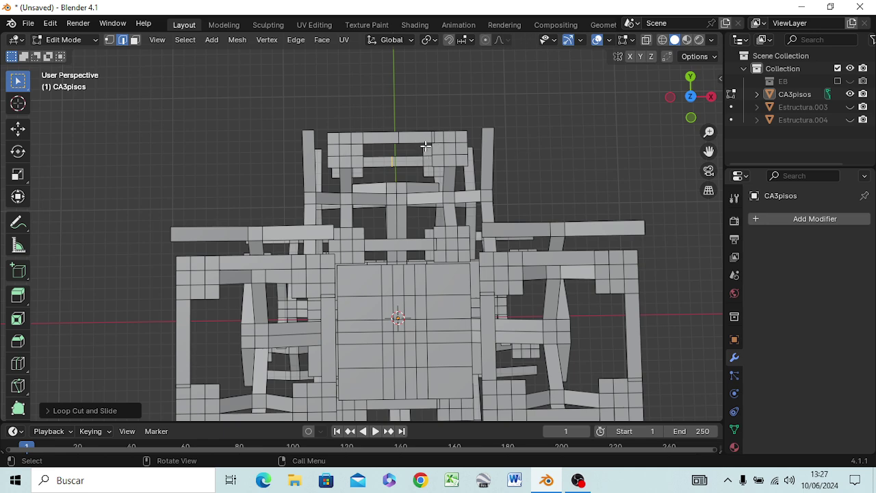
Move the selected top-centre edge of CA3pisos 0.185 m along the X axis
key(KP_7)
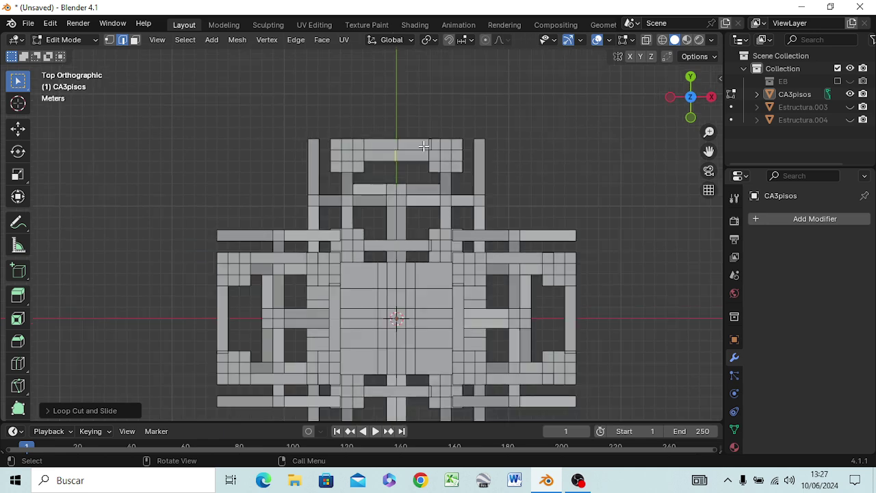
middle_drag(381, 171, 383, 143)
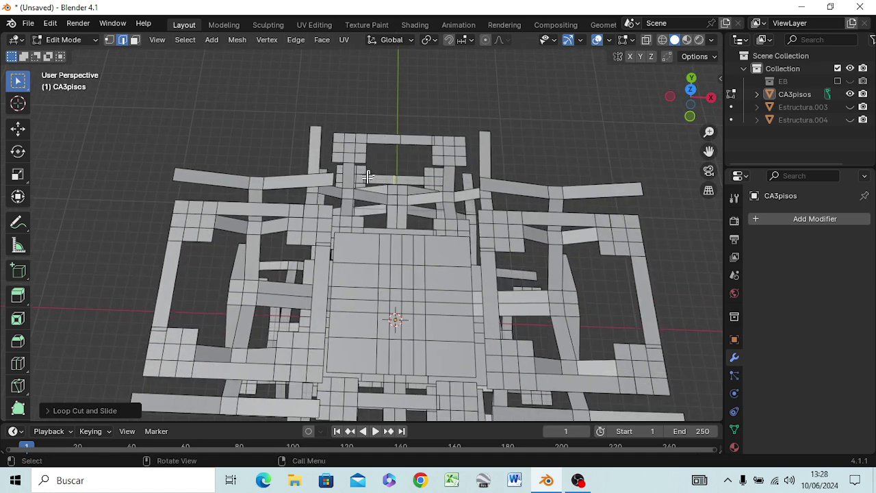
middle_drag(368, 182, 377, 187)
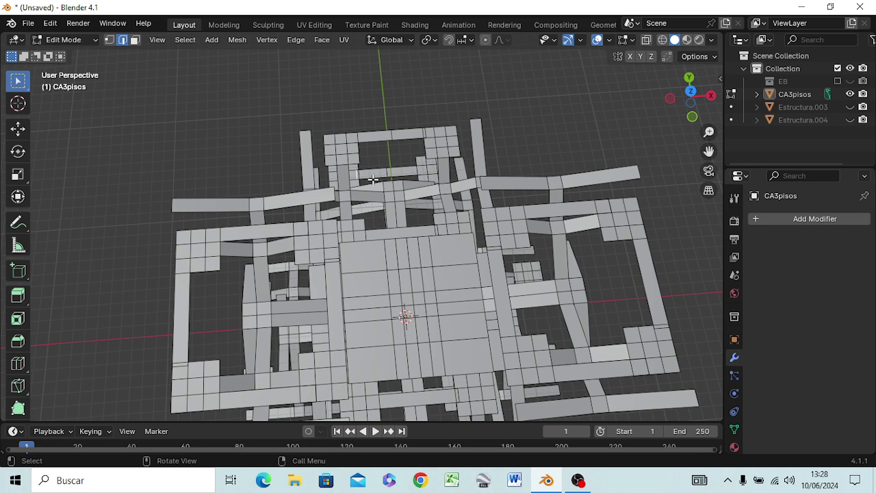
key(g)
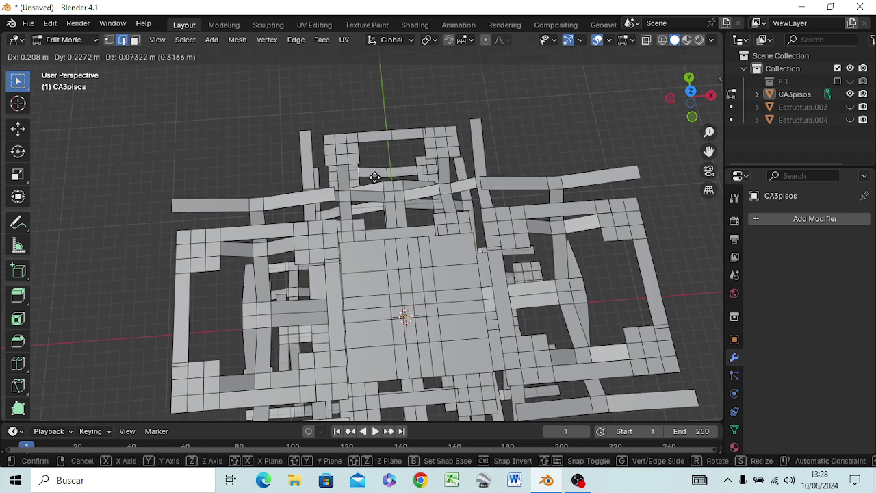
key(x)
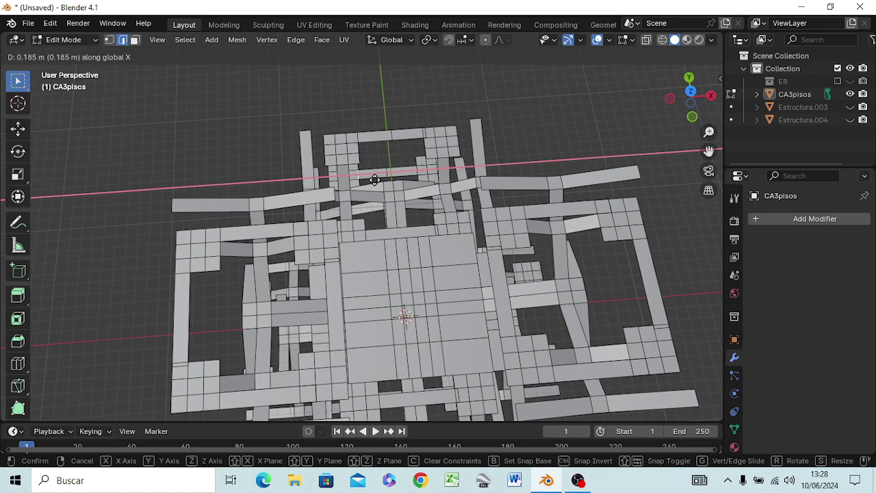
click(374, 179)
middle_drag(378, 187, 385, 189)
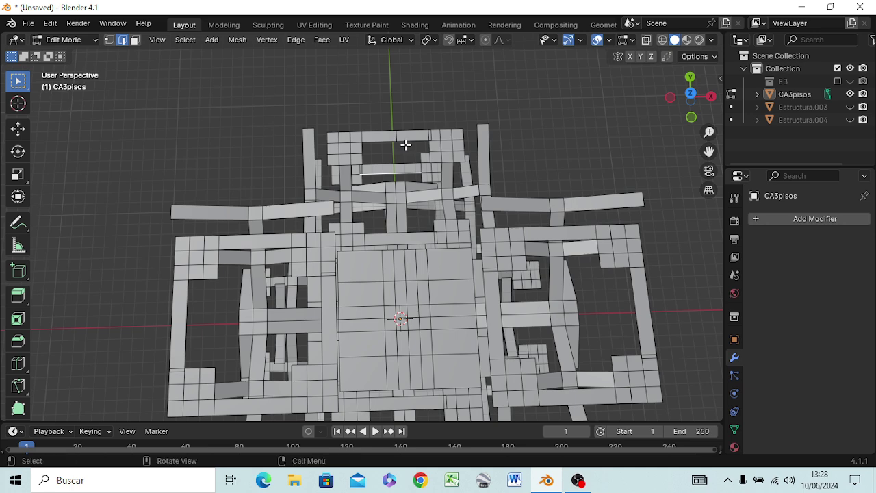
scroll(400, 147, down, 1)
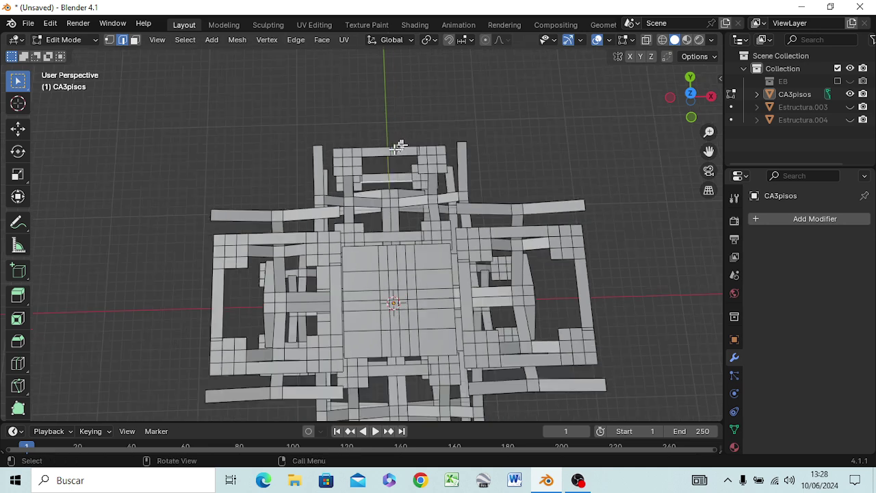
scroll(400, 146, down, 3)
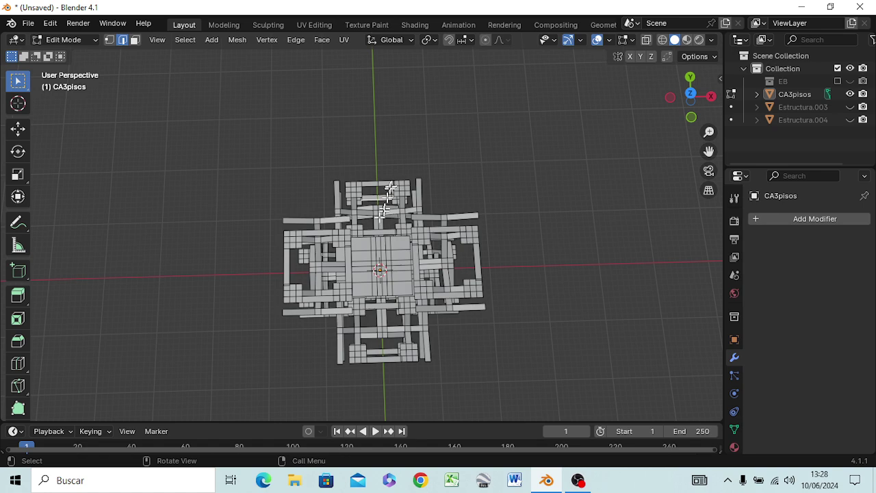
mouse_move(388, 192)
middle_down()
mouse_move(367, 141)
mouse_move(333, 133)
mouse_move(162, 133)
mouse_move(280, 174)
mouse_move(342, 160)
mouse_move(335, 92)
mouse_move(349, 122)
mouse_move(284, 143)
mouse_move(185, 156)
mouse_move(235, 147)
mouse_move(293, 156)
mouse_move(267, 125)
mouse_move(156, 121)
mouse_move(68, 94)
mouse_move(80, 178)
mouse_move(82, 162)
mouse_move(93, 160)
mouse_move(82, 215)
middle_up()
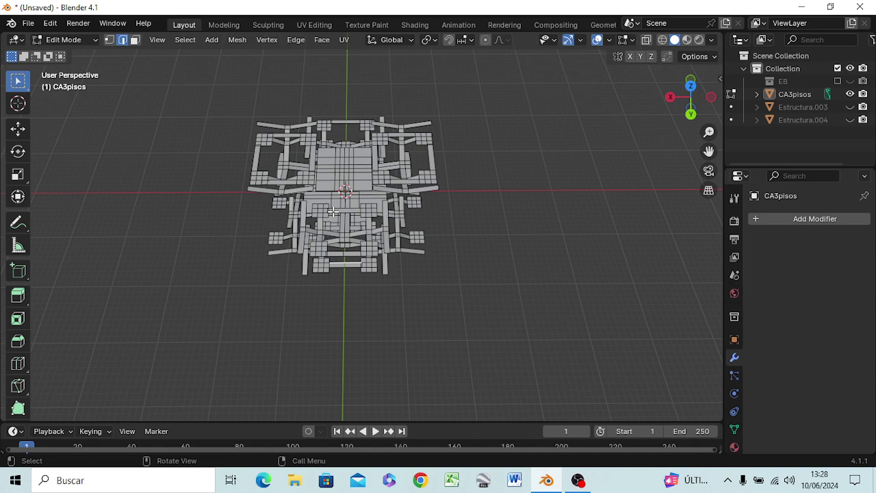
key(KP_7)
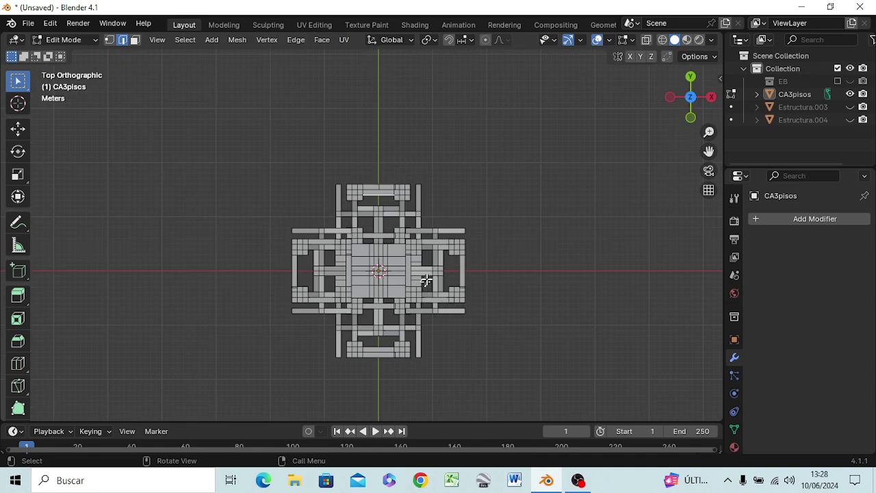
mouse_move(427, 279)
middle_down()
mouse_move(264, 136)
mouse_move(211, 126)
mouse_move(133, 146)
mouse_move(172, 274)
mouse_move(260, 331)
mouse_move(284, 297)
mouse_move(277, 275)
middle_up()
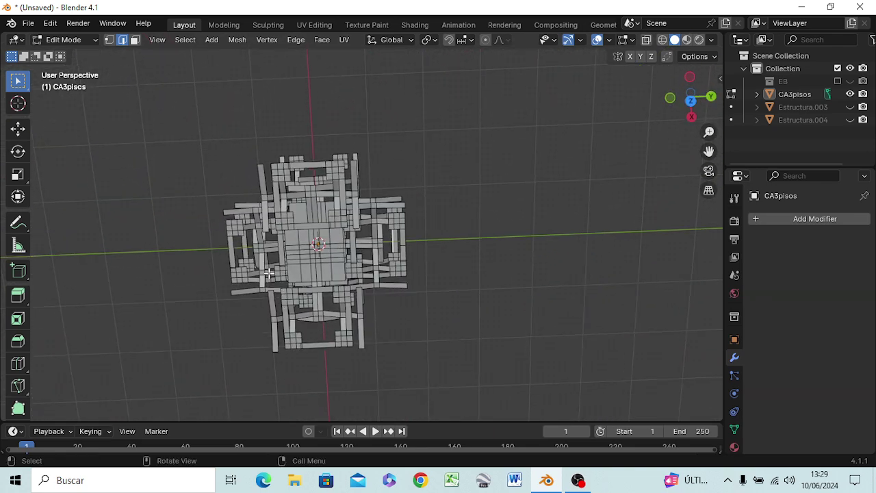
key(KP_7)
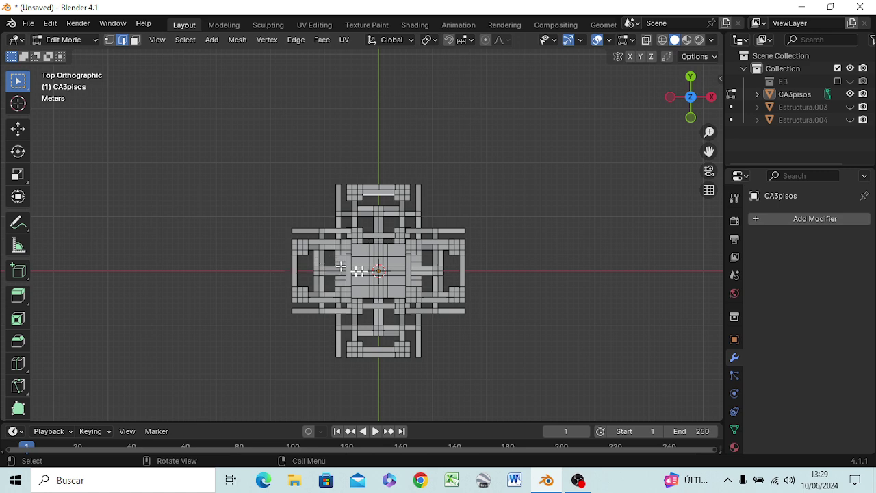
scroll(339, 265, up, 2)
scroll(349, 280, up, 2)
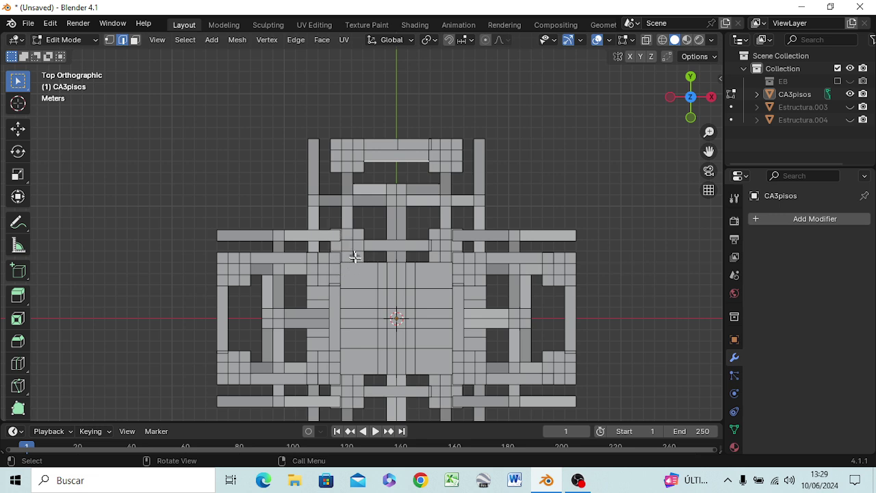
mouse_move(358, 262)
middle_down()
mouse_move(362, 219)
mouse_move(362, 253)
middle_up()
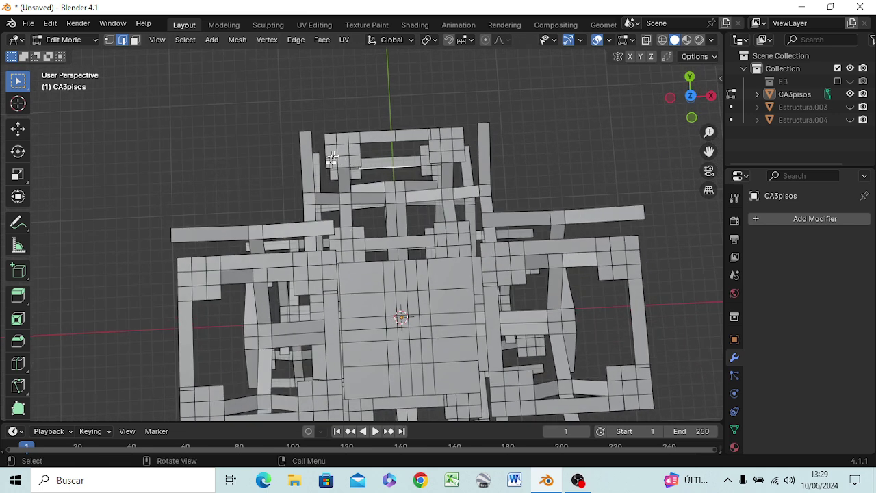
Cut a two-cut edge loop pair across the left of the central square
click(362, 271)
key(ctrl+r)
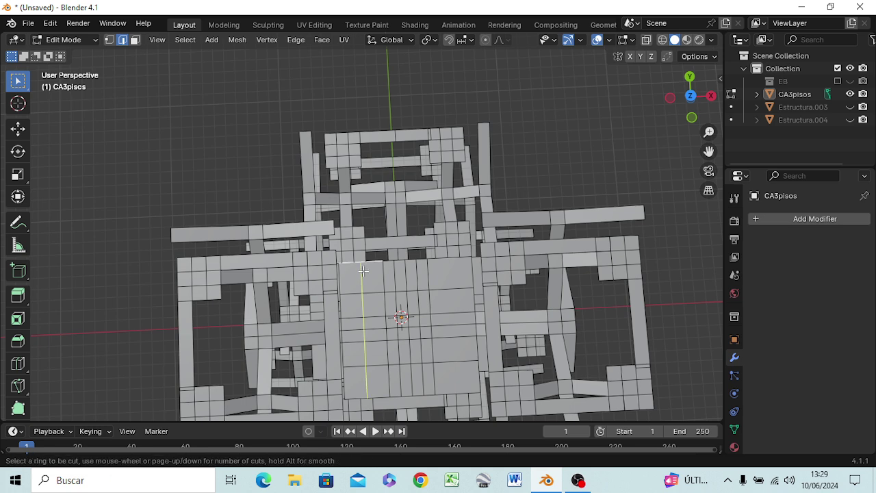
scroll(367, 289, up, 1)
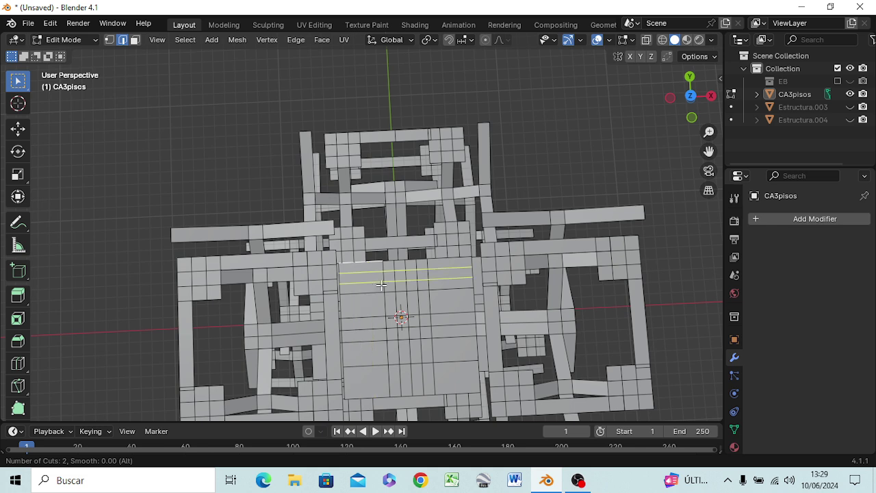
click(367, 269)
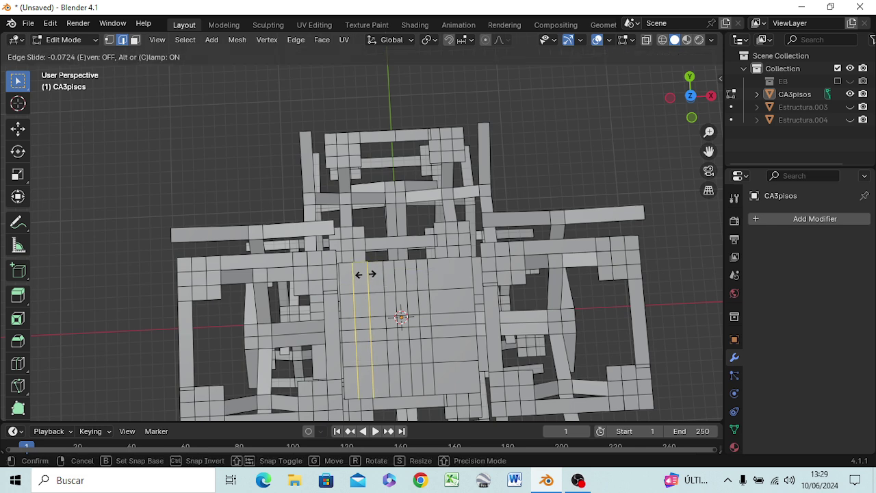
click(370, 278)
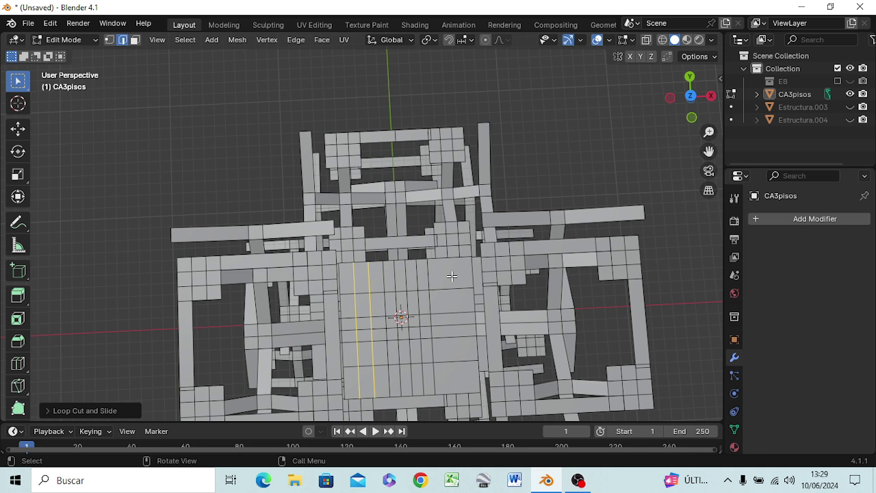
Add a second, unslid two-cut loop pair on the right and switch to vertex select
key(ctrl+r)
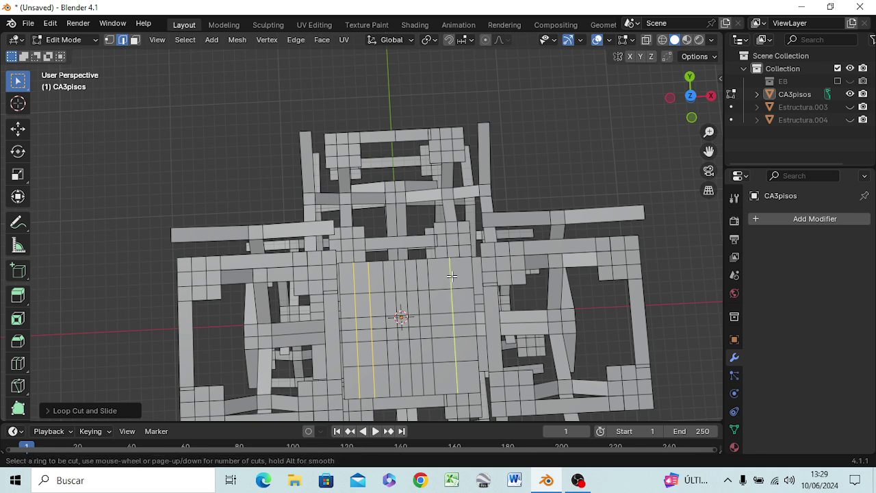
scroll(452, 276, up, 1)
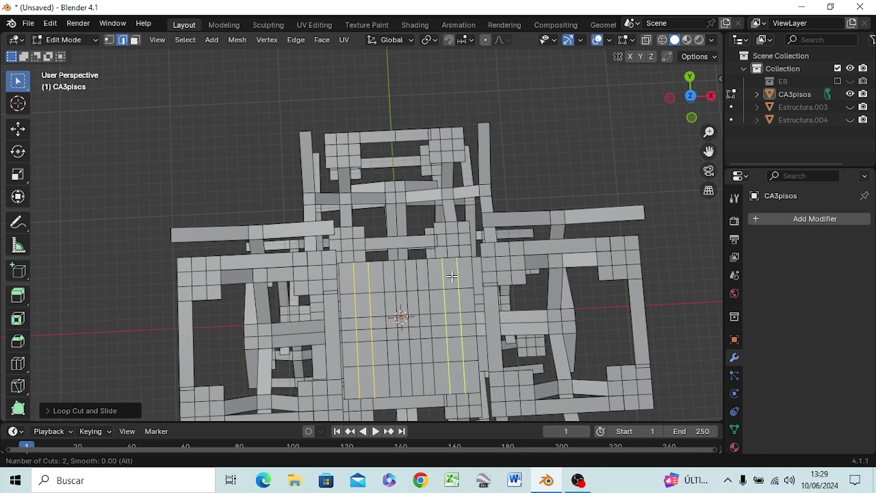
click(452, 275)
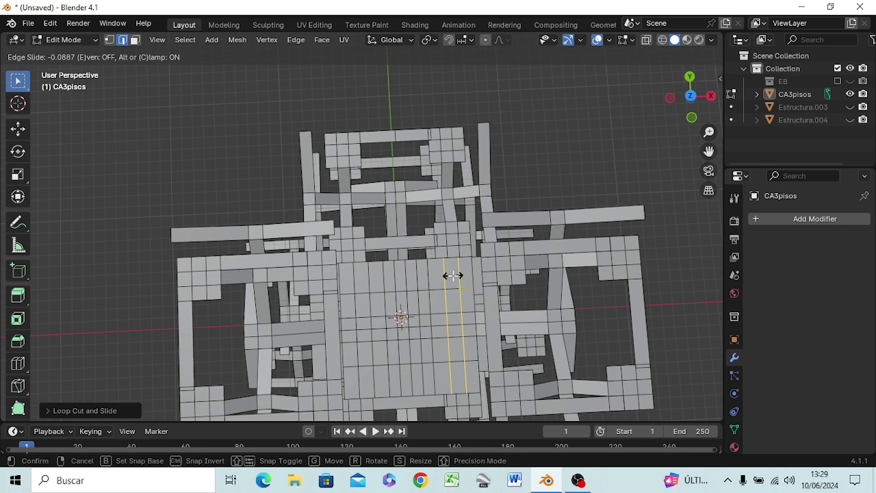
right_click(452, 275)
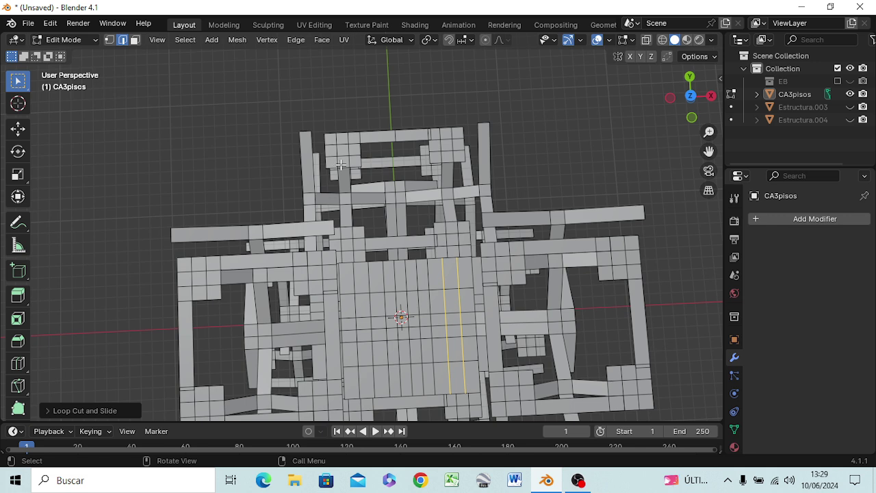
key(1)
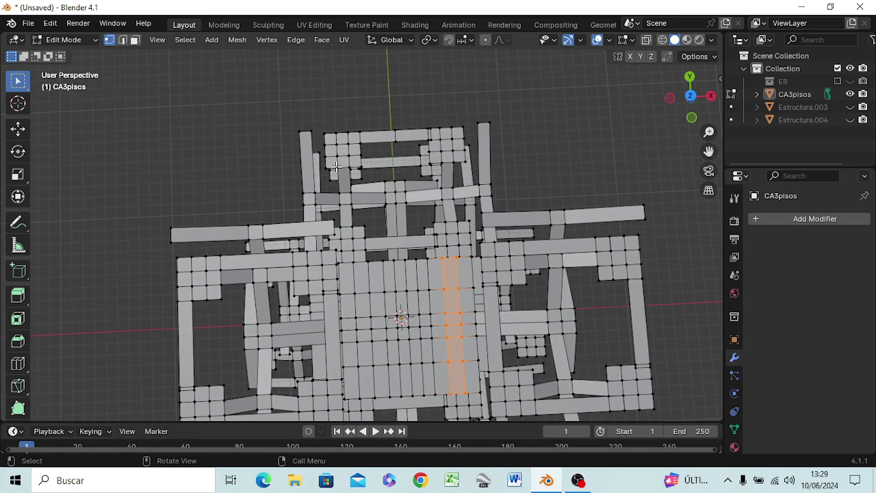
Inspect the edited CA3pisos floor plan from several angles, then return to Object Mode
click(336, 166)
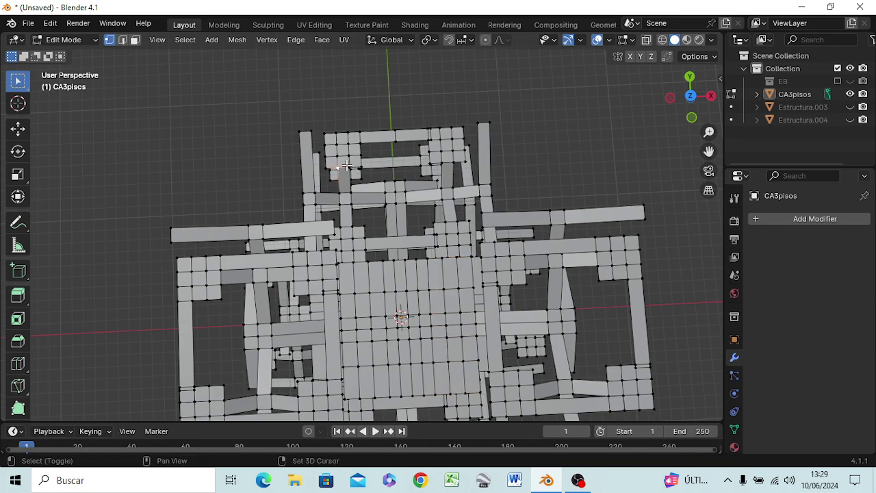
shift+click(349, 171)
middle_drag(377, 191, 592, 81)
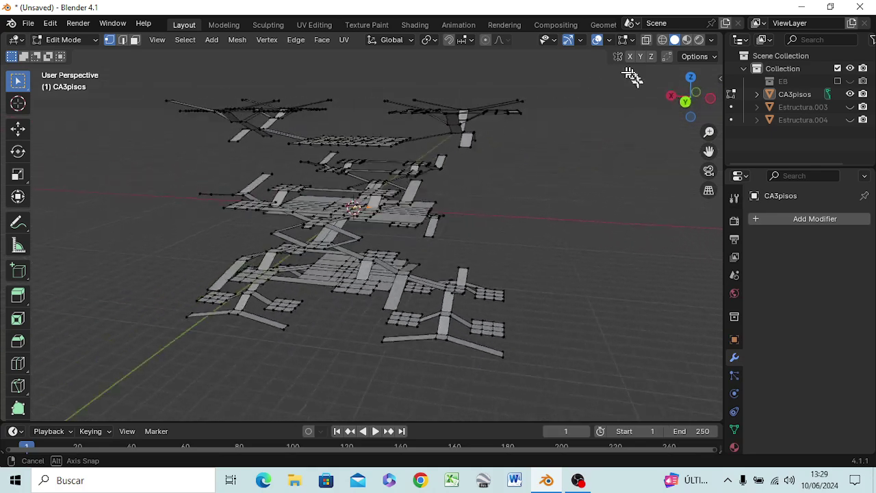
middle_drag(592, 82, 618, 117)
middle_drag(451, 228, 331, 228)
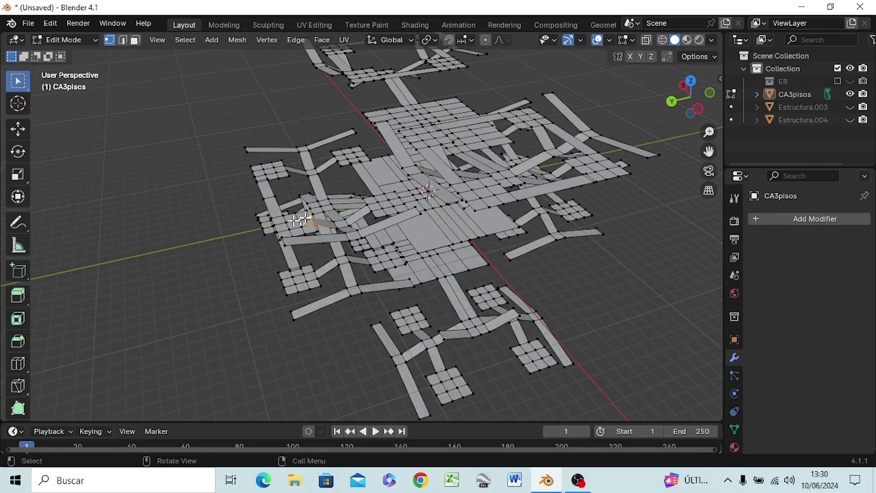
mouse_move(351, 252)
middle_down()
mouse_move(375, 270)
mouse_move(460, 264)
middle_up()
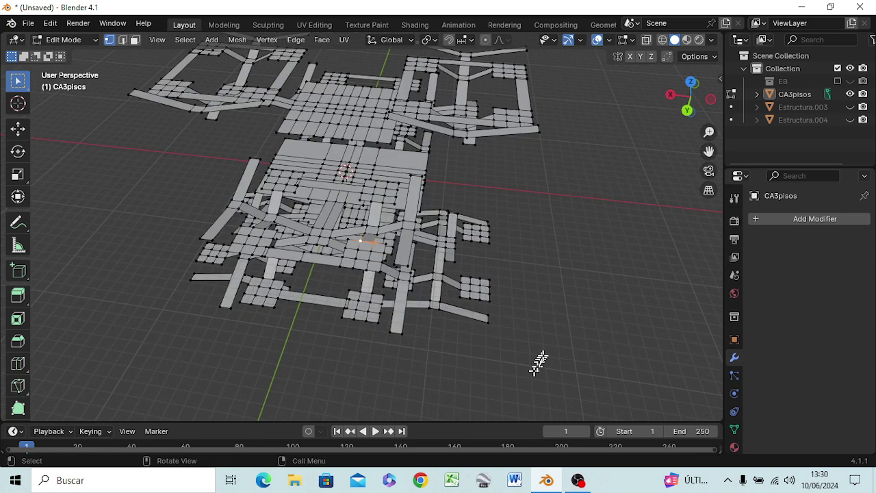
click(540, 351)
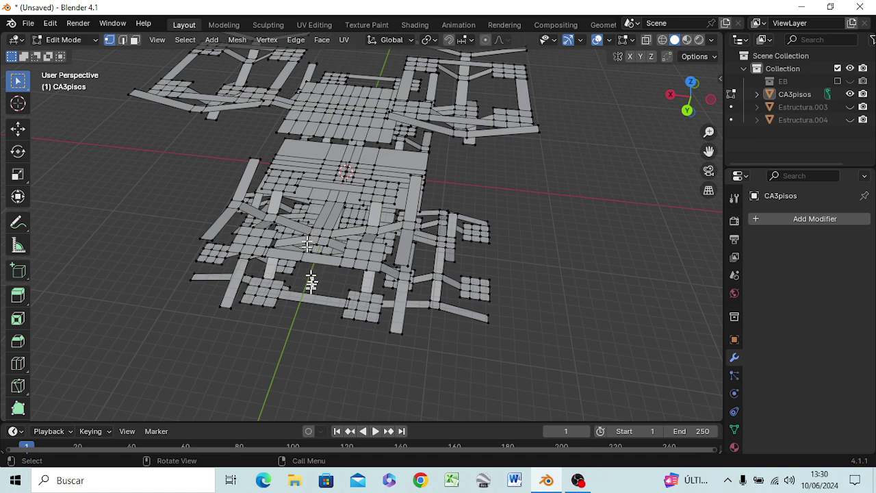
mouse_move(365, 240)
middle_down()
mouse_move(381, 244)
mouse_move(397, 215)
mouse_move(365, 240)
middle_up()
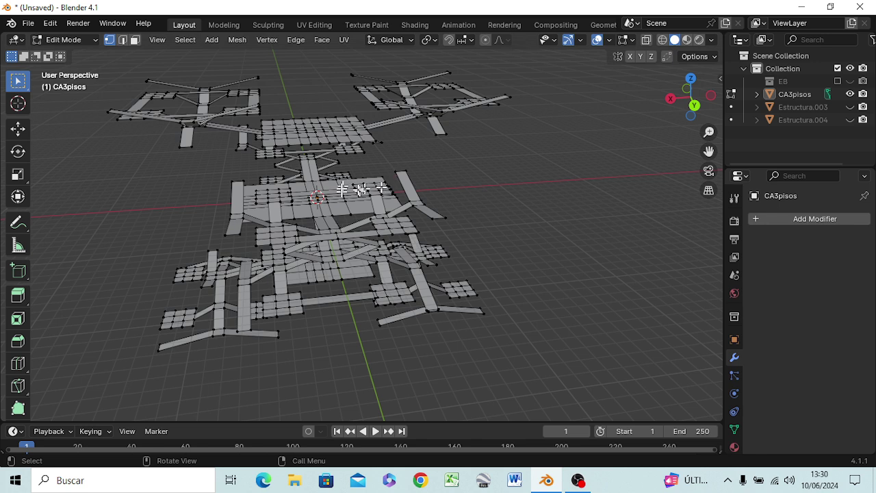
key(Tab)
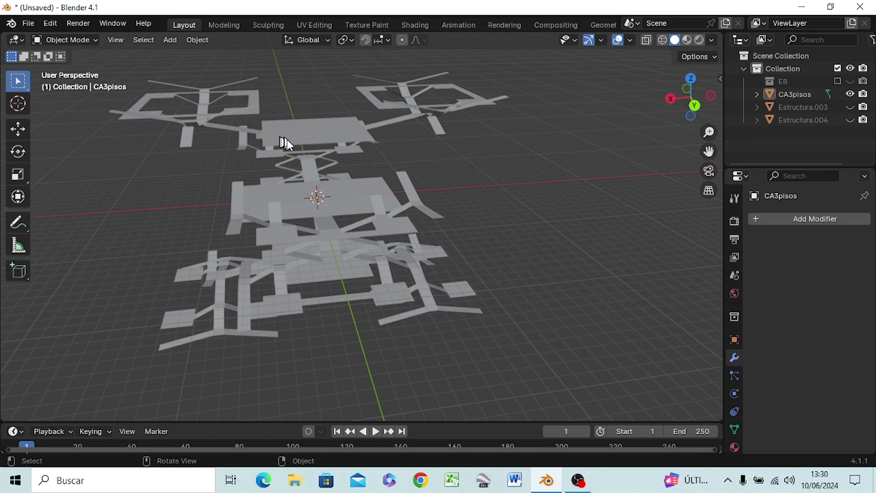
mouse_move(283, 141)
middle_down()
mouse_move(267, 179)
mouse_move(194, 135)
middle_up()
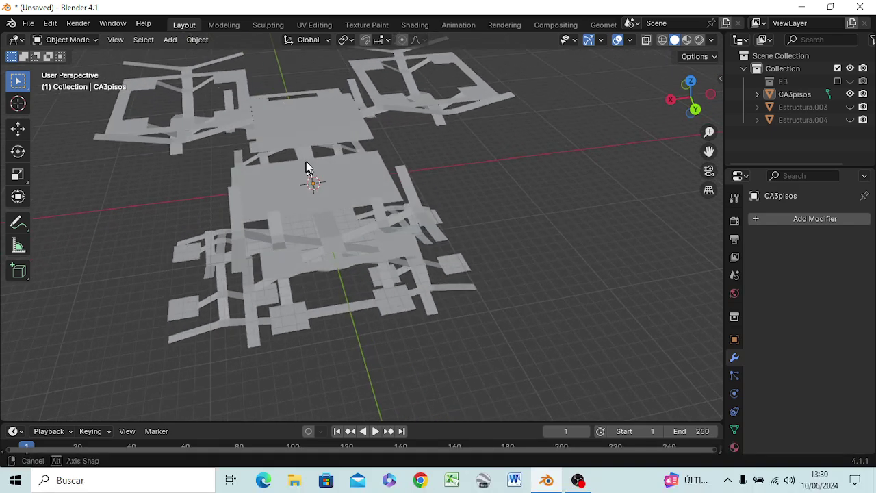
mouse_move(195, 131)
middle_down()
mouse_move(296, 116)
mouse_move(283, 130)
middle_up()
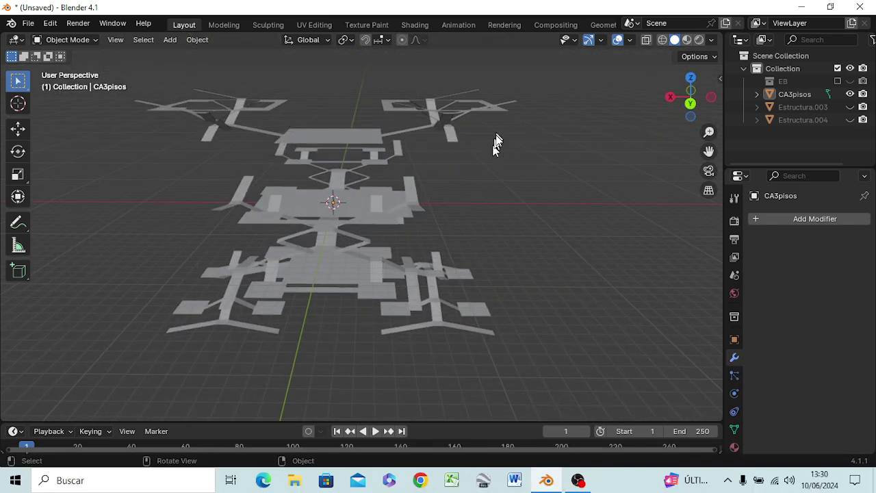
mouse_move(496, 143)
middle_down()
mouse_move(457, 145)
mouse_move(434, 117)
mouse_move(450, 108)
mouse_move(485, 161)
mouse_move(559, 158)
mouse_move(543, 187)
mouse_move(509, 198)
middle_up()
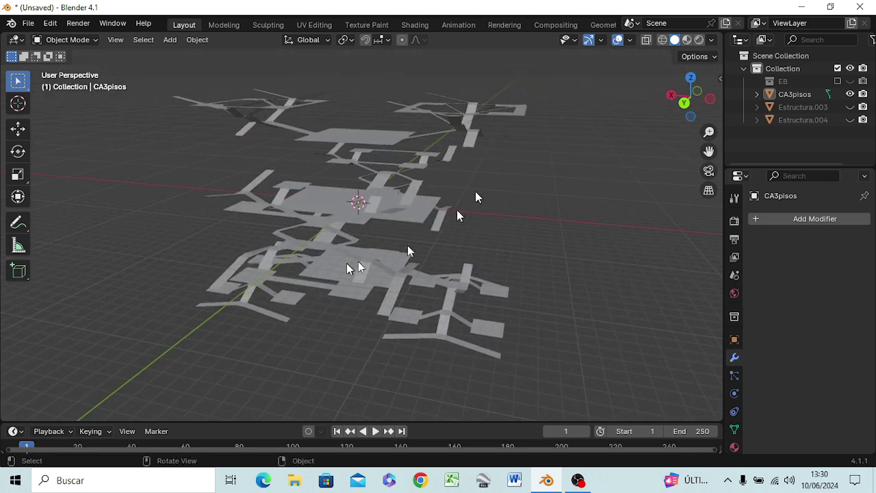
mouse_move(438, 254)
middle_down()
mouse_move(509, 267)
mouse_move(553, 232)
mouse_move(448, 223)
mouse_move(452, 211)
mouse_move(543, 248)
mouse_move(502, 229)
mouse_move(446, 219)
mouse_move(329, 236)
mouse_move(483, 314)
mouse_move(551, 279)
mouse_move(518, 211)
mouse_move(472, 206)
mouse_move(459, 215)
mouse_move(534, 208)
mouse_move(503, 230)
mouse_move(495, 225)
middle_up()
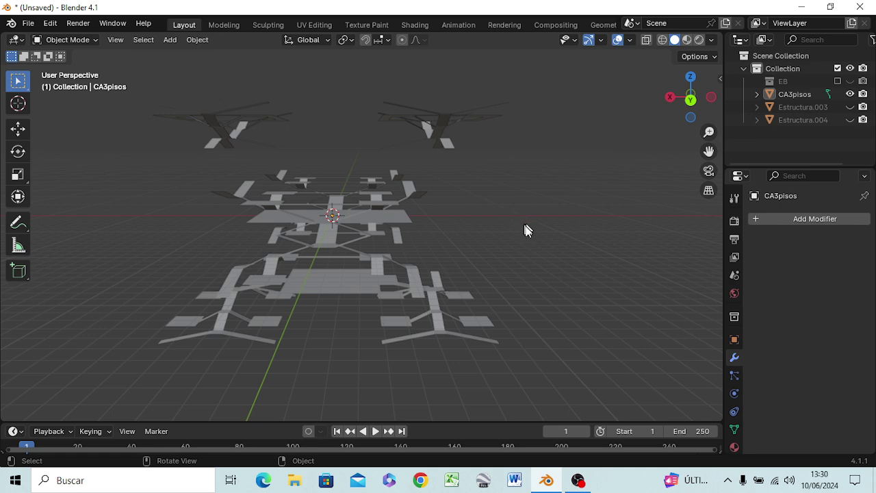
mouse_move(524, 228)
middle_down()
mouse_move(540, 231)
mouse_move(538, 239)
mouse_move(538, 231)
middle_up()
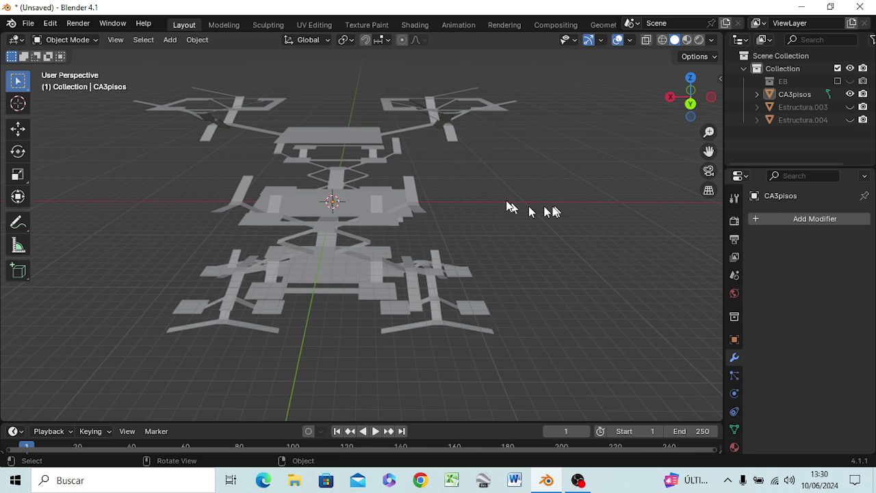
Copy and paste CA3pisos in the Outliner, moving the original into the EB collection
right_click(801, 99)
click(752, 97)
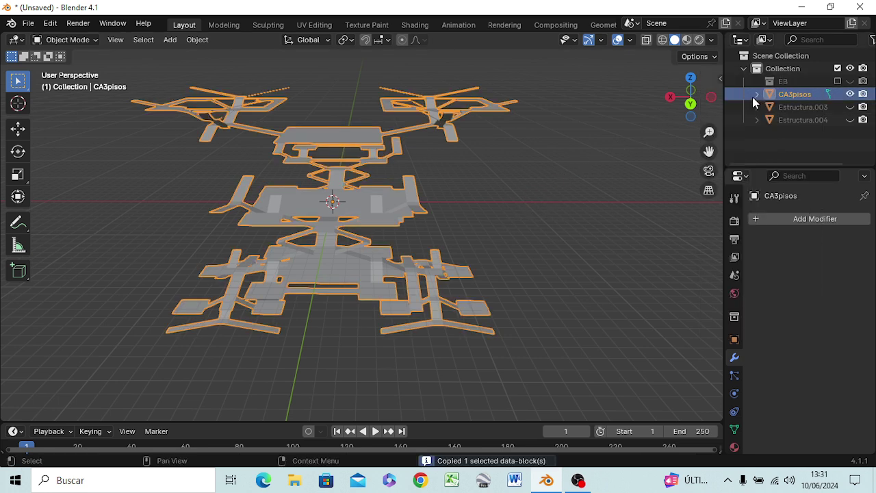
right_click(779, 70)
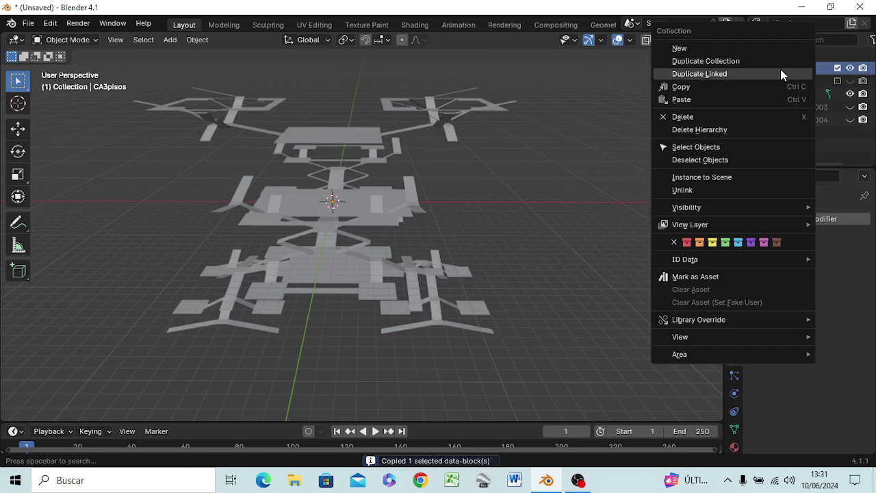
click(693, 99)
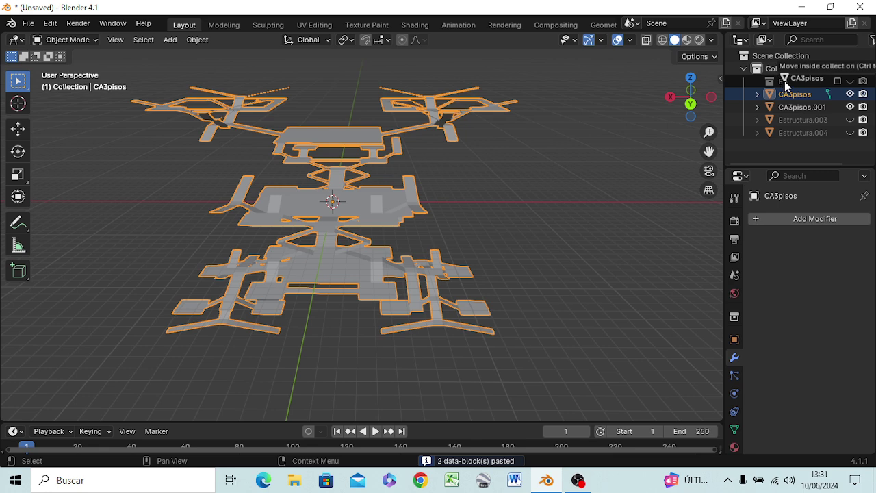
drag(790, 98, 784, 81)
Rename the CA3pisos.001 copy to 'CA3PI' and look it over
click(795, 95)
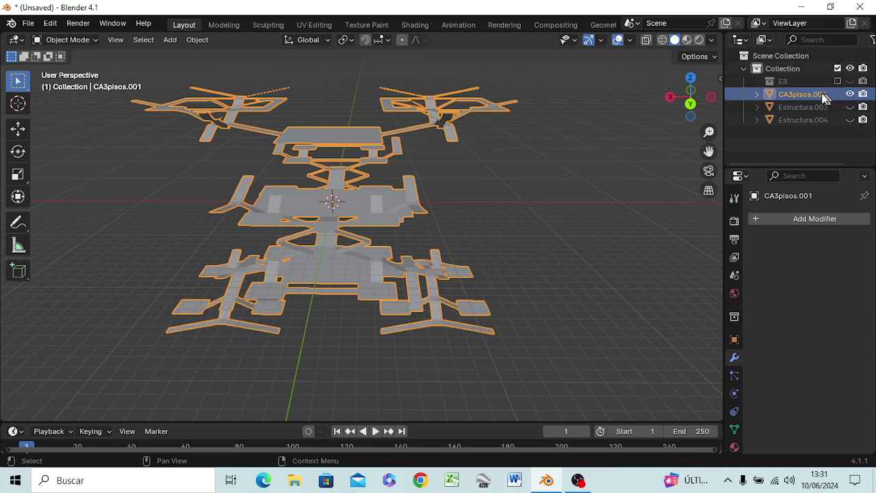
double_click(819, 95)
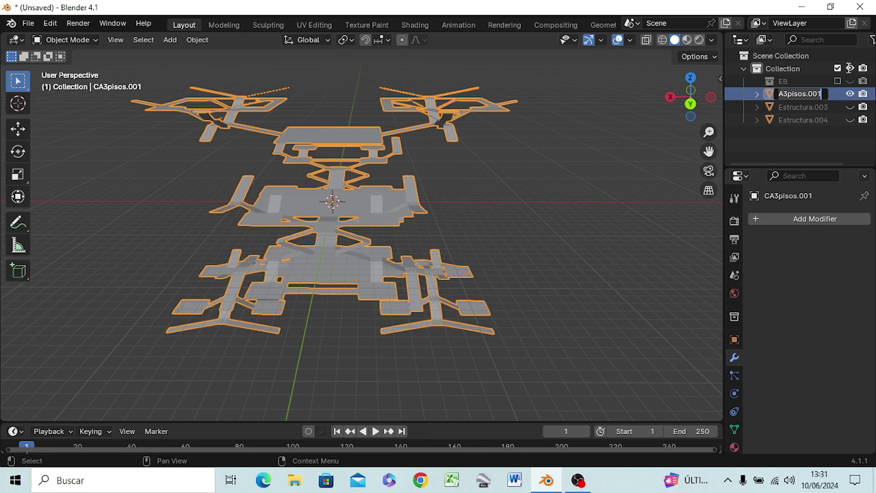
text(CA3PI)
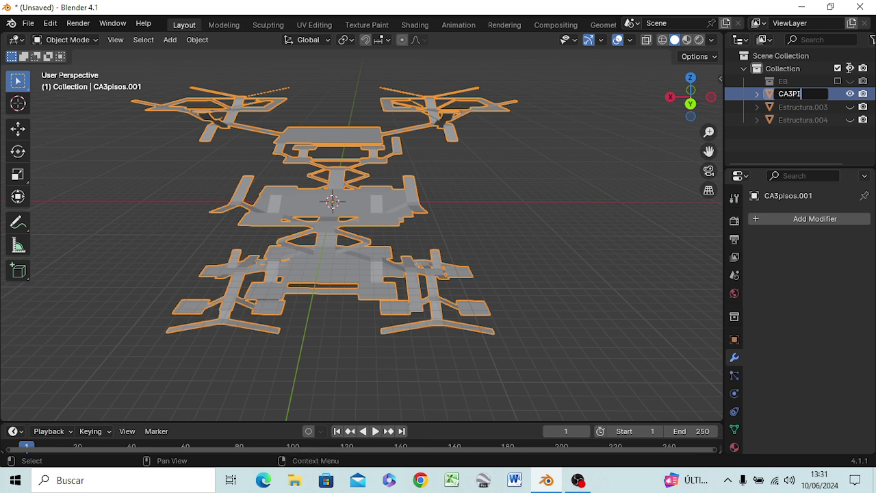
key(Return)
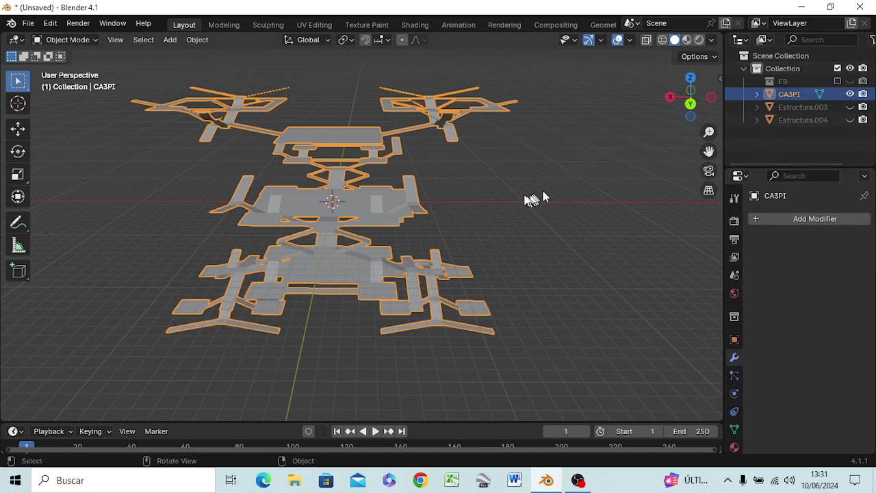
mouse_move(533, 206)
middle_down()
mouse_move(384, 207)
mouse_move(488, 206)
mouse_move(529, 192)
mouse_move(486, 225)
mouse_move(488, 209)
mouse_move(559, 207)
mouse_move(551, 253)
mouse_move(518, 196)
middle_up()
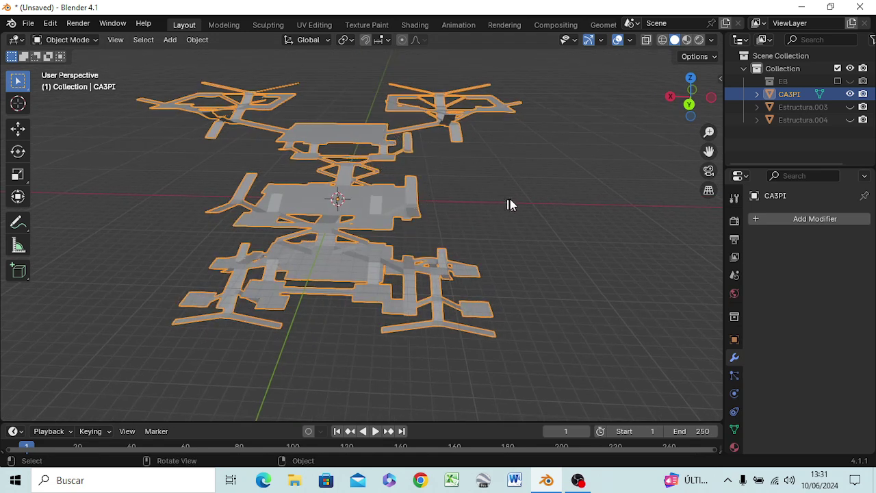
mouse_move(509, 204)
middle_down()
mouse_move(493, 223)
mouse_move(473, 186)
mouse_move(479, 160)
mouse_move(483, 191)
mouse_move(494, 181)
mouse_move(505, 189)
mouse_move(505, 180)
mouse_move(499, 192)
middle_up()
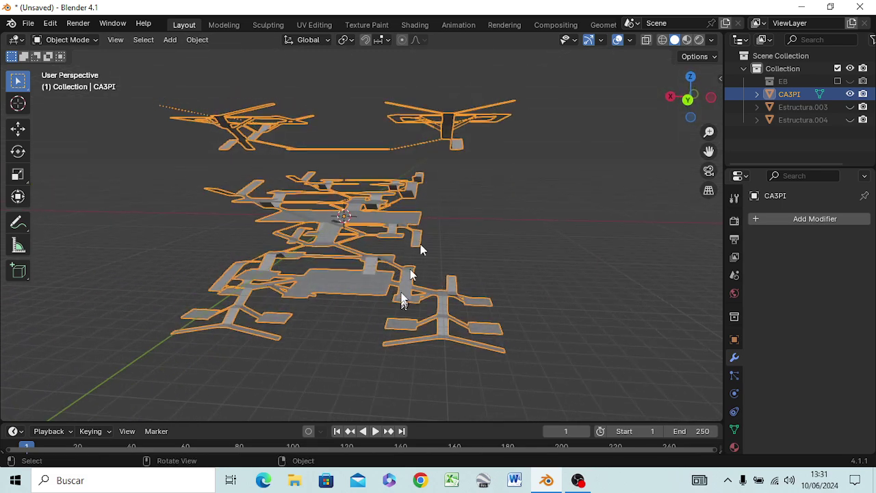
Enter Edit Mode on CA3PI, look around its floor levels, then go to Front Orthographic
key(Tab)
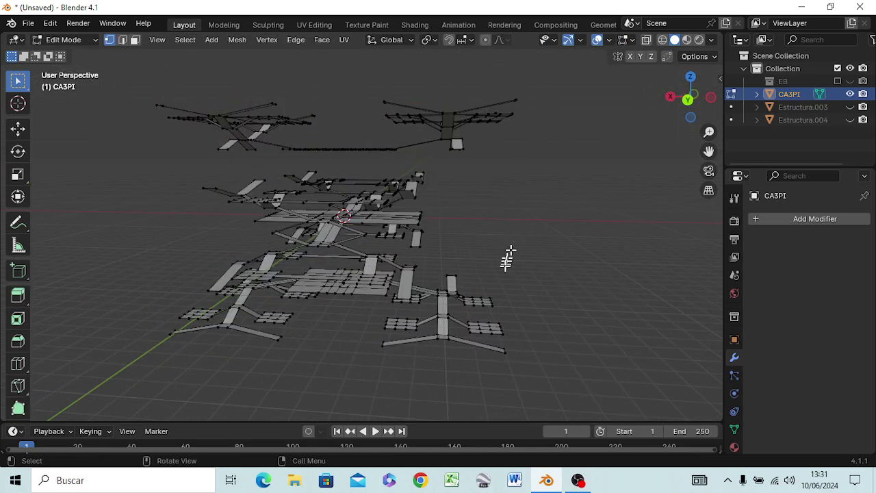
mouse_move(508, 257)
middle_down()
mouse_move(494, 254)
mouse_move(512, 288)
mouse_move(498, 273)
middle_up()
scroll(397, 243, up, 1)
scroll(401, 233, up, 1)
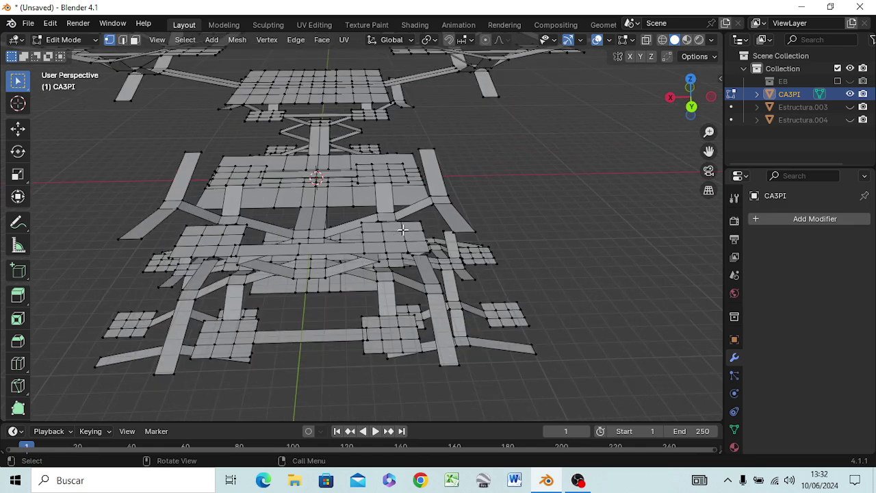
scroll(403, 229, down, 1)
scroll(404, 232, down, 1)
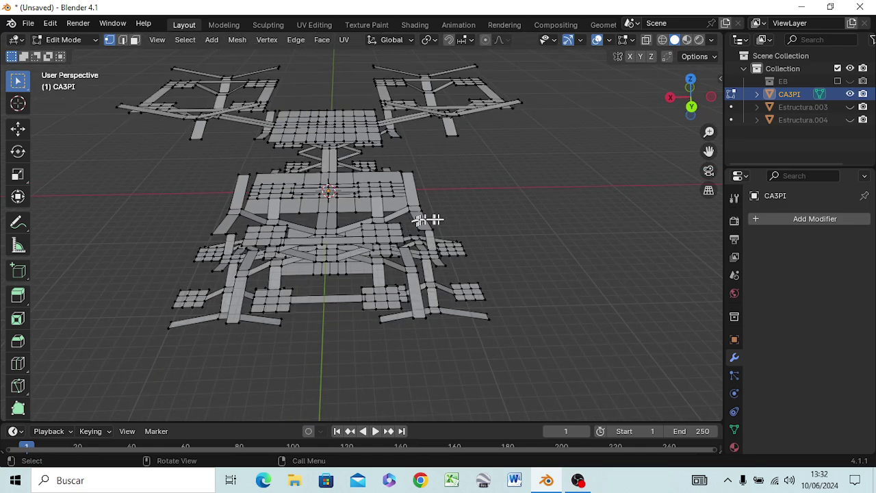
mouse_move(426, 219)
middle_down()
mouse_move(338, 232)
mouse_move(303, 189)
mouse_move(323, 209)
mouse_move(399, 209)
mouse_move(444, 227)
mouse_move(442, 218)
middle_up()
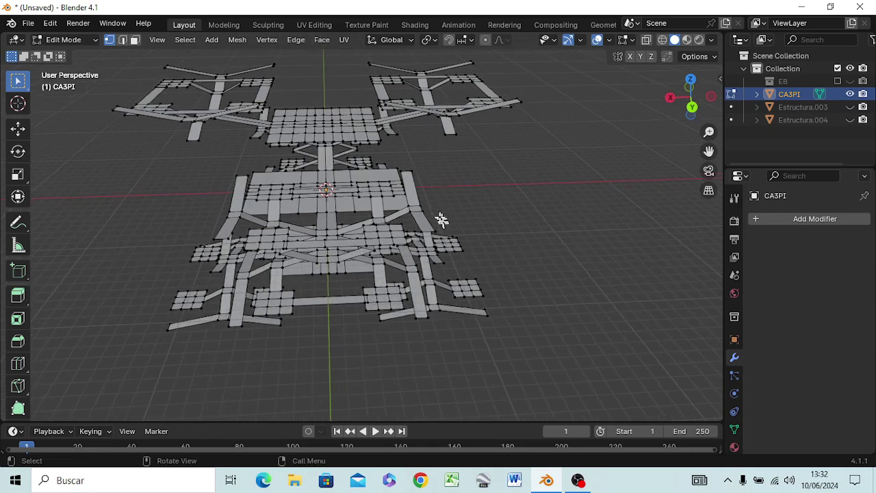
mouse_move(383, 212)
middle_down()
mouse_move(401, 308)
mouse_move(388, 254)
mouse_move(391, 215)
mouse_move(381, 240)
middle_up()
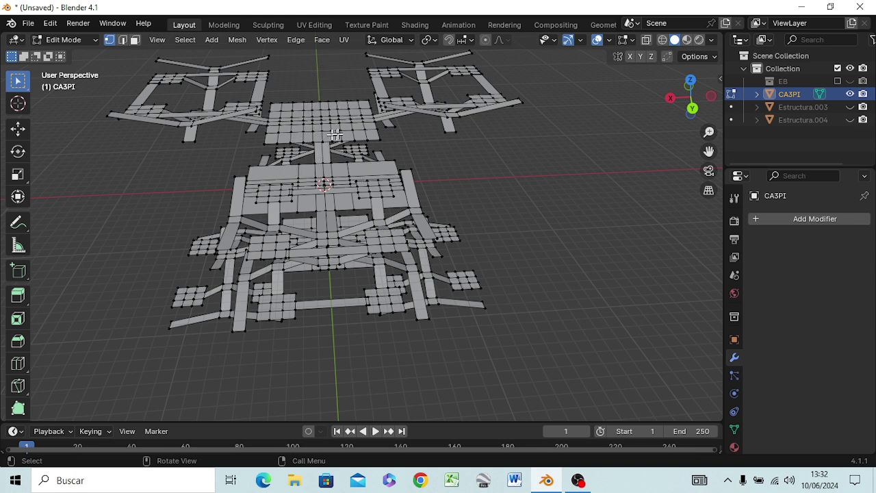
key(KP_1)
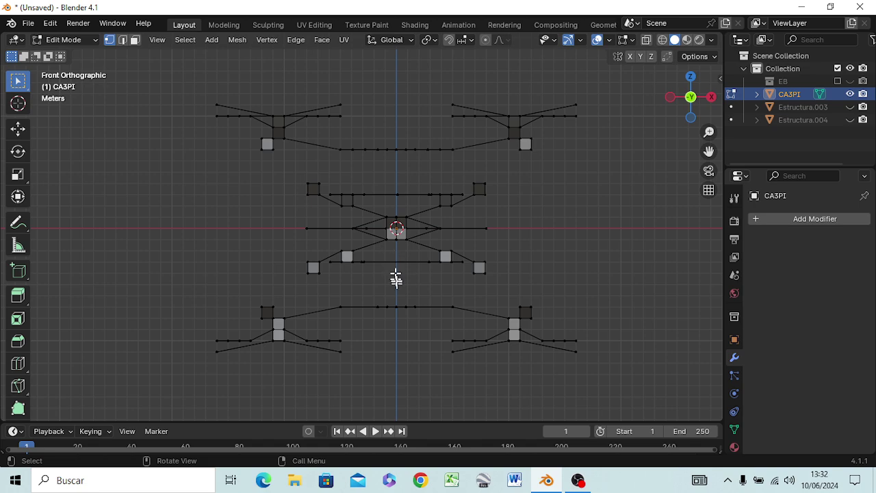
Show CA3PI in wireframe from the straight front view
mouse_move(392, 263)
middle_down()
mouse_move(378, 274)
mouse_move(389, 264)
middle_up()
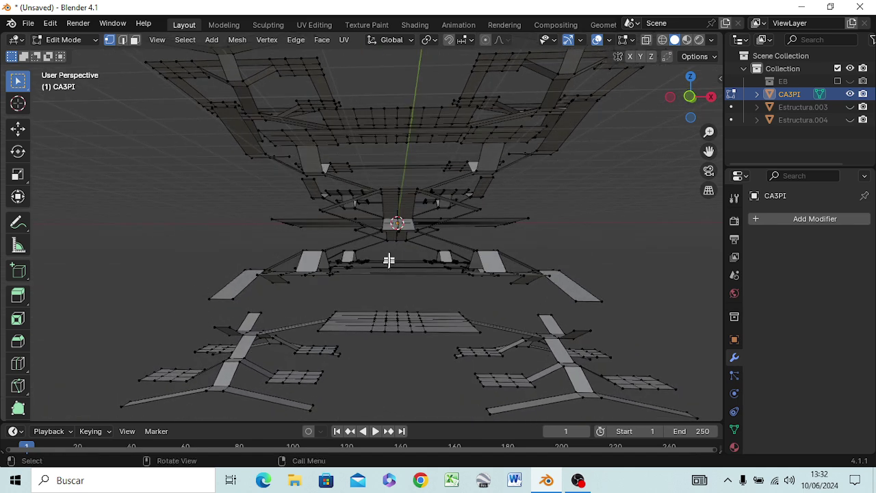
key(KP_1)
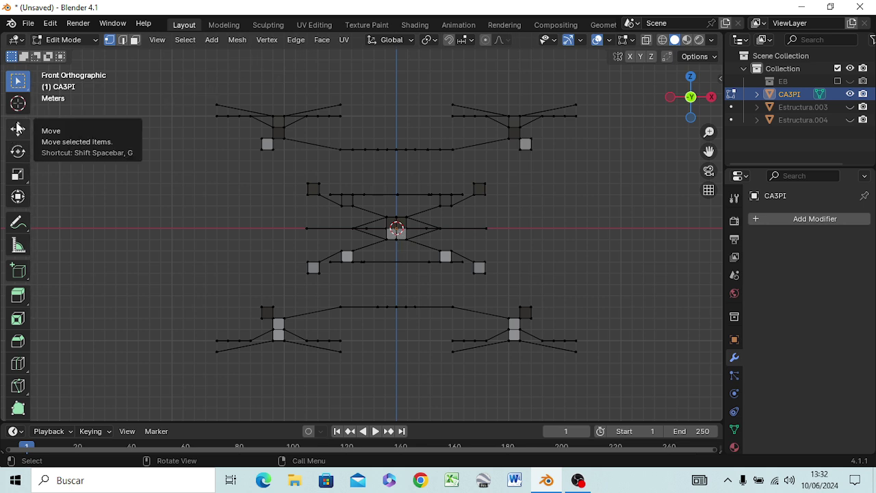
key(z)
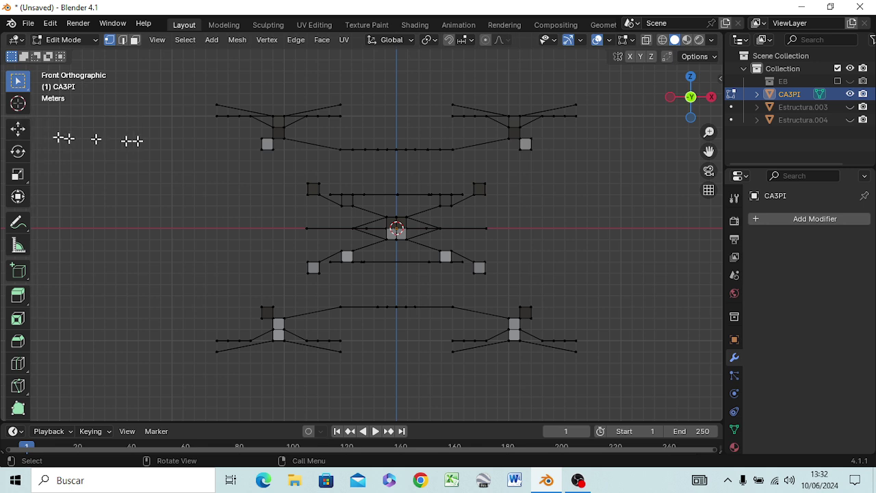
click(60, 167)
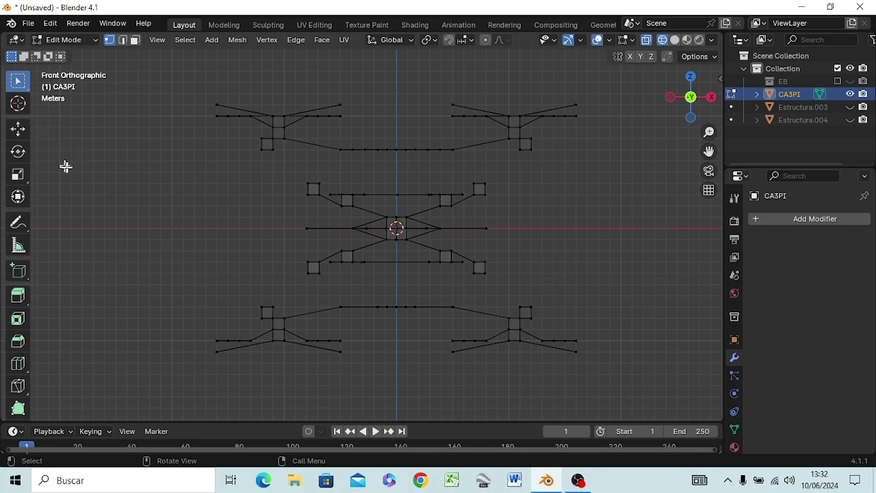
Box-select and delete every vertex in the left half of CA3PI
drag(166, 61, 387, 444)
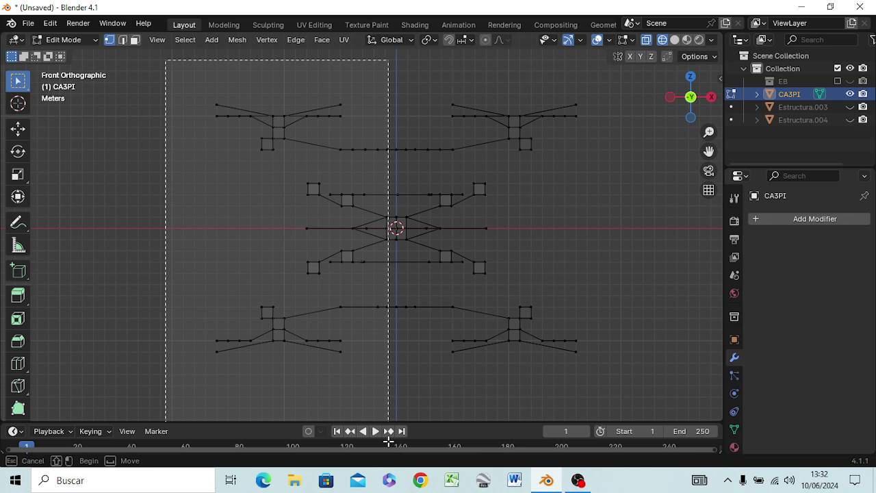
drag(386, 443, 390, 446)
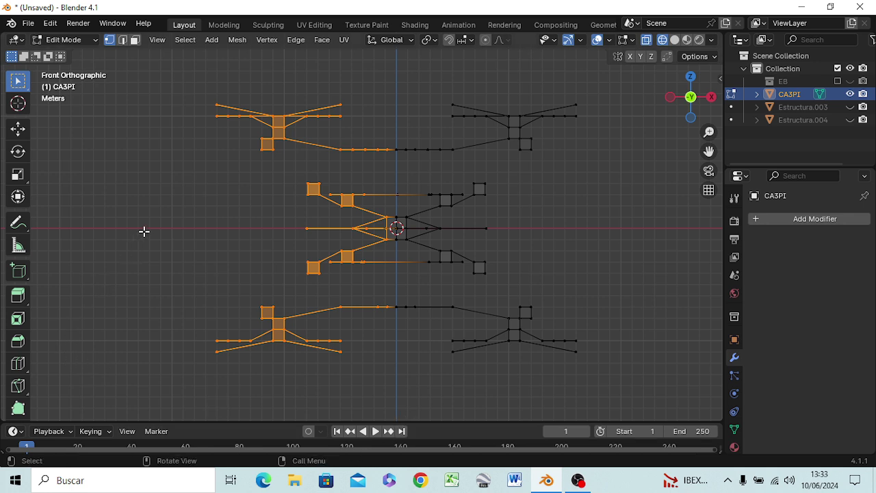
key(x)
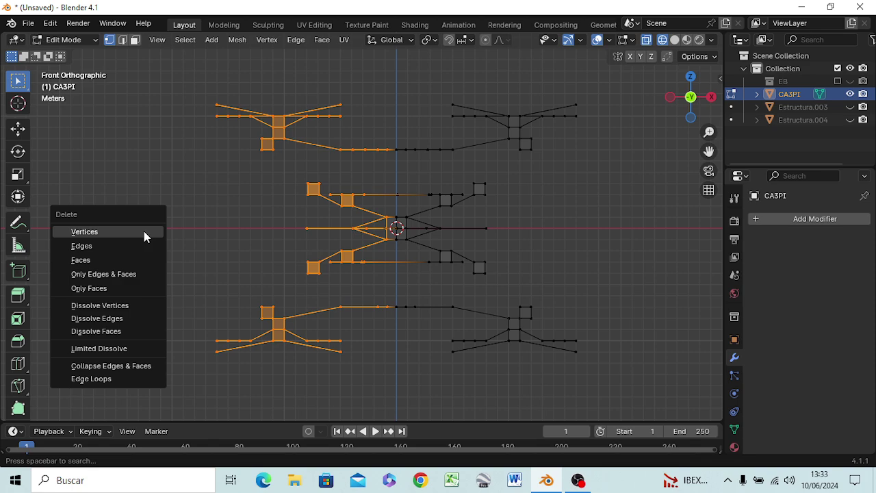
click(144, 234)
mouse_move(332, 250)
middle_down()
mouse_move(299, 259)
mouse_move(312, 240)
mouse_move(352, 254)
mouse_move(307, 260)
mouse_move(360, 283)
mouse_move(369, 314)
mouse_move(319, 285)
mouse_move(379, 307)
mouse_move(353, 316)
middle_up()
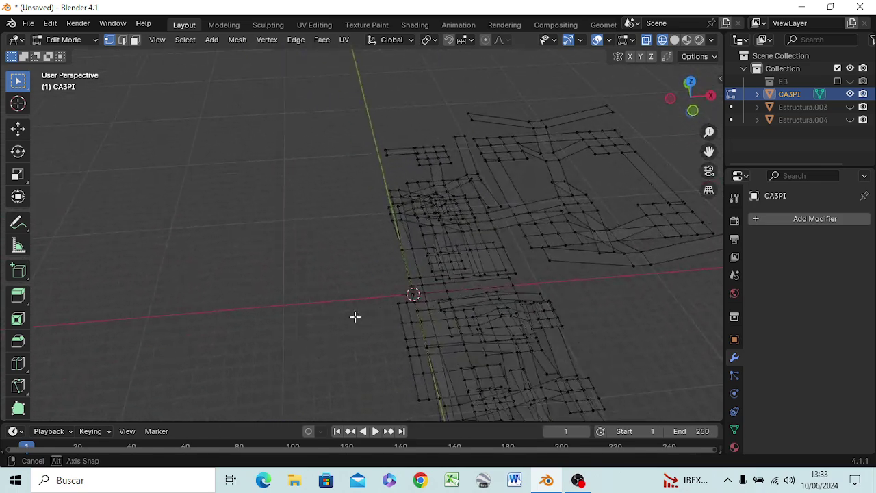
From the top view, delete the vertices above the X axis, leaving one quarter
key(KP_7)
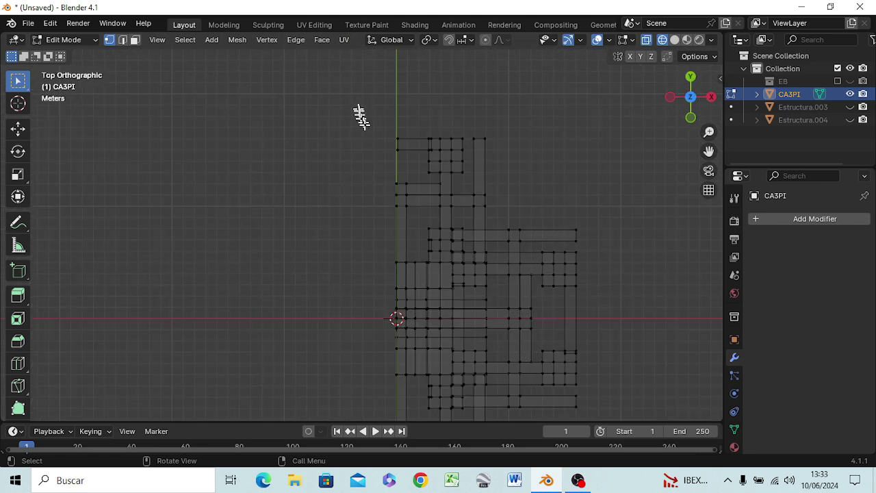
mouse_move(359, 93)
mouse_down()
mouse_move(555, 313)
mouse_move(596, 312)
mouse_up()
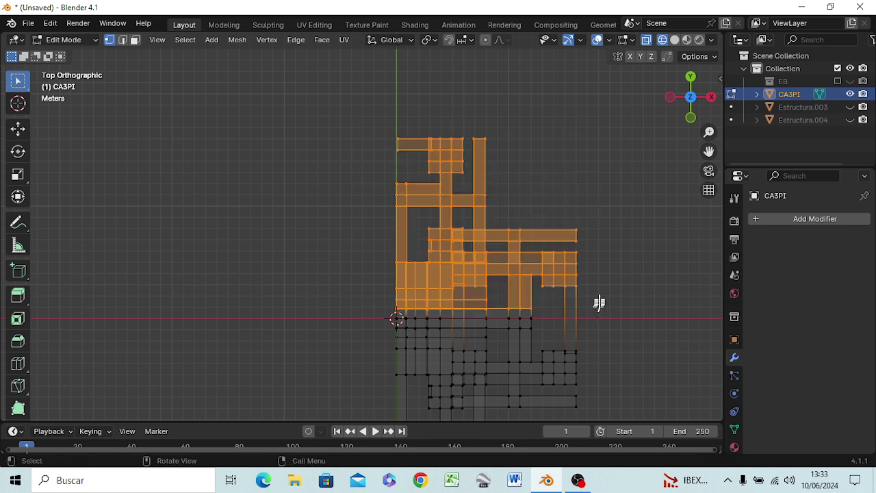
key(x)
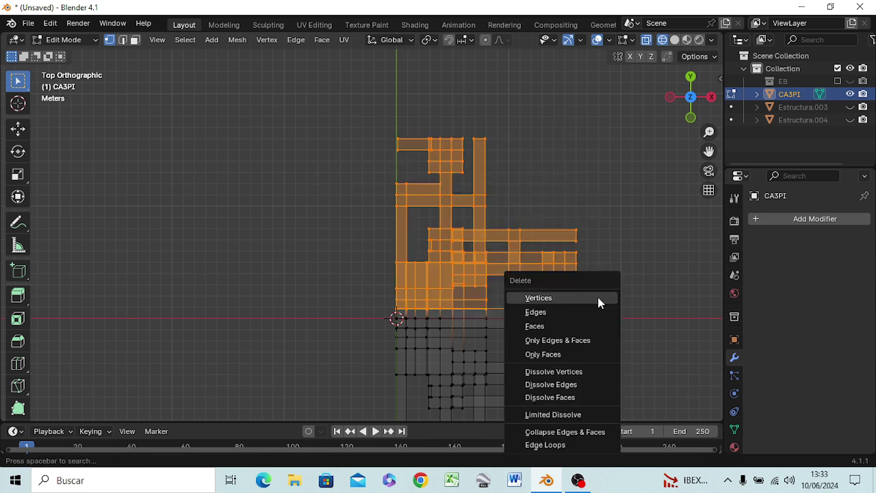
click(599, 301)
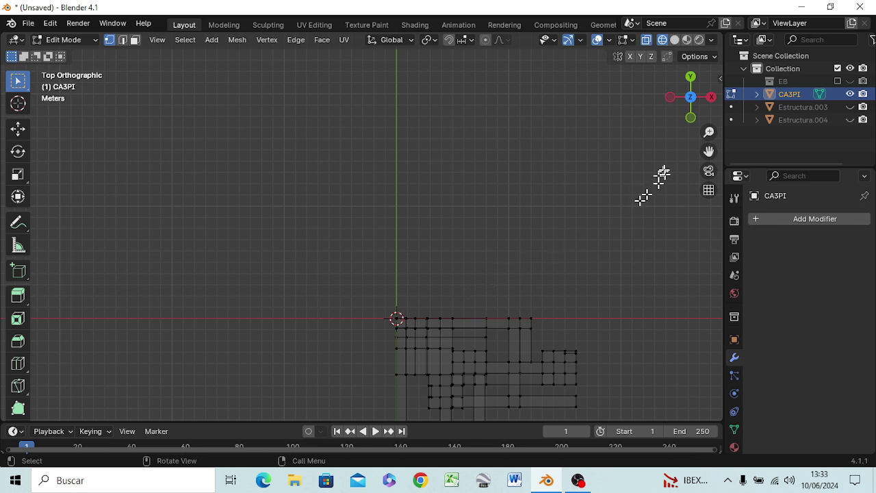
Return to Object Mode with solid shading and view the remaining quarter in 3D
key(Tab)
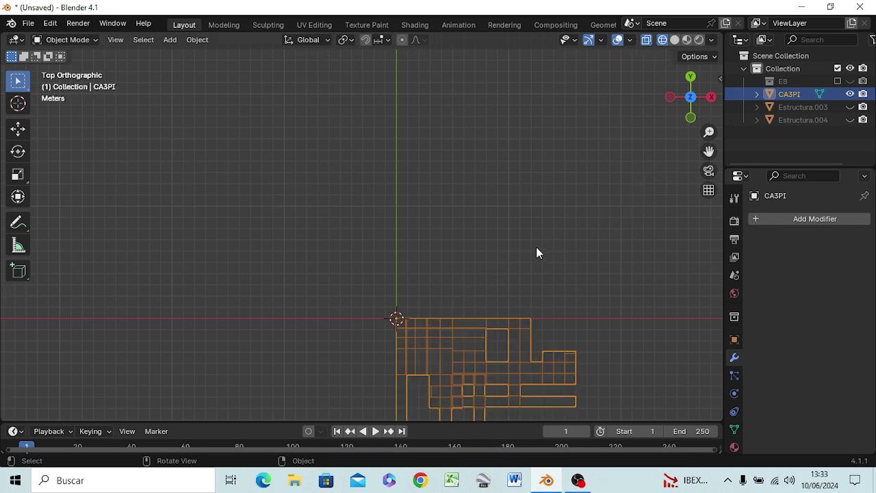
key(z)
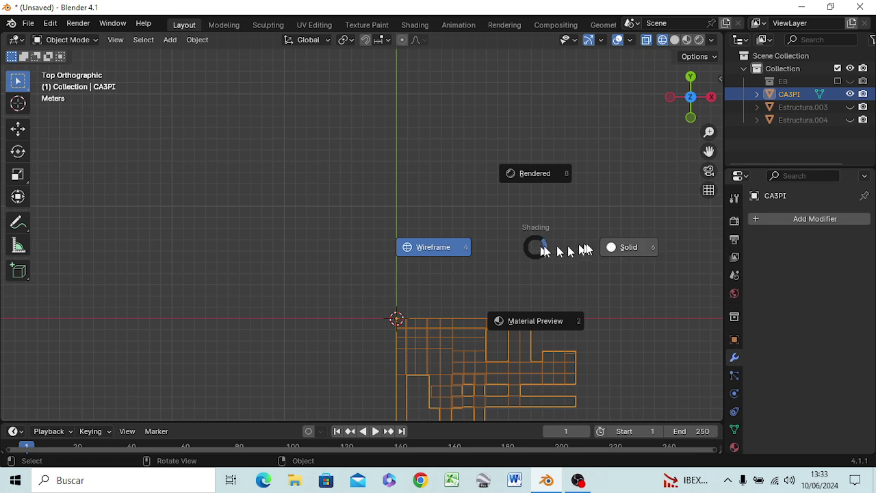
click(638, 251)
mouse_move(530, 264)
middle_down()
mouse_move(568, 312)
mouse_move(541, 206)
mouse_move(543, 292)
mouse_move(580, 278)
mouse_move(532, 268)
mouse_move(495, 303)
mouse_move(495, 264)
mouse_move(467, 264)
mouse_move(487, 308)
mouse_move(492, 301)
middle_up()
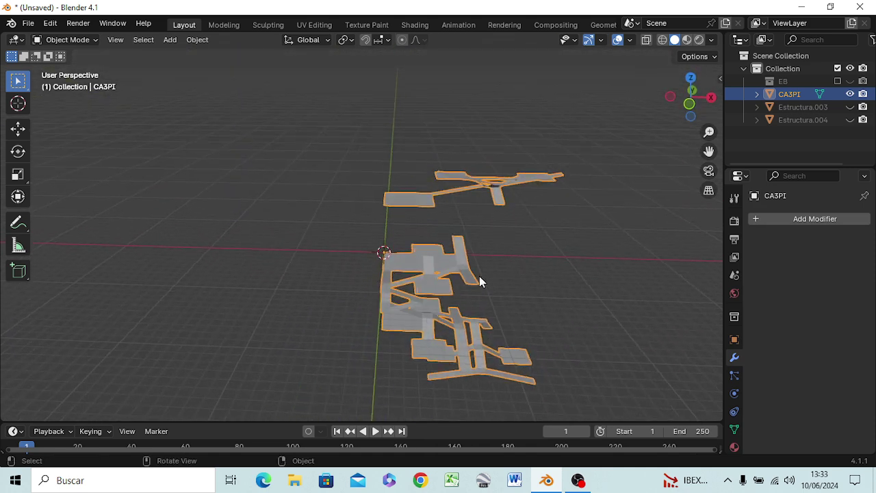
key(Tab)
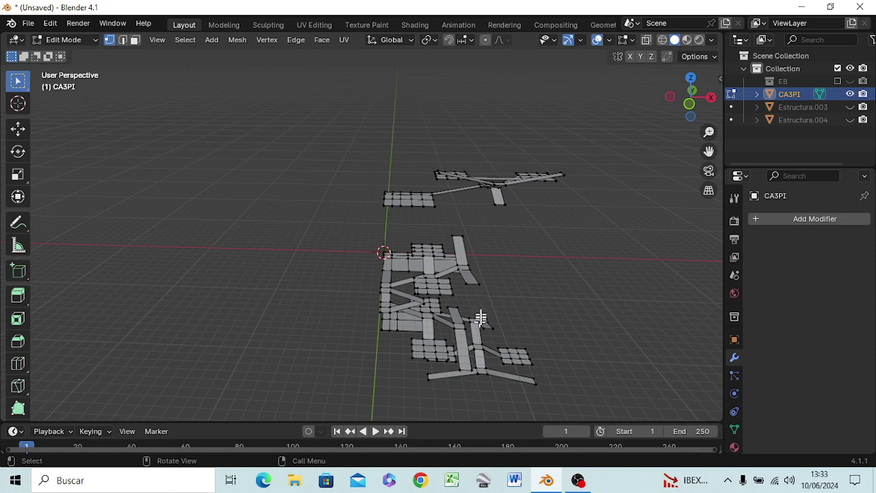
key(Tab)
mouse_move(476, 334)
middle_down()
mouse_move(461, 288)
mouse_move(478, 289)
mouse_move(487, 321)
mouse_move(478, 358)
mouse_move(463, 338)
mouse_move(469, 336)
middle_up()
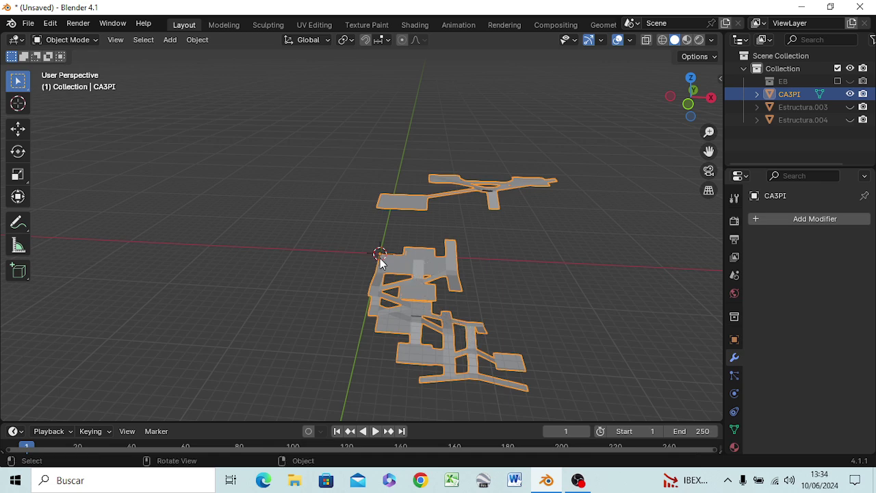
Show CA3PI from the top in see-through wireframe and enter Edit Mode
key(KP_7)
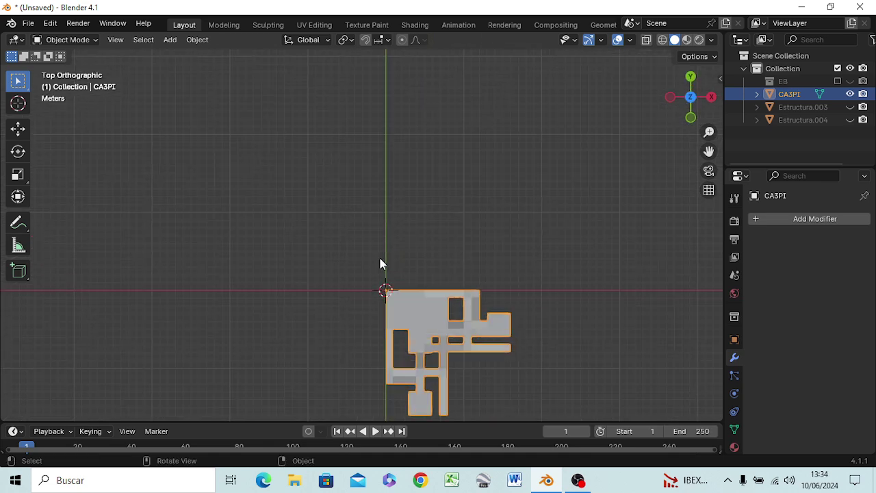
key(z)
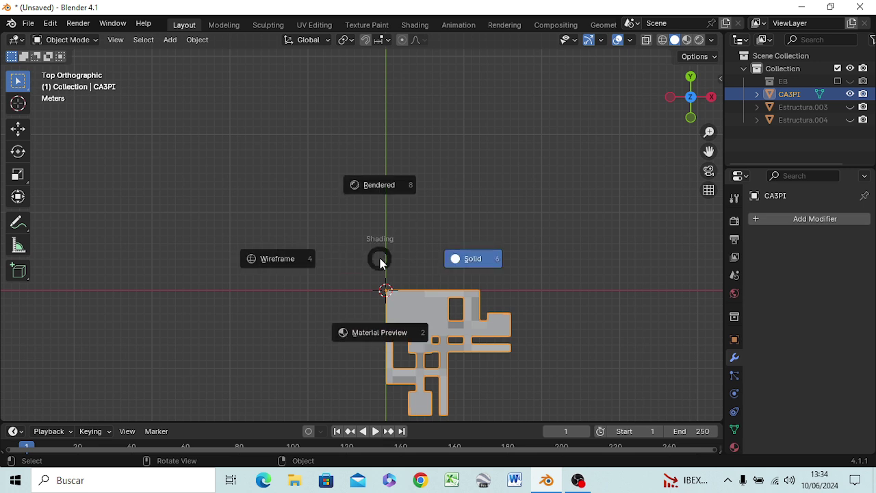
click(263, 261)
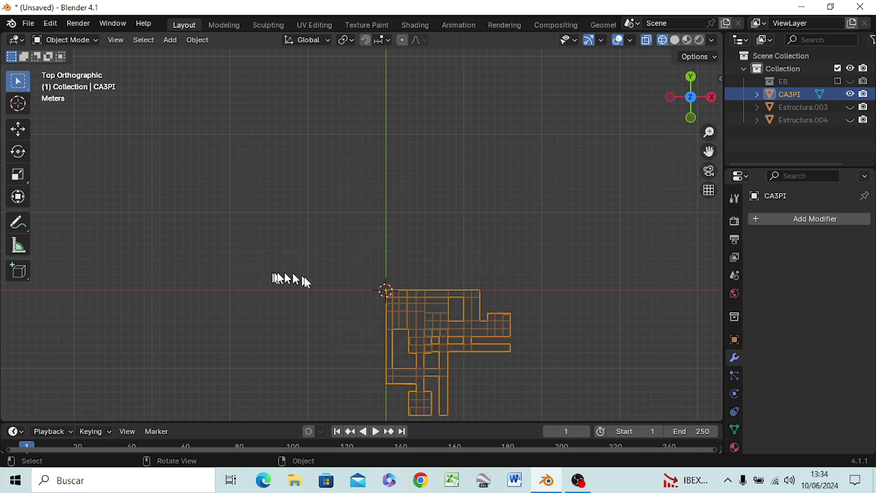
key(Tab)
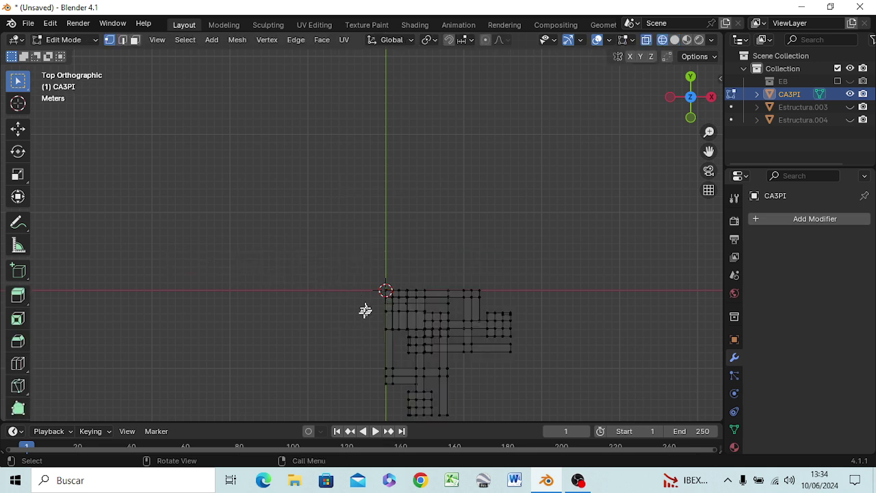
Orbit and zoom around the wireframe CA3PI quarter to inspect its stacked levels
middle_drag(359, 313, 347, 265)
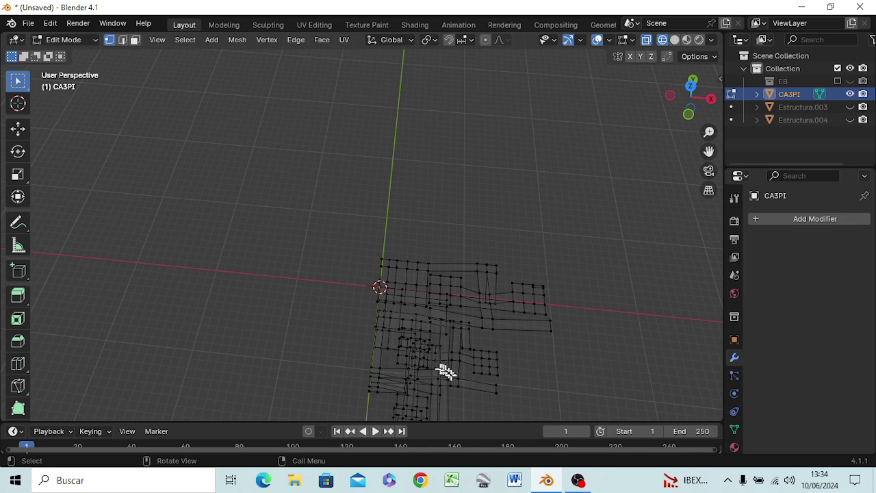
mouse_move(483, 378)
middle_down()
mouse_move(469, 313)
mouse_move(430, 237)
mouse_move(410, 283)
mouse_move(441, 281)
mouse_move(434, 326)
mouse_move(418, 294)
mouse_move(422, 254)
mouse_move(448, 240)
mouse_move(412, 253)
mouse_move(418, 266)
middle_up()
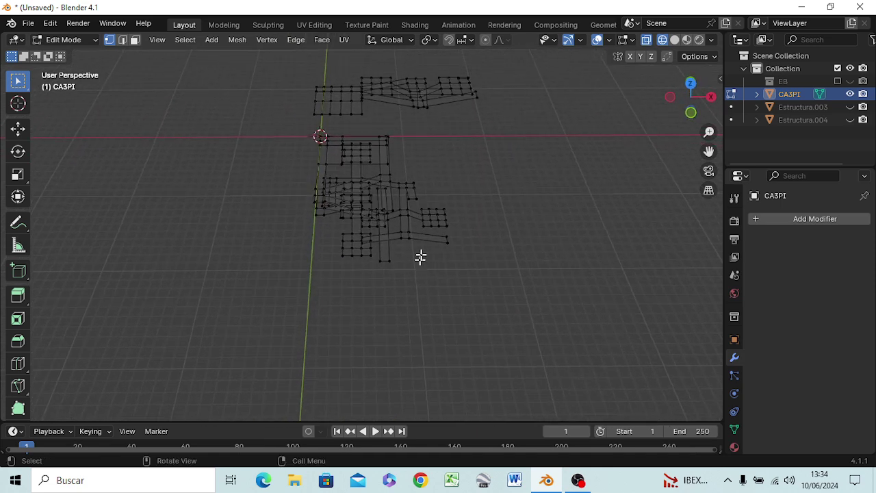
scroll(418, 237, up, 1)
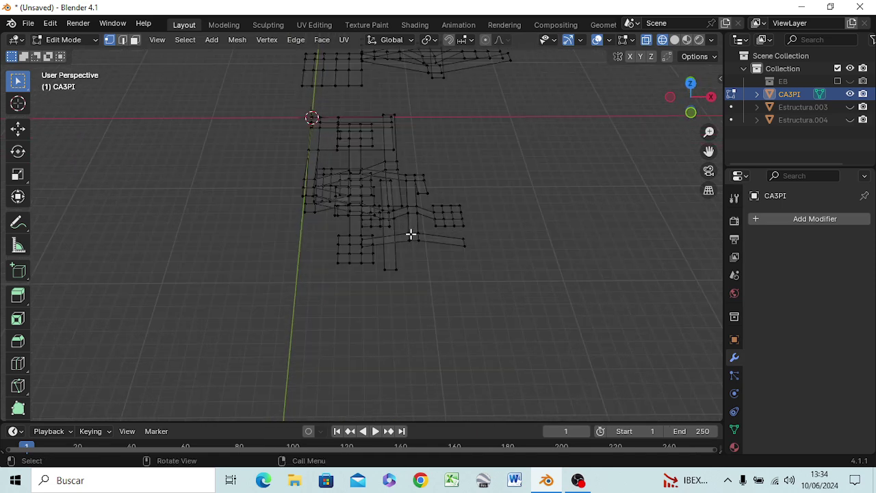
scroll(411, 233, up, 1)
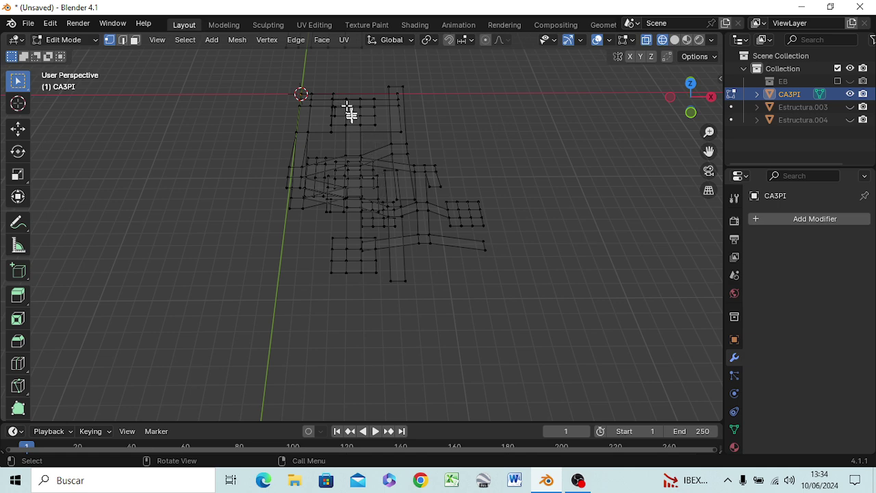
middle_drag(359, 128, 381, 205)
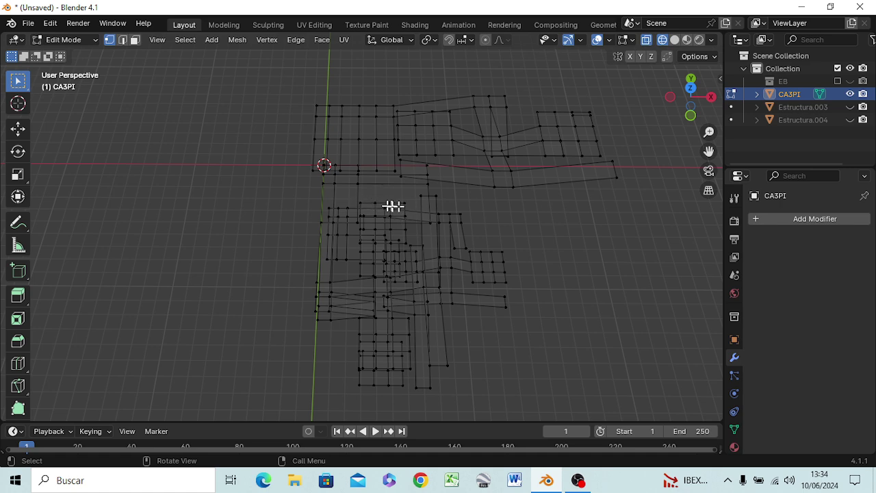
scroll(394, 206, up, 2)
scroll(402, 209, up, 2)
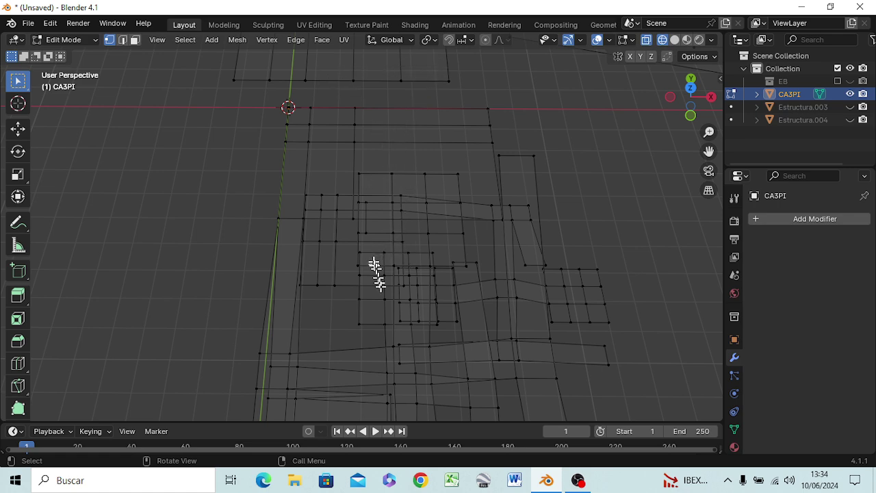
mouse_move(385, 294)
middle_down()
mouse_move(382, 226)
mouse_move(389, 254)
mouse_move(383, 244)
middle_up()
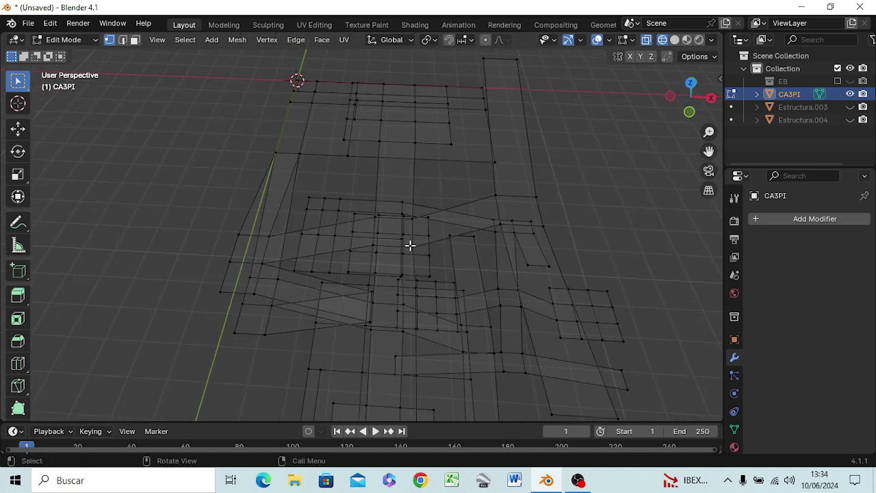
Switch CA3PI to solid shading
key(z)
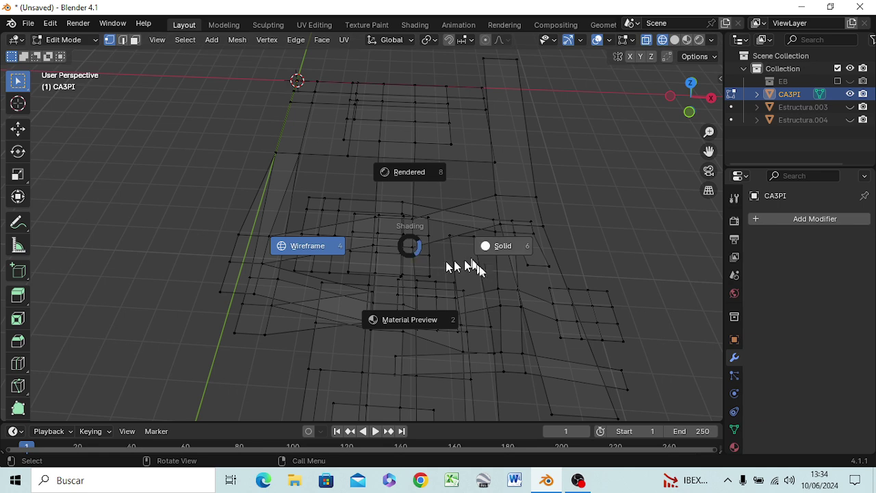
click(490, 249)
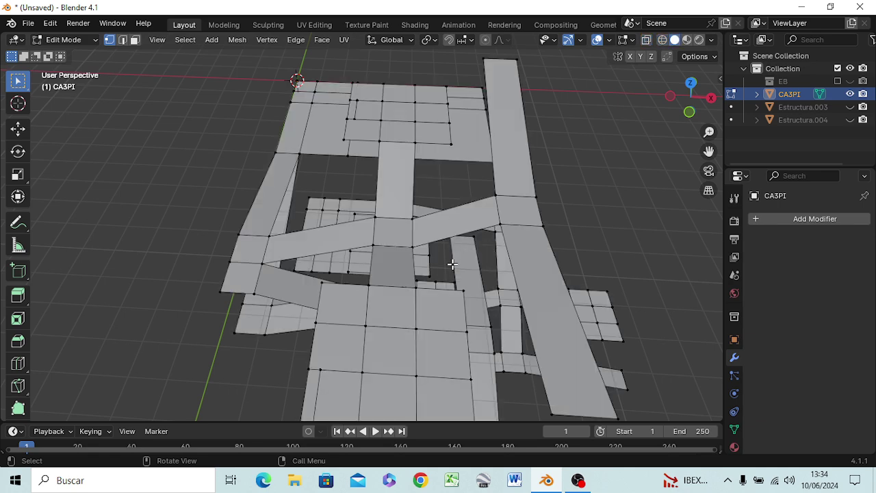
mouse_move(452, 264)
middle_down()
mouse_move(461, 261)
mouse_move(427, 142)
middle_up()
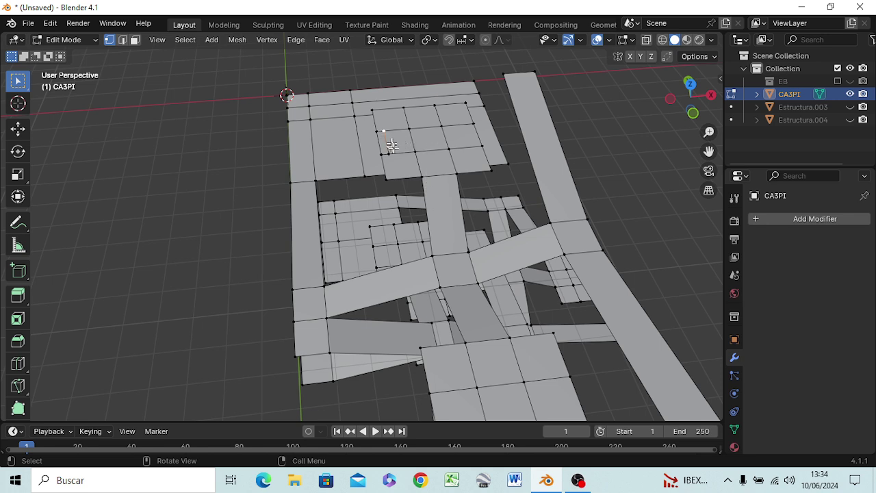
Delete the stray vertex and loose edge inside the upper grid of faces
key(x)
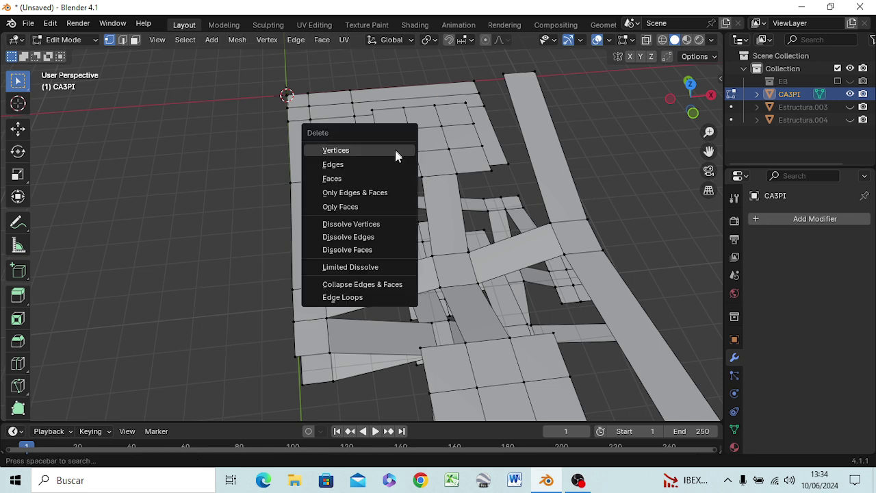
click(345, 165)
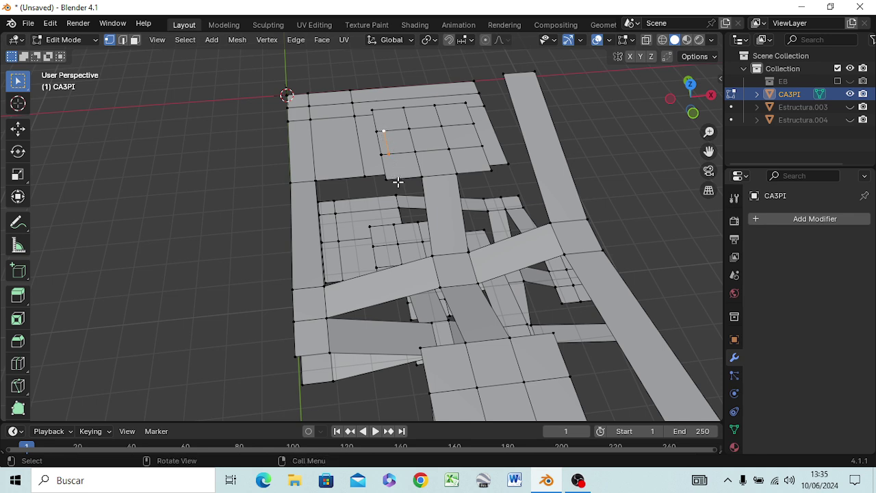
key(x)
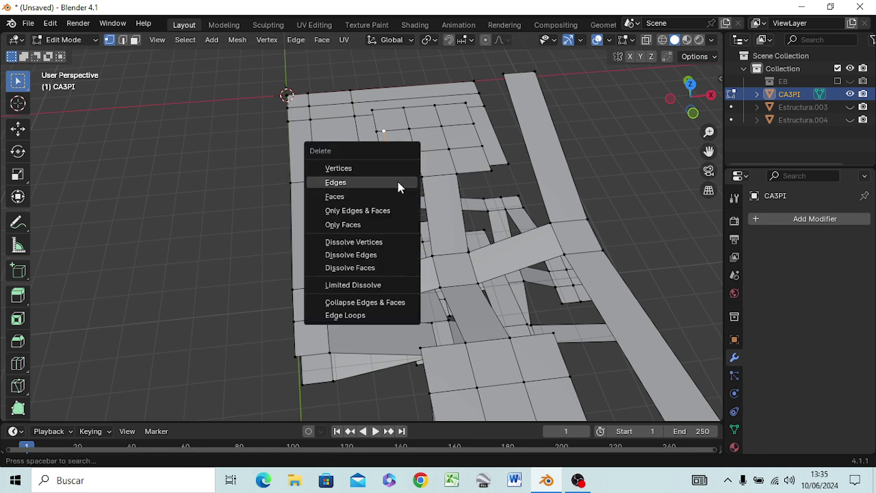
click(358, 169)
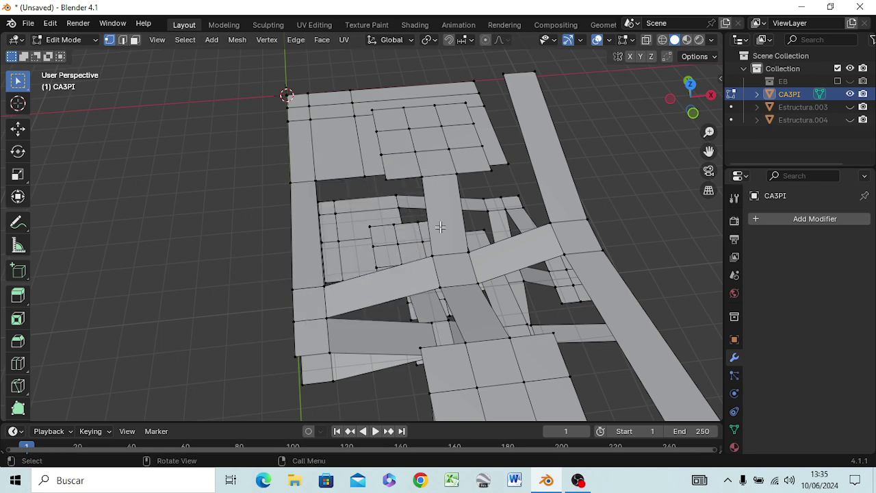
middle_drag(440, 227, 440, 200)
scroll(440, 200, down, 3)
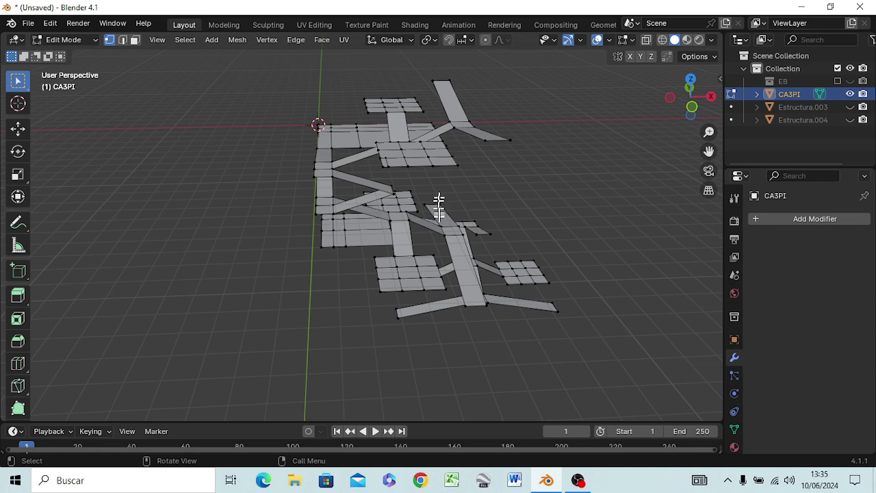
Orbit around the CA3PI quarter mesh to check it, then return to Object Mode
mouse_move(431, 230)
middle_down()
mouse_move(423, 203)
mouse_move(313, 196)
mouse_move(358, 211)
mouse_move(424, 212)
mouse_move(423, 197)
mouse_move(424, 221)
mouse_move(428, 210)
mouse_move(416, 190)
mouse_move(429, 227)
mouse_move(277, 216)
mouse_move(292, 183)
mouse_move(303, 247)
mouse_move(262, 235)
mouse_move(302, 272)
mouse_move(328, 274)
mouse_move(401, 274)
mouse_move(419, 258)
mouse_move(467, 264)
mouse_move(479, 245)
middle_up()
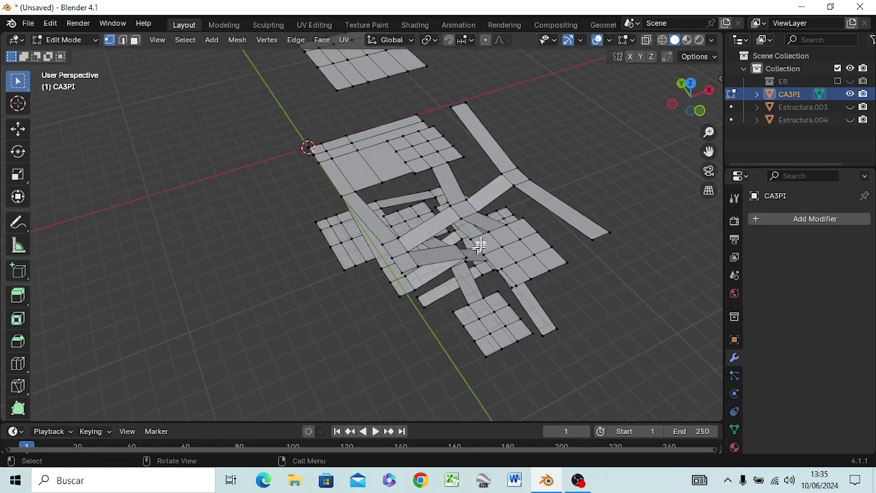
key(Tab)
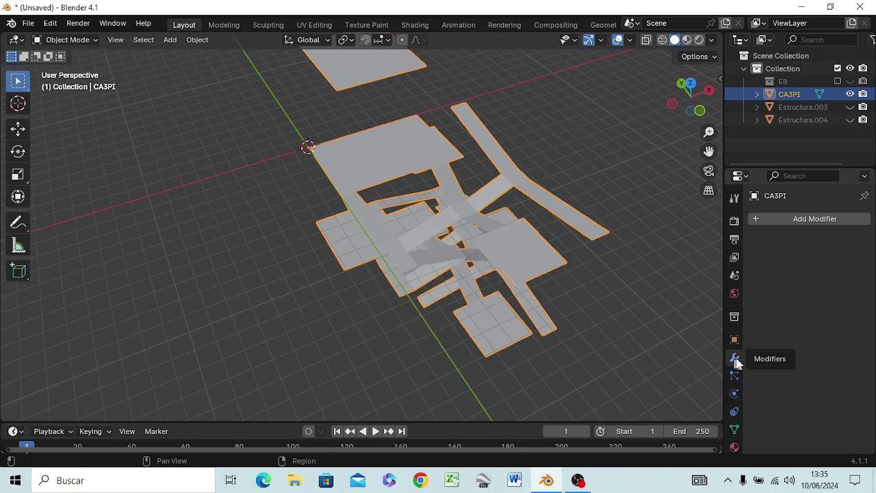
Add a Mirror modifier to CA3PI with the Y axis enabled, and inspect the mirrored floor plan
click(794, 222)
click(751, 221)
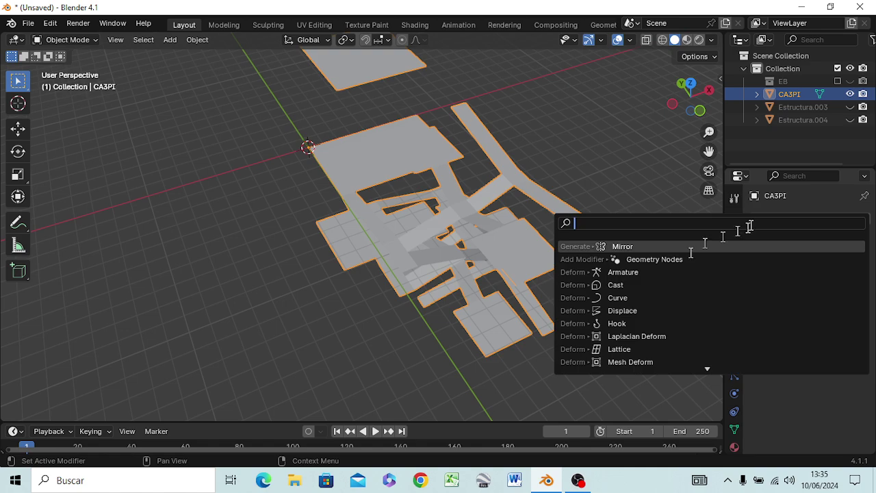
click(644, 248)
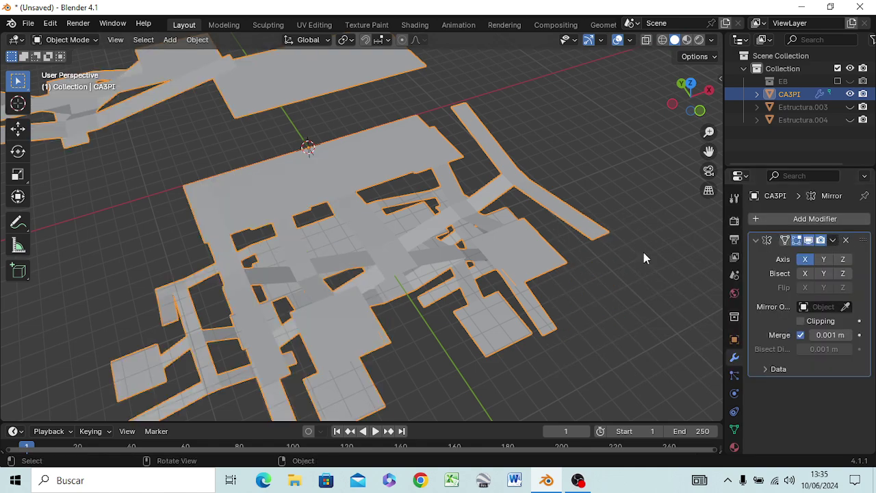
mouse_move(492, 304)
middle_down()
mouse_move(526, 346)
mouse_move(489, 291)
middle_up()
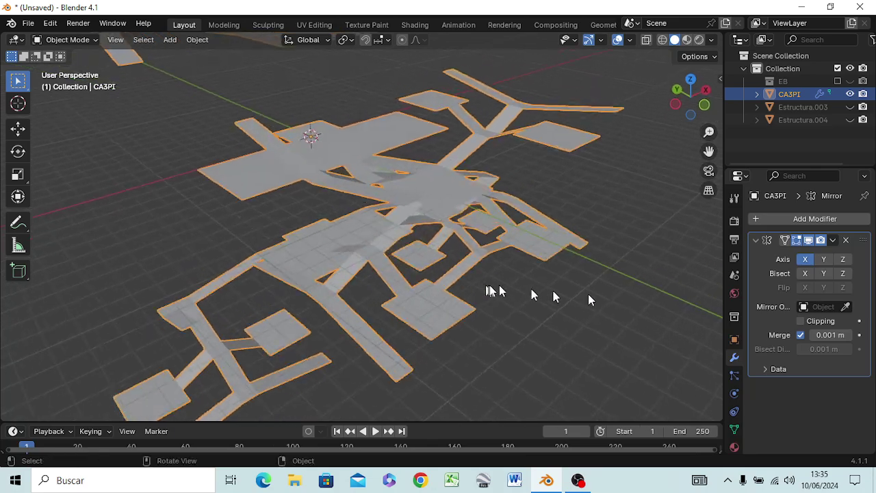
click(825, 259)
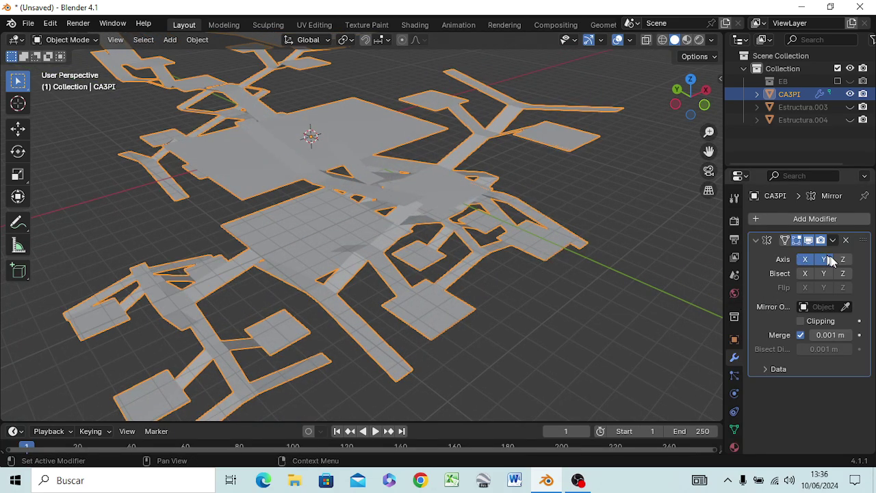
mouse_move(506, 320)
middle_down()
mouse_move(503, 269)
mouse_move(528, 299)
mouse_move(570, 316)
mouse_move(518, 342)
mouse_move(430, 316)
mouse_move(199, 280)
mouse_move(222, 318)
mouse_move(247, 308)
mouse_move(252, 293)
middle_up()
key(Tab)
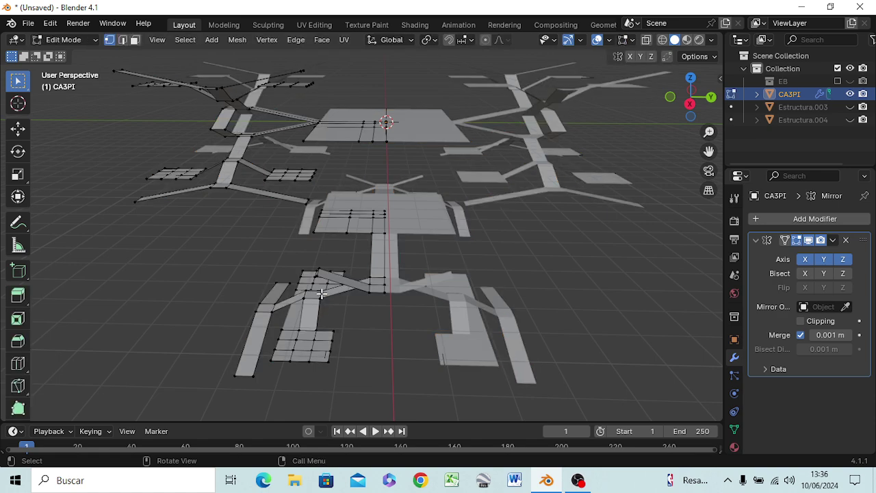
mouse_move(362, 308)
middle_down()
mouse_move(454, 319)
mouse_move(411, 348)
mouse_move(363, 351)
mouse_move(398, 331)
middle_up()
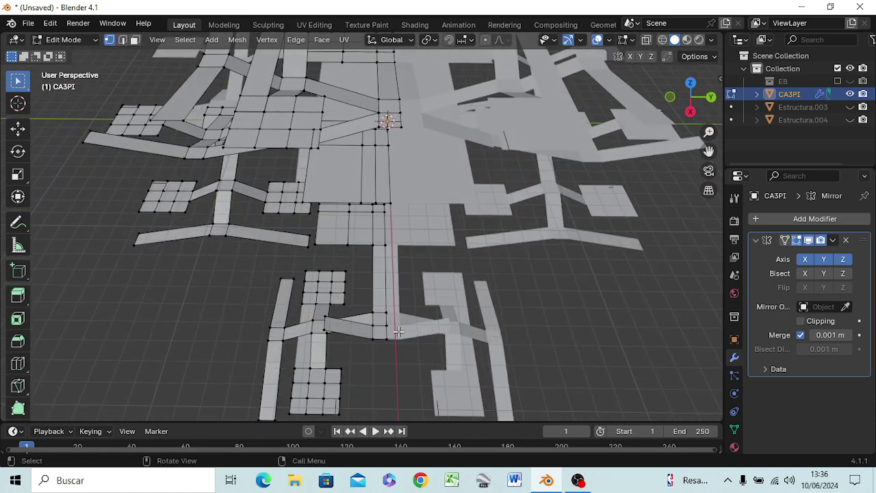
key(KP_1)
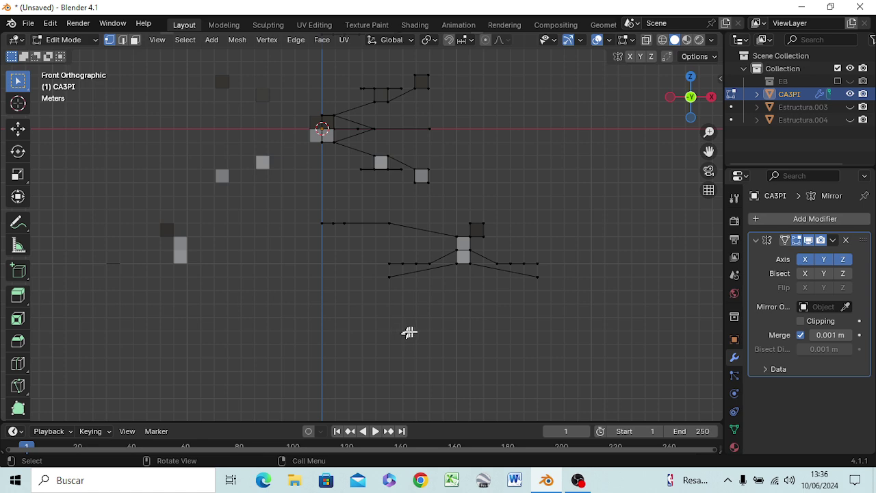
mouse_move(383, 265)
middle_down()
mouse_move(363, 260)
mouse_move(363, 284)
mouse_move(373, 264)
mouse_move(264, 271)
mouse_move(248, 292)
mouse_move(231, 295)
mouse_move(289, 272)
mouse_move(344, 294)
mouse_move(307, 279)
mouse_move(256, 280)
mouse_move(205, 295)
mouse_move(244, 309)
mouse_move(349, 307)
mouse_move(353, 294)
middle_up()
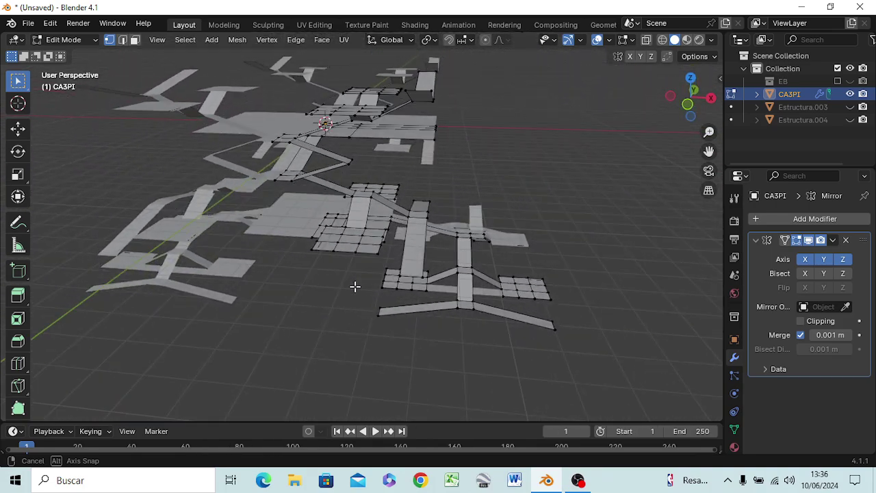
mouse_move(298, 282)
middle_down()
mouse_move(240, 299)
mouse_move(194, 292)
mouse_move(206, 279)
mouse_move(243, 285)
mouse_move(176, 307)
mouse_move(317, 314)
mouse_move(340, 286)
mouse_move(369, 287)
middle_up()
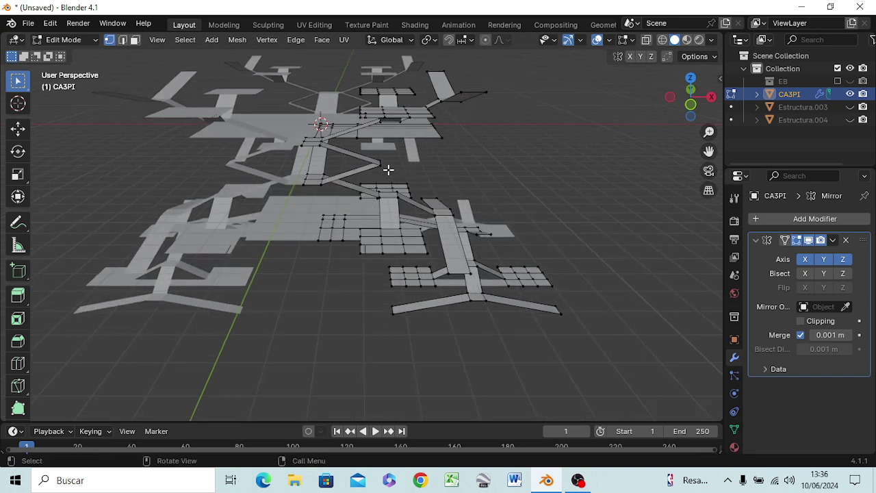
mouse_move(388, 170)
middle_down()
mouse_move(385, 210)
mouse_move(342, 193)
mouse_move(325, 233)
mouse_move(313, 203)
mouse_move(317, 227)
mouse_move(288, 210)
middle_up()
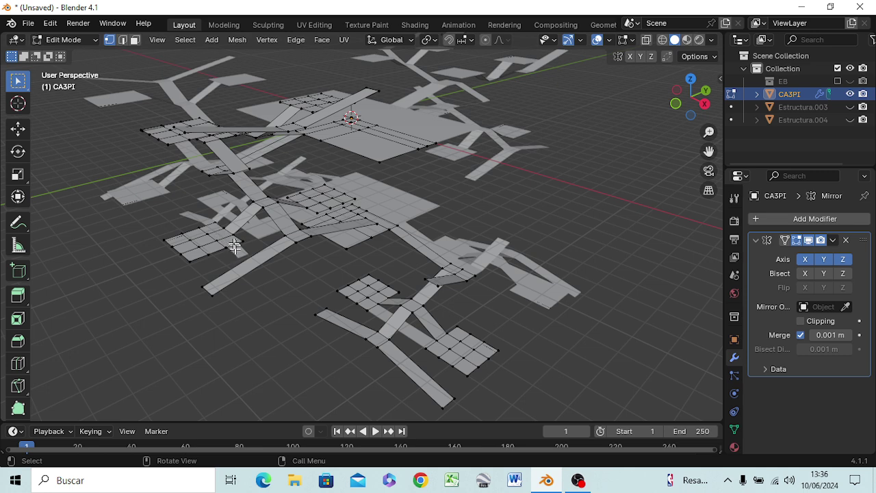
mouse_move(360, 293)
middle_down()
mouse_move(362, 258)
mouse_move(426, 263)
mouse_move(307, 273)
mouse_move(291, 281)
mouse_move(279, 313)
mouse_move(341, 338)
mouse_move(384, 335)
mouse_move(369, 299)
mouse_move(458, 288)
mouse_move(489, 270)
mouse_move(499, 287)
mouse_move(524, 286)
mouse_move(497, 287)
mouse_move(453, 254)
mouse_move(450, 262)
mouse_move(416, 248)
mouse_move(382, 207)
mouse_move(410, 192)
mouse_move(391, 166)
mouse_move(354, 154)
mouse_move(348, 132)
mouse_move(229, 138)
mouse_move(220, 111)
mouse_move(226, 129)
mouse_move(178, 131)
mouse_move(242, 142)
mouse_move(210, 131)
mouse_move(301, 173)
middle_up()
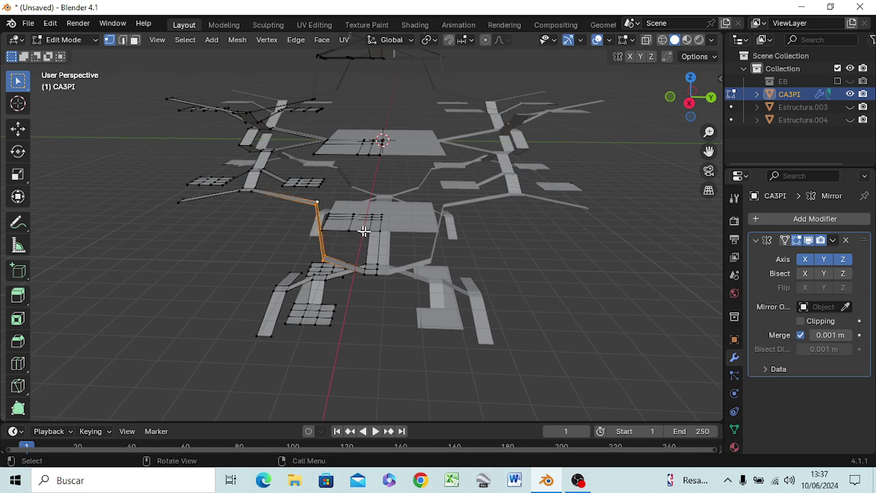
mouse_move(418, 264)
middle_down()
mouse_move(555, 262)
mouse_move(581, 274)
mouse_move(596, 264)
mouse_move(436, 253)
mouse_move(424, 253)
mouse_move(453, 259)
mouse_move(292, 258)
mouse_move(301, 239)
mouse_move(283, 264)
mouse_move(286, 290)
mouse_move(381, 285)
mouse_move(439, 264)
middle_up()
mouse_move(322, 248)
middle_down()
mouse_move(338, 274)
mouse_move(307, 293)
mouse_move(265, 280)
mouse_move(252, 253)
mouse_move(263, 225)
middle_up()
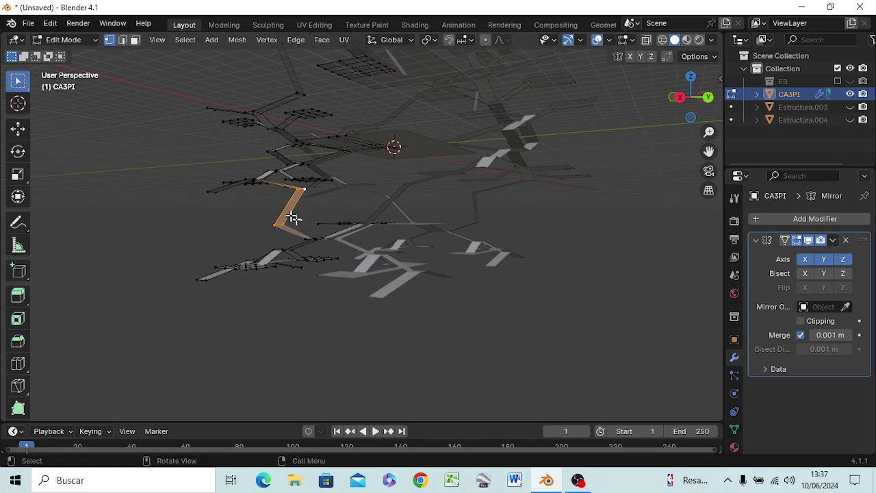
mouse_move(319, 250)
middle_down()
mouse_move(356, 290)
mouse_move(411, 312)
mouse_move(384, 316)
mouse_move(406, 322)
mouse_move(434, 310)
middle_up()
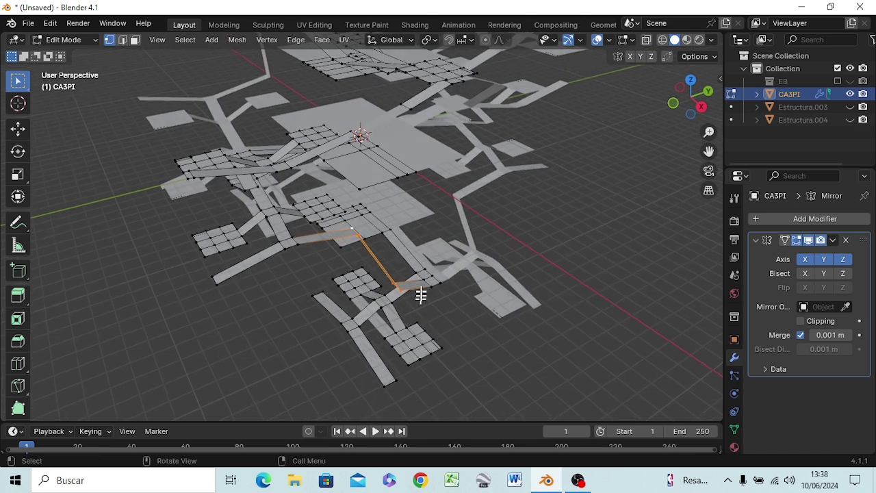
Select vertices along the upper edge run of CA3PI, correcting a wrongly added edge
click(415, 126)
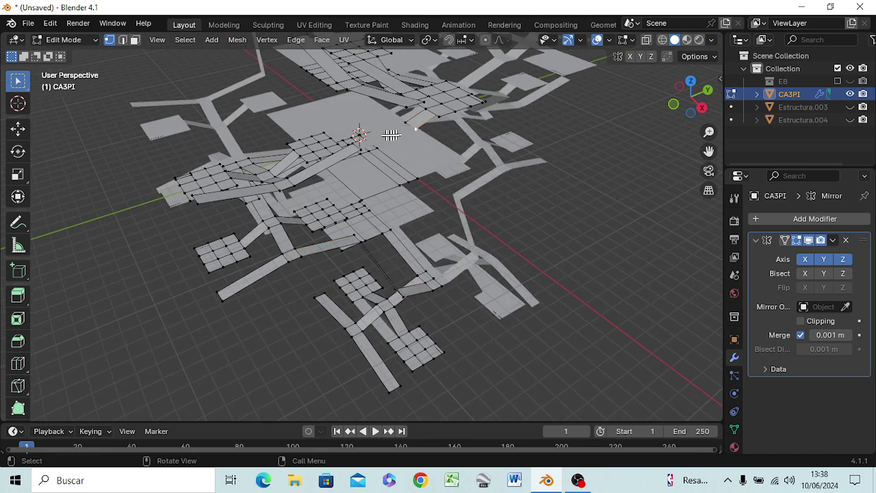
shift+click(415, 127)
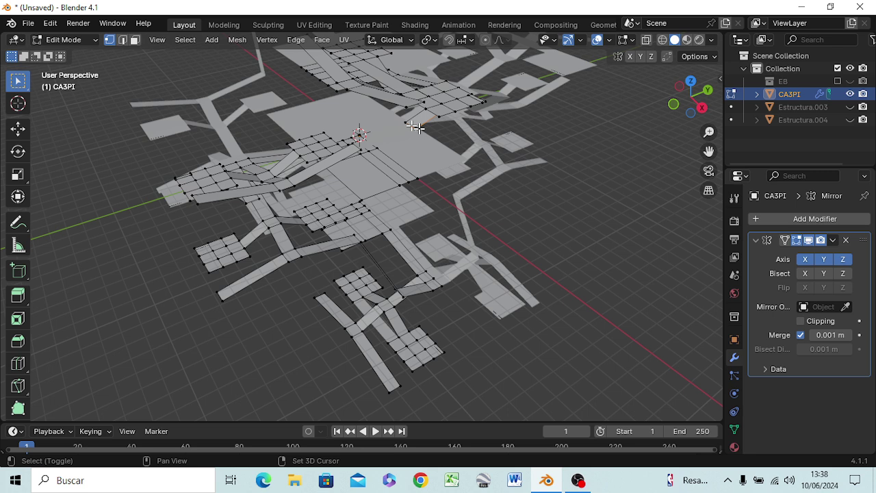
shift+click(357, 150)
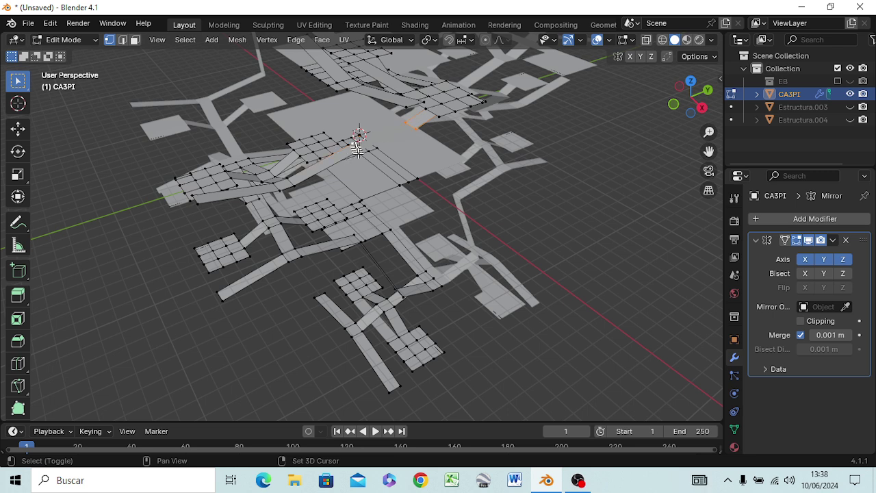
shift+click(357, 151)
shift+click(352, 152)
shift+click(415, 127)
shift+click(357, 147)
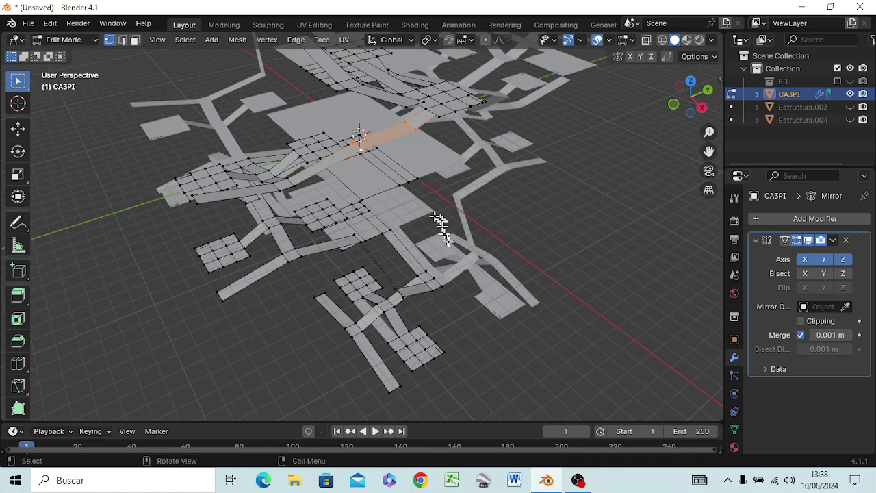
mouse_move(440, 225)
middle_down()
mouse_move(547, 197)
mouse_move(289, 224)
mouse_move(391, 201)
mouse_move(385, 219)
mouse_move(250, 207)
mouse_move(315, 213)
mouse_move(454, 182)
mouse_move(534, 217)
mouse_move(580, 202)
mouse_move(536, 185)
mouse_move(540, 178)
mouse_move(594, 197)
mouse_move(546, 183)
middle_up()
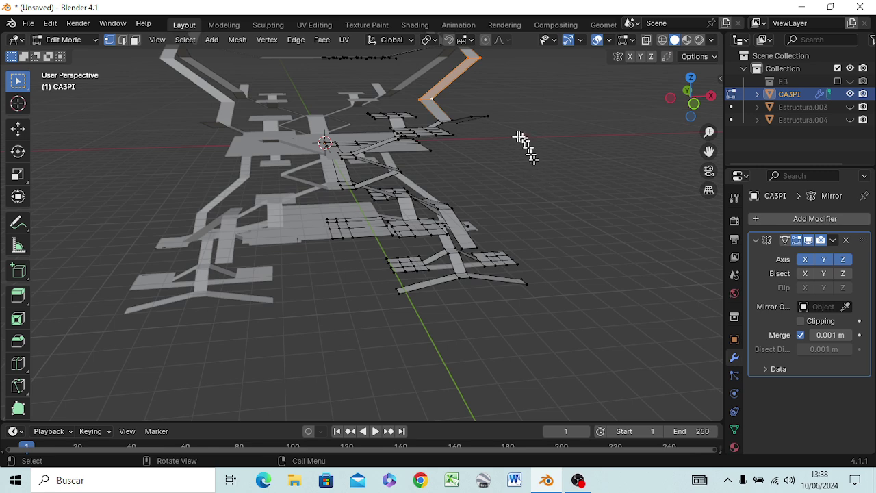
mouse_move(495, 143)
middle_down()
mouse_move(491, 154)
mouse_move(477, 136)
middle_up()
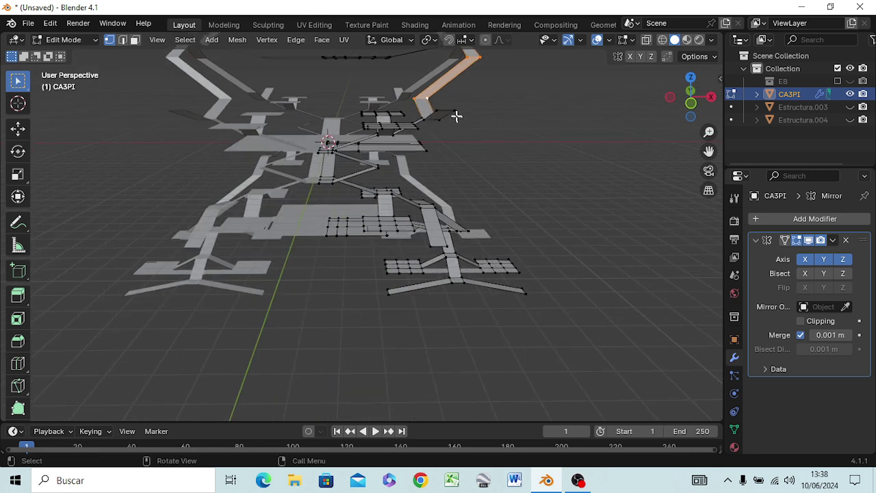
Select the upper vertex and lower right edge, fill a tall face between them, and inspect it
click(454, 113)
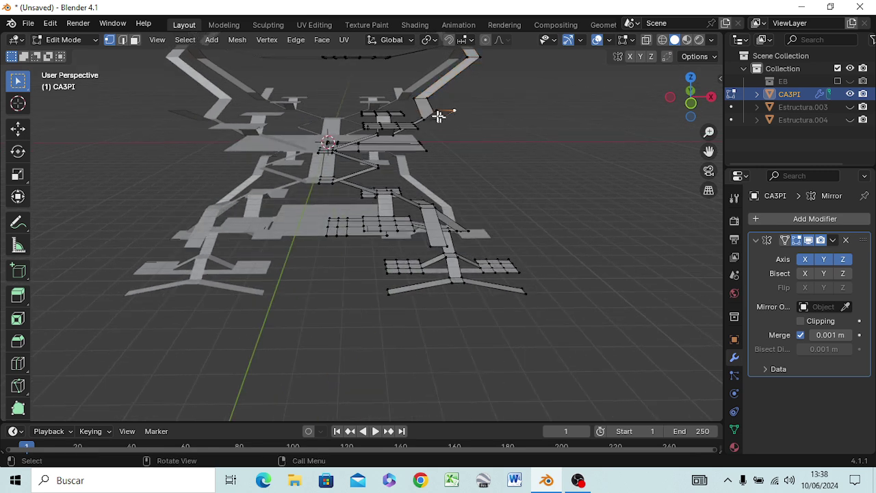
click(444, 241)
click(437, 242)
click(464, 234)
click(437, 110)
key(f)
mouse_move(469, 256)
middle_down()
mouse_move(176, 258)
mouse_move(168, 293)
mouse_move(266, 267)
mouse_move(350, 259)
mouse_move(386, 236)
mouse_move(459, 290)
mouse_move(524, 264)
mouse_move(465, 260)
mouse_move(434, 287)
mouse_move(456, 304)
mouse_move(540, 308)
mouse_move(540, 332)
mouse_move(461, 326)
mouse_move(336, 294)
mouse_move(313, 322)
mouse_move(251, 260)
mouse_move(209, 254)
mouse_move(151, 276)
mouse_move(192, 283)
mouse_move(173, 272)
mouse_move(190, 272)
middle_up()
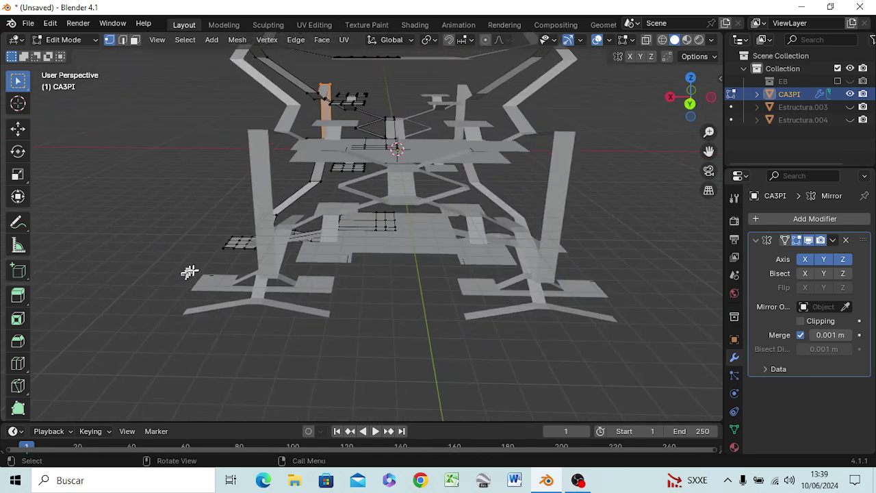
mouse_move(362, 303)
middle_down()
mouse_move(342, 315)
mouse_move(312, 312)
mouse_move(466, 328)
mouse_move(678, 293)
mouse_move(679, 311)
middle_up()
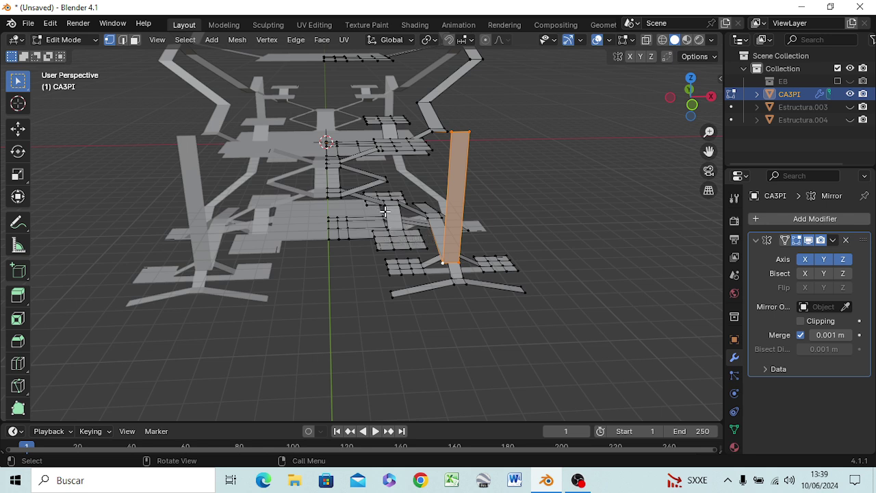
Select the central zigzag edge loop in edge mode and view the mesh in top orthographic
key(3)
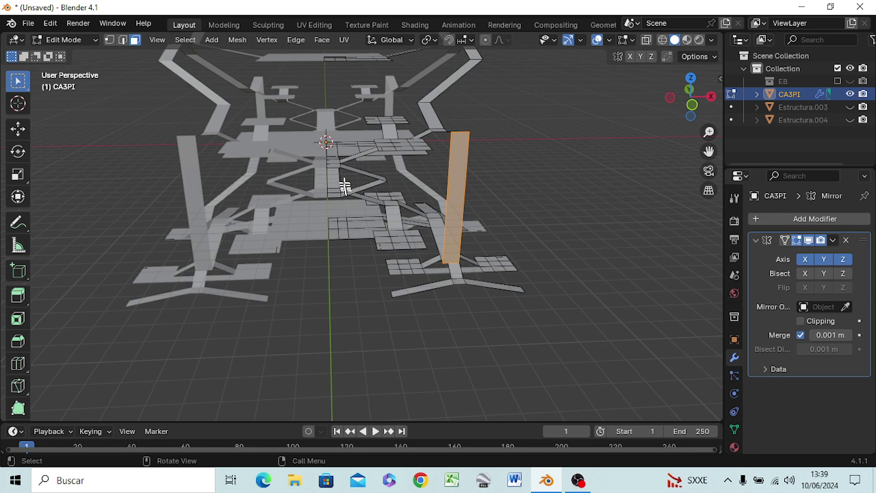
key(2)
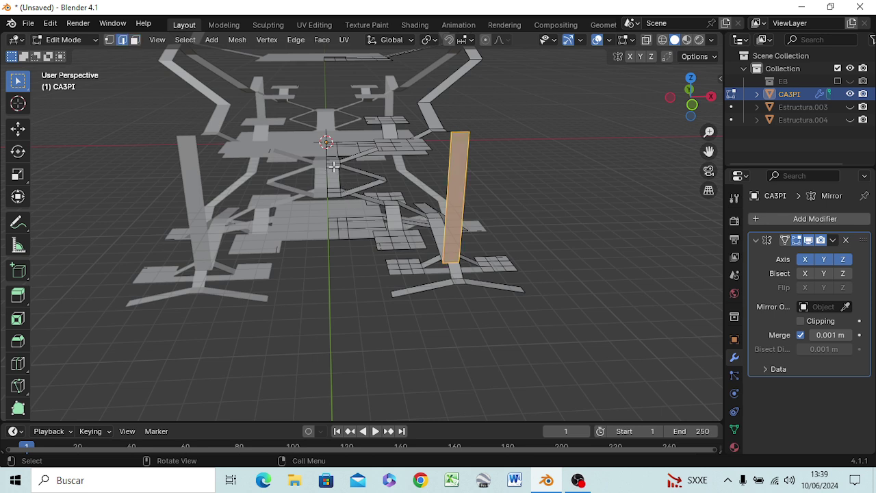
key(alt)
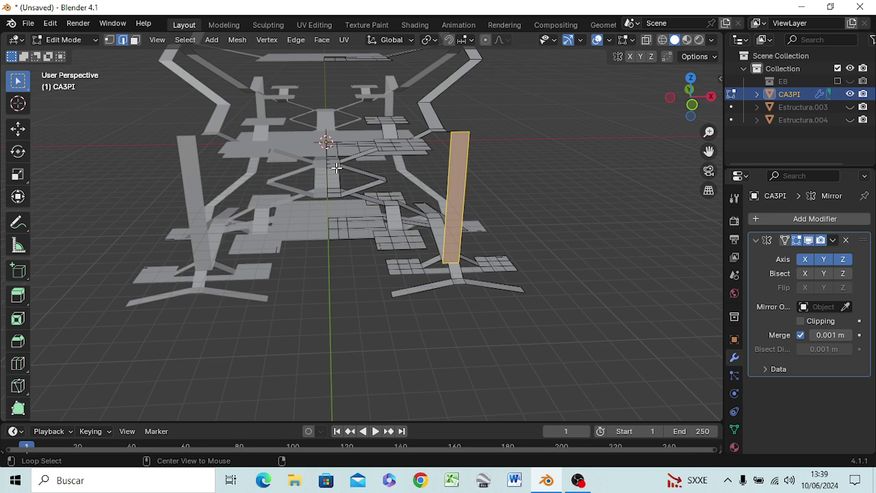
alt+click(336, 168)
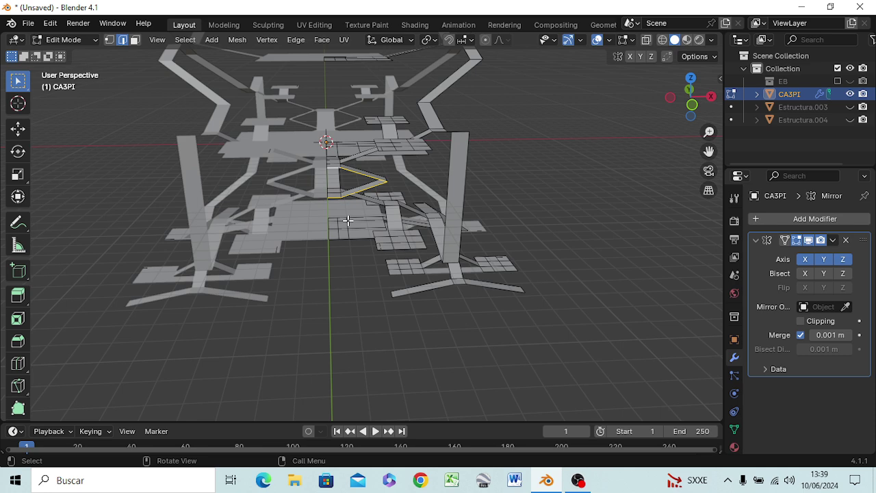
key(KP_7)
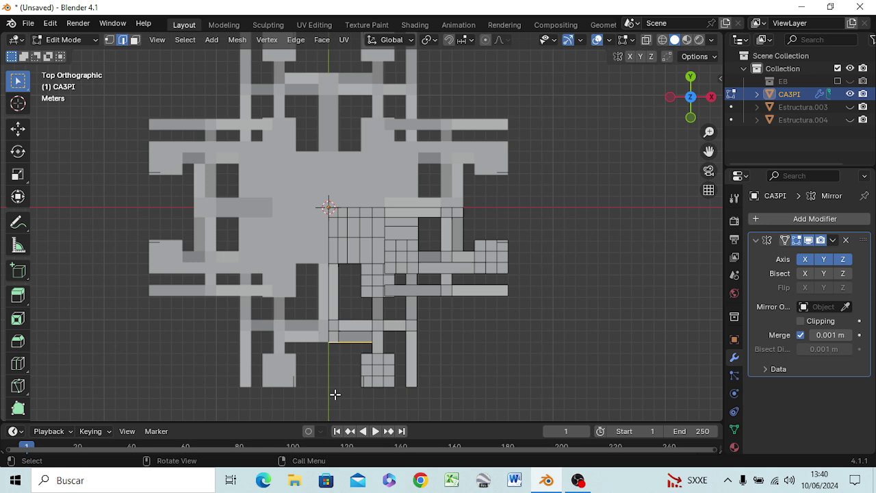
Move the central edge run -5 m along Y, then switch to face selection
key(g)
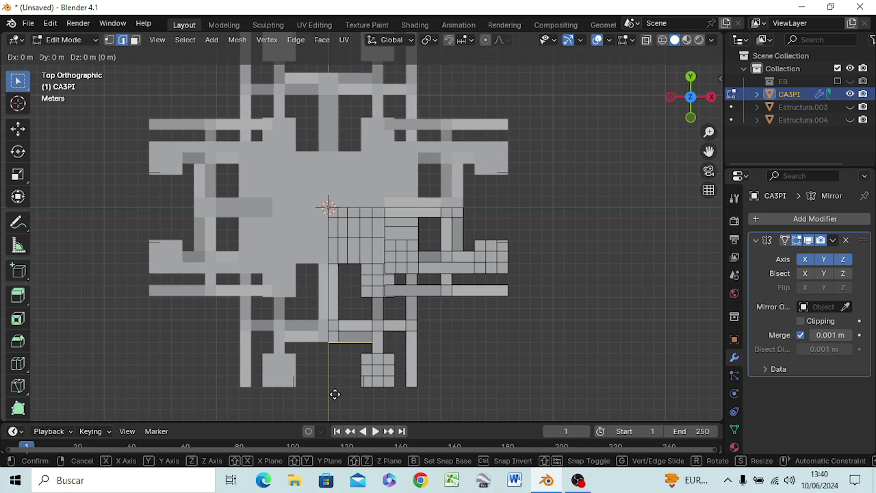
key(y)
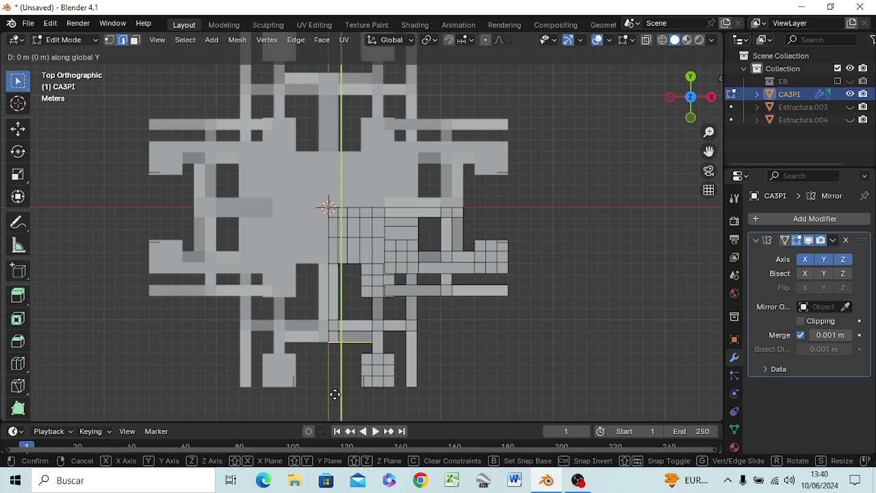
text(-5)
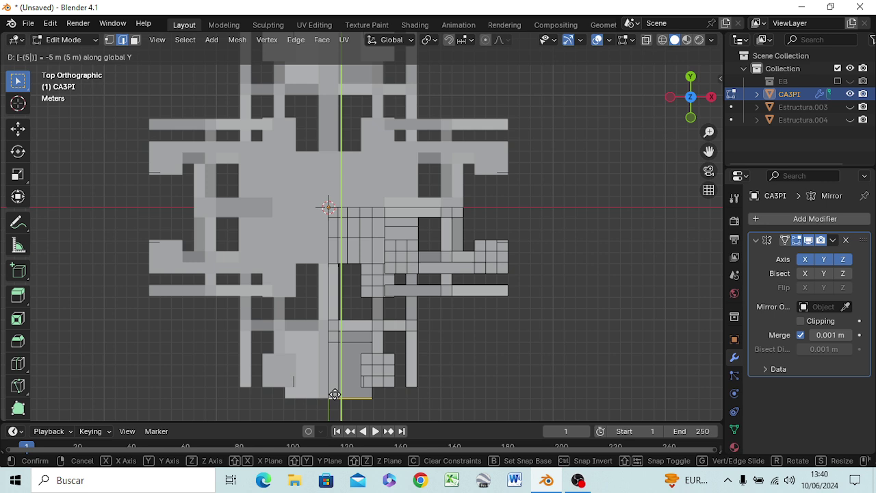
key(Return)
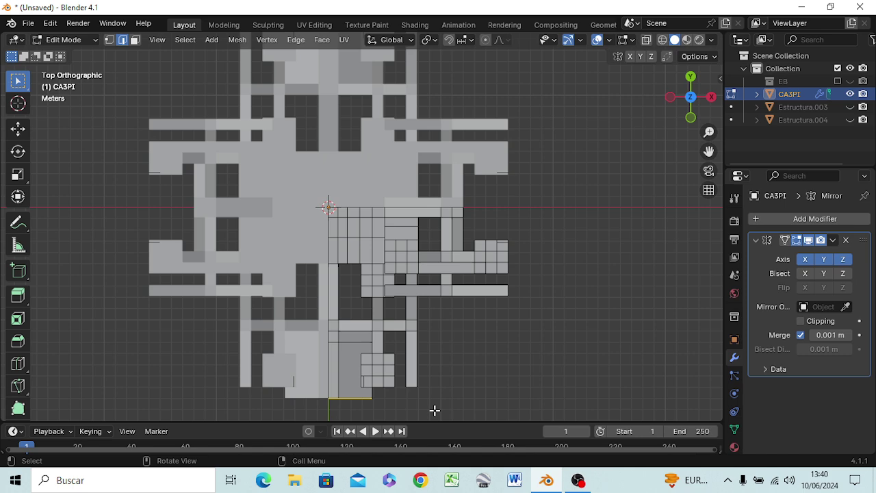
scroll(434, 410, down, 1)
key(3)
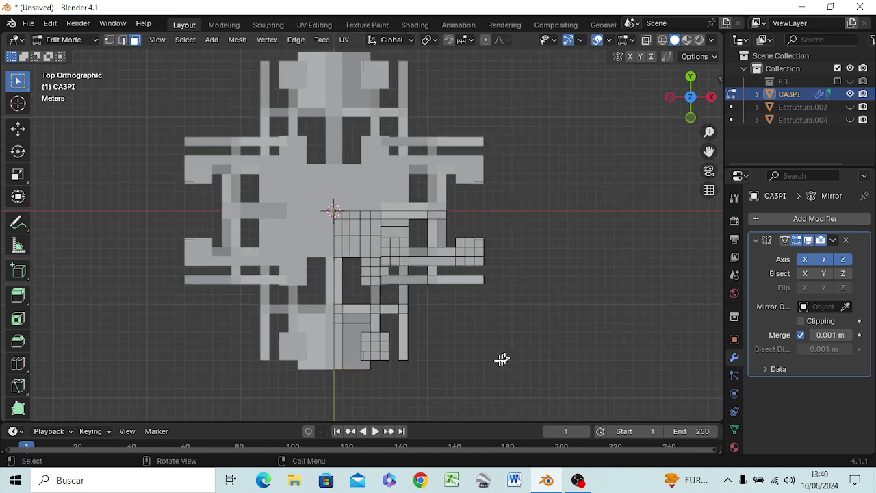
Select the central edge loop and move it 3 m along negative Y
mouse_move(502, 358)
middle_down()
mouse_move(500, 220)
mouse_move(512, 240)
mouse_move(540, 248)
mouse_move(504, 231)
mouse_move(505, 251)
middle_up()
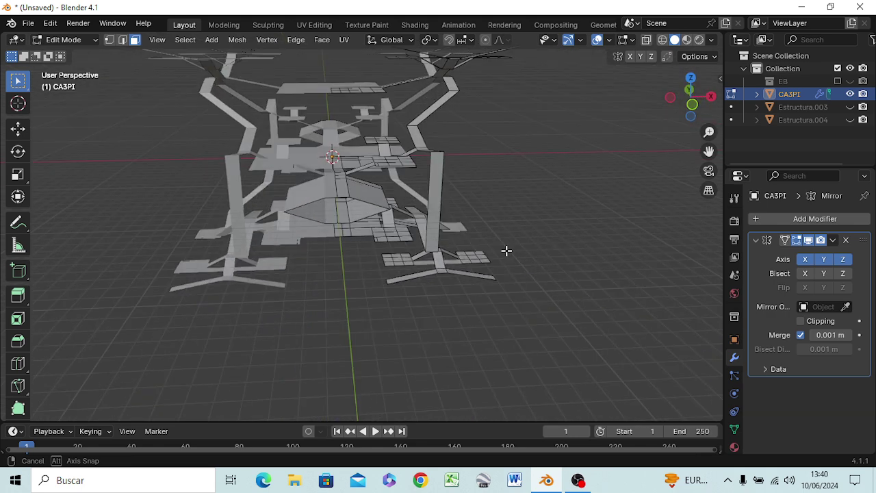
key(alt)
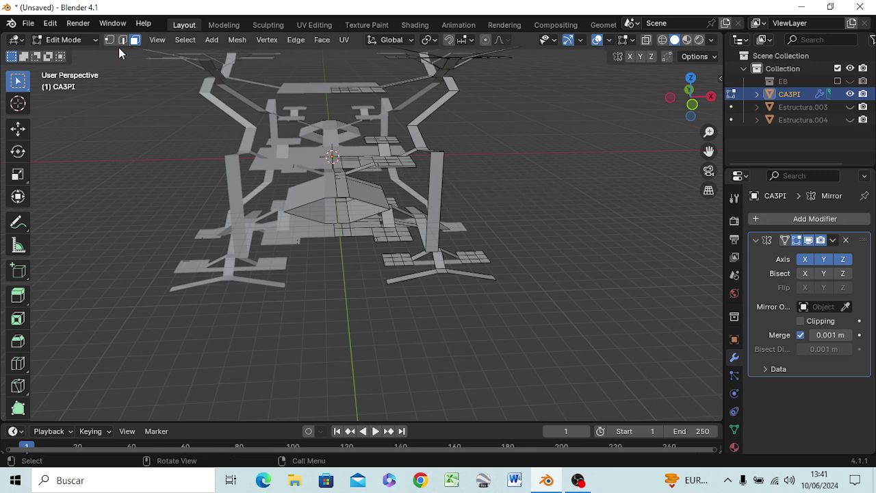
click(123, 39)
alt+click(344, 197)
key(g)
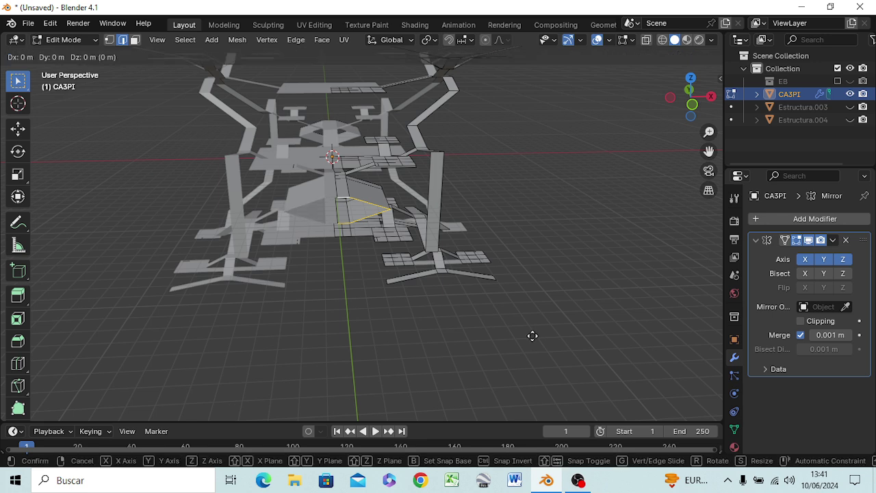
text(y)
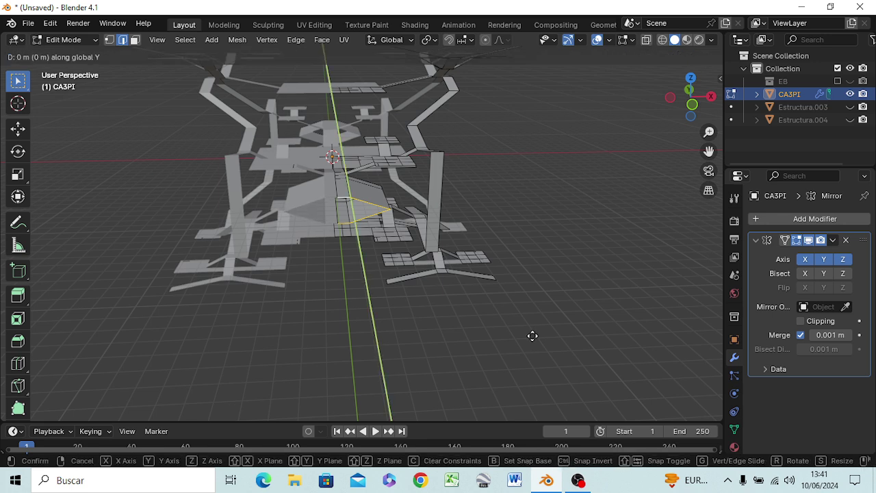
text(-3)
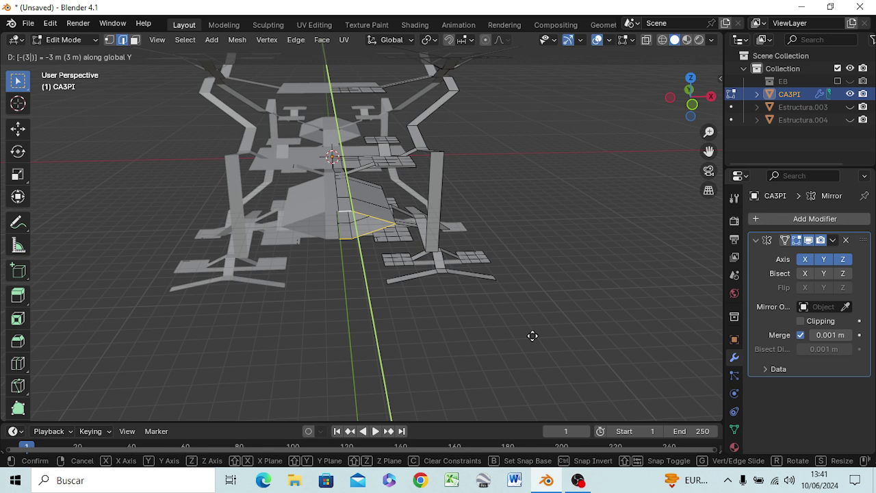
key(Return)
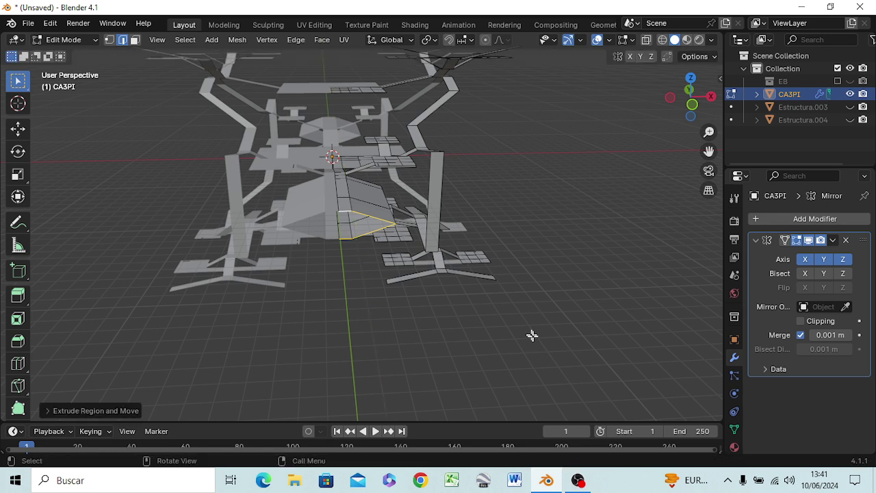
Extrude the edge loop twice along negative Y, first by 2 m and then by 1 m
key(e)
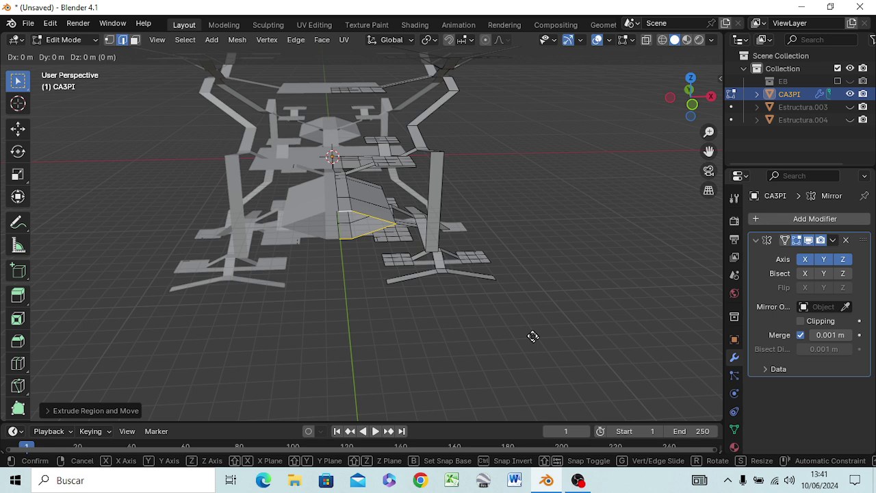
key(y)
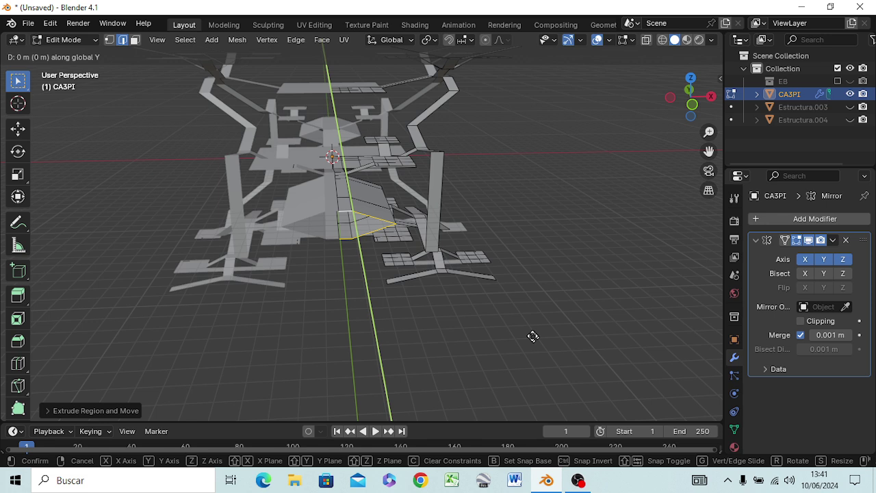
text(-2)
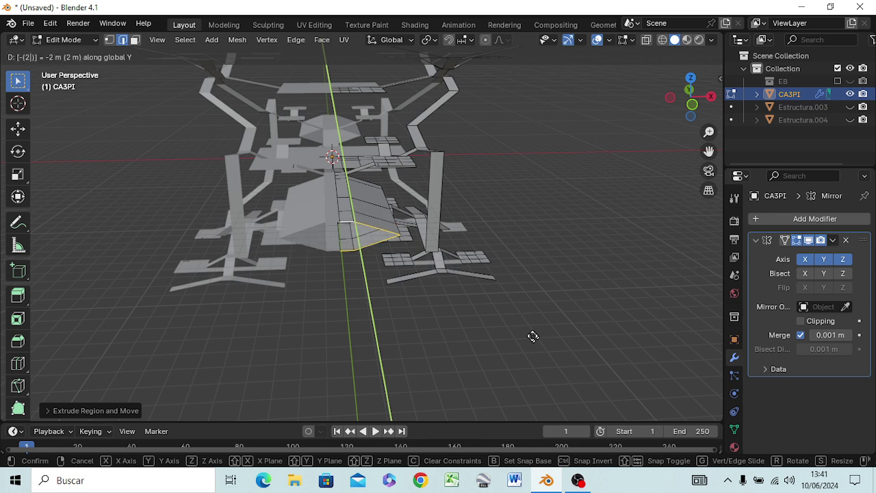
key(Return)
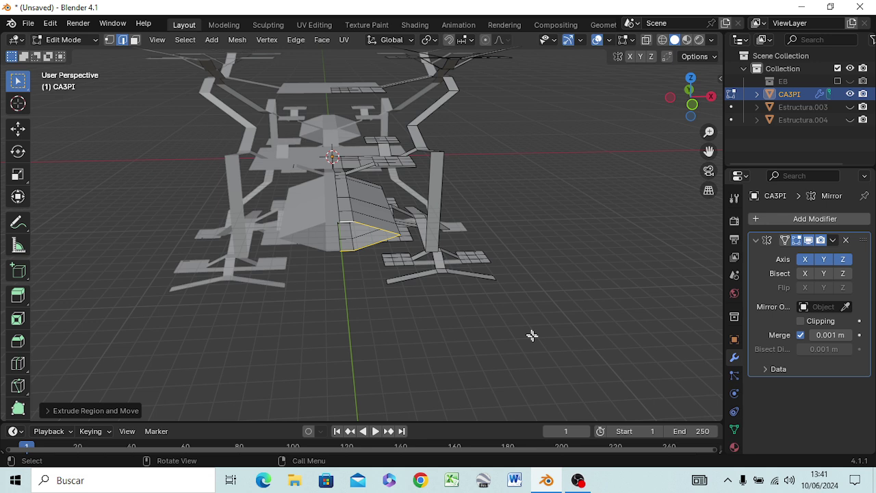
key(e)
text(y)
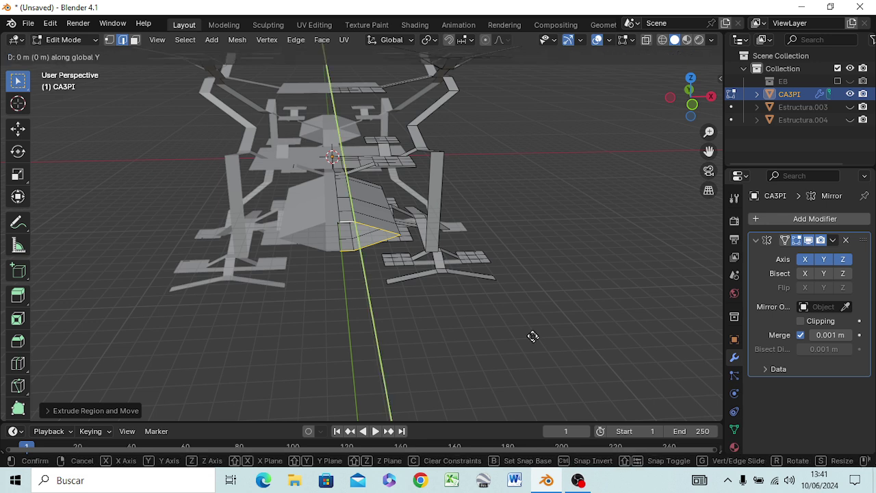
text(-1)
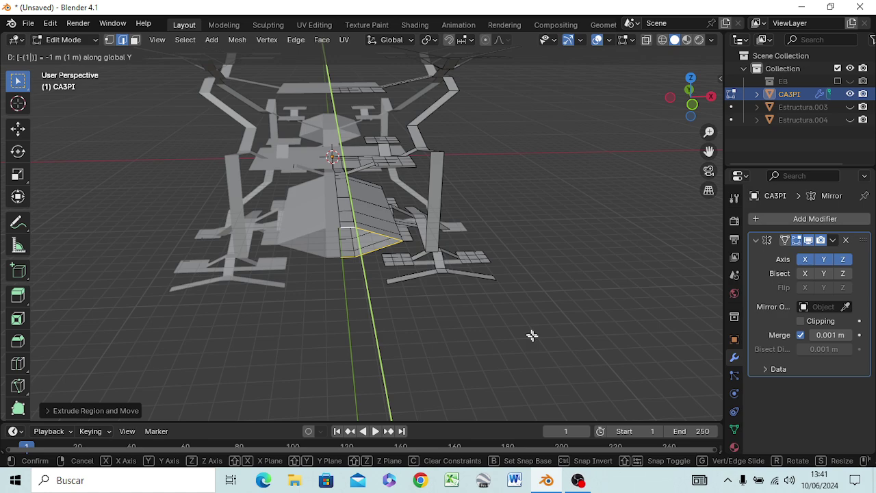
key(Return)
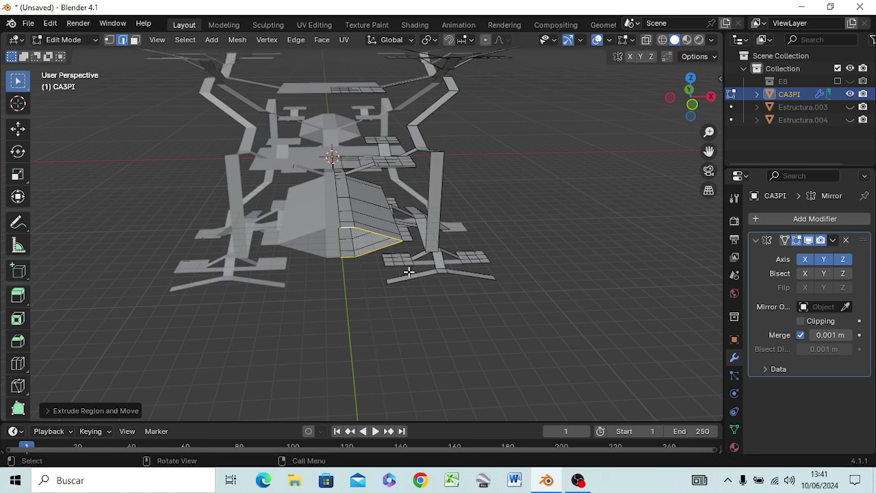
mouse_move(333, 338)
middle_down()
mouse_move(271, 265)
mouse_move(235, 238)
mouse_move(254, 215)
mouse_move(284, 224)
mouse_move(307, 264)
mouse_move(375, 303)
mouse_move(401, 250)
mouse_move(463, 237)
mouse_move(514, 264)
mouse_move(376, 307)
mouse_move(283, 287)
mouse_move(274, 254)
mouse_move(254, 261)
mouse_move(282, 266)
mouse_move(338, 233)
mouse_move(385, 230)
mouse_move(391, 240)
middle_up()
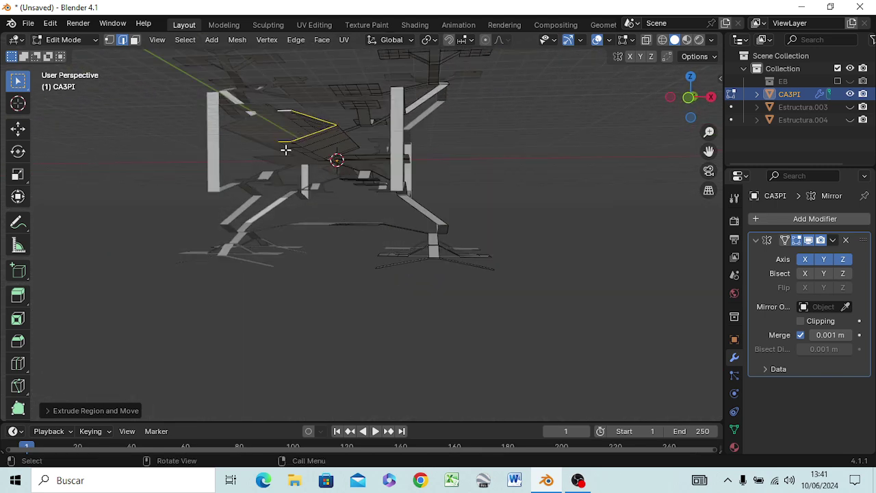
Select the face loop at the strip's far end and view it in front orthographic
mouse_move(304, 166)
middle_down()
mouse_move(298, 191)
mouse_move(272, 212)
mouse_move(292, 240)
mouse_move(346, 276)
middle_up()
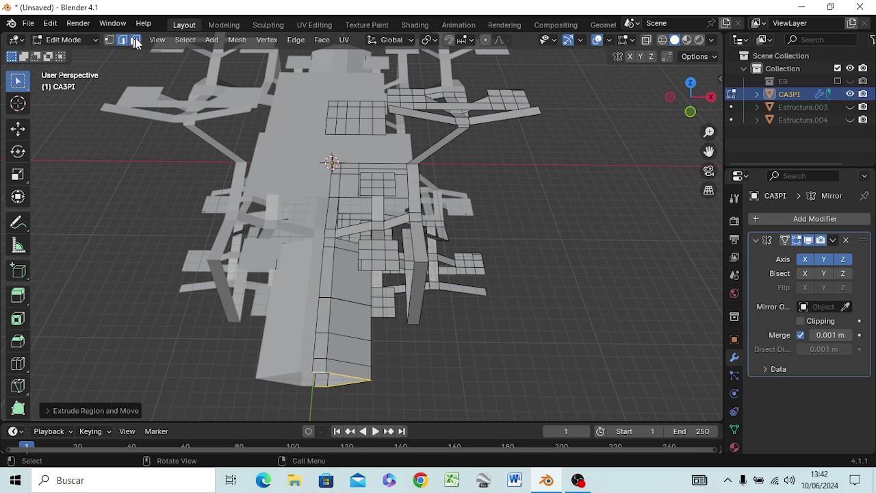
click(135, 40)
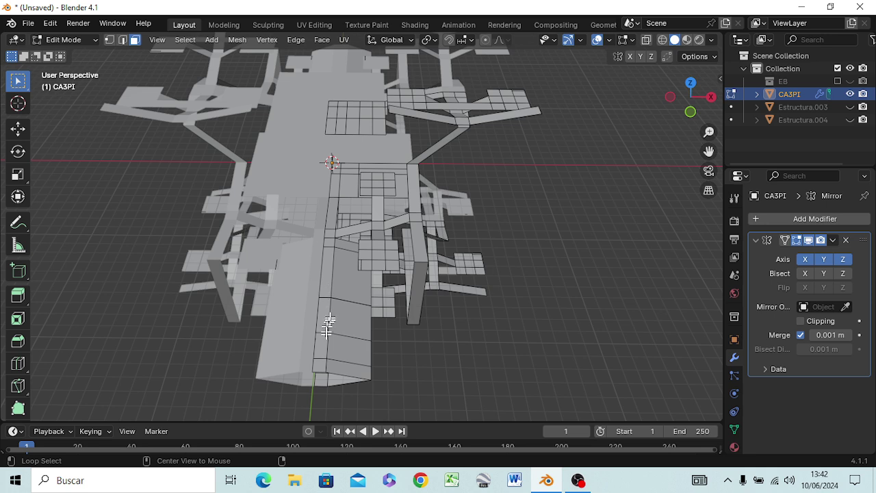
alt+click(325, 341)
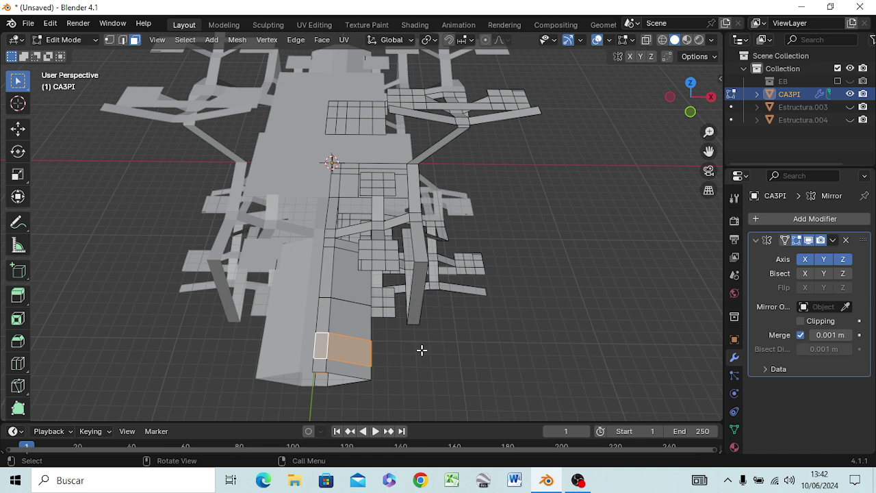
key(KP_7)
key(KP_1)
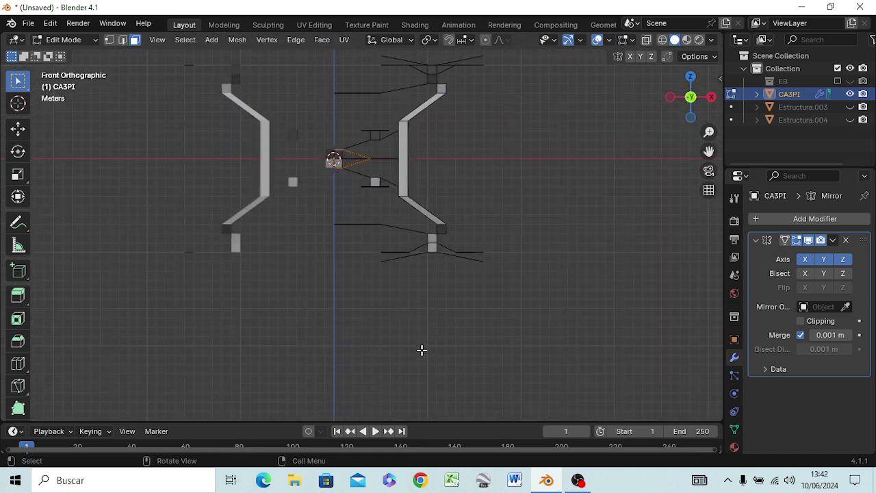
Scale the end faces down freely, then by -0.5 to flip them into a diamond tip
key(s)
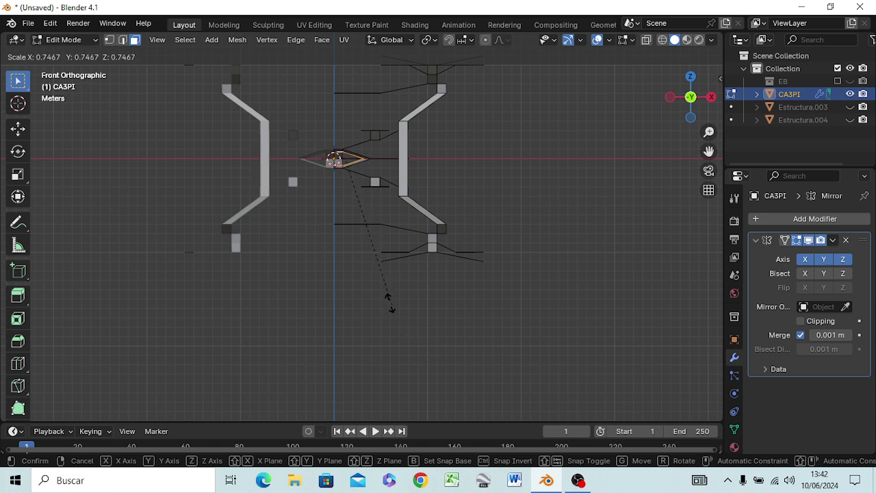
click(333, 238)
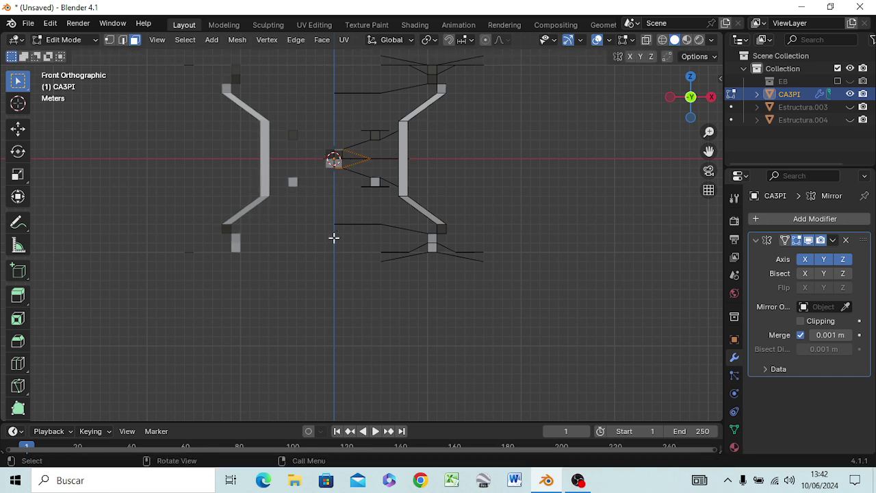
key(s)
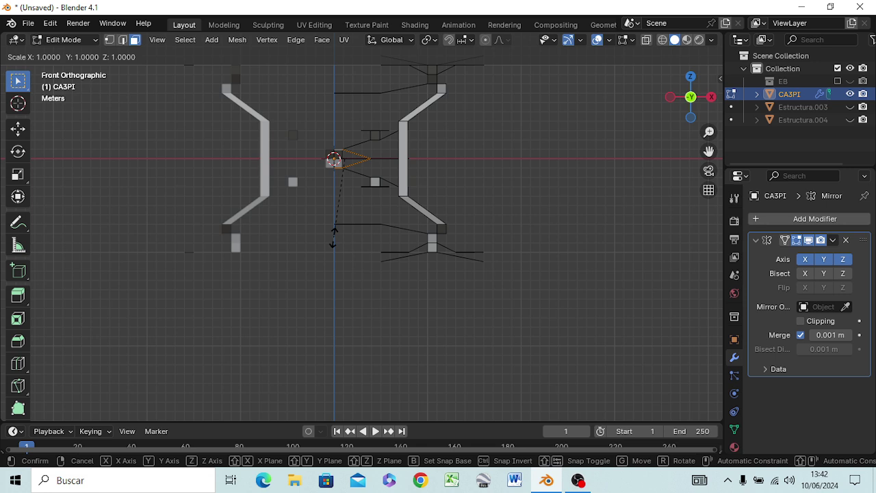
text(-(,)
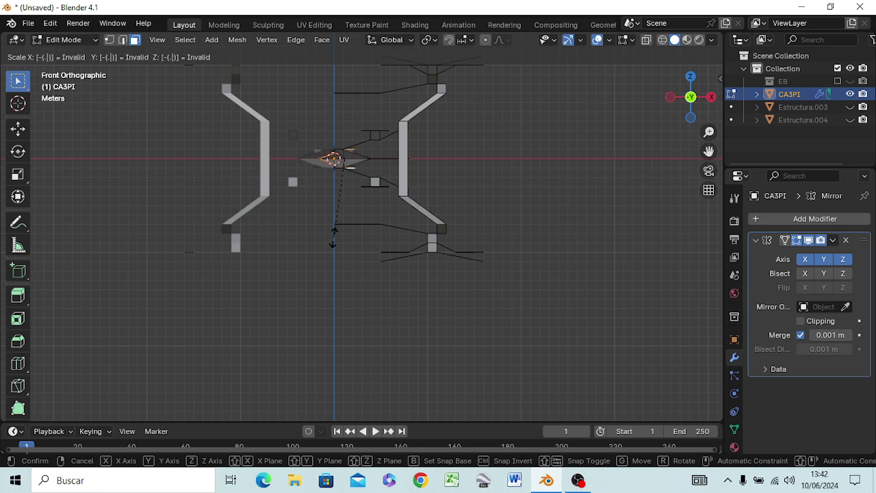
text(5)
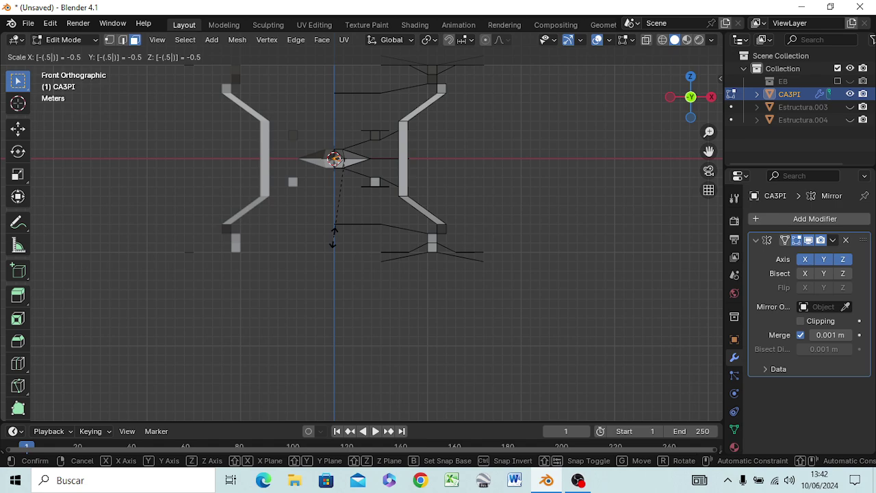
key(Return)
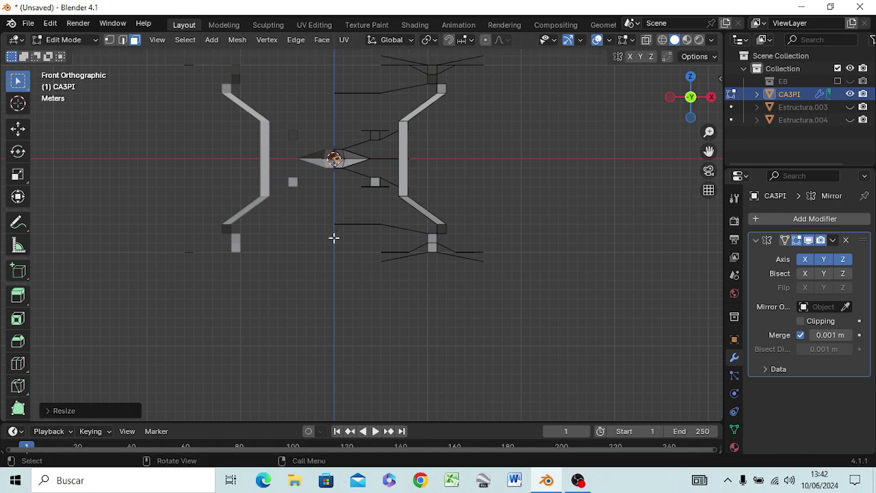
scroll(354, 158, up, 2)
scroll(354, 154, up, 2)
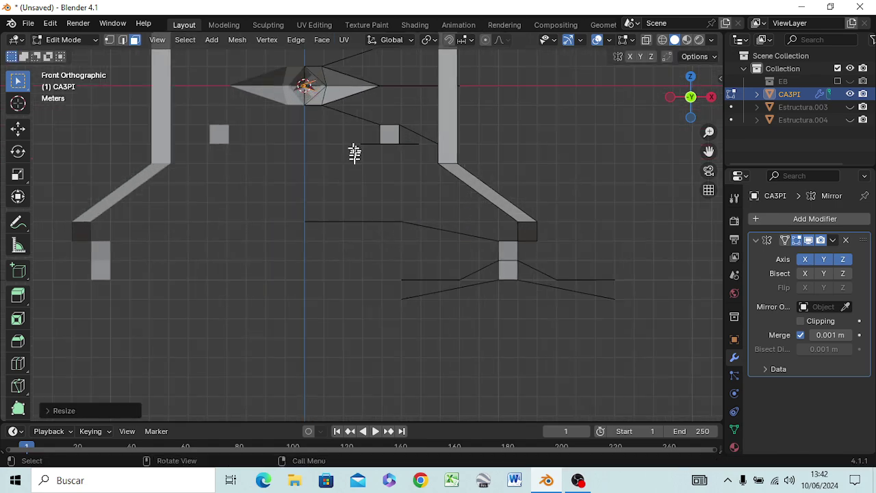
middle_drag(354, 154, 363, 182)
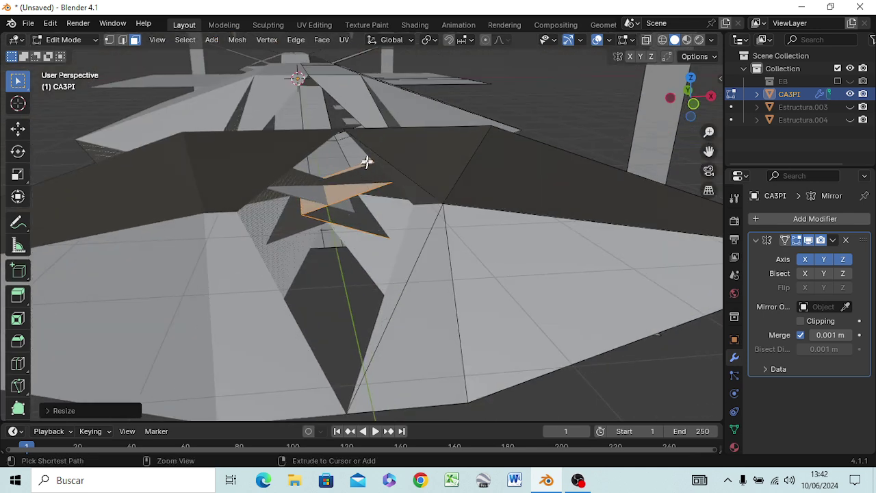
scroll(366, 161, down, 3)
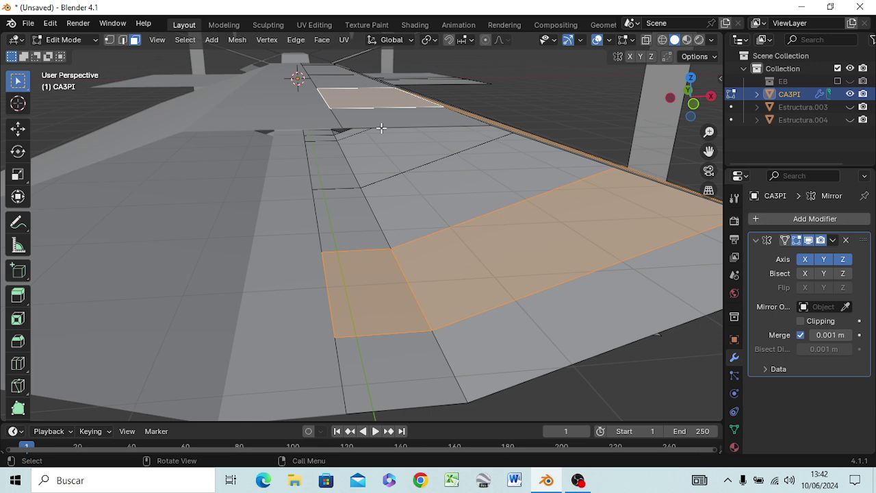
key(s)
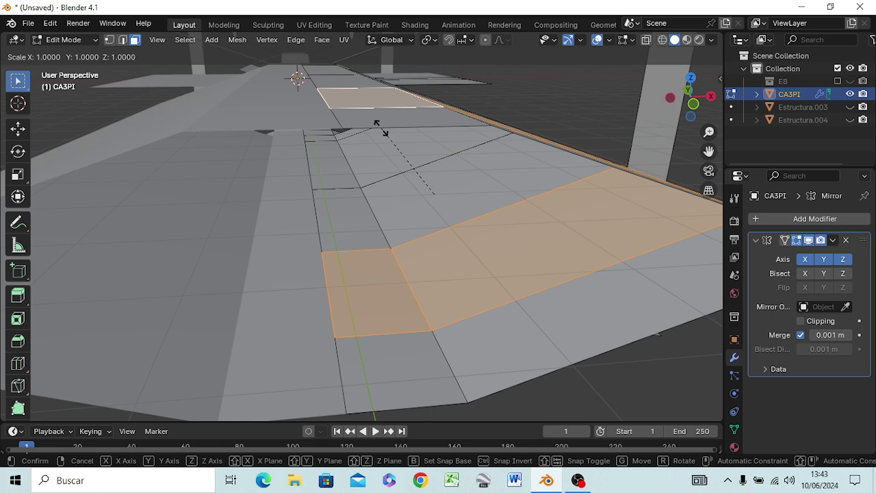
key(y)
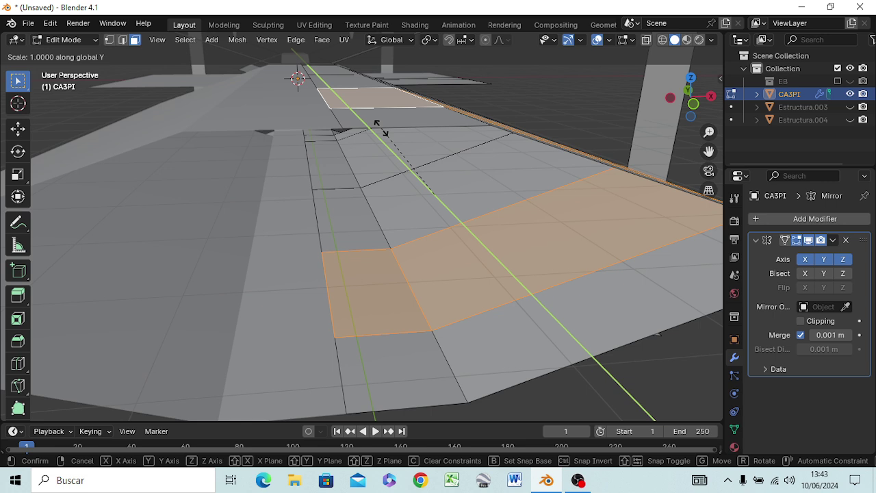
text(.05)
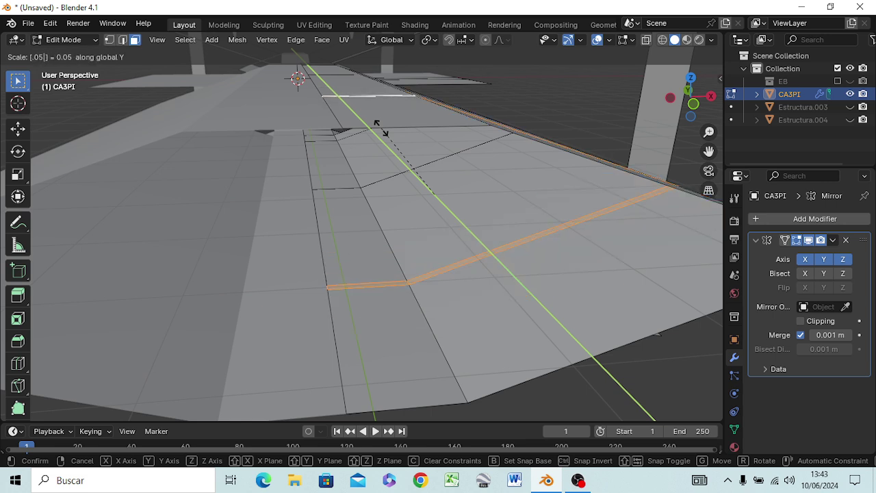
key(Escape)
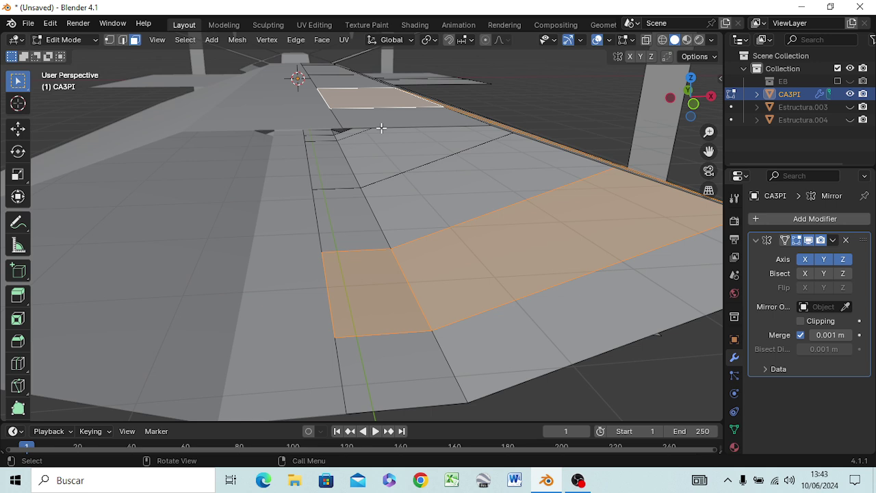
key(s)
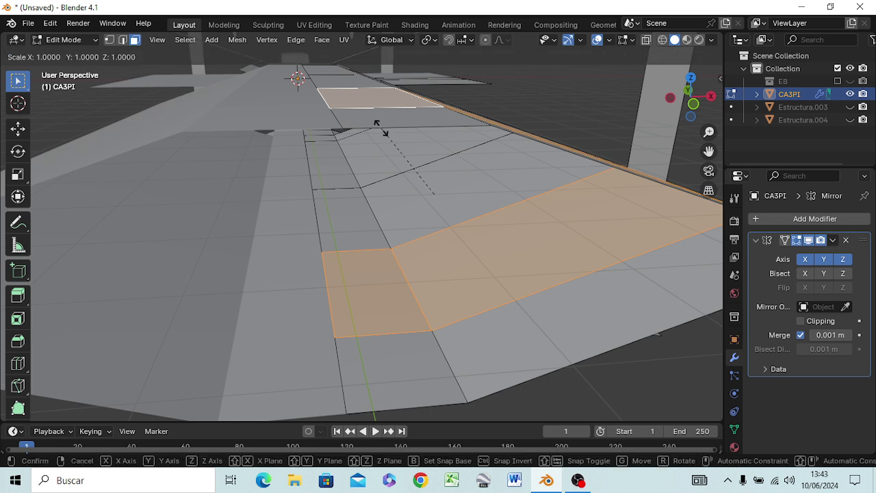
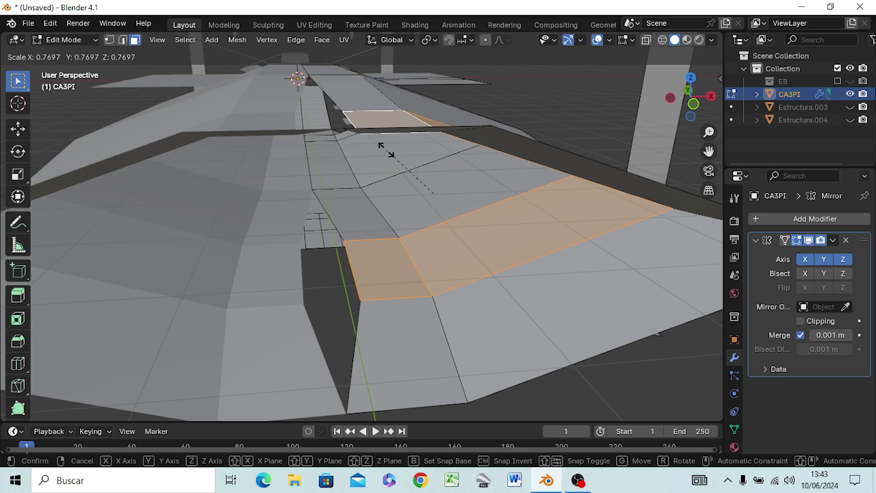
Uniformly scale the selected band of CA3PI faces to 0.556 in front view
key(x)
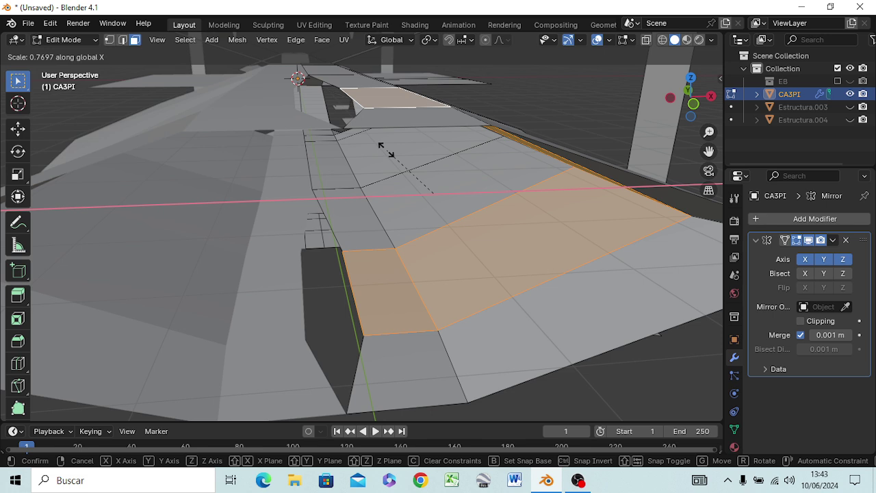
key(y)
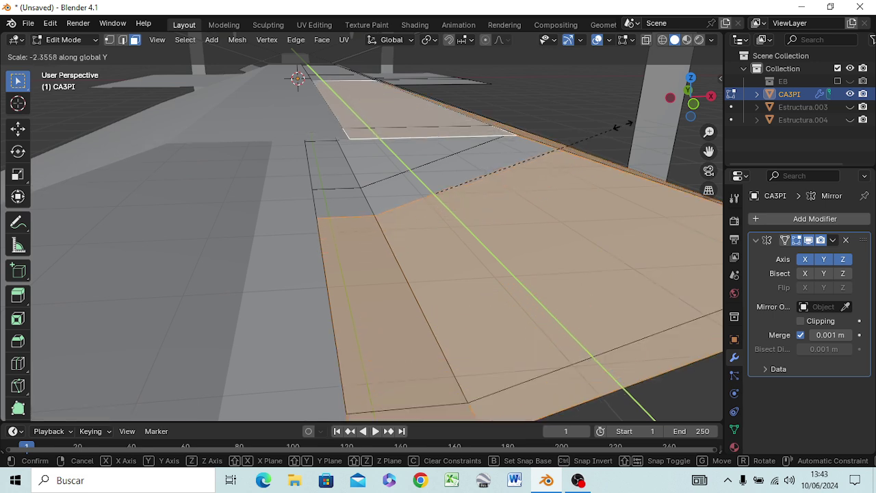
right_click(526, 143)
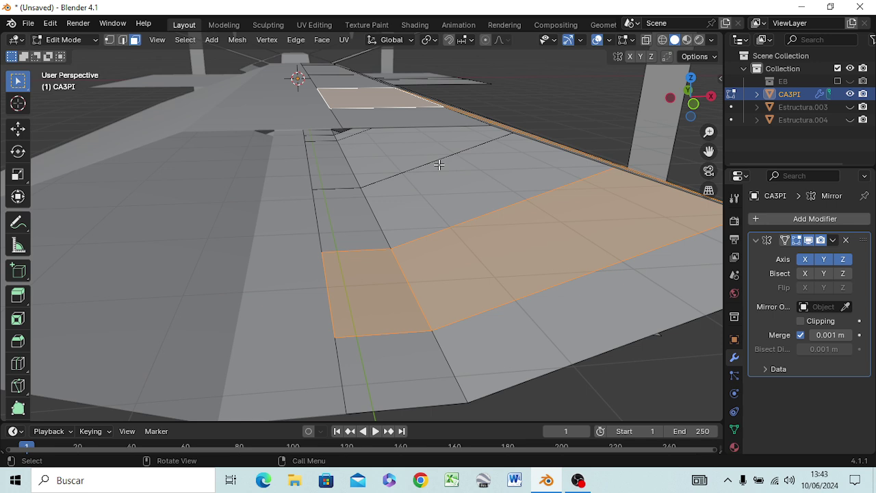
key(KP_1)
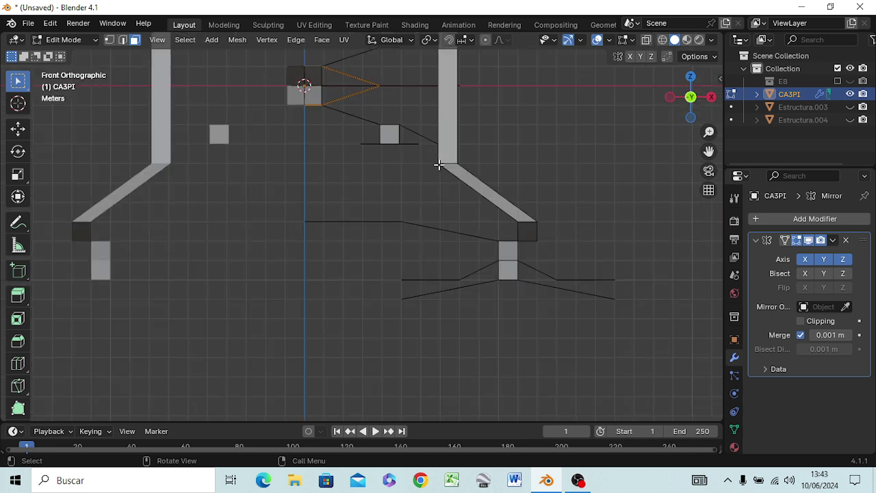
key(s)
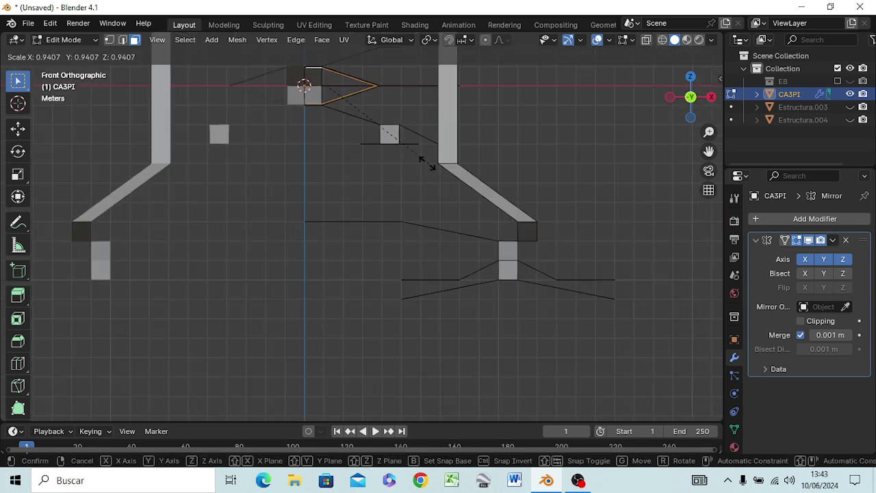
click(376, 145)
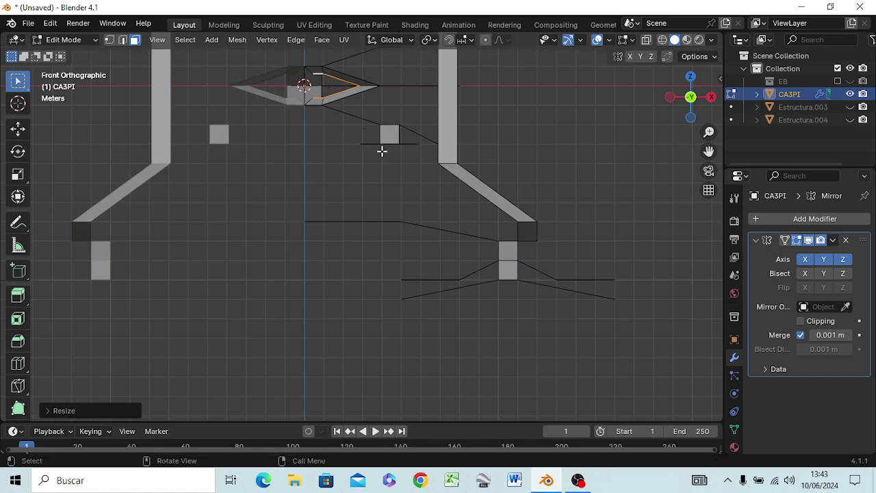
mouse_move(377, 176)
middle_down()
mouse_move(365, 228)
mouse_move(354, 238)
mouse_move(377, 225)
middle_up()
scroll(378, 221, up, 5)
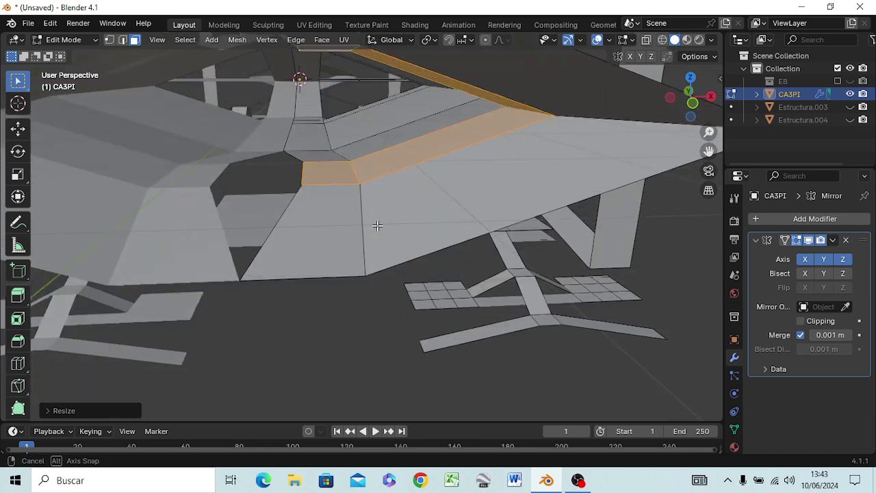
Rotate the quad face on the left edge of the underside by a couple of degrees
click(319, 225)
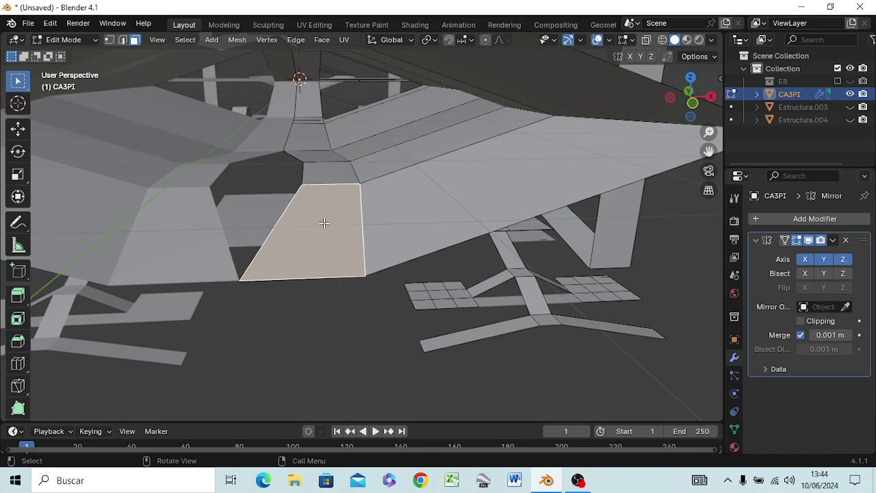
key(s)
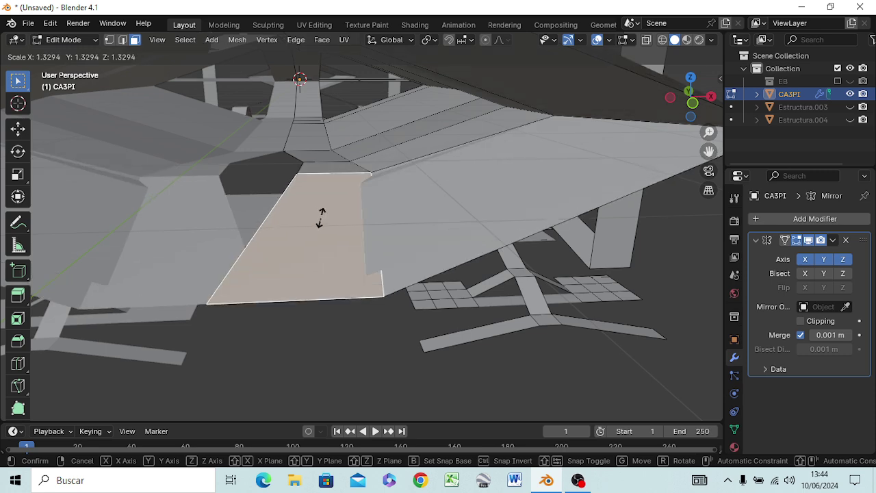
right_click(319, 217)
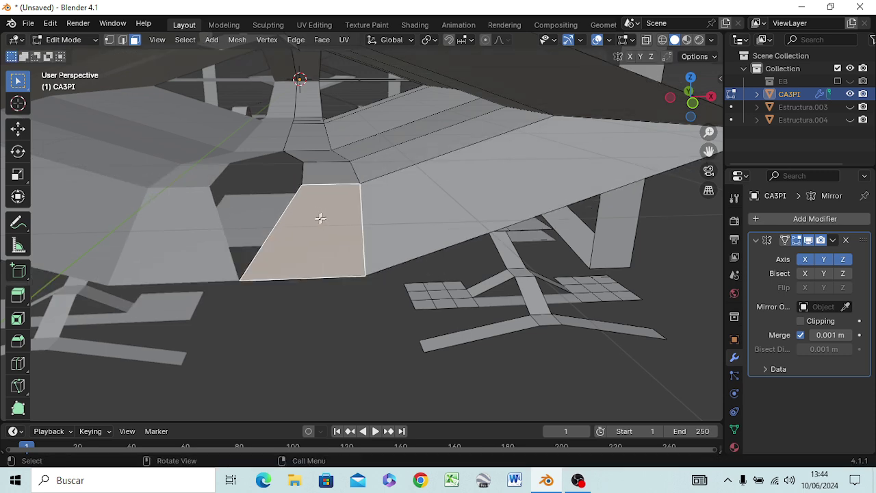
click(313, 317)
mouse_move(324, 309)
middle_down()
mouse_move(339, 309)
mouse_move(297, 309)
mouse_move(293, 354)
mouse_move(324, 350)
mouse_move(333, 315)
mouse_move(325, 320)
middle_up()
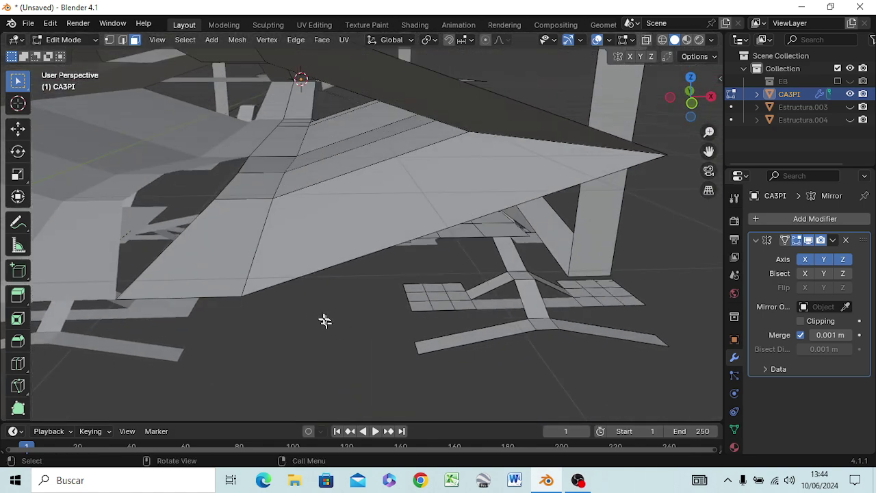
click(171, 296)
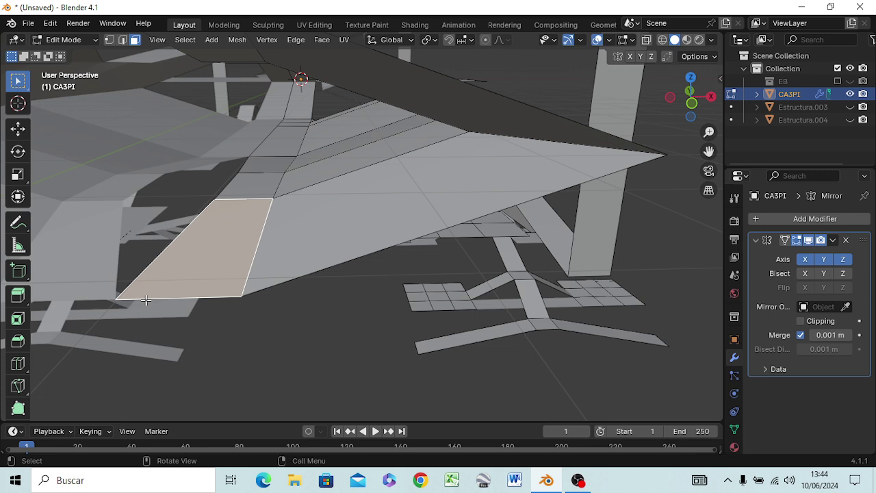
key(r)
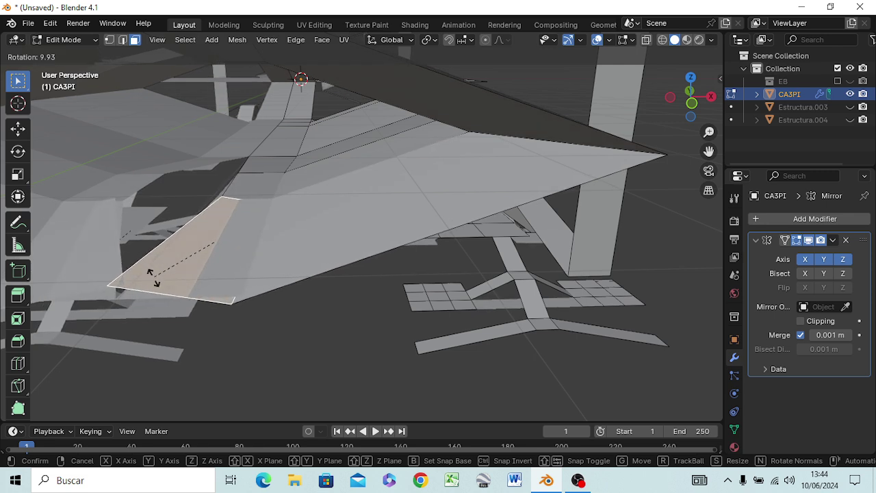
click(162, 291)
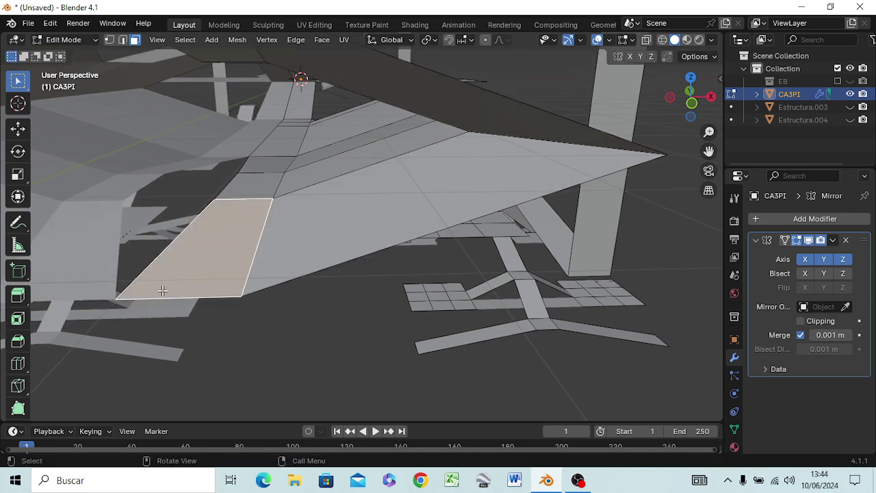
click(231, 329)
mouse_move(229, 313)
middle_down()
mouse_move(273, 277)
mouse_move(185, 308)
mouse_move(198, 333)
mouse_move(221, 312)
mouse_move(204, 304)
middle_up()
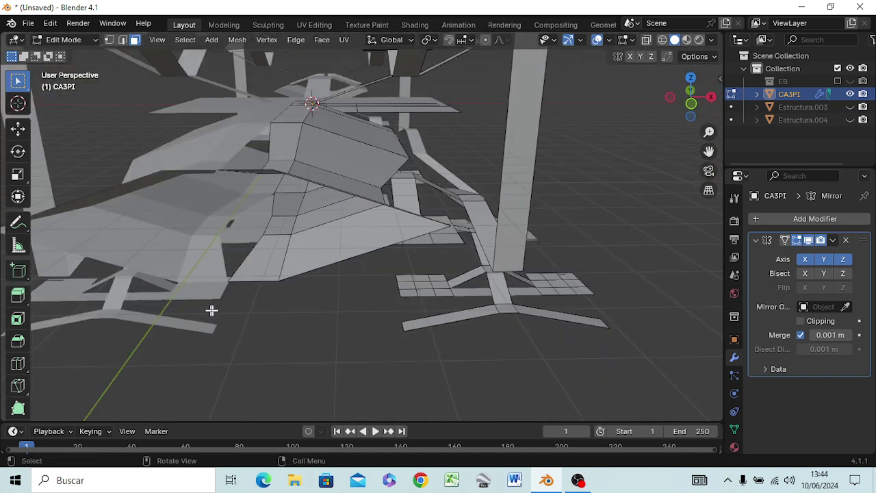
Loop-select a ring of faces on the lower part of the CA3PI mesh
scroll(205, 301, up, 3)
scroll(208, 295, down, 3)
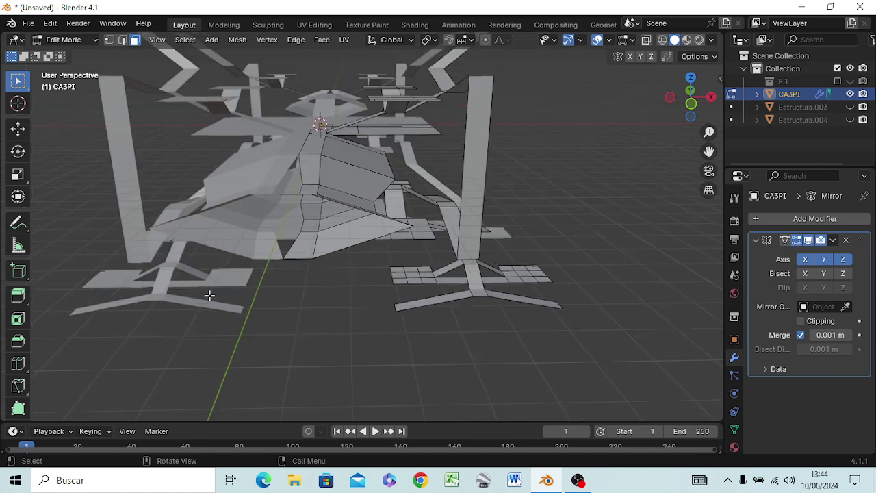
mouse_move(212, 295)
middle_down()
mouse_move(185, 322)
mouse_move(137, 270)
mouse_move(128, 293)
mouse_move(174, 281)
mouse_move(196, 297)
mouse_move(148, 314)
middle_up()
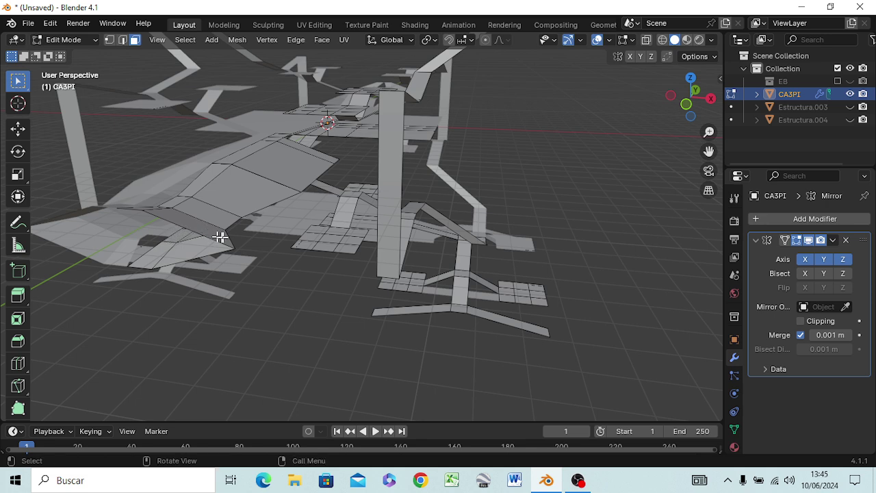
click(206, 220)
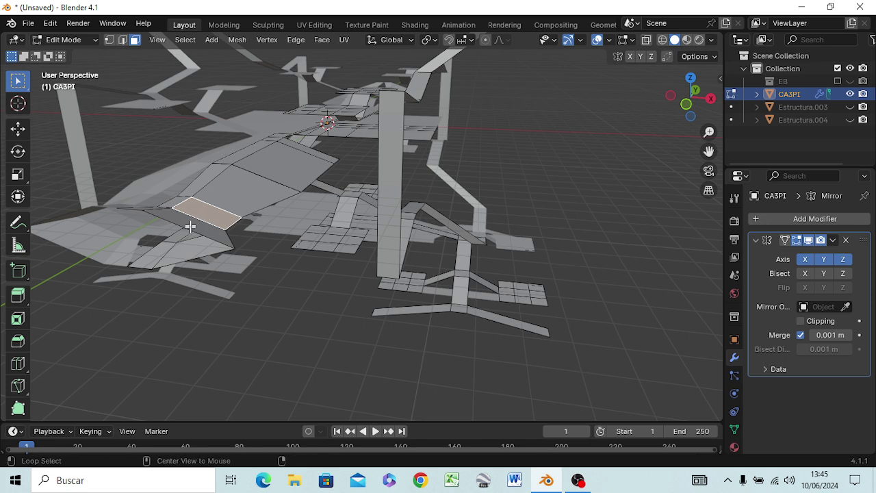
alt+click(191, 224)
alt+click(194, 228)
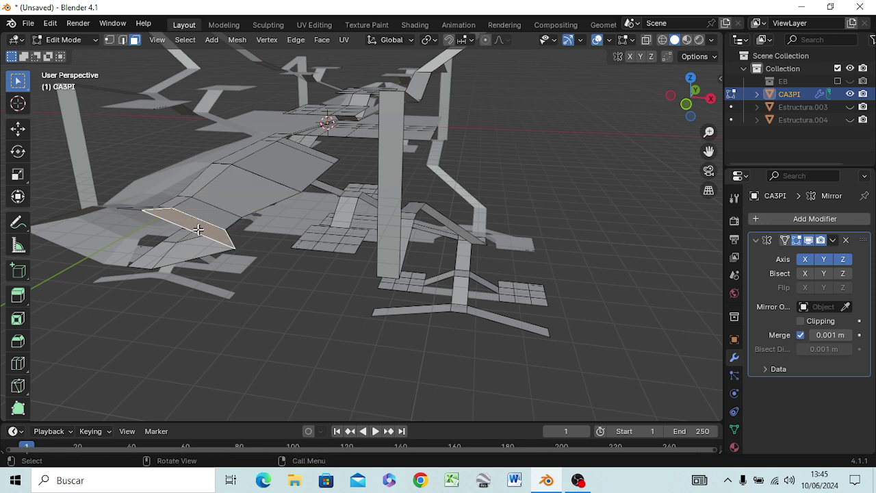
alt+click(222, 233)
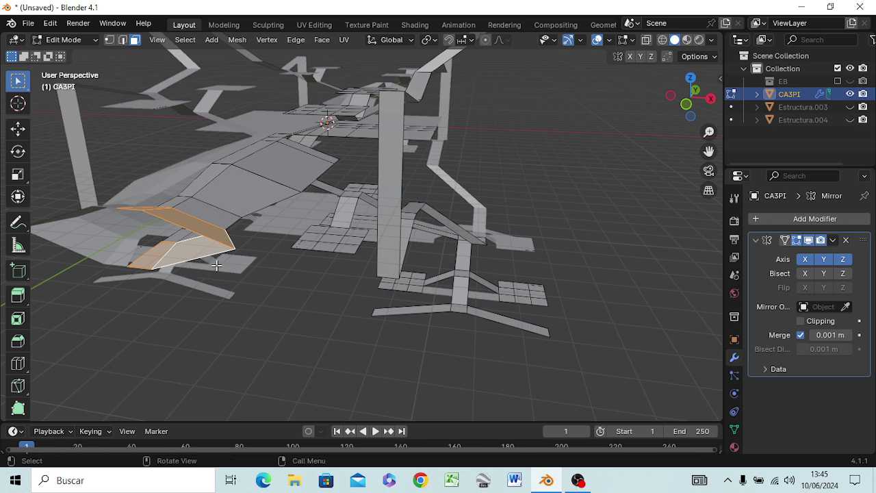
Move the face loop 11.09 m straight down along Z in front view
key(KP_1)
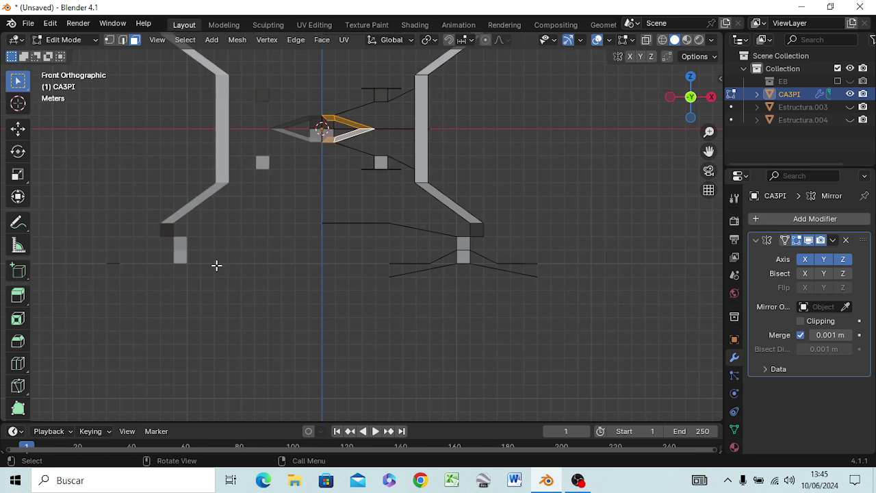
key(g)
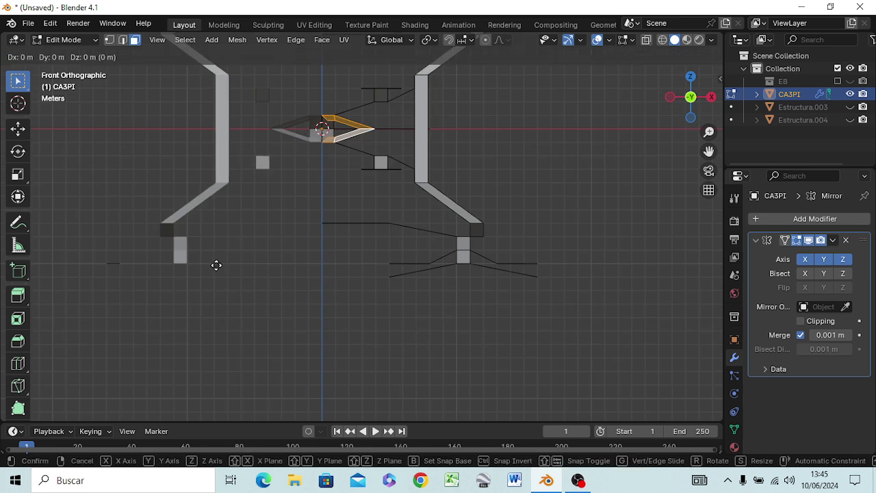
key(x)
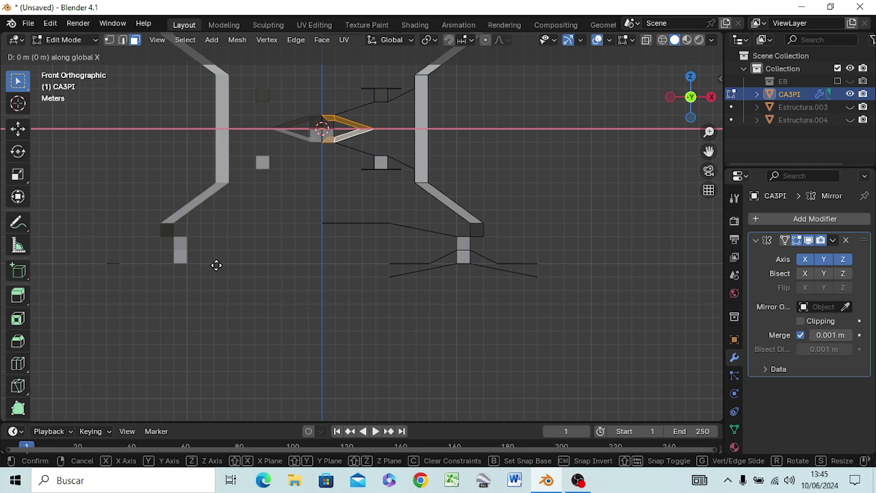
key(z)
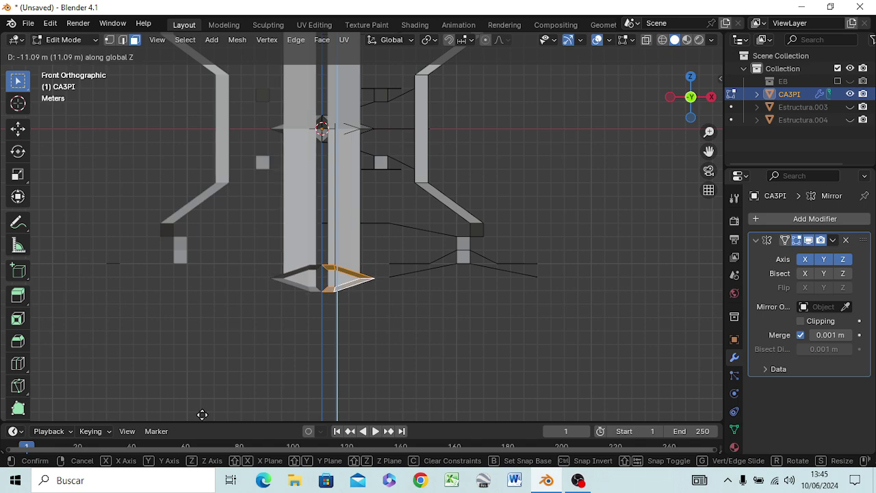
click(203, 414)
mouse_move(235, 401)
middle_down()
mouse_move(218, 377)
mouse_move(308, 390)
mouse_move(336, 381)
mouse_move(340, 370)
middle_up()
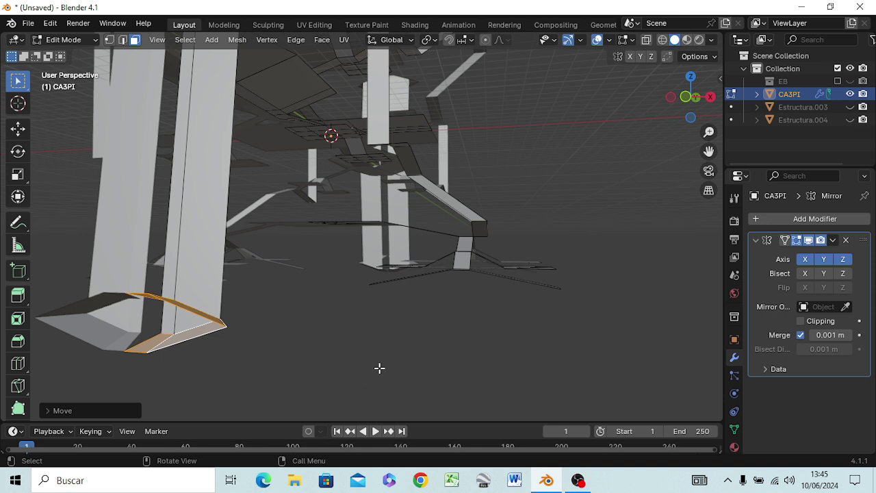
Extrude the thin vertical face strip on the column -1.916 m along its normal
scroll(322, 305, down, 3)
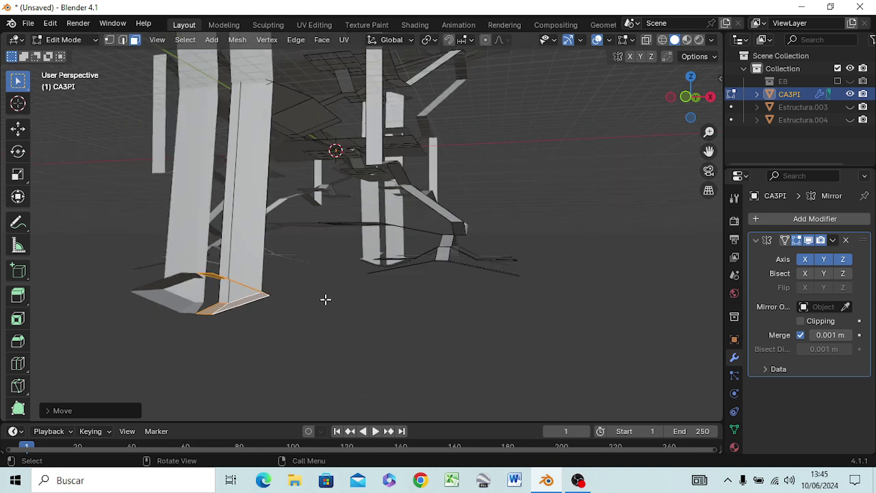
scroll(327, 301, down, 2)
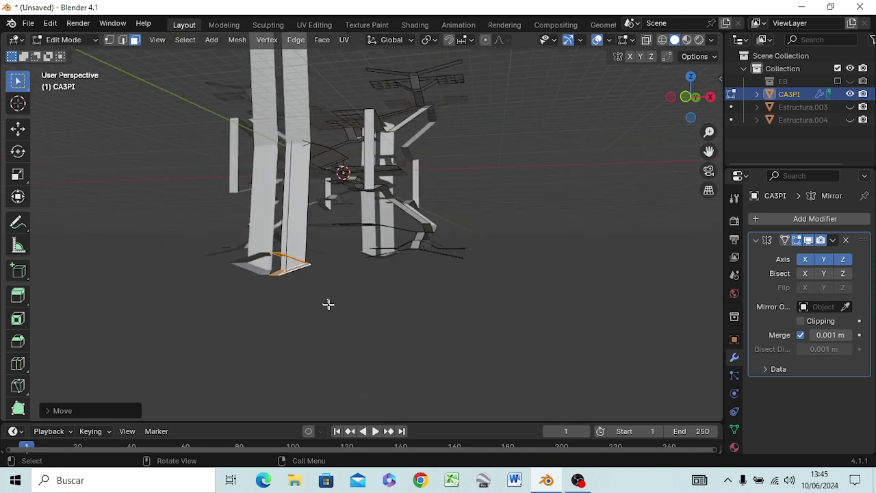
click(284, 270)
mouse_move(349, 324)
middle_down()
mouse_move(363, 364)
mouse_move(389, 352)
mouse_move(369, 329)
middle_up()
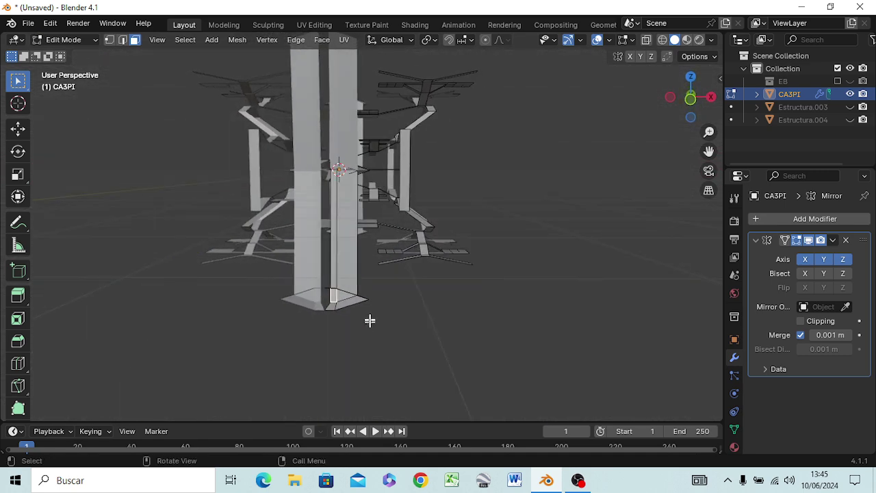
key(g)
key(z)
key(z)
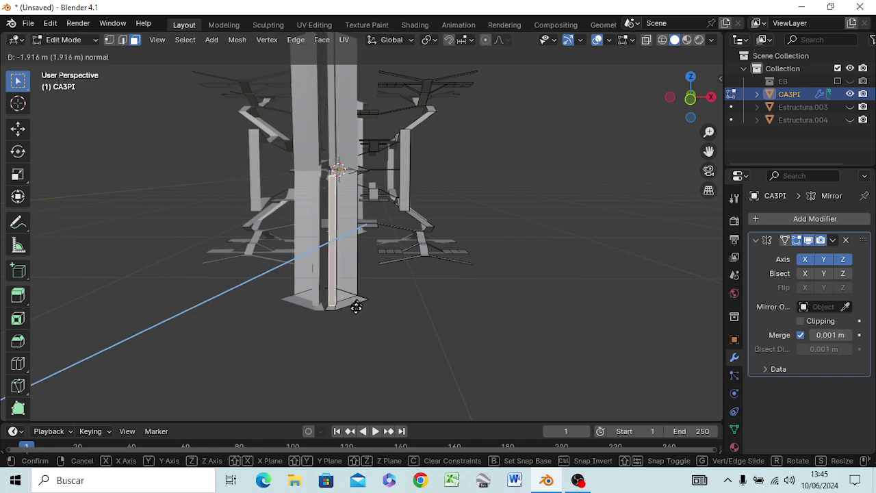
click(357, 308)
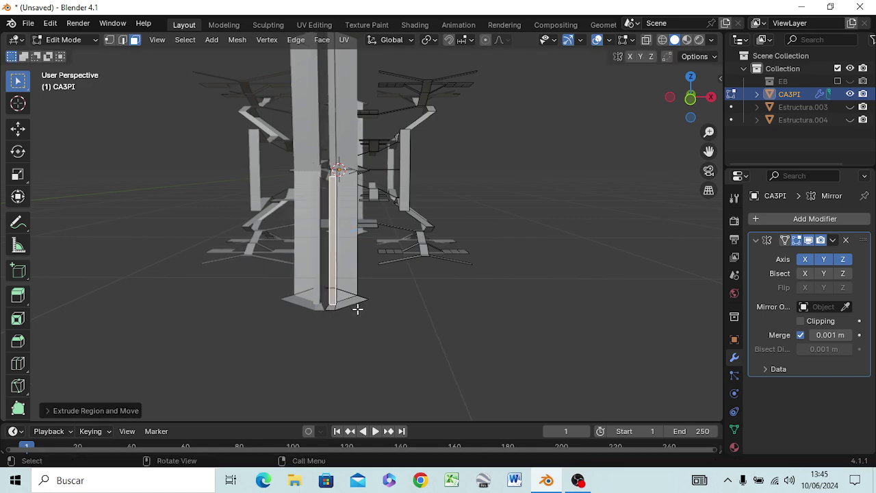
middle_drag(355, 308, 305, 385)
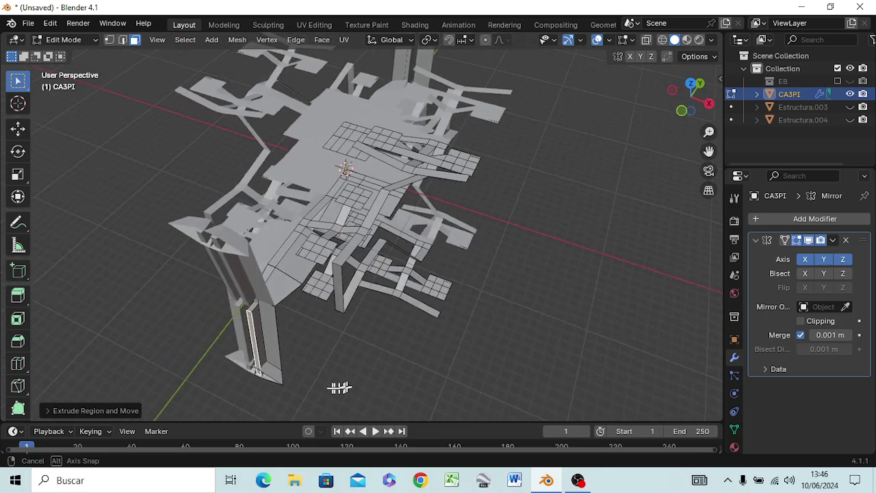
Orbit around the CA3PI mesh and select the thin vertical strip on the left pillar
mouse_move(305, 385)
middle_down()
mouse_move(422, 363)
mouse_move(381, 380)
mouse_move(456, 348)
mouse_move(506, 380)
mouse_move(514, 365)
middle_up()
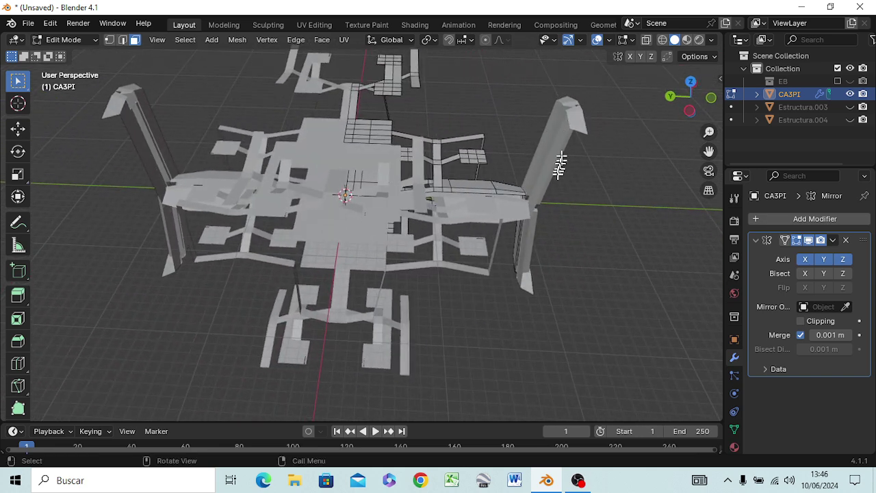
scroll(567, 140, up, 5)
mouse_move(572, 141)
middle_down()
mouse_move(513, 176)
mouse_move(580, 181)
mouse_move(614, 173)
middle_up()
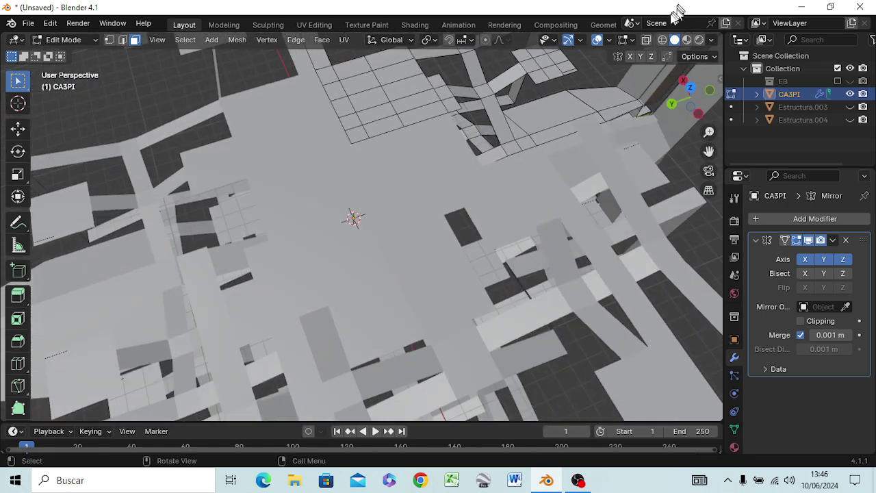
mouse_move(592, 104)
middle_down()
mouse_move(561, 137)
mouse_move(473, 288)
mouse_move(493, 260)
middle_up()
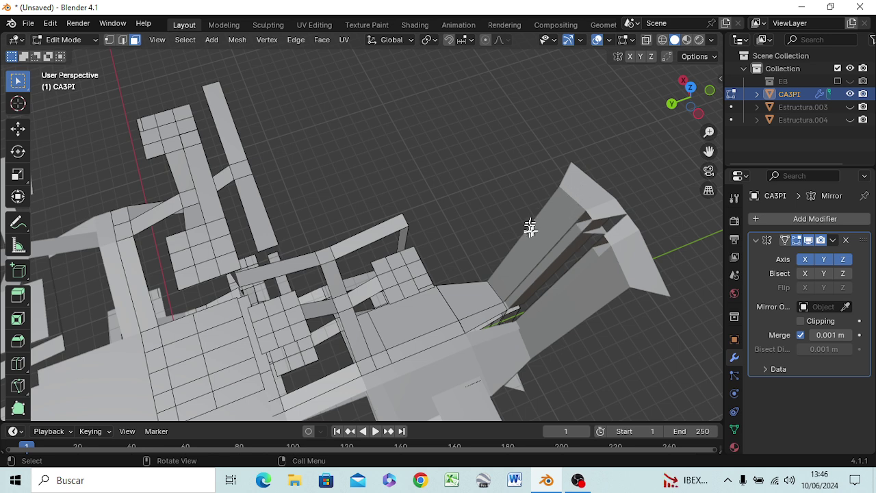
mouse_move(524, 223)
middle_down()
mouse_move(538, 180)
mouse_move(524, 165)
mouse_move(424, 182)
mouse_move(377, 152)
mouse_move(381, 165)
mouse_move(404, 172)
mouse_move(432, 148)
mouse_move(440, 117)
mouse_move(250, 157)
mouse_move(211, 185)
mouse_move(238, 218)
mouse_move(289, 201)
mouse_move(308, 189)
mouse_move(303, 177)
middle_up()
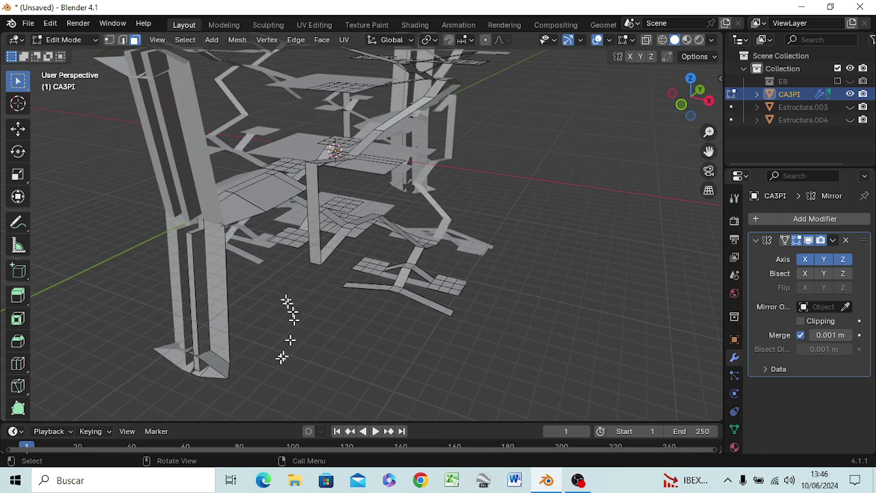
click(195, 363)
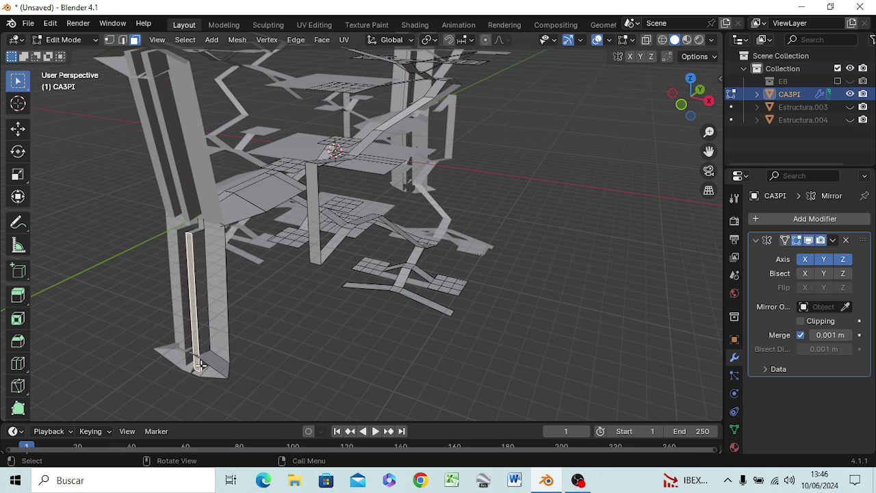
Loop-cut the wider left-pillar face near its bottom and select the small base face
click(198, 367)
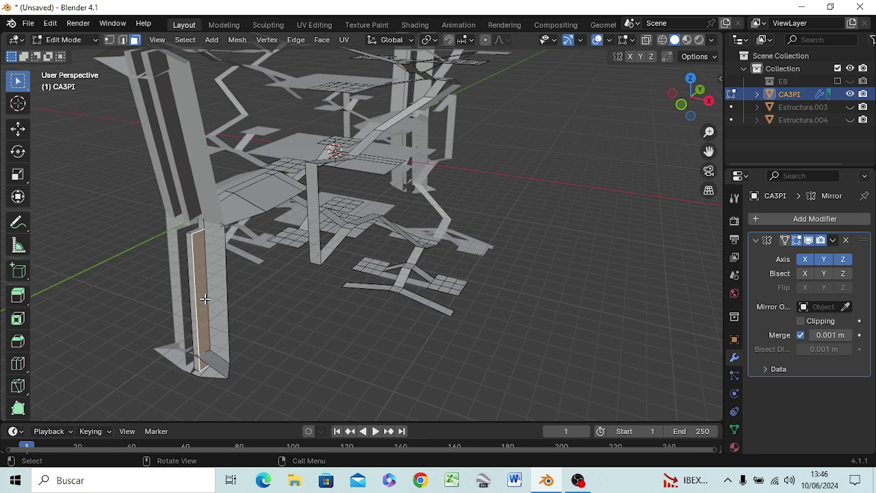
key(ctrl+r)
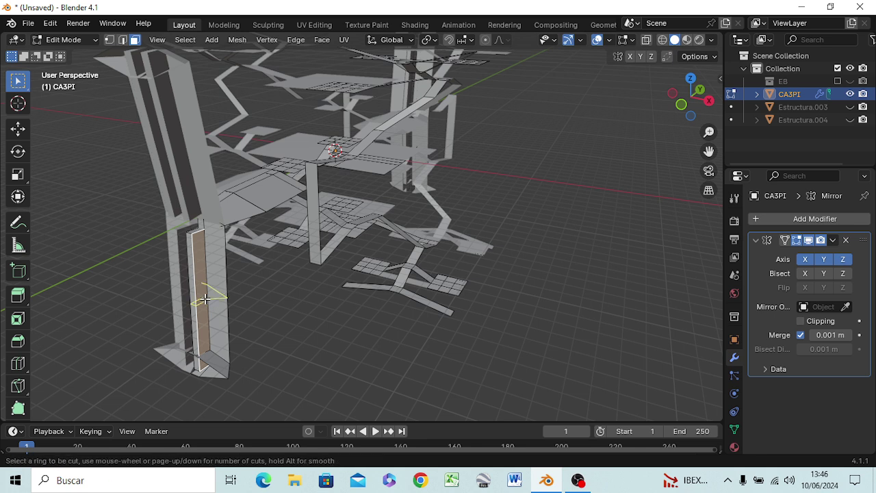
click(205, 299)
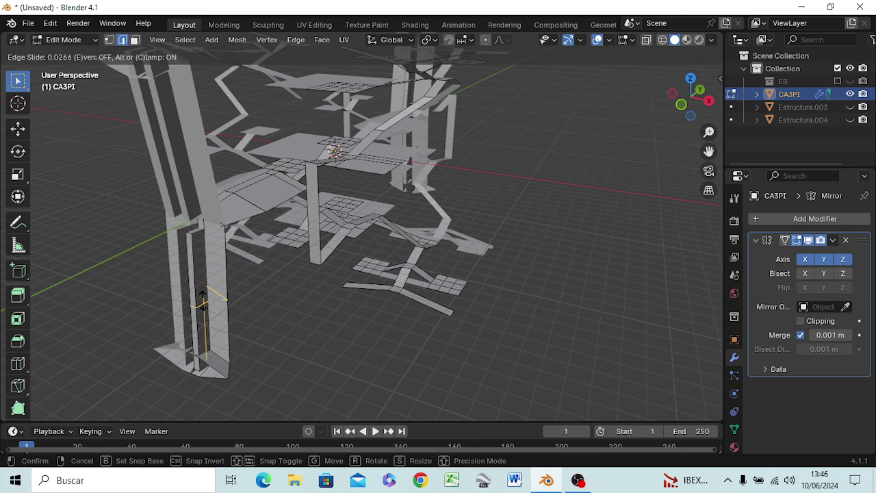
click(205, 362)
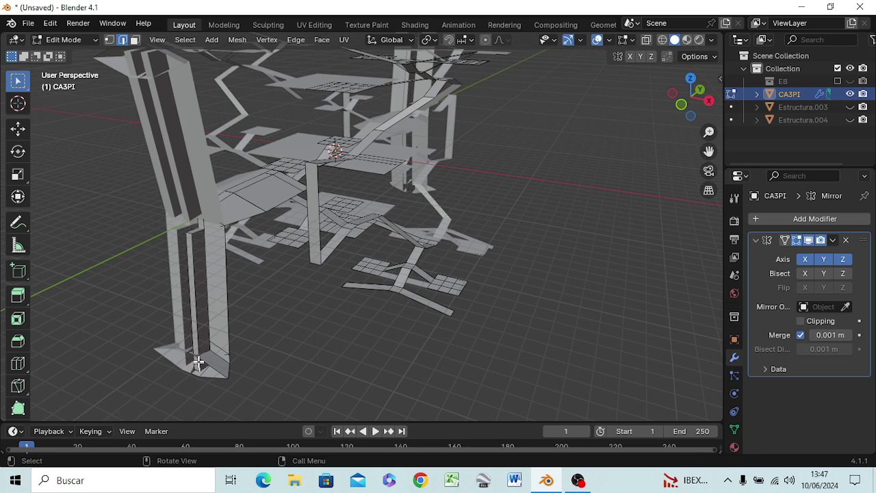
key(3)
click(194, 366)
Extrude the small base face -7.428 m along global Y in side view, then return to Object Mode
key(KP_1)
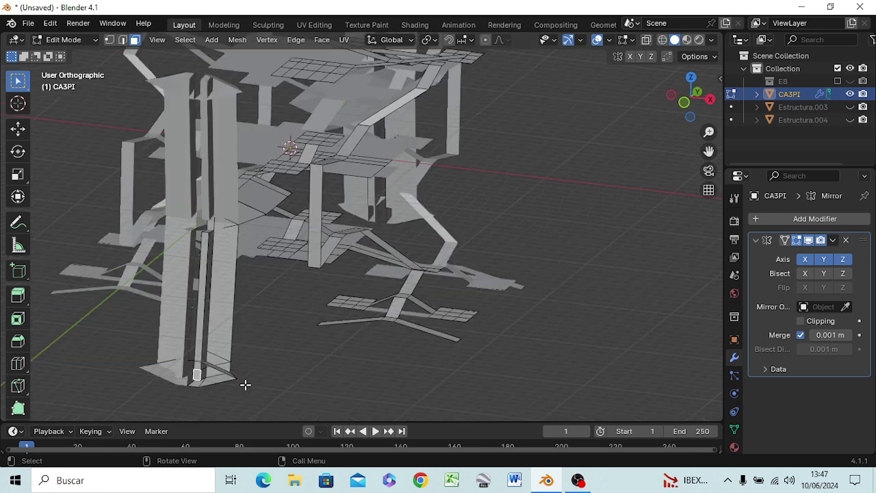
key(KP_3)
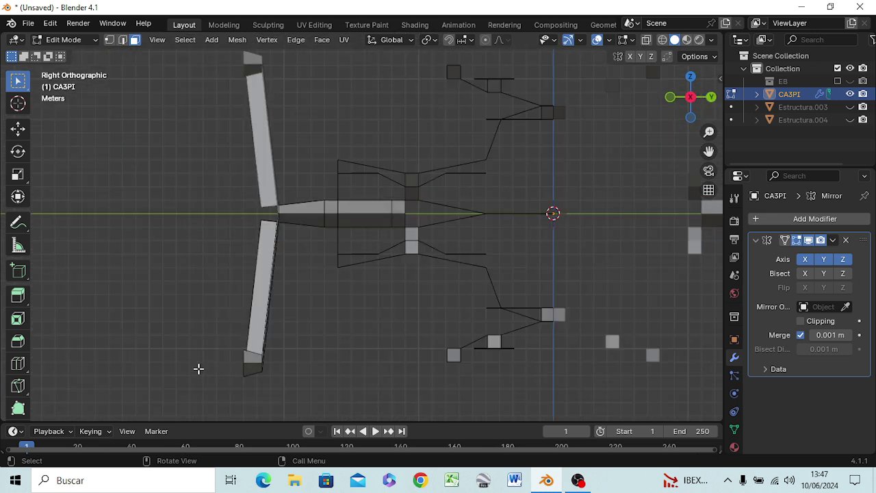
key(g)
key(z)
key(z)
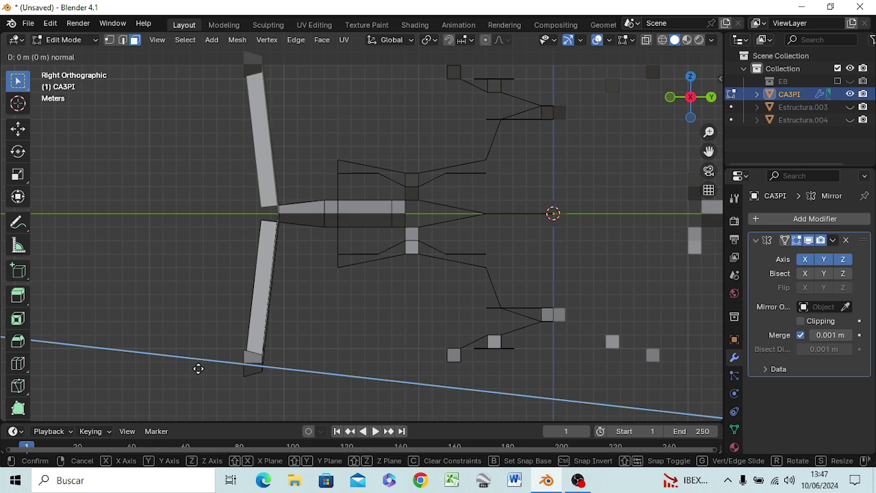
key(x)
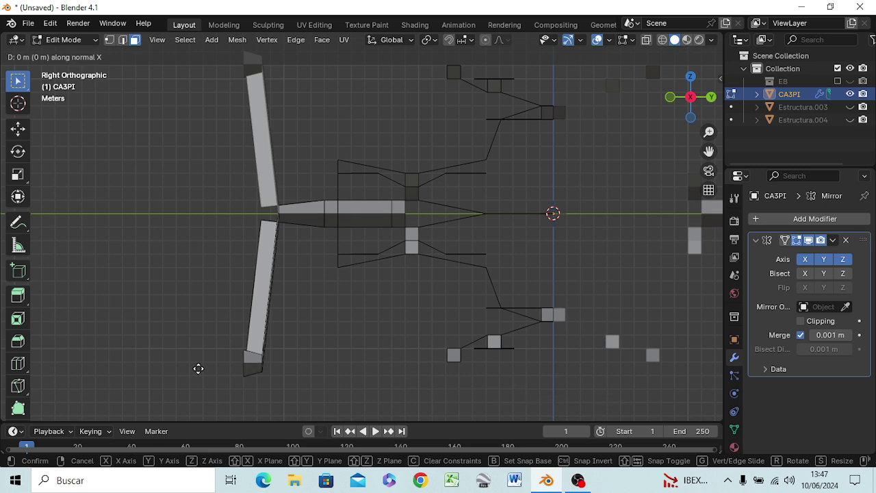
key(y)
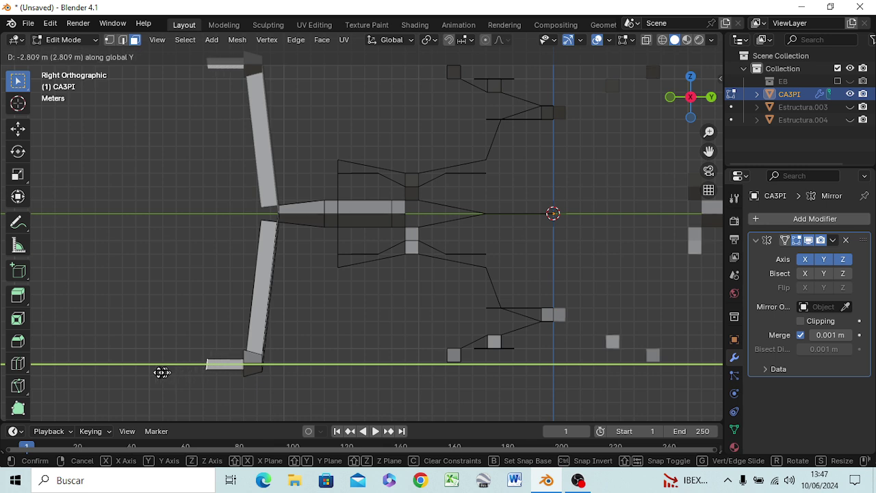
click(104, 385)
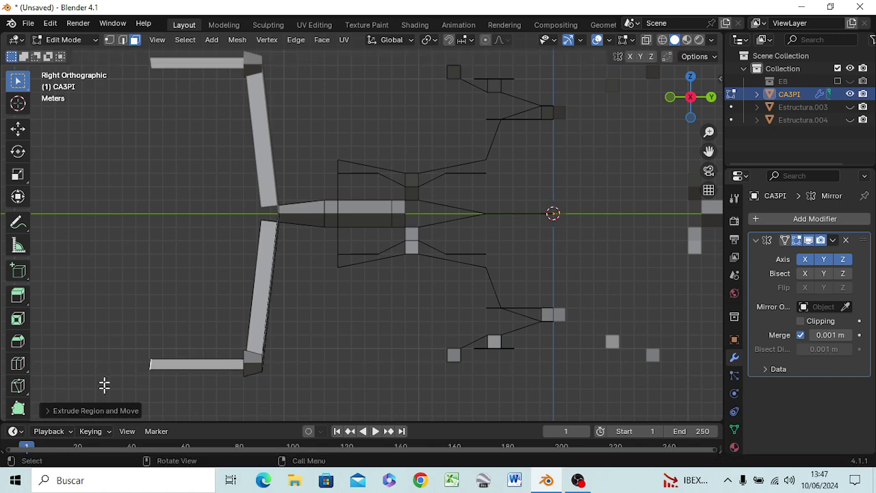
mouse_move(173, 391)
middle_down()
mouse_move(241, 374)
mouse_move(273, 381)
mouse_move(385, 335)
mouse_move(317, 338)
mouse_move(317, 351)
mouse_move(160, 354)
mouse_move(274, 358)
mouse_move(202, 367)
mouse_move(192, 397)
mouse_move(211, 364)
mouse_move(294, 336)
mouse_move(326, 340)
mouse_move(215, 371)
middle_up()
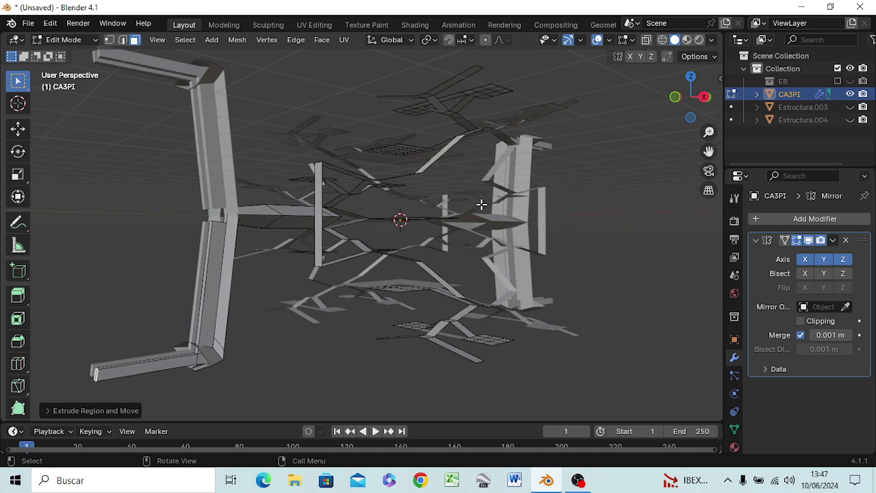
key(Tab)
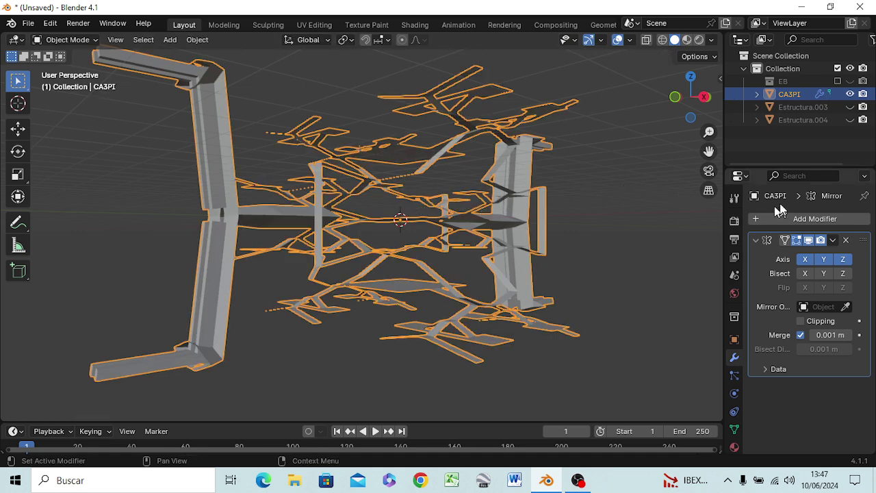
Apply the Mirror modifier on CA3PI from the Modifier Properties
click(812, 225)
click(832, 240)
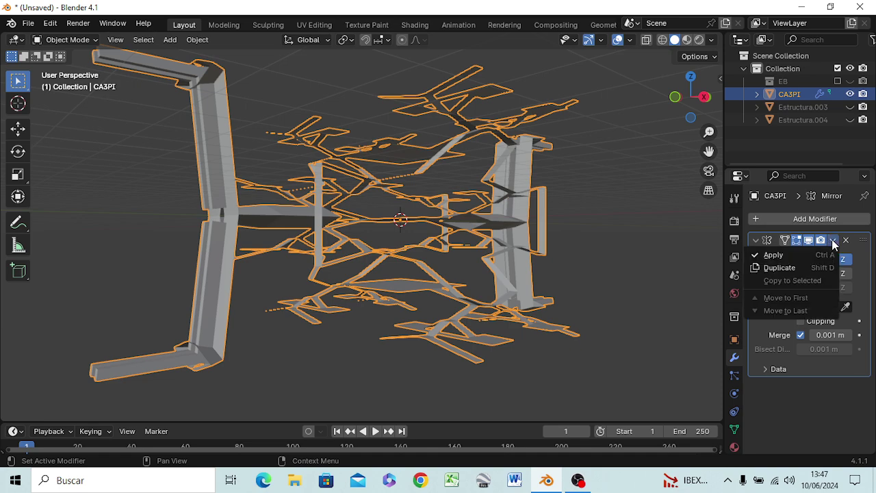
click(782, 256)
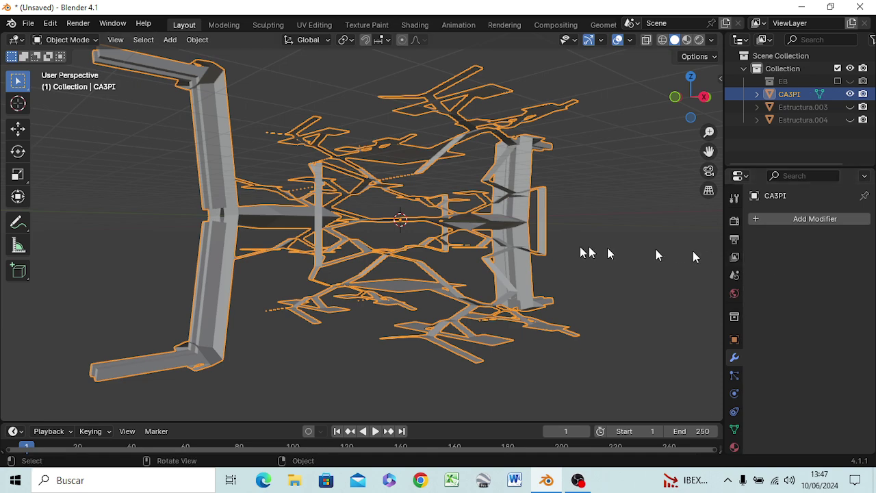
key(Tab)
Switch to vertex select and wireframe shading, and select the vertices at the beam end
middle_drag(299, 242, 388, 268)
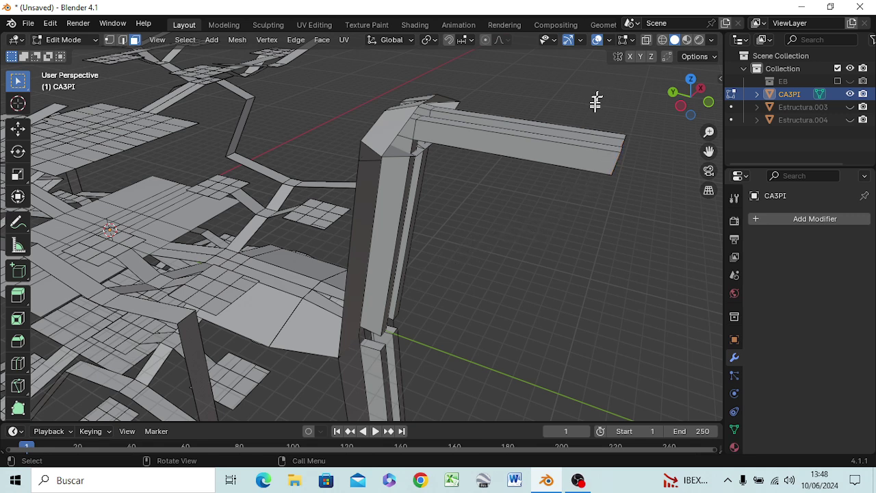
drag(590, 106, 638, 189)
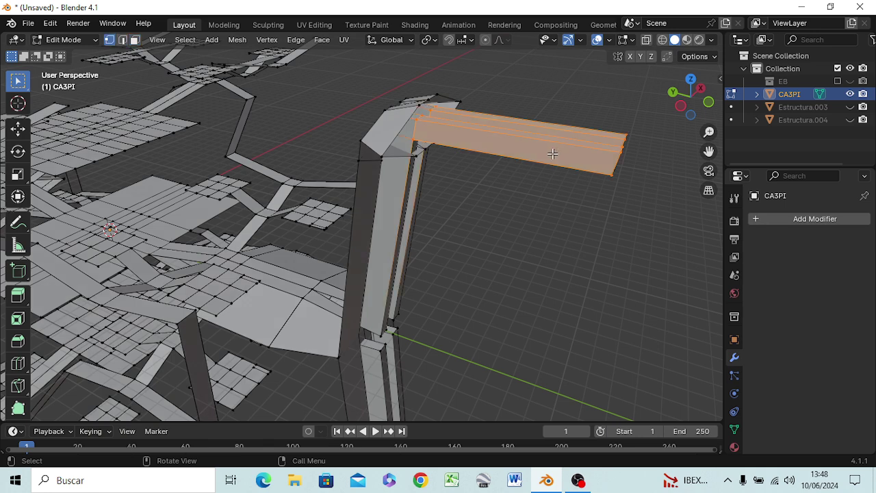
key(1)
click(609, 198)
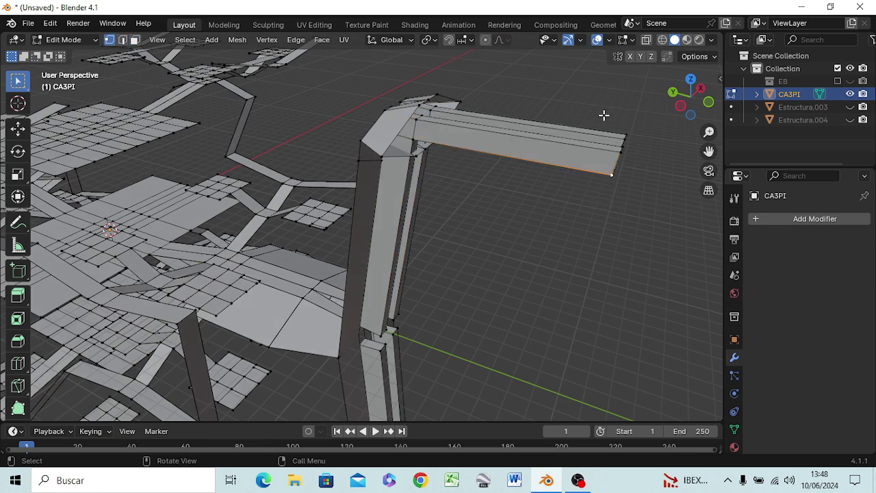
key(z)
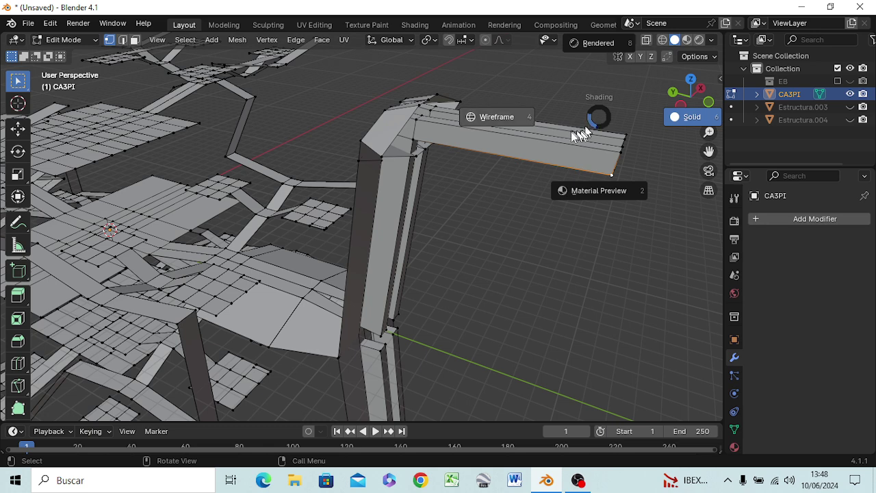
click(512, 120)
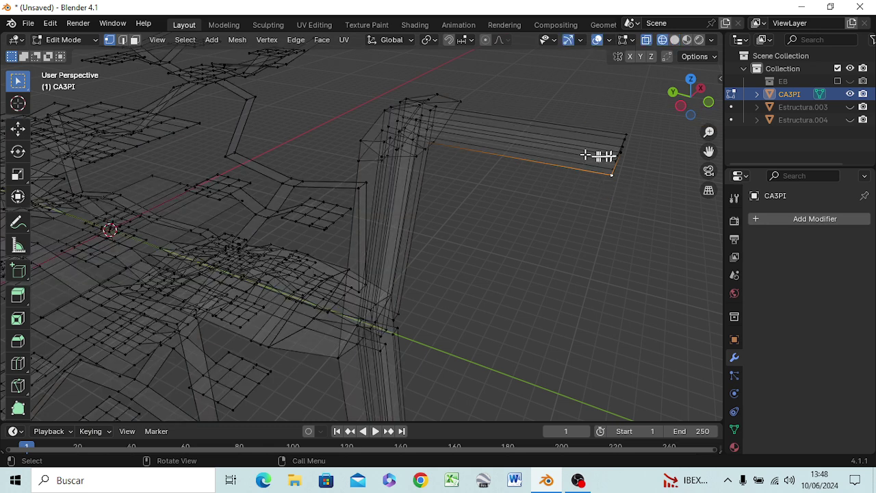
mouse_move(613, 118)
mouse_down()
mouse_move(616, 191)
mouse_move(638, 196)
mouse_up()
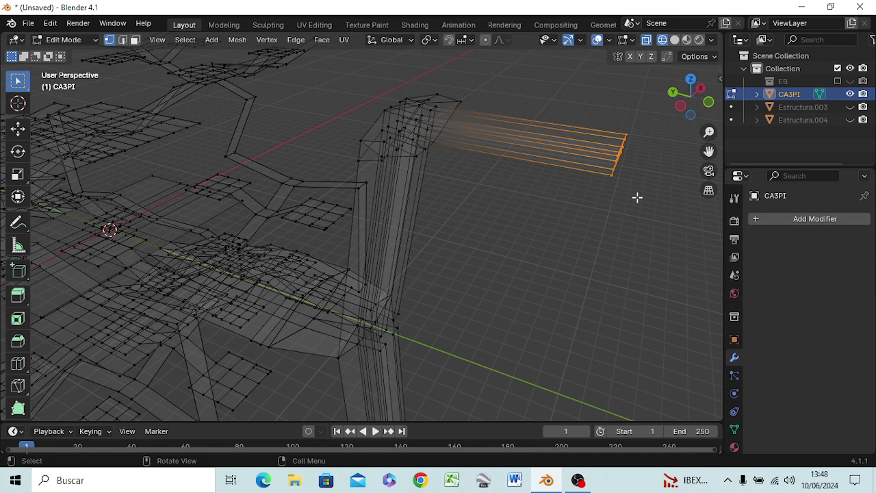
In right side view, box-select the upper-right, lower-right and upper-left arms and delete their vertices
key(KP_3)
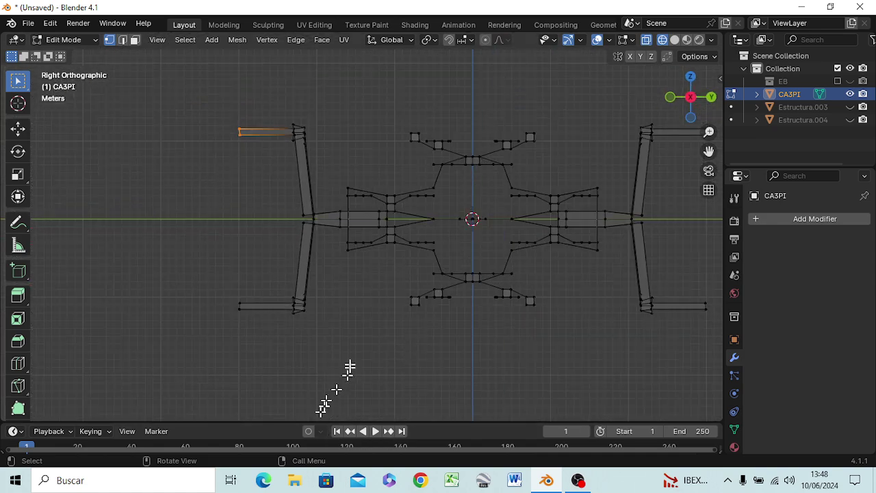
scroll(344, 353, down, 2)
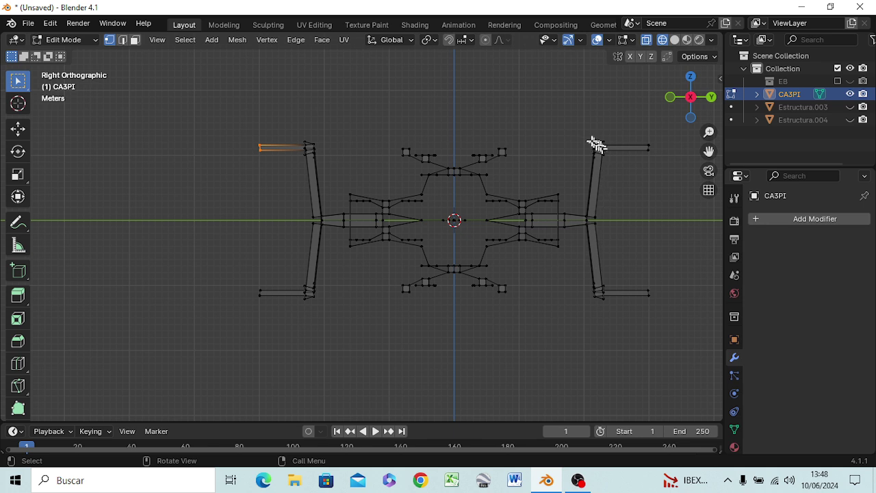
mouse_move(580, 132)
mouse_down()
mouse_move(599, 163)
mouse_move(666, 164)
mouse_up()
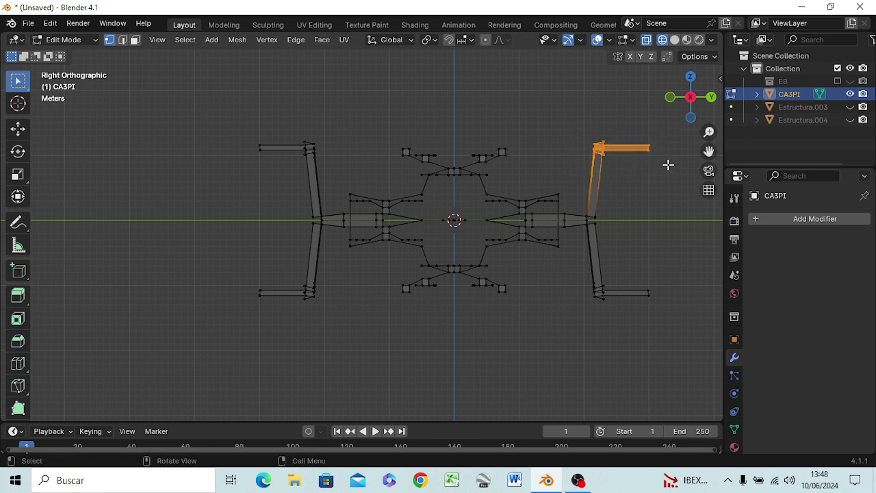
shift+drag(581, 244, 672, 338)
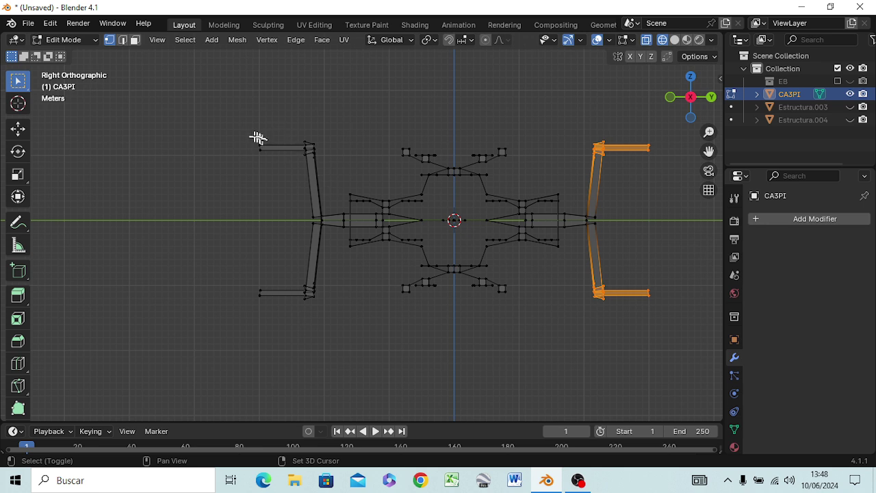
shift+drag(246, 134, 327, 164)
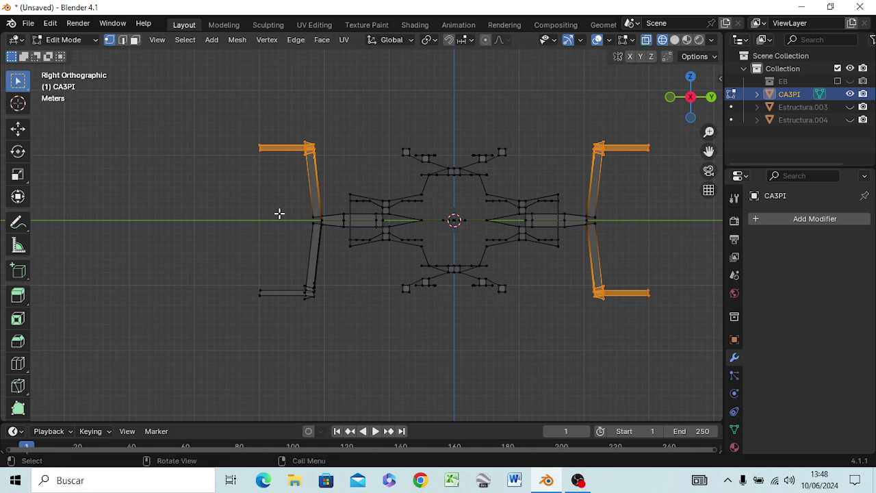
key(x)
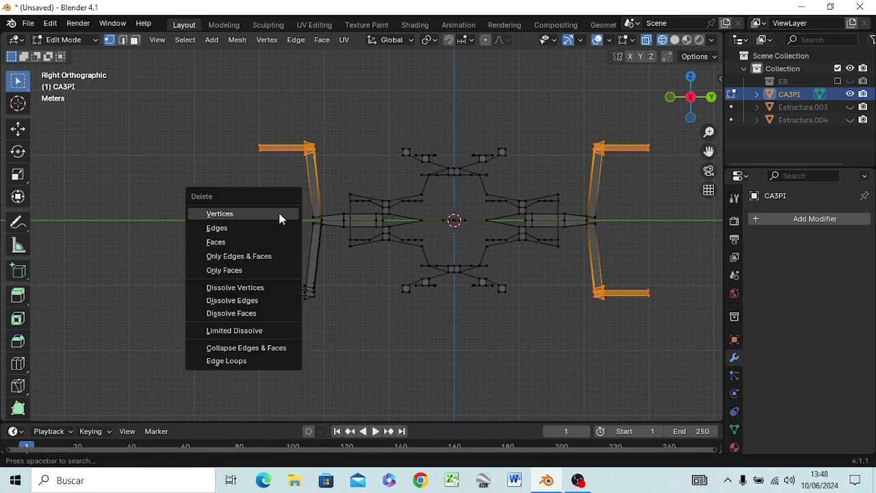
click(279, 216)
mouse_move(274, 264)
middle_down()
mouse_move(356, 333)
mouse_move(293, 342)
mouse_move(264, 322)
mouse_move(94, 296)
mouse_move(675, 294)
mouse_move(477, 276)
mouse_move(712, 307)
mouse_move(590, 280)
mouse_move(588, 229)
mouse_move(568, 237)
mouse_move(547, 272)
mouse_move(511, 260)
middle_up()
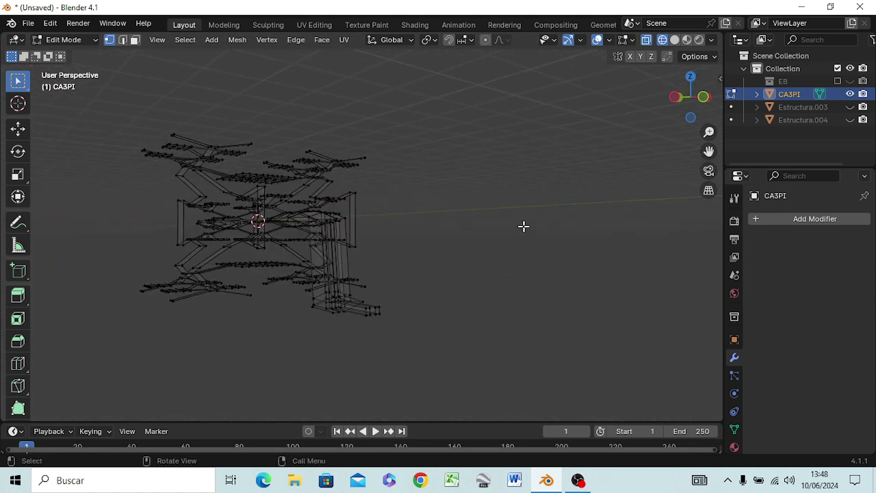
Switch the viewport back to Solid shading and orbit in around the tall column
key(z)
click(611, 240)
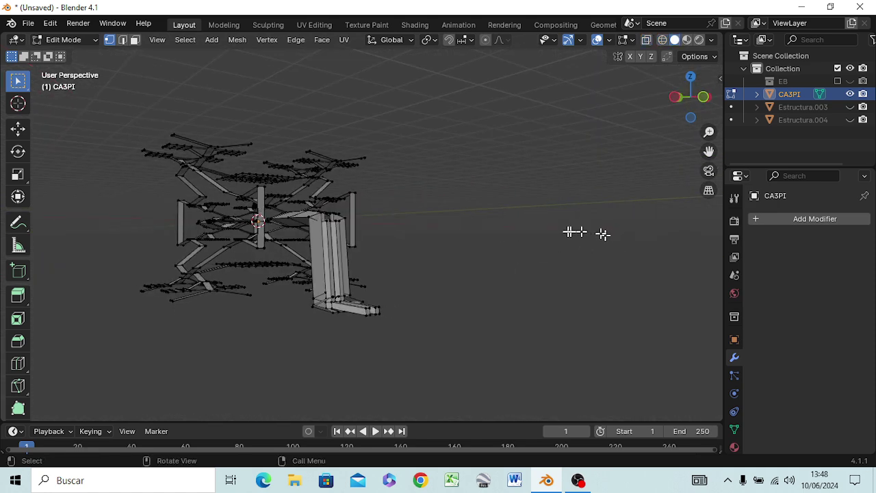
mouse_move(493, 297)
middle_down()
mouse_move(414, 294)
mouse_move(386, 316)
mouse_move(444, 340)
mouse_move(461, 312)
mouse_move(455, 299)
mouse_move(385, 316)
mouse_move(349, 348)
mouse_move(225, 333)
middle_up()
scroll(351, 290, down, 3)
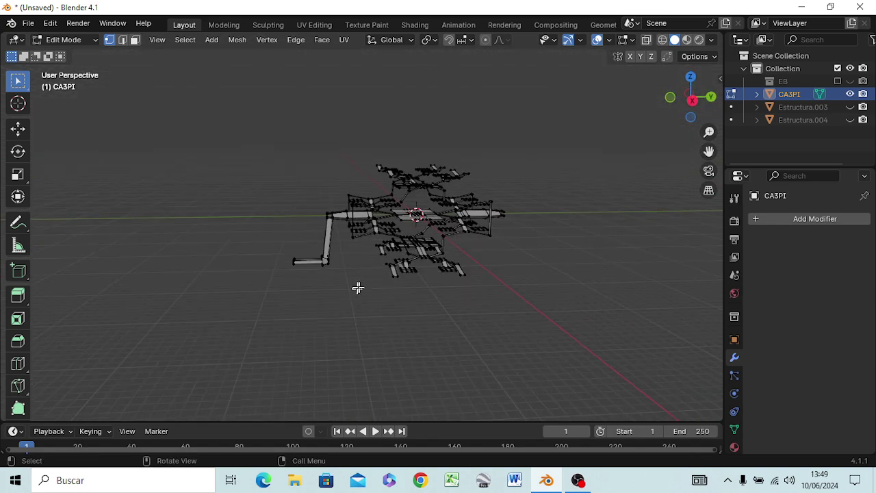
scroll(355, 287, up, 5)
mouse_move(371, 270)
middle_down()
mouse_move(413, 296)
mouse_move(488, 296)
mouse_move(527, 258)
mouse_move(557, 260)
mouse_move(547, 296)
mouse_move(381, 297)
mouse_move(454, 325)
mouse_move(527, 296)
mouse_move(507, 296)
mouse_move(493, 283)
middle_up()
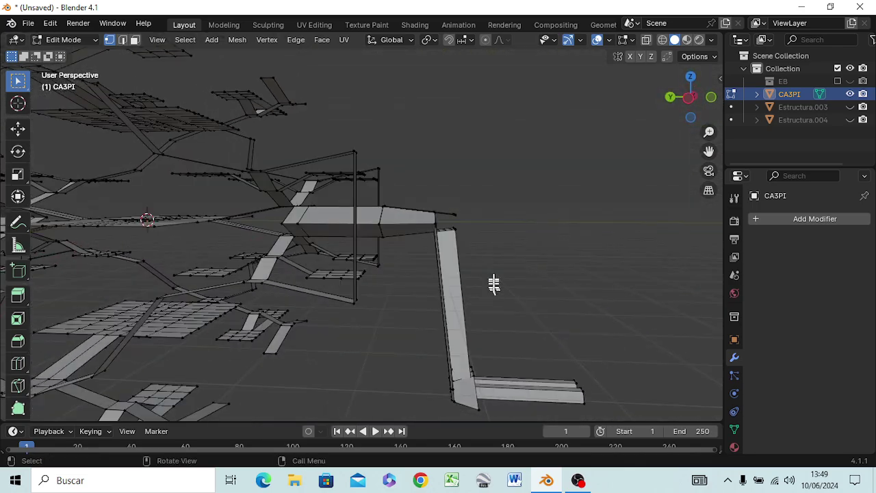
mouse_move(479, 243)
middle_down()
mouse_move(448, 258)
mouse_move(390, 258)
middle_up()
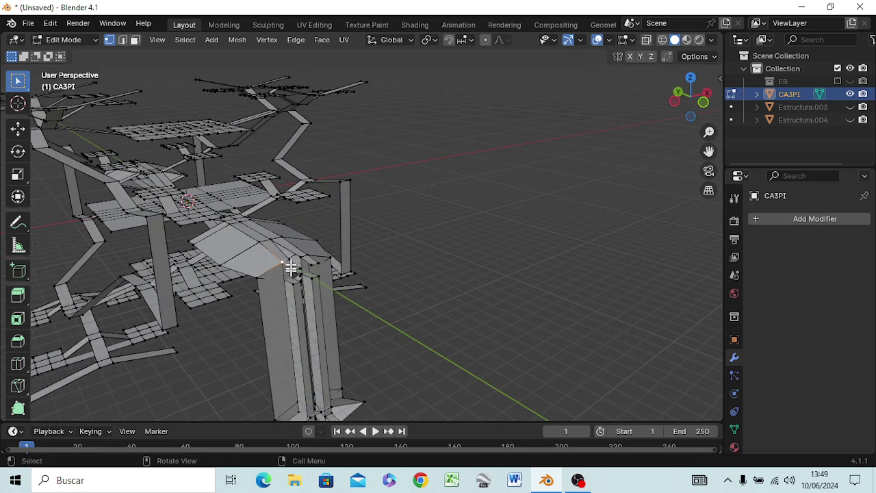
Delete the selected column edges and fill the column's left side with a new face
key(2)
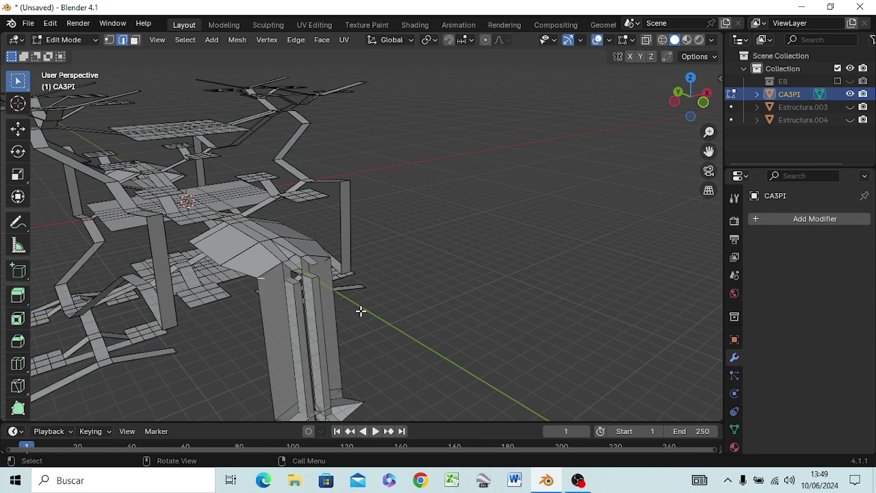
key(x)
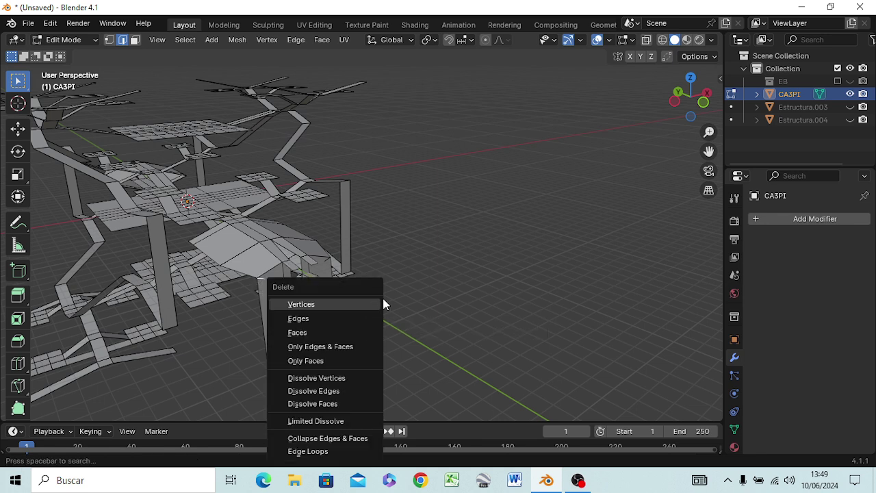
click(383, 298)
middle_drag(383, 298, 362, 280)
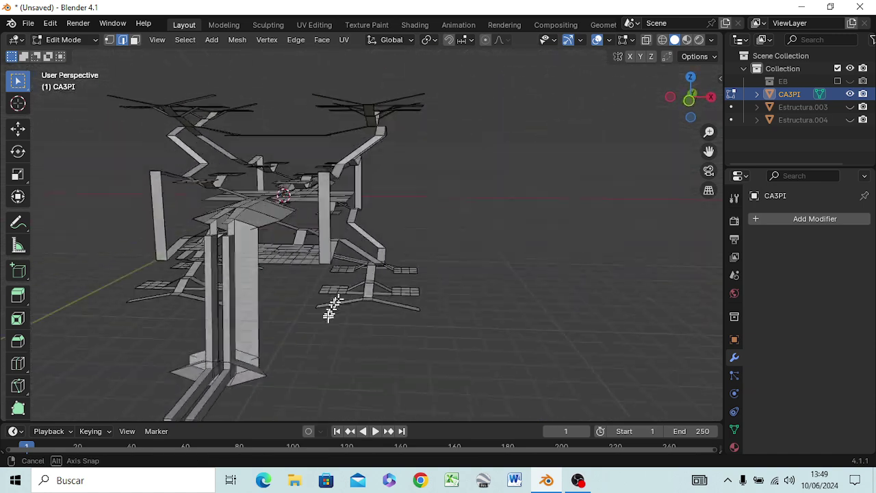
middle_drag(363, 281, 325, 337)
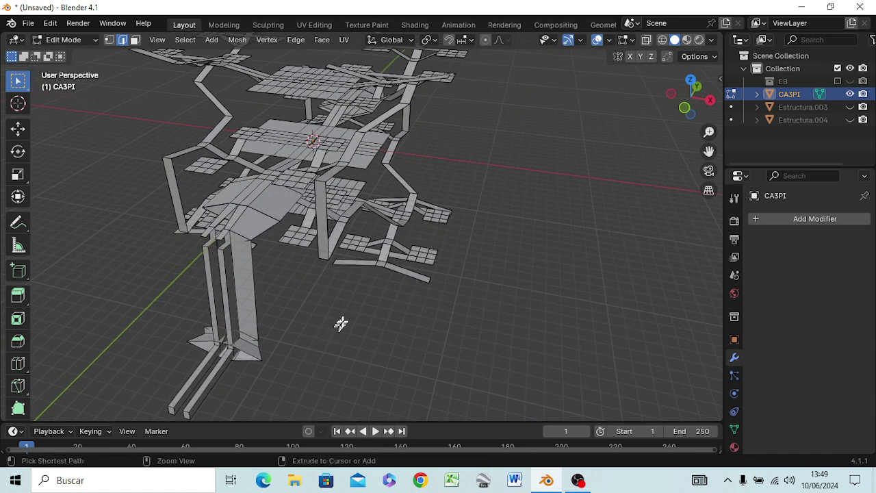
key(f)
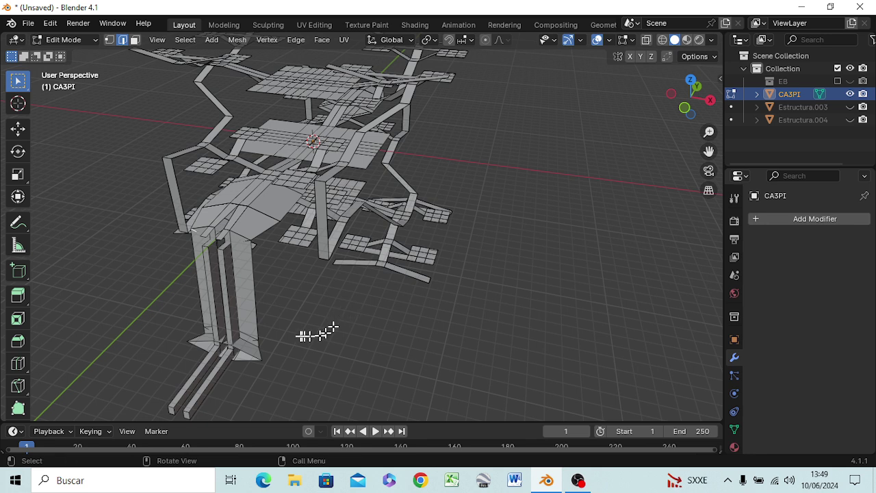
click(255, 303)
key(KP_1)
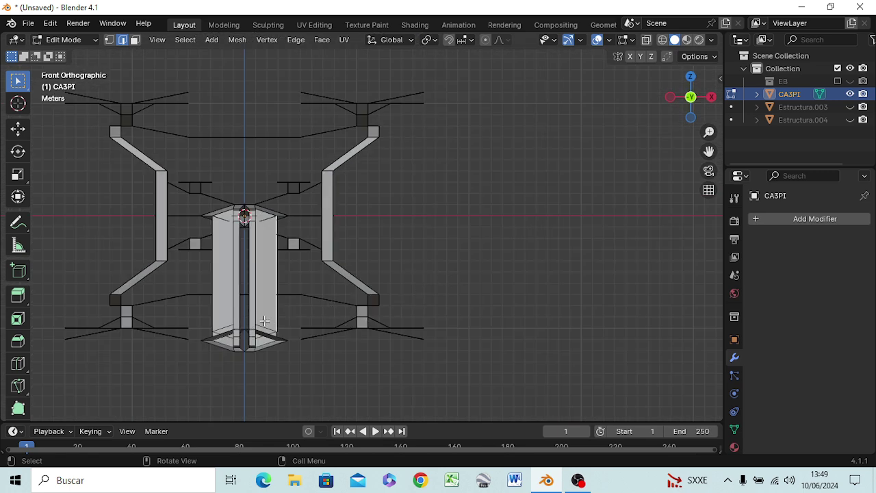
Extrude the right edge 20 m along the X axis
key(g)
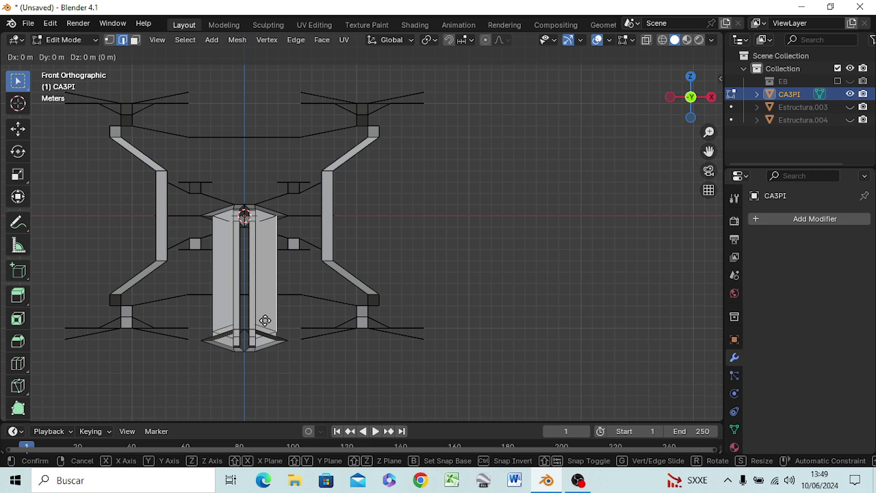
key(x)
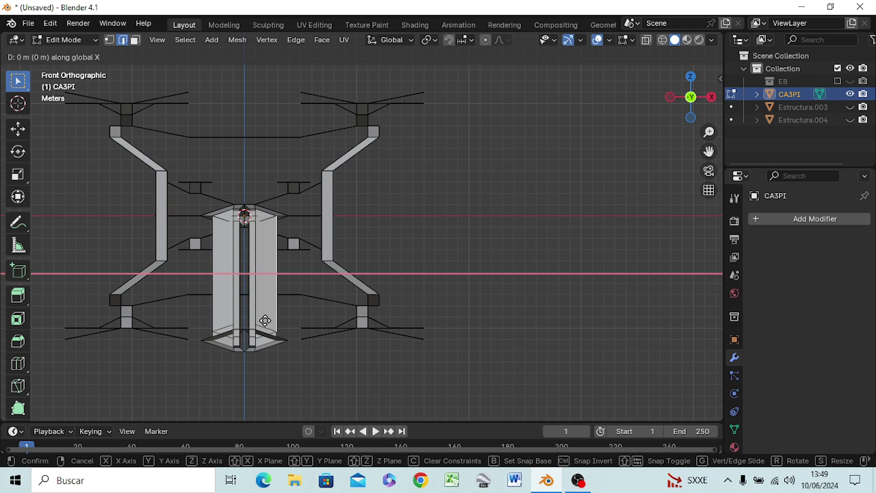
text(20)
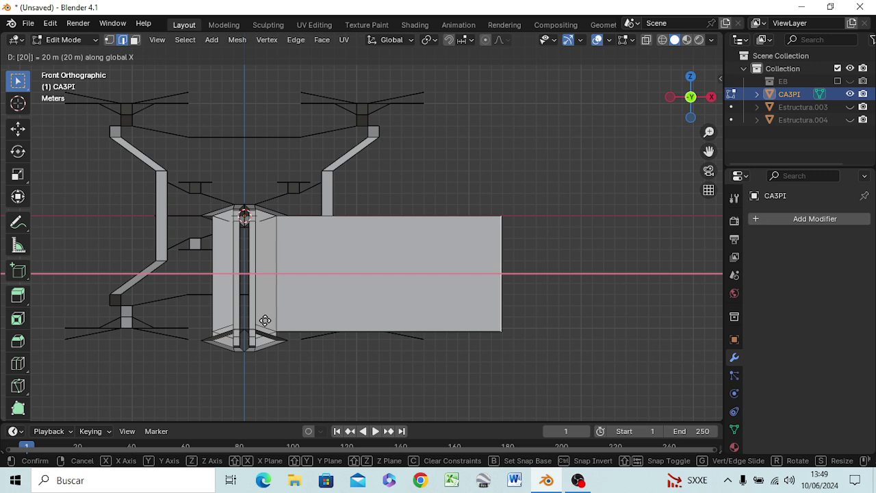
key(Return)
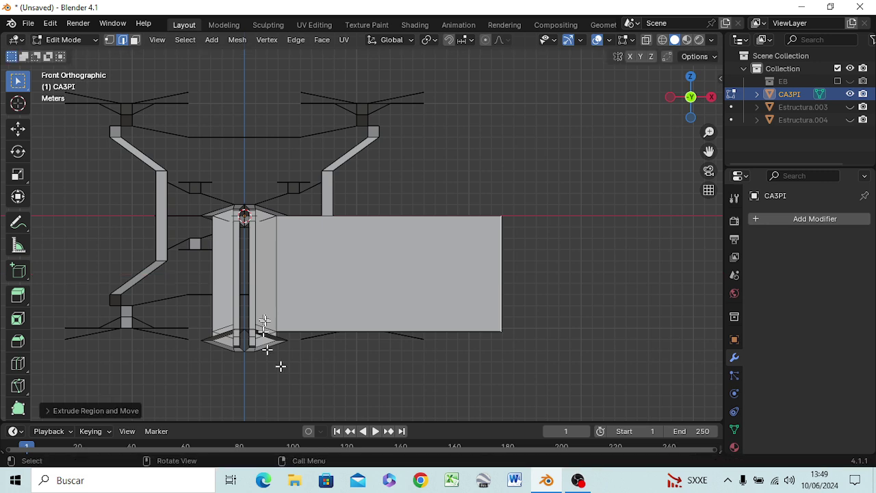
Extrude the column's left vertical edge -20 m along X to form the left wall
click(215, 292)
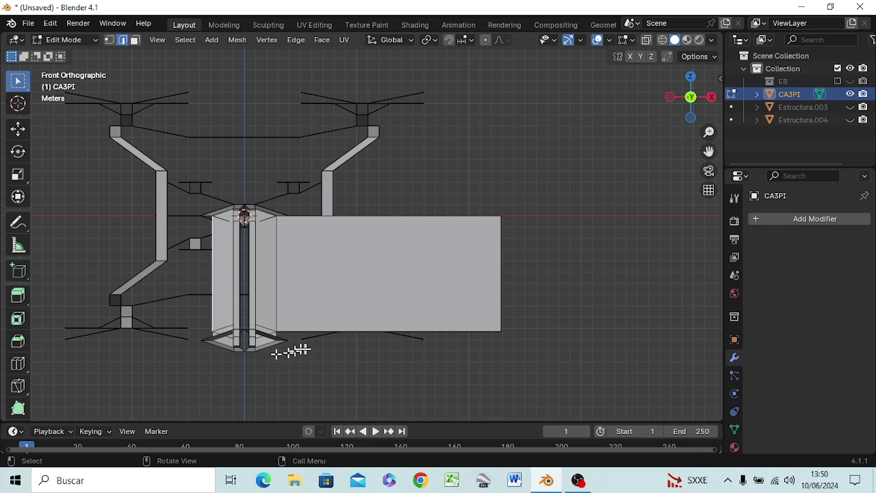
key(g)
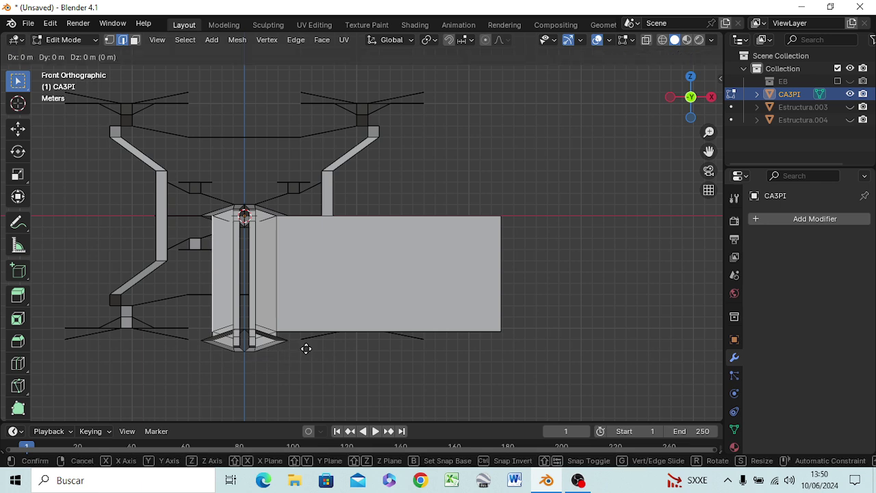
key(x)
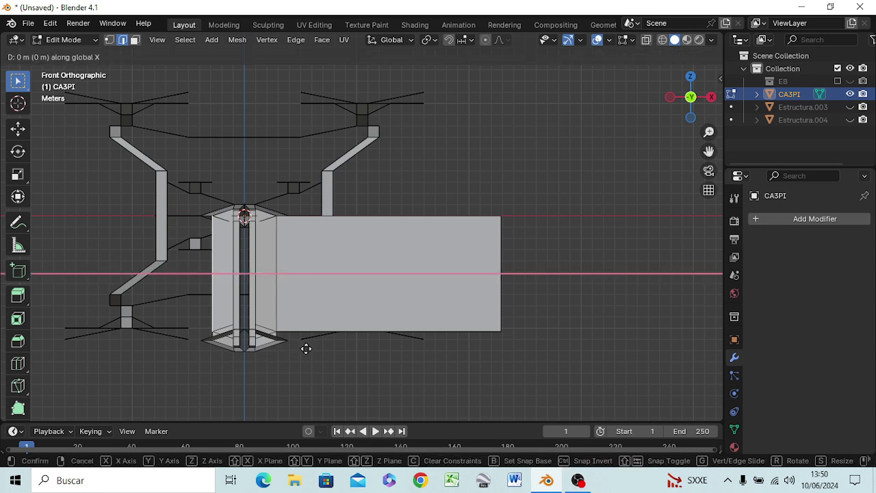
text(-2)
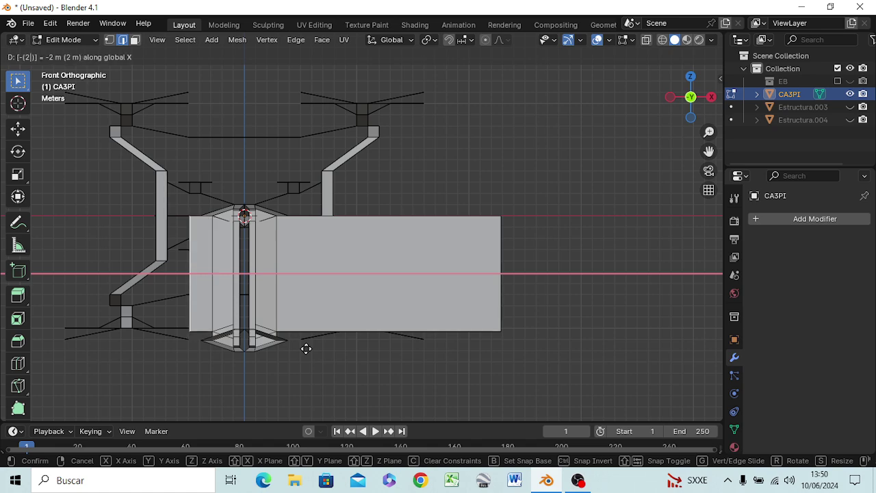
text(0)
key(Return)
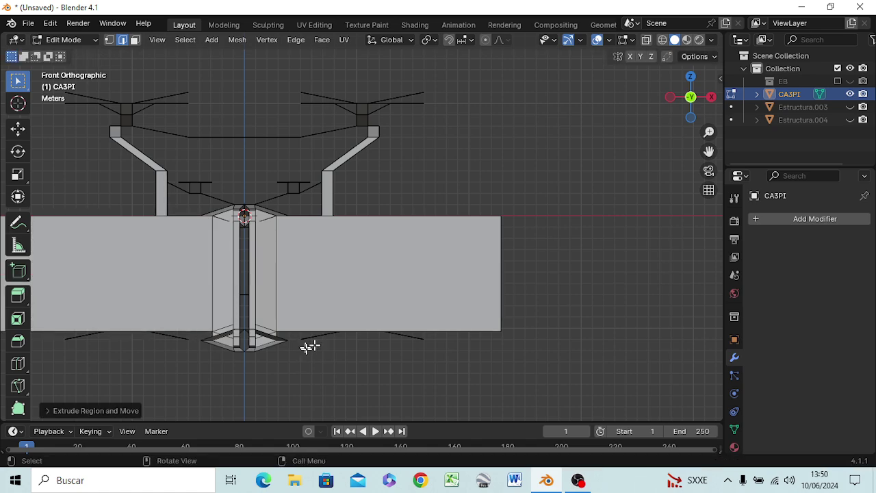
mouse_move(532, 271)
middle_down()
mouse_move(378, 313)
mouse_move(360, 260)
mouse_move(381, 276)
middle_up()
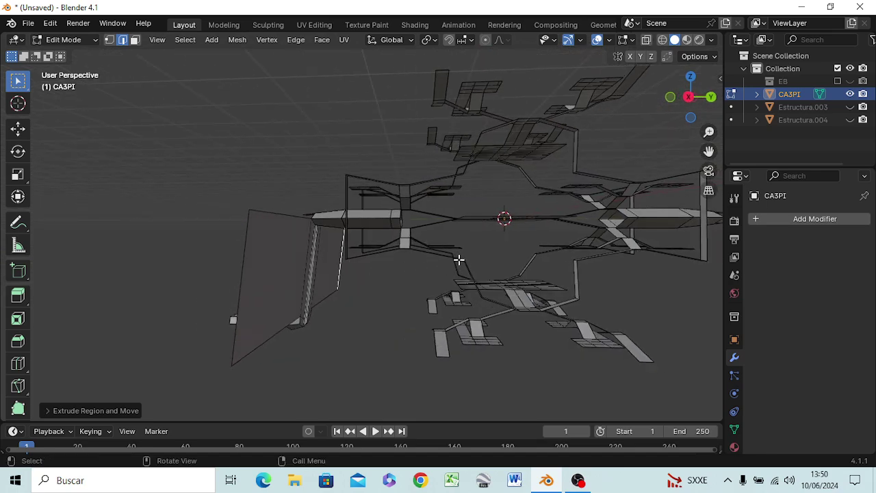
Select the right wall's bottom edge and add the left wall's bottom edge to the selection
key(KP_3)
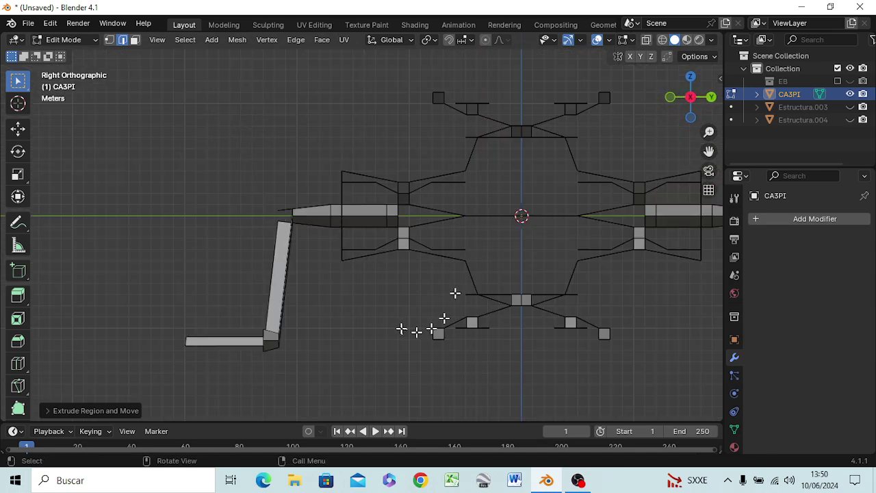
mouse_move(402, 328)
middle_down()
mouse_move(498, 401)
mouse_move(610, 348)
mouse_move(692, 325)
mouse_move(646, 351)
mouse_move(499, 342)
middle_up()
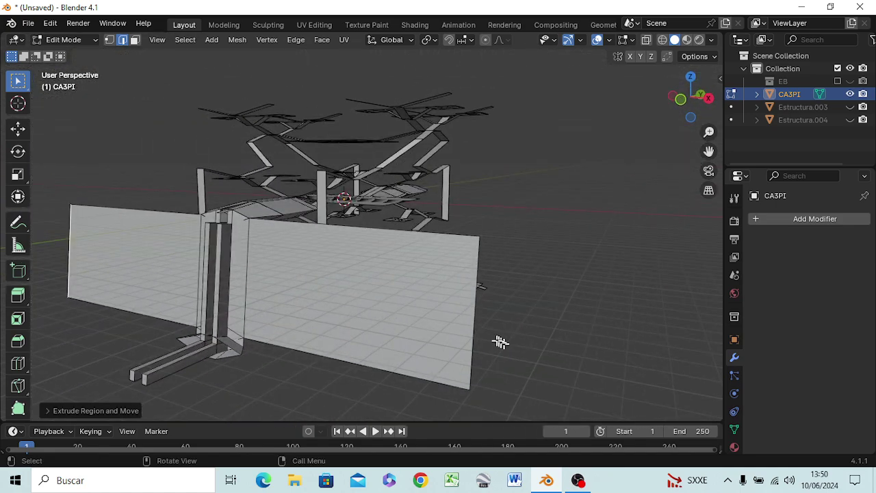
shift+click(472, 323)
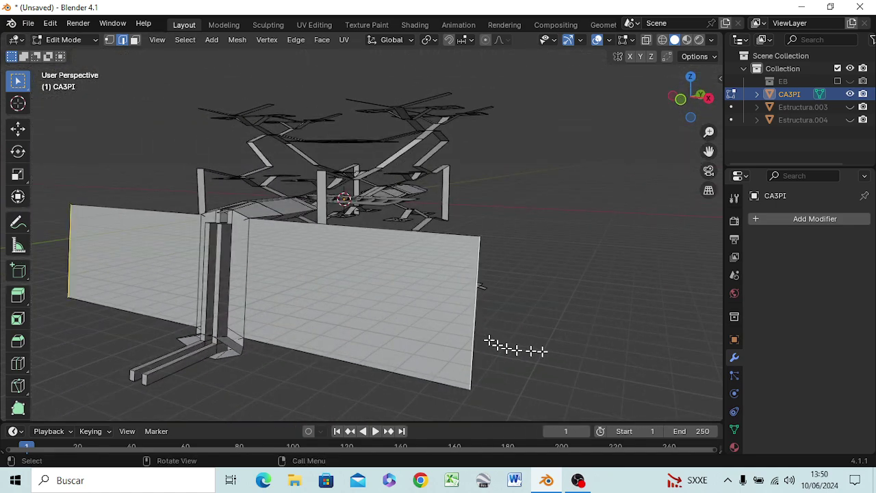
mouse_move(567, 352)
middle_down()
mouse_move(635, 312)
mouse_move(658, 273)
mouse_move(634, 333)
middle_up()
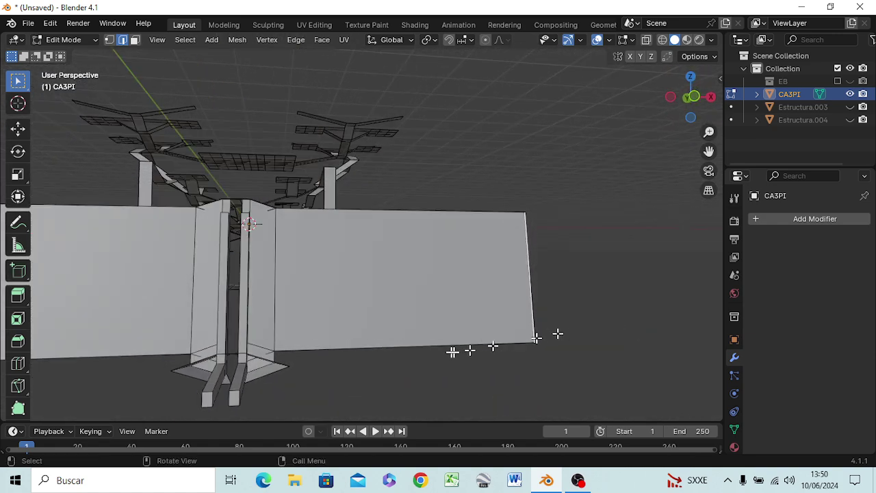
click(438, 345)
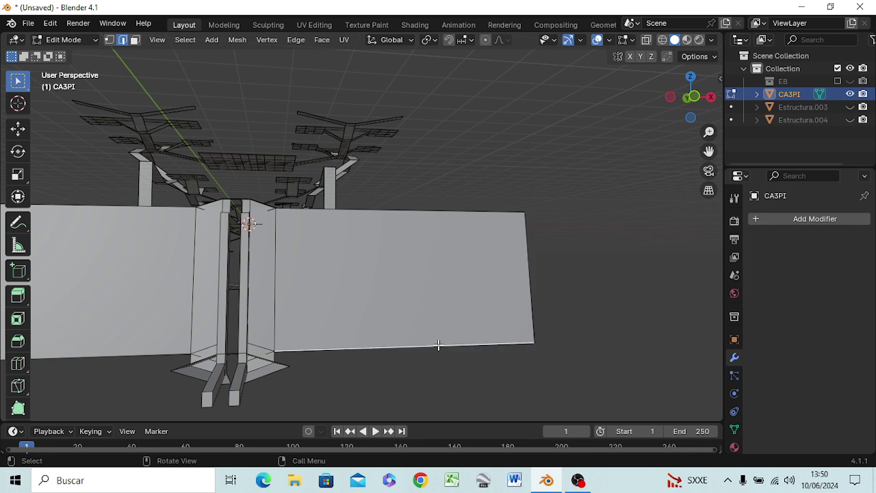
shift+click(60, 357)
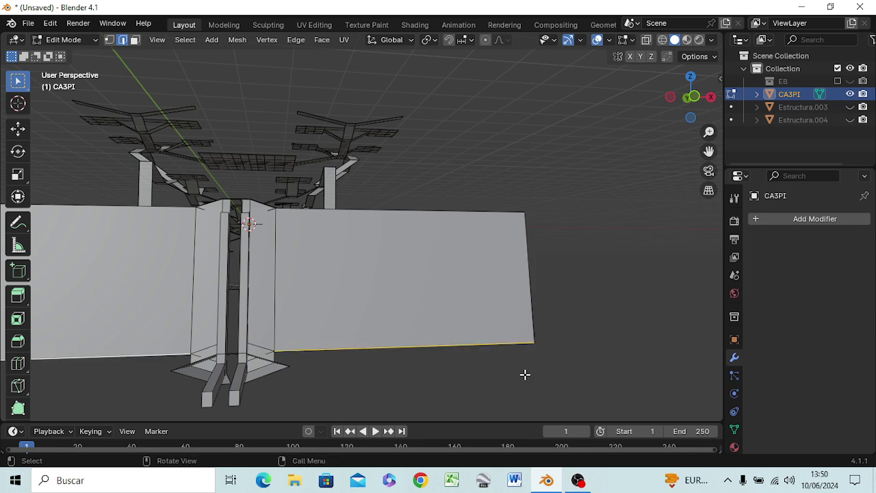
In Right view, move the selected bottom edges about 3 m down along Z
key(KP_3)
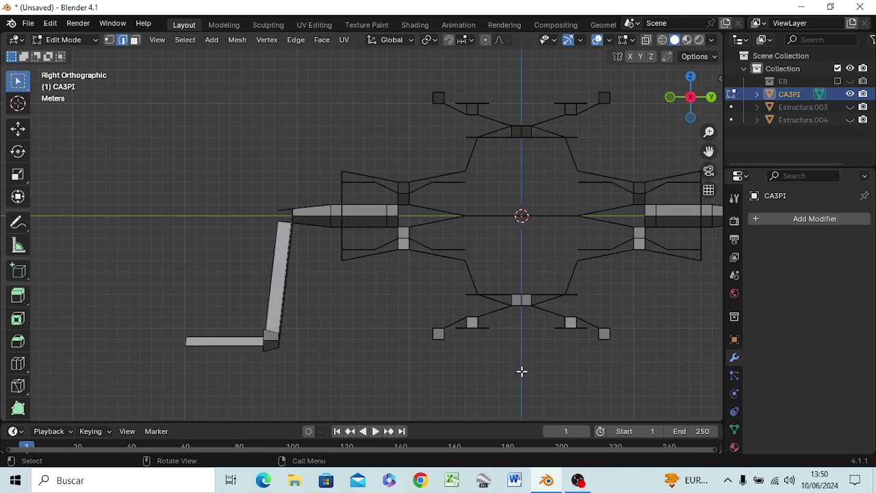
key(g)
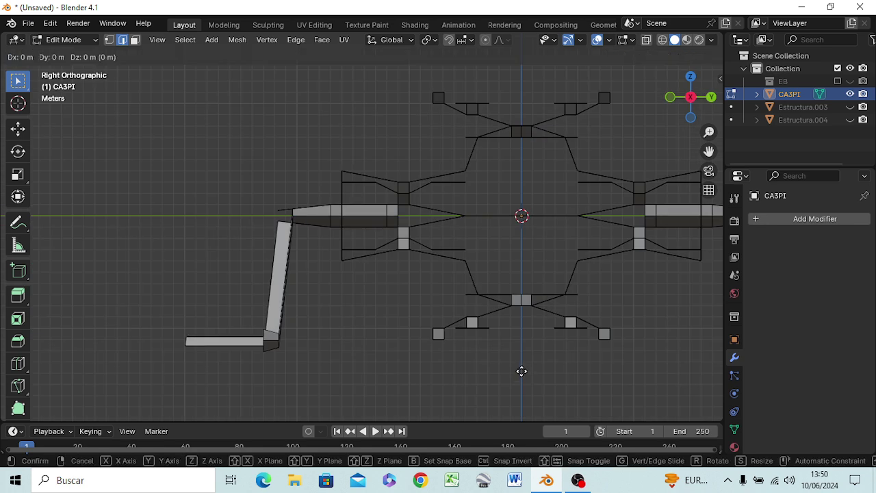
key(z)
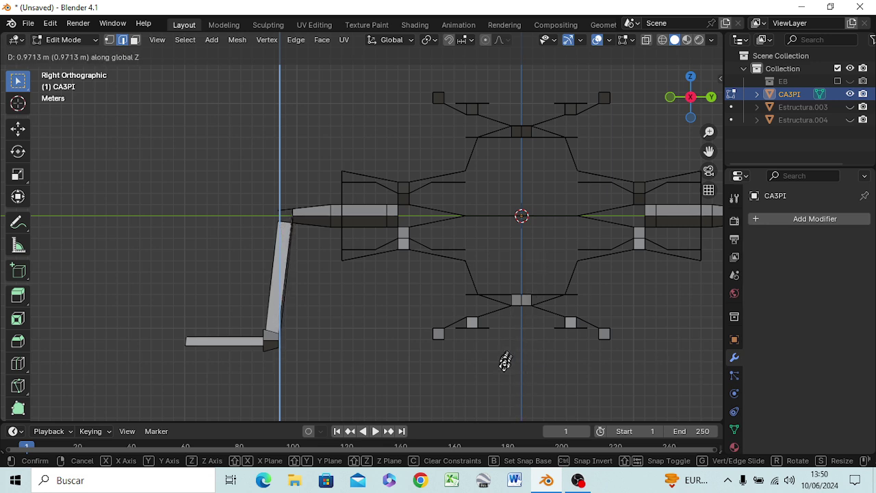
click(502, 403)
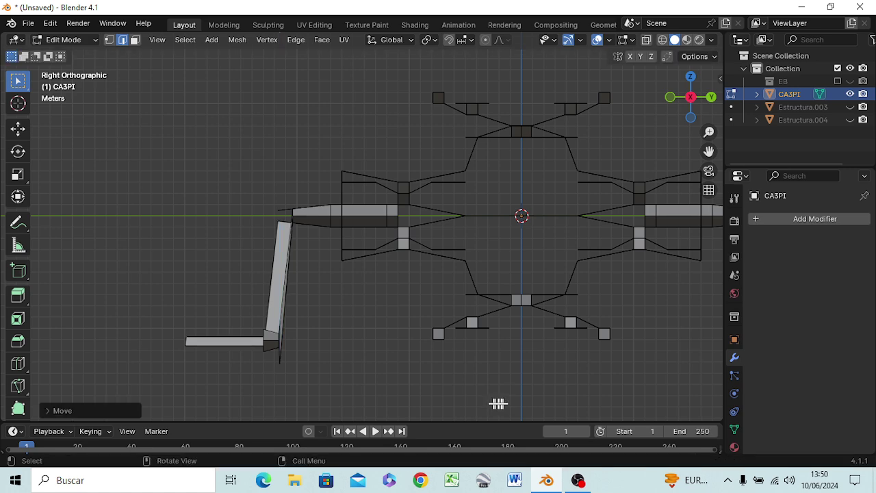
mouse_move(390, 397)
middle_down()
mouse_move(555, 373)
mouse_move(559, 333)
mouse_move(545, 375)
middle_up()
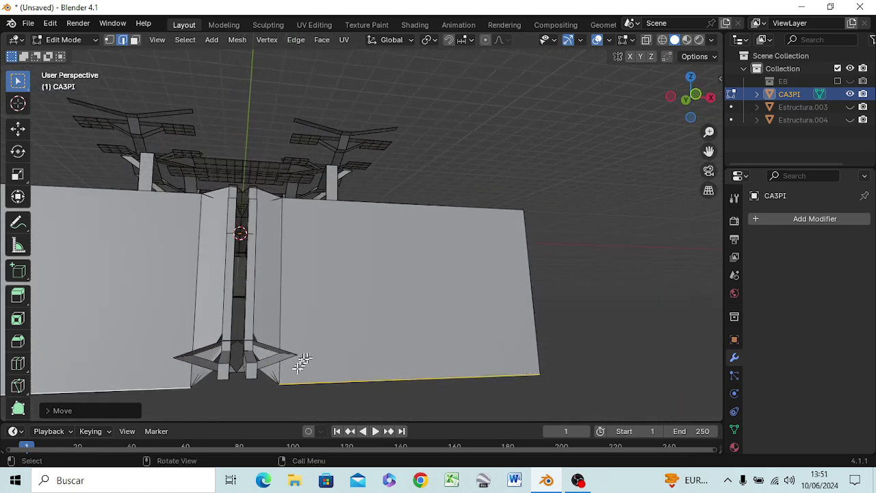
scroll(283, 380, up, 2)
scroll(284, 381, down, 1)
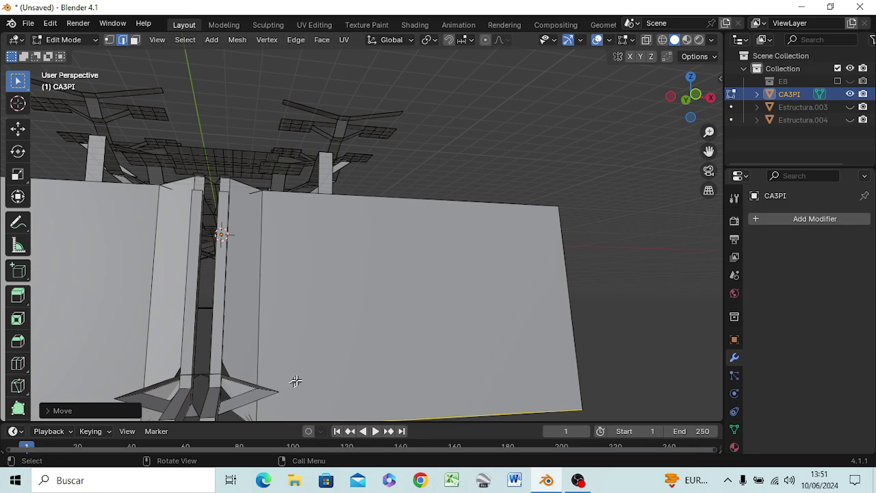
mouse_move(295, 381)
middle_down()
mouse_move(364, 344)
mouse_move(383, 353)
mouse_move(424, 330)
mouse_move(461, 330)
mouse_move(533, 360)
mouse_move(524, 353)
mouse_move(500, 365)
mouse_move(515, 344)
middle_up()
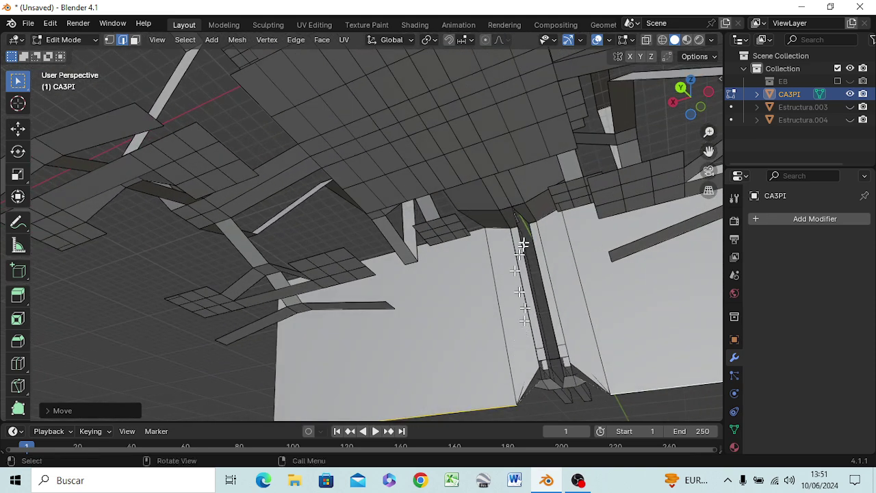
Switch to face select and pick several small faces on the canopy underside
click(555, 141)
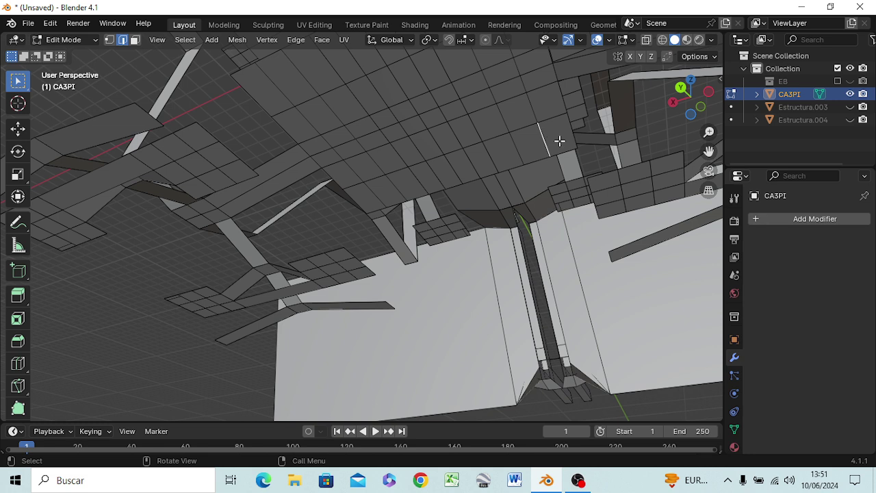
key(3)
click(560, 135)
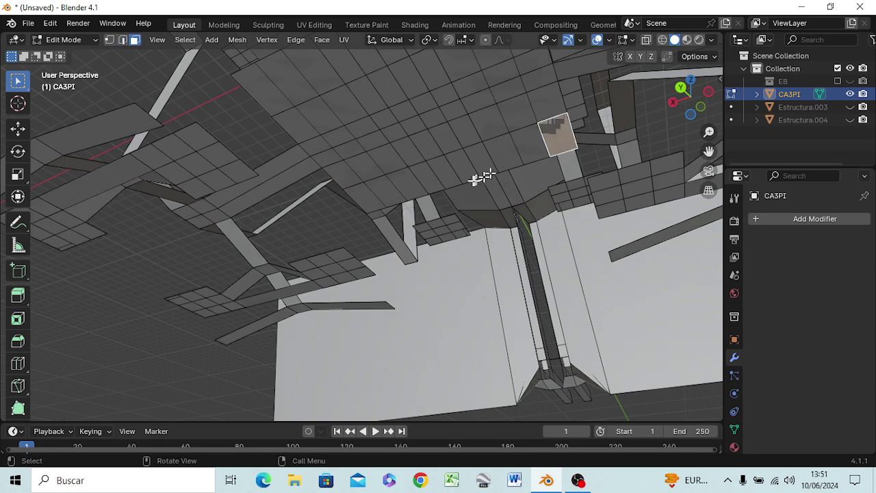
shift+click(362, 194)
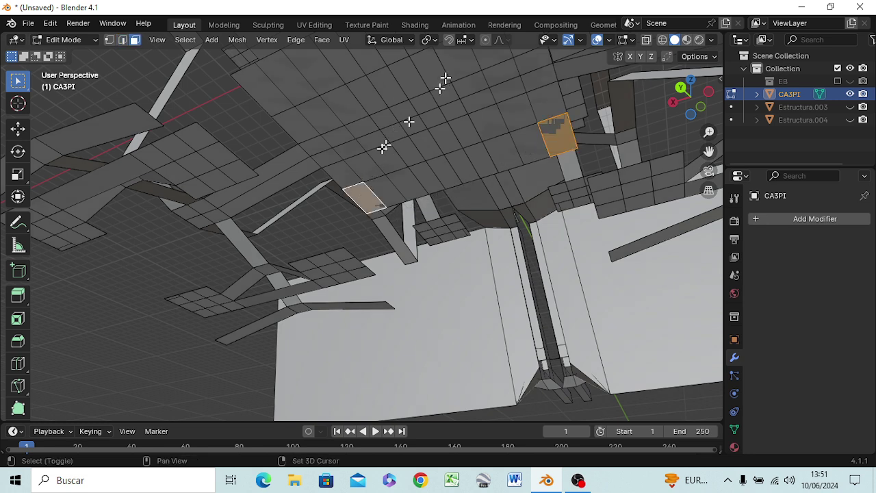
shift+click(271, 93)
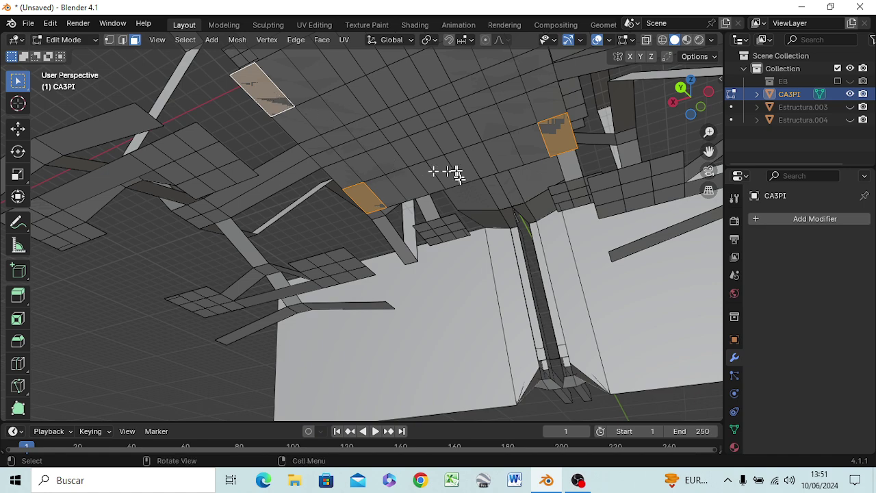
mouse_move(454, 175)
middle_down()
mouse_move(461, 219)
mouse_move(468, 209)
middle_up()
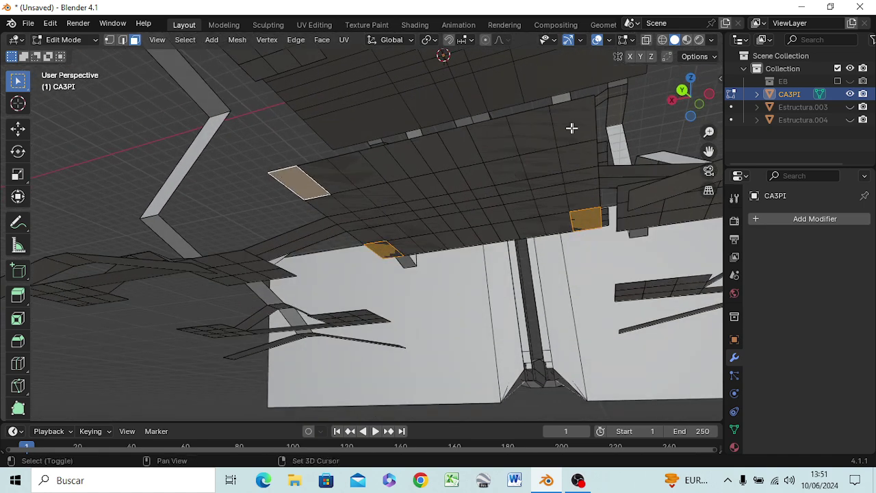
shift+click(572, 126)
Add faces on the arms, lower panels and upper canopy to the selection
mouse_move(200, 287)
middle_down()
mouse_move(238, 292)
mouse_move(246, 282)
middle_up()
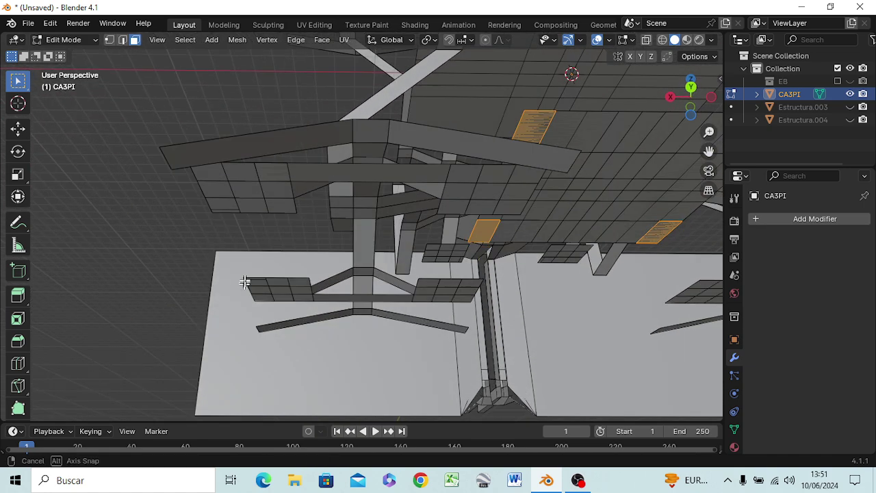
shift+click(245, 192)
shift+click(485, 196)
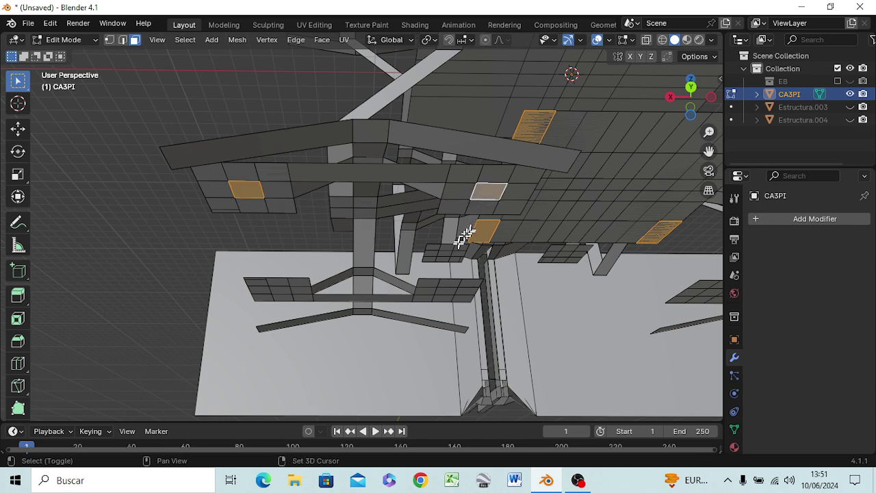
shift+click(444, 292)
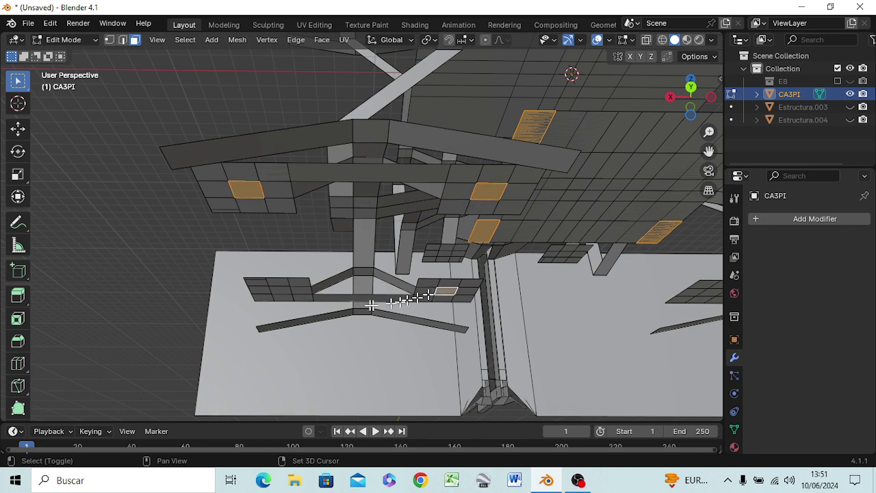
shift+click(275, 290)
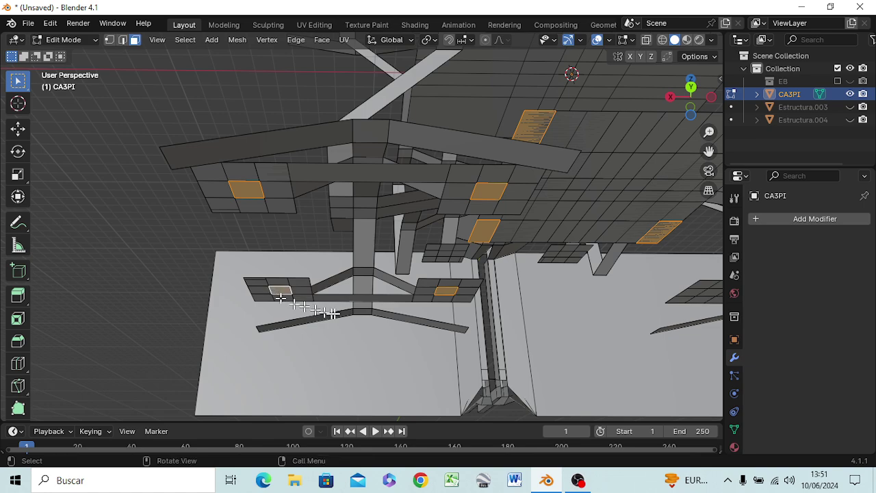
mouse_move(488, 319)
middle_down()
mouse_move(390, 321)
mouse_move(396, 331)
middle_up()
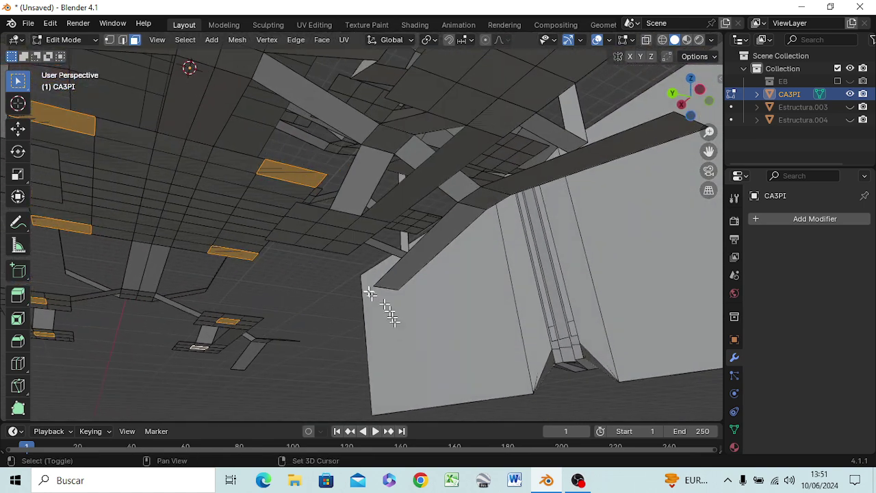
shift+click(335, 231)
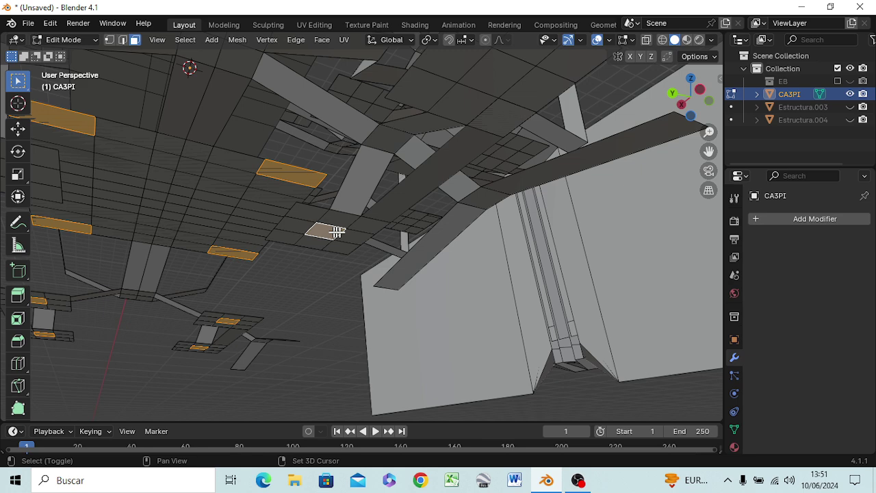
shift+click(496, 83)
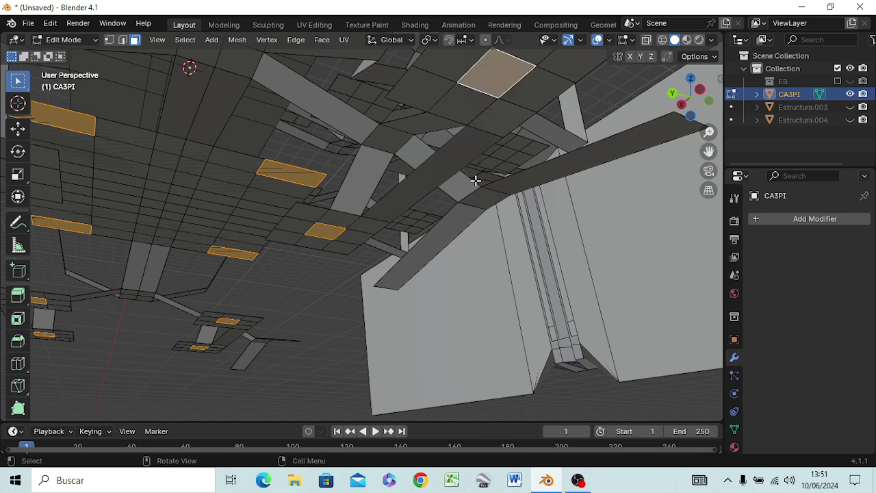
scroll(475, 181, down, 5)
middle_drag(428, 208, 472, 209)
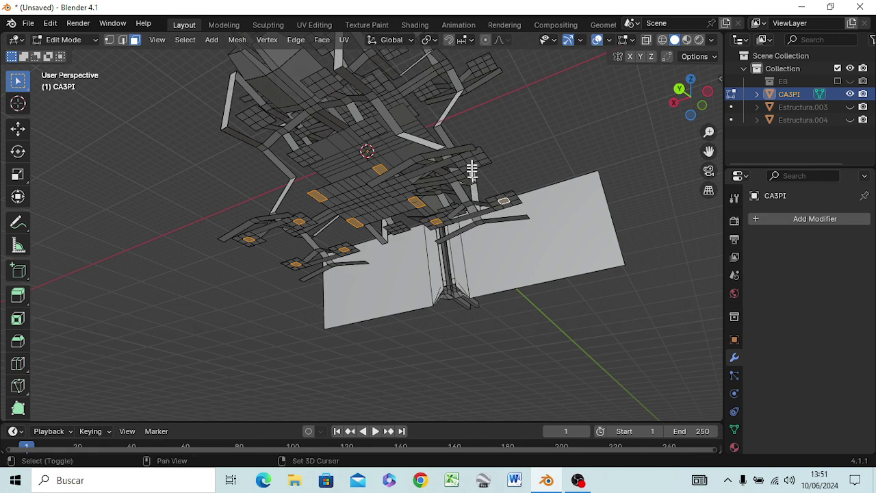
shift+click(471, 160)
mouse_move(403, 205)
middle_down()
mouse_move(416, 248)
mouse_move(337, 260)
mouse_move(377, 274)
mouse_move(420, 269)
mouse_move(411, 267)
mouse_move(431, 260)
mouse_move(333, 264)
mouse_move(340, 247)
mouse_move(336, 256)
middle_up()
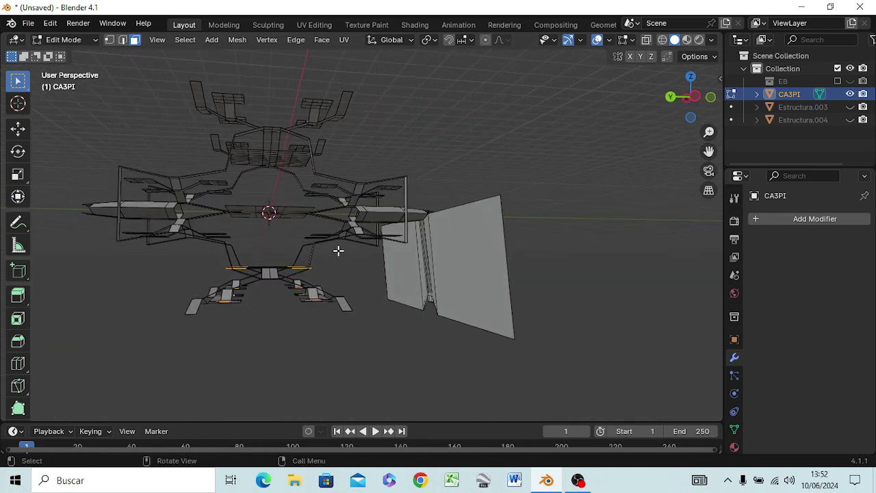
Start a vertical move of the selected faces, then cancel and undo it
key(g)
key(z)
key(z)
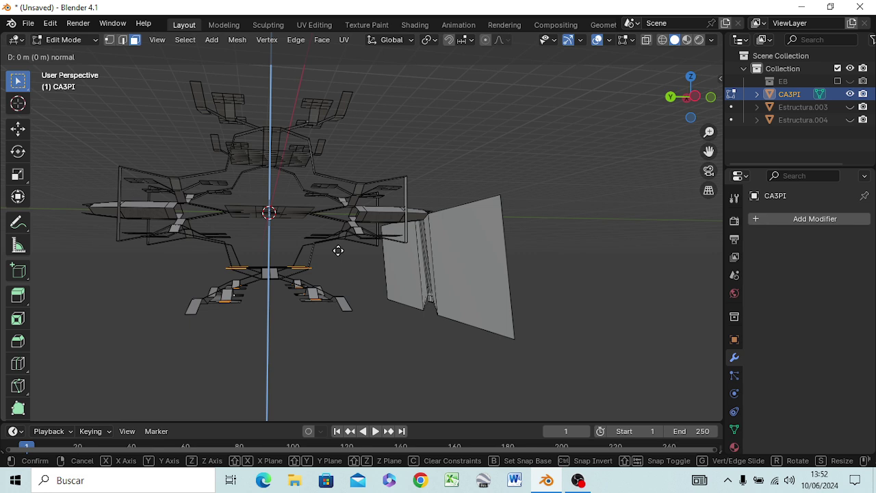
key(z)
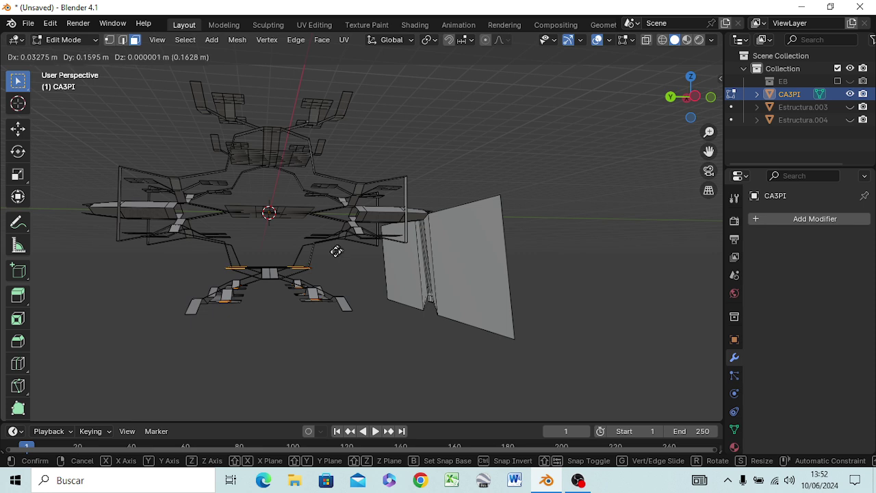
key(z)
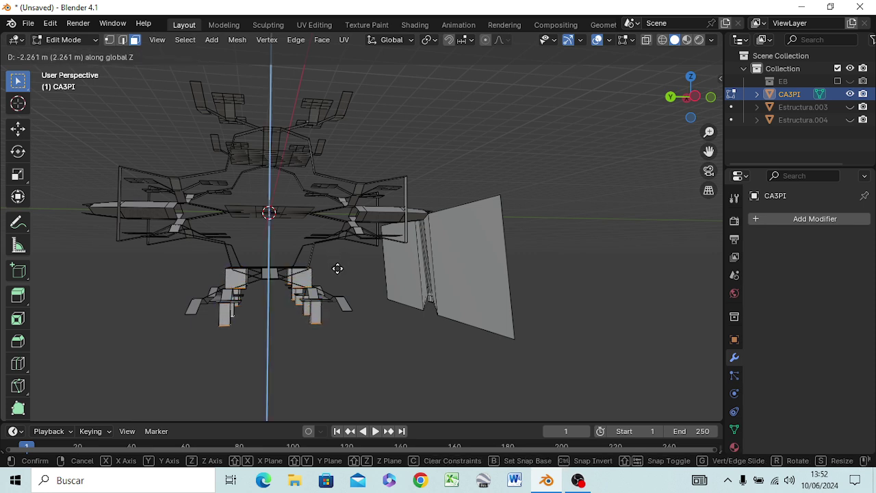
key(Escape)
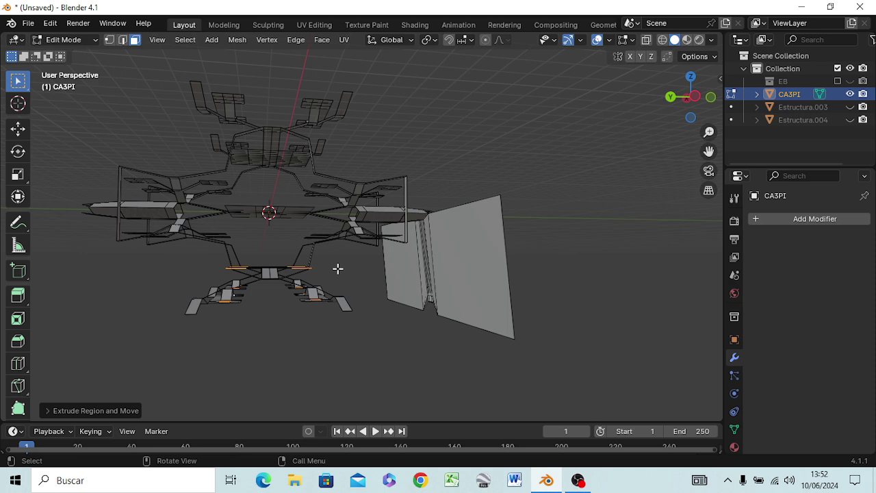
key(ctrl+z)
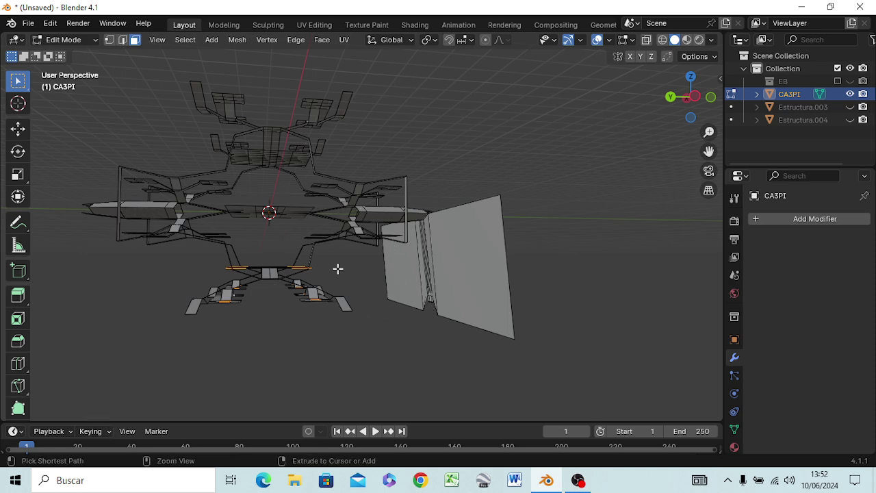
Add another lower face to the selection and frame the faces in Right side view
middle_drag(283, 313, 306, 284)
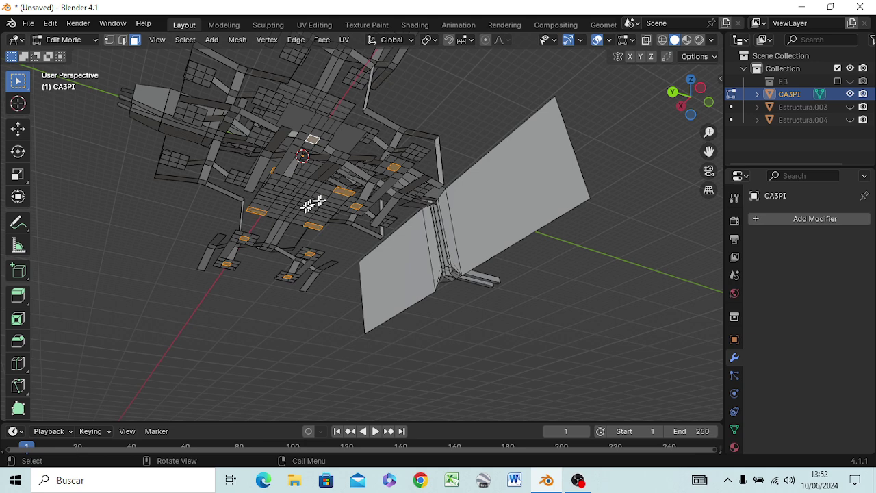
shift+click(282, 185)
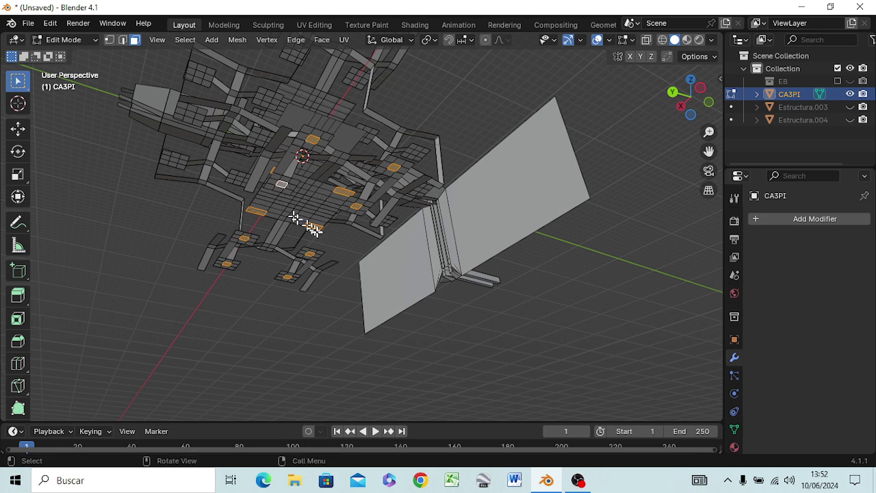
key(KP_3)
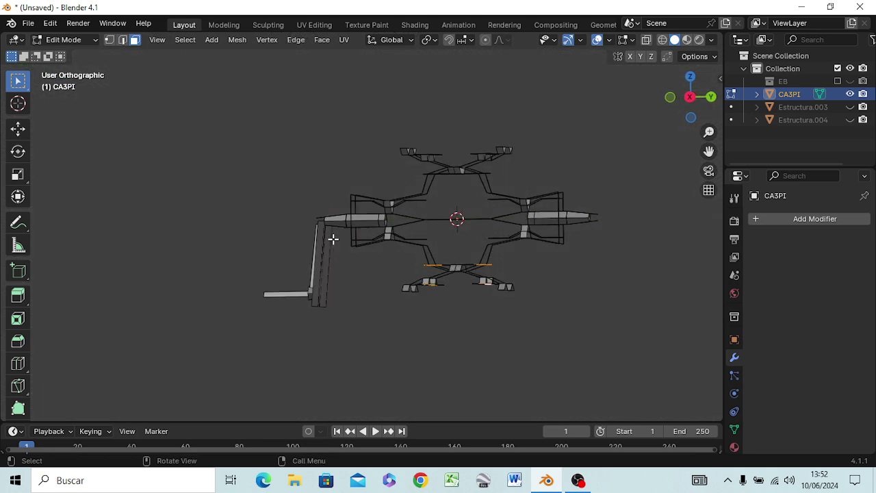
scroll(370, 288, up, 1)
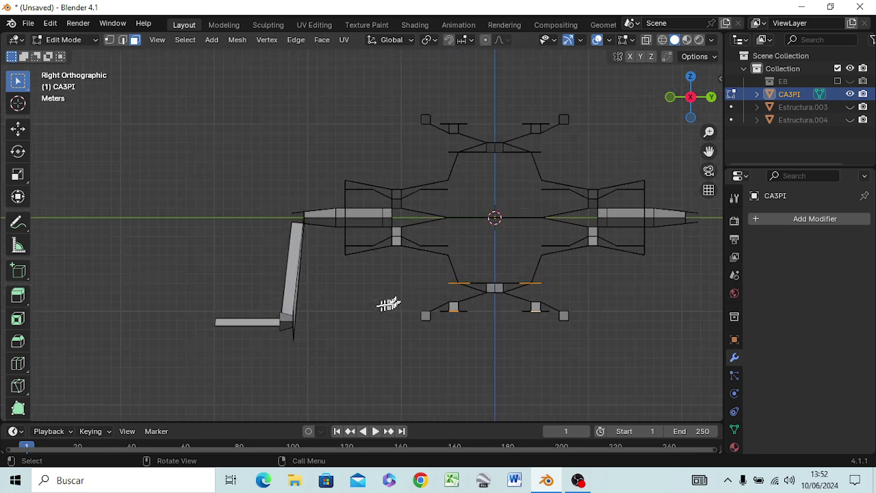
scroll(390, 304, up, 1)
scroll(420, 333, up, 2)
middle_drag(505, 356, 492, 340)
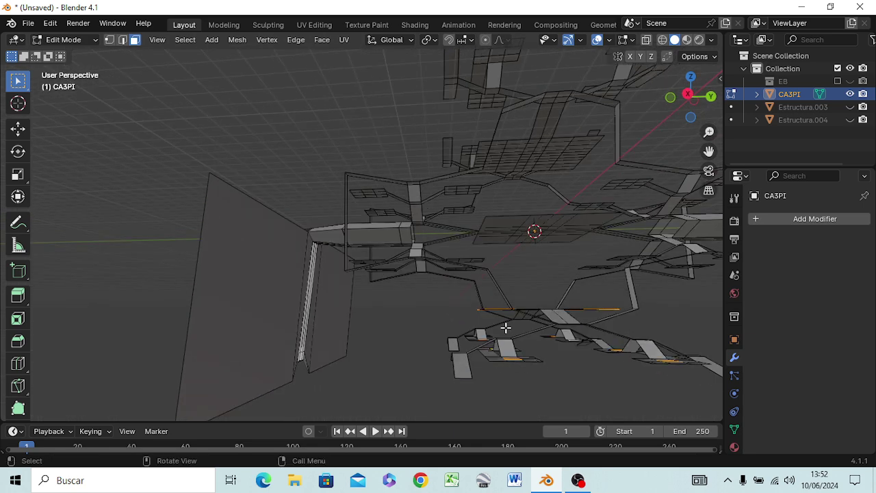
key(KP_3)
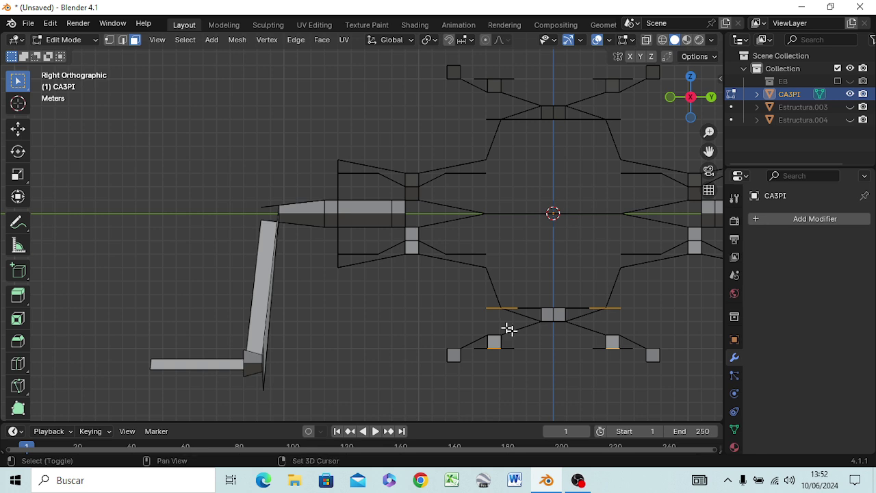
shift+middle_drag(533, 334, 434, 256)
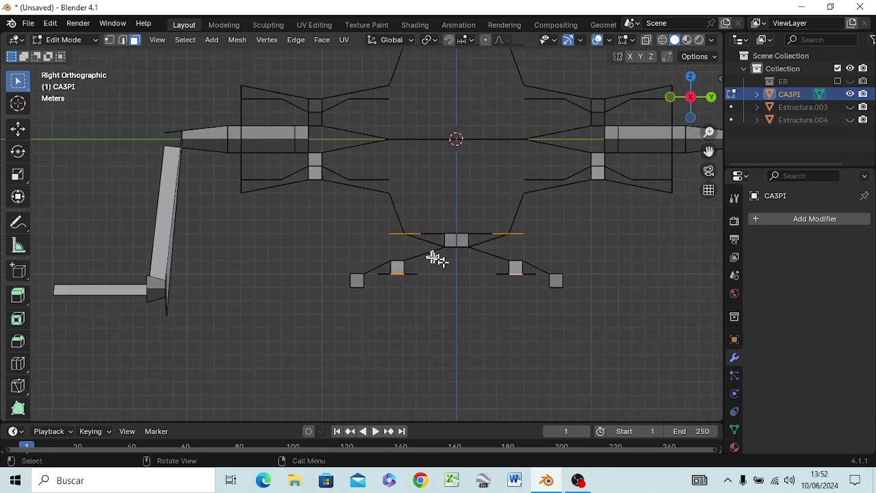
Extrude the selected faces about 2.67 m downward along Z
key(g)
key(z)
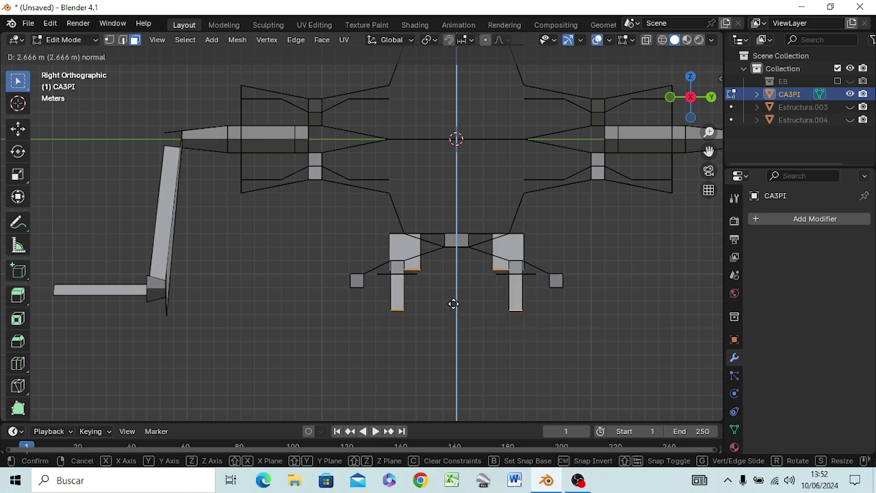
click(454, 306)
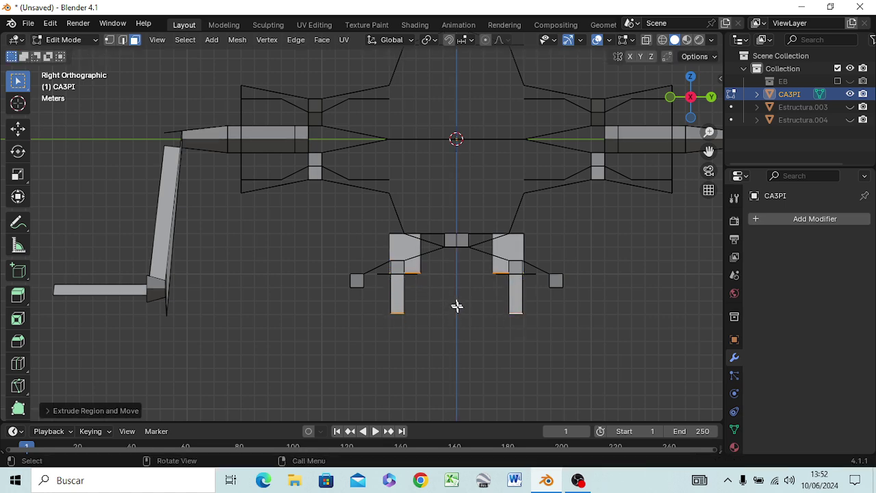
mouse_move(512, 336)
middle_down()
mouse_move(534, 346)
mouse_move(593, 330)
mouse_move(516, 366)
mouse_move(375, 354)
mouse_move(350, 332)
mouse_move(324, 335)
mouse_move(344, 323)
mouse_move(371, 338)
middle_up()
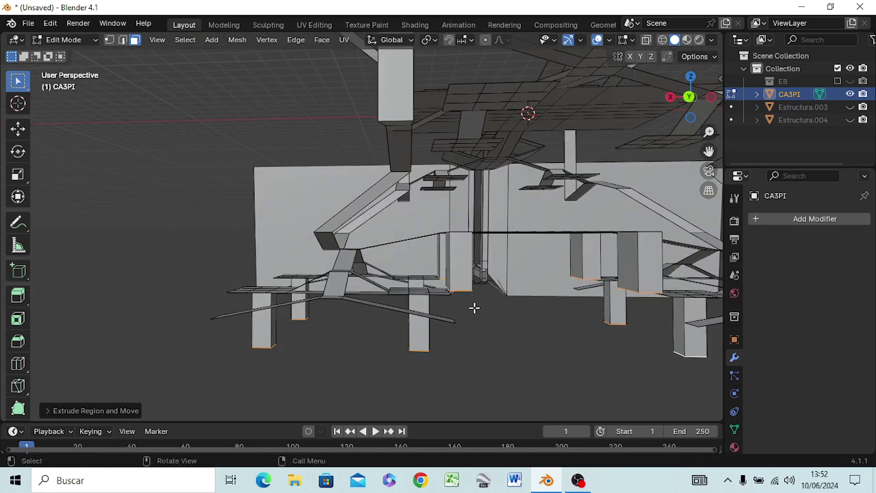
In Right view, extrude the faces a second short distance, then clear the selection
key(KP_3)
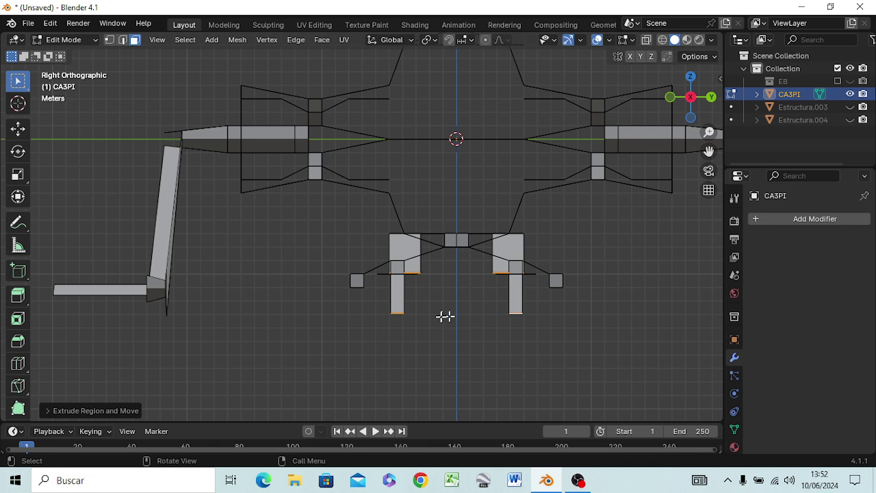
scroll(444, 316, up, 2)
scroll(434, 301, up, 1)
scroll(471, 345, up, 1)
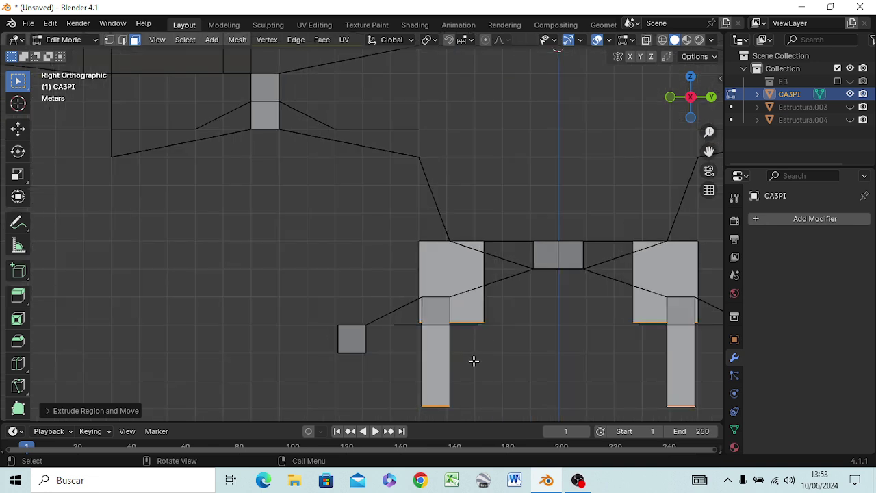
key(e)
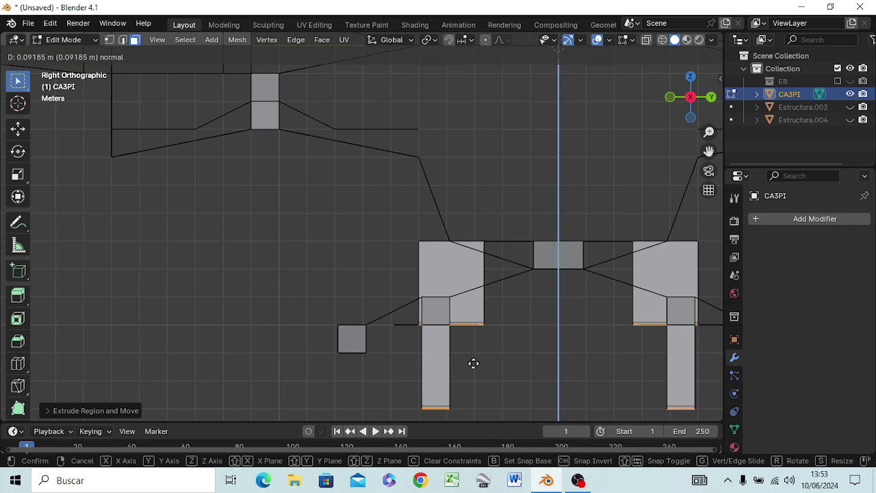
click(473, 363)
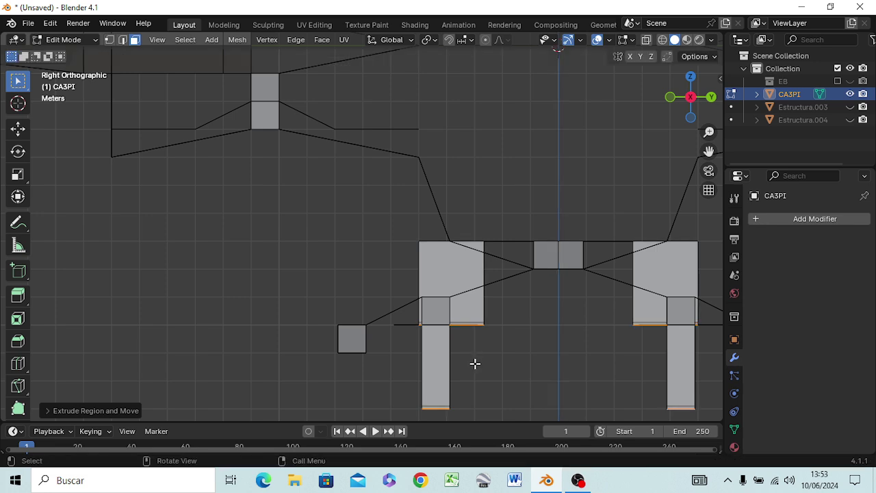
click(534, 315)
mouse_move(533, 313)
middle_down()
mouse_move(305, 321)
mouse_move(344, 313)
mouse_move(381, 346)
mouse_move(535, 333)
mouse_move(598, 340)
mouse_move(548, 350)
mouse_move(645, 323)
mouse_move(637, 312)
middle_up()
scroll(344, 309, down, 4)
scroll(344, 305, down, 3)
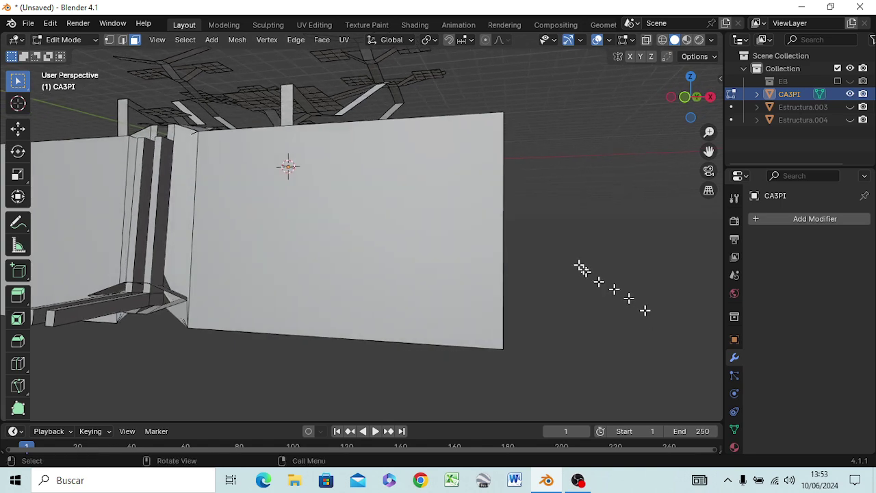
Return CA3PI to Object Mode and bring up the File menu
mouse_move(342, 223)
middle_down()
mouse_move(401, 253)
mouse_move(420, 231)
mouse_move(399, 221)
mouse_move(439, 243)
mouse_move(420, 247)
mouse_move(405, 221)
mouse_move(404, 249)
mouse_move(421, 247)
mouse_move(413, 242)
middle_up()
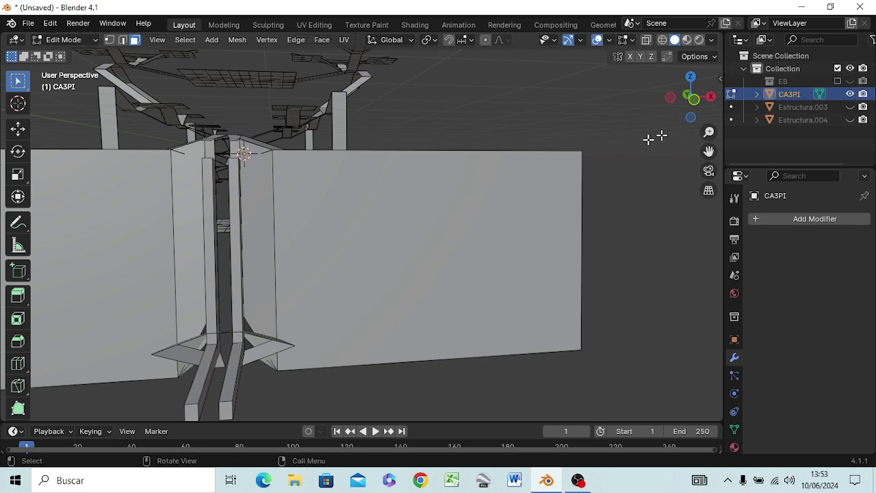
key(Tab)
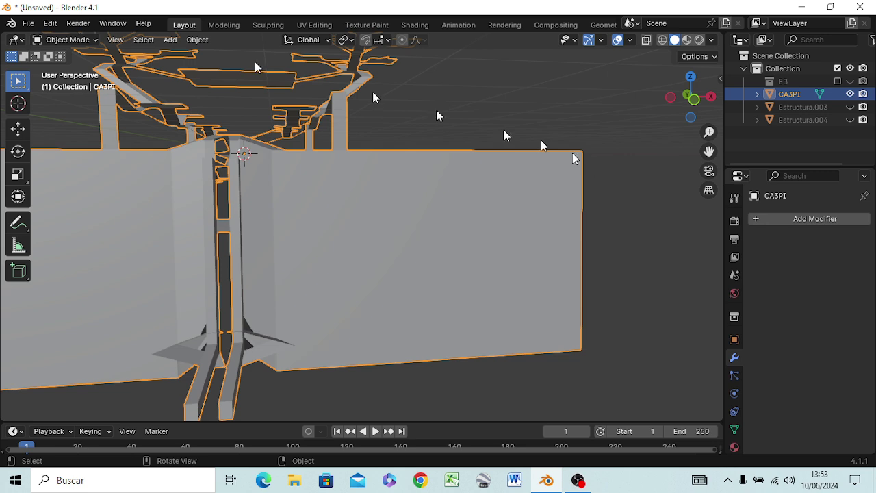
click(29, 24)
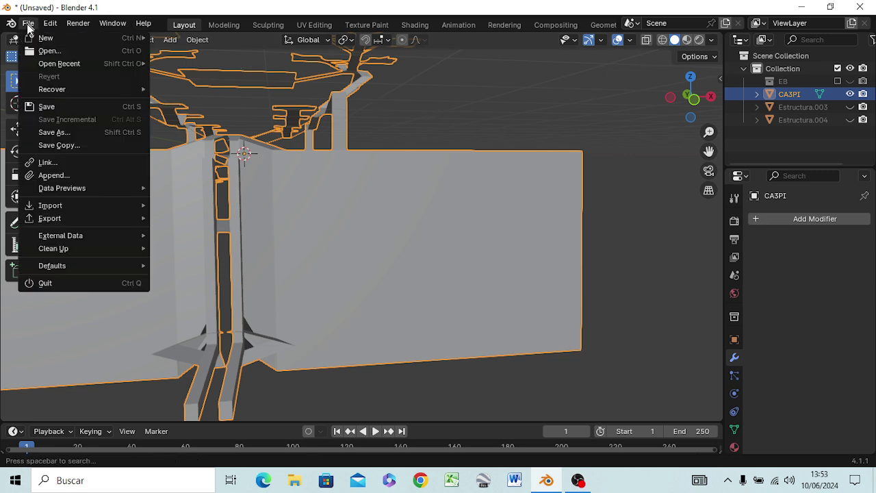
Save the scene as KarlaMathsGardenSquare.blend, then bring up the EB collection's context menu
click(46, 107)
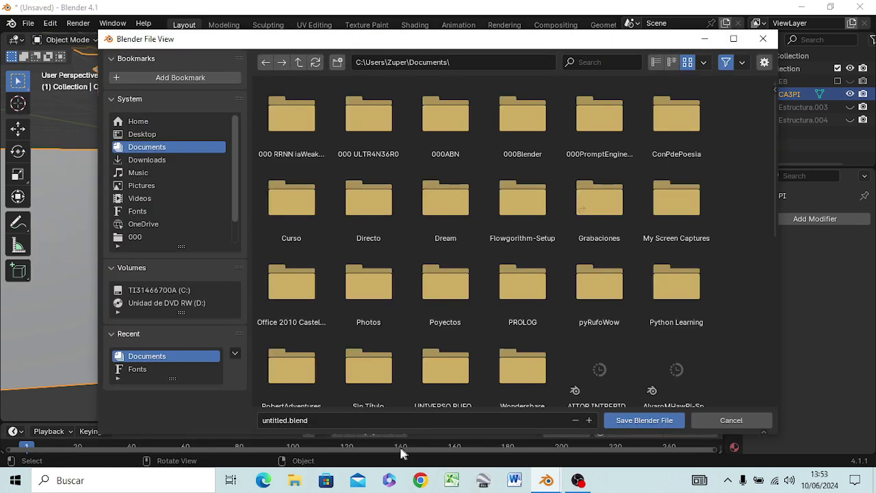
click(332, 420)
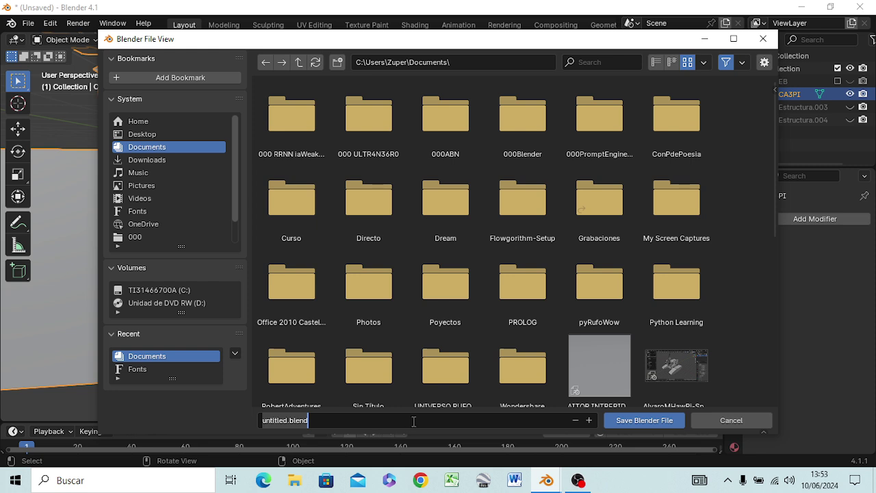
text(Karla)
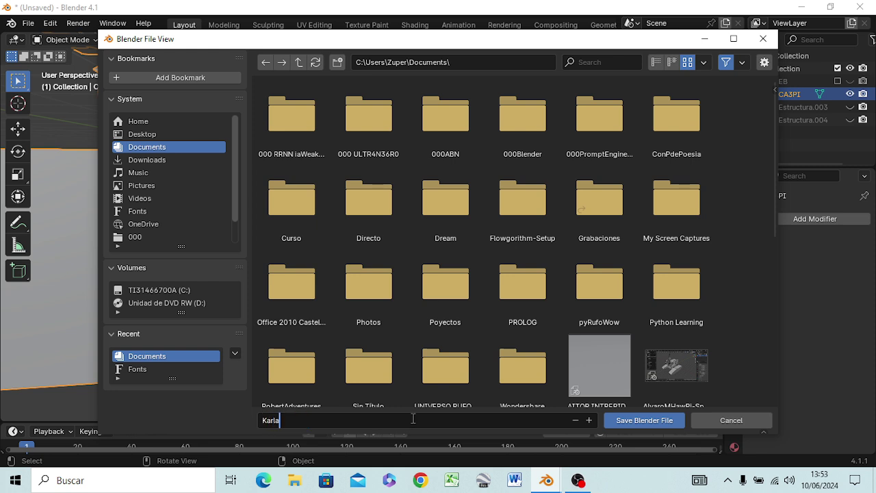
text(MathsGardenSquare)
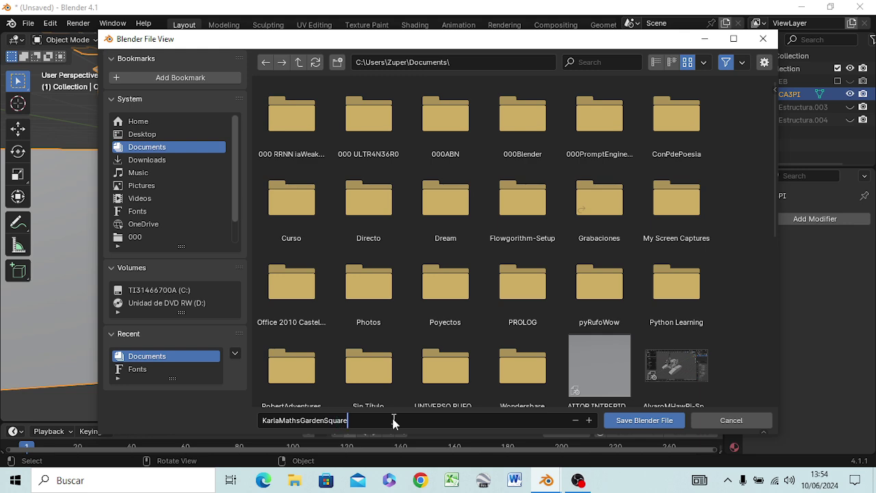
key(Return)
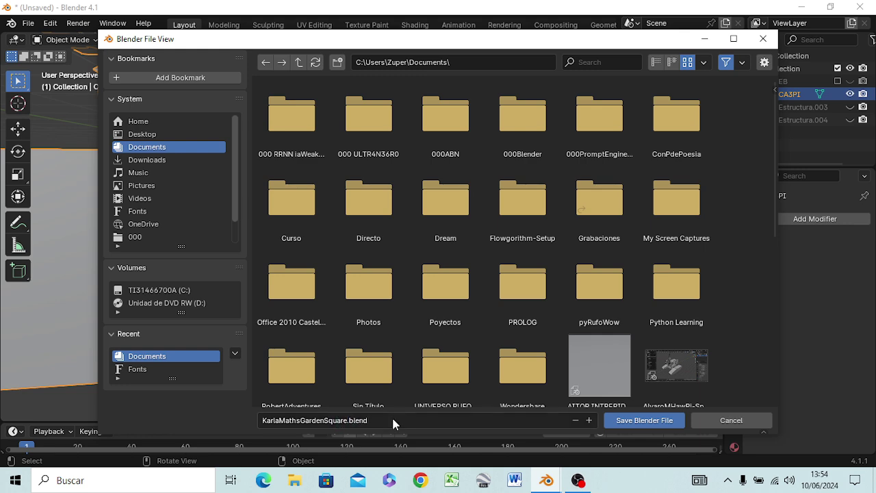
key(Return)
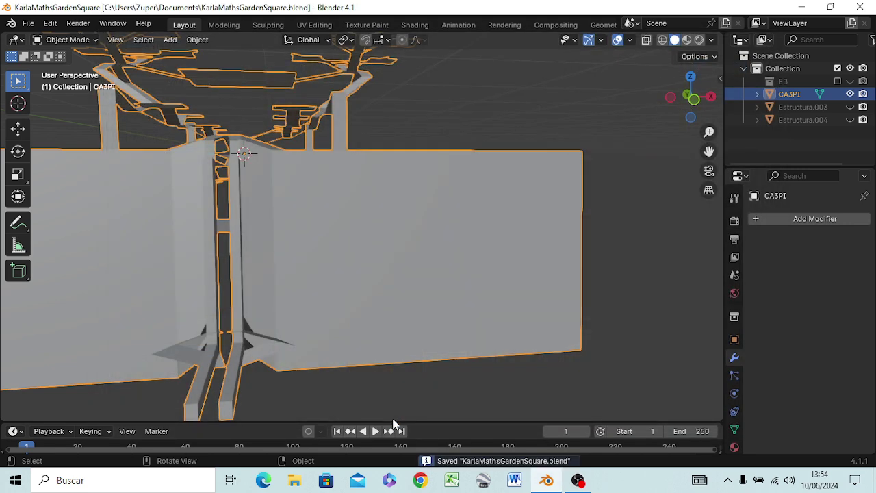
click(783, 82)
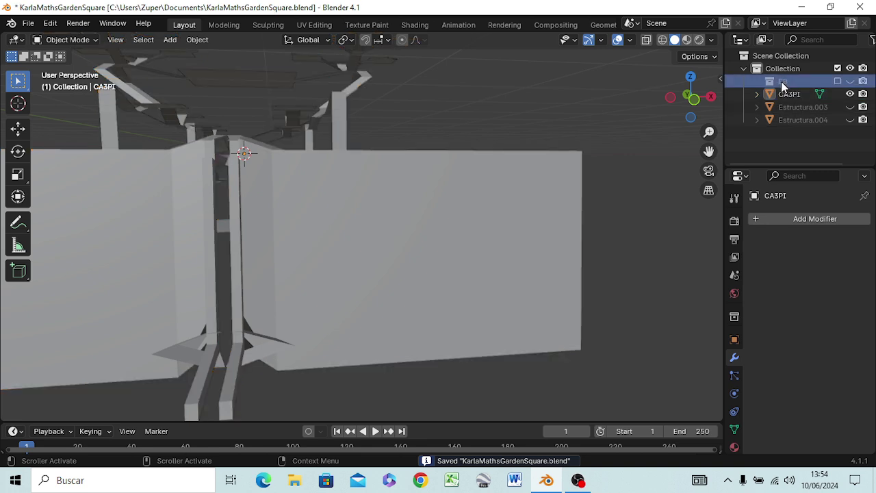
right_click(782, 82)
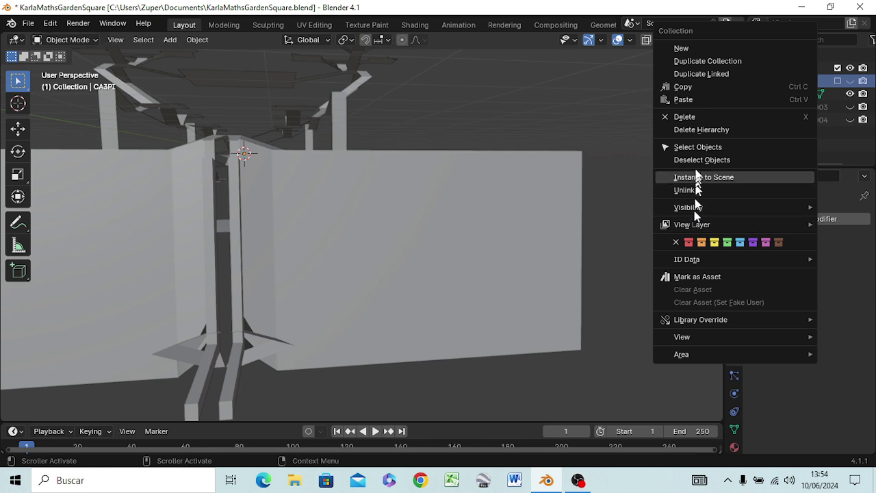
Move Estructura.003 and Estructura.004 into the EB collection in the Outliner
click(698, 146)
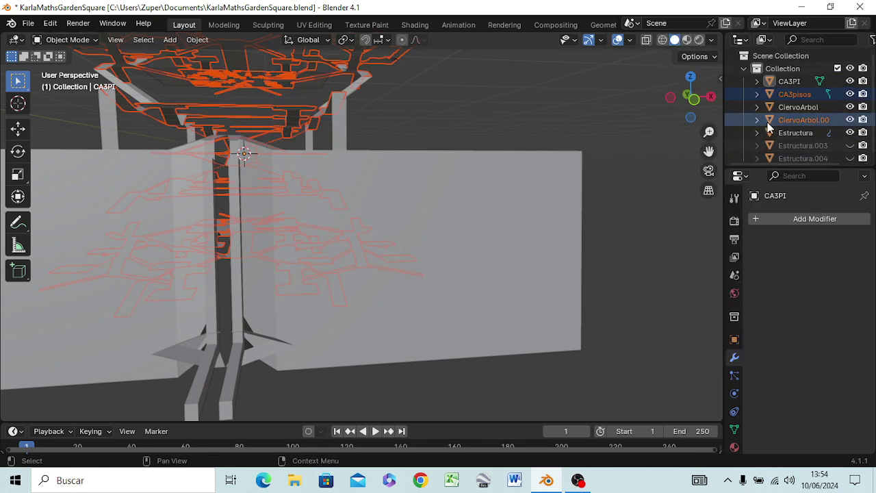
drag(766, 126, 760, 140)
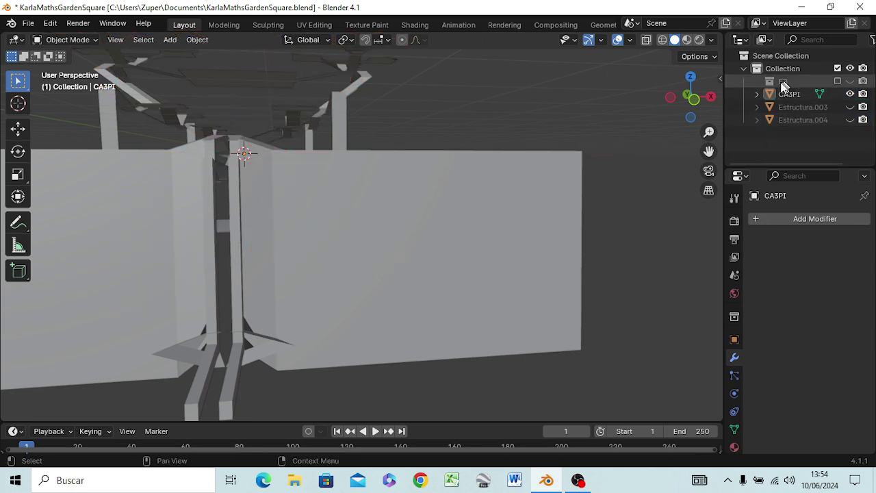
drag(759, 141, 783, 84)
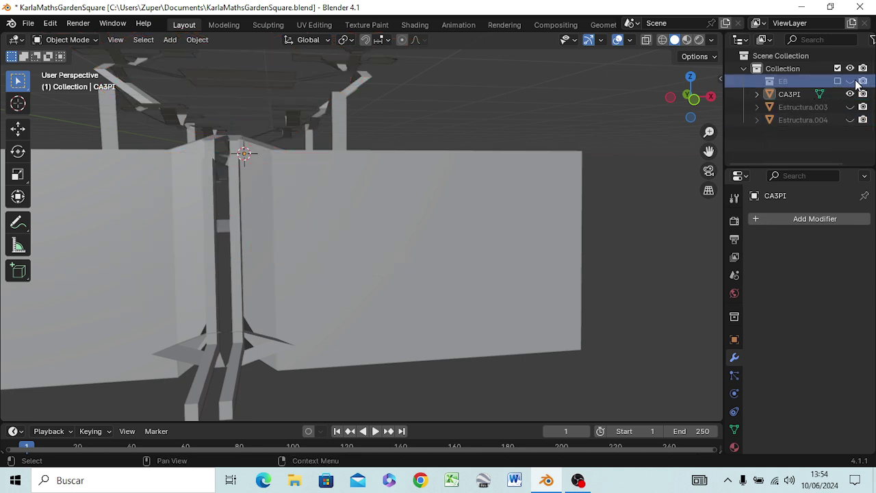
click(797, 106)
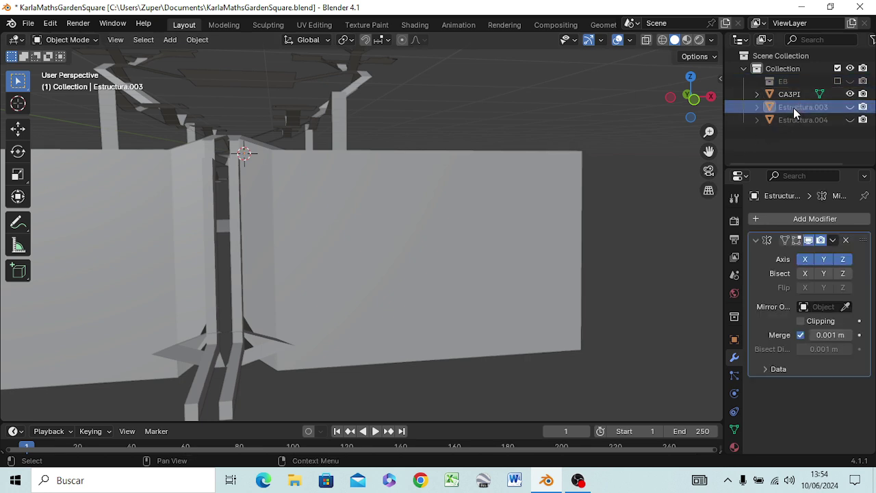
drag(793, 107, 783, 86)
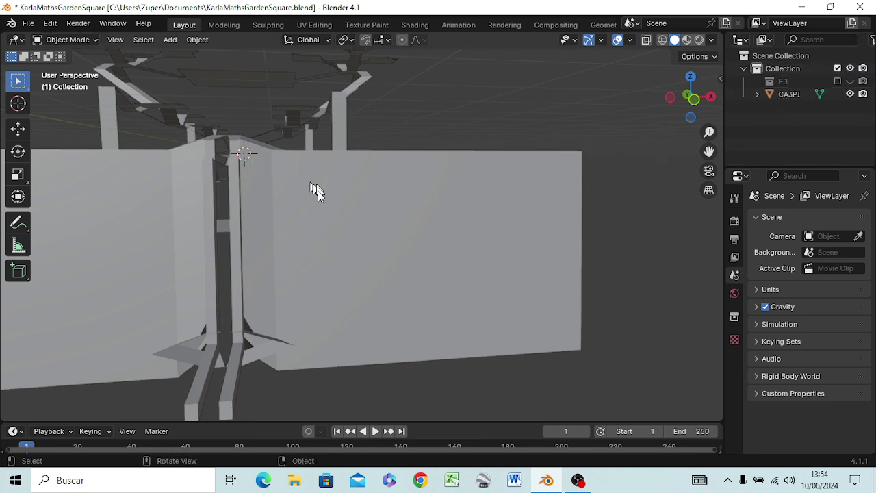
scroll(317, 191, down, 4)
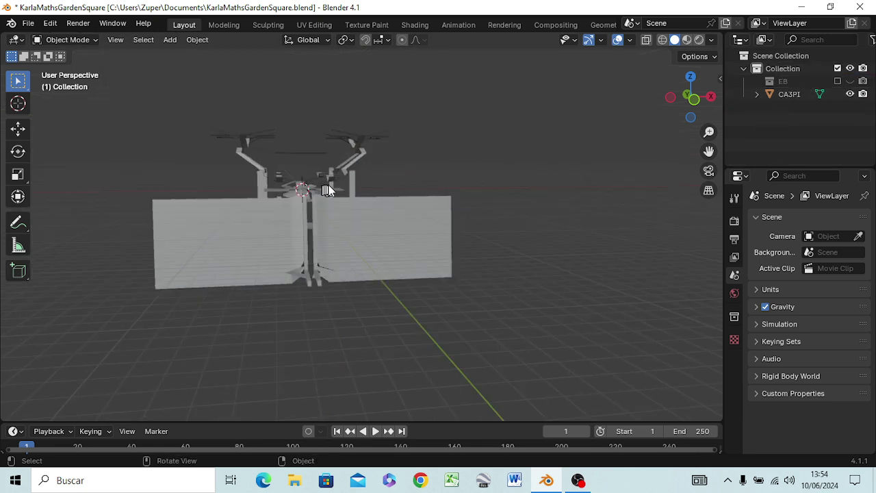
Hide the CA3PI model from the viewport
click(850, 94)
middle_drag(403, 260, 317, 235)
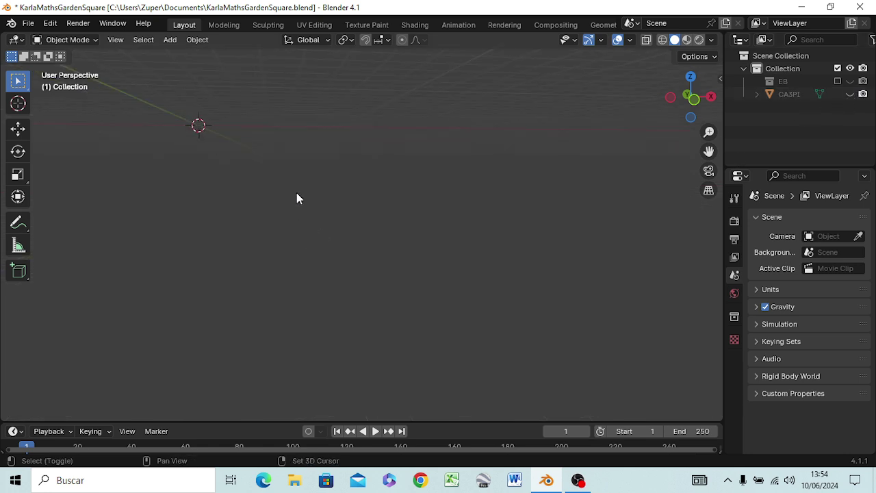
middle_drag(297, 198, 376, 303)
mouse_move(305, 272)
middle_down()
mouse_move(271, 248)
mouse_move(281, 251)
middle_up()
Switch to Top Orthographic view centred on the origin and bring up the Add menu
key(KP_7)
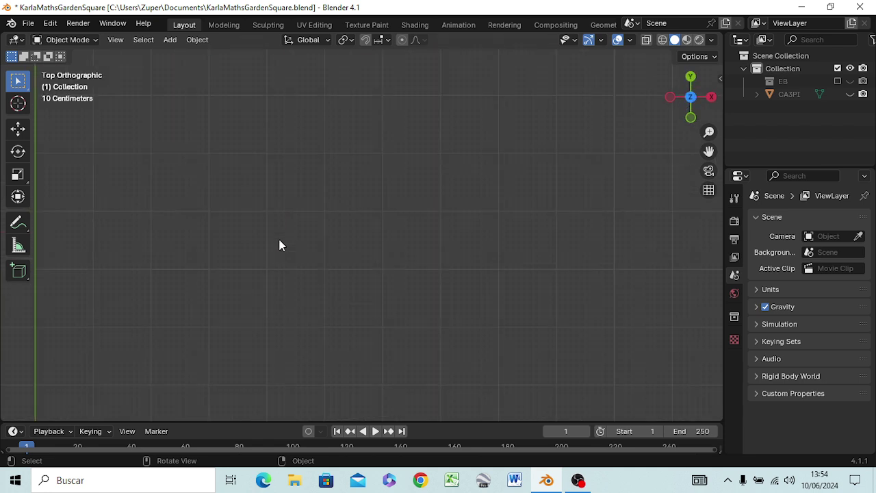
scroll(293, 240, down, 3)
shift+middle_drag(283, 250, 297, 244)
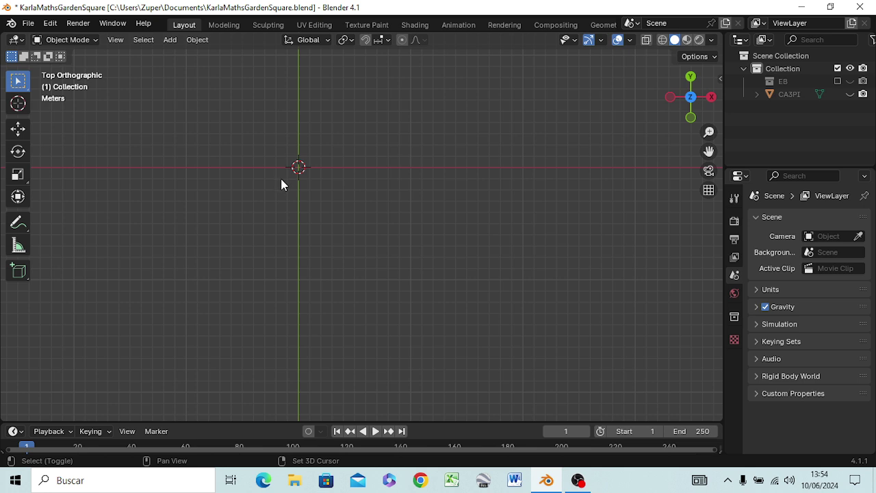
mouse_move(299, 194)
shift+middle_down()
mouse_move(384, 303)
mouse_move(417, 274)
mouse_move(411, 266)
shift+middle_up()
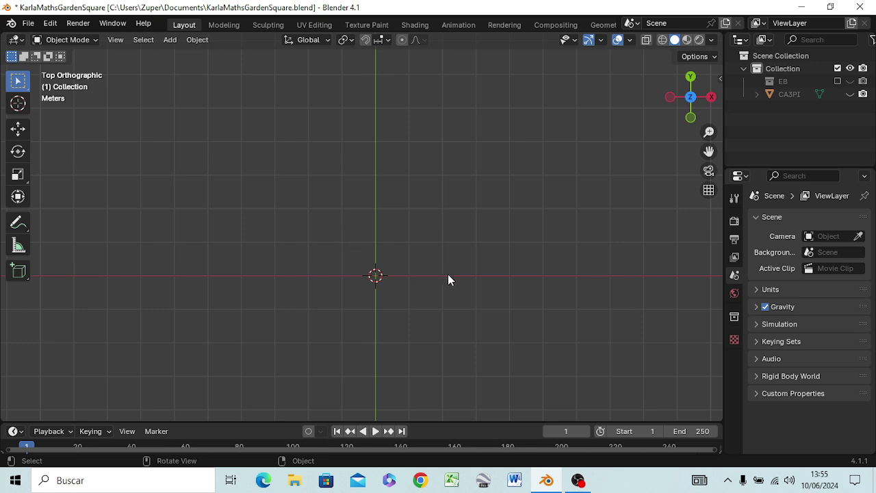
key(shift+a)
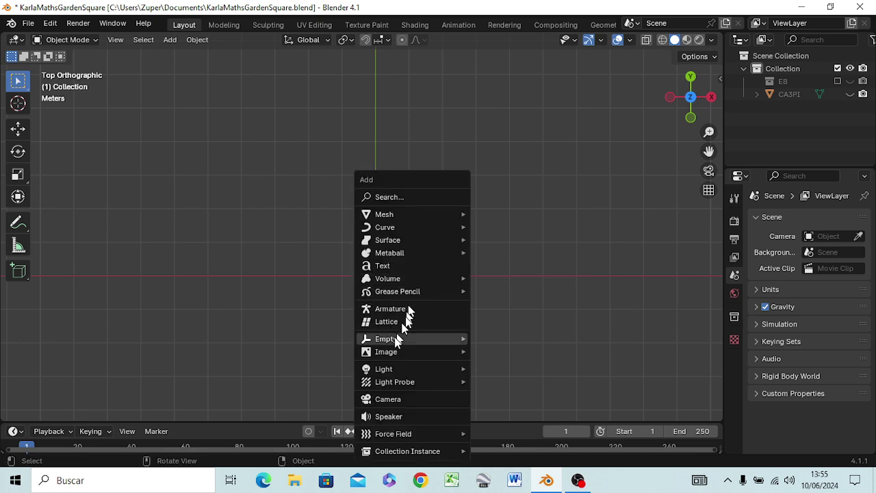
mouse_move(393, 433)
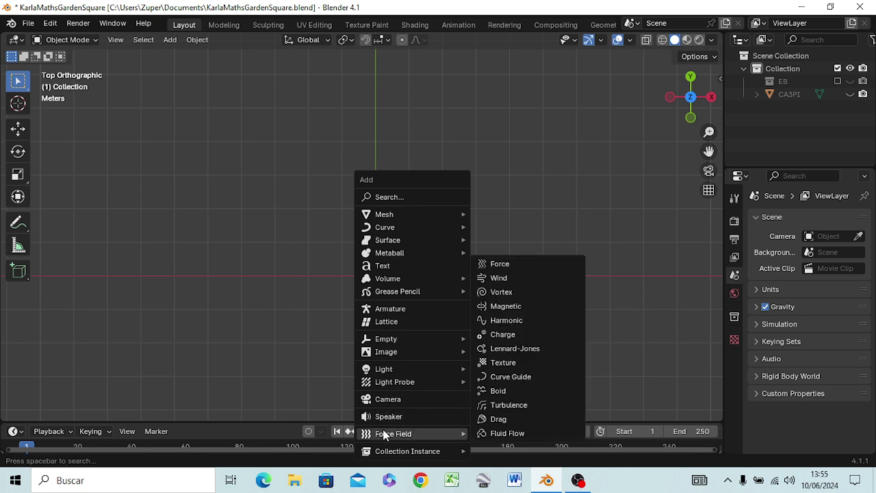
Add a text object at the origin and clear its default 'Text' wording
click(395, 269)
key(Tab)
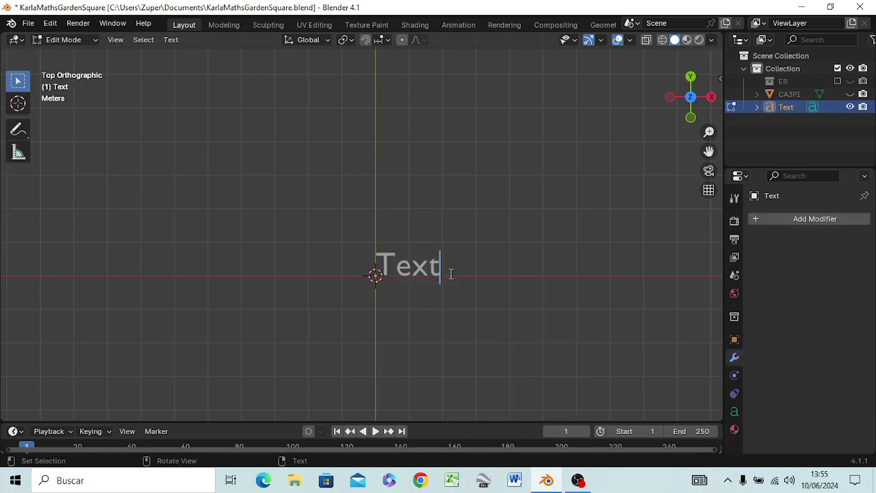
key(BackSpace)
key(BackSpace)
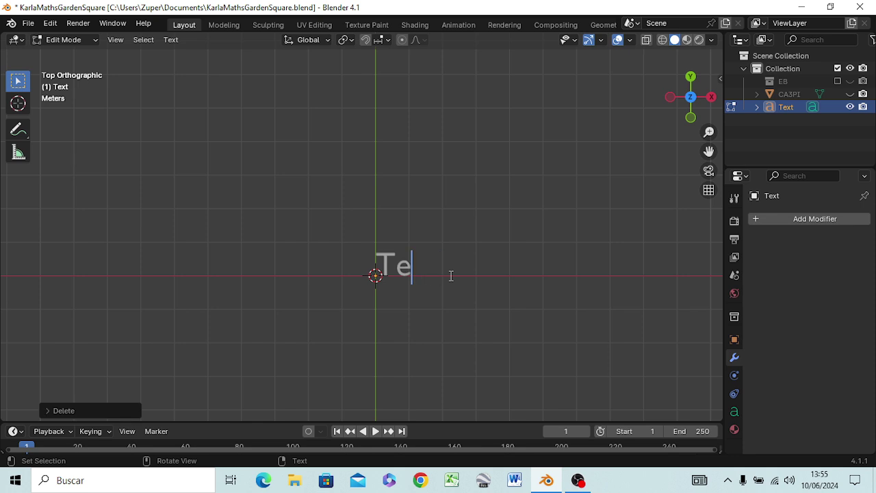
key(BackSpace)
key(BackSpace)
Type 'Karla Maths' on the first line and 'Garden Square' on the second
text(K)
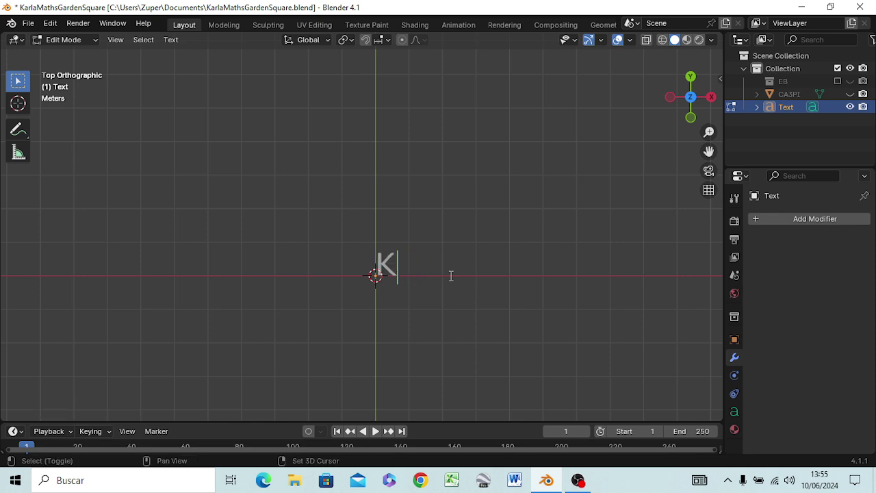
text(arla)
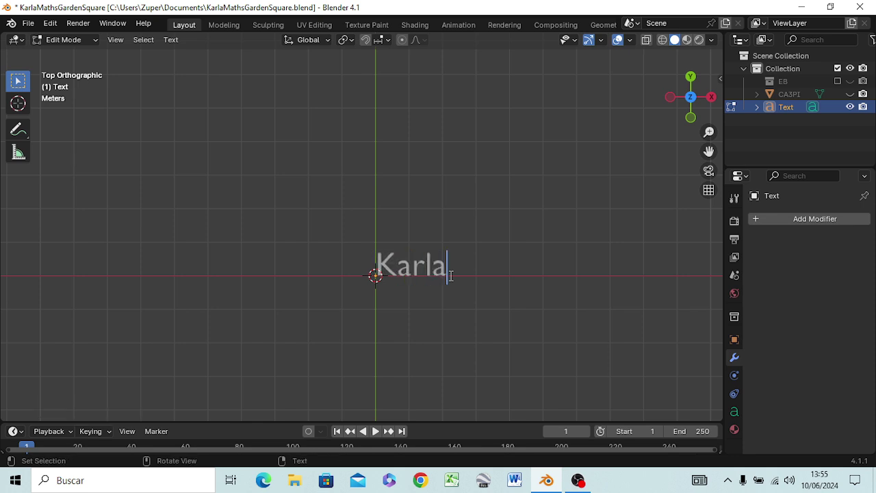
text( MAt)
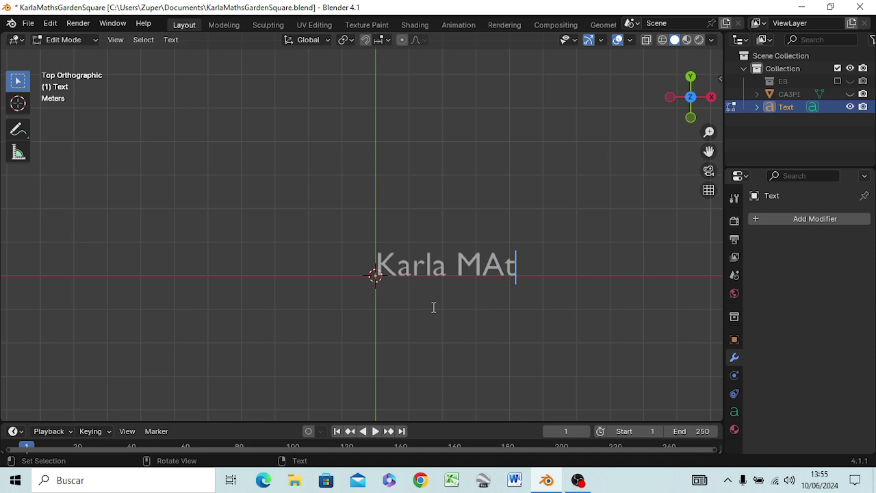
key(BackSpace)
key(BackSpace)
text(at)
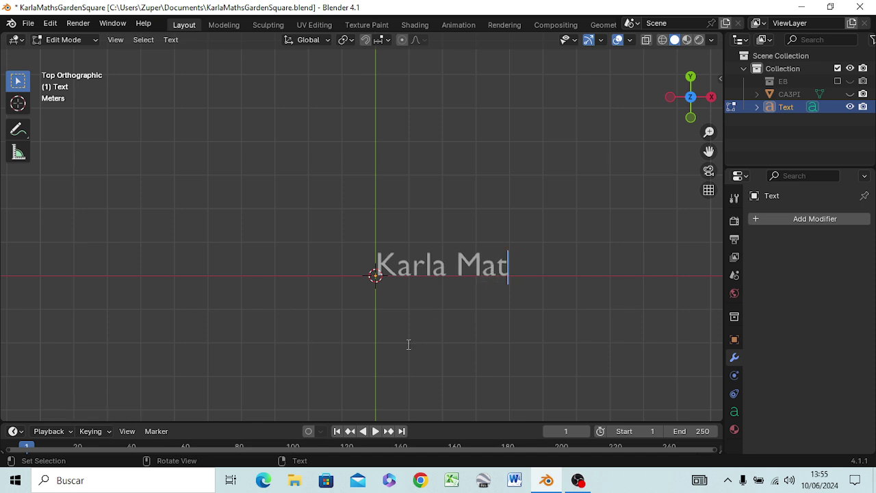
text(hs)
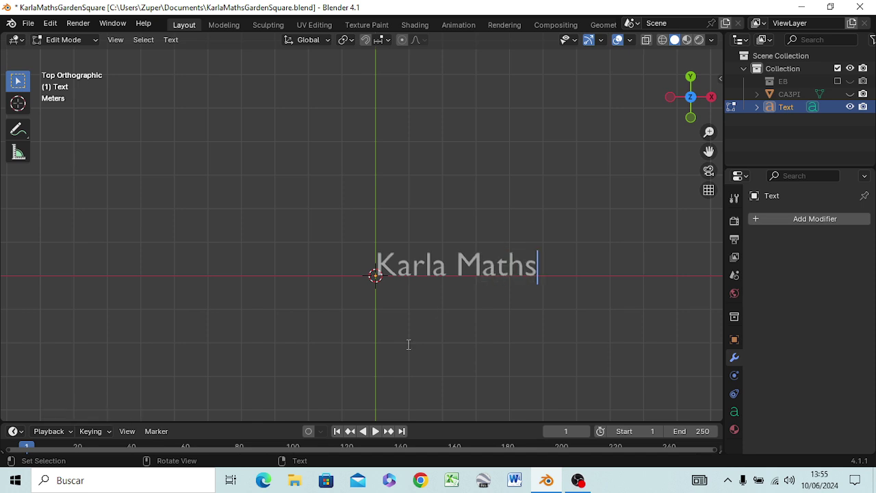
key(Return)
text(G)
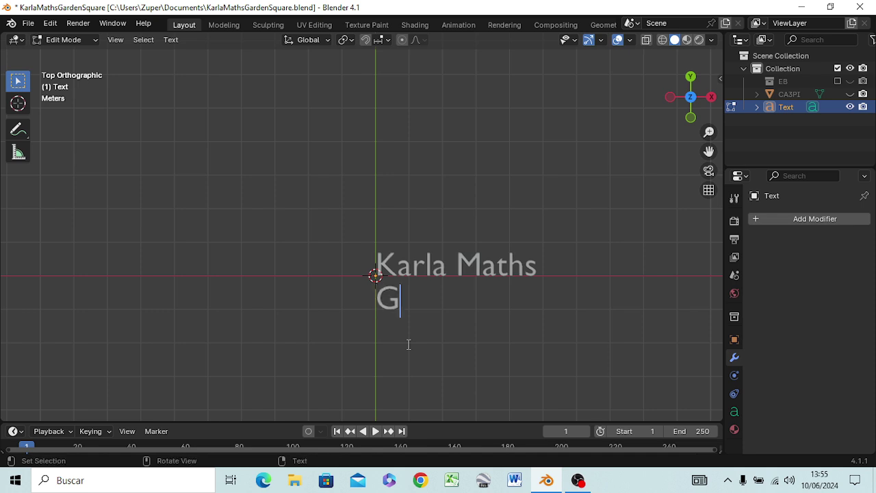
text(arden S)
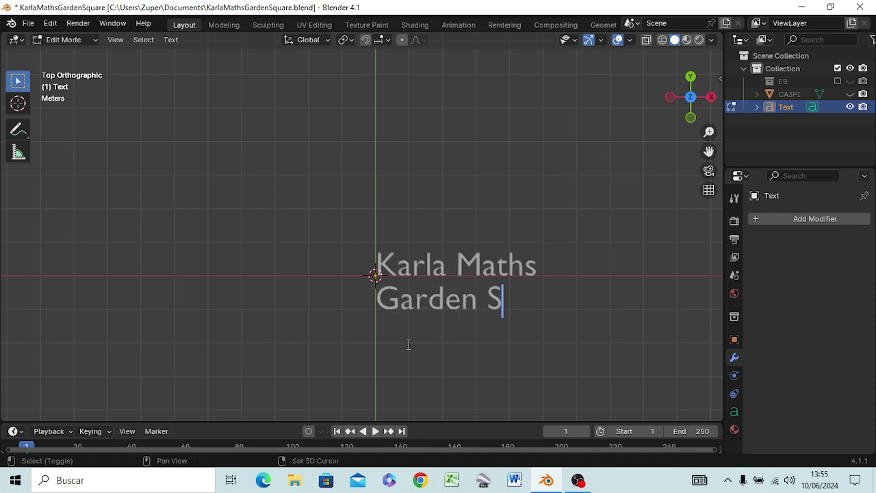
text(que)
key(BackSpace)
text(a)
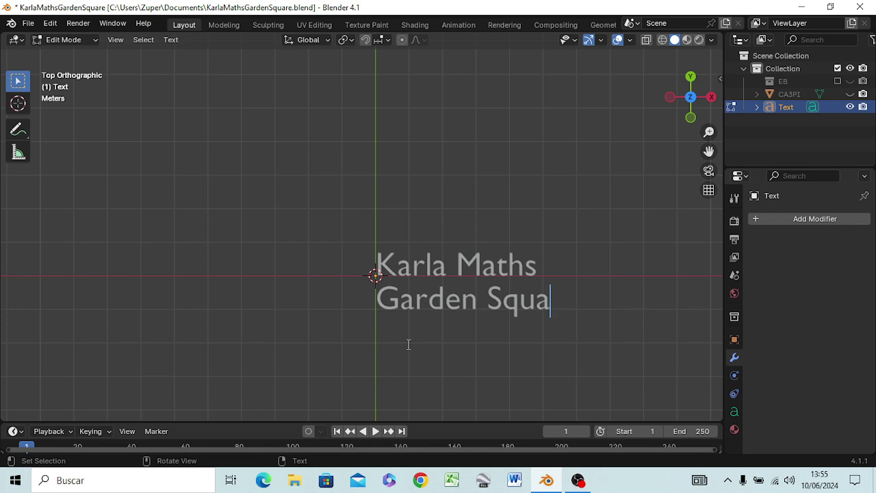
text(re)
key(Return)
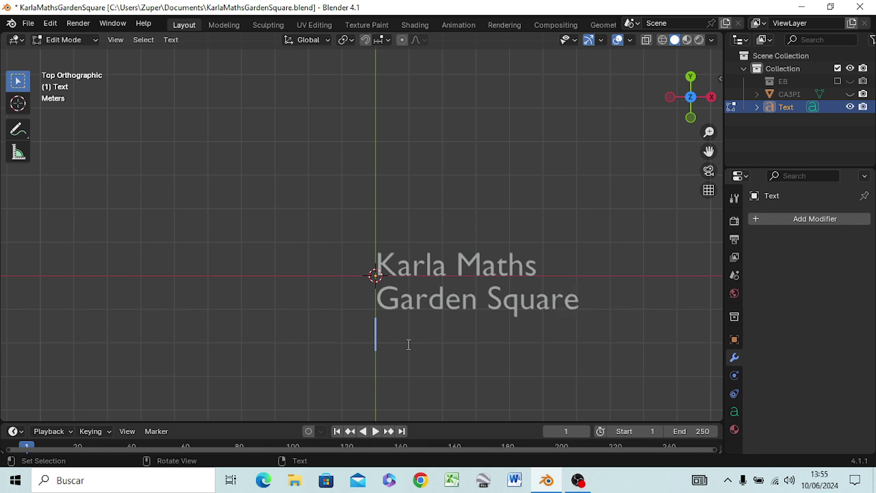
key(BackSpace)
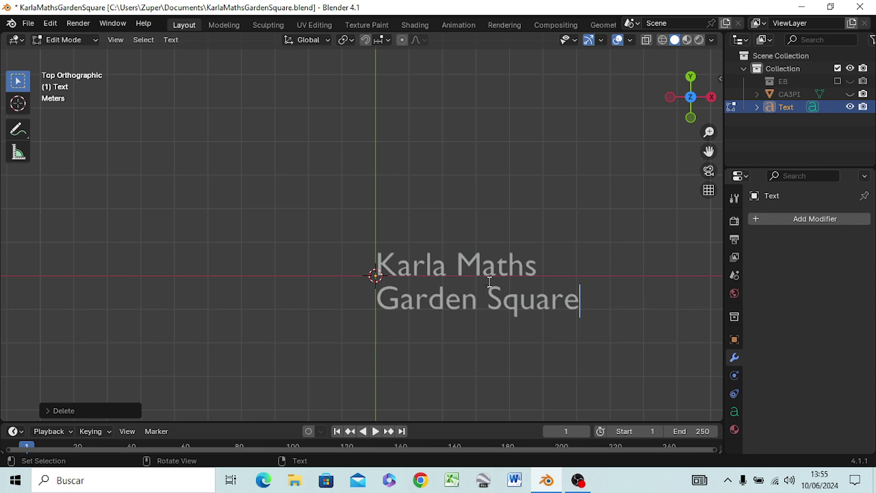
Select both text lines and set Paragraph horizontal alignment to Center in Text Data properties
click(734, 413)
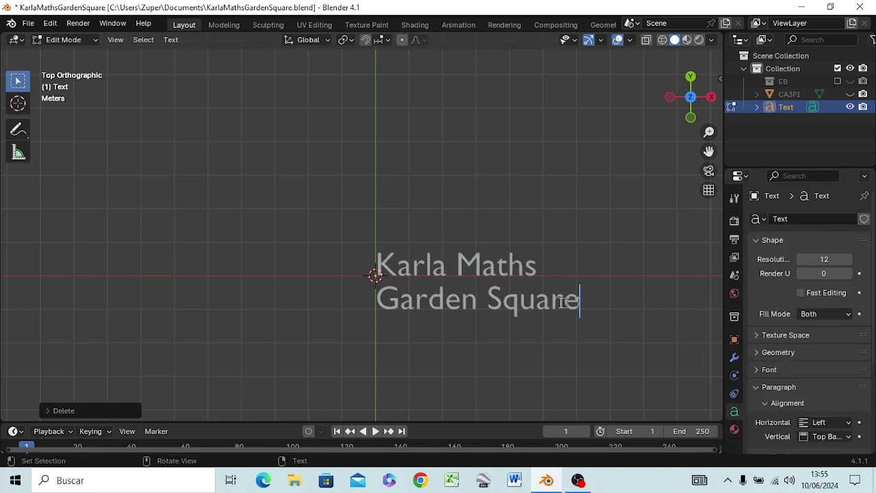
drag(561, 301, 377, 266)
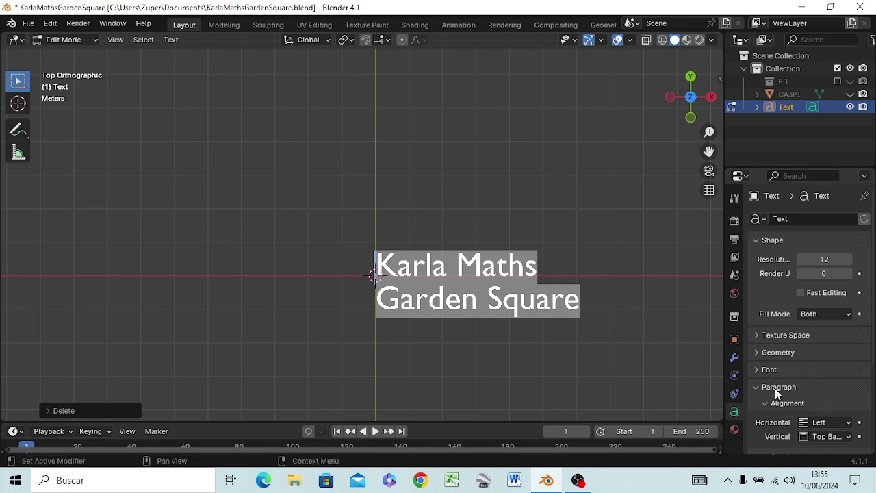
click(850, 422)
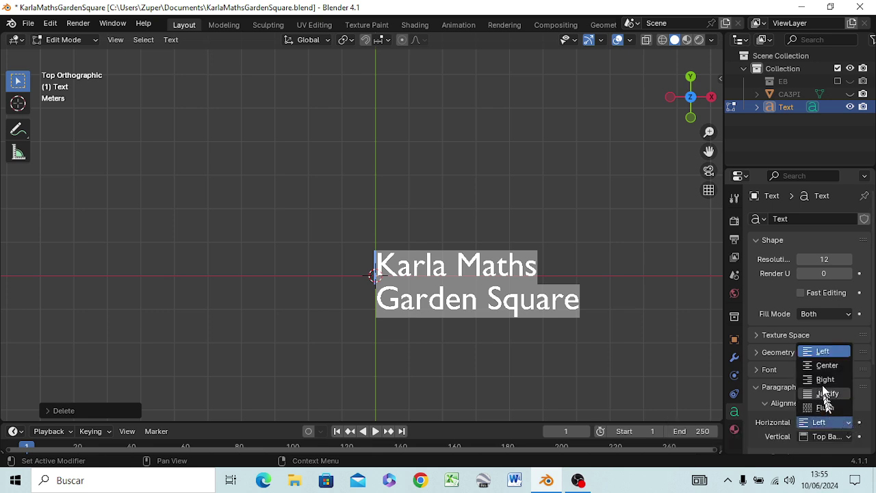
click(824, 365)
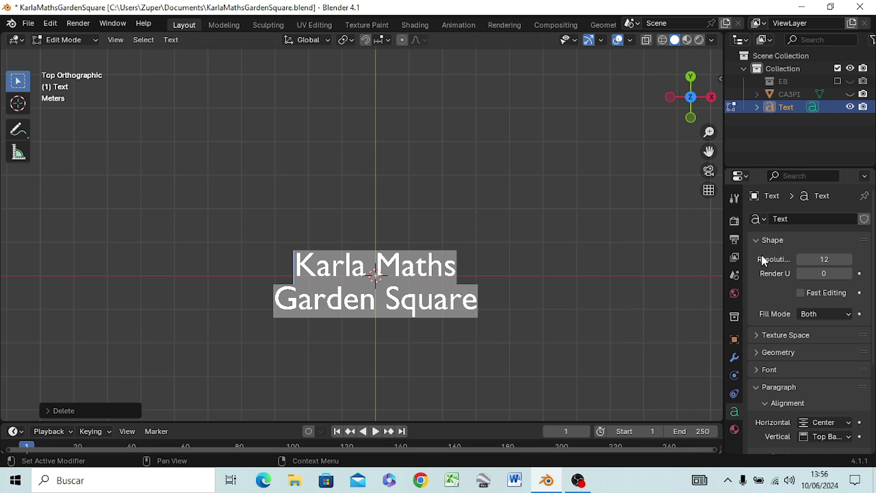
click(762, 370)
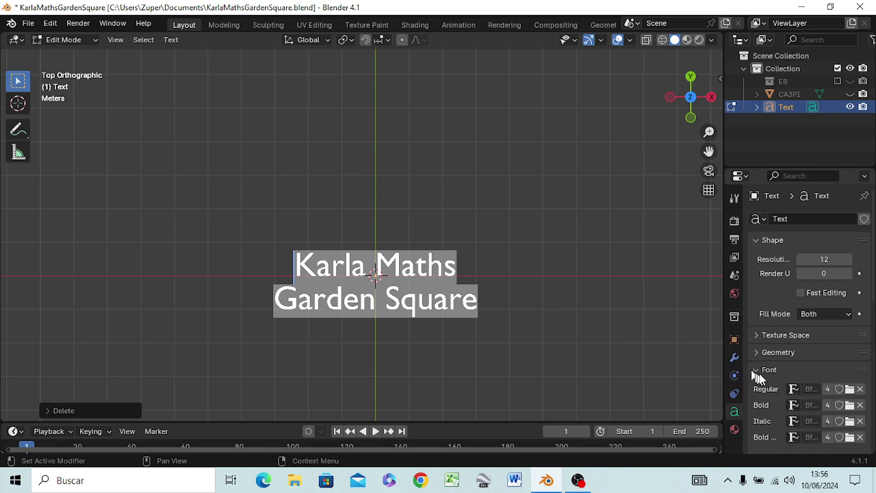
Replace the text's font with the Jokerman font file
click(849, 389)
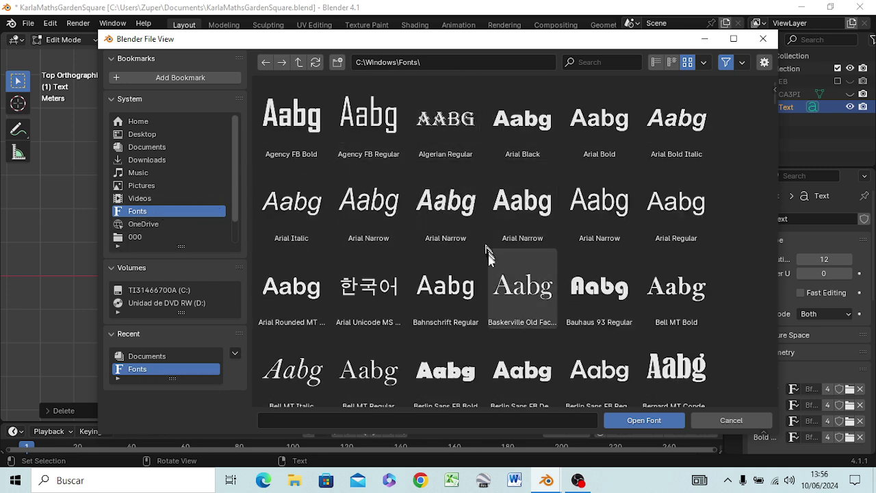
scroll(488, 258, down, 2)
scroll(485, 257, down, 1)
scroll(483, 257, down, 1)
scroll(484, 258, down, 1)
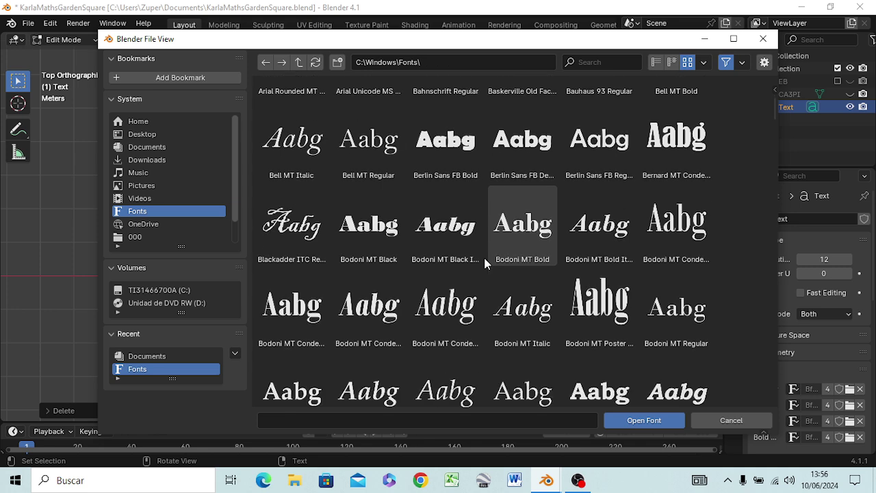
click(597, 64)
text(j)
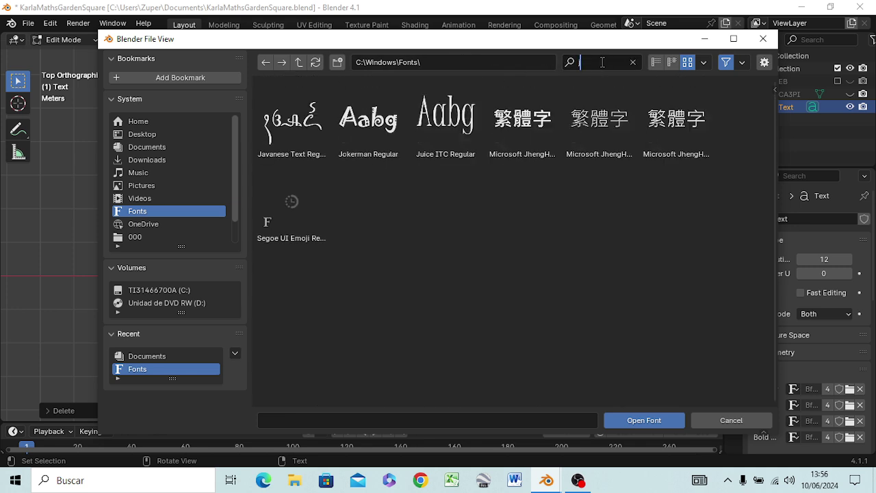
text(ok)
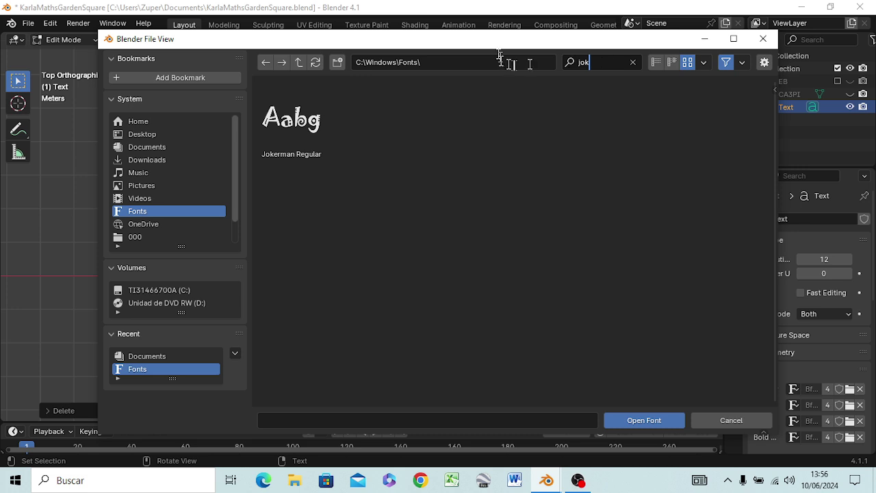
double_click(295, 126)
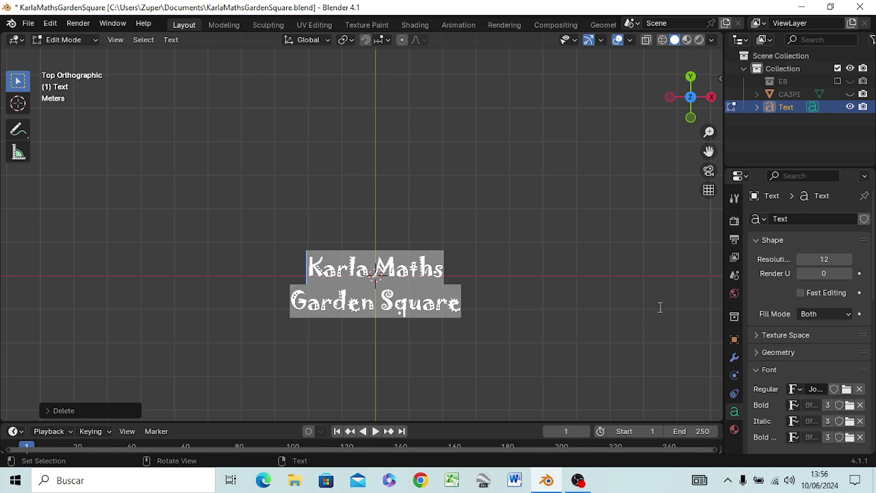
Undo the accidental '3' and return to Object Mode
text(3)
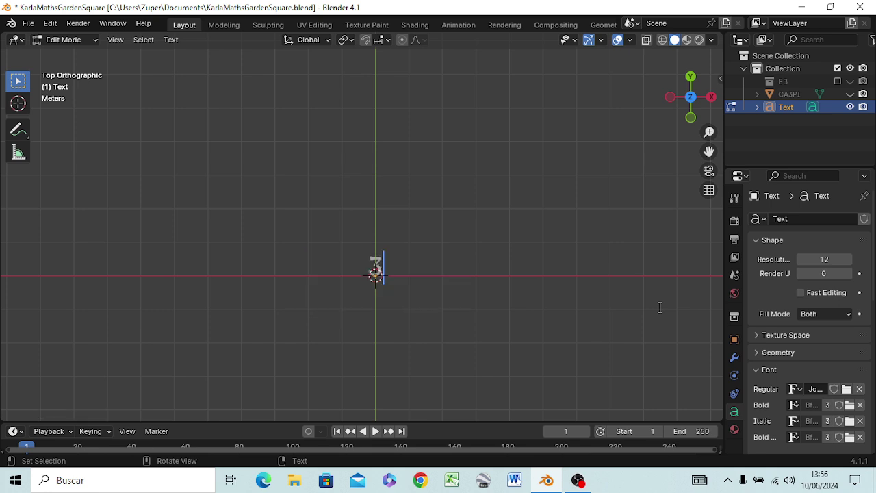
key(ctrl+z)
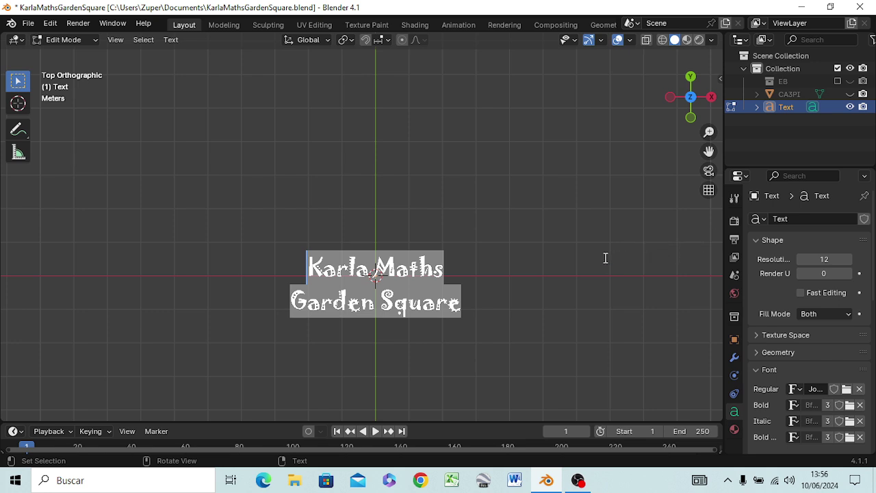
key(Tab)
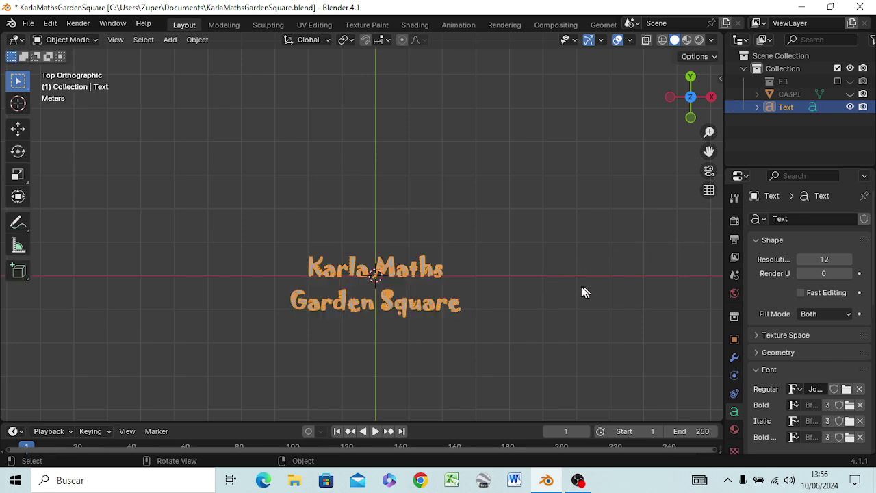
Try rotating the text 90° and then -90° in right view, then undo back to flat
key(KP_3)
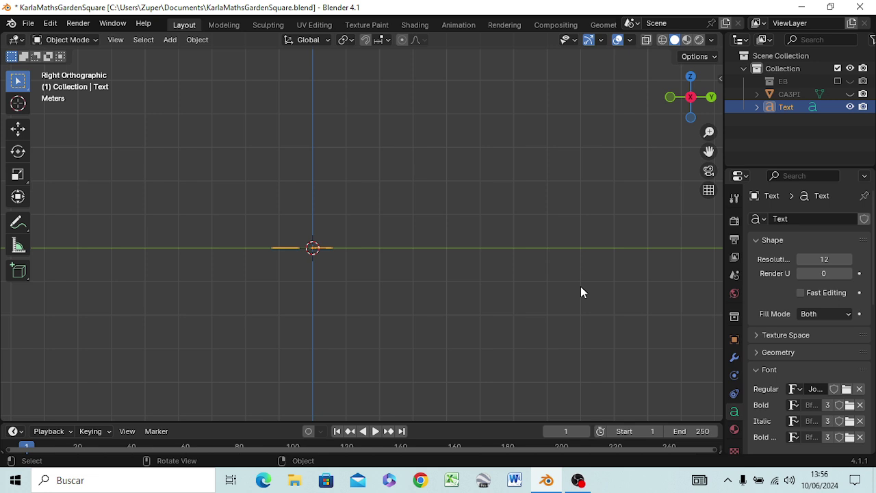
mouse_move(401, 283)
middle_down()
mouse_move(415, 340)
mouse_move(410, 296)
middle_up()
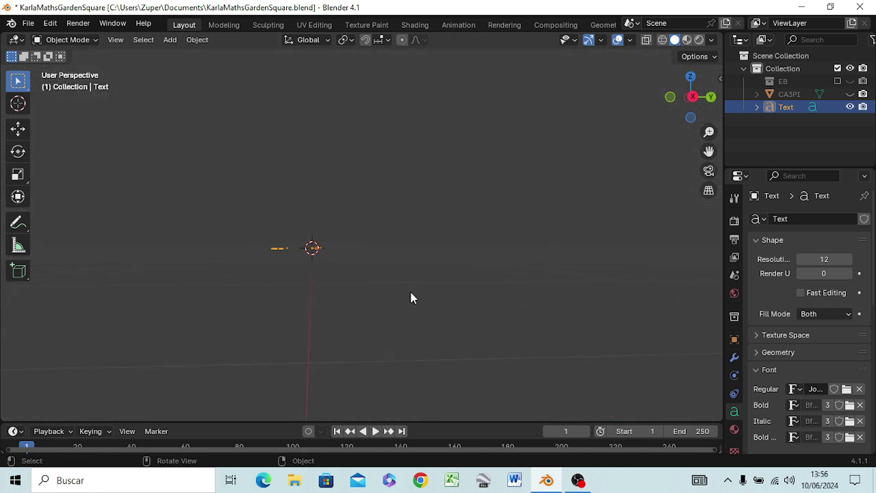
key(r)
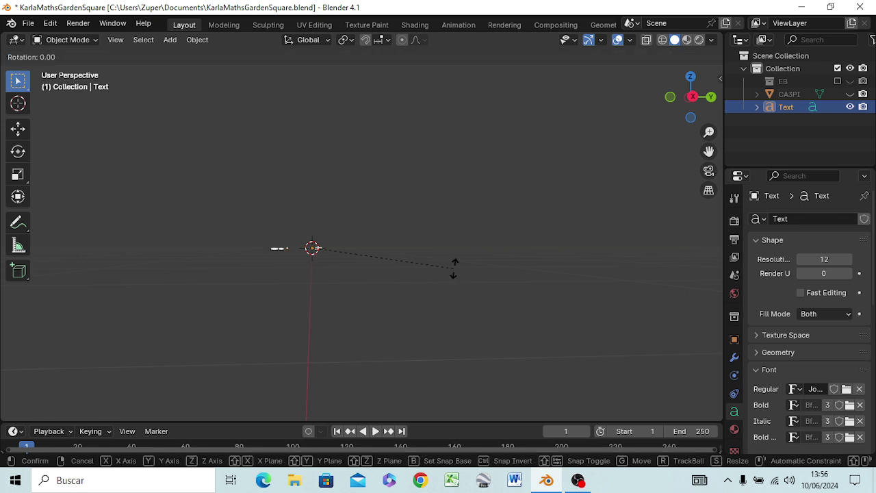
text(9)
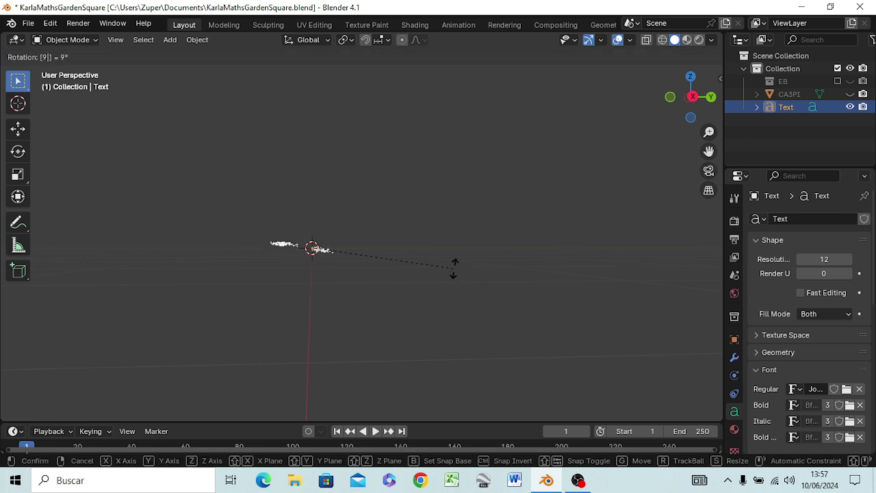
text(0)
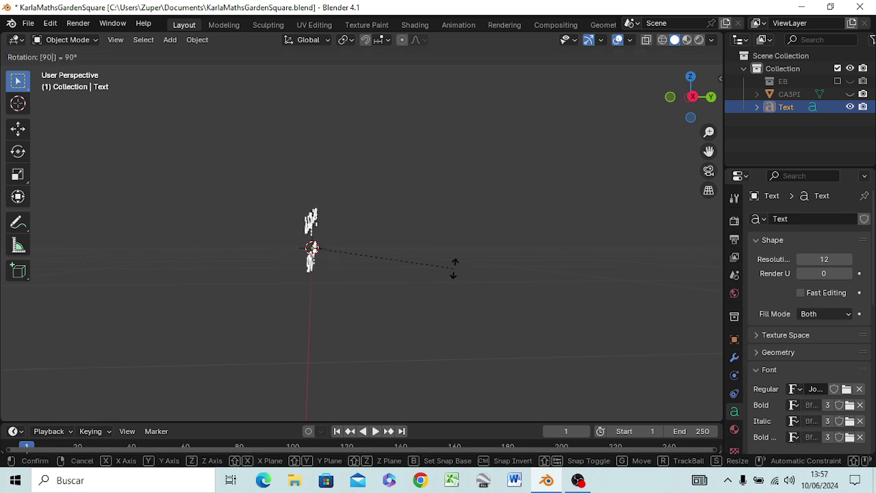
key(Return)
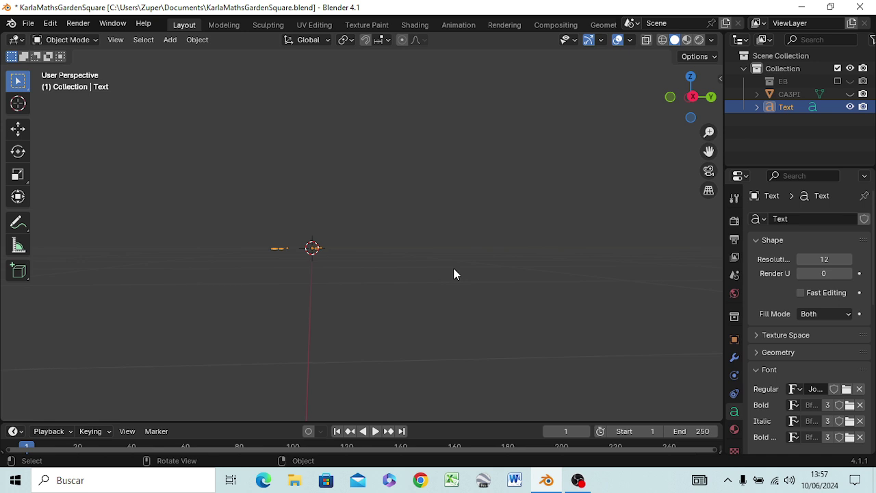
text(r-90)
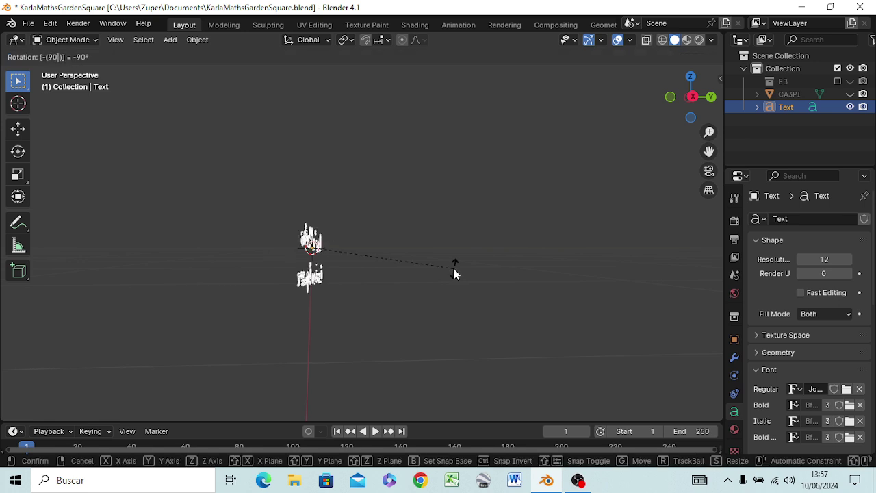
key(Return)
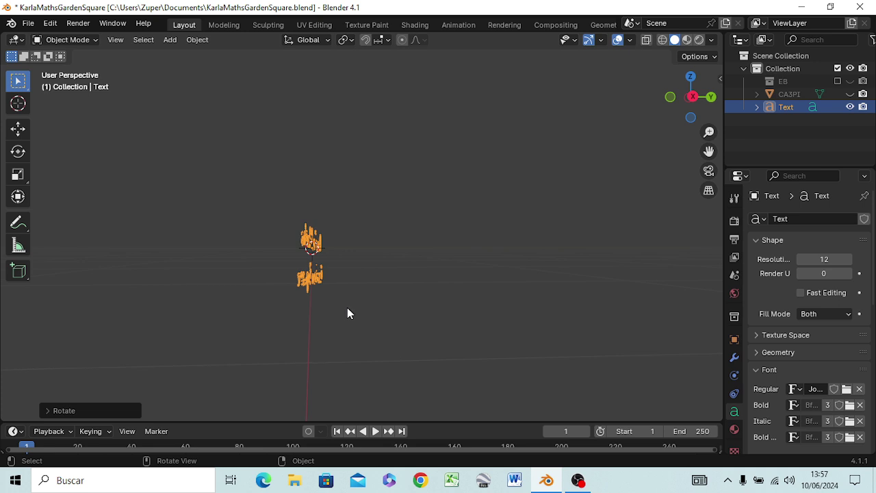
key(KP_3)
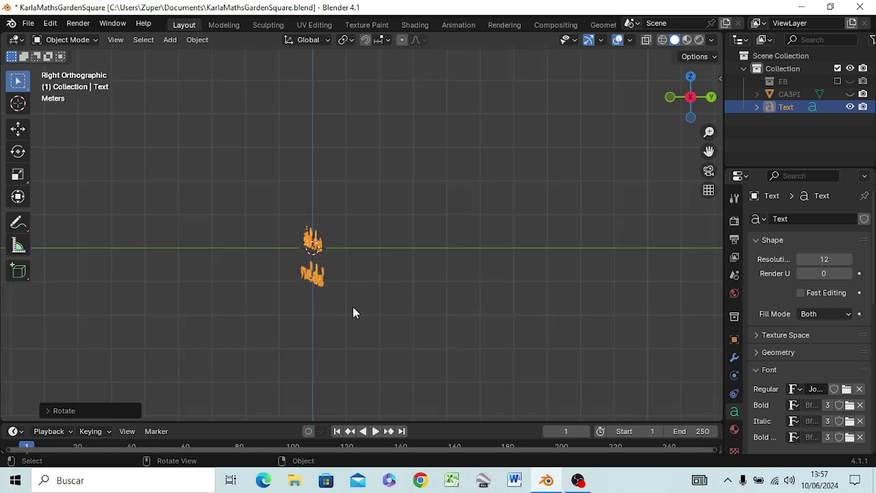
key(ctrl+z)
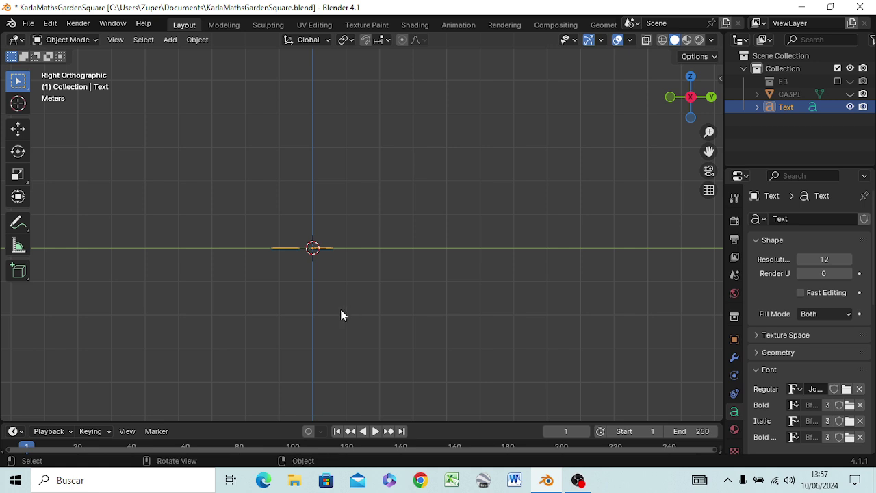
Rotate the text -90° in right view so it stands upright, then check it from an angle
mouse_move(340, 312)
middle_down()
mouse_move(347, 353)
mouse_move(351, 331)
mouse_move(381, 300)
middle_up()
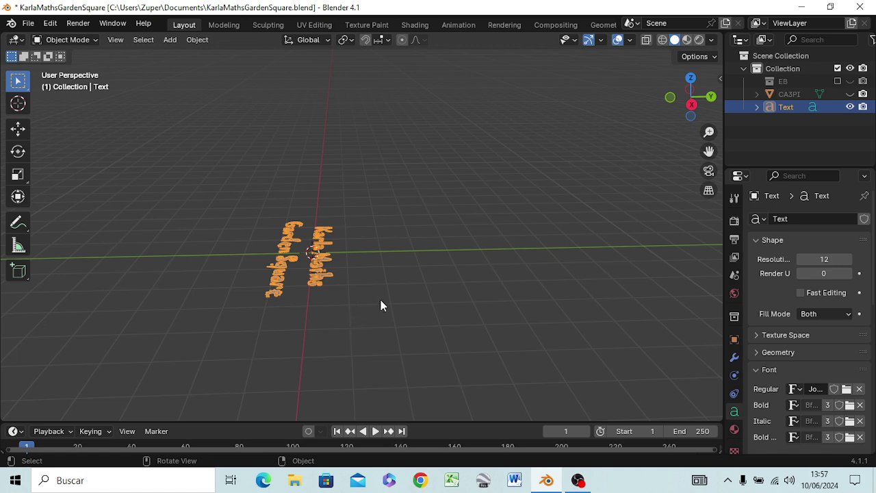
key(KP_1)
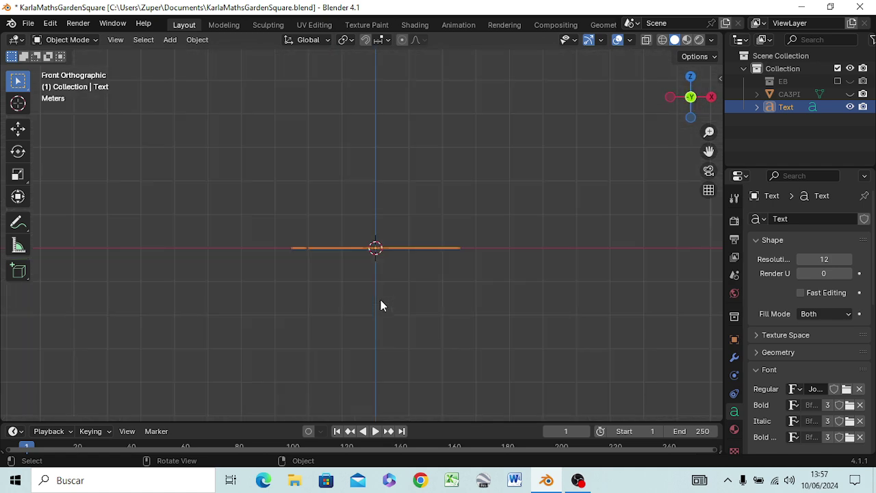
key(KP_3)
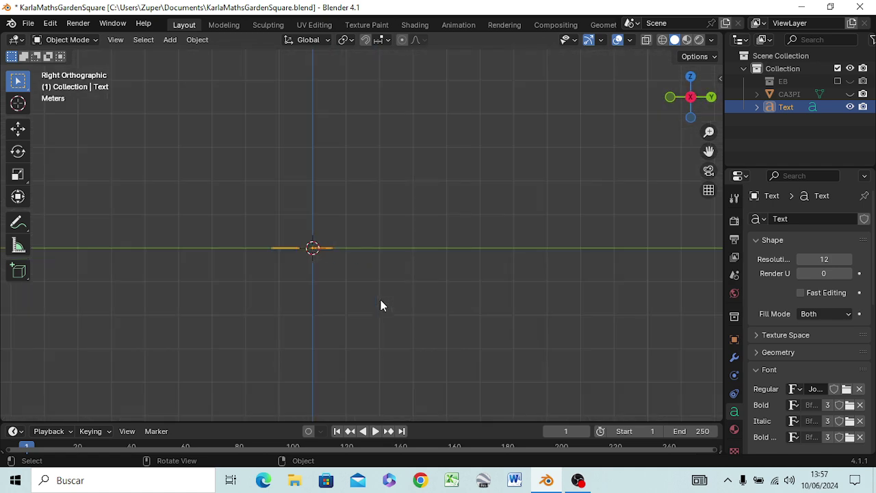
key(r)
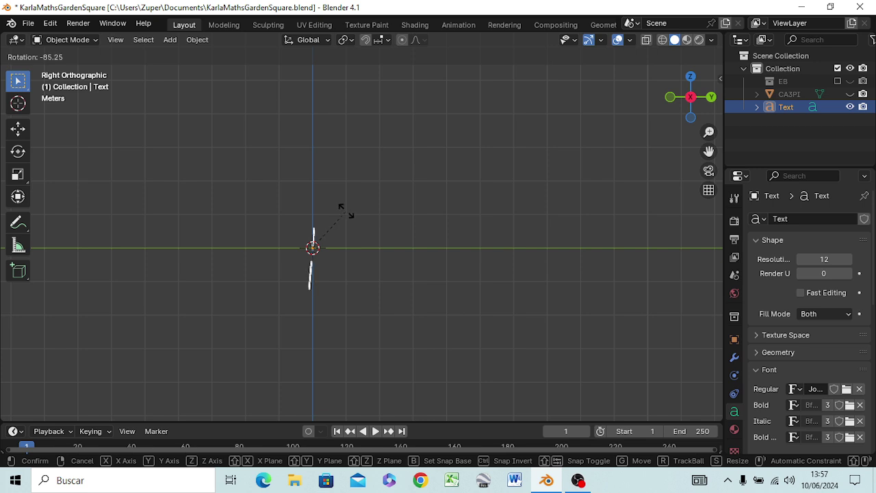
text(-90)
key(Return)
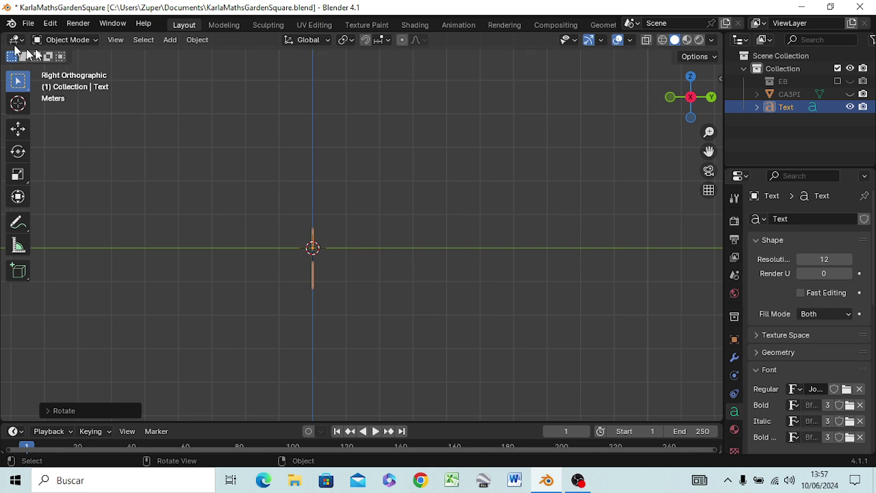
middle_drag(351, 308, 495, 296)
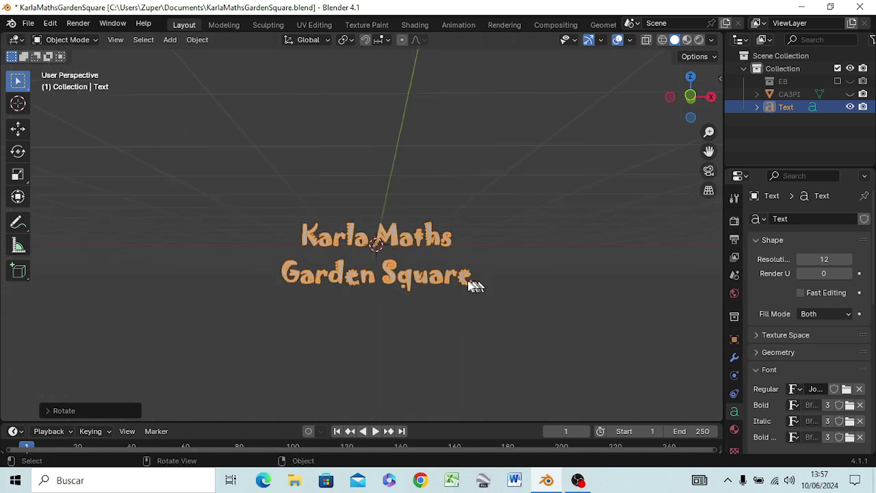
mouse_move(483, 295)
middle_down()
mouse_move(459, 317)
mouse_move(362, 313)
mouse_move(333, 329)
middle_up()
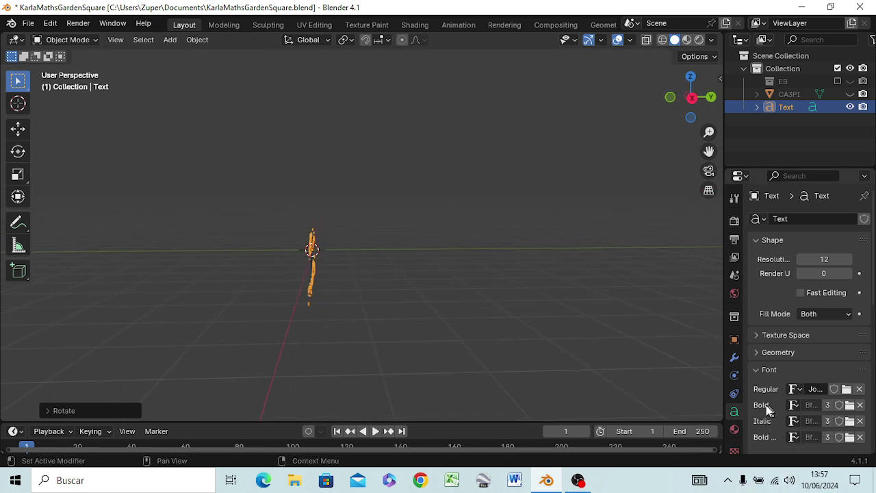
Set the text's bevel depth to 0.1 m in its Geometry settings
click(756, 352)
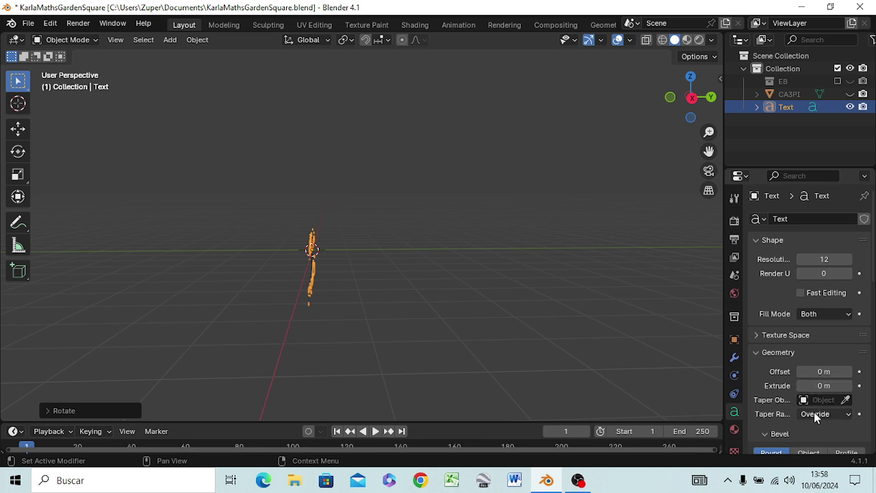
scroll(803, 411, down, 1)
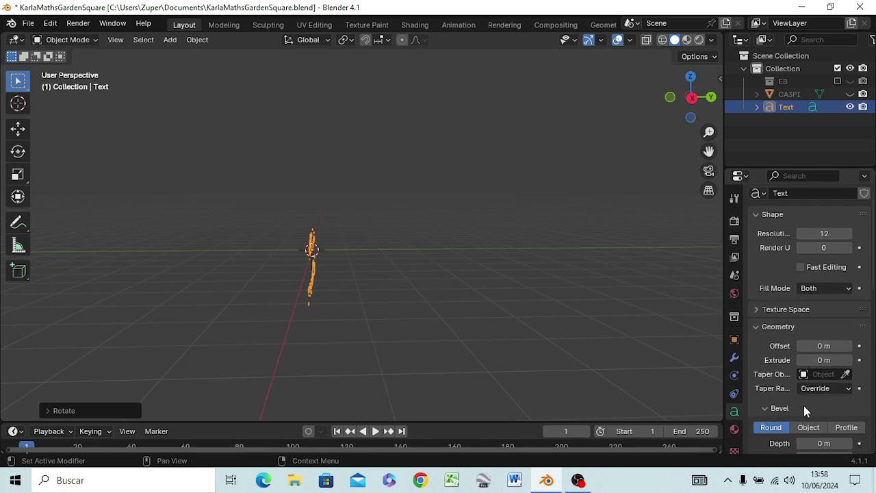
scroll(800, 414, down, 1)
scroll(801, 419, down, 1)
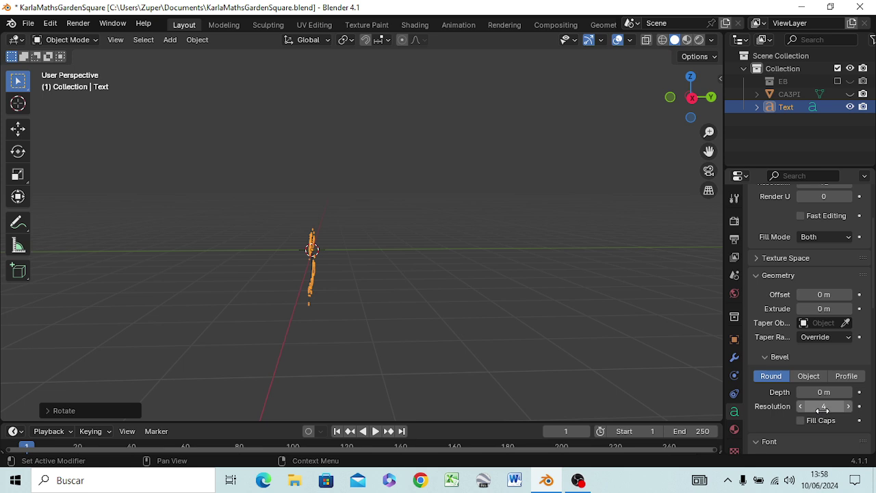
click(822, 391)
text(.1)
key(Return)
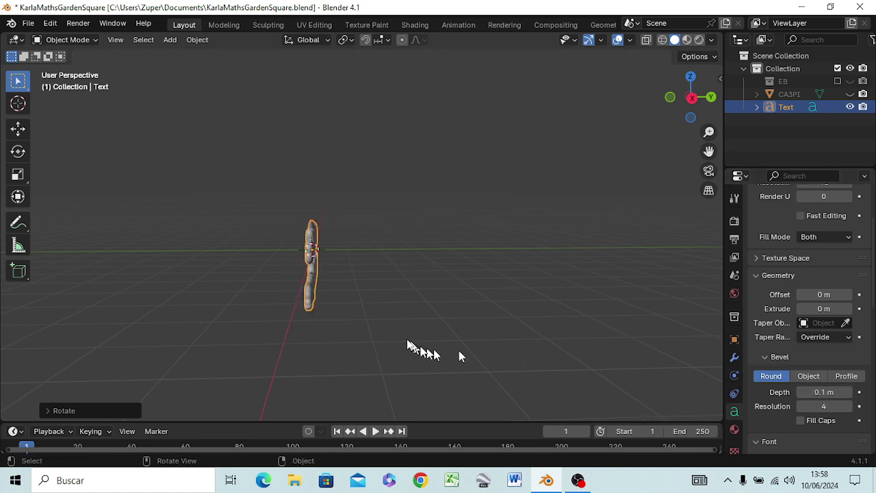
mouse_move(420, 352)
middle_down()
mouse_move(489, 335)
mouse_move(518, 307)
mouse_move(491, 324)
mouse_move(498, 316)
middle_up()
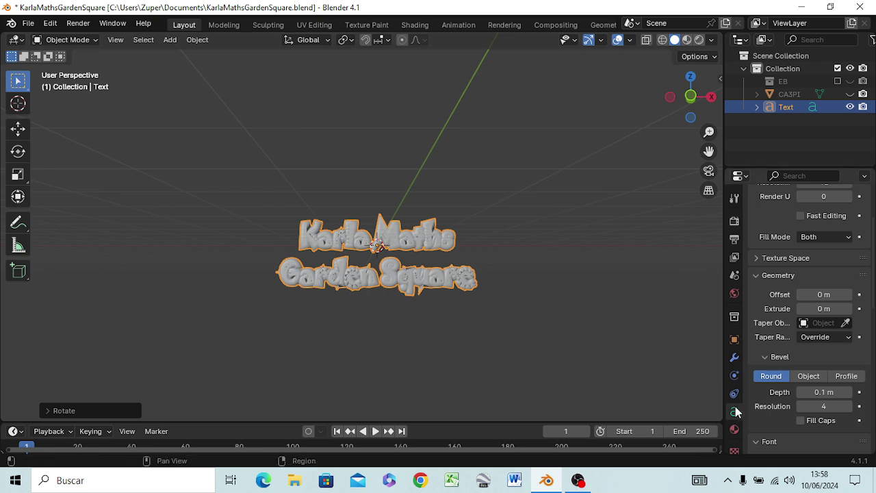
Reduce the bevel depth to 0.01 m and begin adjusting the extrusion depth
click(815, 392)
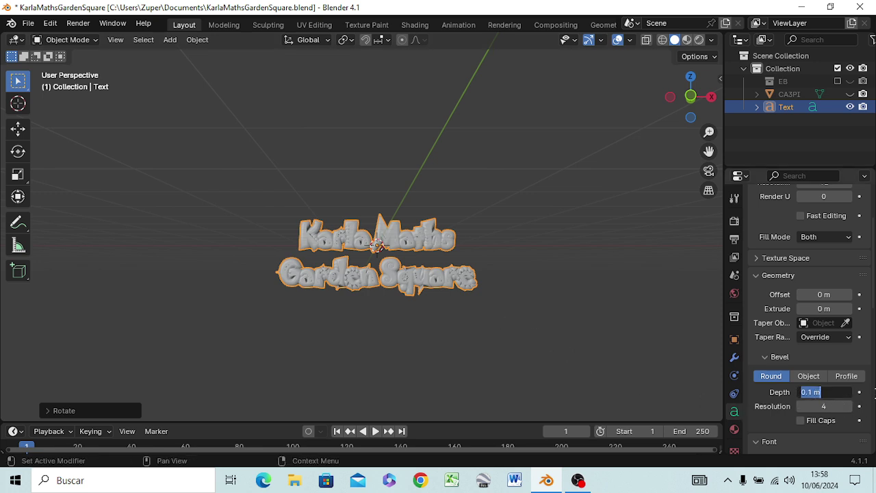
text(.01)
key(Return)
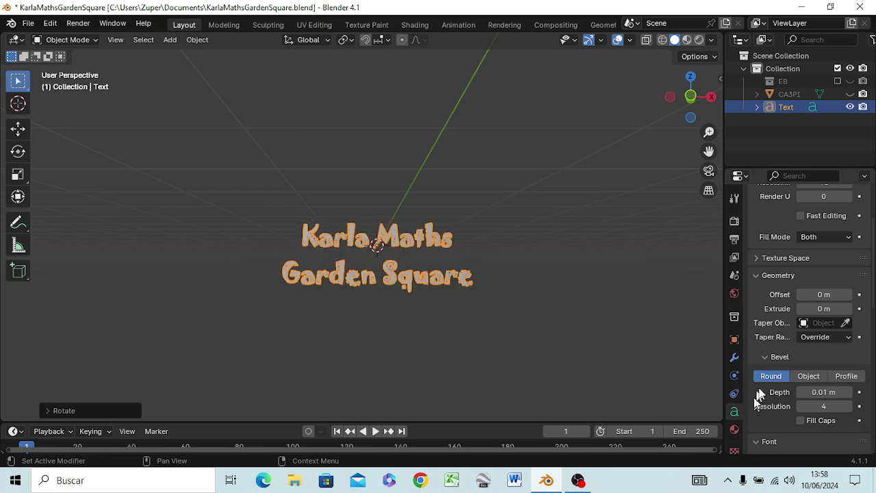
mouse_move(550, 327)
middle_down()
mouse_move(383, 343)
mouse_move(405, 332)
middle_up()
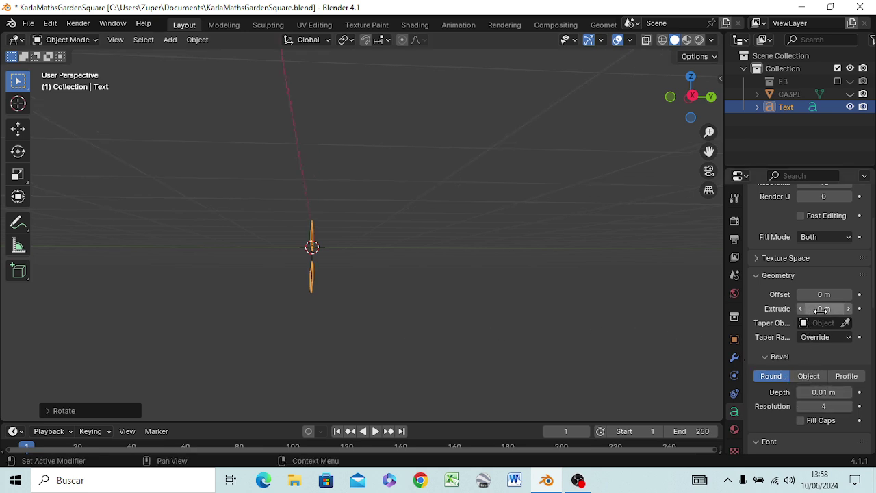
mouse_move(821, 309)
mouse_down()
mouse_move(848, 309)
mouse_move(822, 308)
mouse_up()
text(.1)
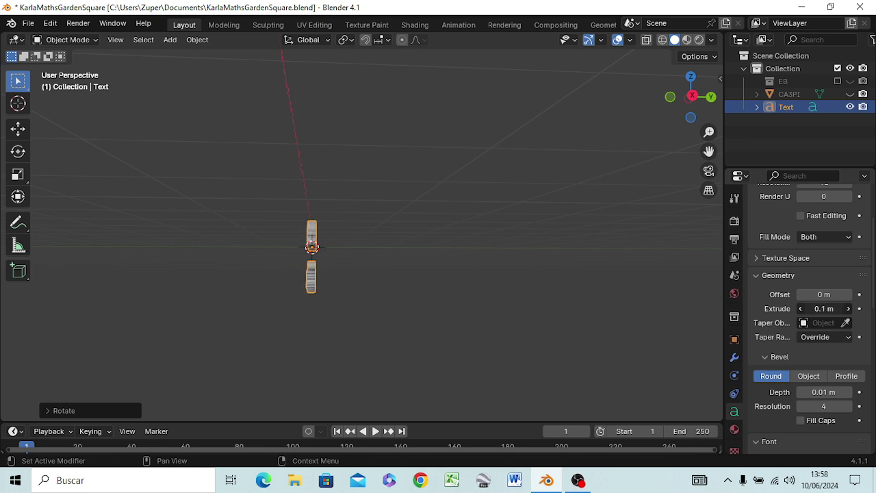
Reselect the text, unhide the CA3PI building, and view the scene from the front
click(463, 335)
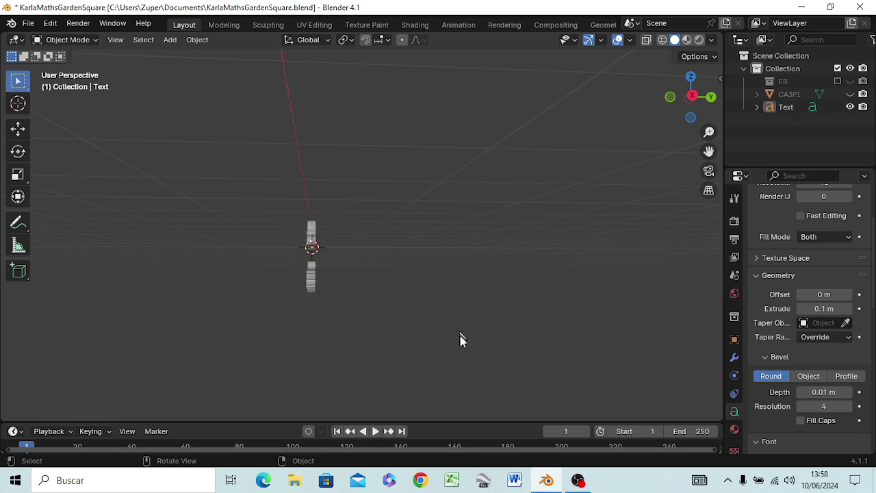
mouse_move(342, 331)
middle_down()
mouse_move(465, 351)
mouse_move(470, 319)
middle_up()
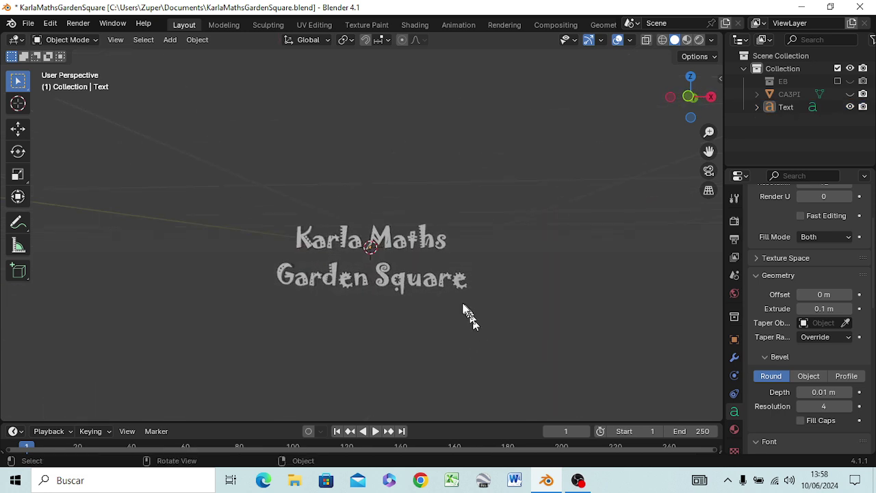
click(446, 281)
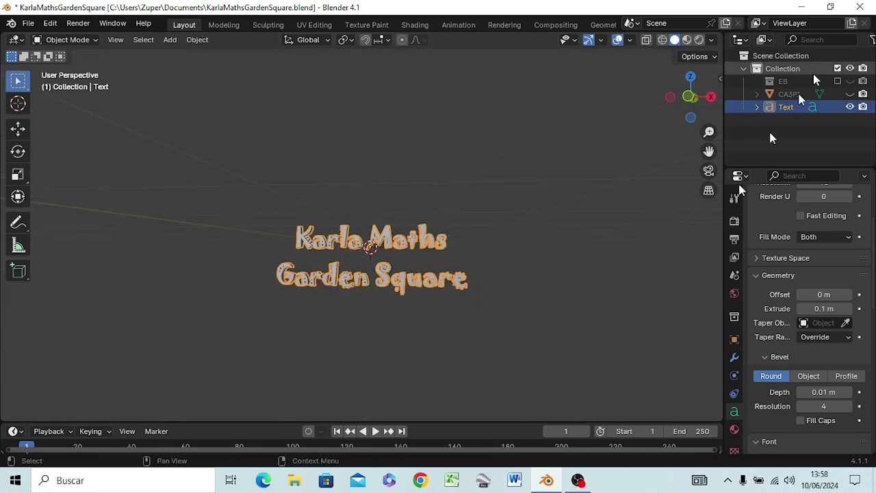
click(850, 94)
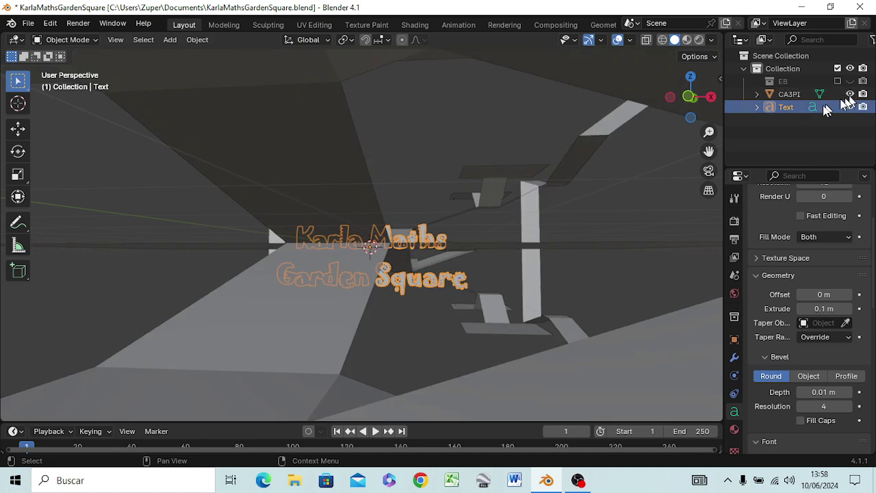
scroll(533, 233, down, 5)
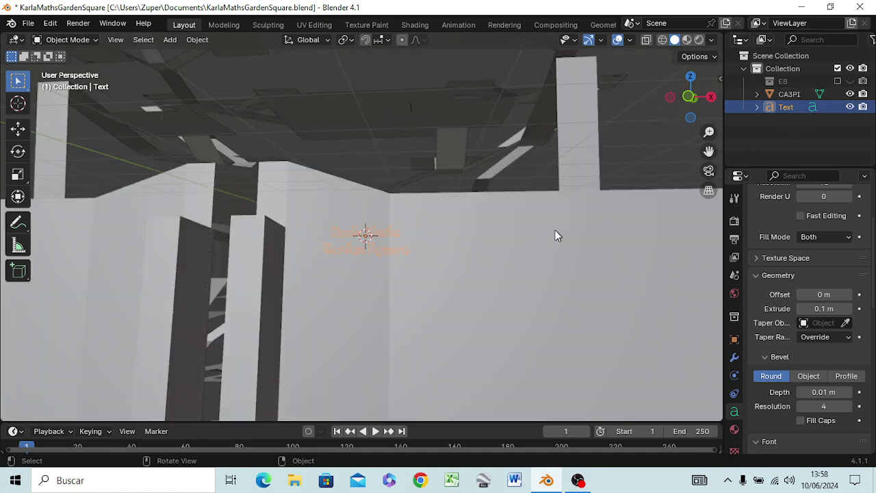
key(KP_1)
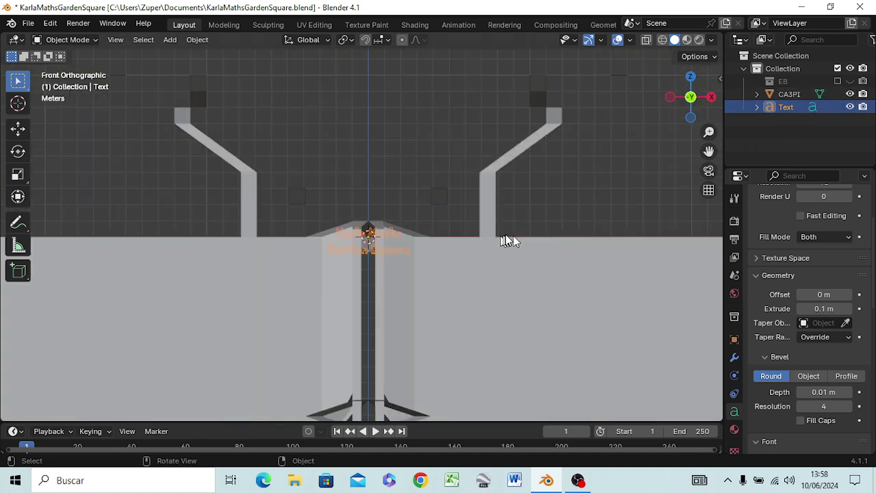
scroll(500, 249, down, 3)
scroll(484, 266, down, 1)
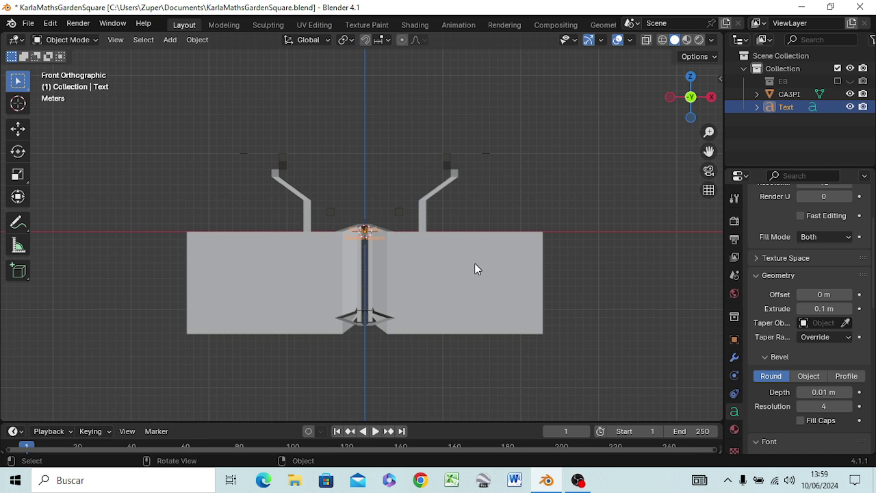
Move the text right along X, raise it along local Y, and scale it up about 1.36×
key(g)
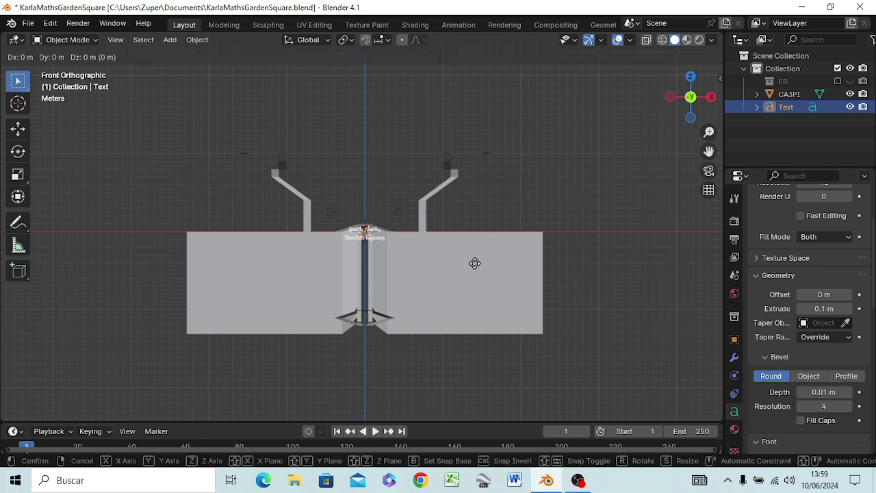
key(x)
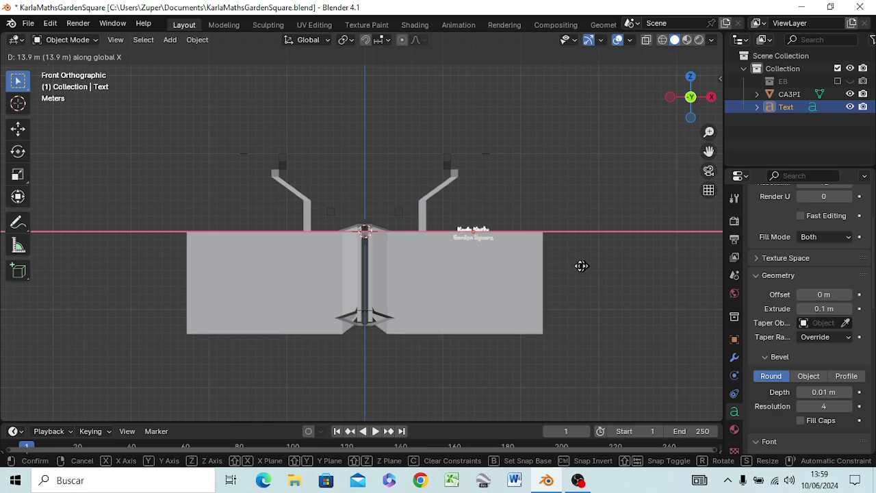
click(574, 266)
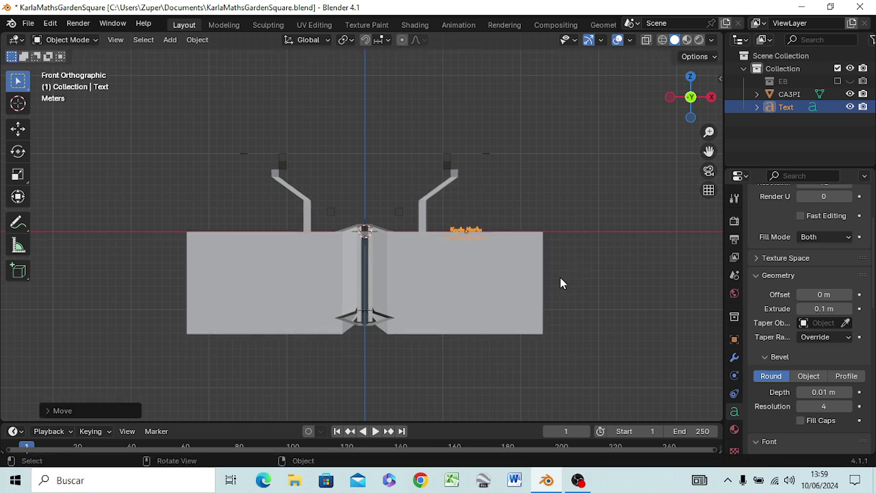
key(g)
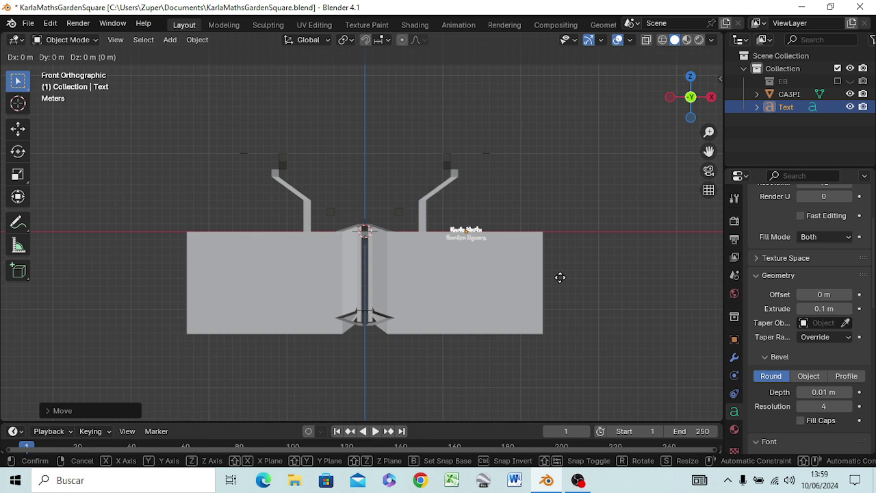
key(y)
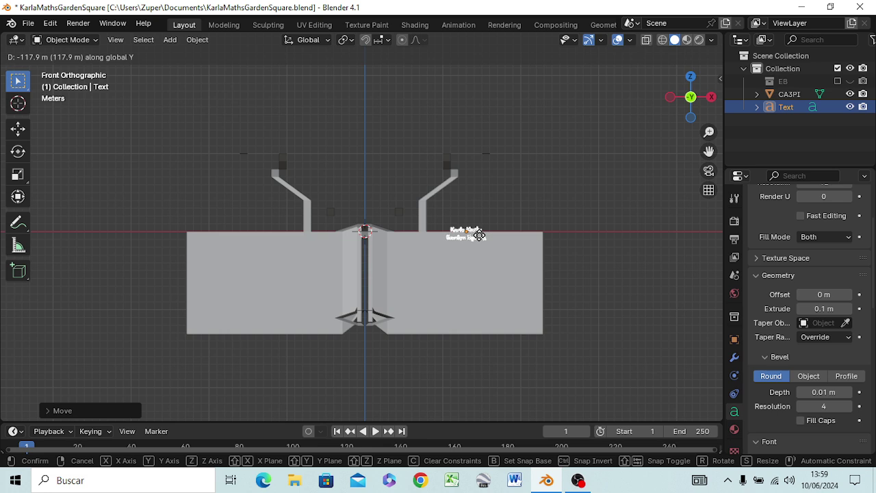
key(y)
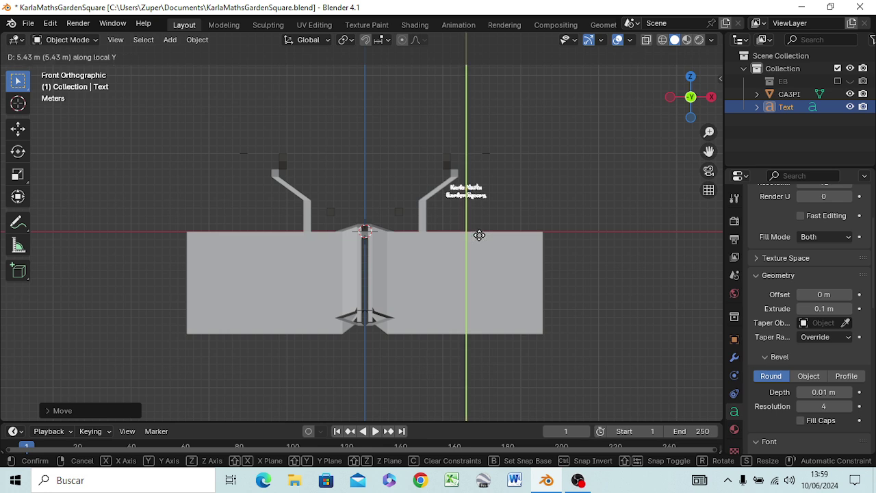
click(486, 303)
key(s)
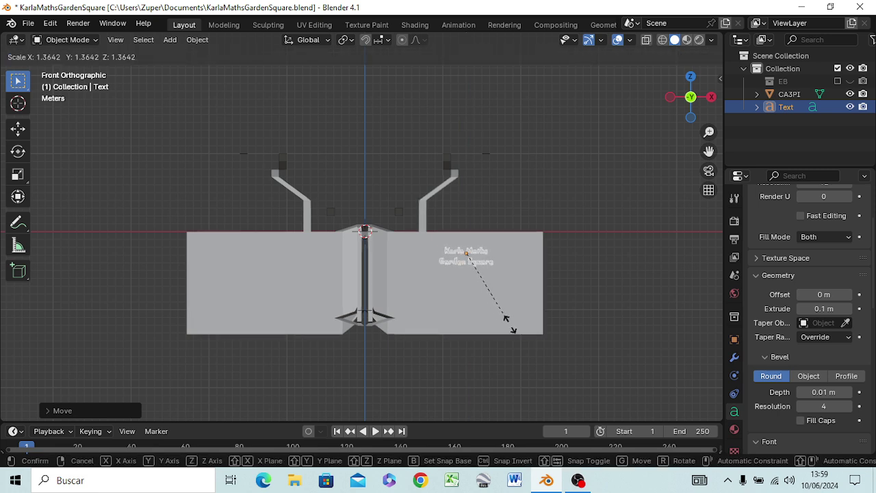
click(587, 403)
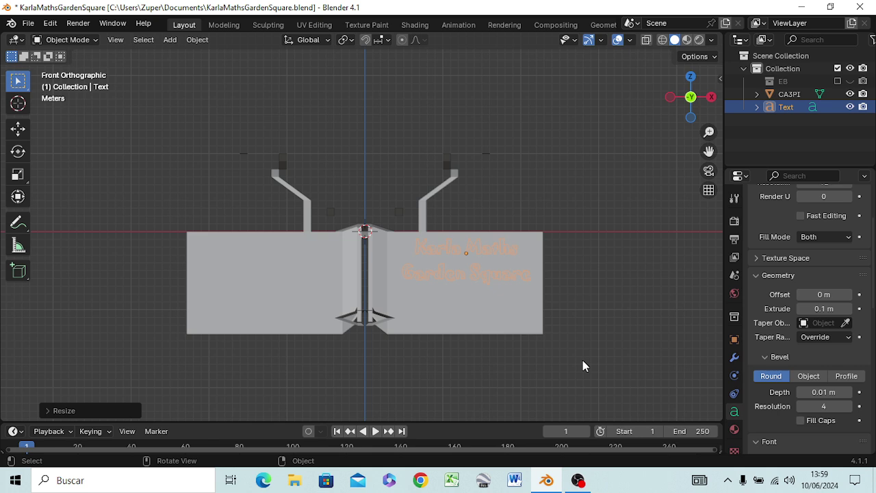
key(KP_3)
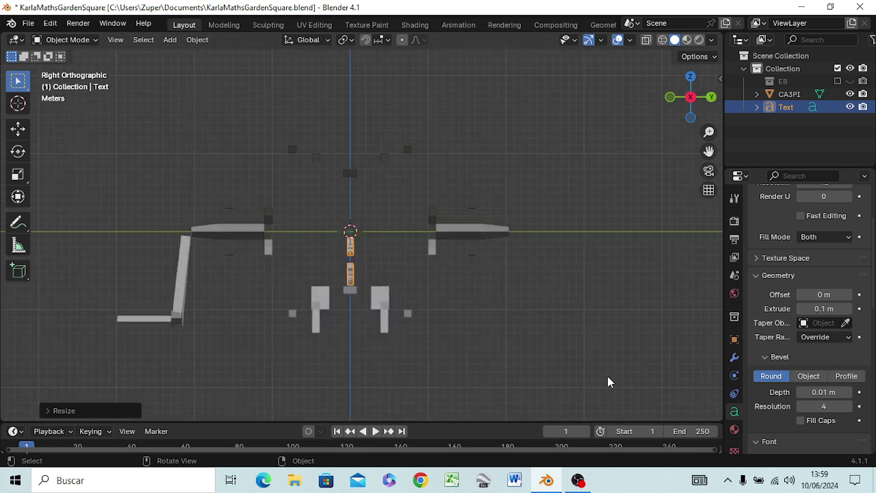
Move the text along global Y to line it up with the wall, then try raising it along Z
key(g)
key(y)
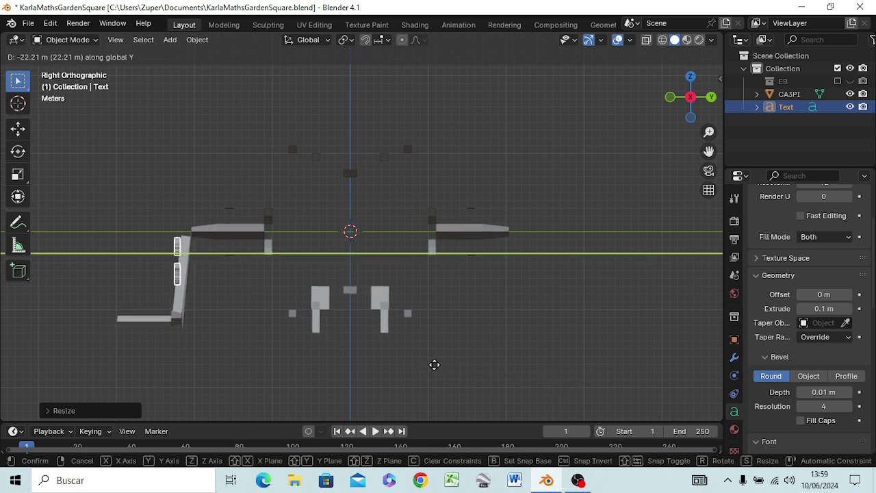
click(433, 370)
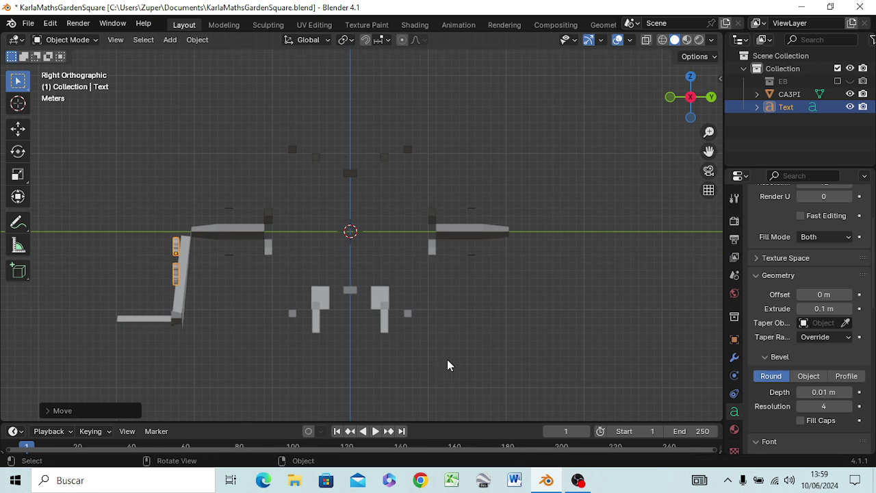
key(g)
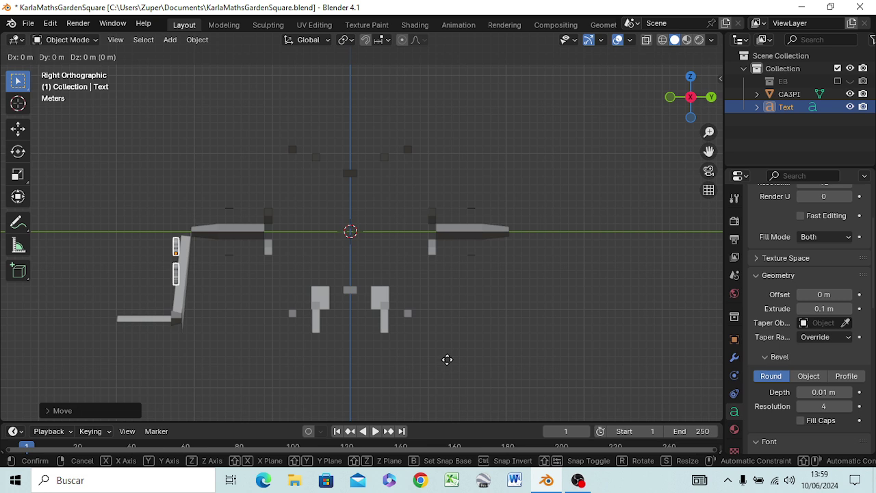
key(x)
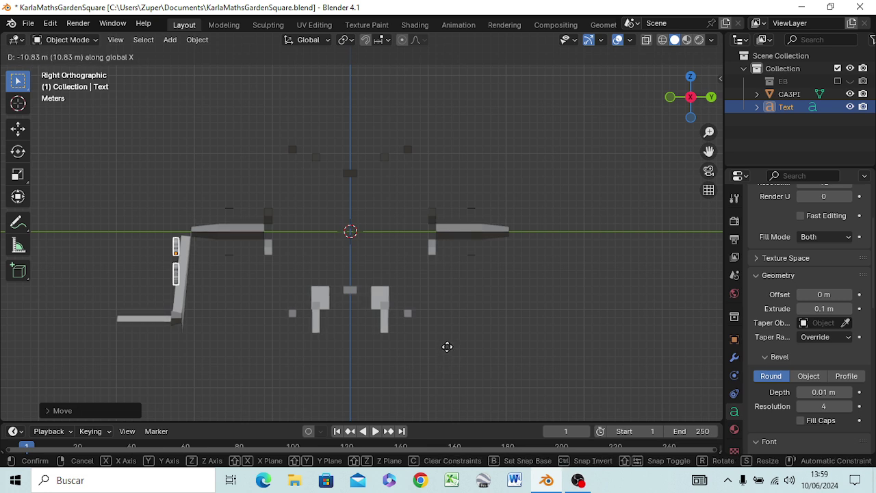
click(448, 349)
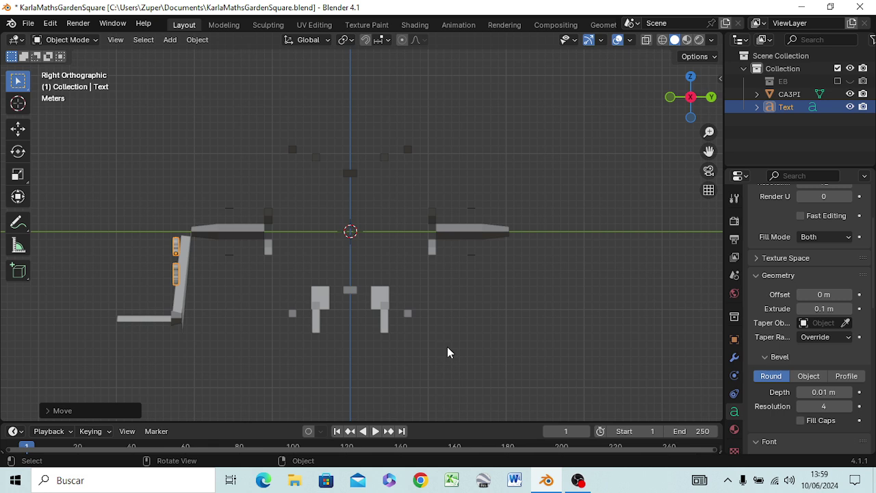
key(g)
key(z)
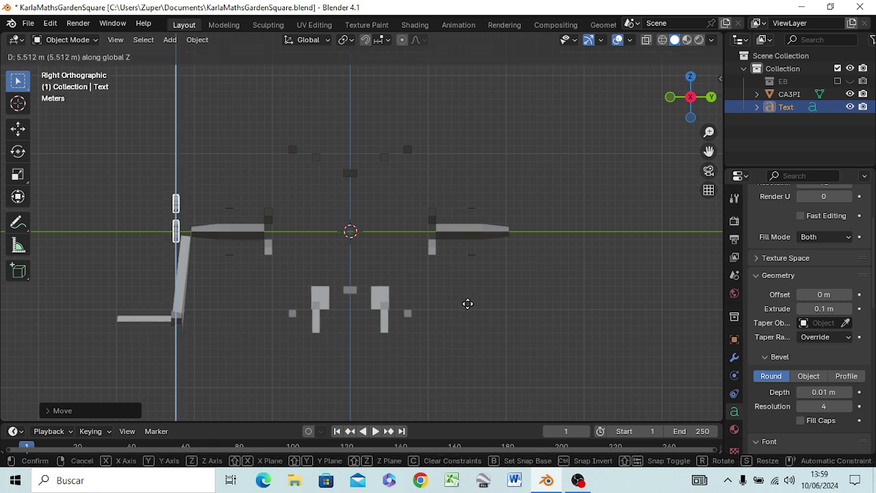
key(Escape)
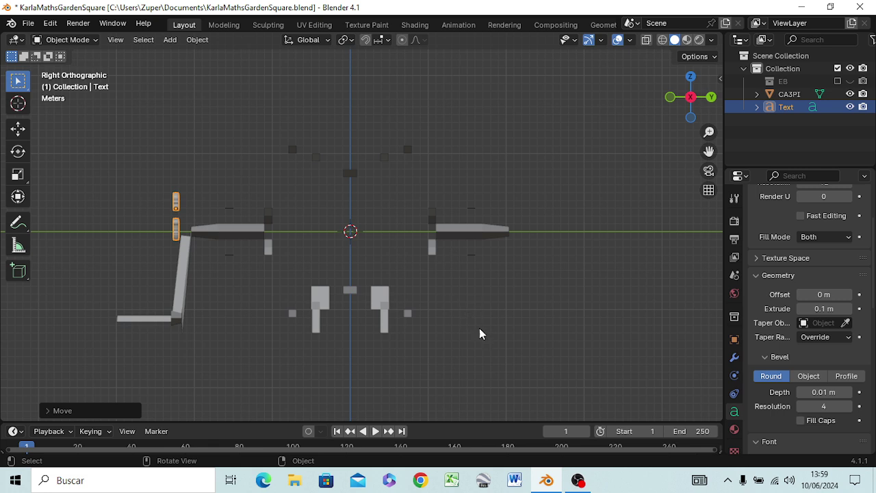
Nudge the text slightly along Y, then slide it along X from front view to centre it
key(g)
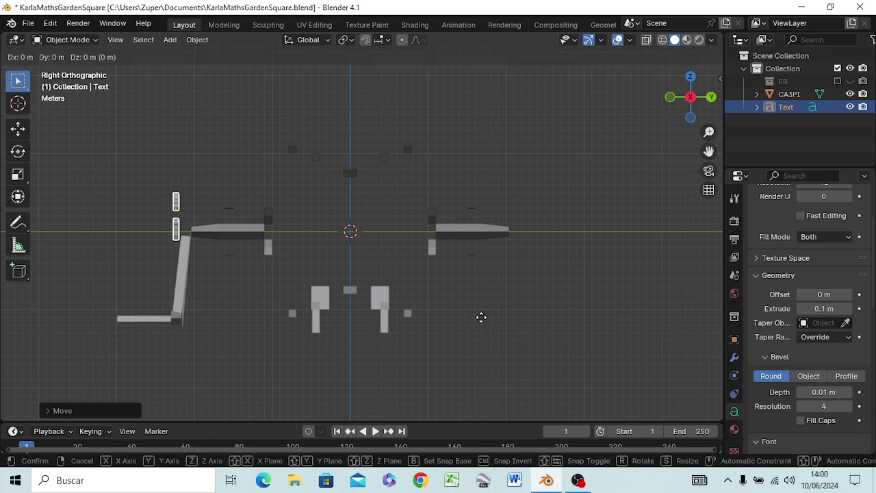
key(y)
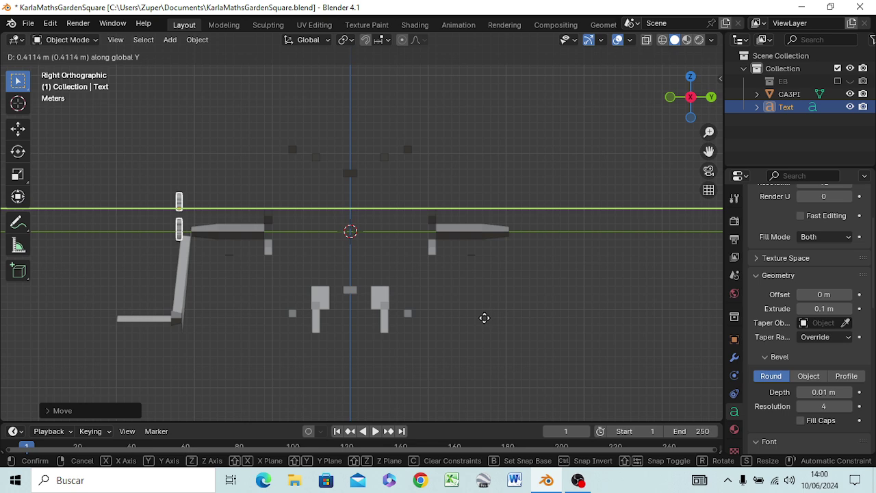
click(484, 318)
mouse_move(479, 349)
middle_down()
mouse_move(537, 365)
mouse_move(620, 352)
middle_up()
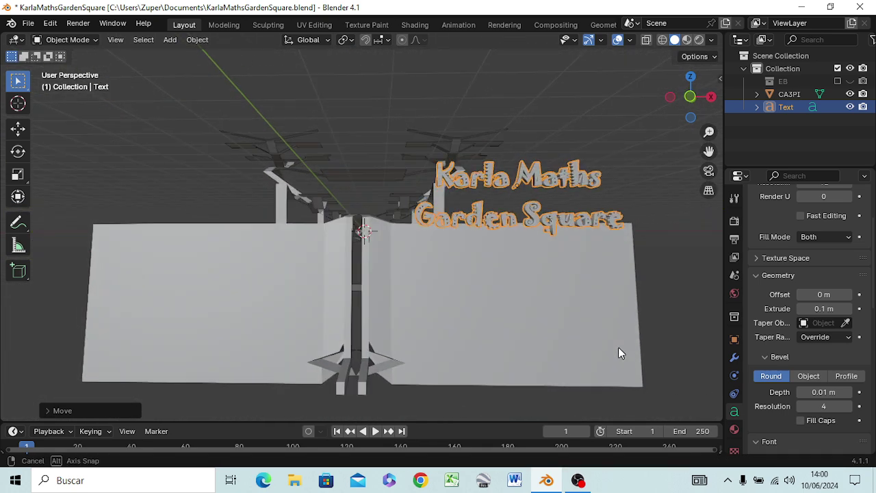
key(KP_1)
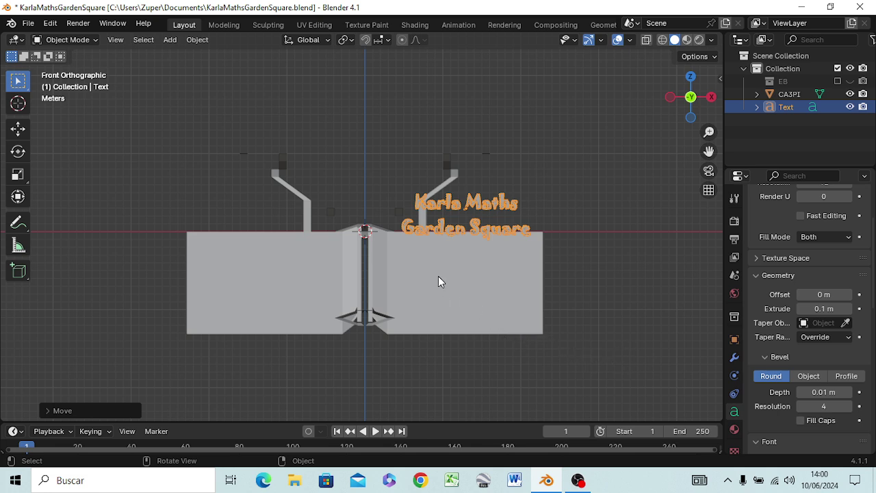
key(g)
key(x)
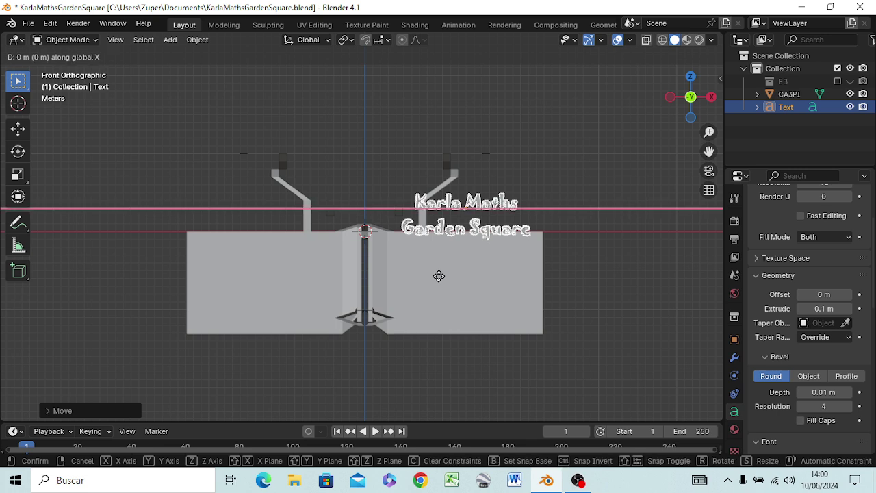
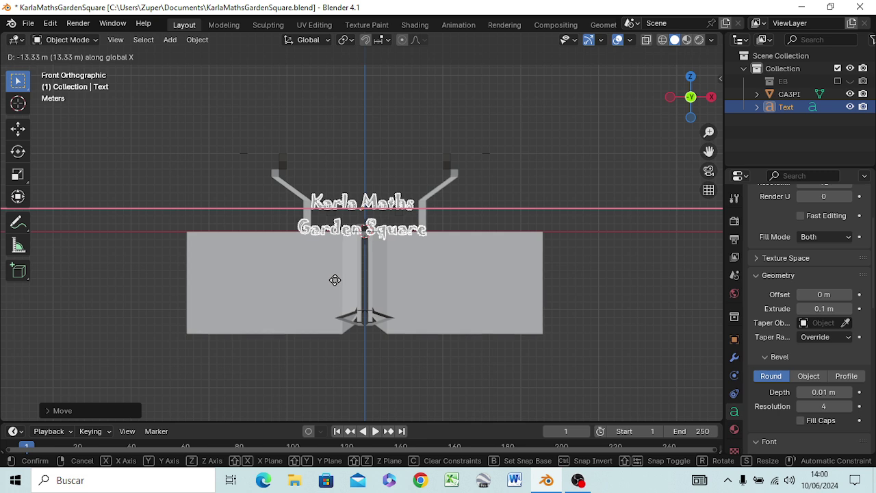
Lower the 'Karla Maths Garden Square' text along Z so it sits on the wall's face
click(342, 286)
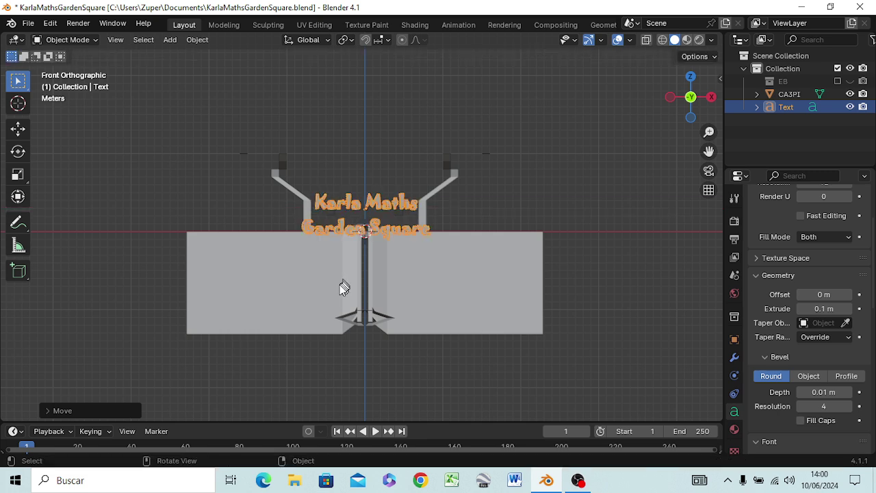
key(g)
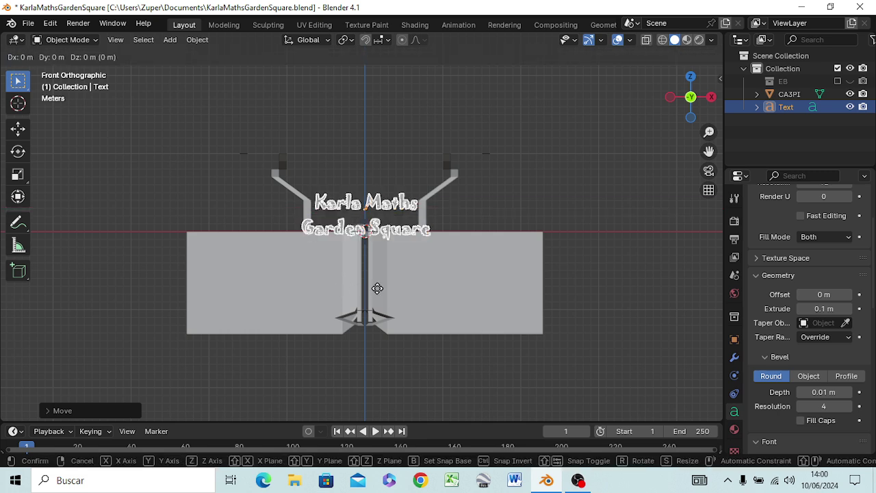
key(z)
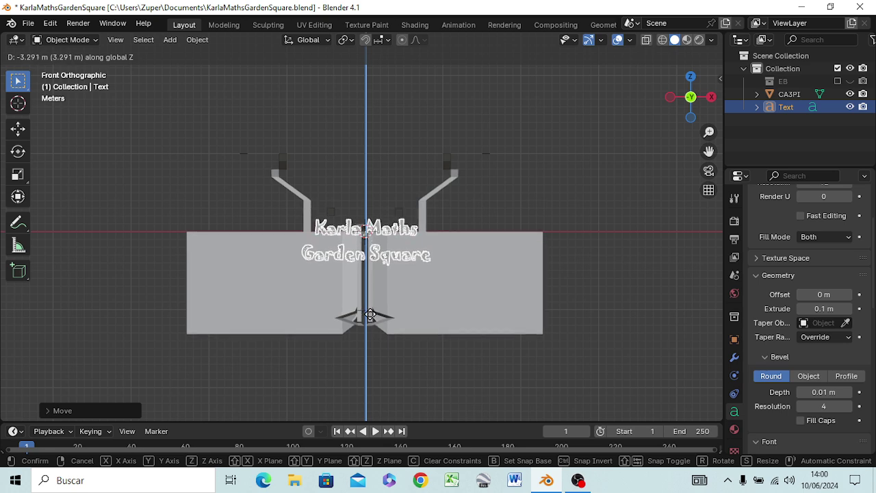
click(369, 315)
mouse_move(467, 330)
middle_down()
mouse_move(353, 328)
mouse_move(374, 324)
middle_up()
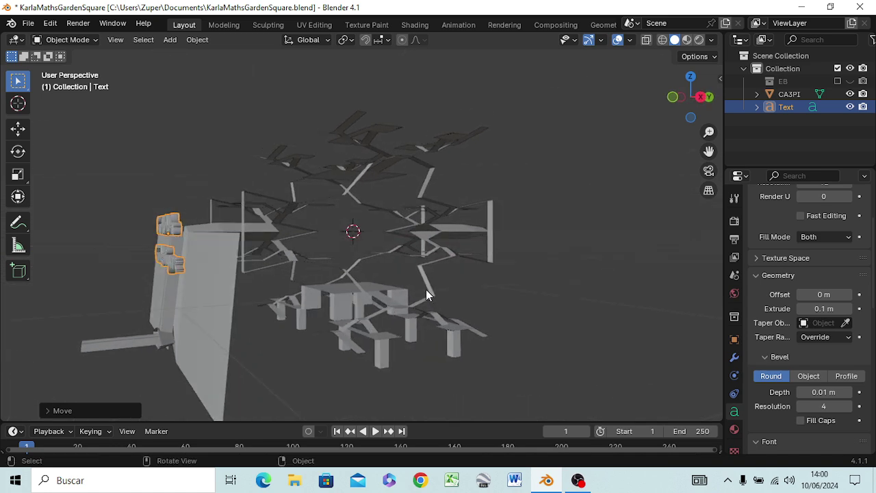
From the Right view, rotate the title text to match the wall's slope
key(KP_3)
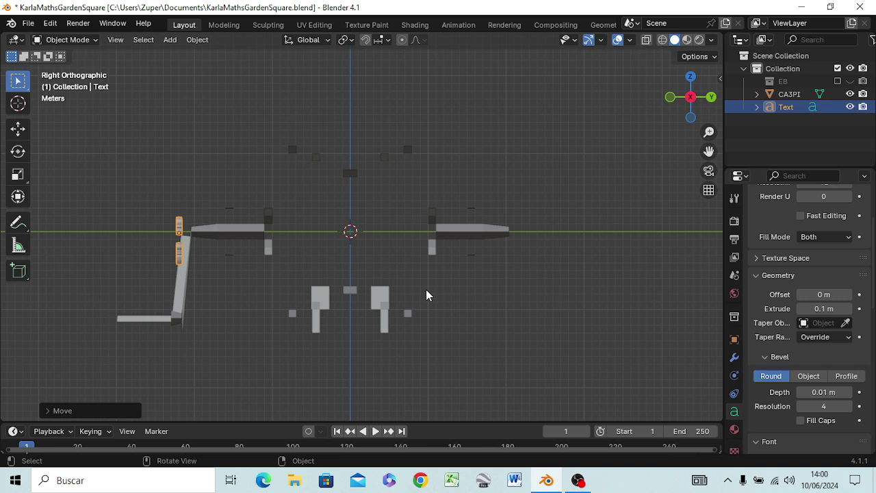
key(r)
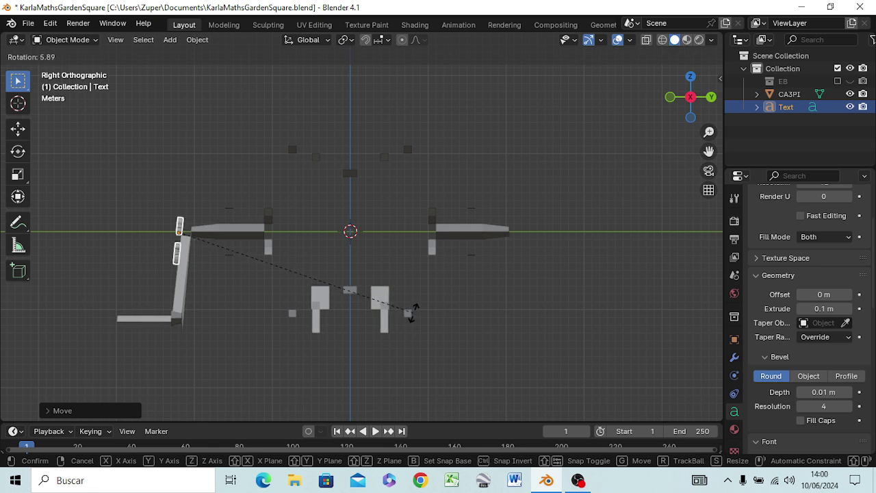
click(412, 312)
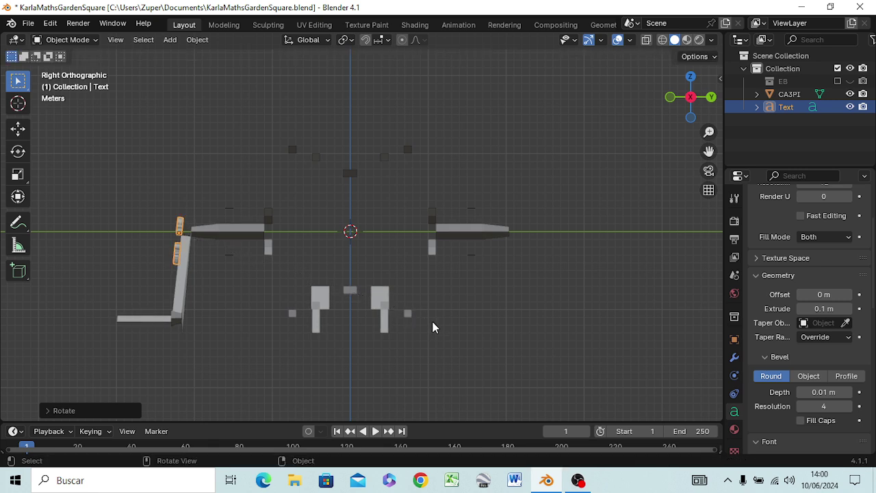
Move the tilted text along X, Z and Y until it sits flush against the wall face
key(g)
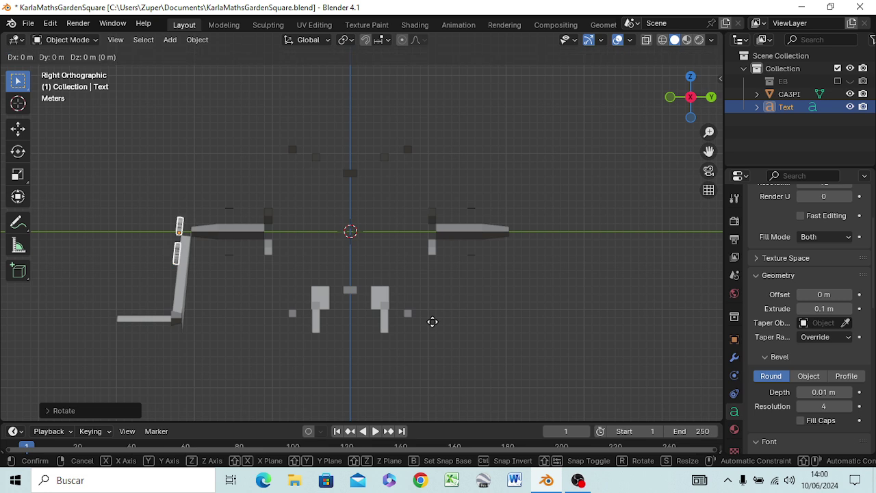
key(x)
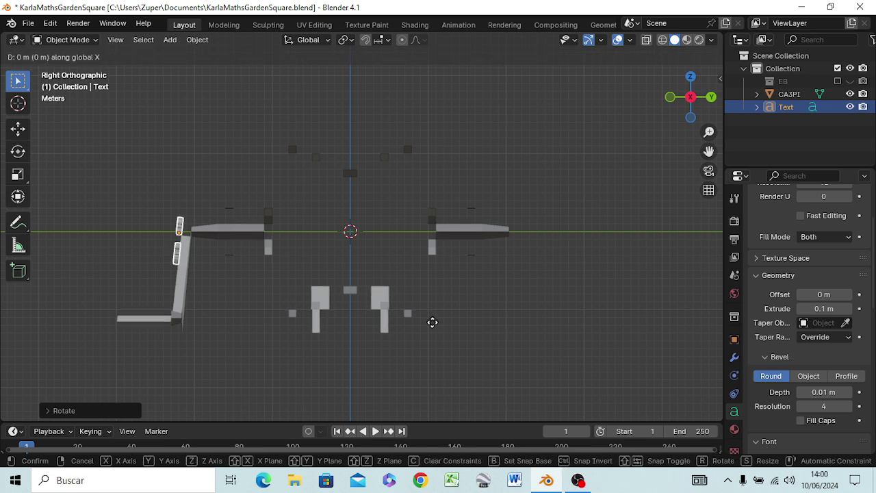
click(431, 342)
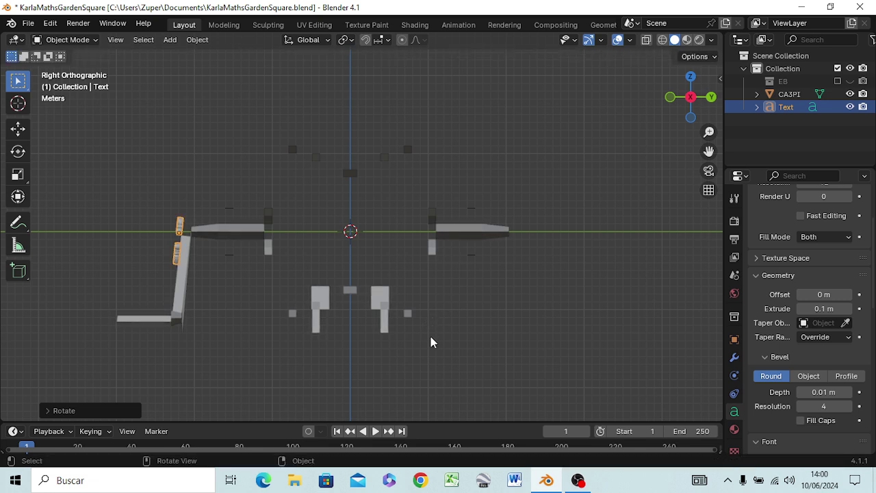
key(g)
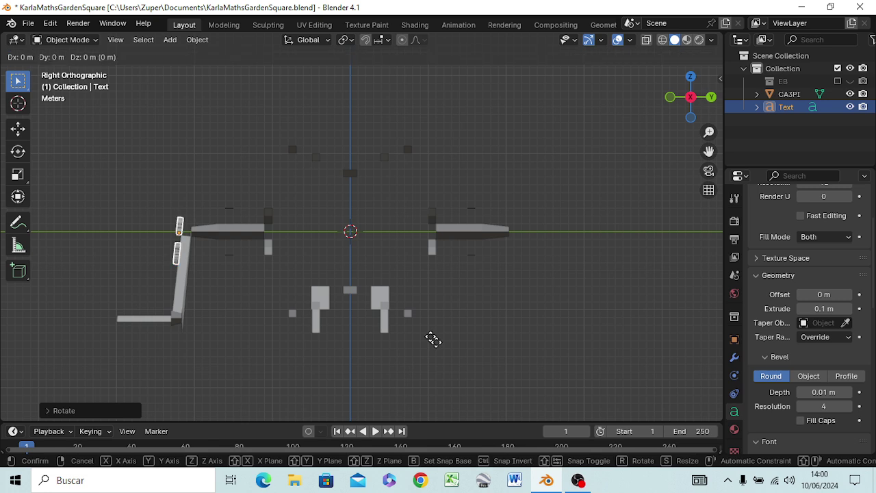
key(z)
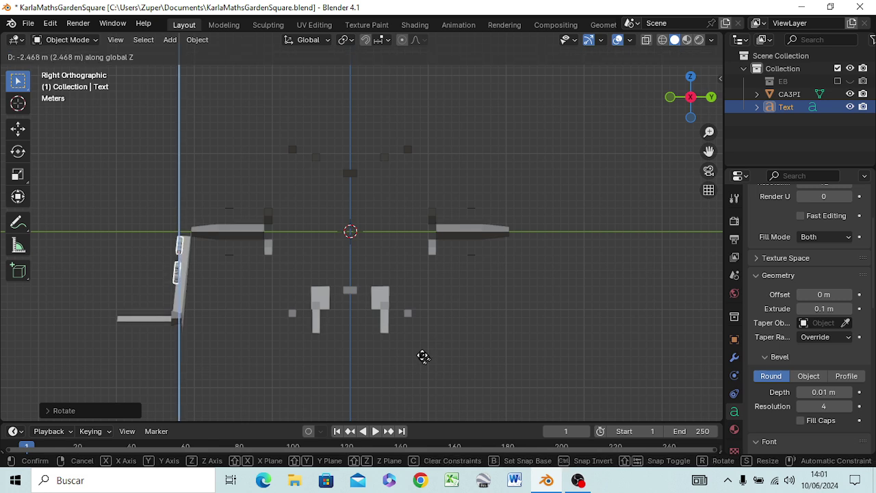
click(421, 352)
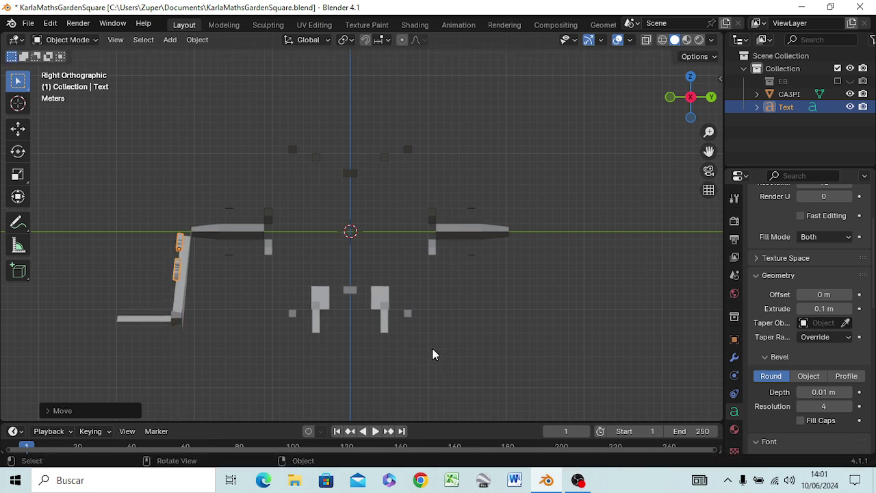
key(g)
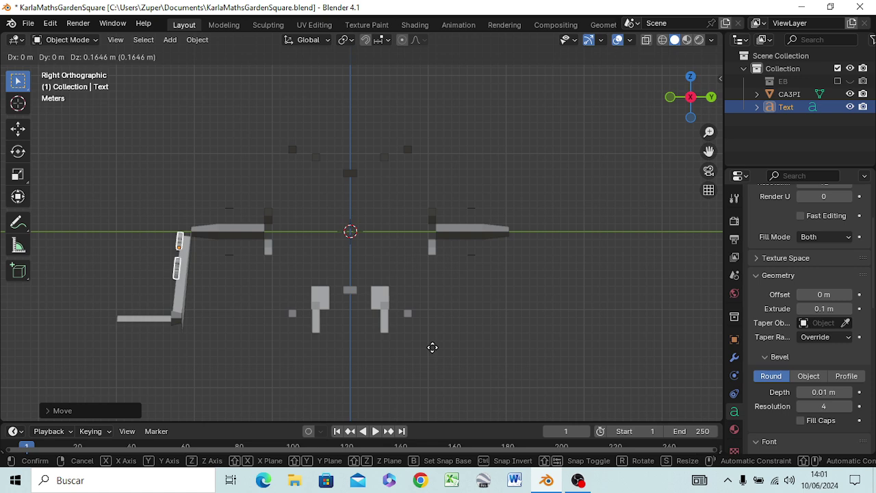
key(y)
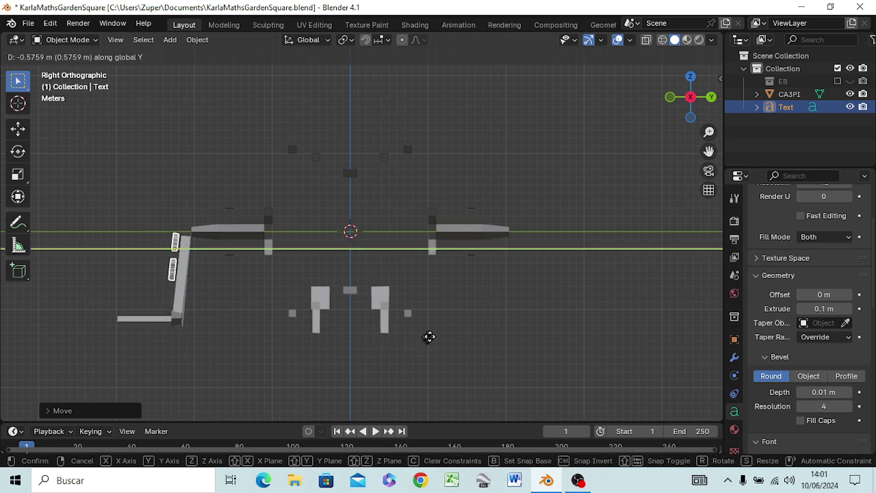
click(430, 336)
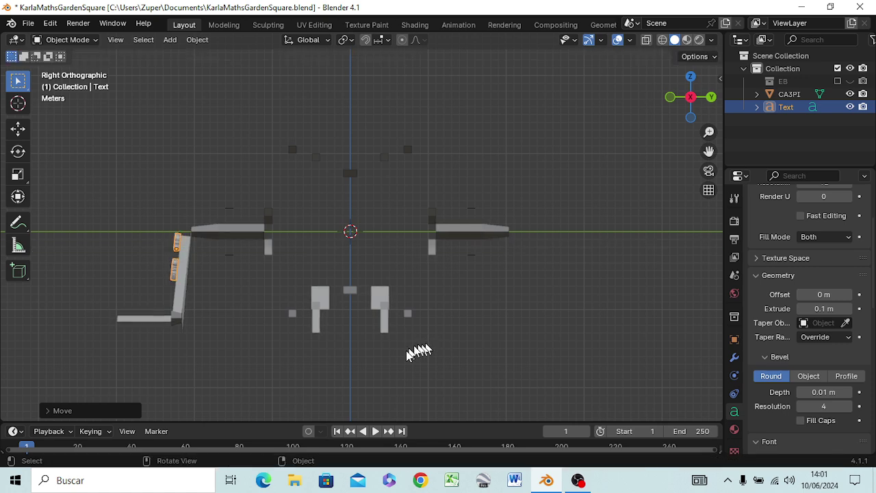
mouse_move(312, 358)
middle_down()
mouse_move(439, 353)
mouse_move(438, 340)
middle_up()
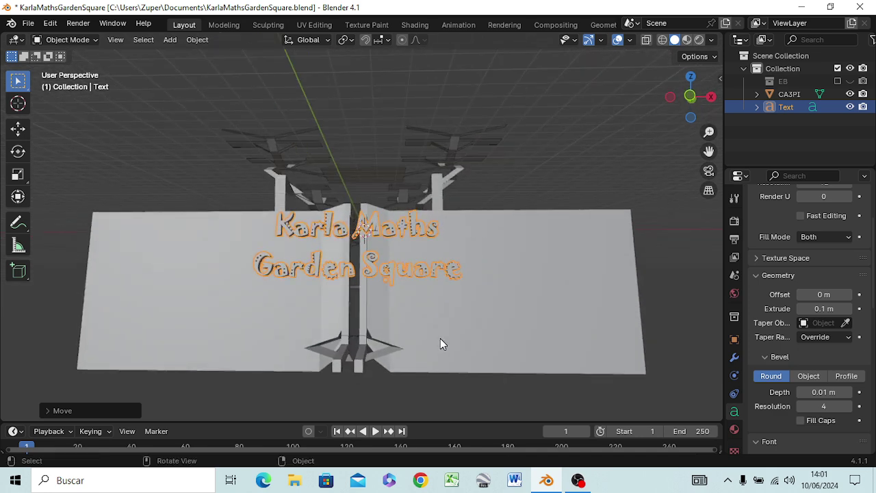
click(581, 185)
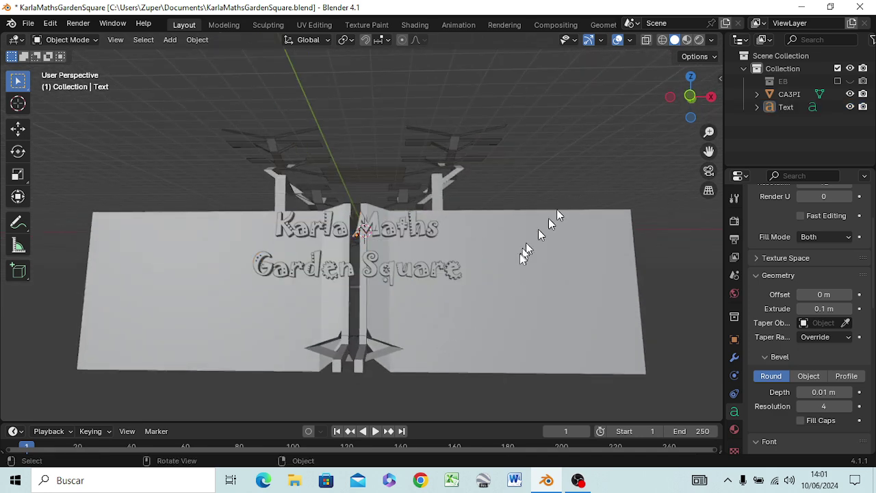
mouse_move(509, 286)
middle_down()
mouse_move(520, 305)
mouse_move(280, 308)
mouse_move(354, 334)
mouse_move(497, 290)
mouse_move(520, 294)
mouse_move(513, 319)
middle_up()
mouse_move(523, 315)
middle_down()
mouse_move(518, 285)
mouse_move(518, 295)
middle_up()
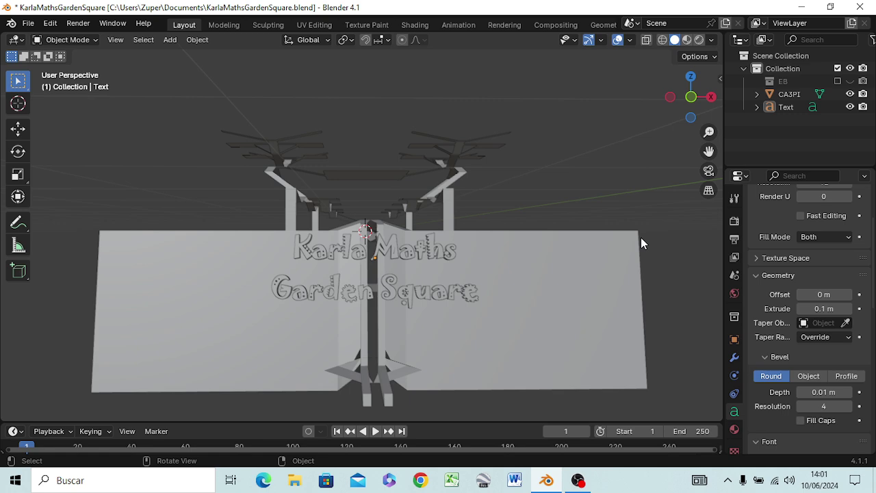
click(554, 258)
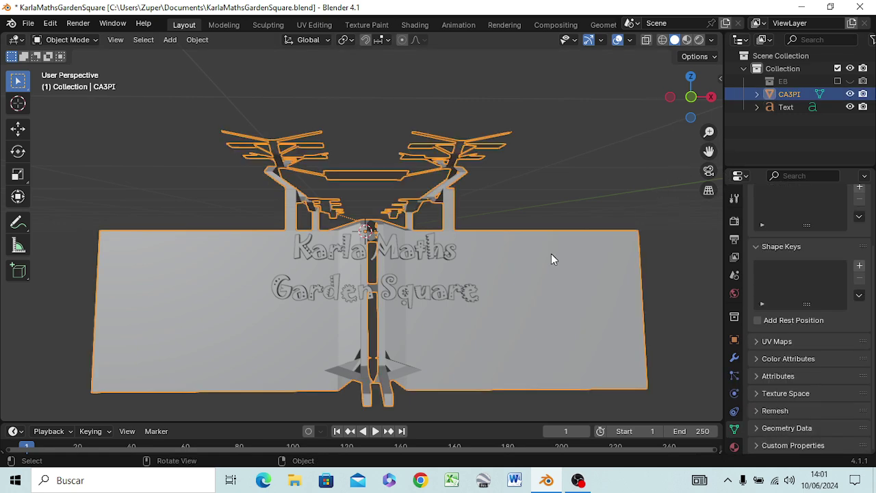
shift+click(425, 260)
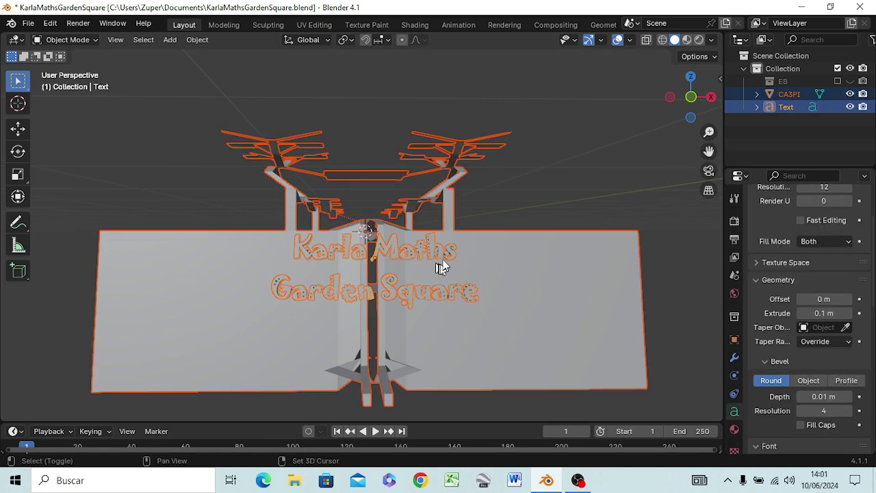
right_click(442, 261)
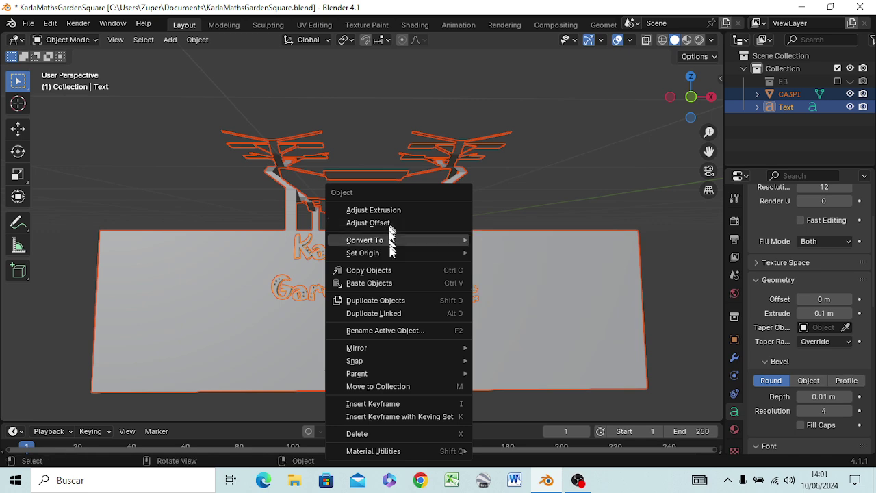
click(548, 207)
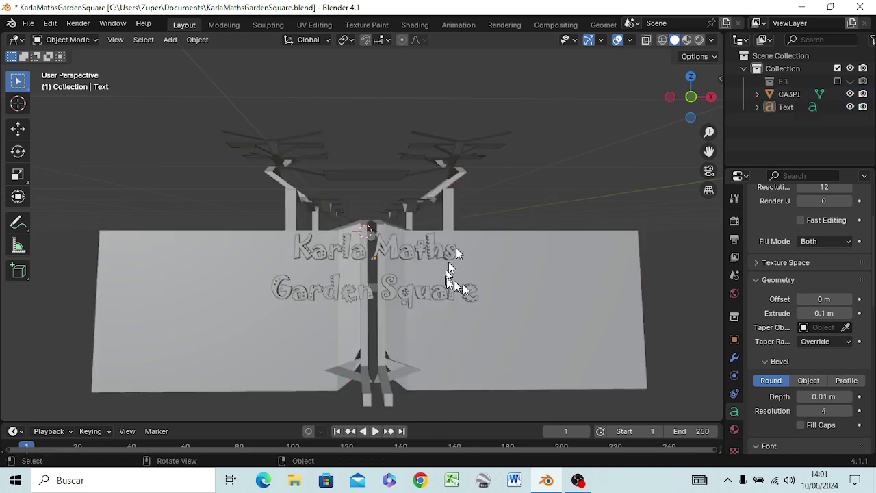
mouse_move(448, 267)
middle_down()
mouse_move(395, 346)
mouse_move(502, 297)
middle_up()
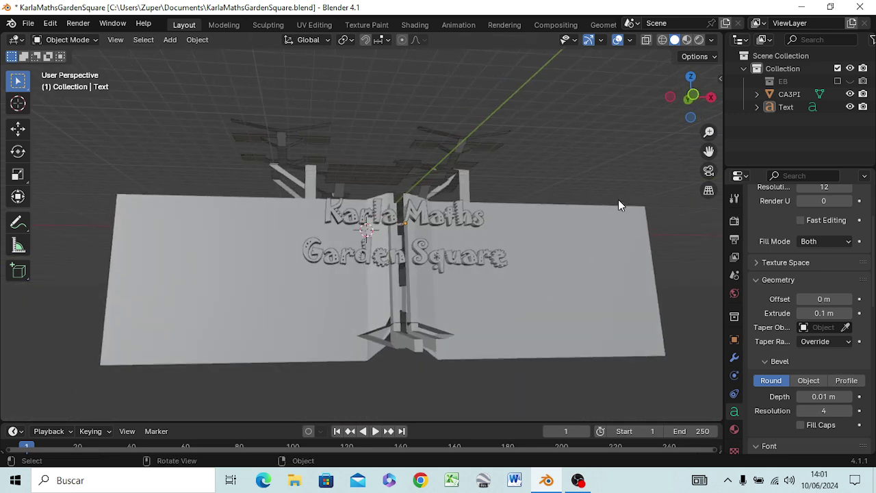
key(KP_1)
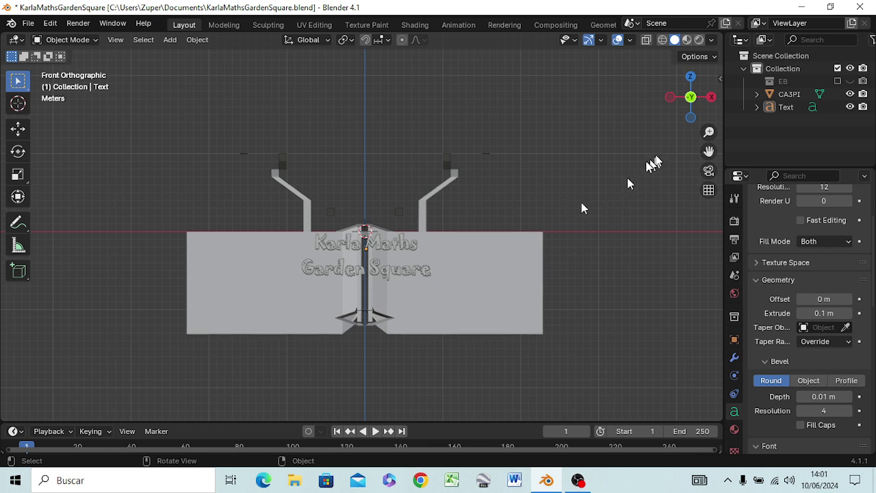
In CA3PI's Edit Mode, select the wall's top vertices and scale them to about 0.36, forming a trapezoid
click(784, 94)
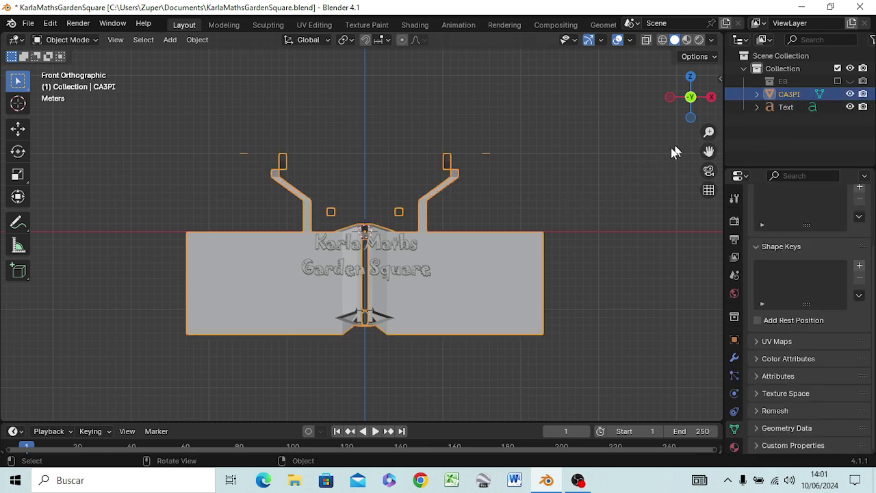
key(Tab)
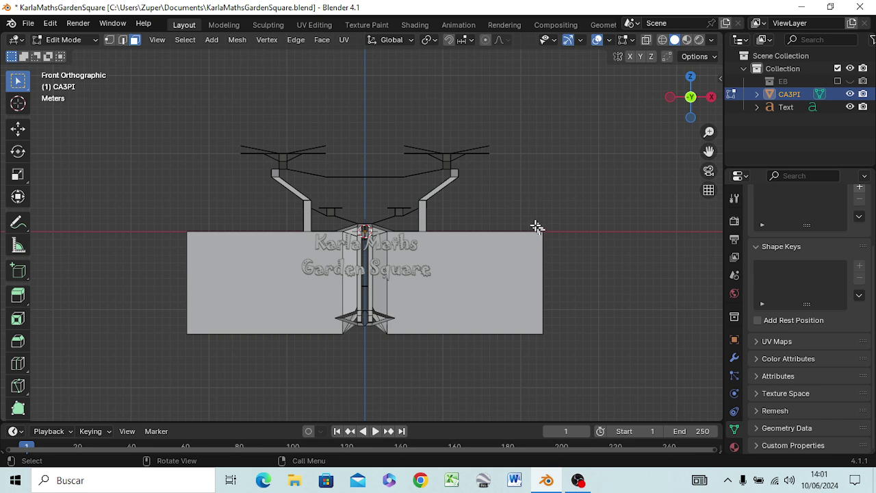
key(1)
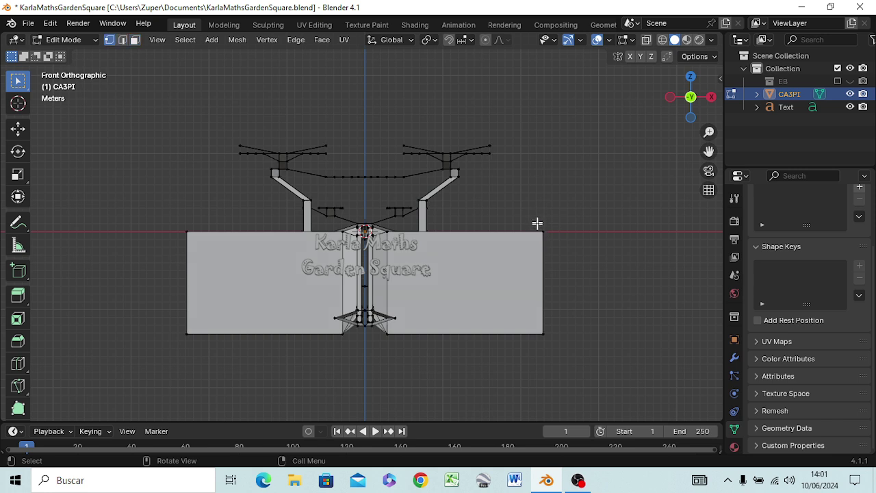
drag(554, 221, 431, 338)
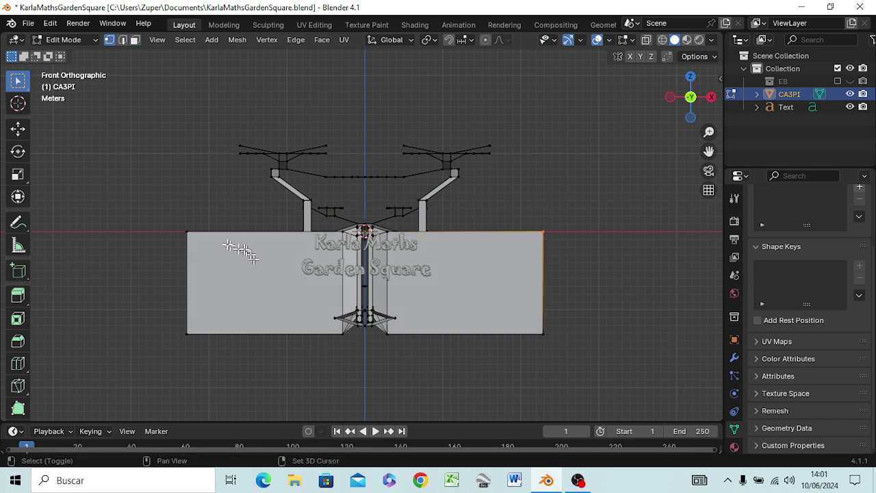
shift+click(186, 232)
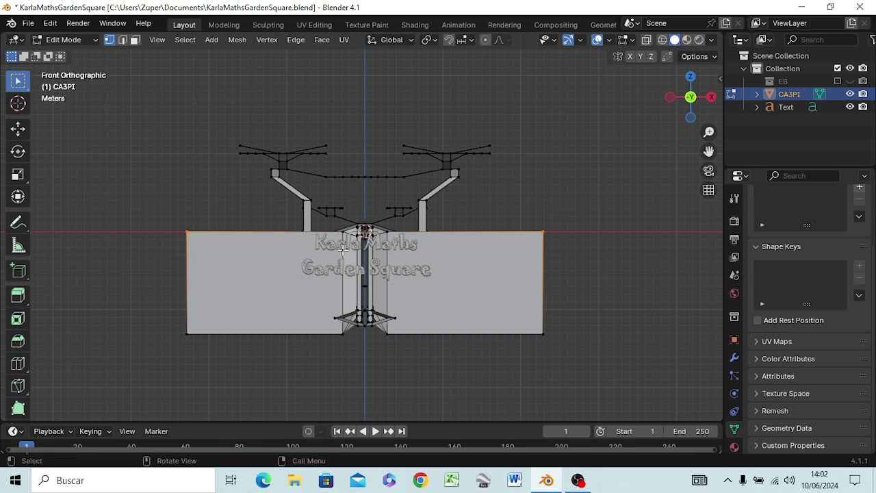
key(s)
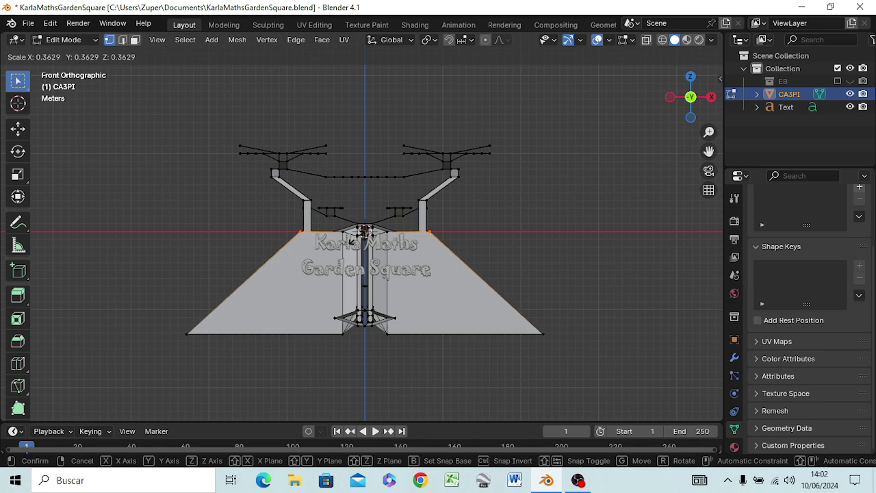
click(351, 241)
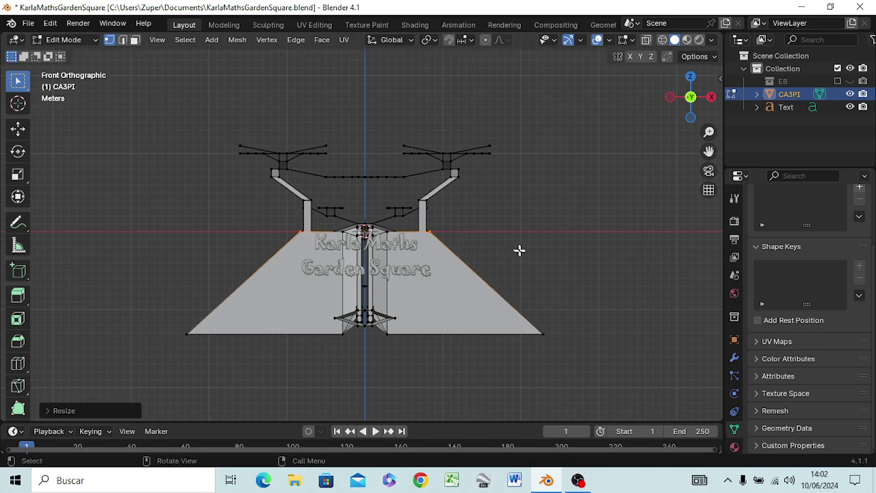
mouse_move(520, 248)
middle_down()
mouse_move(510, 274)
mouse_move(438, 217)
mouse_move(669, 227)
mouse_move(509, 256)
middle_up()
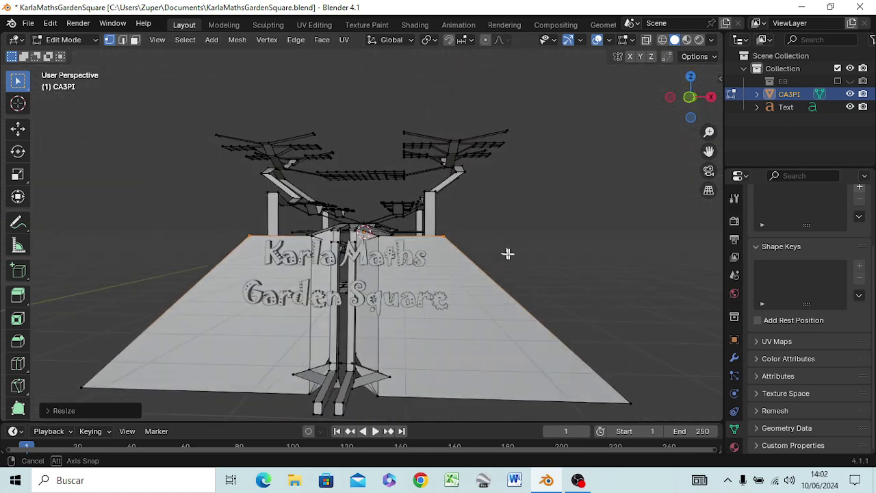
middle_drag(508, 256, 513, 253)
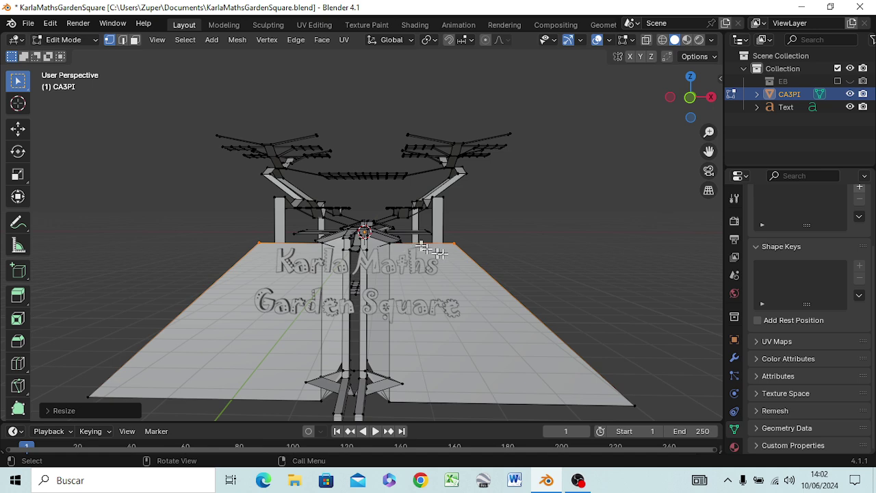
mouse_move(440, 252)
middle_down()
mouse_move(464, 244)
mouse_move(462, 253)
middle_up()
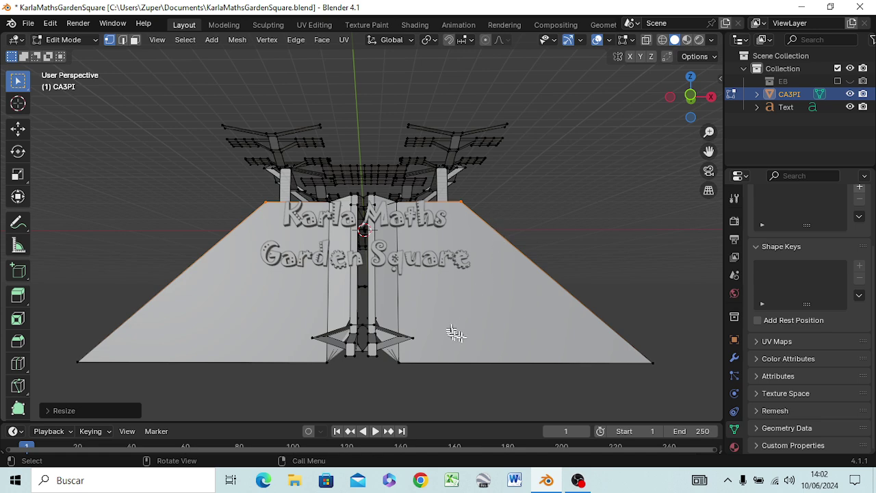
mouse_move(465, 337)
middle_down()
mouse_move(431, 313)
mouse_move(426, 321)
mouse_move(445, 312)
mouse_move(413, 260)
middle_up()
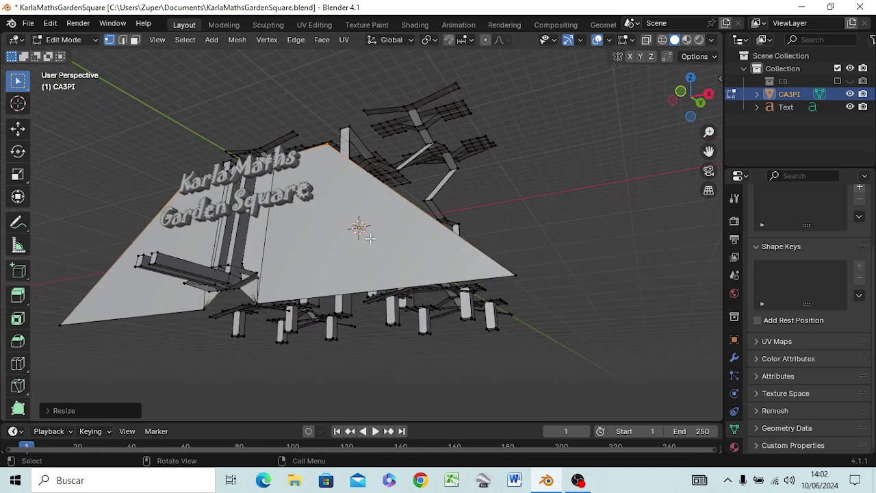
Try insetting the large triangular wall face alone, then undo that inset
key(3)
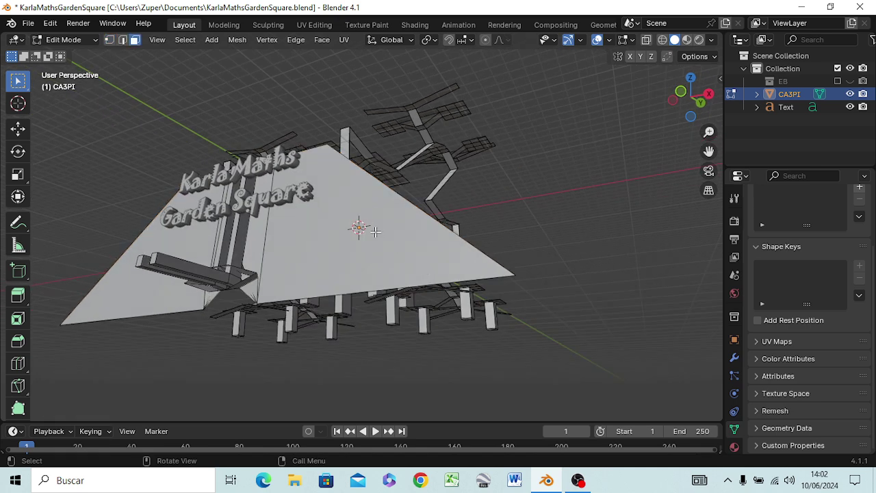
click(376, 236)
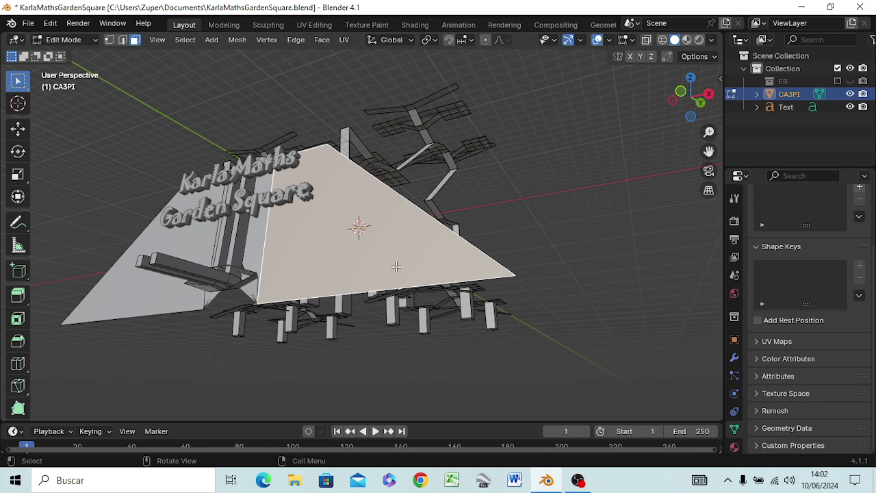
key(i)
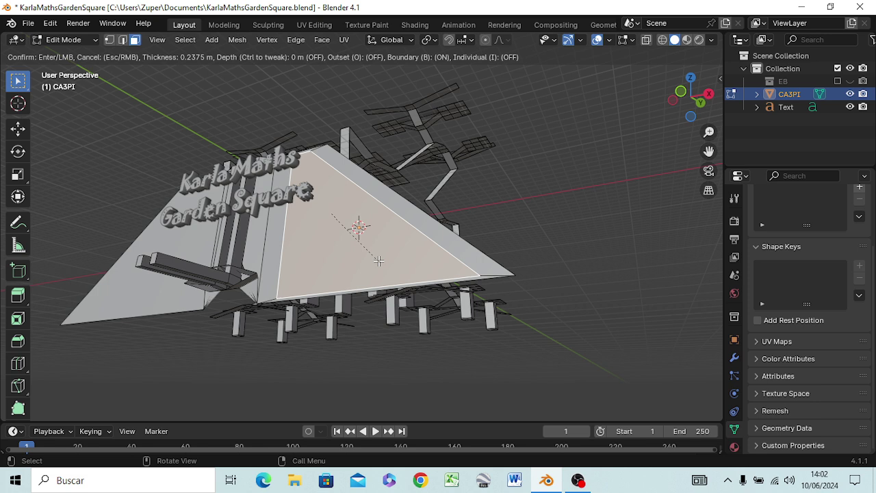
click(379, 261)
click(128, 290)
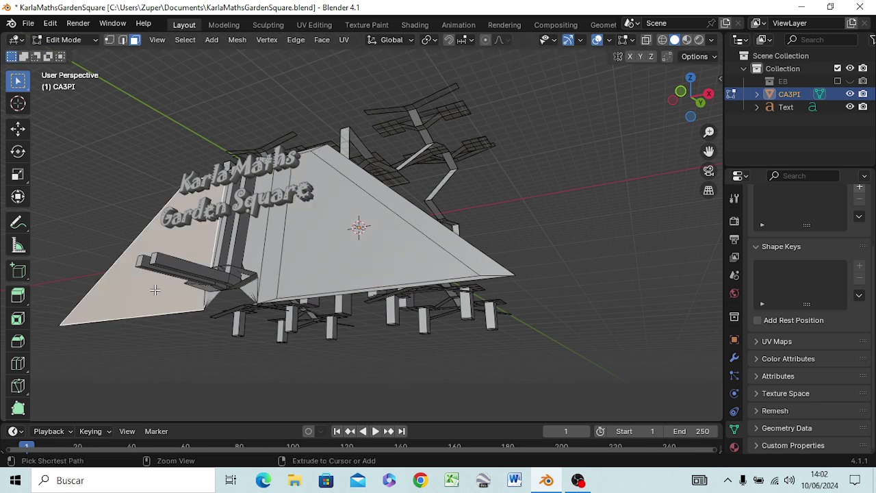
key(c)
right_click(154, 290)
key(ctrl+z)
key(ctrl+z)
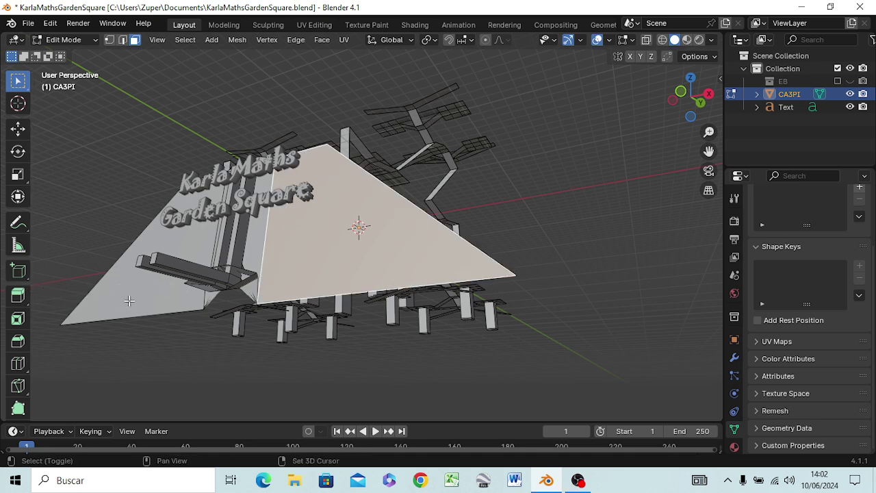
Select both triangular wall faces and inset them together from the front view
shift+click(125, 301)
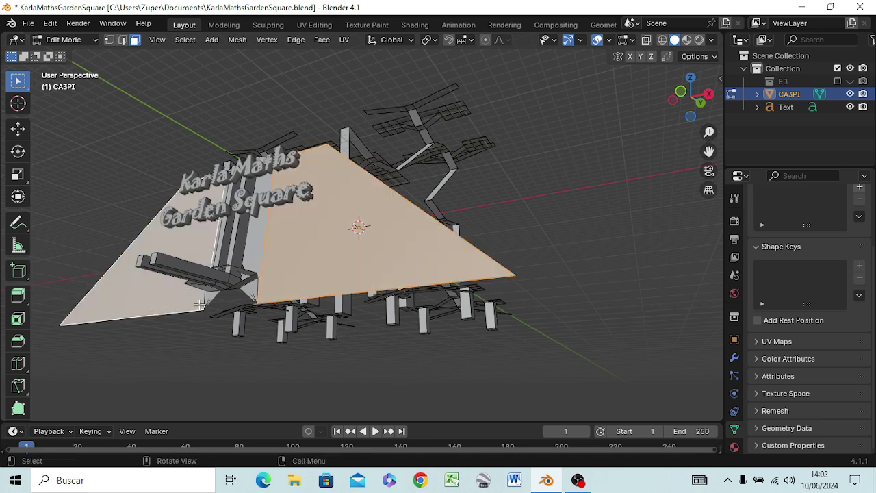
key(KP_1)
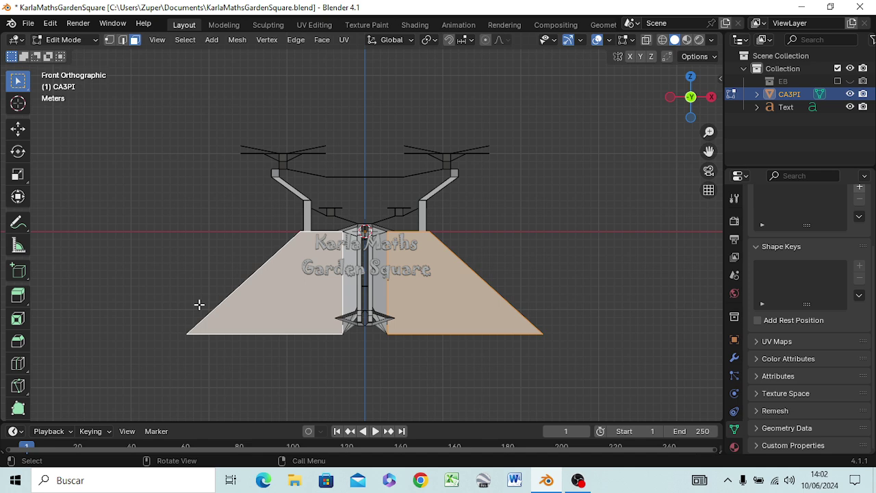
key(i)
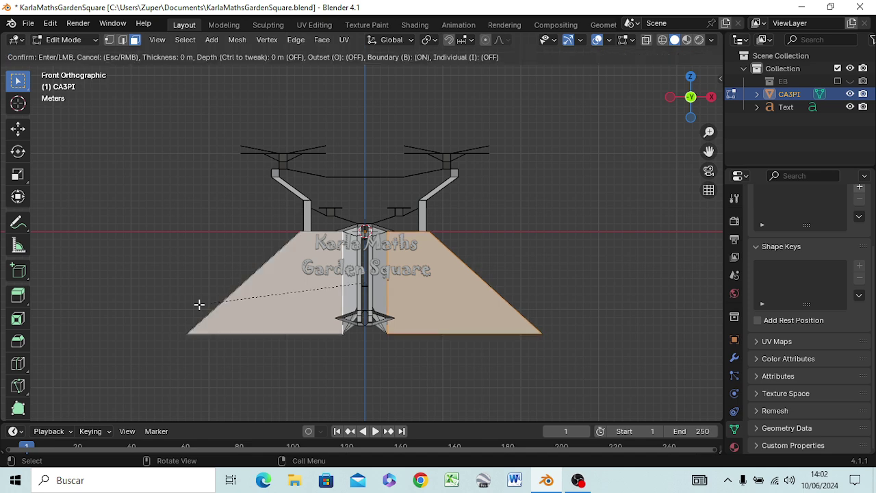
click(214, 303)
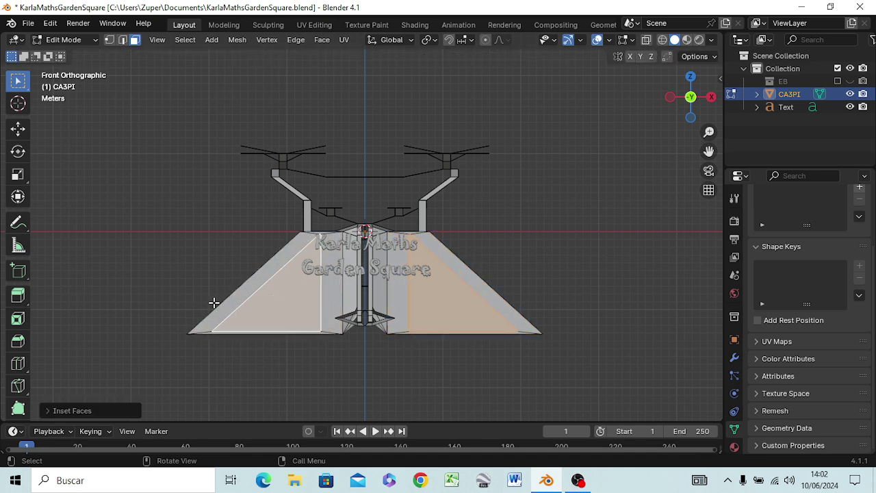
mouse_move(567, 305)
middle_down()
mouse_move(566, 319)
mouse_move(452, 315)
mouse_move(463, 319)
middle_up()
key(KP_3)
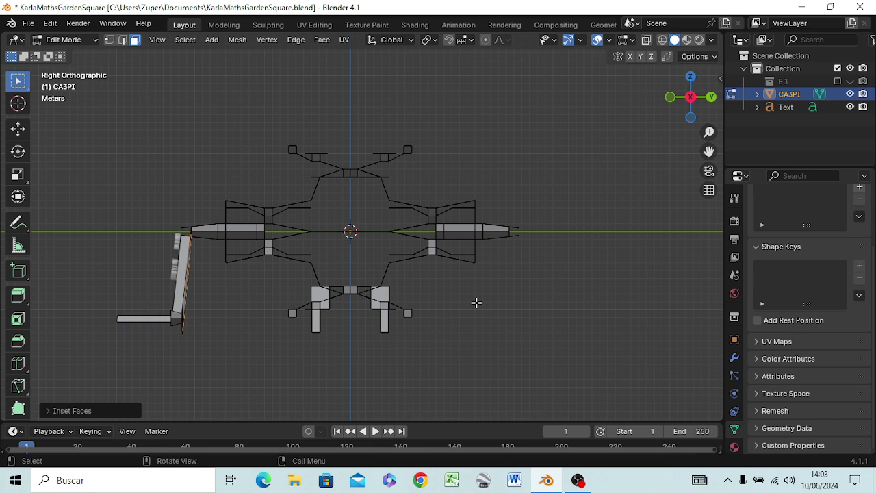
Move the inset wall faces -1.481 m along Y to recess them
key(g)
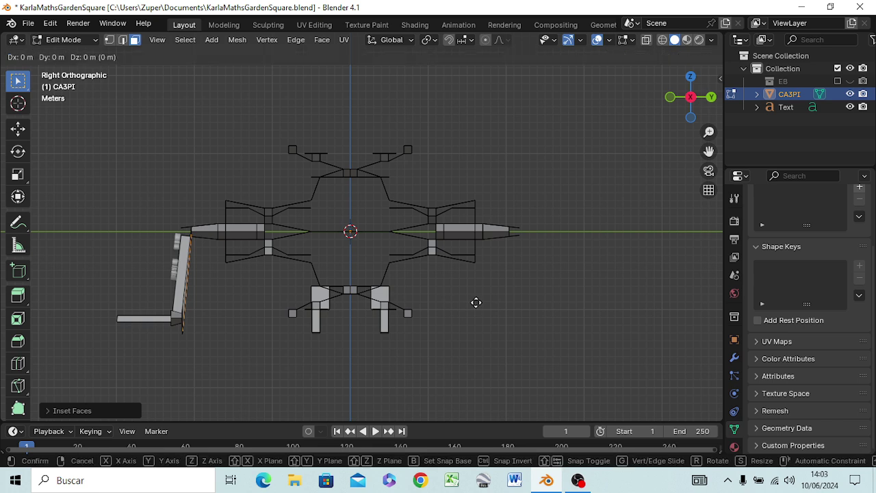
key(y)
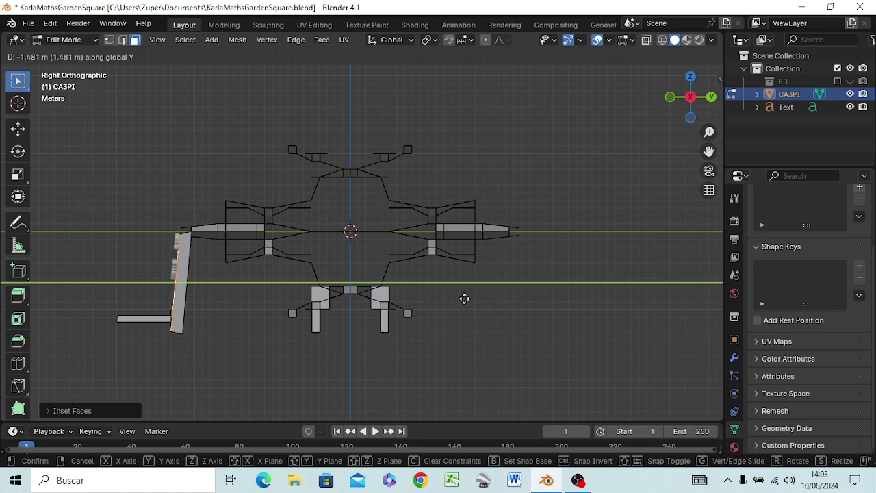
click(465, 298)
mouse_move(480, 307)
middle_down()
mouse_move(524, 329)
mouse_move(629, 299)
mouse_move(648, 301)
mouse_move(641, 308)
middle_up()
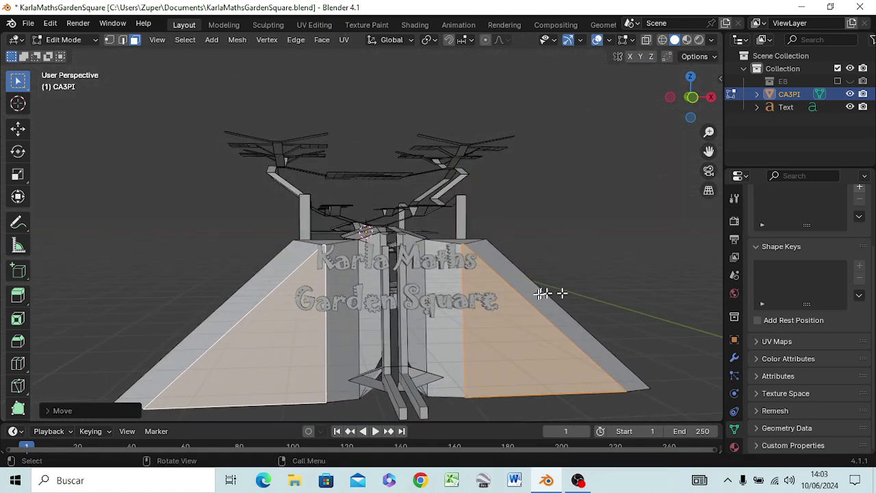
Select the two small top faces at the wall's corners and begin extruding them upward
scroll(534, 297, down, 3)
click(568, 255)
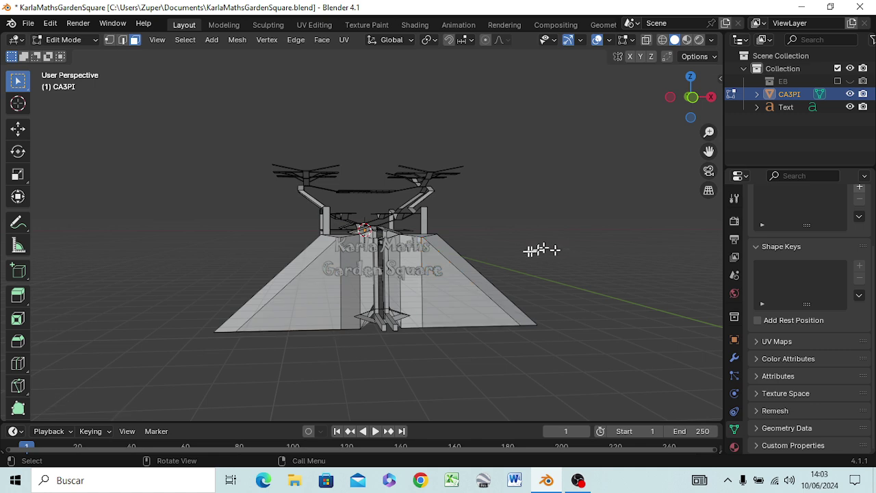
mouse_move(512, 272)
middle_down()
mouse_move(518, 309)
mouse_move(509, 324)
mouse_move(490, 301)
middle_up()
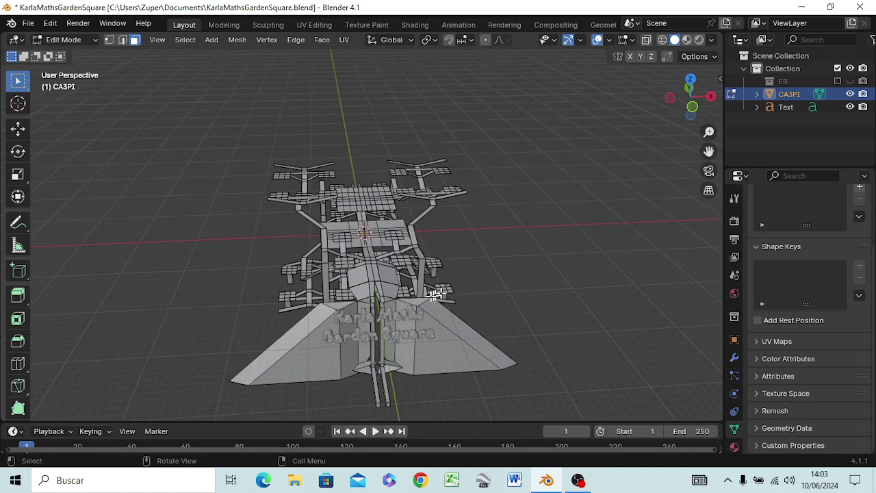
shift+click(410, 301)
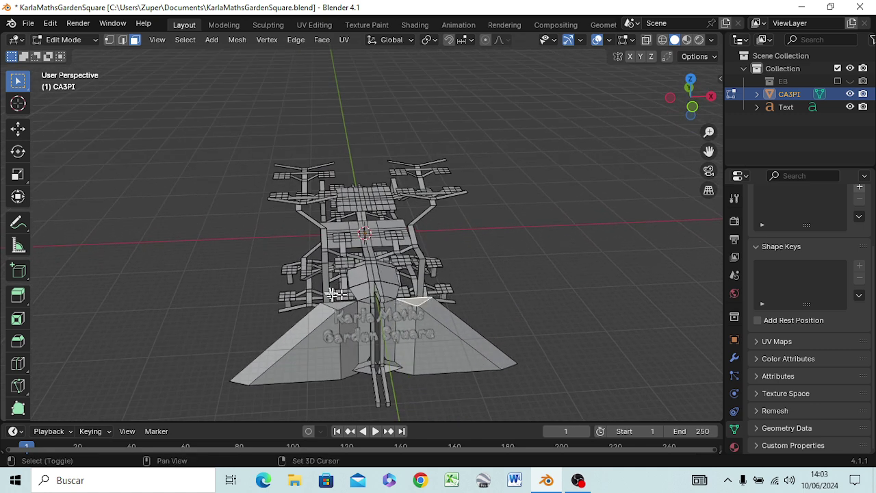
shift+click(337, 303)
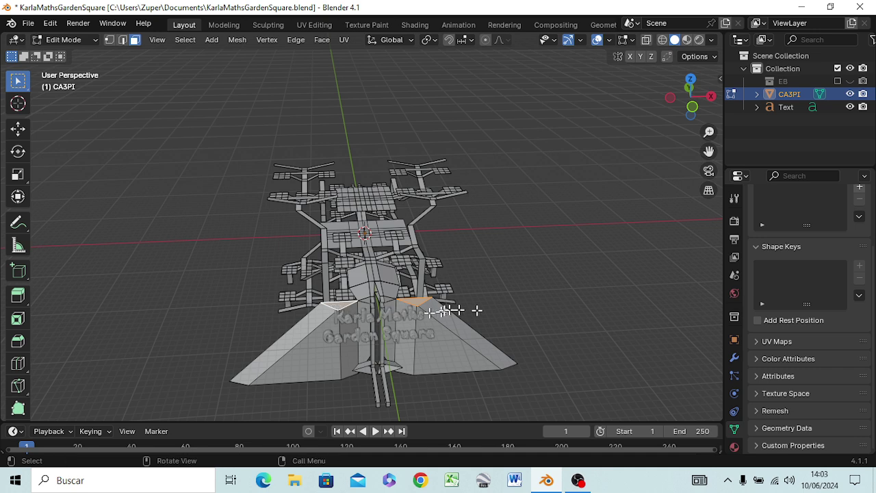
key(KP_1)
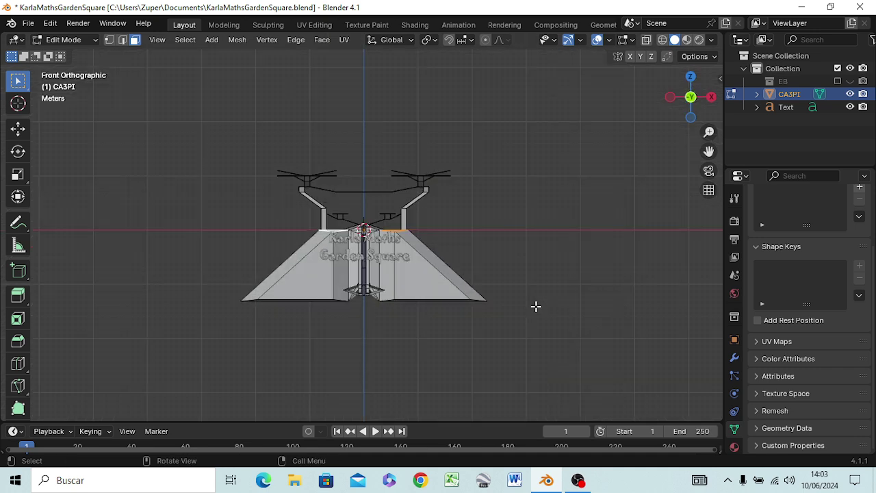
scroll(481, 308, up, 3)
scroll(446, 288, up, 1)
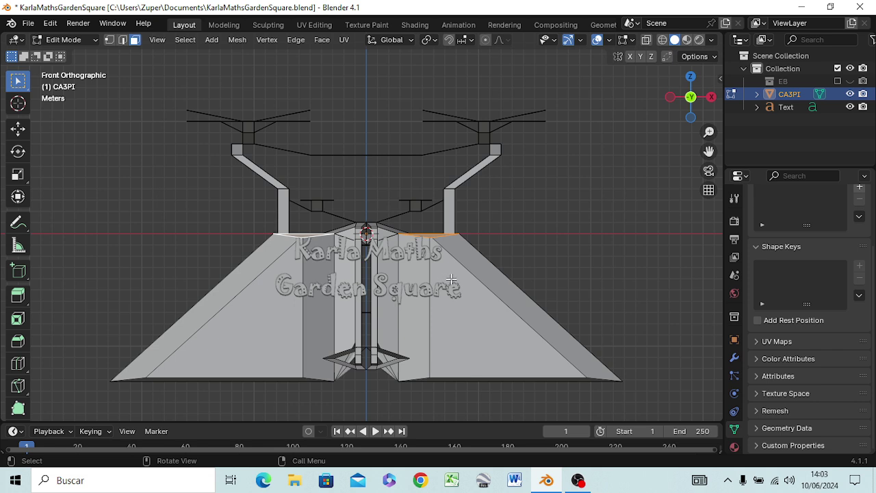
key(e)
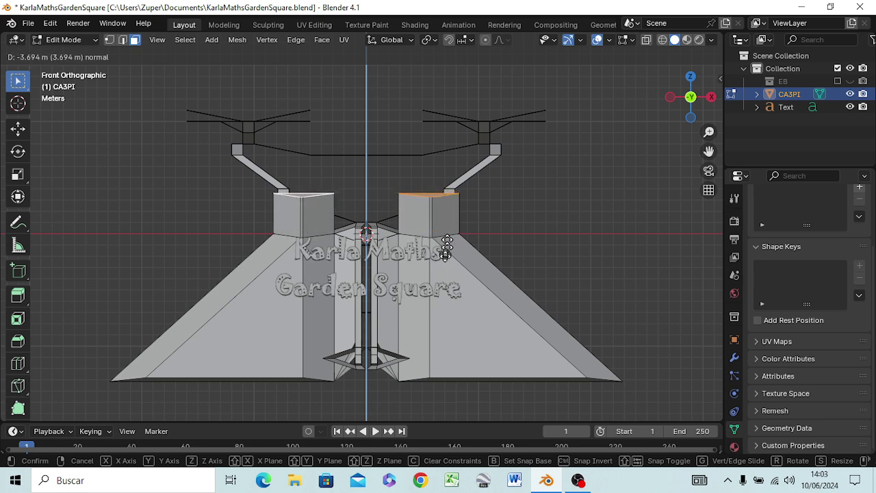
Confirm the corner blocks, add an in-place extrusion, and set the pivot to Individual Origins
click(450, 272)
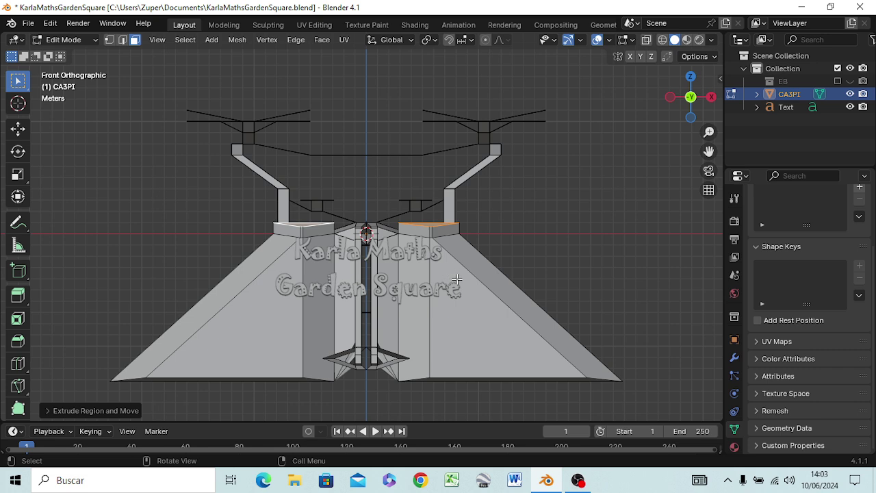
key(e)
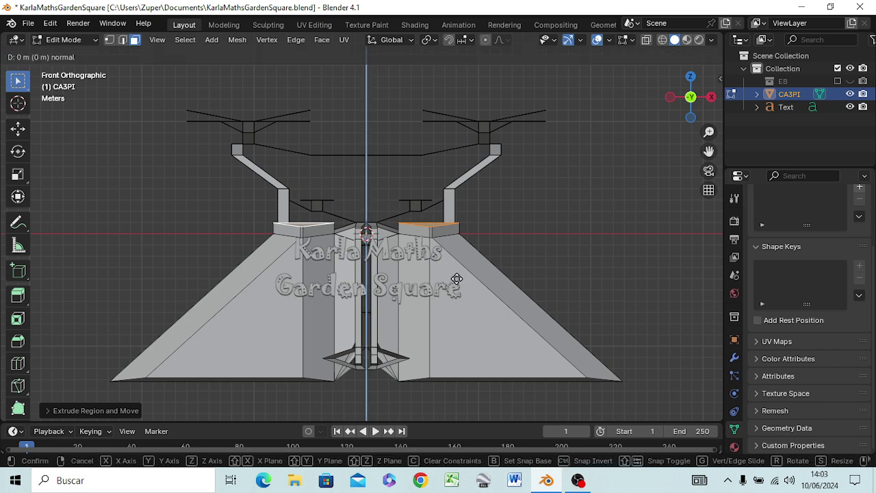
click(456, 278)
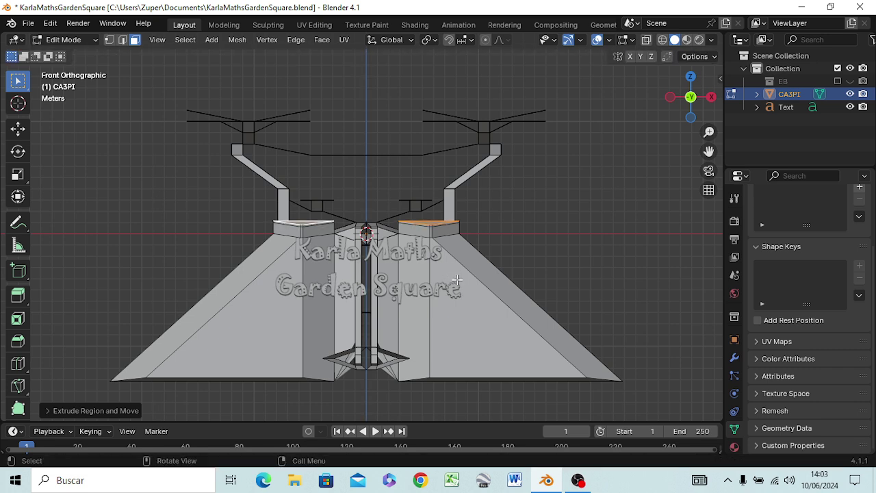
key(s)
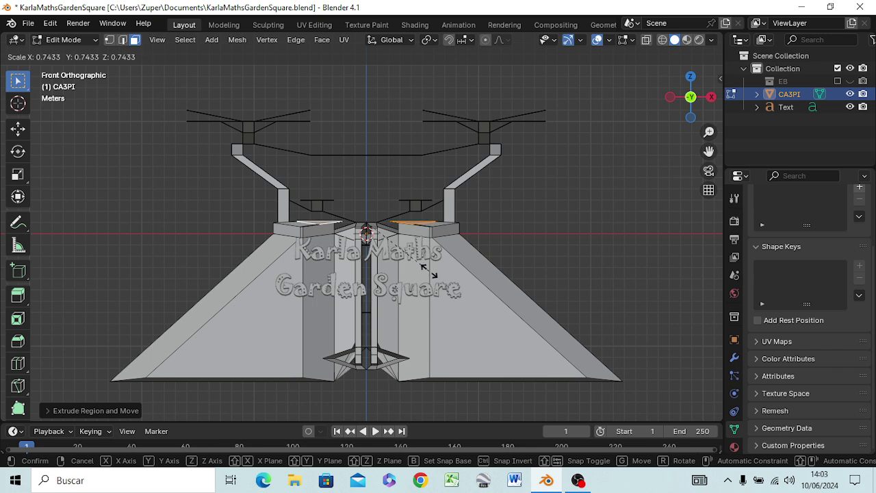
right_click(429, 272)
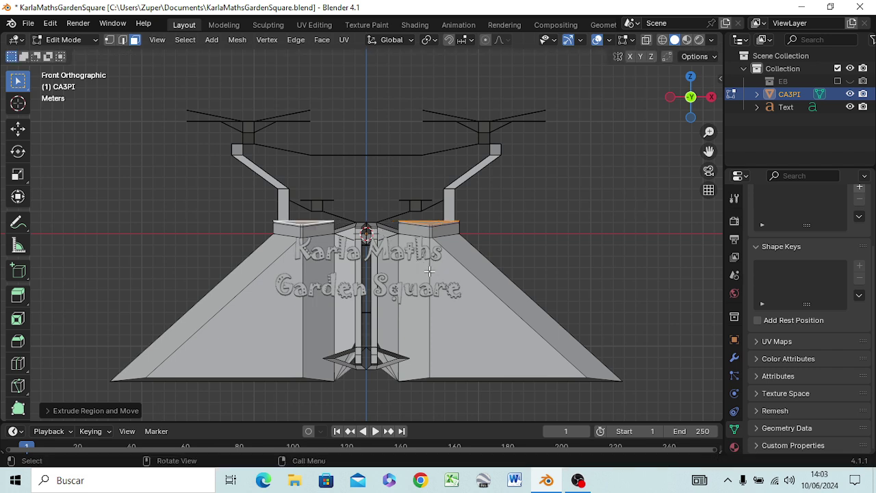
click(430, 40)
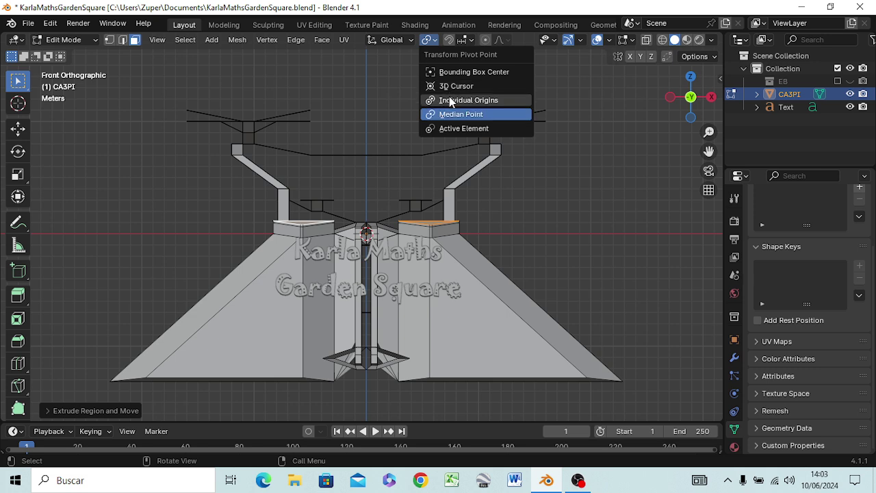
click(449, 98)
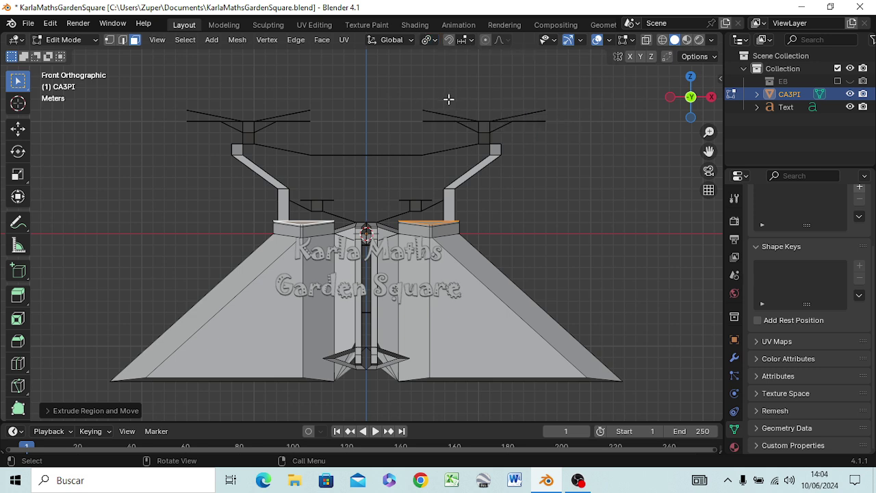
Build stepped pillars by scaling the top faces to about 0.90 and extruding them upward repeatedly
key(s)
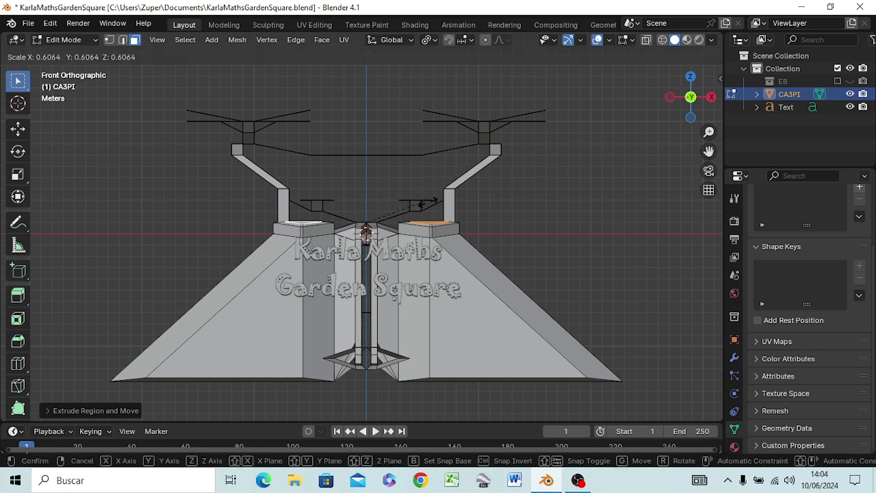
click(421, 205)
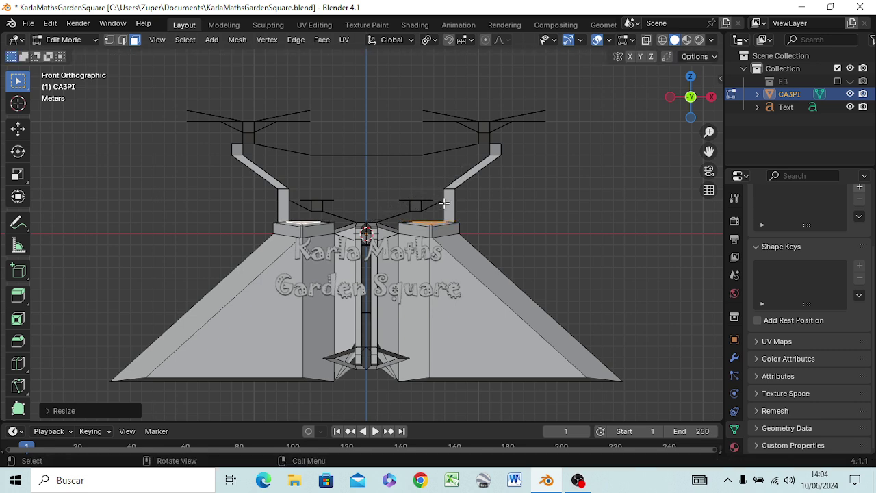
key(e)
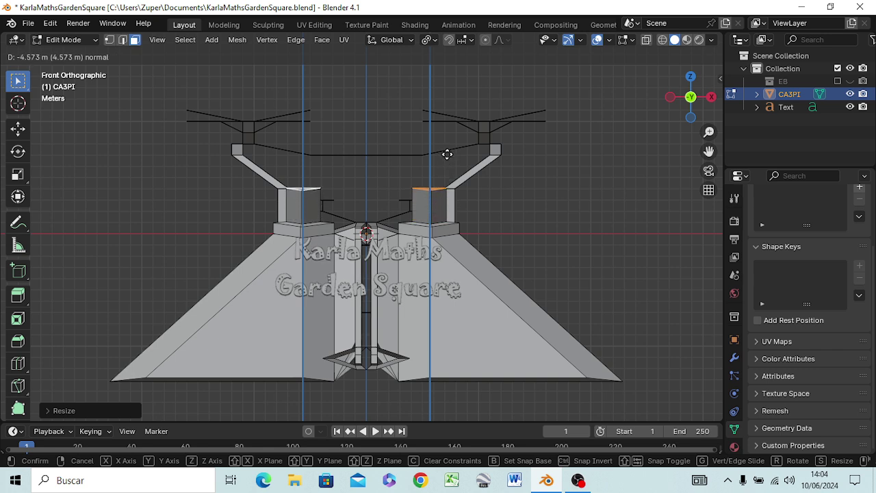
click(445, 161)
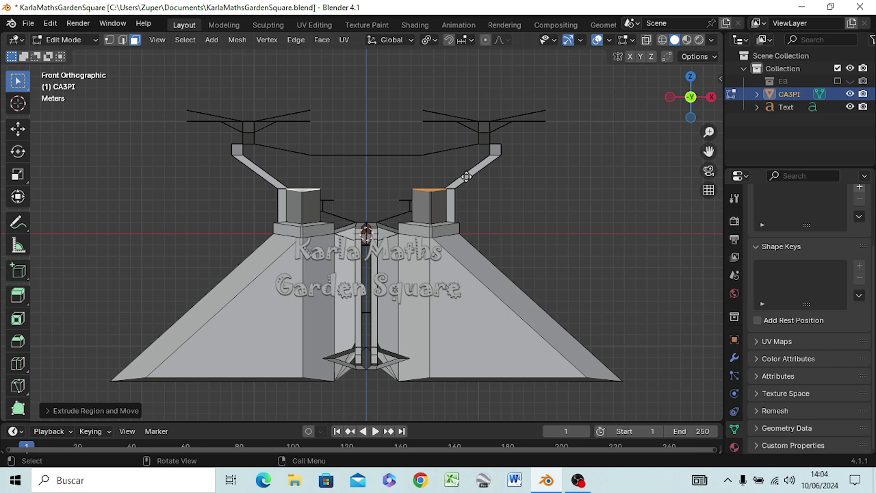
key(e)
click(469, 177)
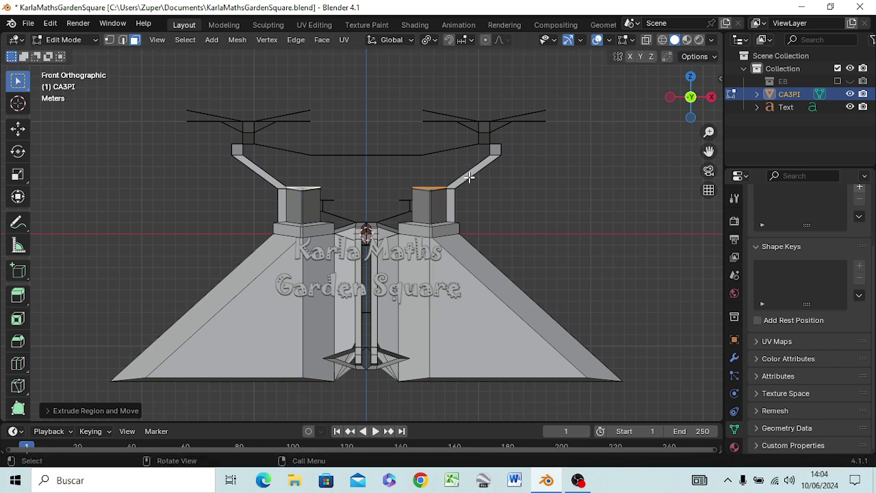
key(s)
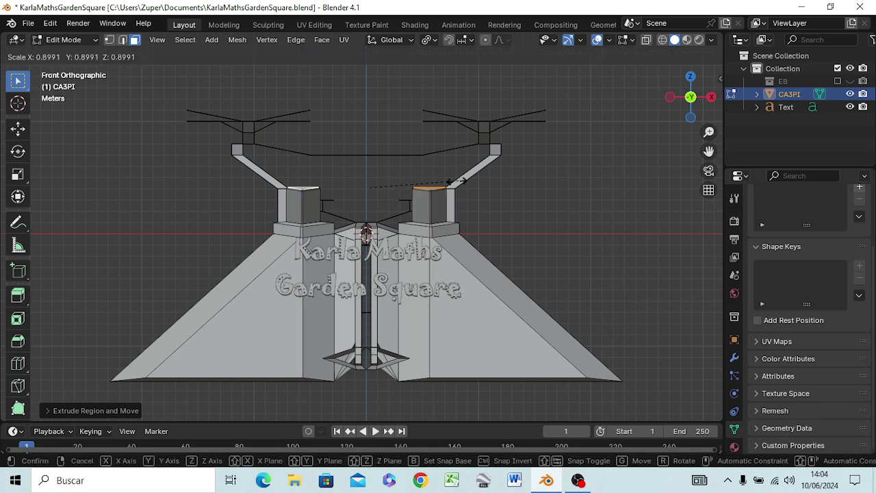
click(435, 183)
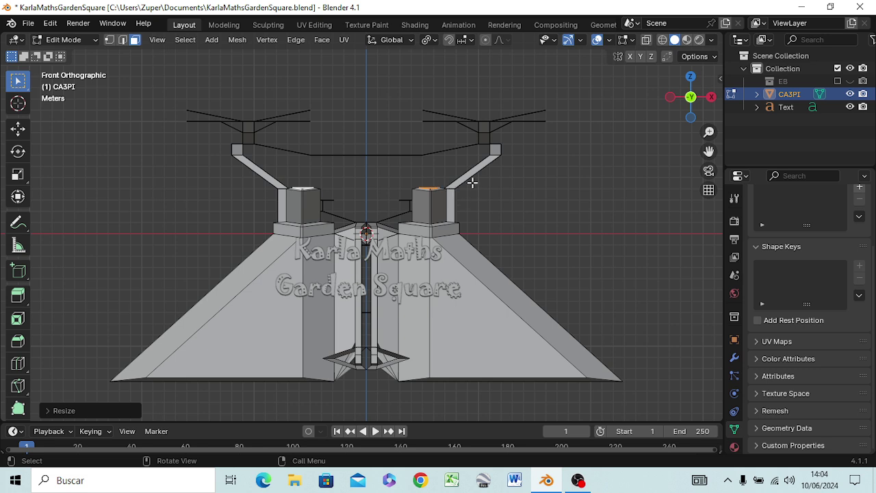
key(e)
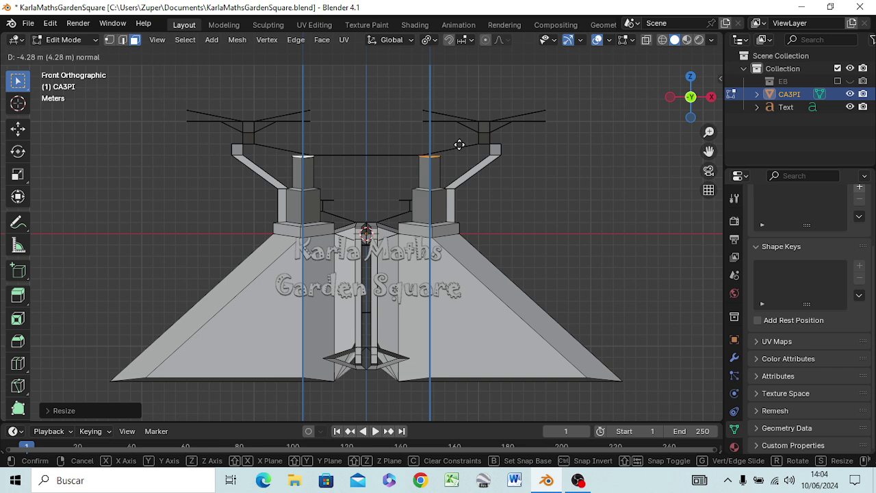
Extend the pillars into tall slim columns by shrinking their tops and extruding upward
click(459, 142)
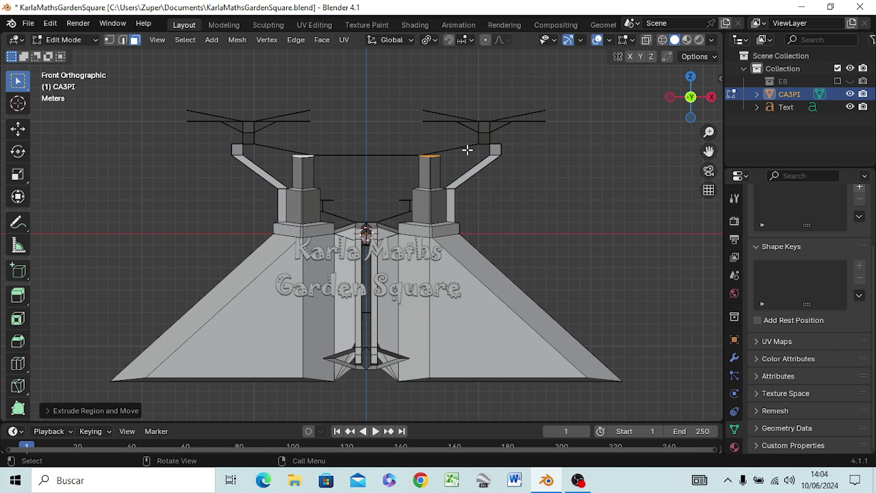
key(e)
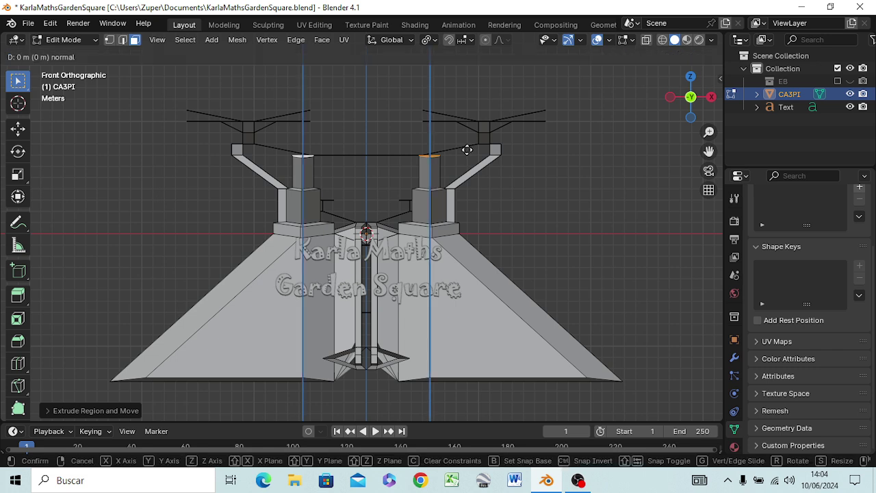
right_click(467, 147)
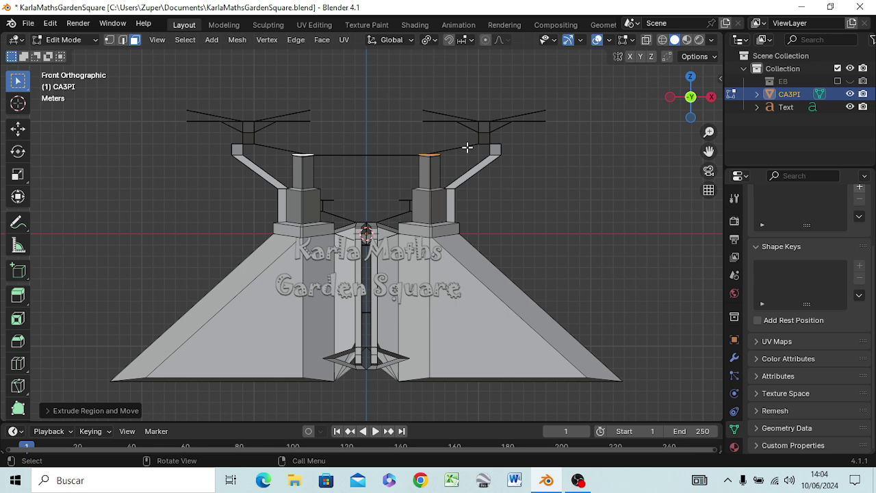
key(s)
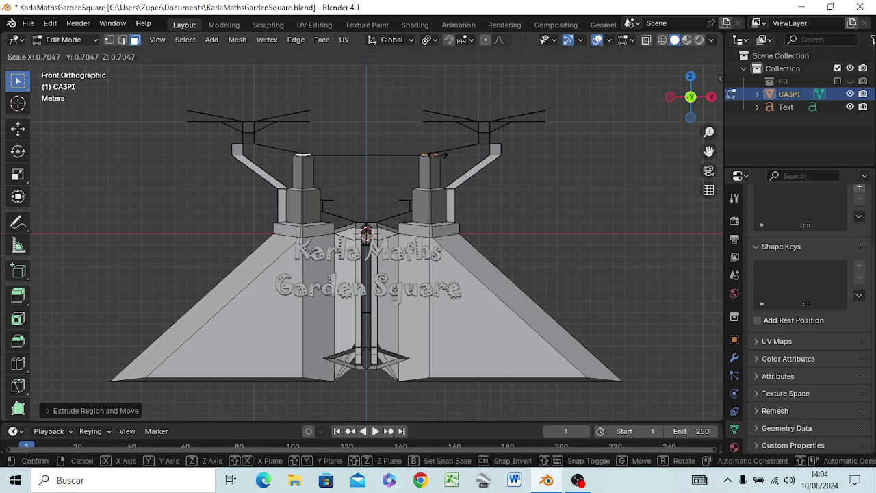
click(436, 154)
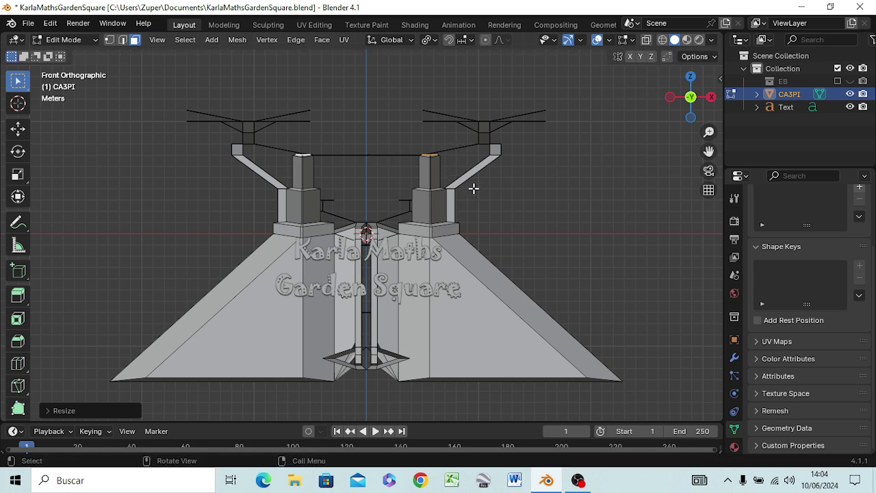
key(e)
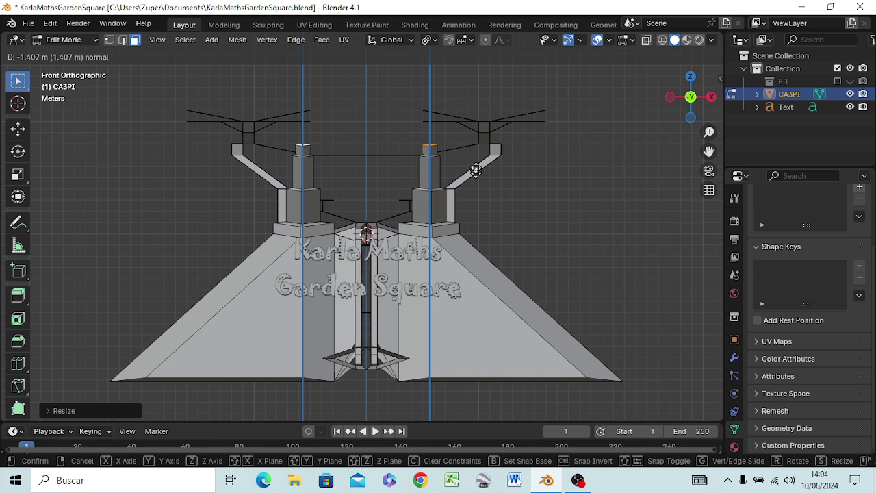
click(469, 99)
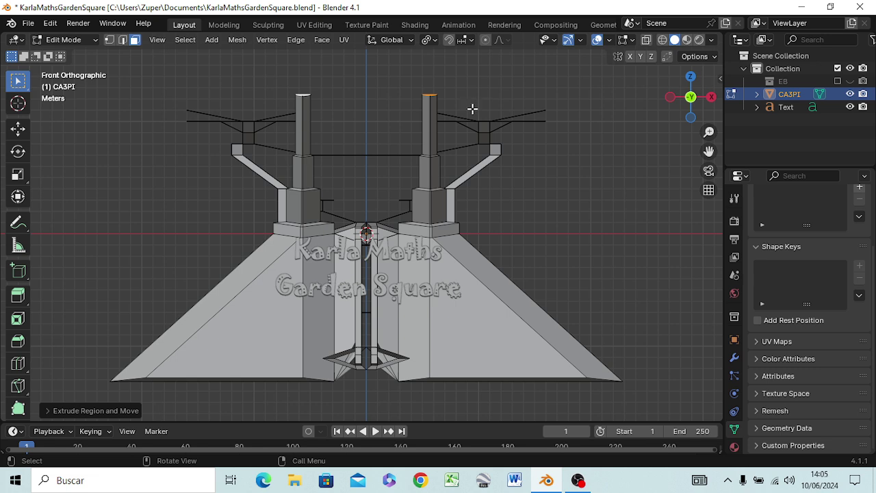
scroll(472, 111, up, 2)
scroll(471, 112, down, 2)
scroll(467, 114, down, 3)
scroll(467, 113, up, 3)
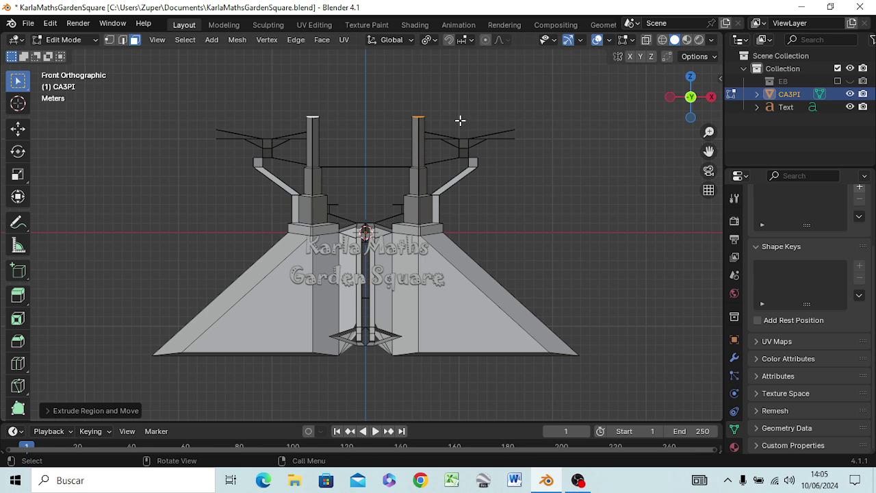
Add a short column section and widen the tops into flared caps
key(e)
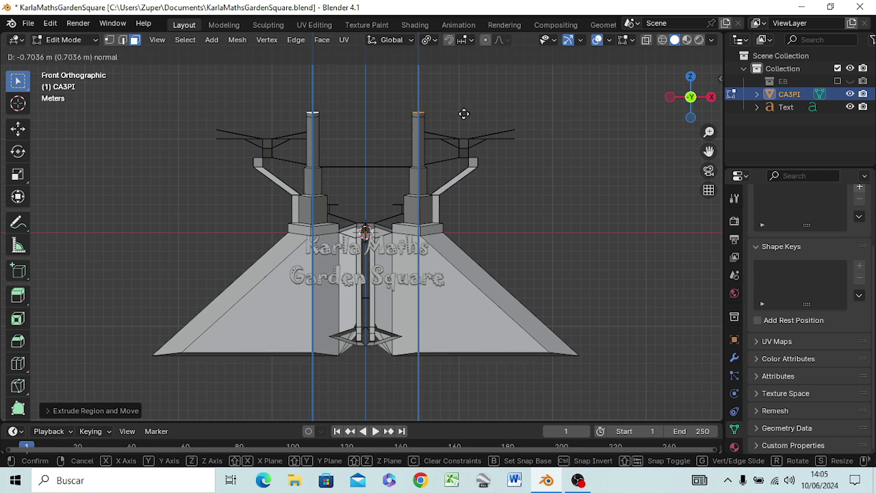
click(465, 111)
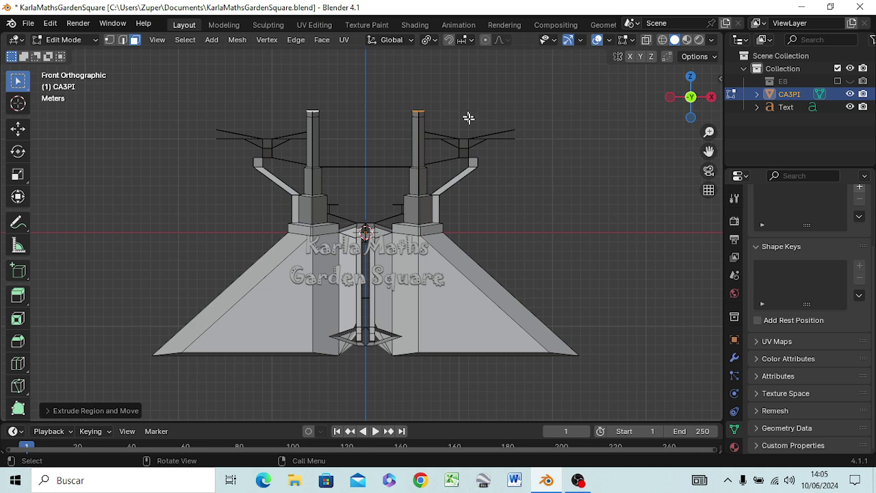
key(s)
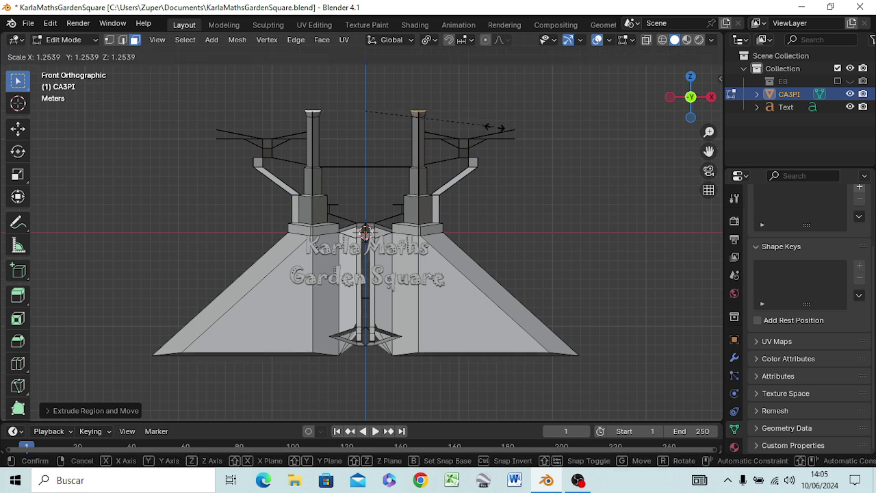
click(518, 137)
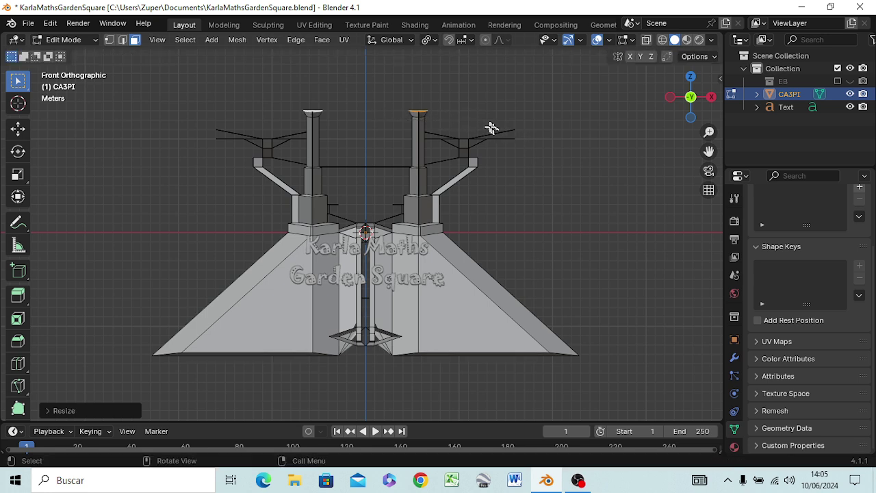
key(e)
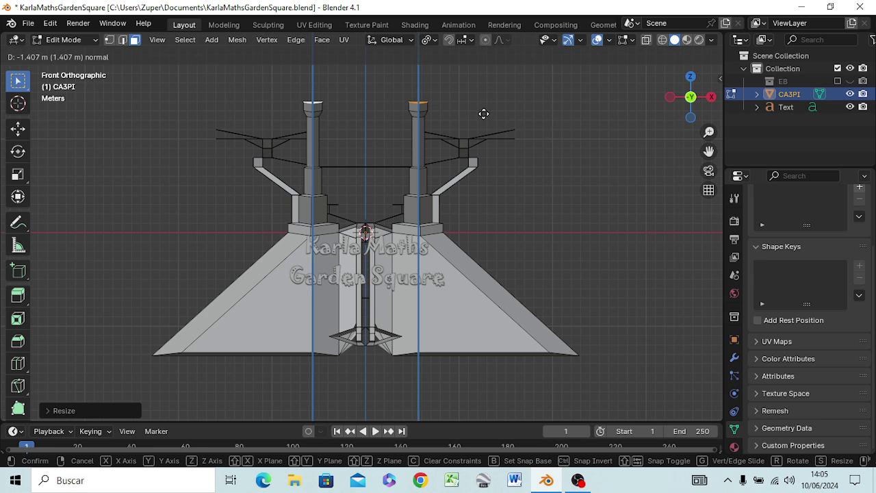
right_click(483, 118)
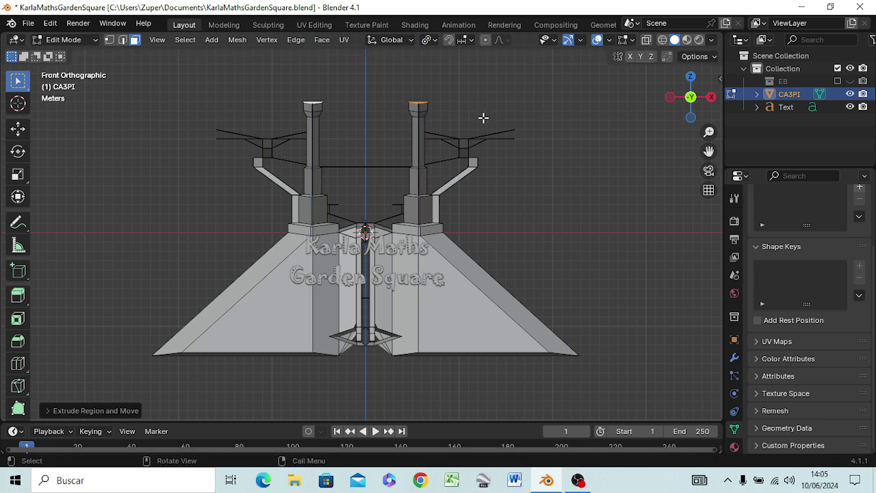
key(s)
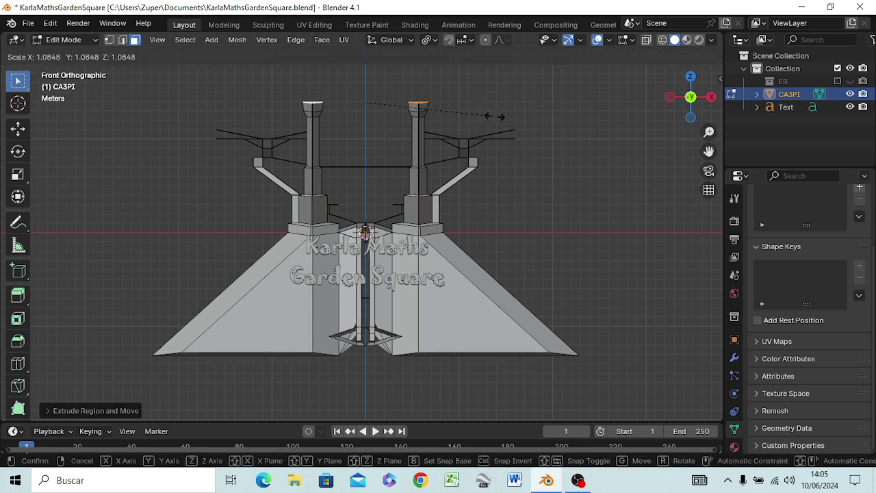
click(500, 120)
Raise and narrow the caps, then scale the tops to about 0.16 for pointed spires
key(e)
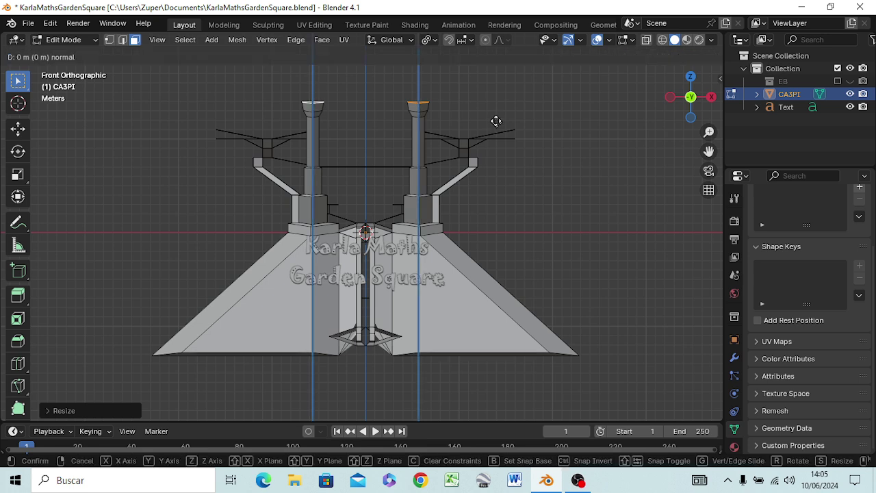
click(494, 110)
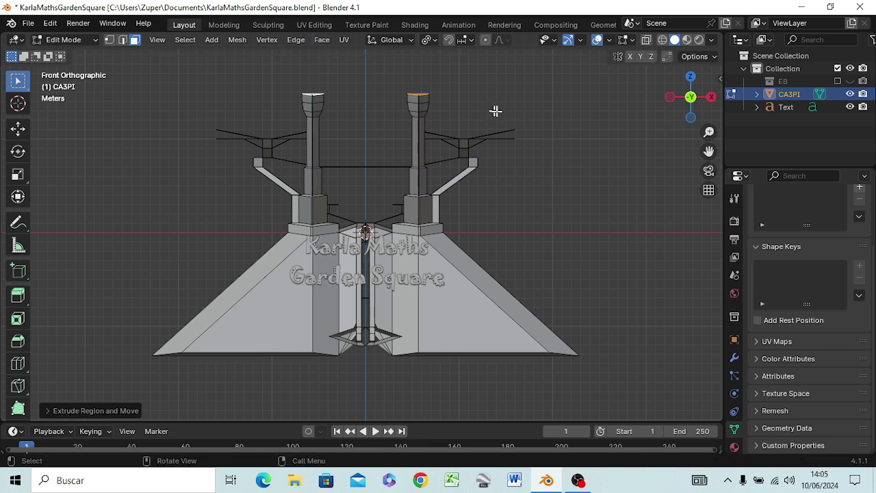
key(s)
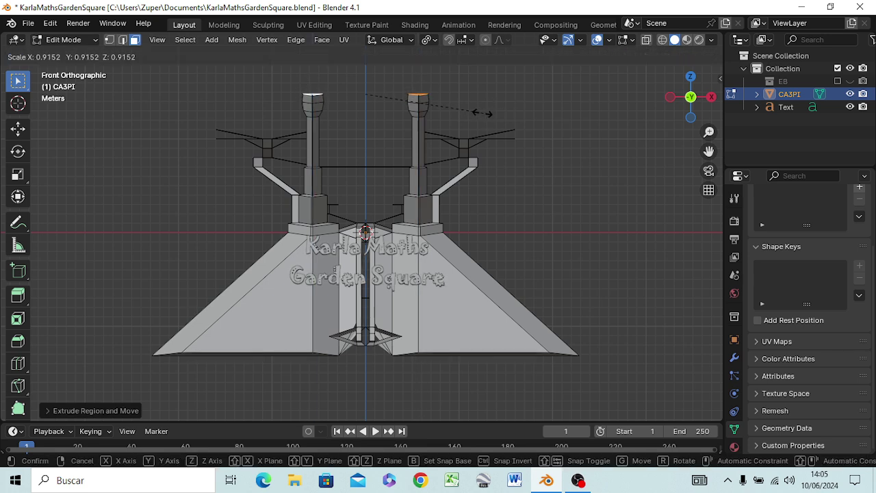
click(466, 111)
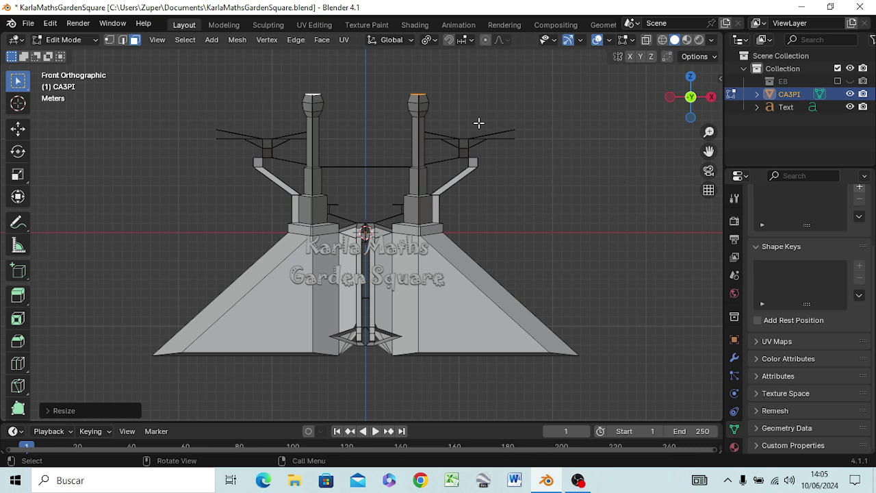
key(e)
click(478, 110)
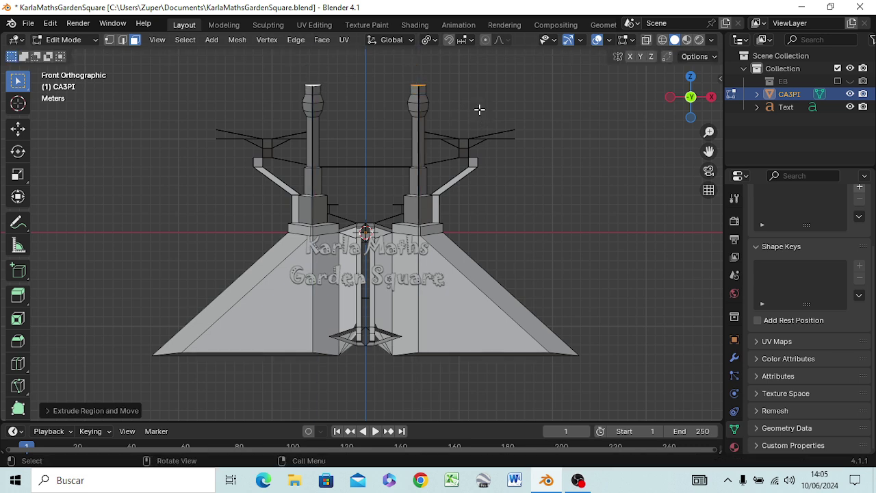
key(s)
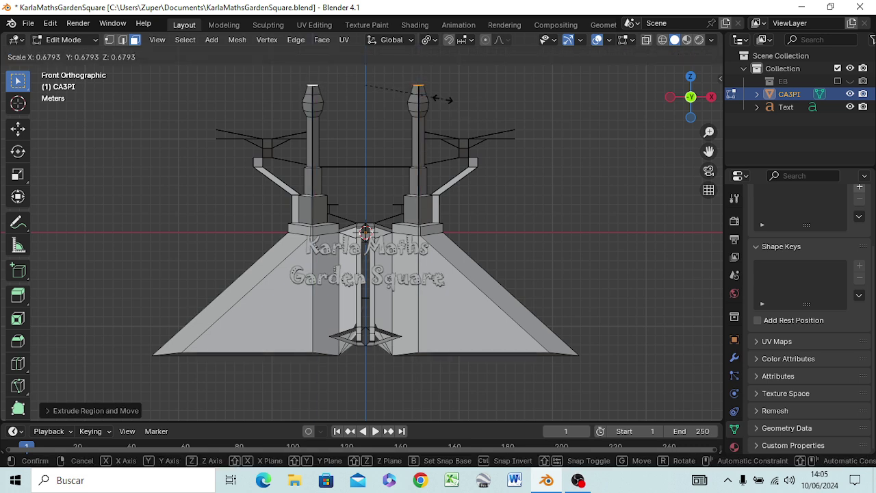
click(387, 86)
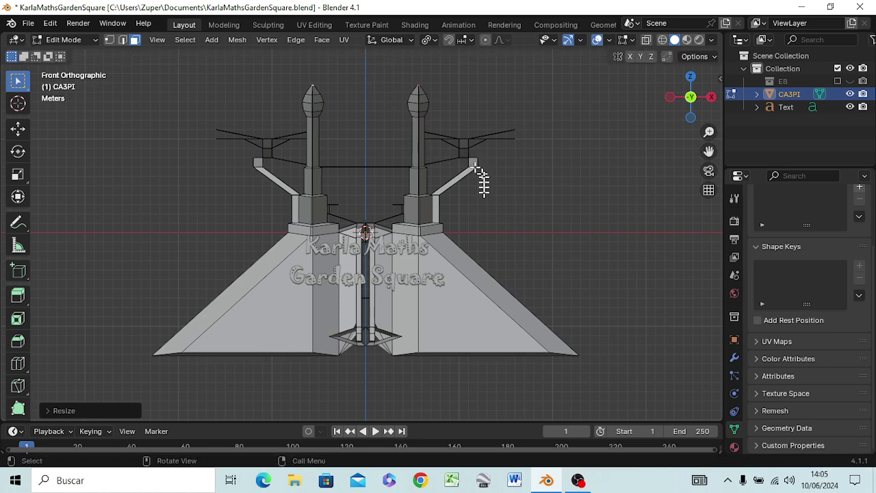
Switch the viewport to Wireframe shading and view the model from the right side
middle_drag(484, 199, 430, 226)
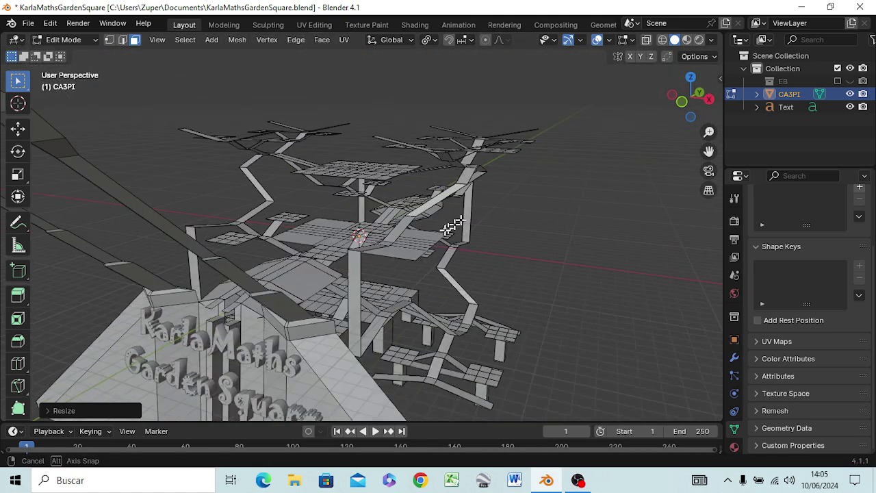
mouse_move(430, 226)
middle_down()
mouse_move(424, 209)
mouse_move(291, 260)
mouse_move(411, 174)
mouse_move(416, 201)
mouse_move(363, 273)
mouse_move(514, 191)
mouse_move(469, 235)
mouse_move(377, 237)
mouse_move(363, 225)
mouse_move(373, 218)
middle_up()
scroll(424, 207, down, 2)
scroll(424, 208, down, 2)
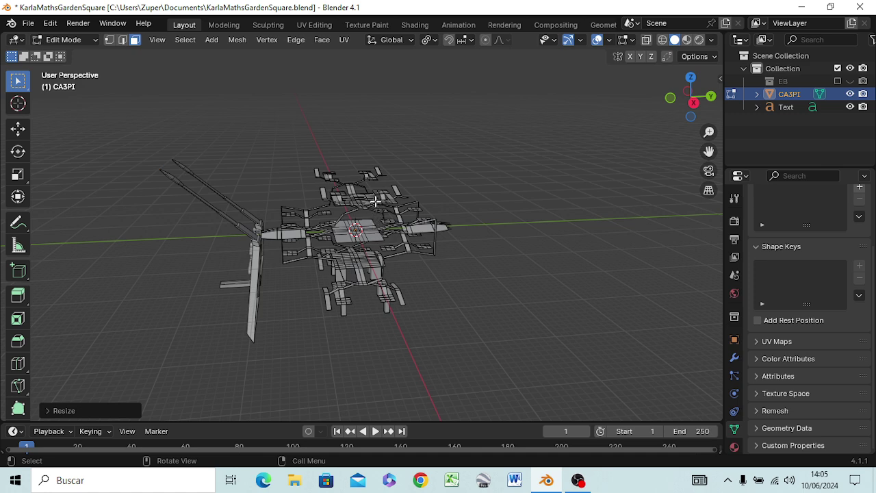
key(z)
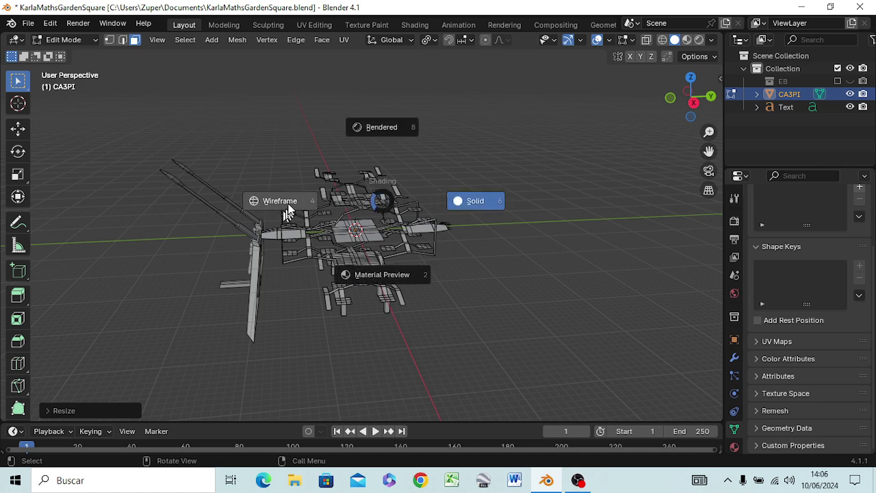
click(289, 213)
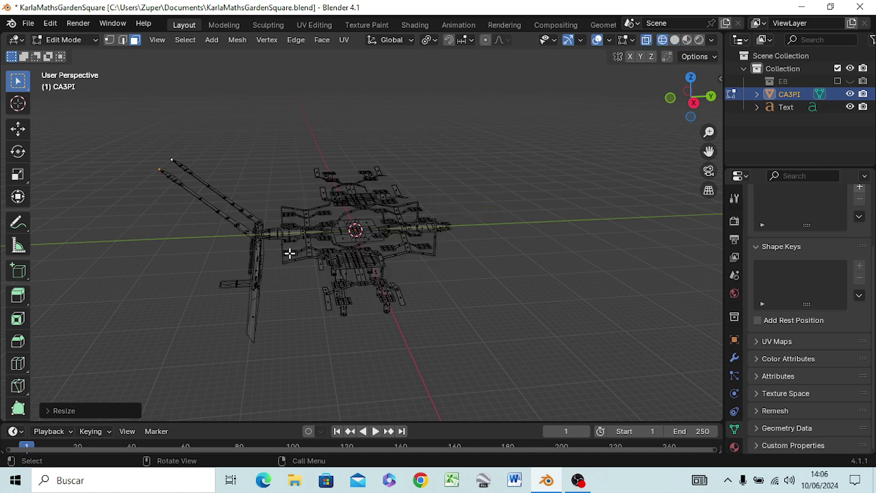
key(KP_3)
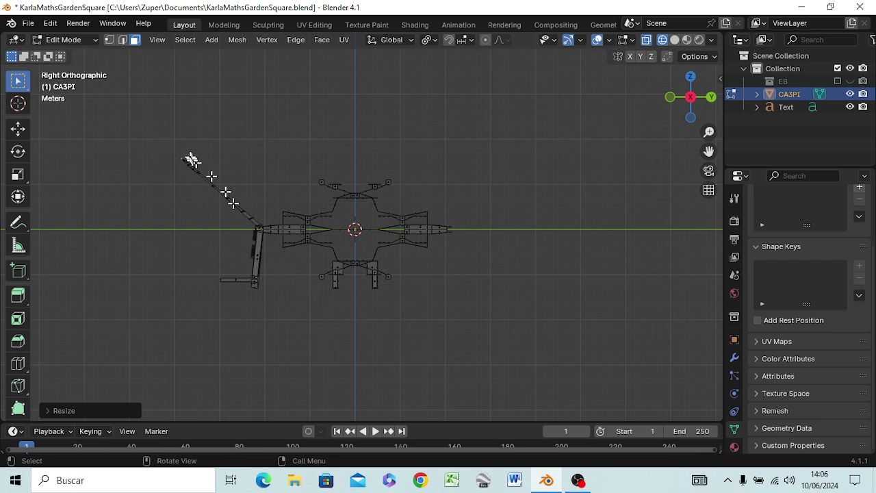
Box-select the stray slanted edge strip, try rotating and moving it, then undo those edits
mouse_move(171, 145)
mouse_down()
mouse_move(250, 207)
mouse_move(256, 222)
mouse_up()
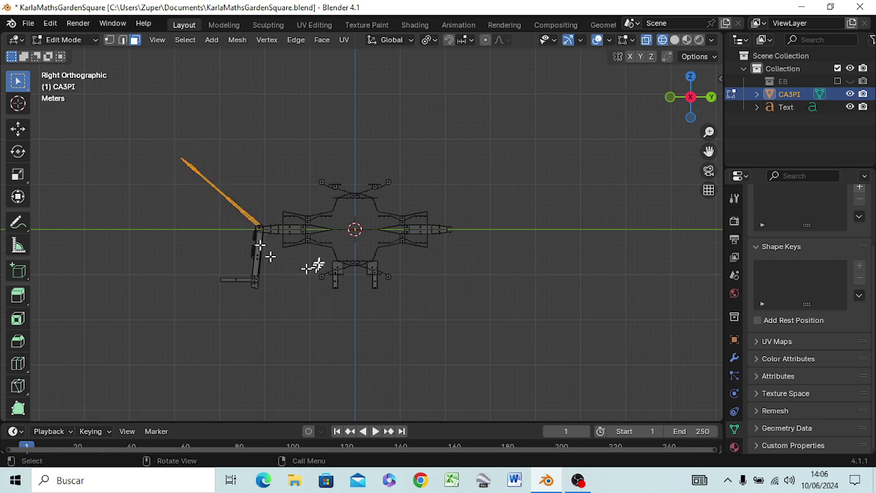
key(r)
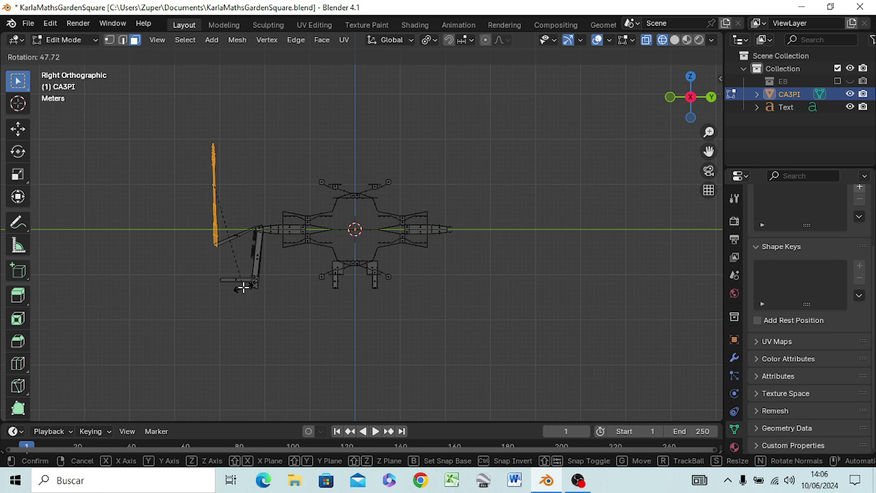
click(240, 288)
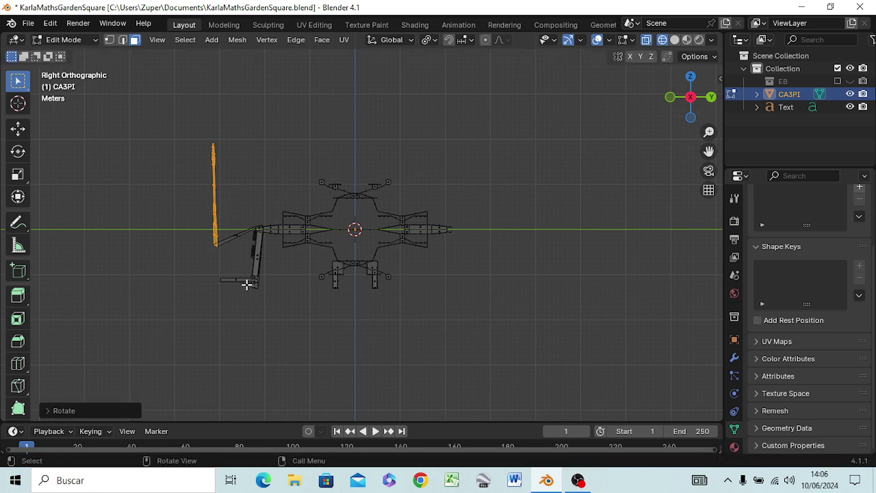
click(236, 303)
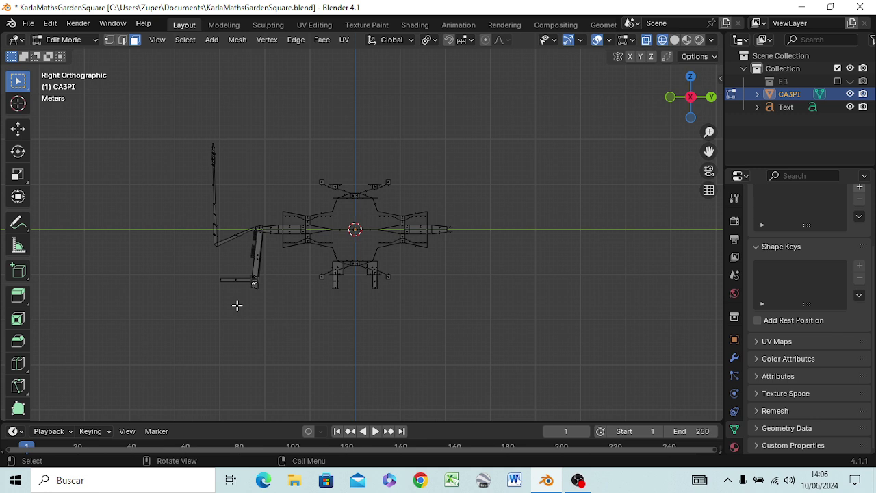
key(g)
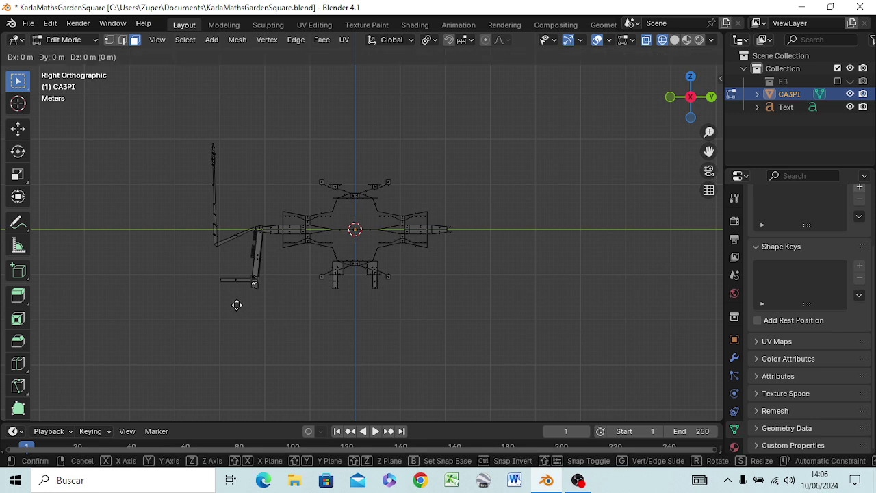
key(z)
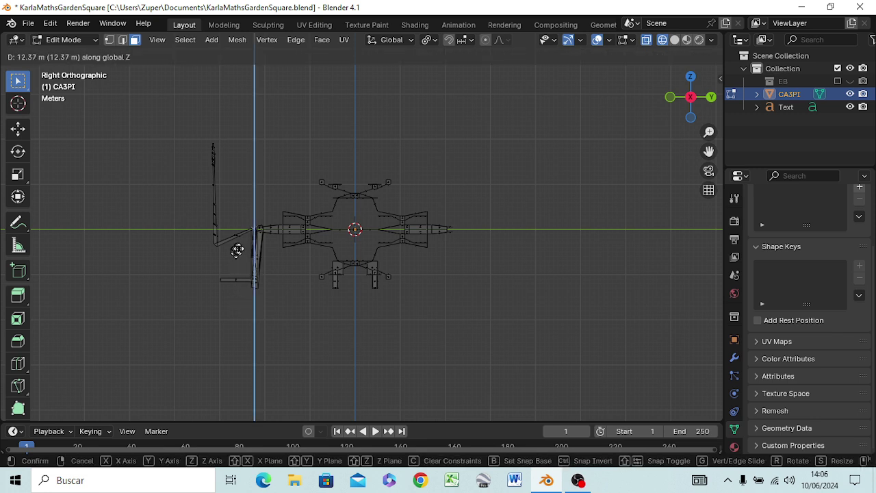
click(244, 254)
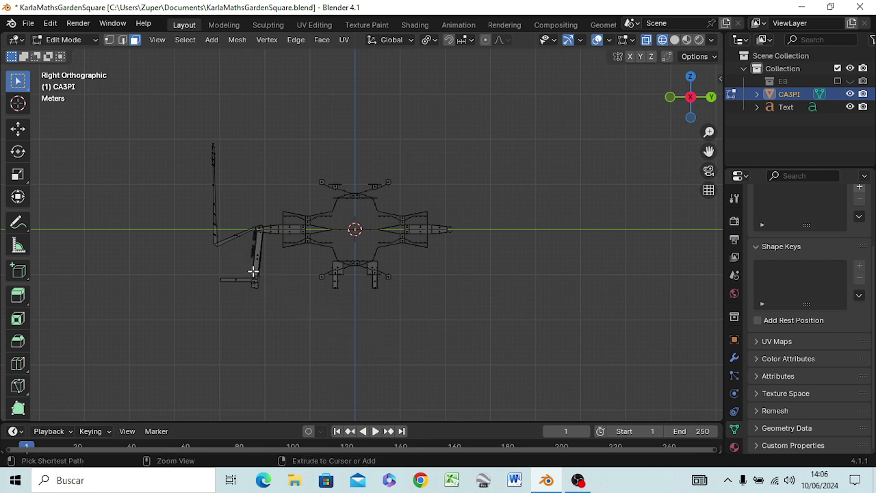
key(ctrl+z)
key(ctrl+z)
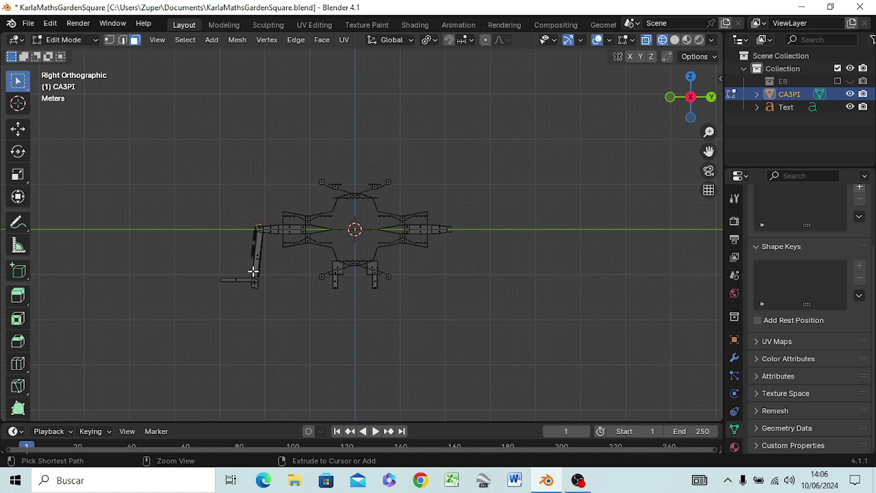
Select both triangular faces and extrude them straight up along Z
middle_drag(246, 282, 415, 359)
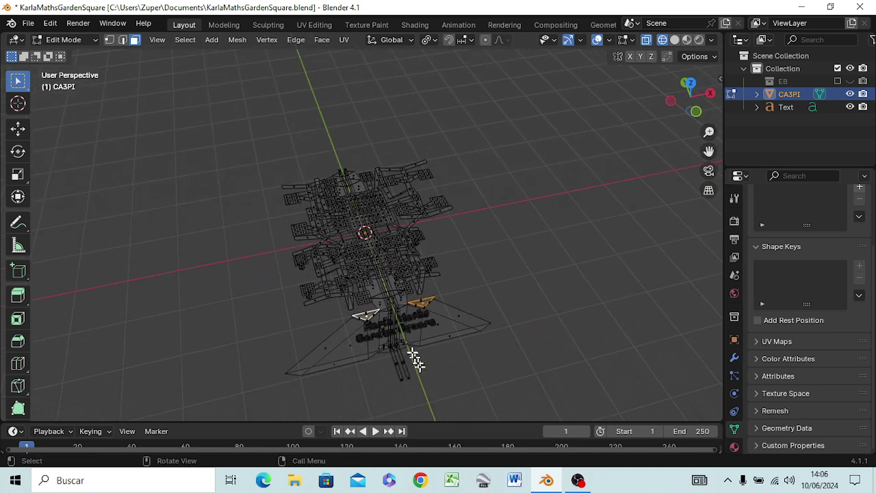
scroll(411, 348, up, 2)
scroll(411, 347, up, 2)
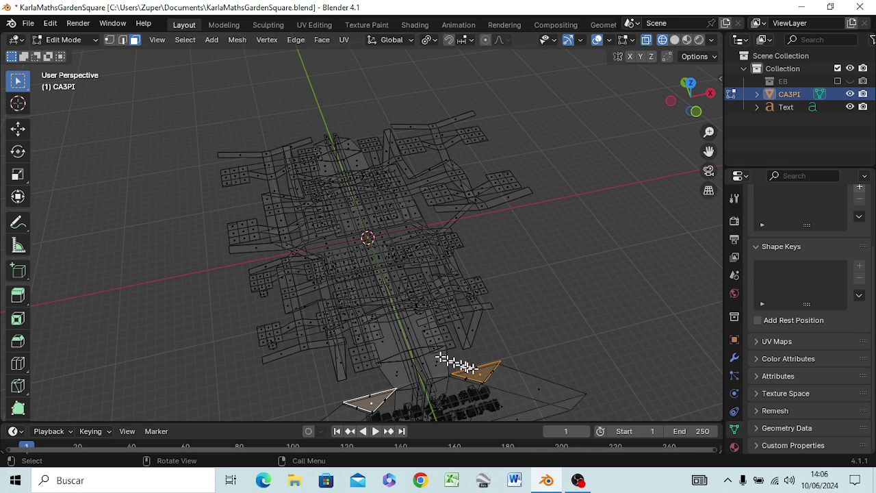
click(478, 374)
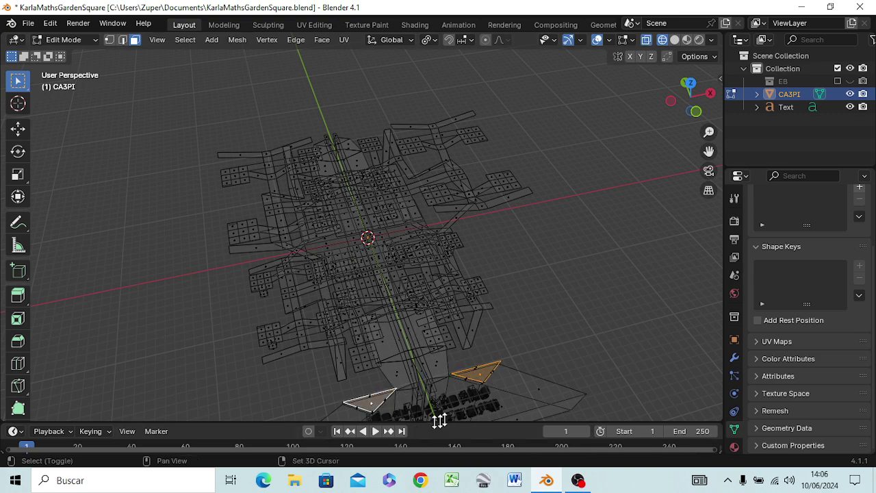
mouse_move(509, 400)
middle_down()
mouse_move(472, 325)
mouse_move(482, 305)
middle_up()
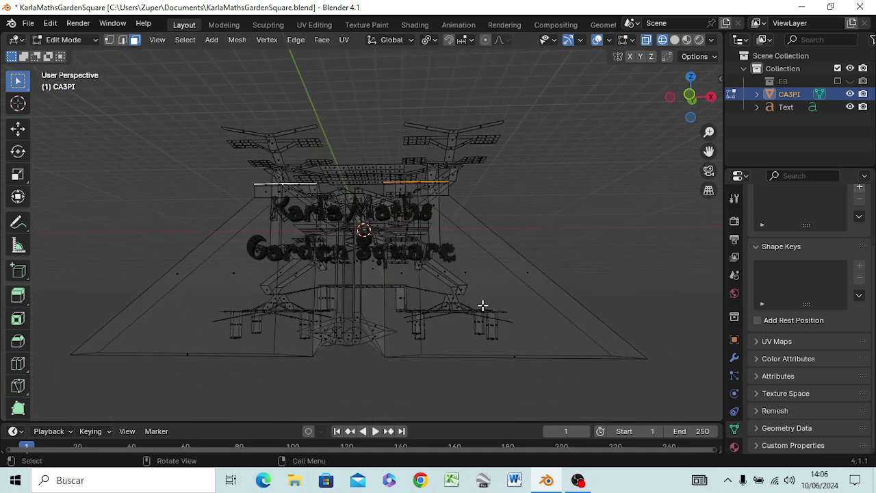
key(g)
key(z)
key(z)
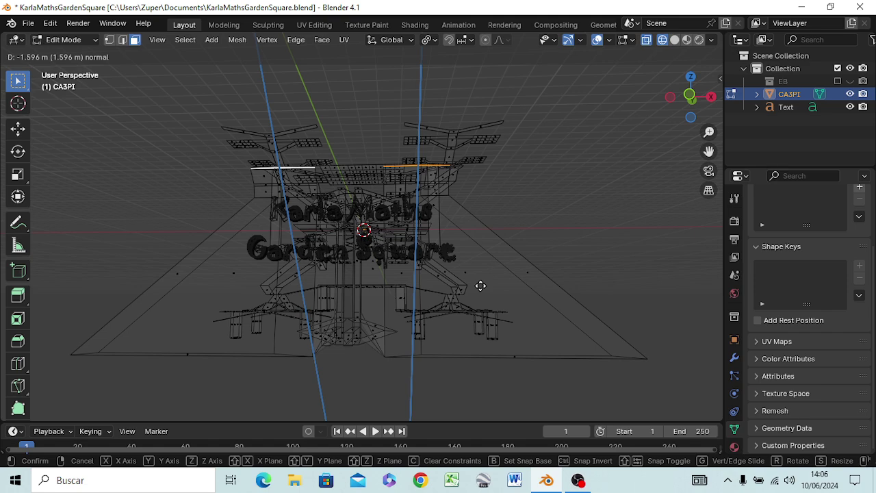
key(z)
key(z)
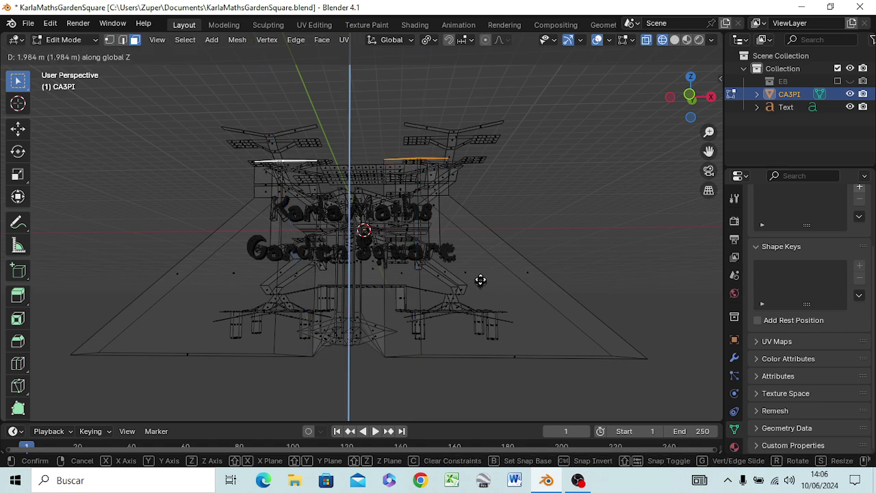
click(480, 275)
mouse_move(479, 279)
middle_down()
mouse_move(475, 353)
mouse_move(426, 366)
mouse_move(453, 361)
middle_up()
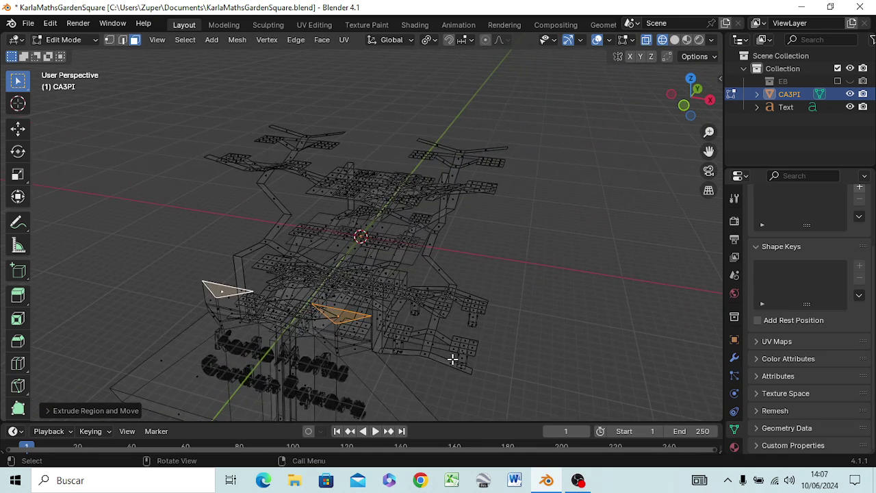
Restore the triangle selection and extrude the faces upward along Z a second time
click(352, 319)
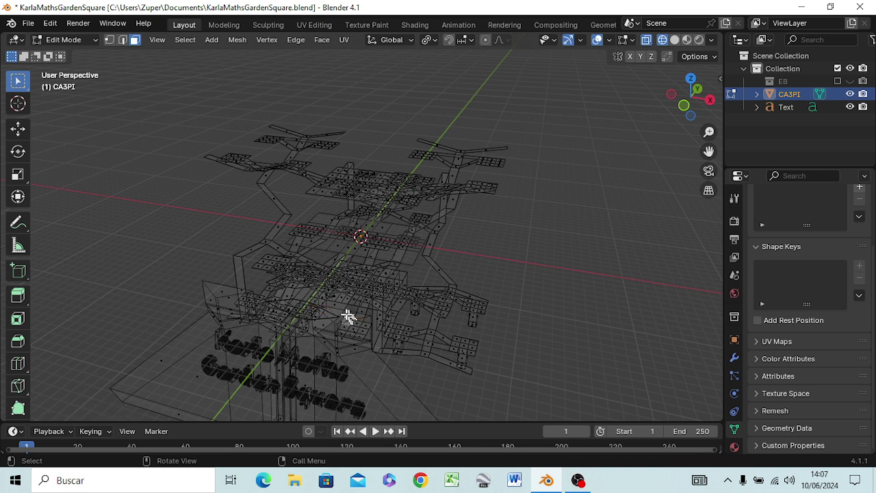
key(ctrl+z)
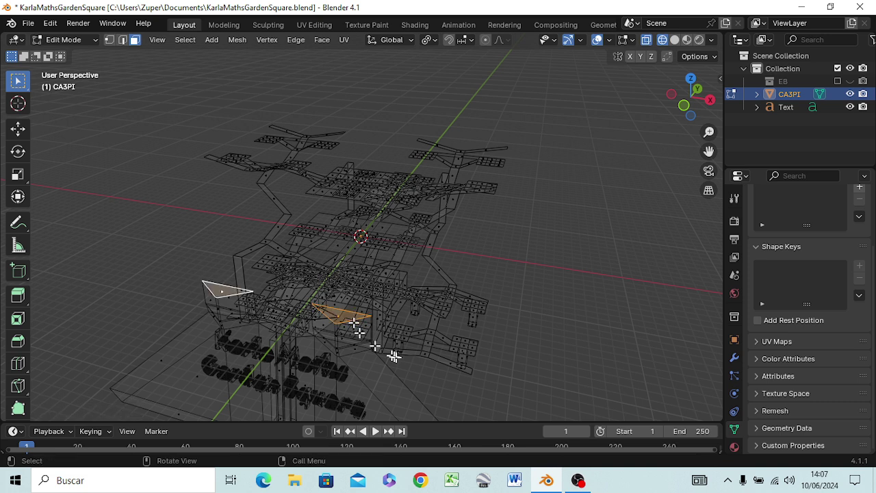
middle_click(438, 326)
key(g)
key(z)
key(z)
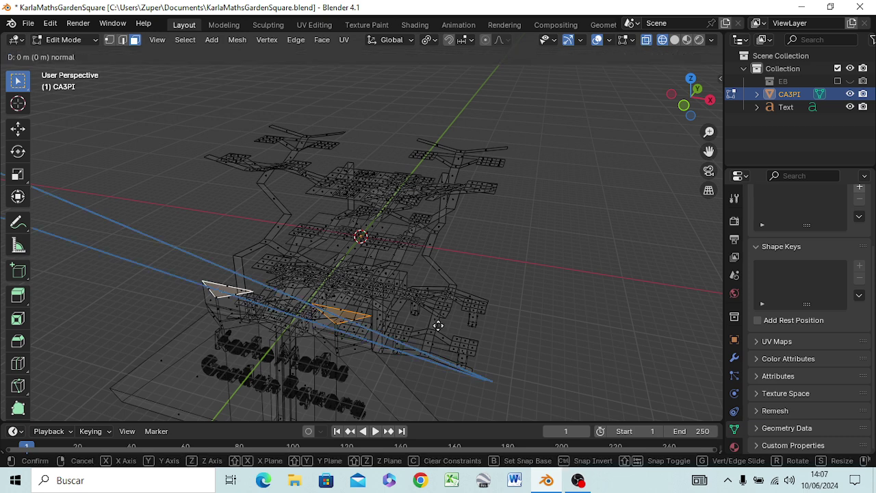
key(z)
key(z)
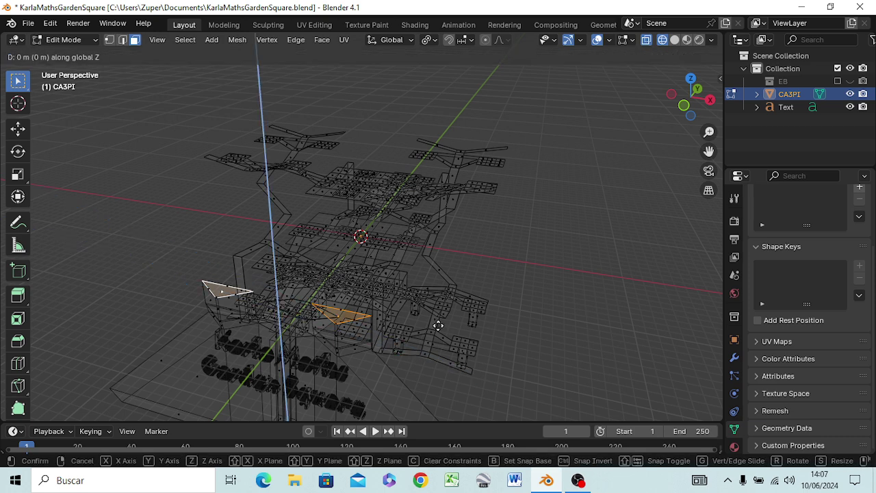
click(438, 303)
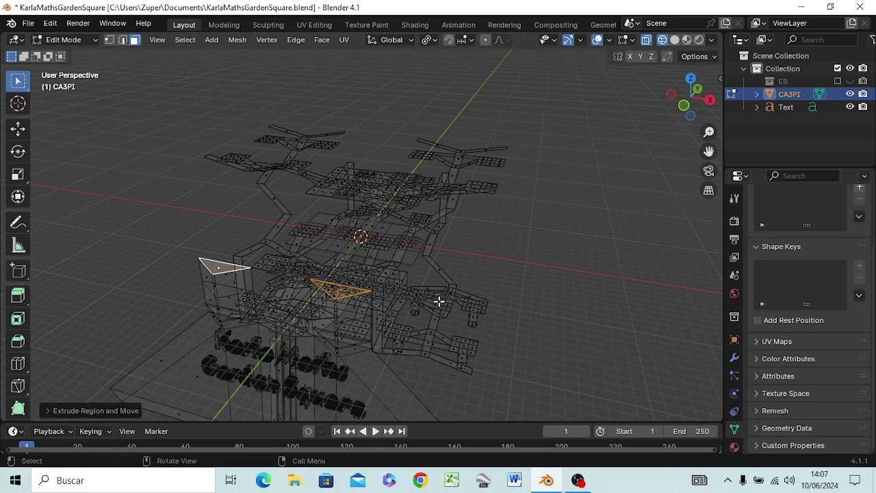
middle_drag(437, 322, 375, 322)
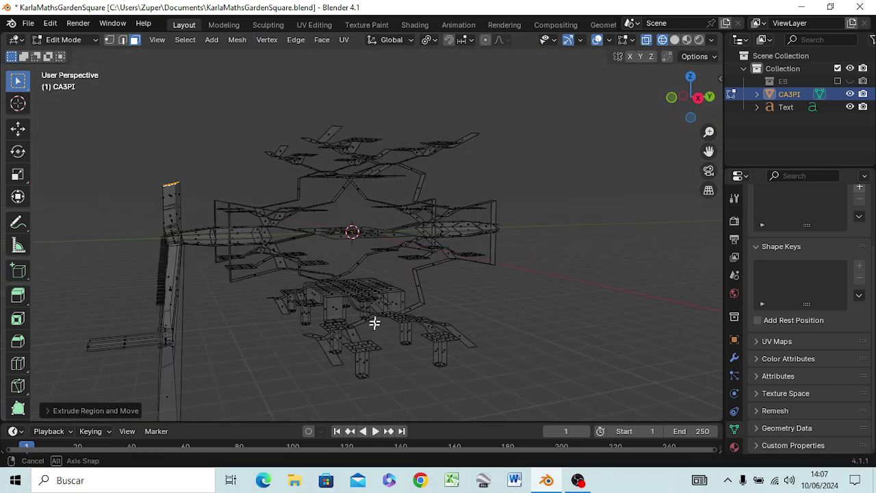
Extrude the two selected cap faces into box-shaped blocks
key(e)
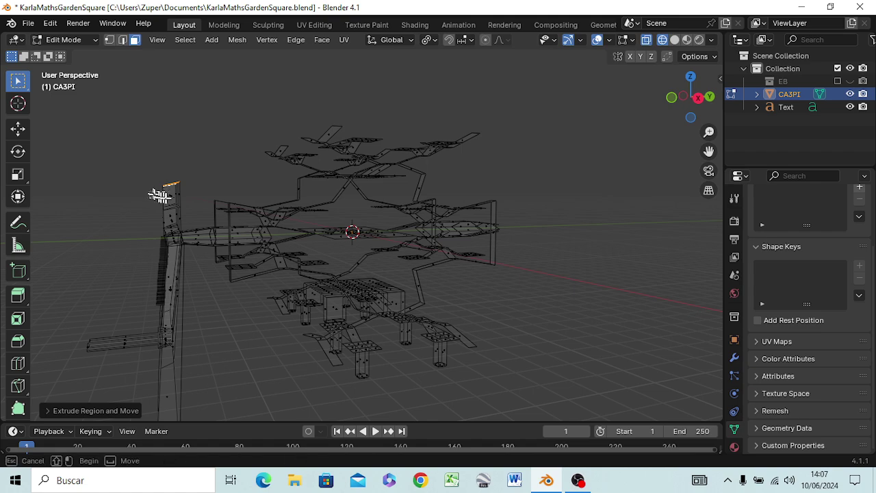
click(186, 197)
middle_drag(187, 206, 334, 281)
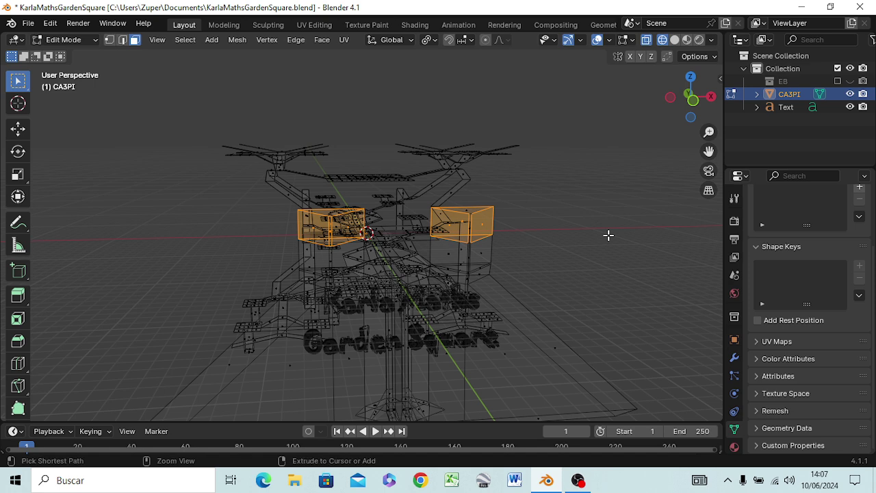
Bevel the blocks' edges by about 0.18 m with a single segment
key(ctrl+b)
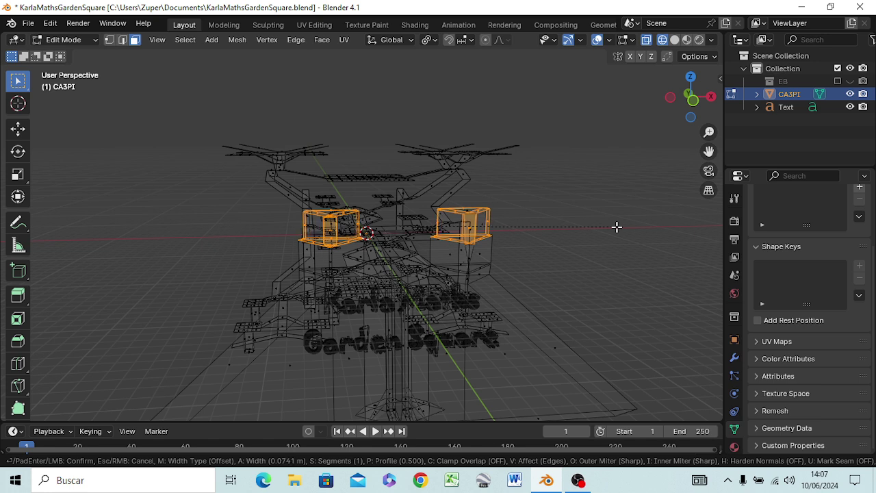
scroll(622, 225, up, 4)
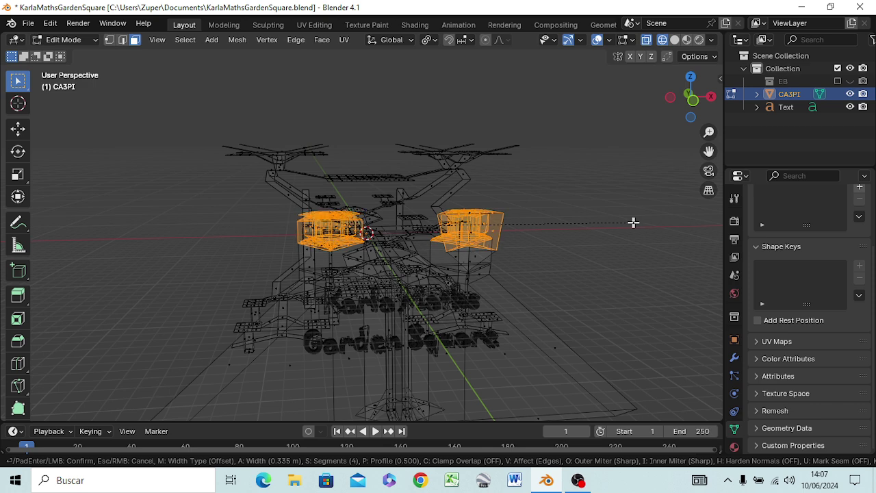
scroll(630, 221, down, 4)
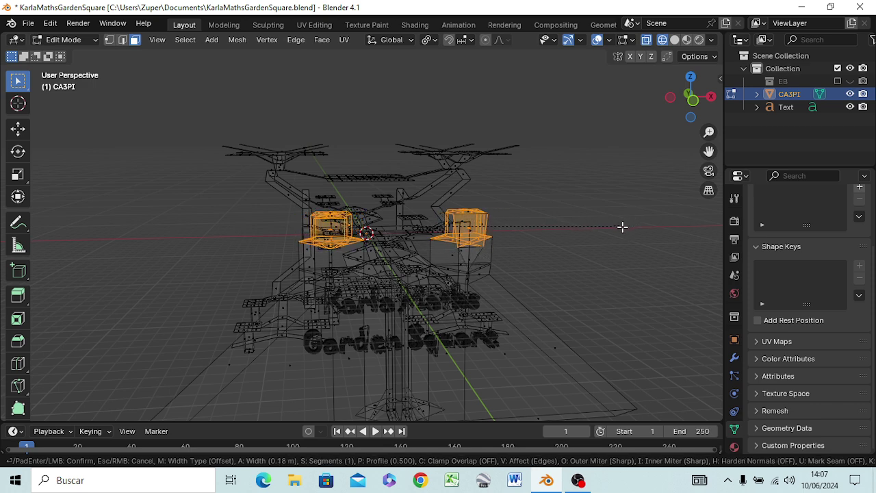
click(619, 227)
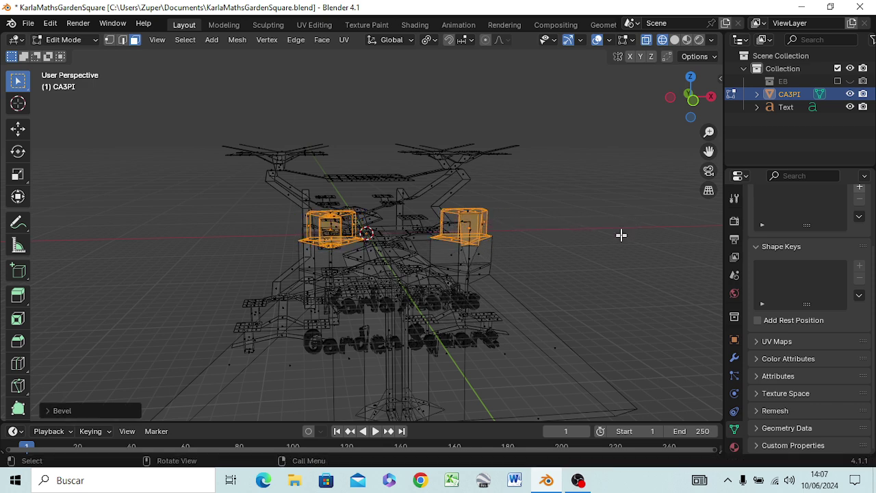
mouse_move(588, 258)
middle_down()
mouse_move(520, 267)
mouse_move(572, 299)
middle_up()
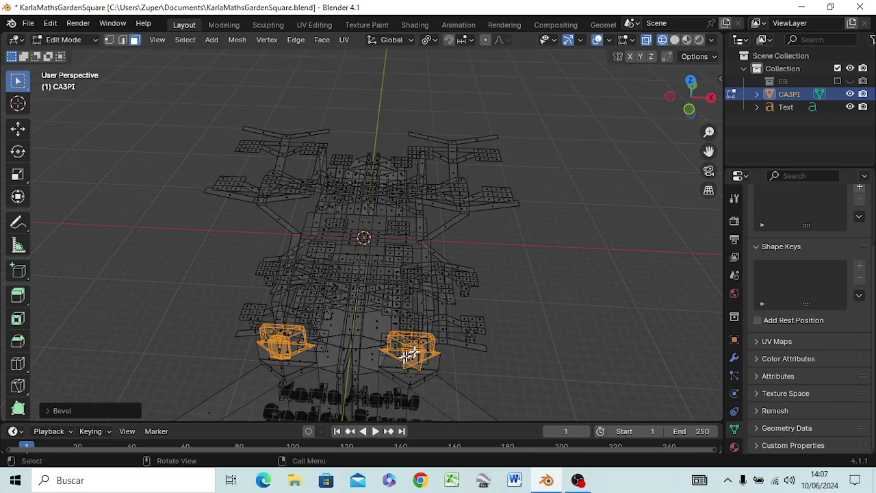
Deselect the beveled caps and show the pillars and lettered wall in Solid shading from the front
click(424, 350)
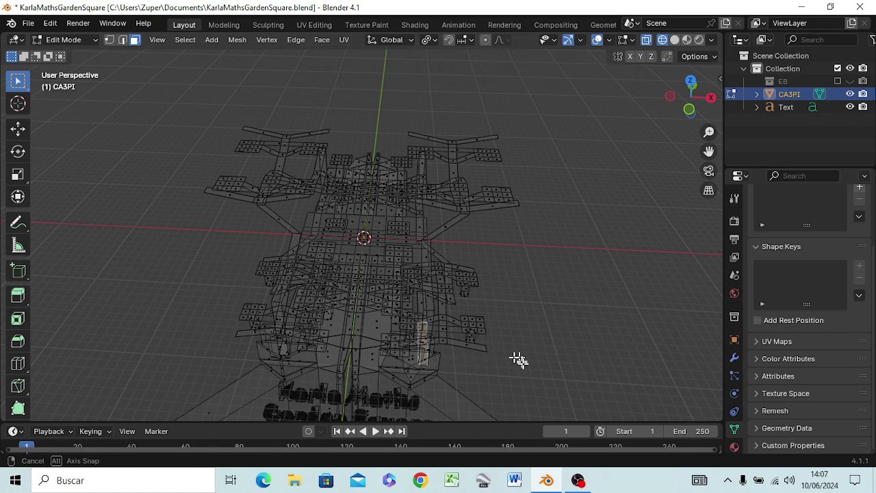
middle_drag(518, 360, 536, 298)
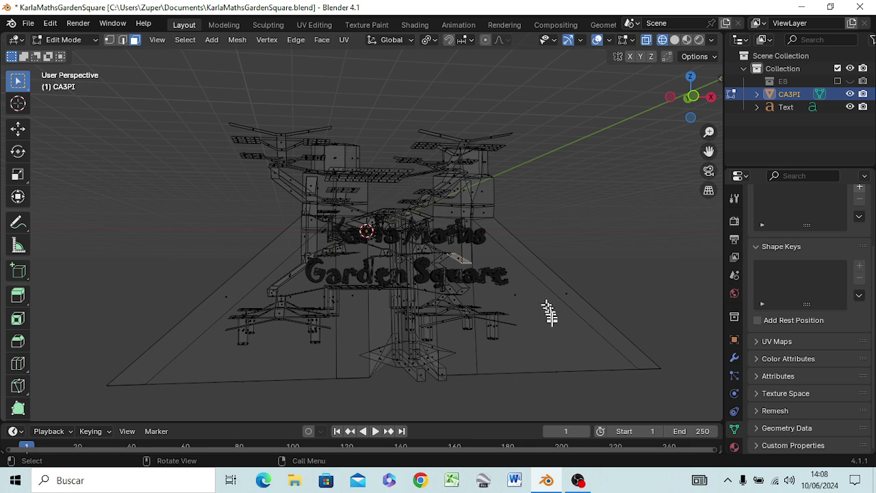
middle_drag(547, 307, 523, 347)
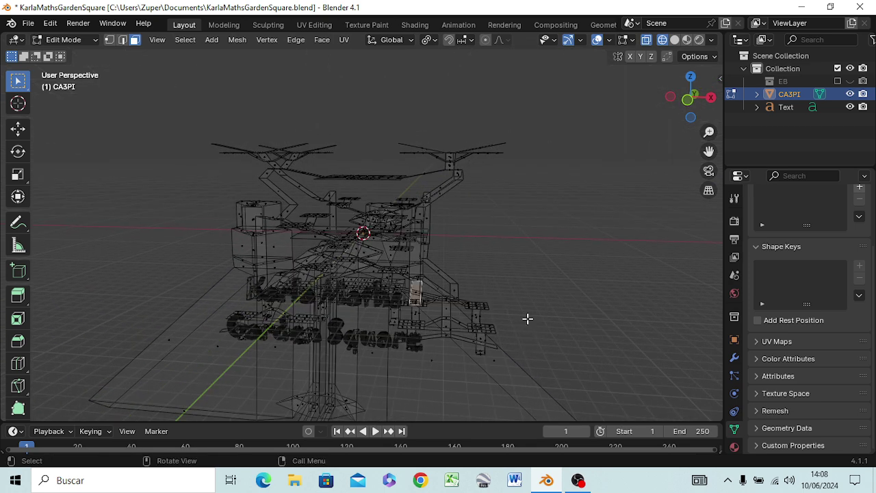
key(z)
click(628, 322)
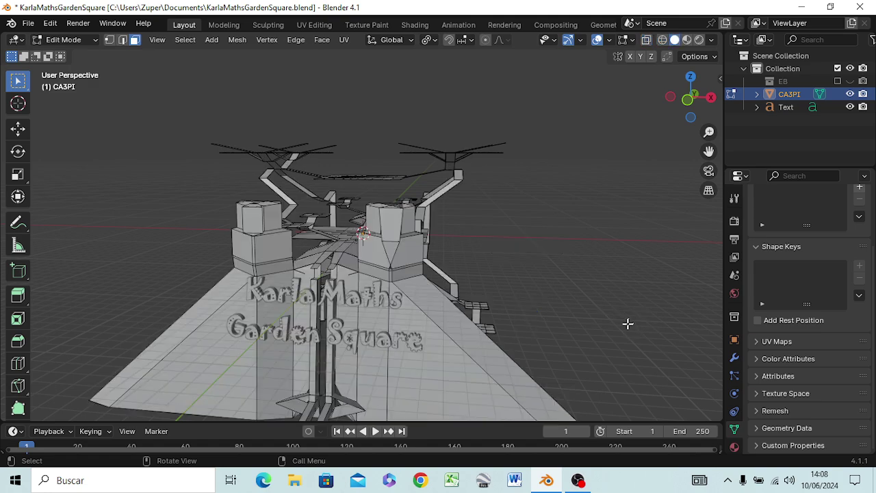
middle_drag(481, 290, 484, 297)
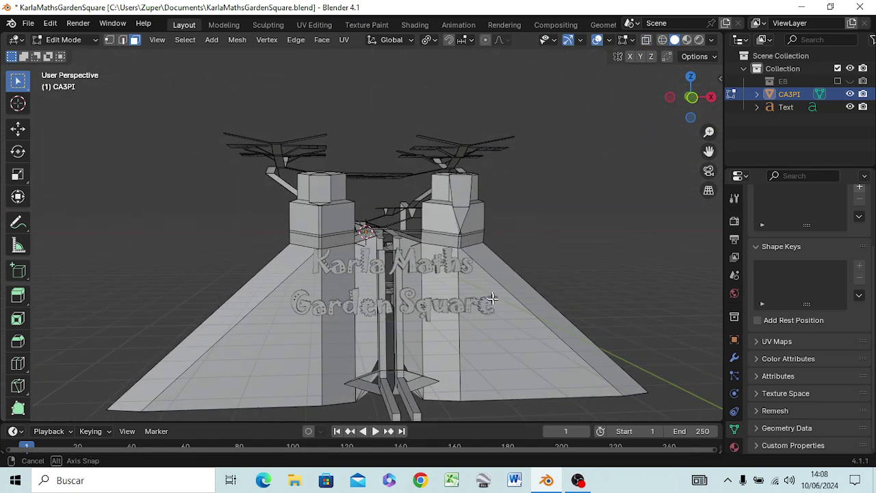
Extrude the left and right pillars' upper inner faces toward each other, then check in front orthographic view
key(ctrl+KP_Add)
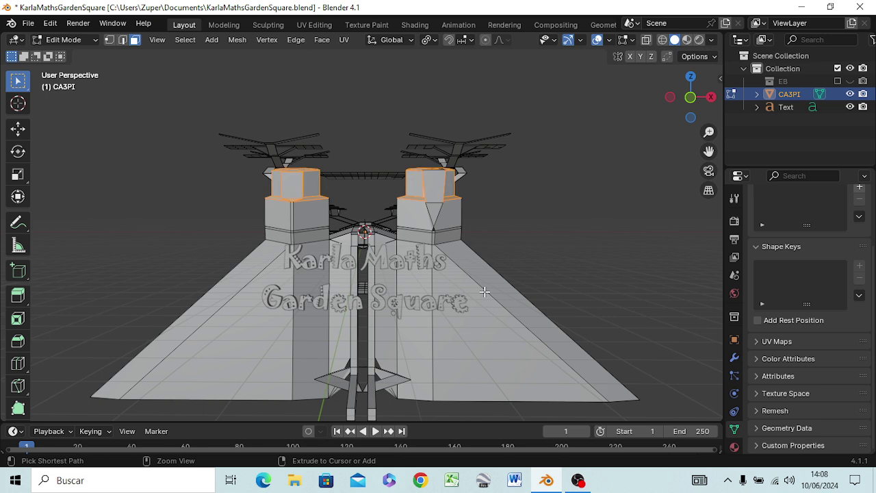
key(ctrl+KP_Add)
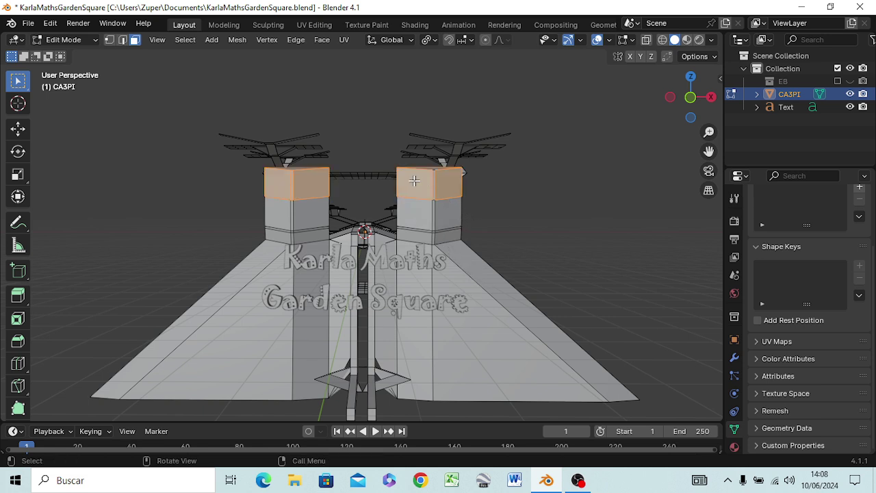
click(415, 182)
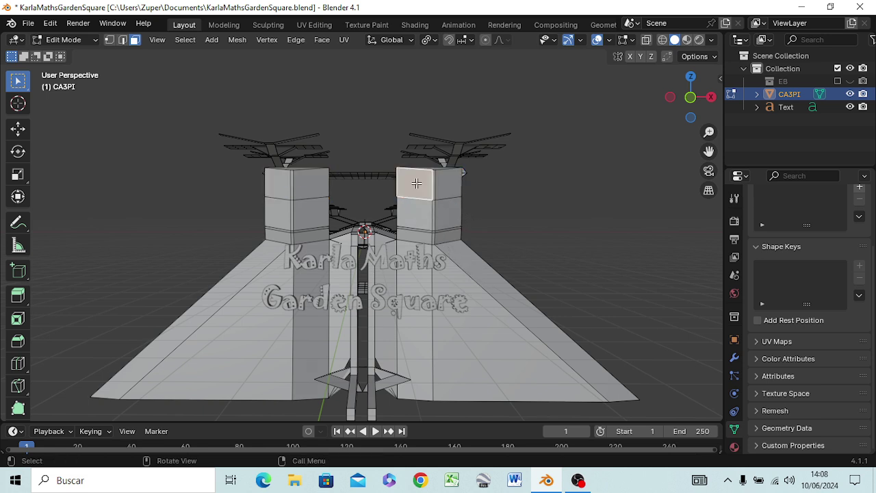
shift+click(312, 190)
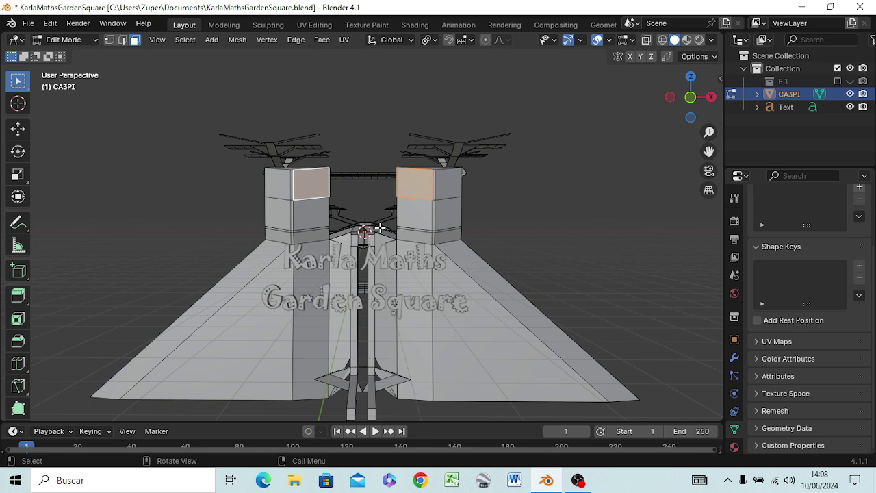
key(e)
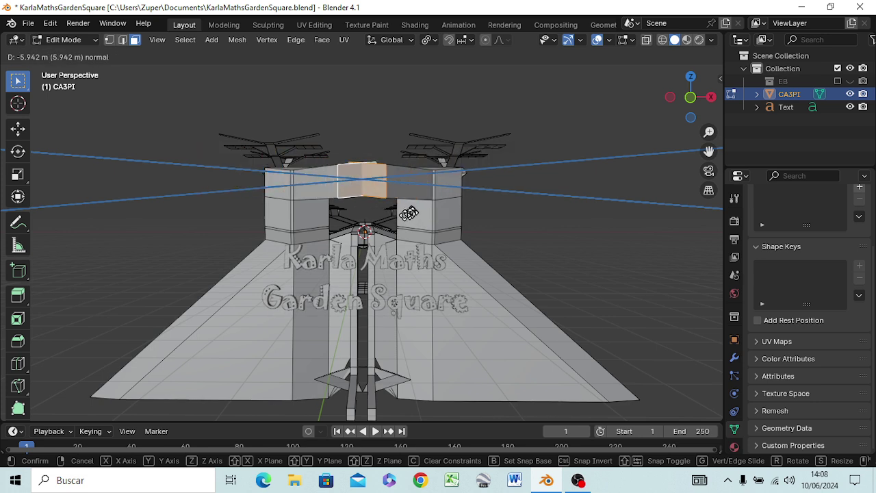
click(407, 215)
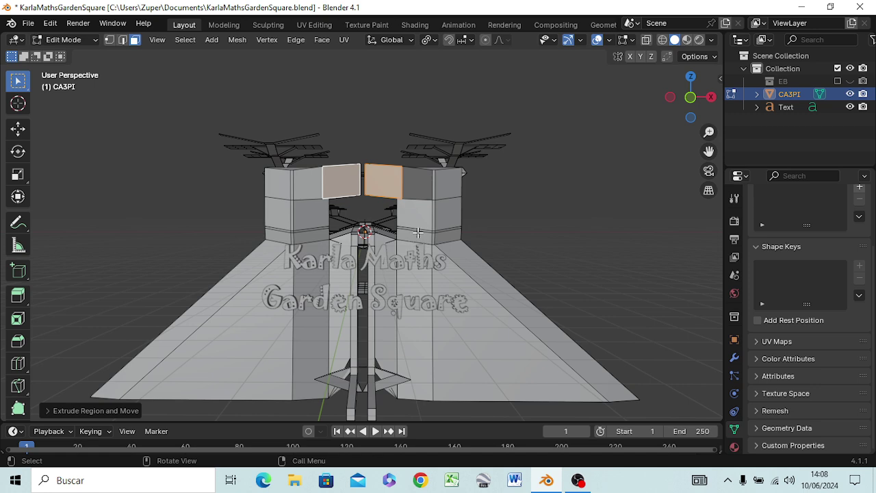
key(KP_3)
key(KP_1)
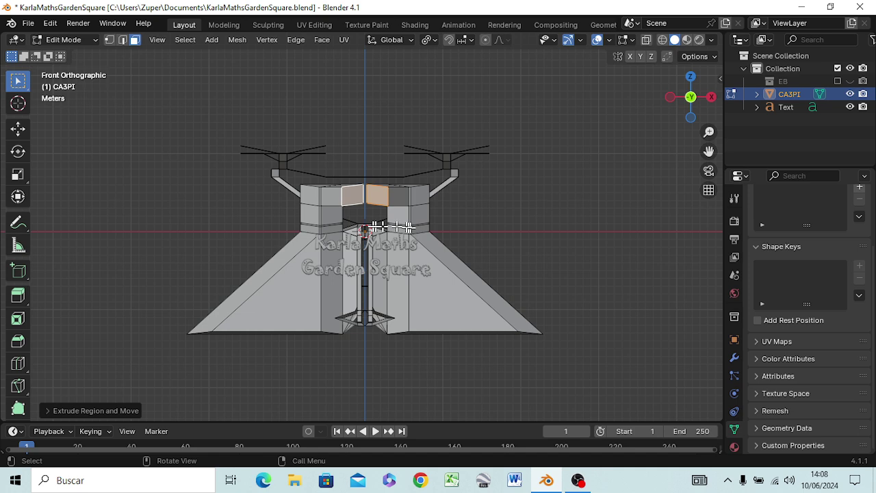
Lower the two inward extensions about 0.1 m along Z, leaving only the right extension's face selected
scroll(383, 223, up, 3)
scroll(384, 222, up, 2)
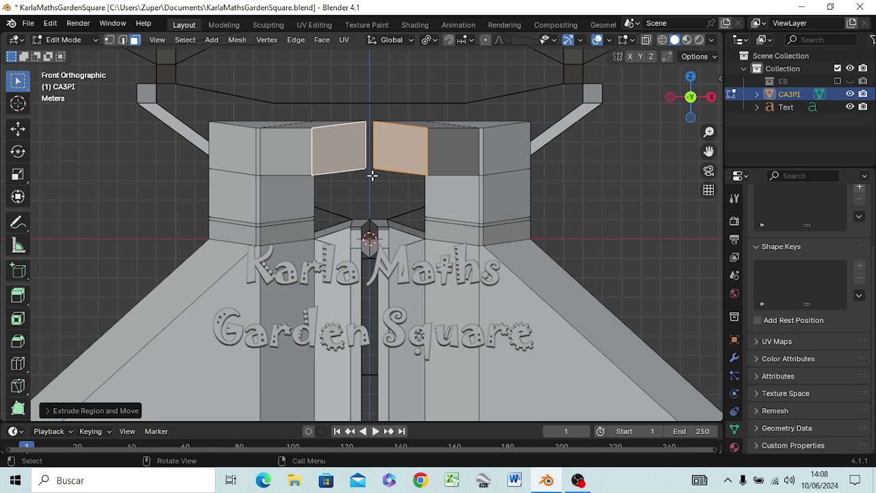
key(g)
key(z)
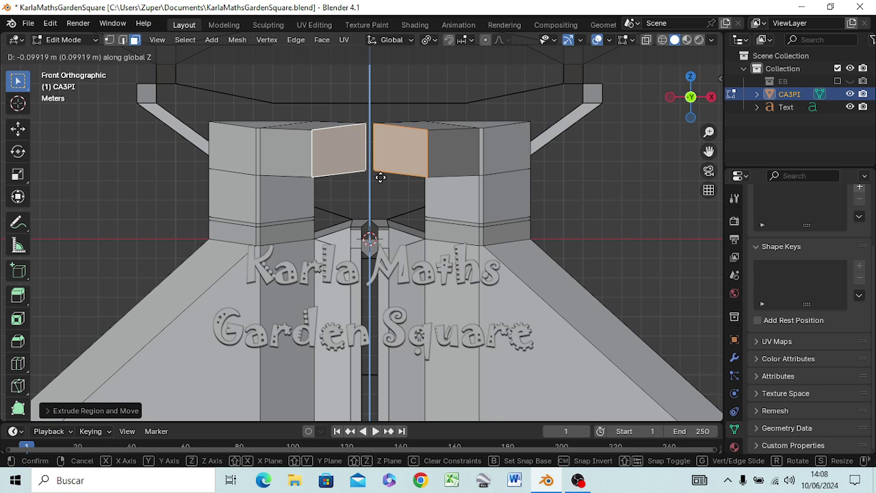
click(380, 177)
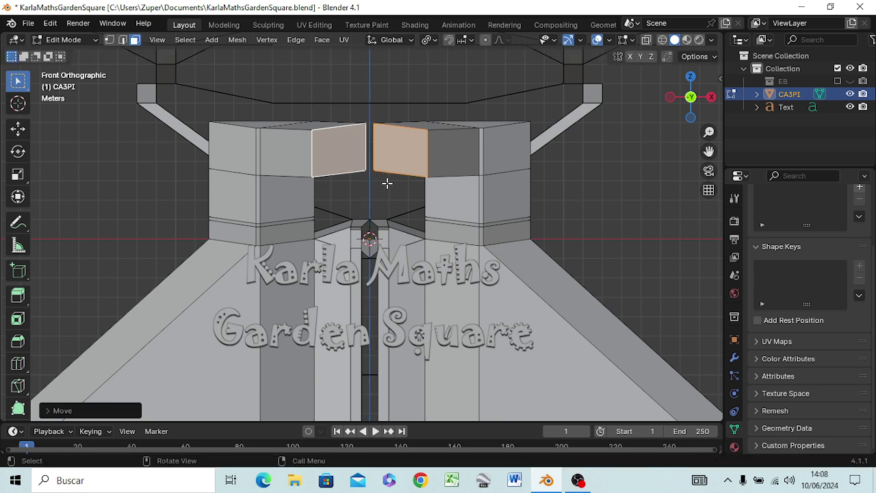
key(r)
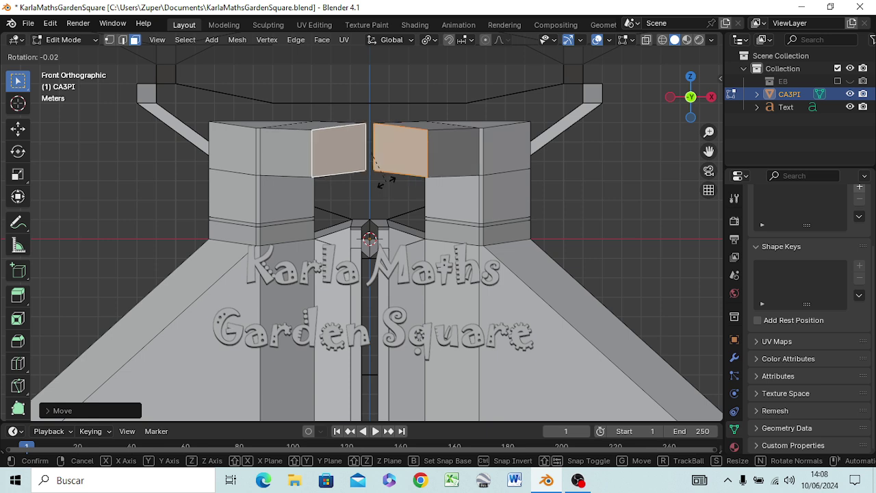
right_click(386, 180)
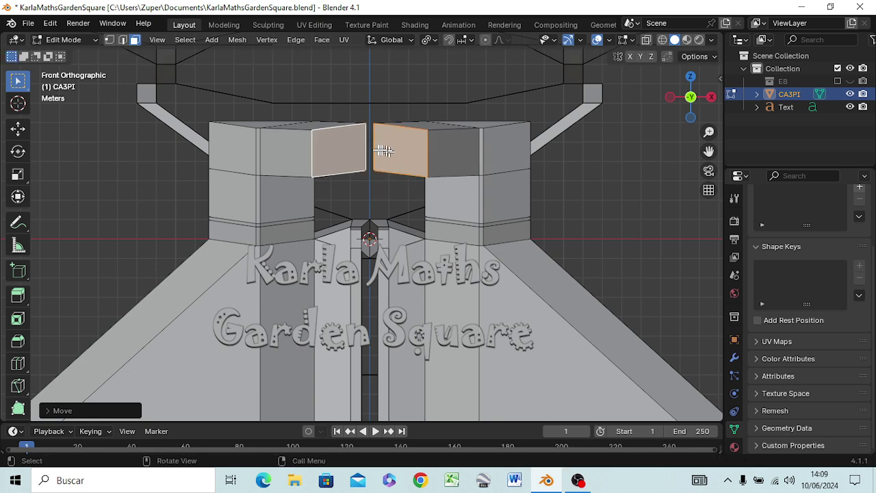
click(375, 147)
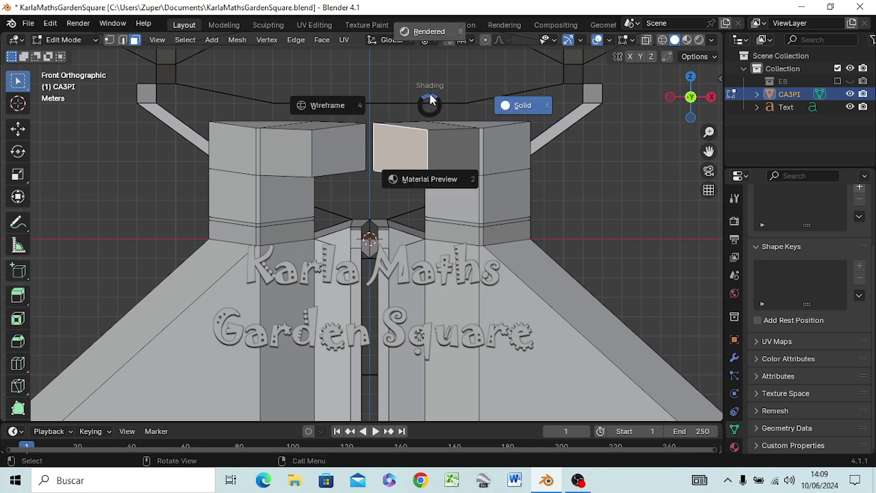
In edge mode, select both extensions' inner vertical edges and lower them along Z
click(622, 178)
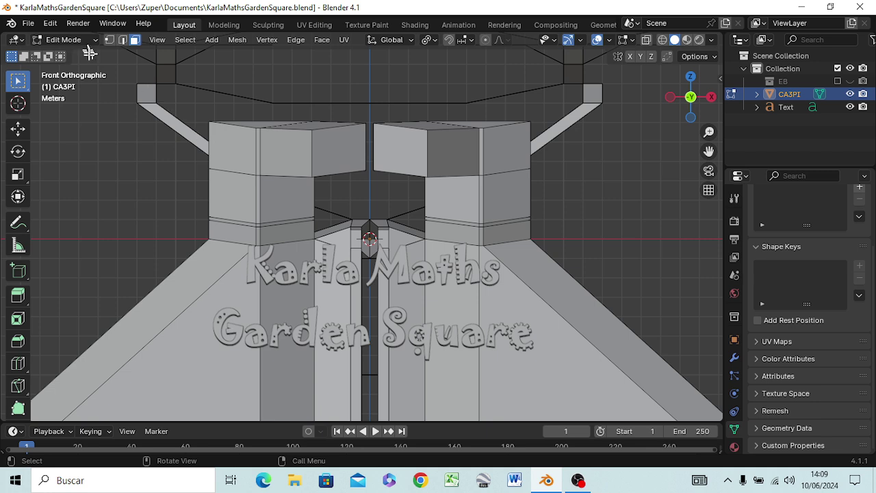
key(2)
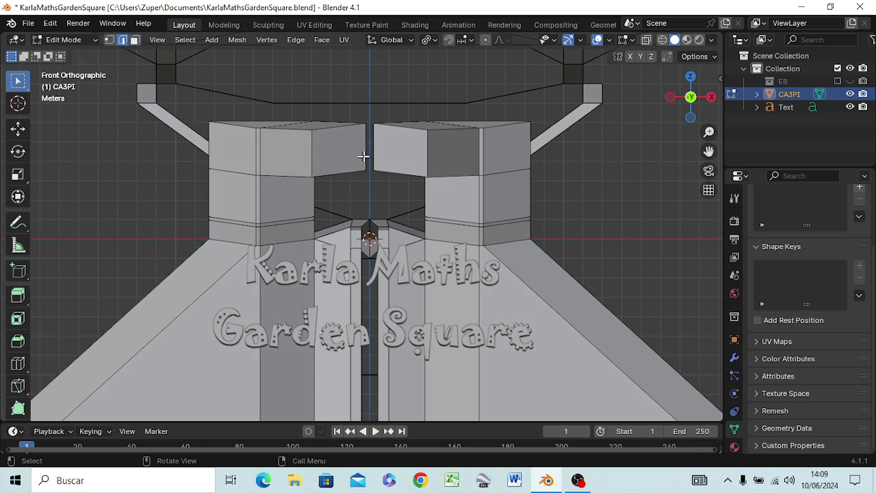
click(364, 156)
shift+click(373, 151)
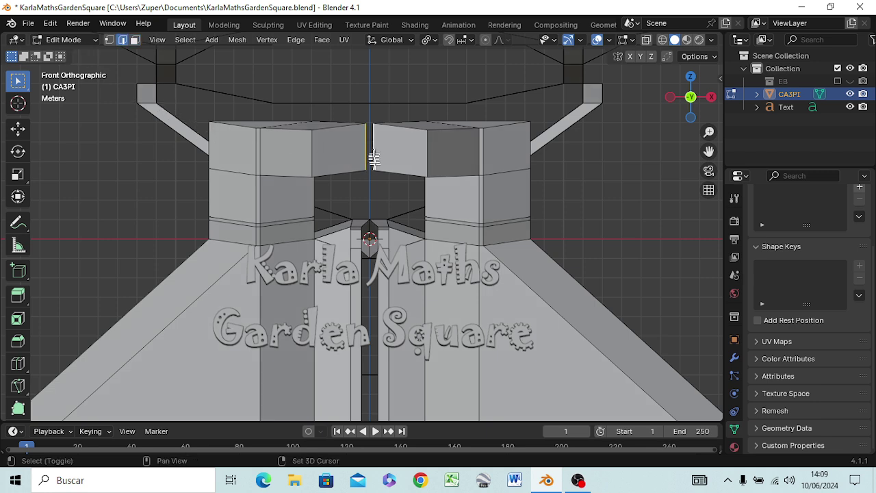
key(g)
key(z)
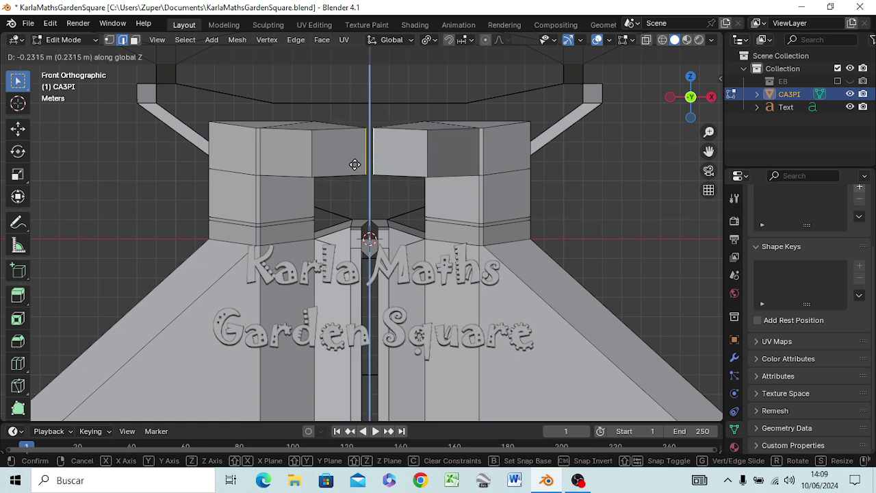
click(355, 164)
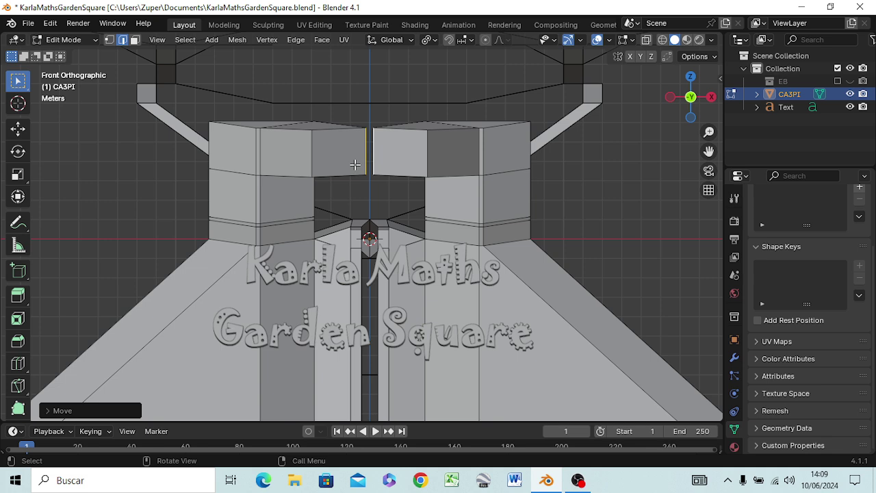
Nudge the inner edges down slightly further along Z
key(g)
key(z)
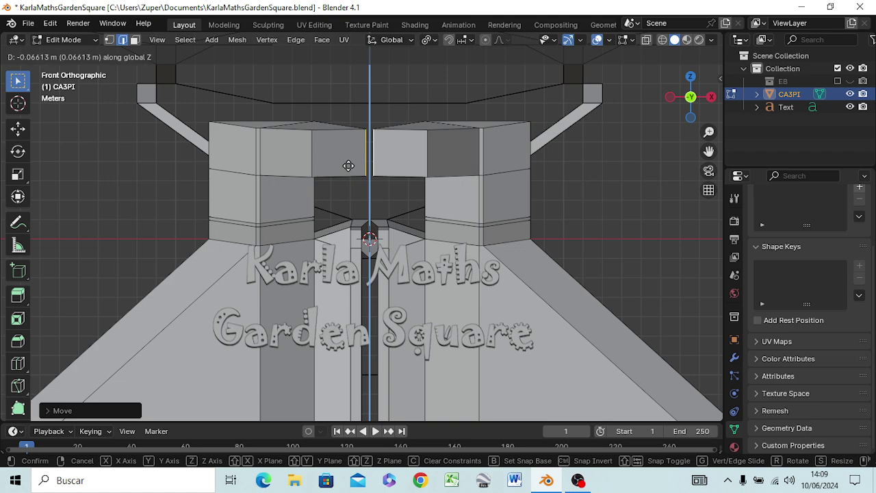
click(349, 167)
scroll(360, 185, up, 5)
middle_drag(360, 185, 388, 201)
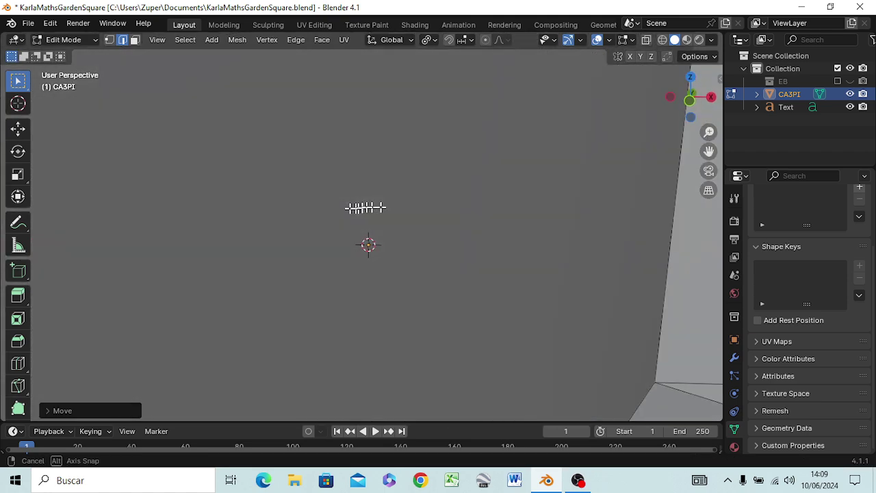
Select the upper edges of the right and left caps, then return to a front view
scroll(388, 201, down, 5)
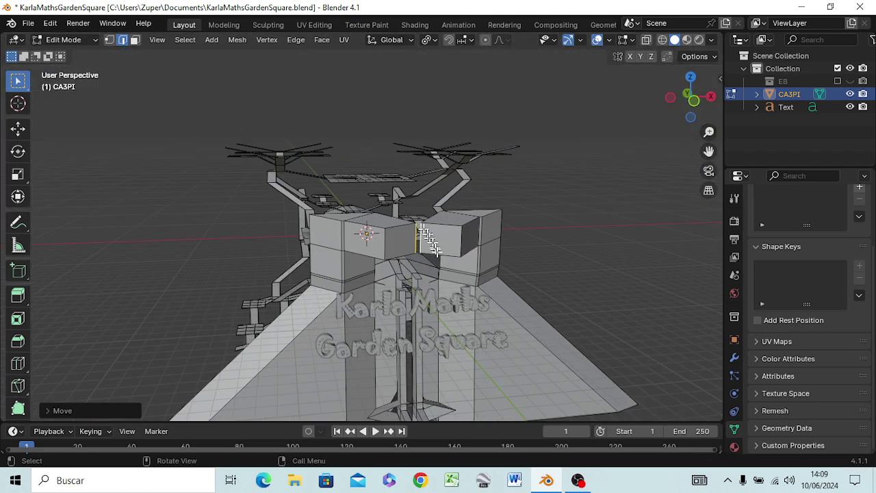
mouse_move(384, 200)
middle_down()
mouse_move(309, 248)
mouse_move(313, 260)
middle_up()
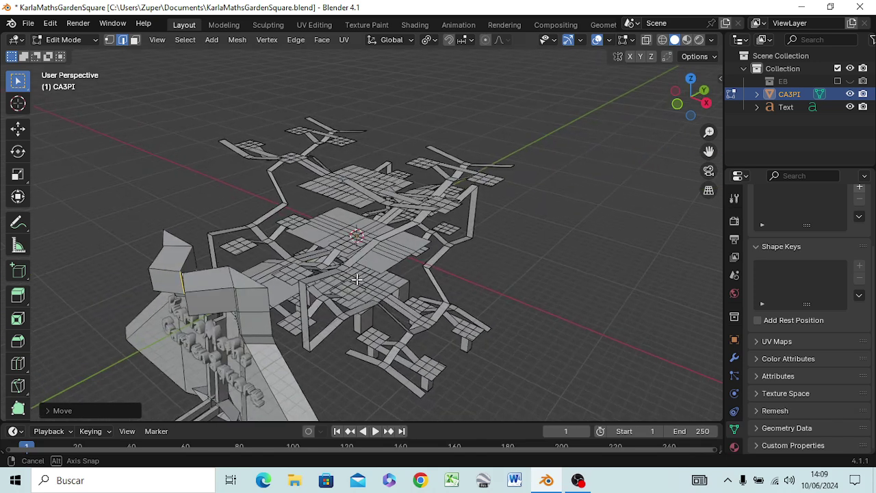
click(240, 279)
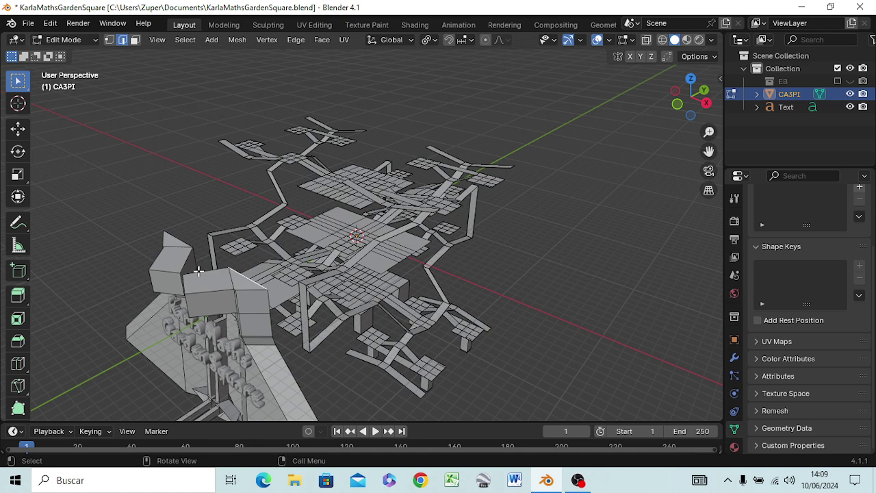
click(200, 281)
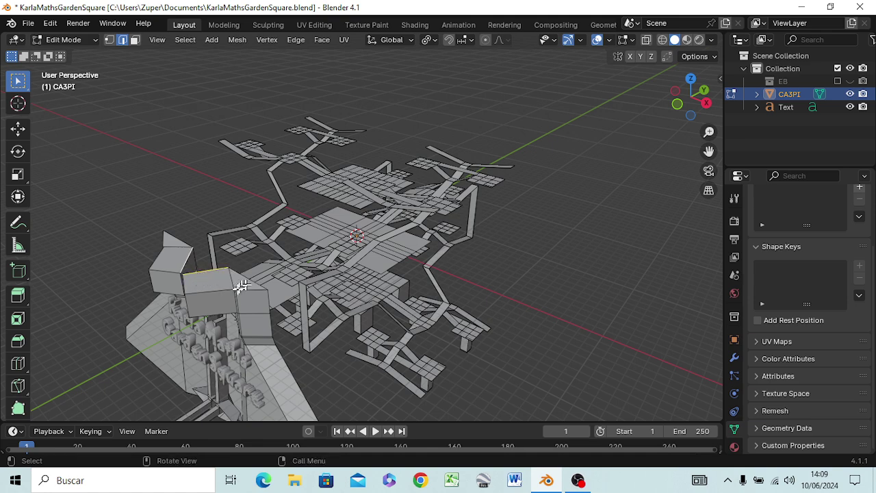
middle_drag(241, 301, 296, 279)
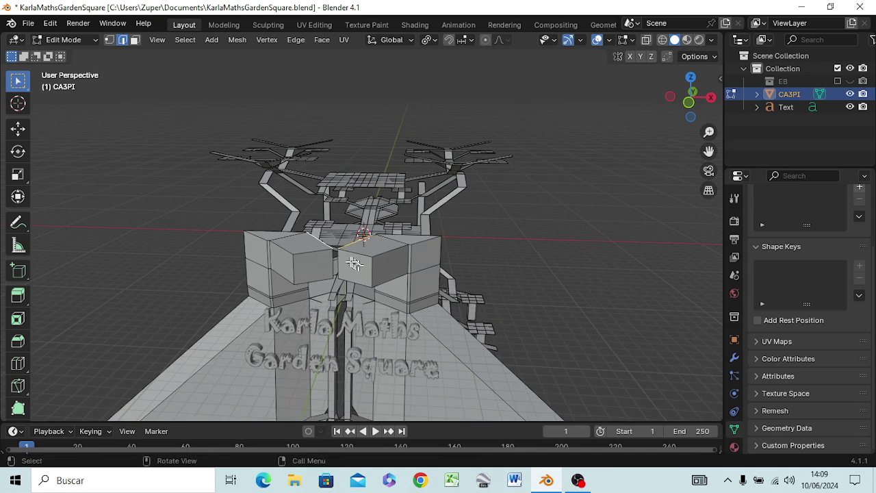
middle_drag(345, 268, 343, 260)
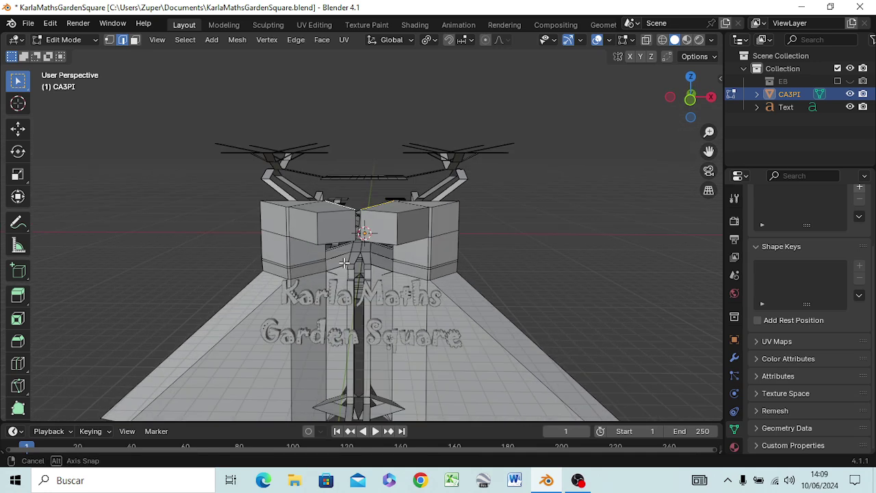
Raise the selected cap edges along Z and scale them to about -0.13 into pointed peaks
key(g)
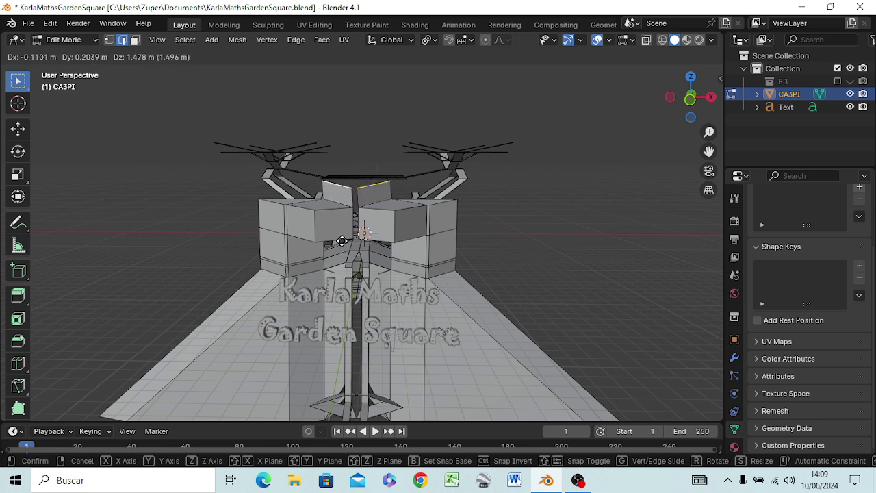
key(z)
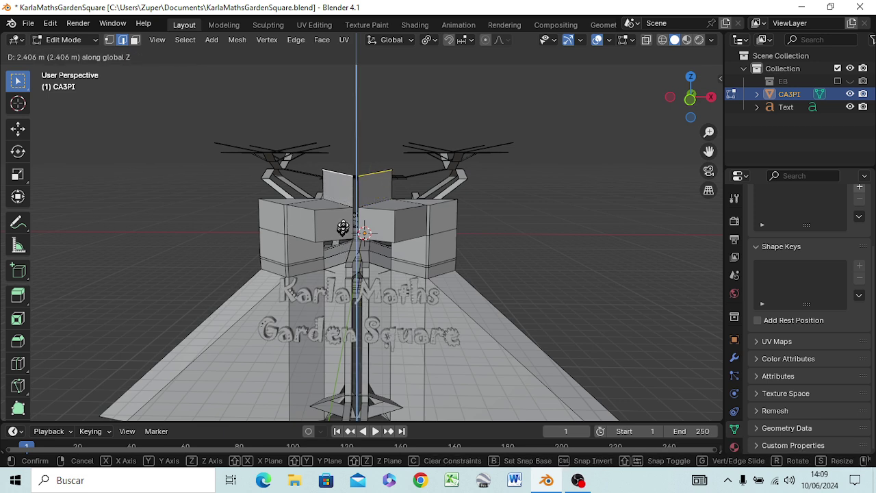
click(343, 223)
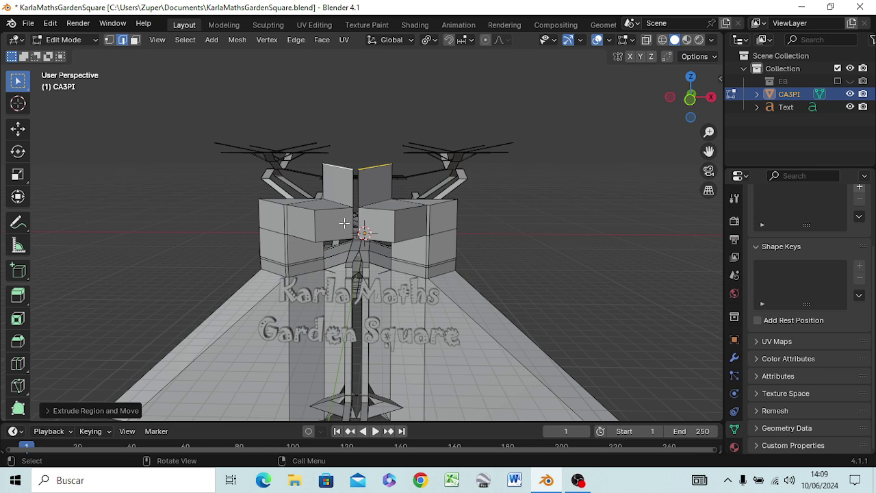
key(s)
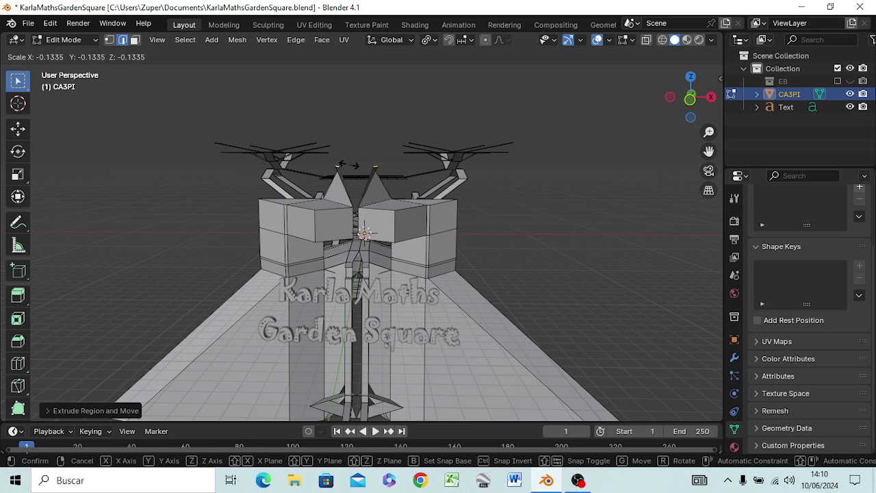
click(349, 169)
Select the ridge edge of one roof cap from an oblique view
middle_drag(350, 208, 305, 215)
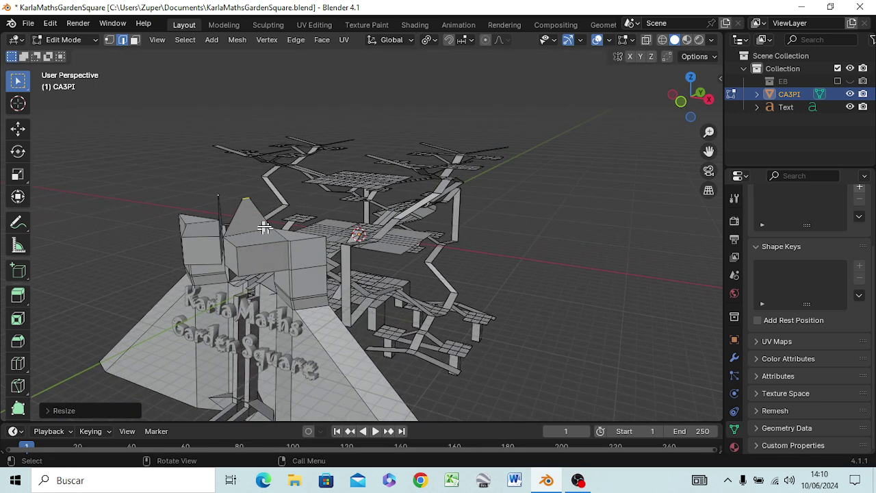
click(245, 224)
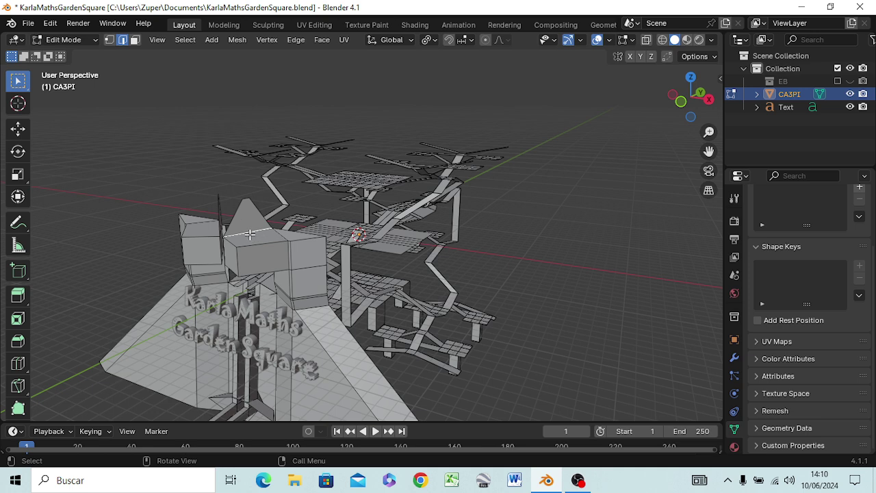
mouse_move(236, 235)
middle_down()
mouse_move(274, 268)
mouse_move(290, 254)
middle_up()
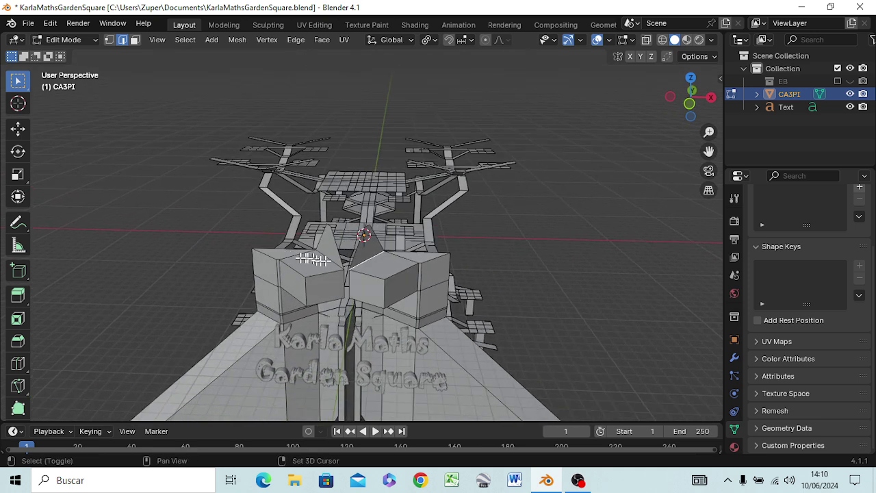
Add the other ridge edge and set both ridges' height along Z
shift+click(327, 258)
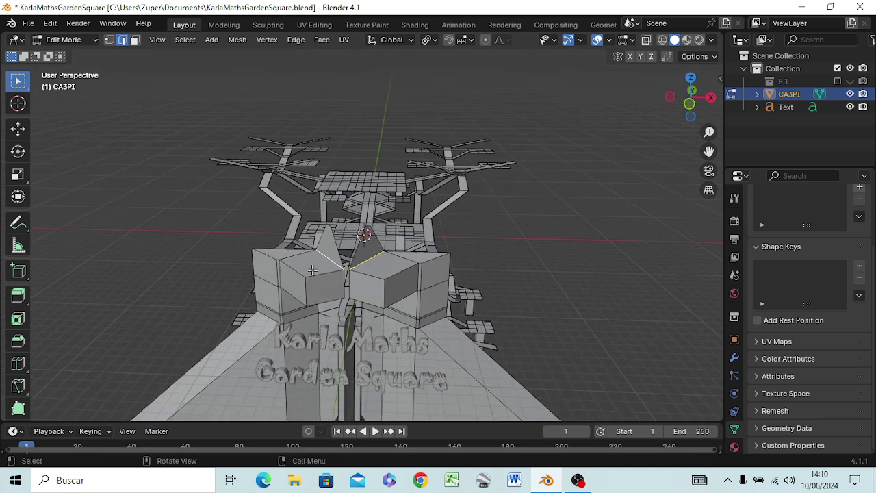
key(g)
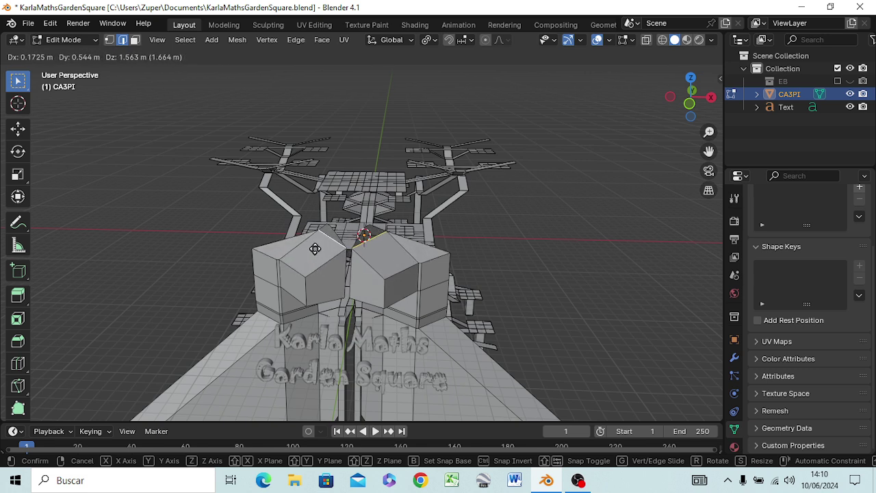
key(z)
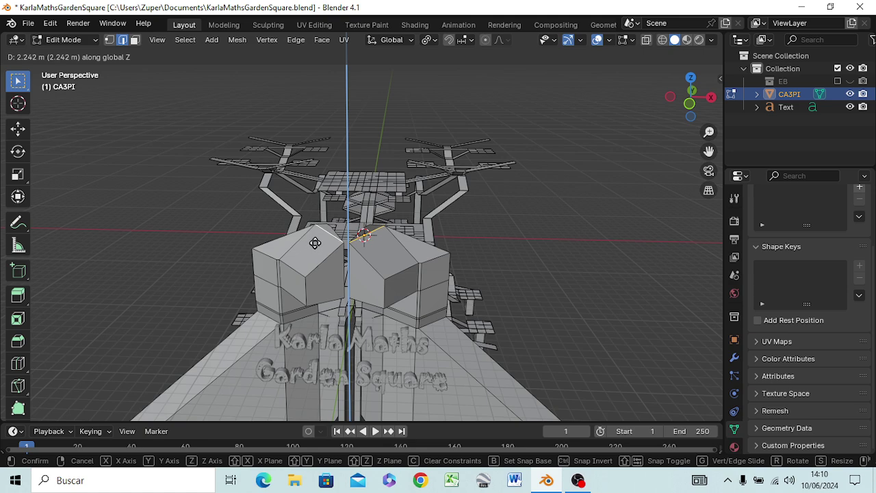
click(317, 245)
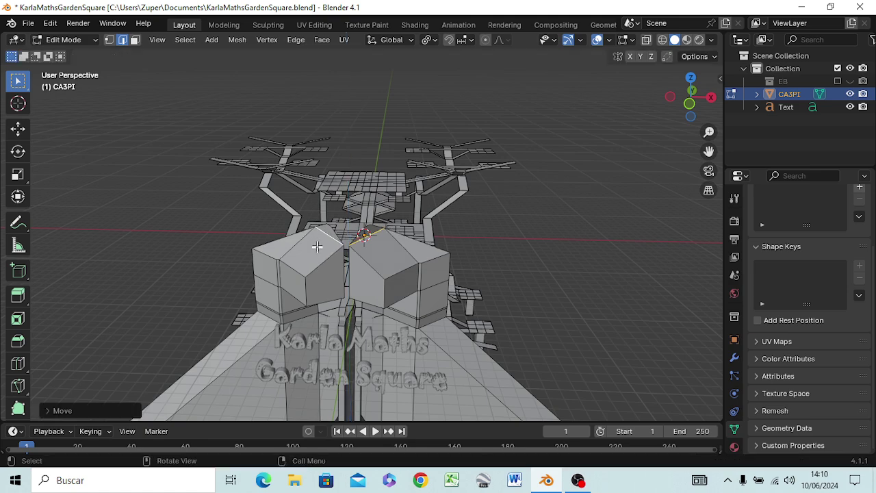
mouse_move(333, 290)
middle_down()
mouse_move(316, 256)
mouse_move(346, 218)
mouse_move(396, 215)
mouse_move(409, 226)
mouse_move(385, 248)
mouse_move(349, 226)
middle_up()
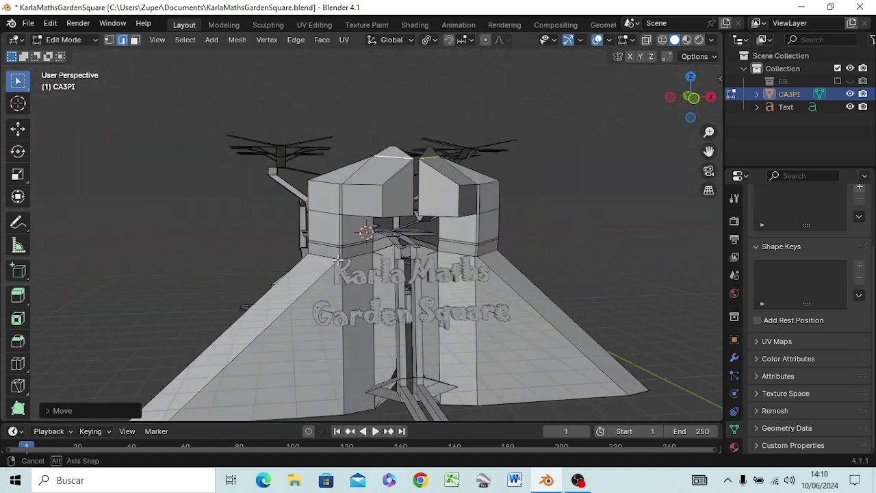
In front view, slide the roof caps' inner edges along X until they meet at the centre
click(431, 199)
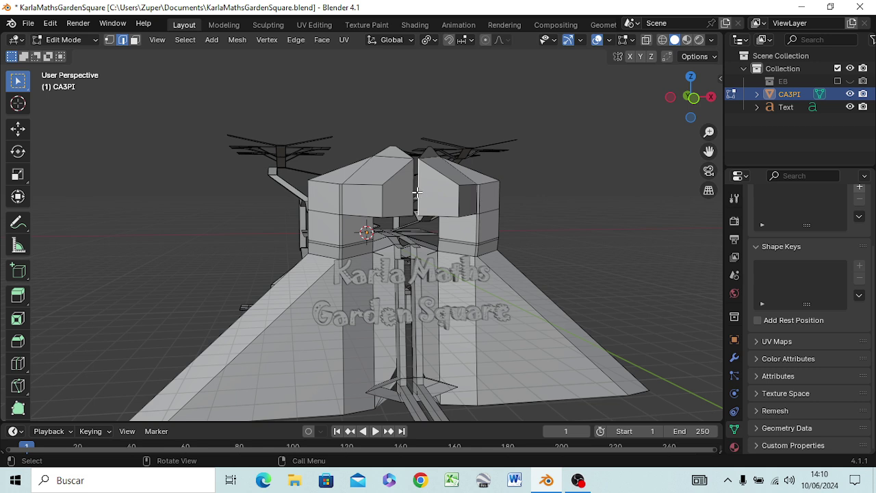
key(KP_1)
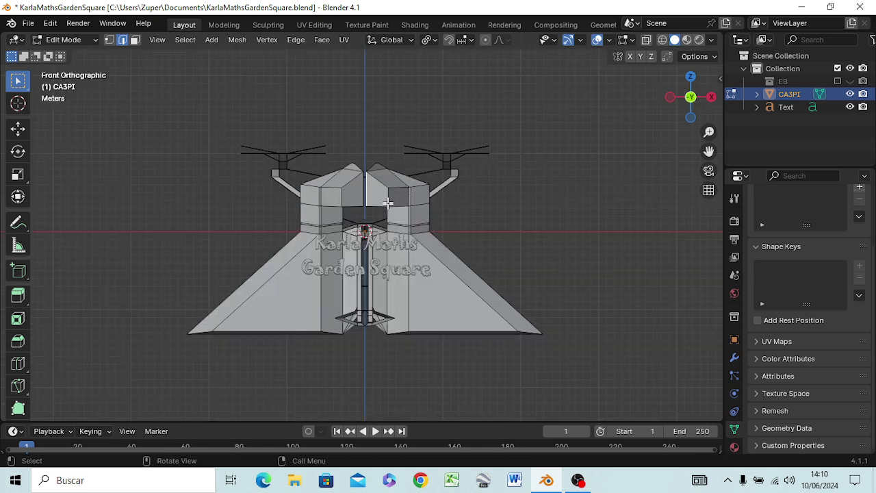
click(388, 204)
key(g)
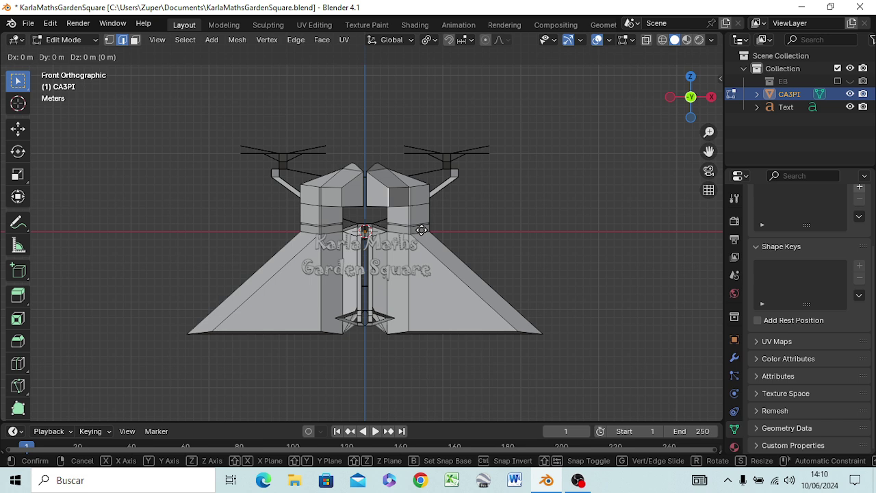
key(x)
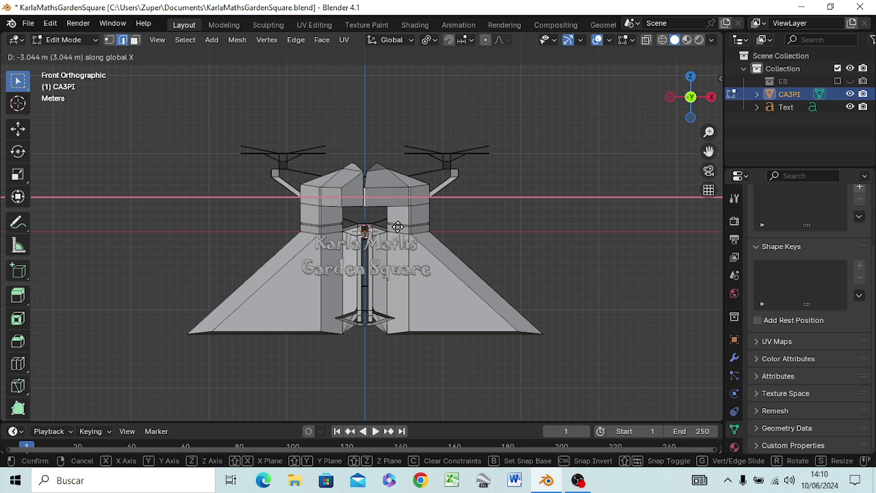
click(398, 226)
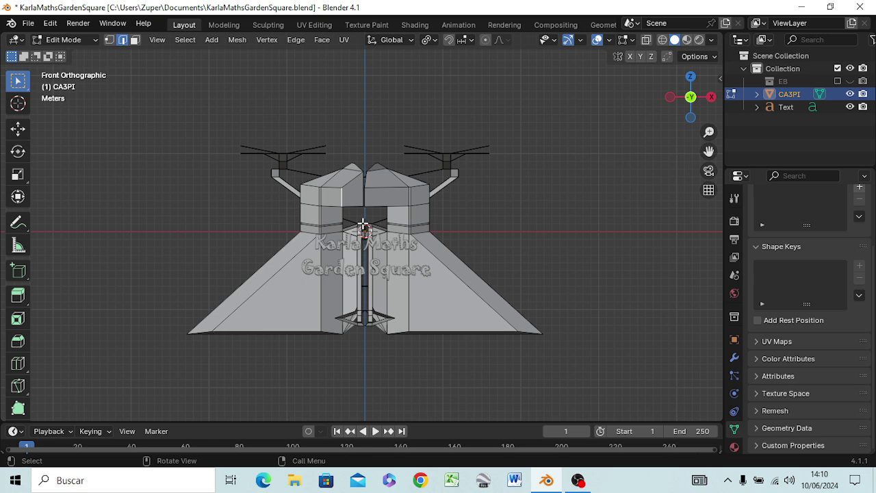
key(g)
key(x)
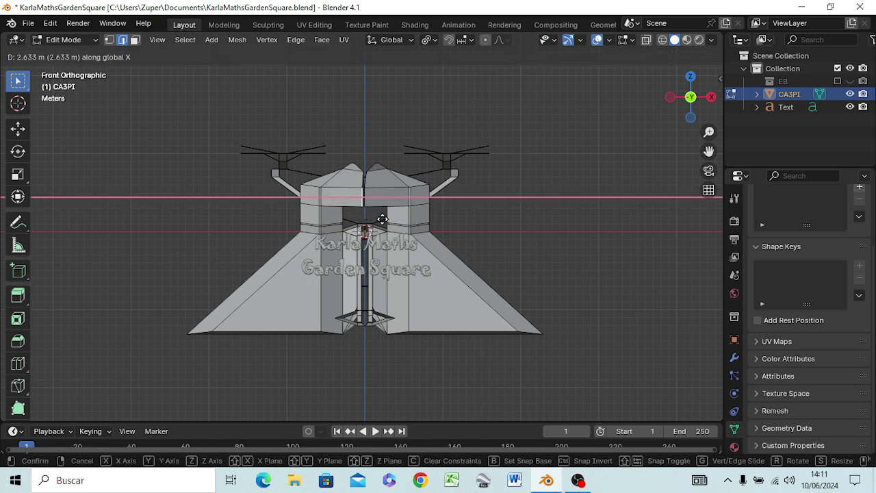
click(384, 219)
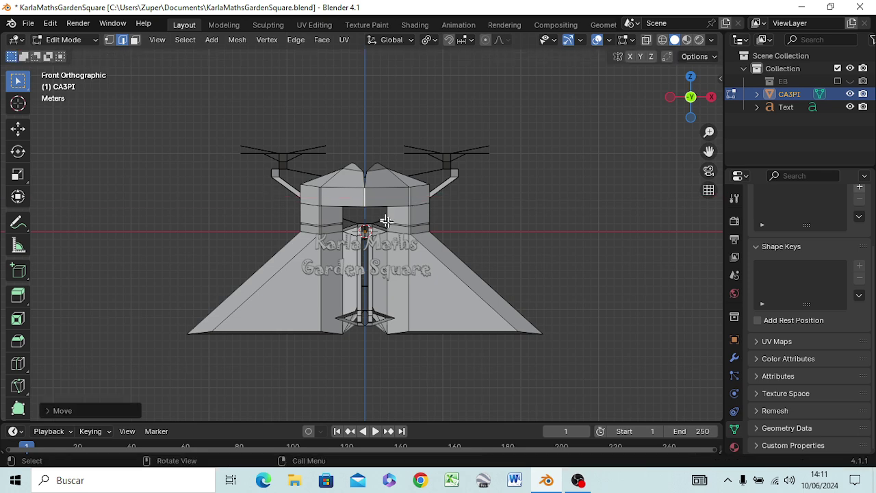
mouse_move(382, 243)
middle_down()
mouse_move(398, 279)
mouse_move(380, 266)
middle_up()
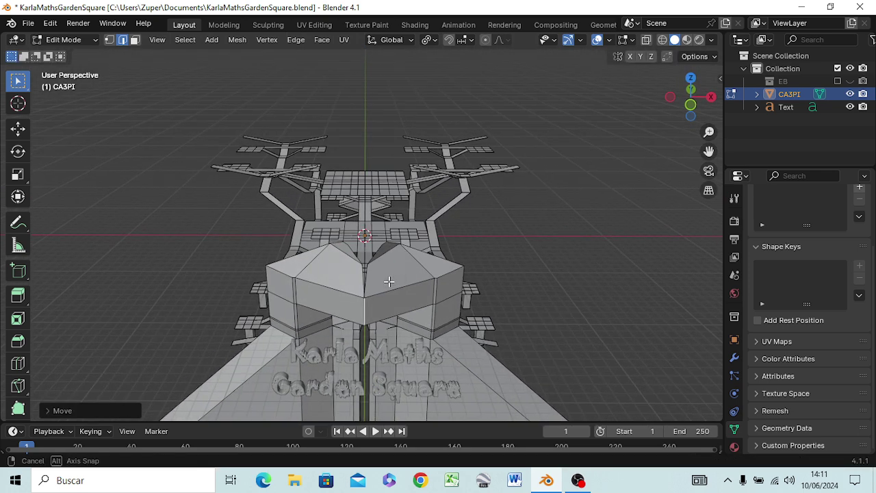
Select the central edge between the caps, check it from top view, then hide the tool strip
click(364, 274)
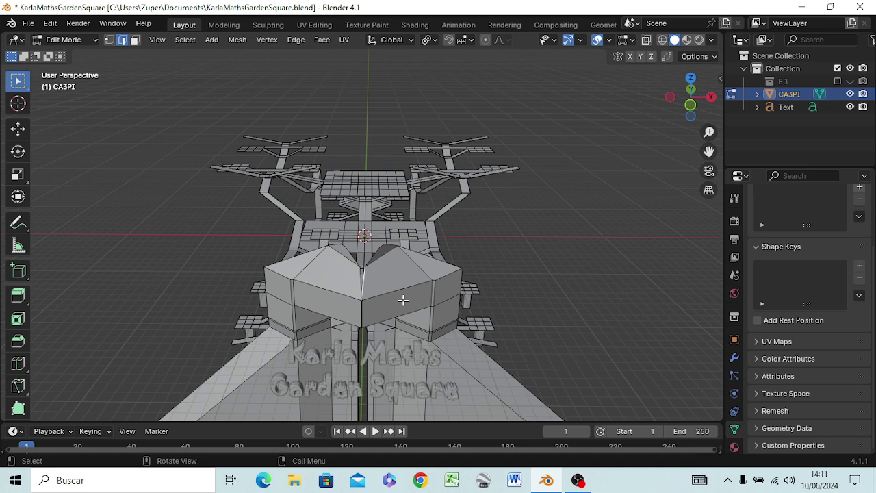
key(KP_7)
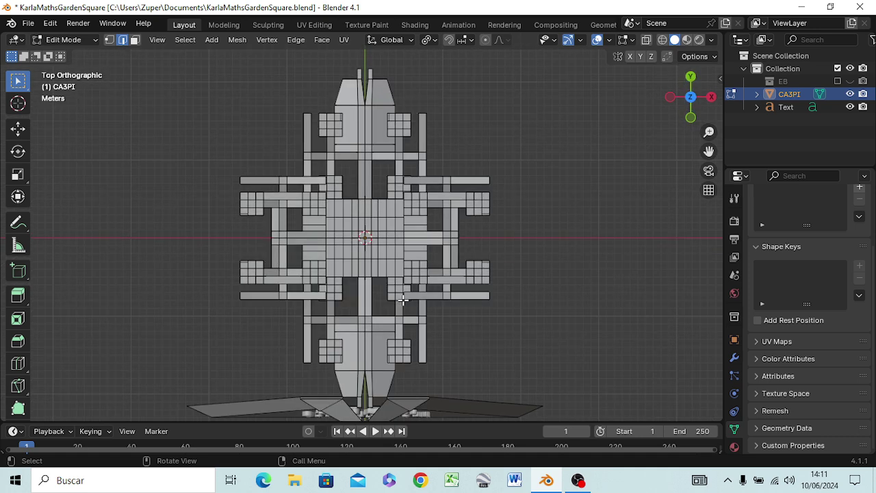
scroll(403, 299, down, 2)
scroll(403, 299, up, 1)
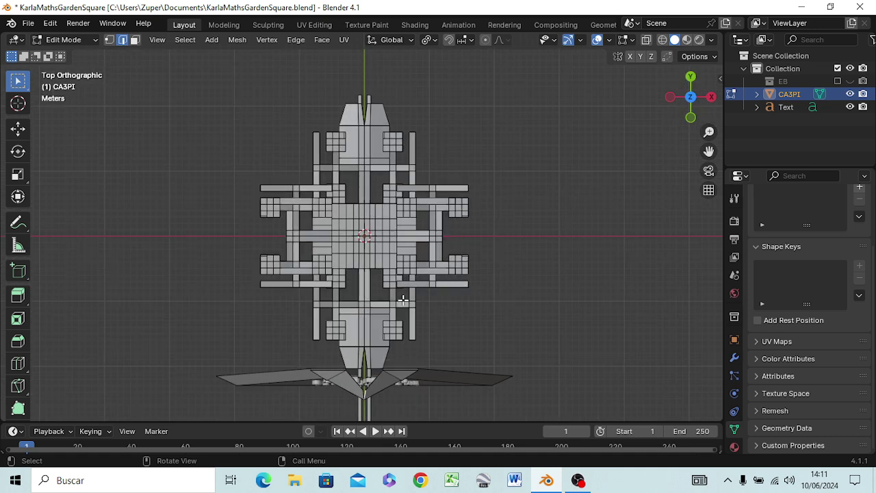
mouse_move(404, 281)
middle_down()
mouse_move(415, 202)
mouse_move(391, 174)
middle_up()
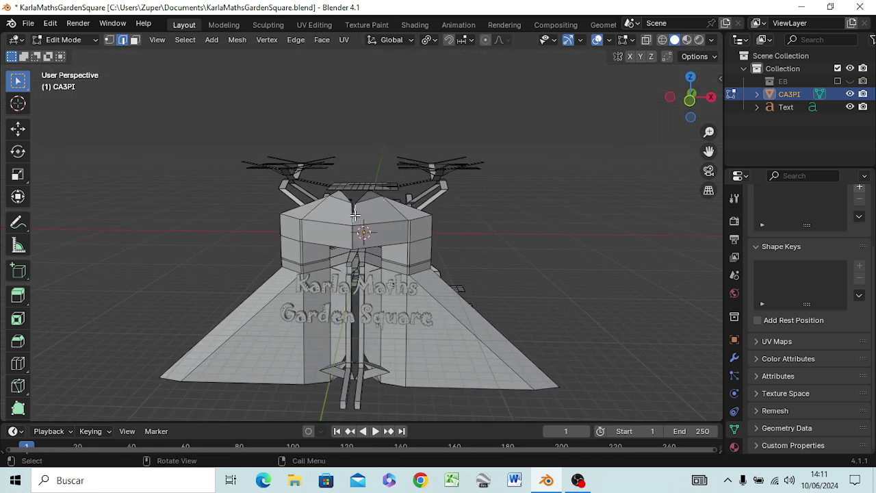
key(t)
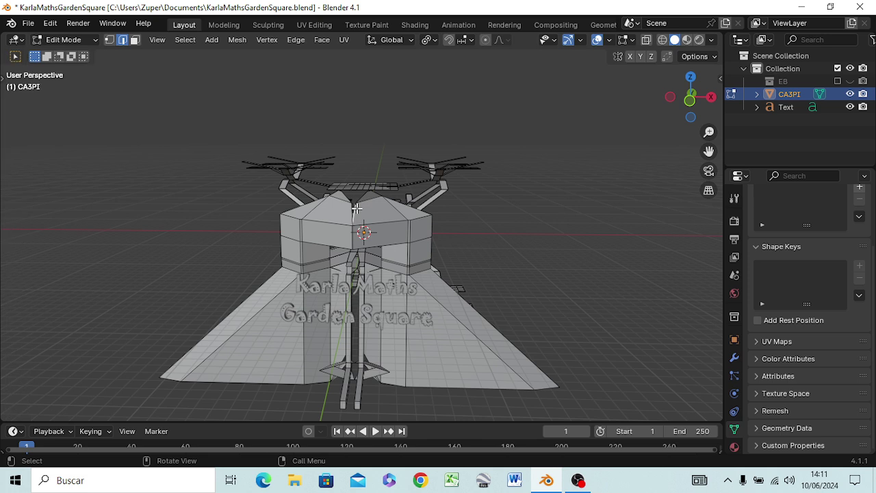
Keeping Solid shading, rotate the central roof edge about -7.6° around the Z axis
key(z)
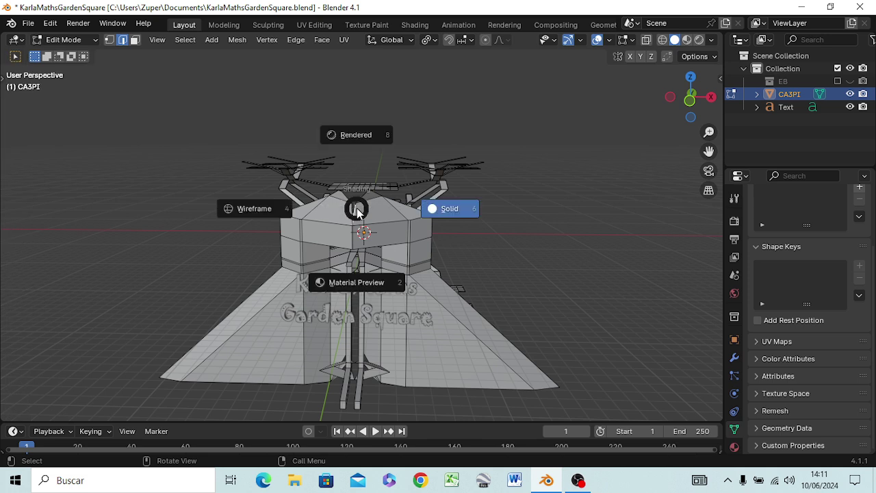
click(373, 214)
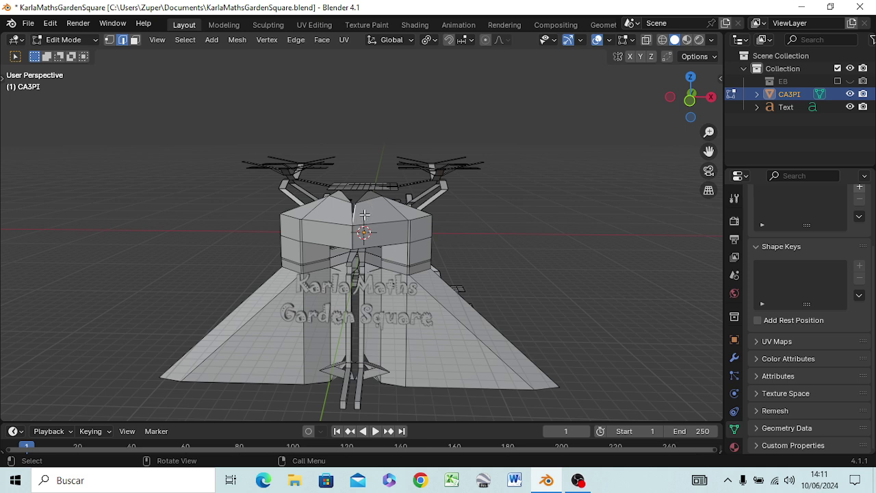
key(r)
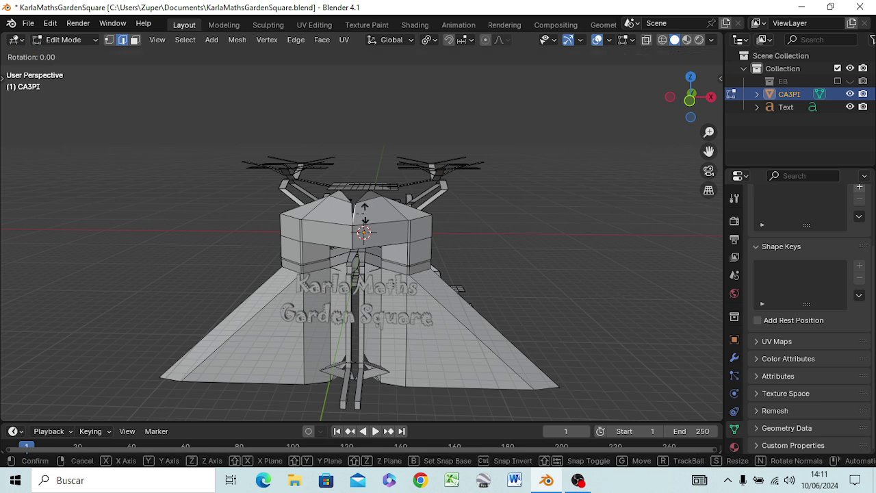
key(z)
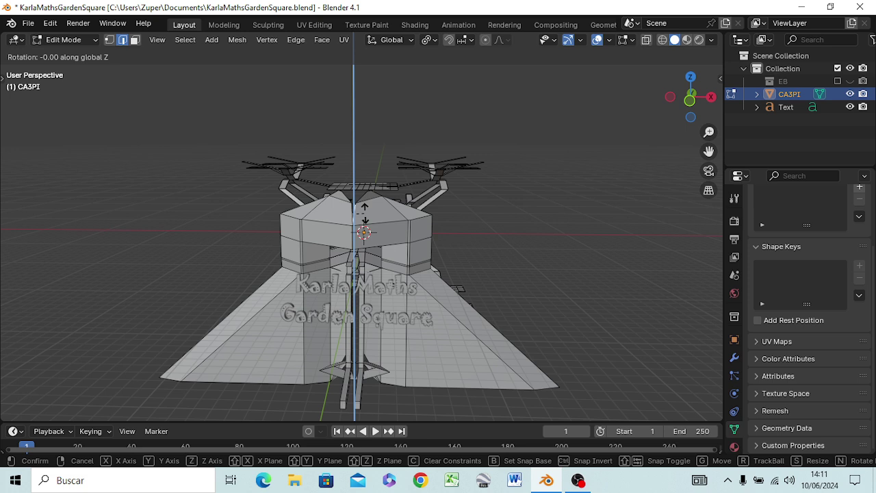
click(368, 216)
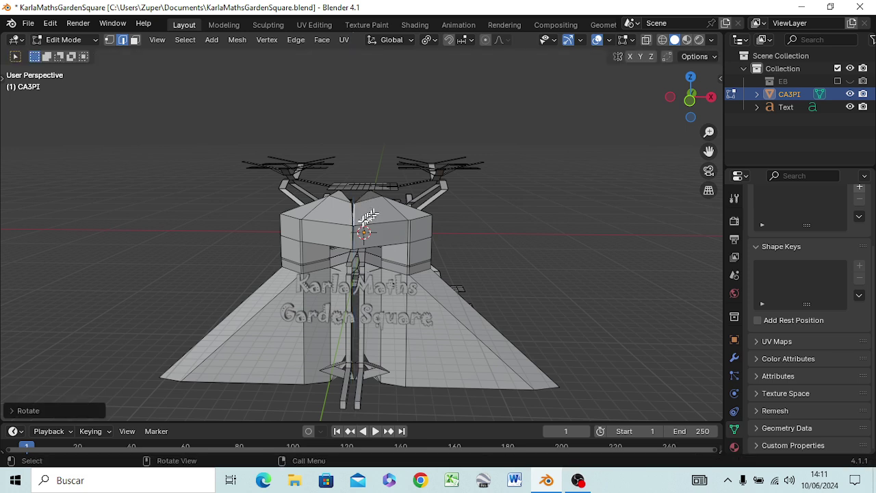
click(360, 250)
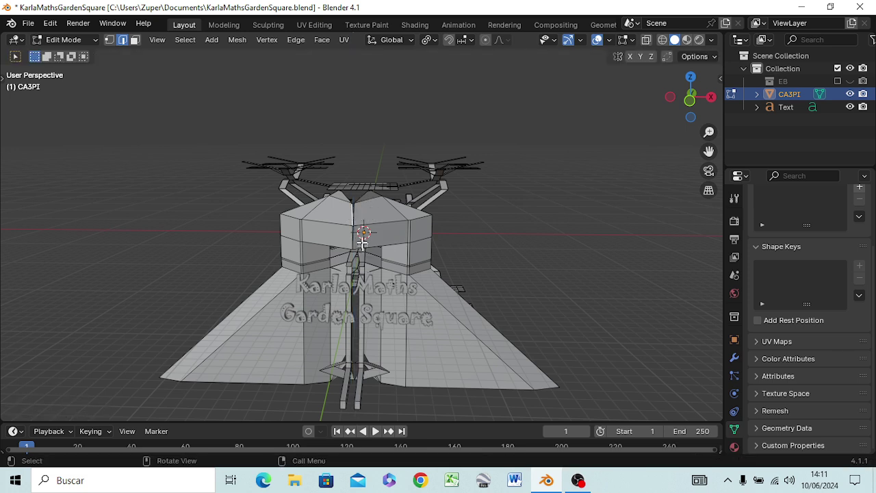
key(r)
key(z)
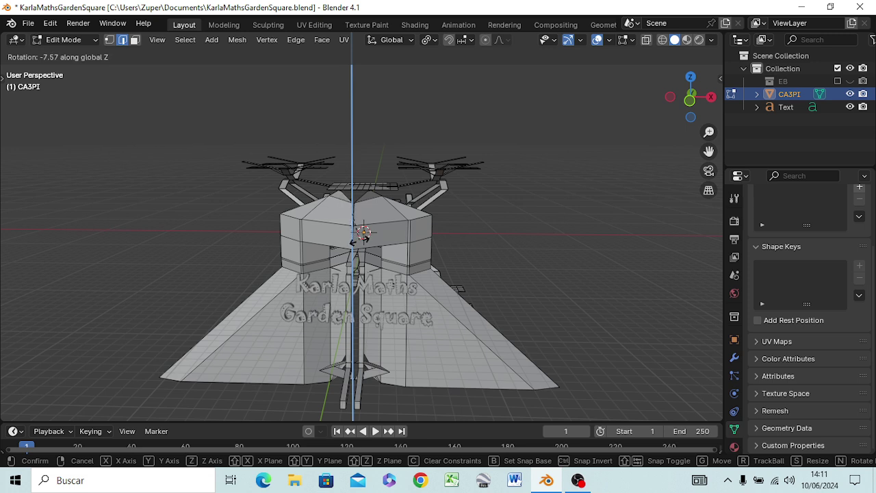
click(359, 238)
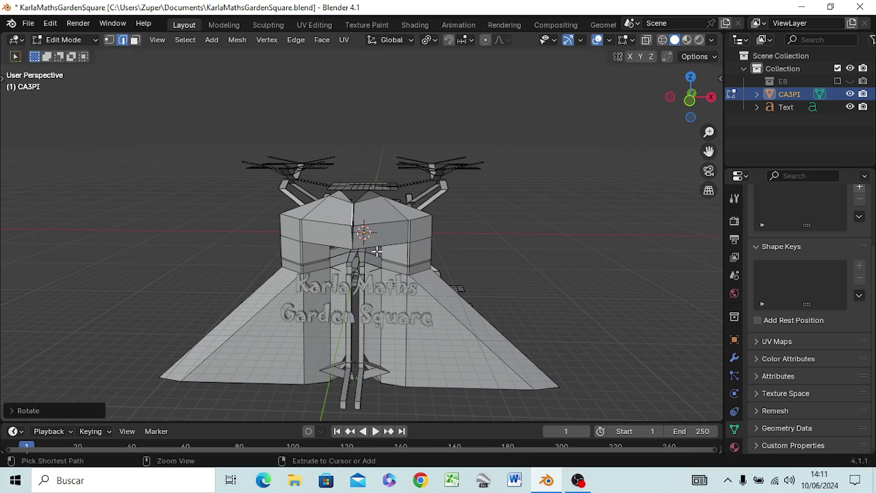
Remove the left and right inner roof faces that face each other across the central gap
middle_drag(405, 273, 408, 240)
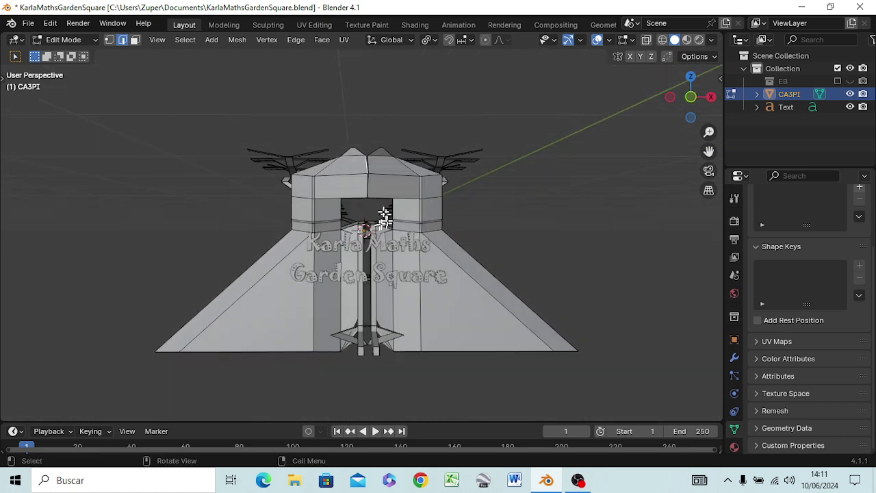
scroll(373, 183, up, 5)
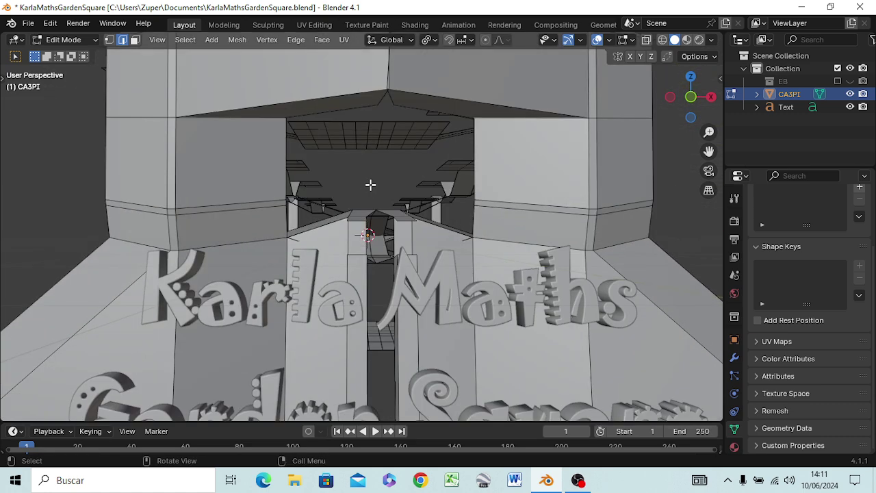
middle_drag(390, 133, 388, 171)
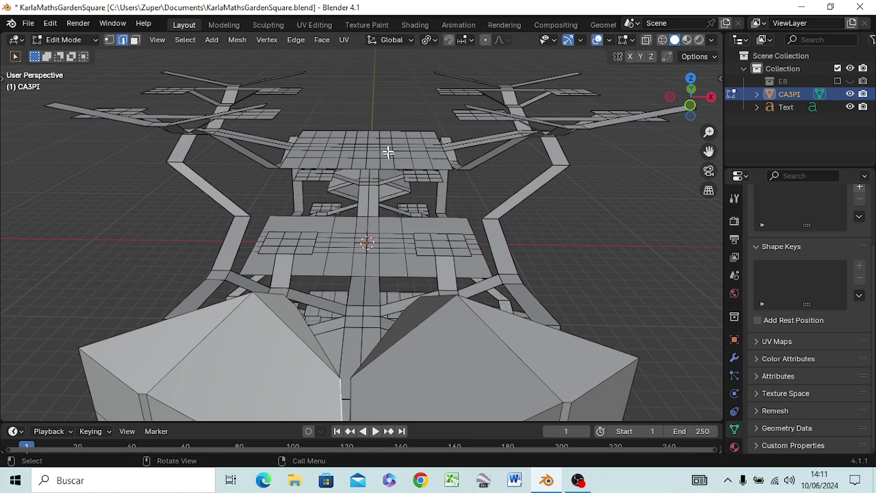
mouse_move(366, 307)
middle_down()
mouse_move(365, 239)
mouse_move(363, 288)
middle_up()
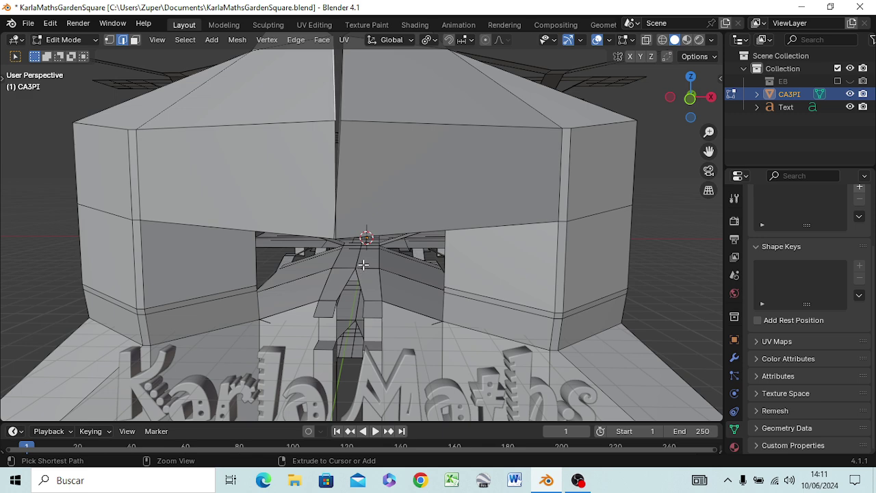
key(ctrl+z)
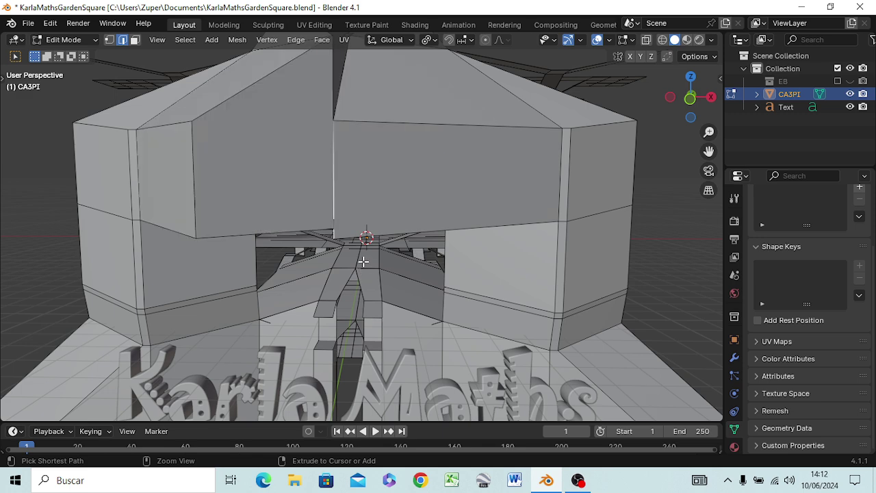
key(ctrl+z)
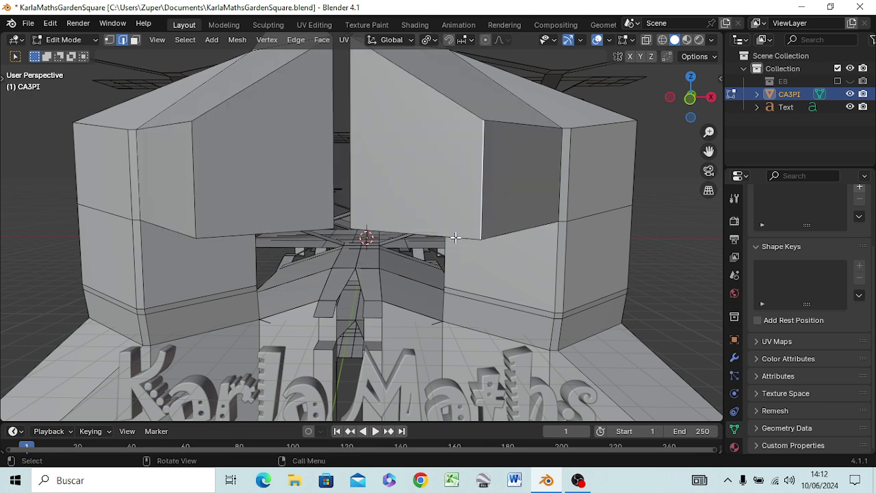
middle_drag(445, 230, 442, 238)
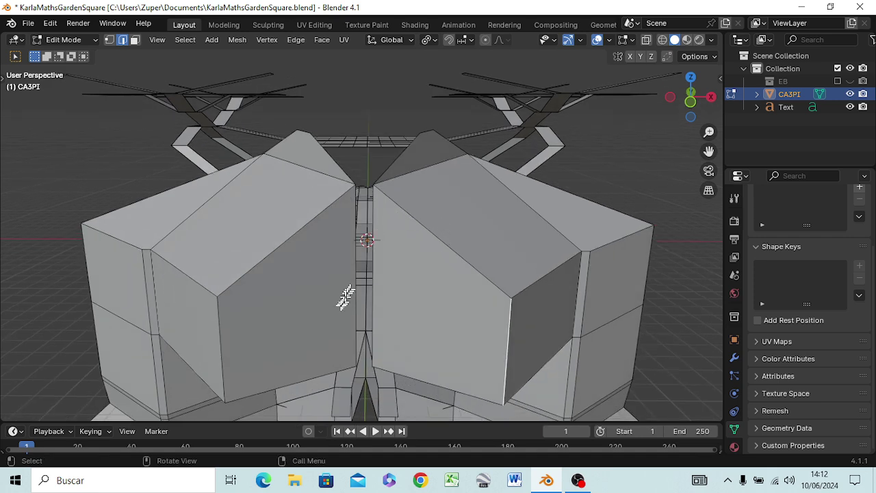
In vertex mode, fill a face from the four gap vertices to close the vertical gap
key(1)
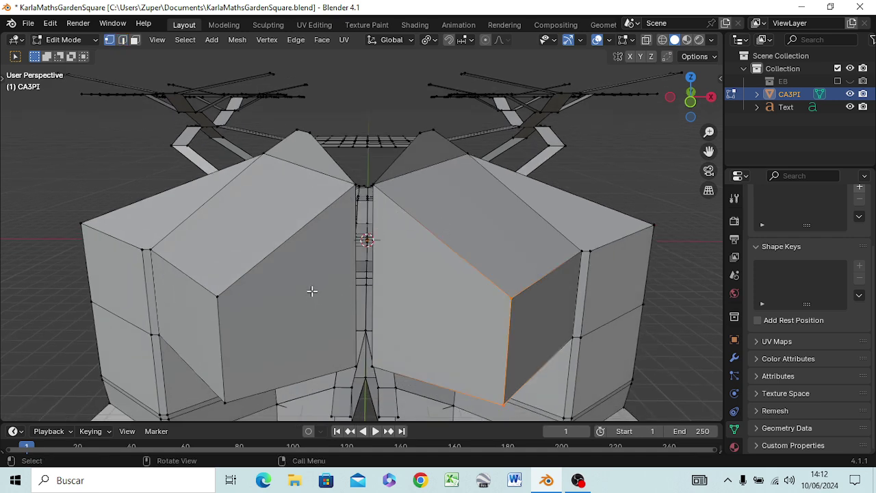
click(352, 188)
shift+click(373, 185)
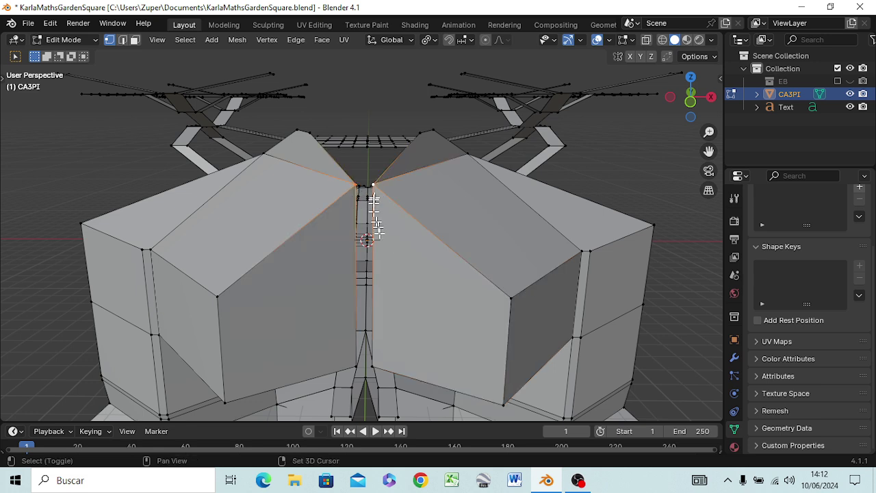
shift+click(369, 368)
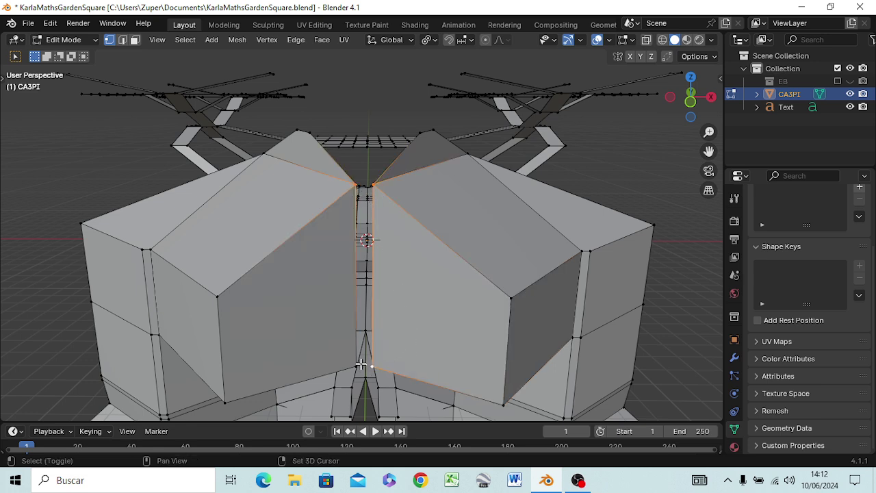
shift+click(355, 367)
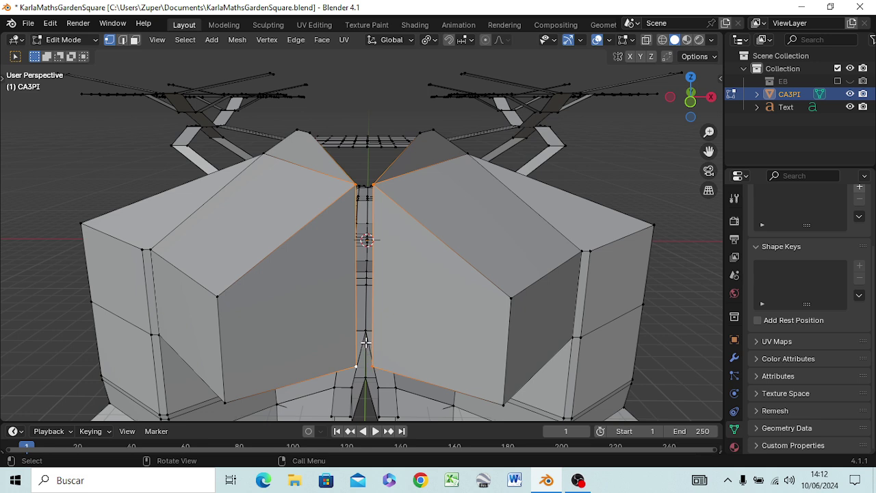
key(f)
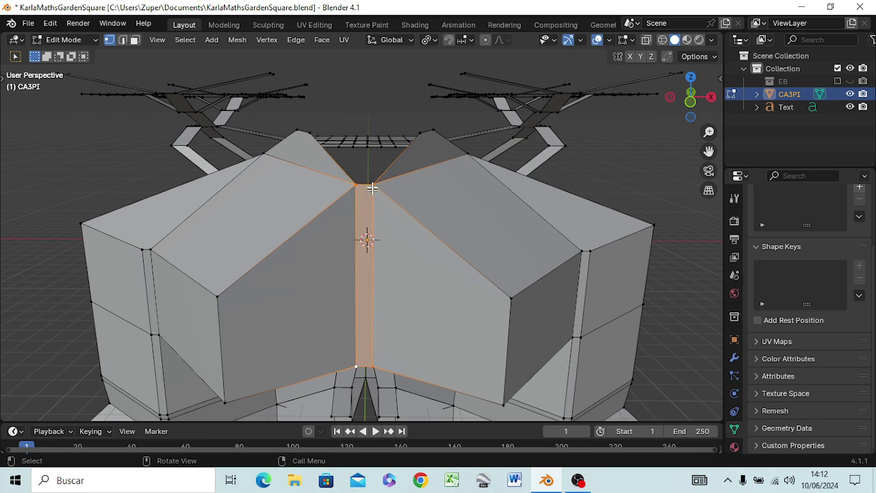
Select both caps' top inner vertices and both roof peaks, trying a move and then cancelling it
click(609, 151)
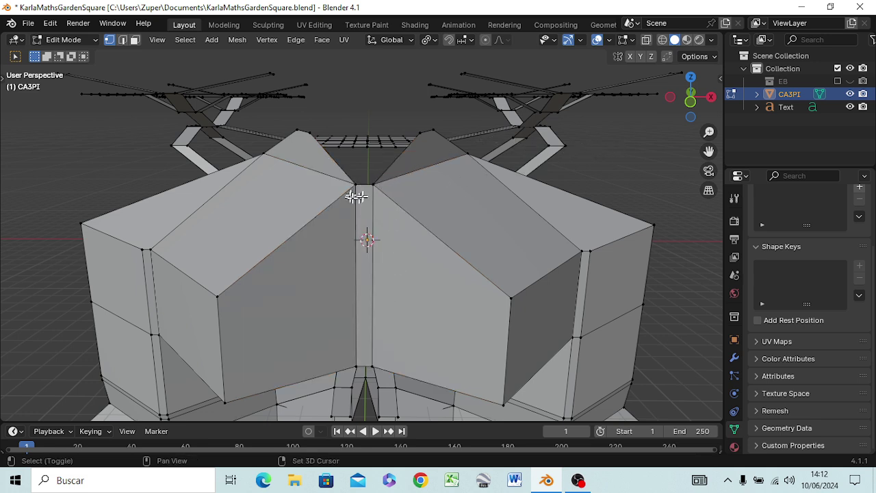
click(376, 194)
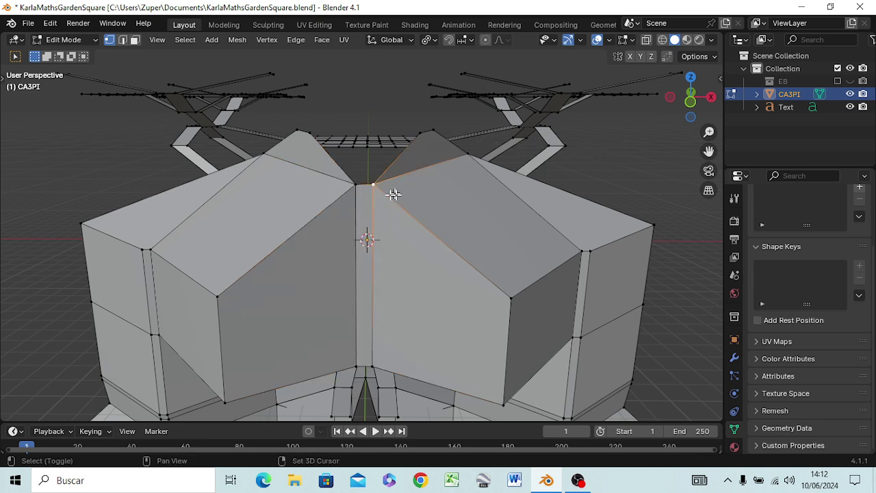
shift+click(353, 189)
shift+click(305, 137)
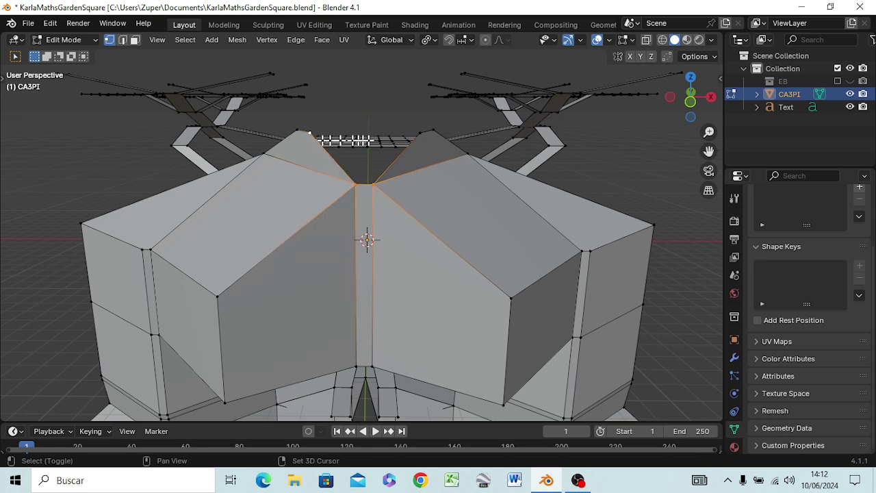
shift+click(420, 139)
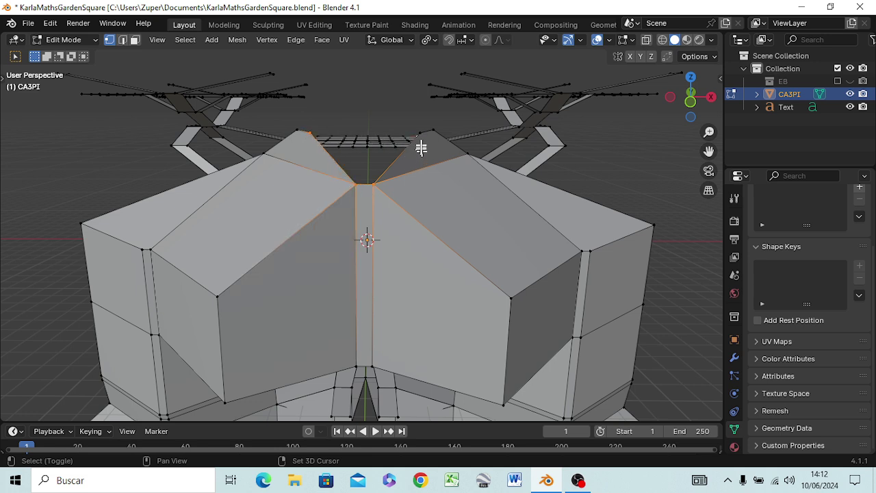
click(602, 136)
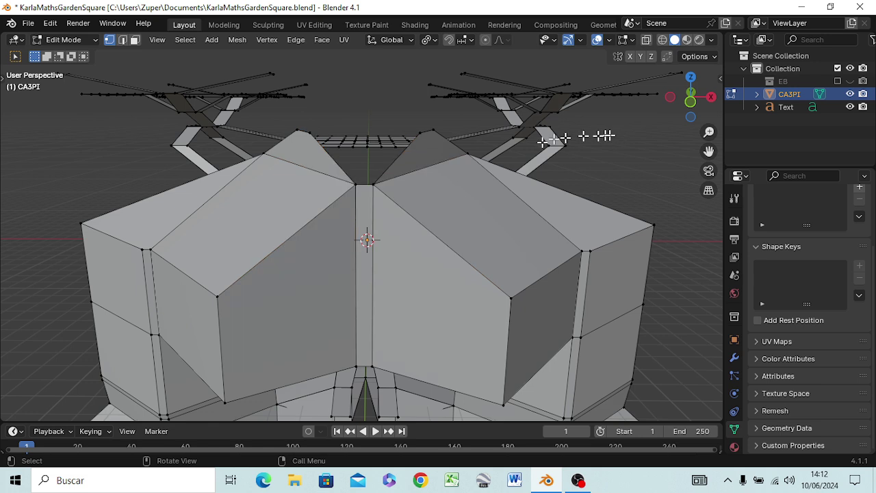
click(346, 187)
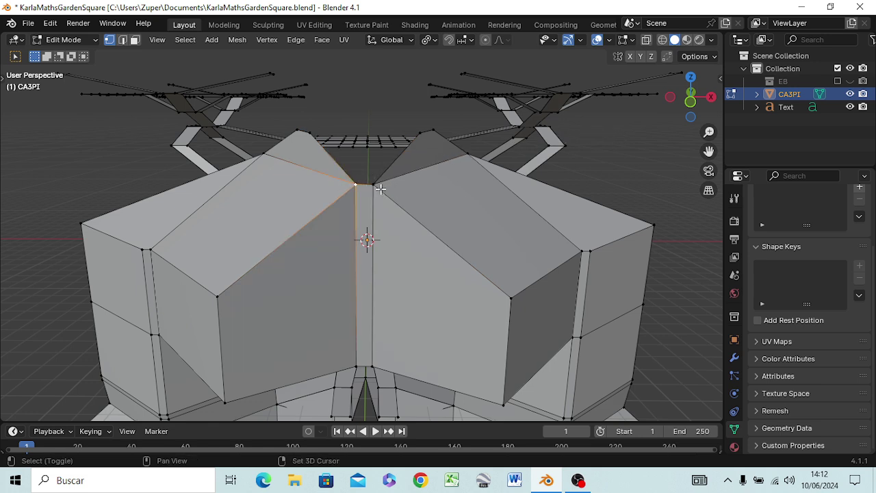
shift+click(380, 189)
shift+click(425, 137)
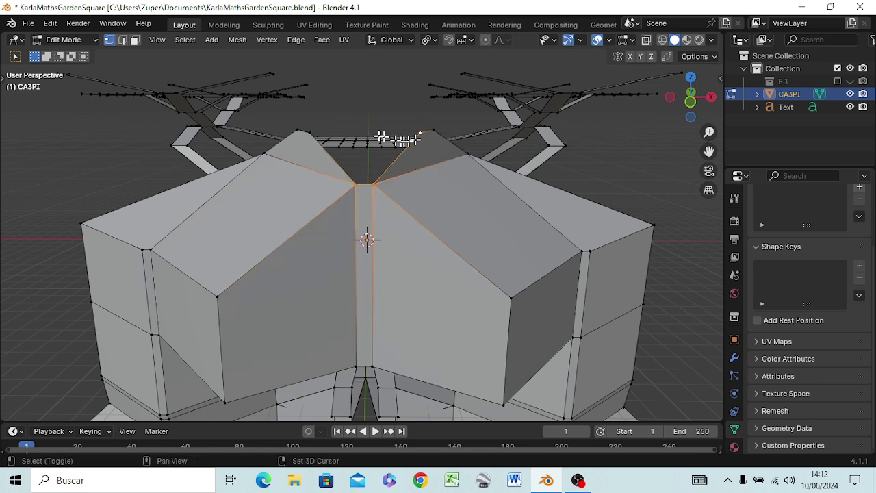
shift+click(311, 139)
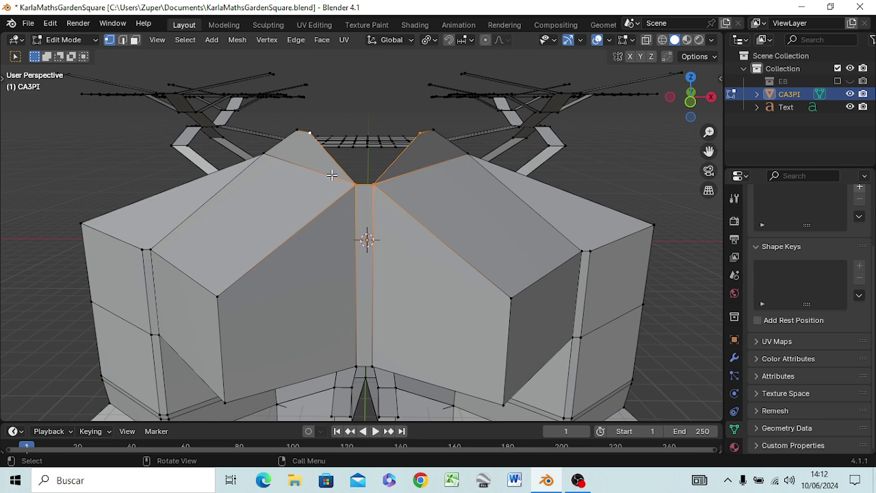
key(g)
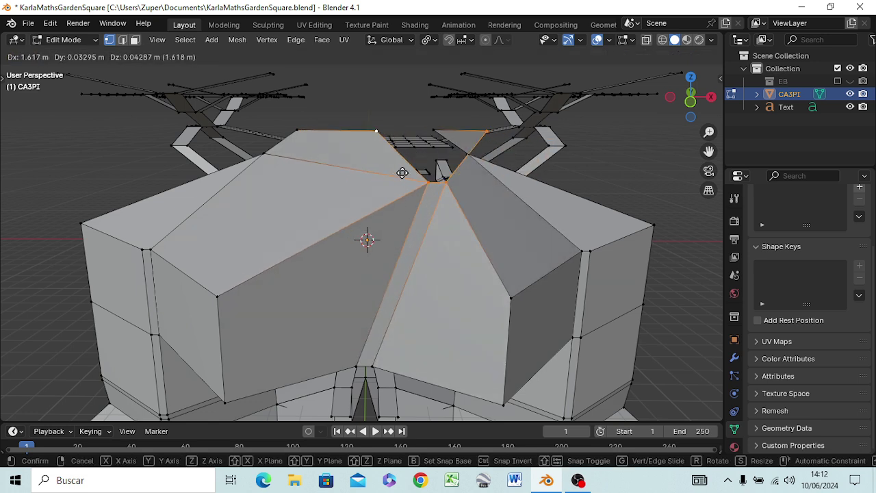
key(Escape)
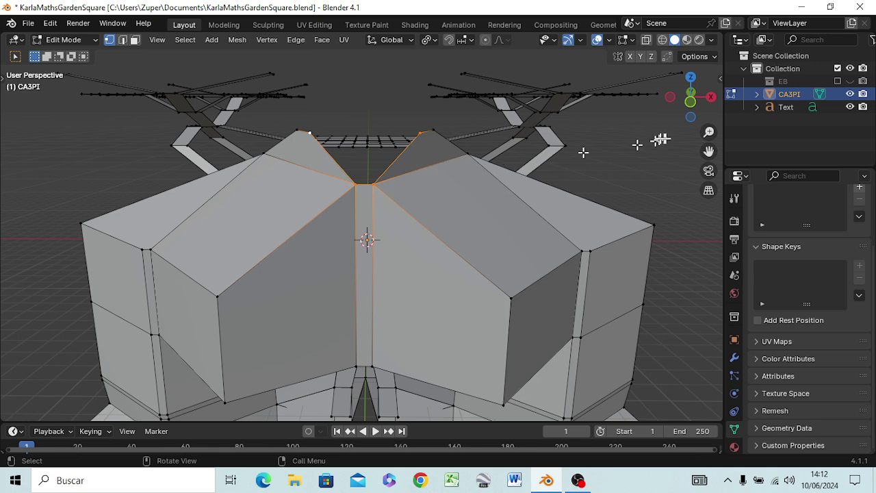
Fill a face across the top between the two caps' top inner vertices
click(634, 143)
click(377, 190)
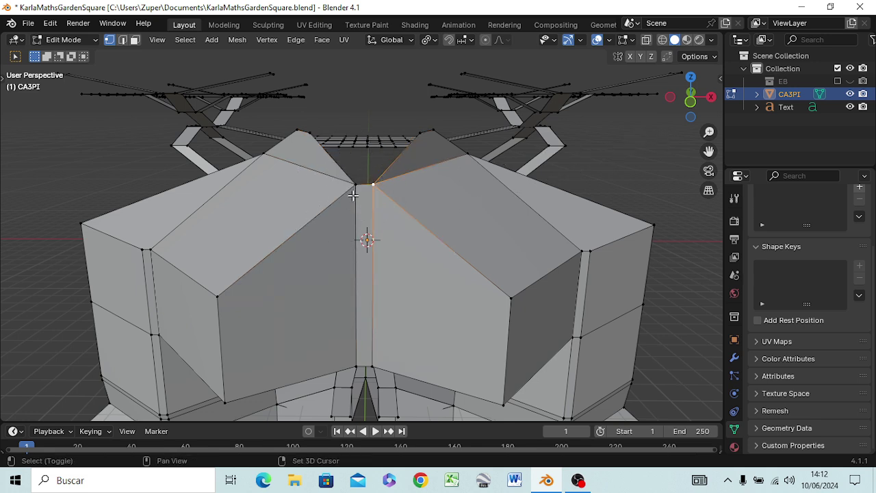
shift+click(355, 187)
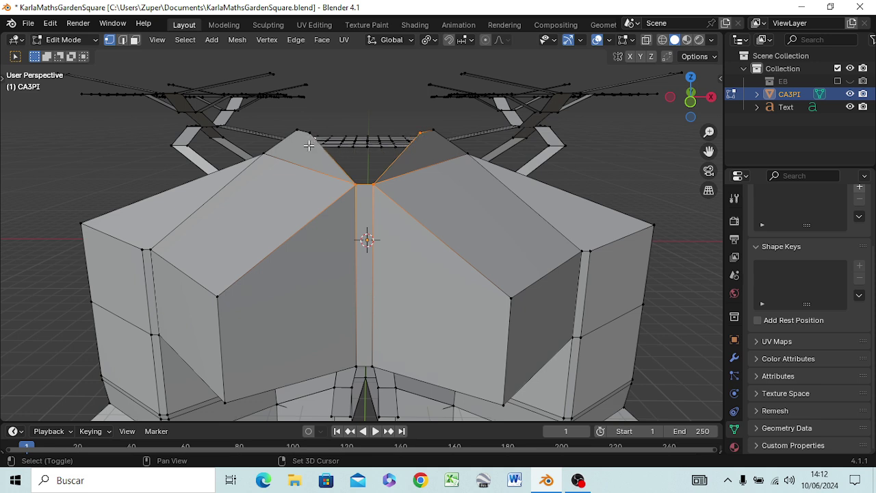
click(361, 119)
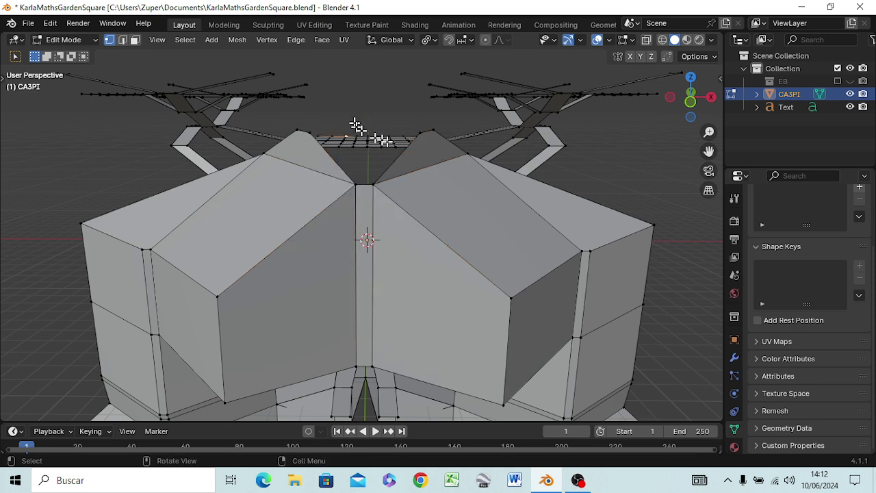
click(374, 185)
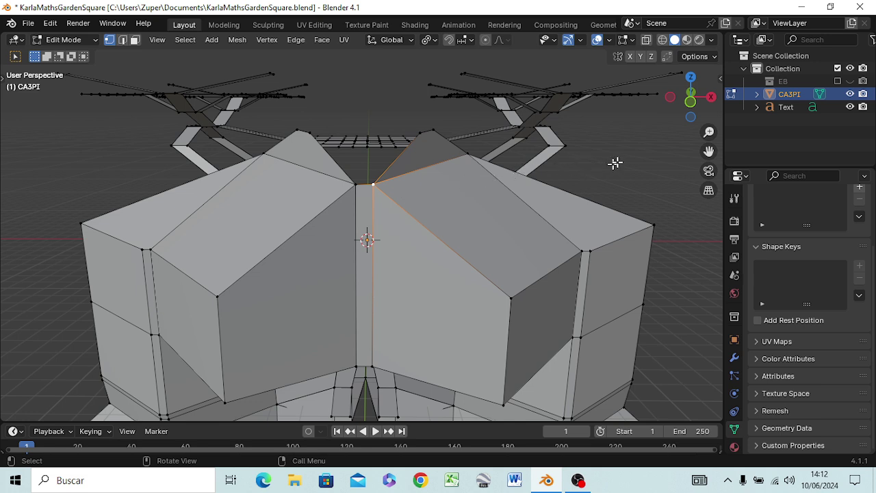
shift+click(344, 196)
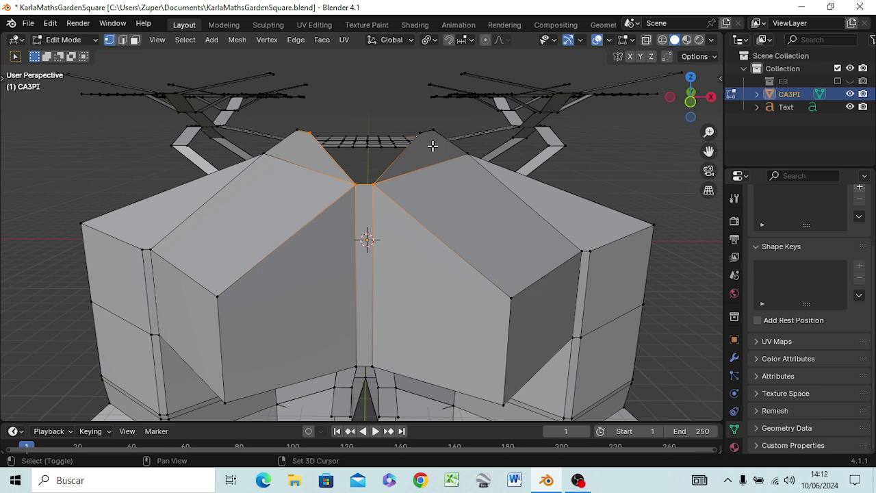
click(606, 152)
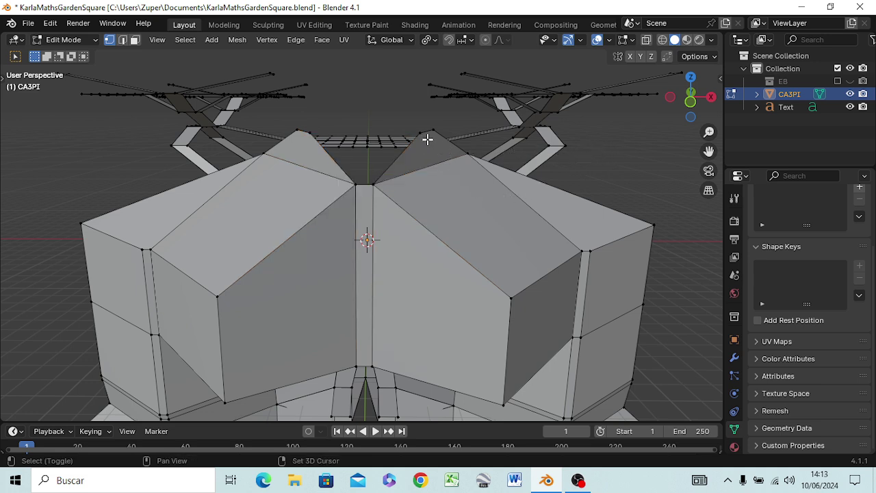
shift+click(373, 188)
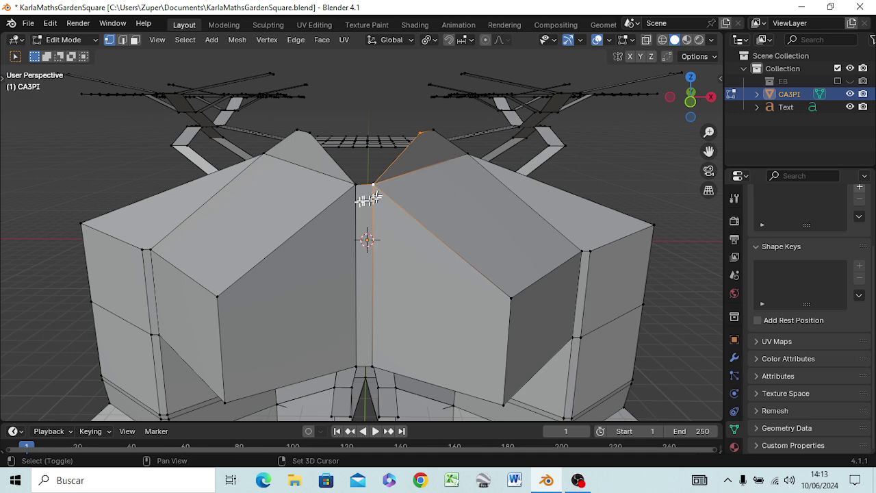
shift+click(345, 190)
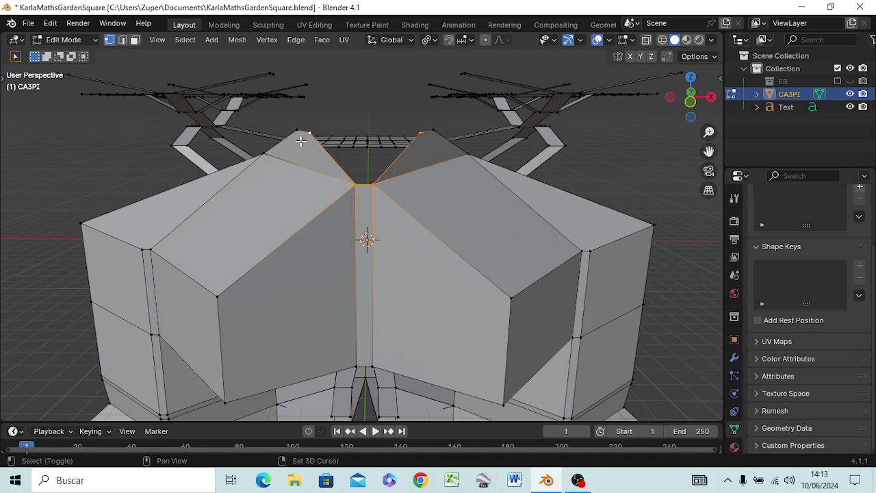
key(f)
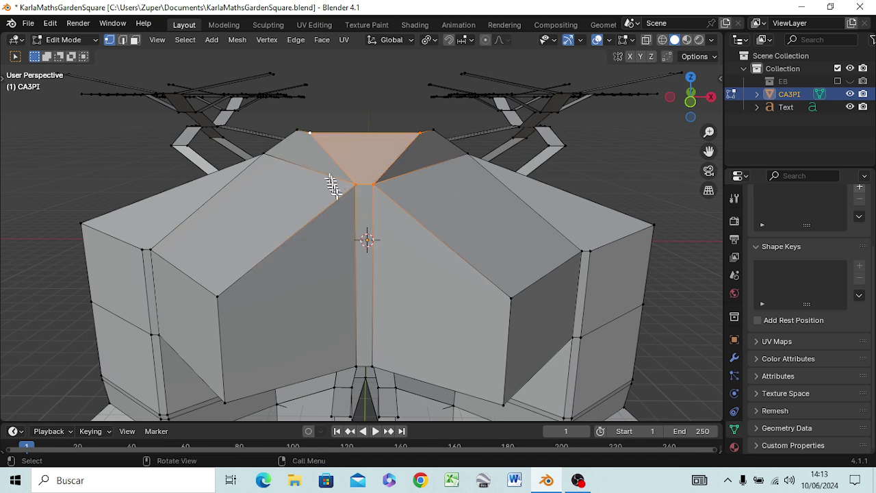
mouse_move(364, 239)
middle_down()
mouse_move(375, 258)
mouse_move(373, 240)
middle_up()
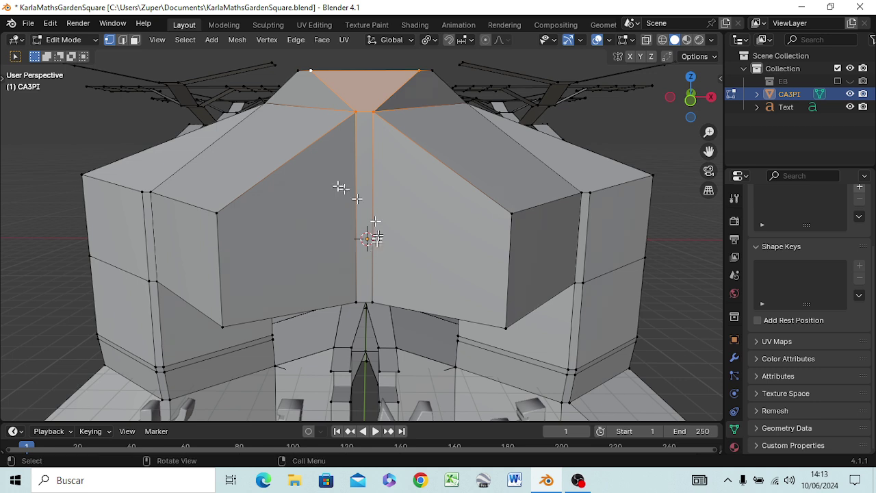
Fill the top gap with a face spanning the two top vertices and the outer corners
click(350, 113)
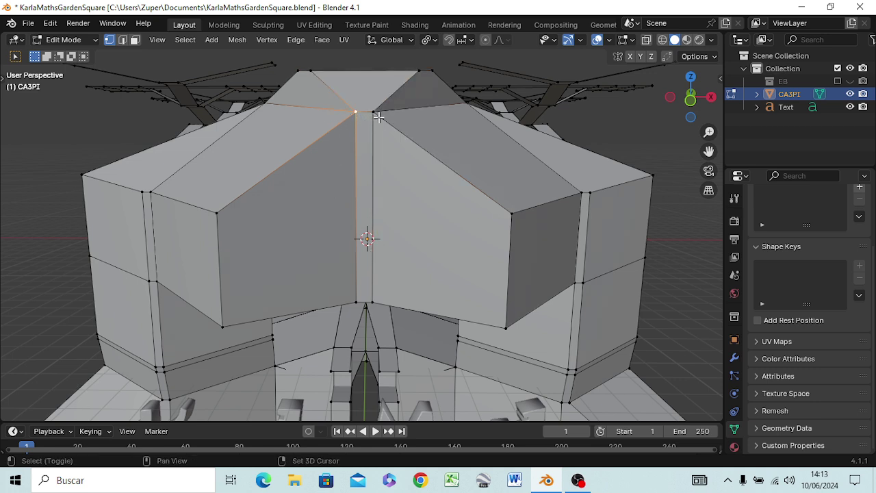
shift+click(373, 114)
shift+click(508, 213)
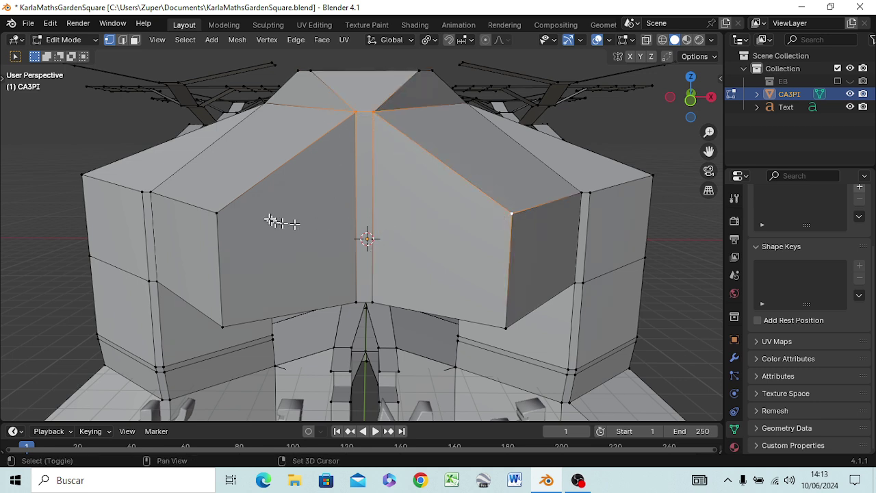
shift+click(226, 216)
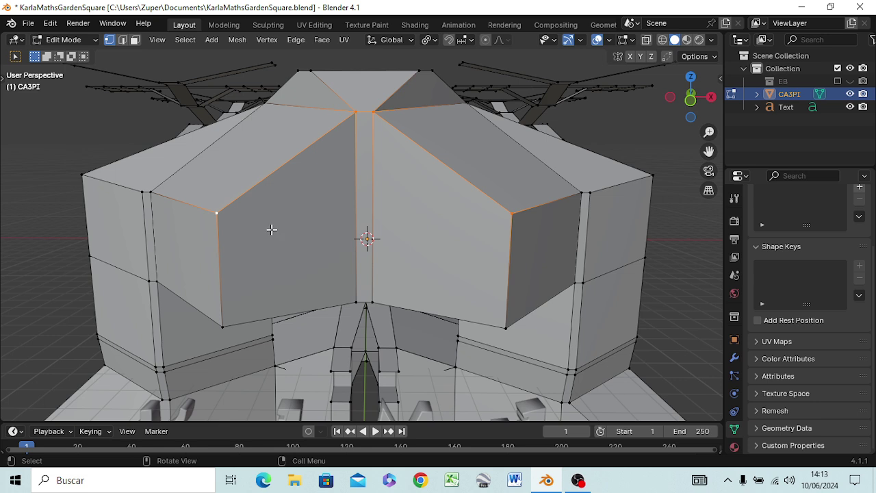
key(f)
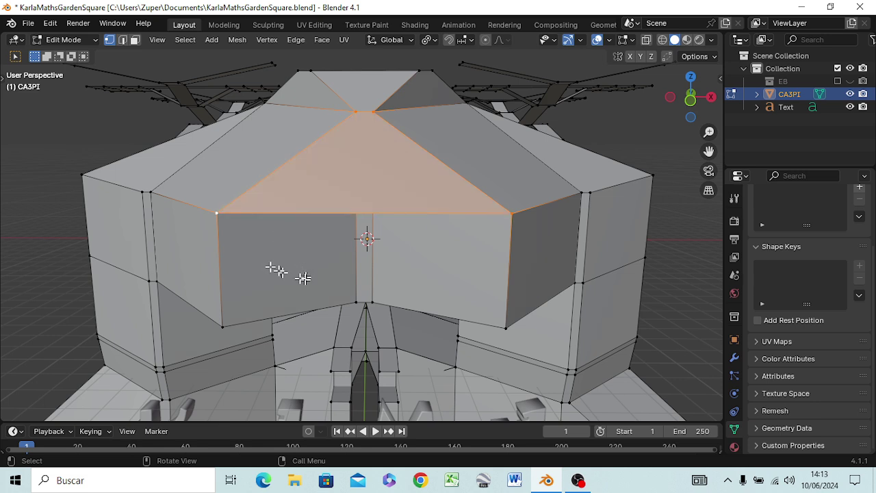
Close the underside with a bottom face across the lower corners and central bottom vertices
click(218, 215)
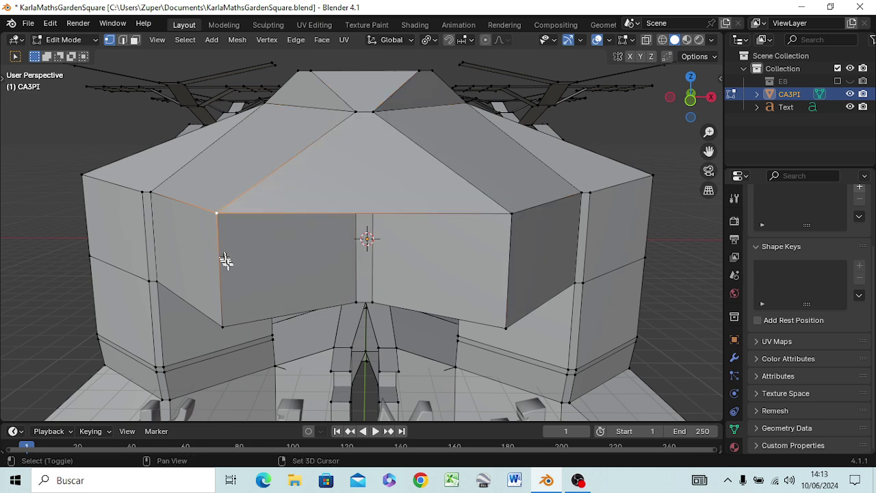
shift+click(224, 321)
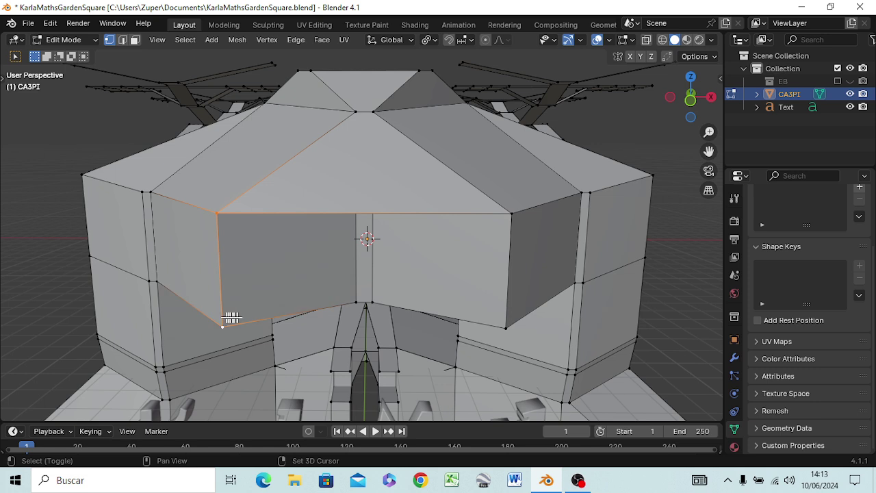
shift+click(502, 327)
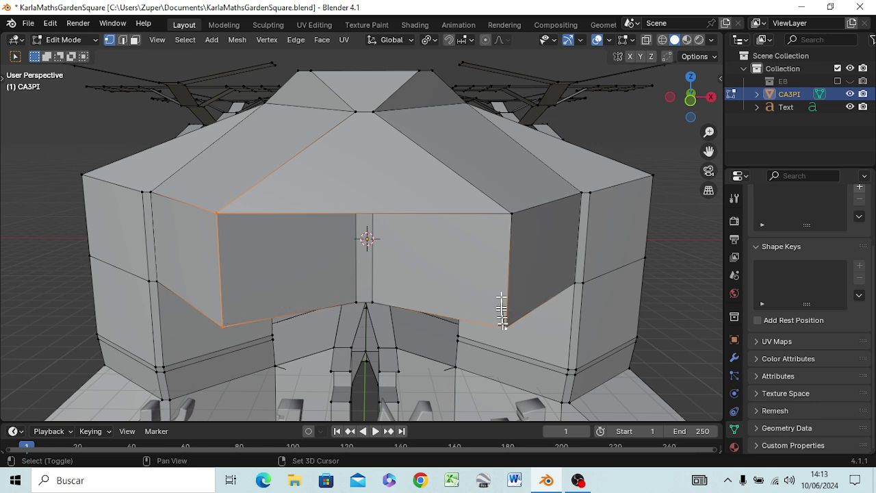
shift+click(506, 216)
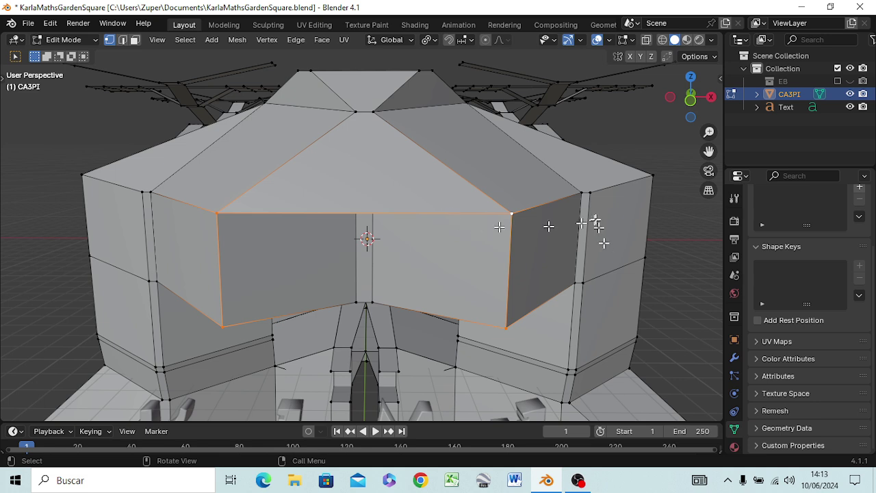
click(500, 325)
shift+click(374, 299)
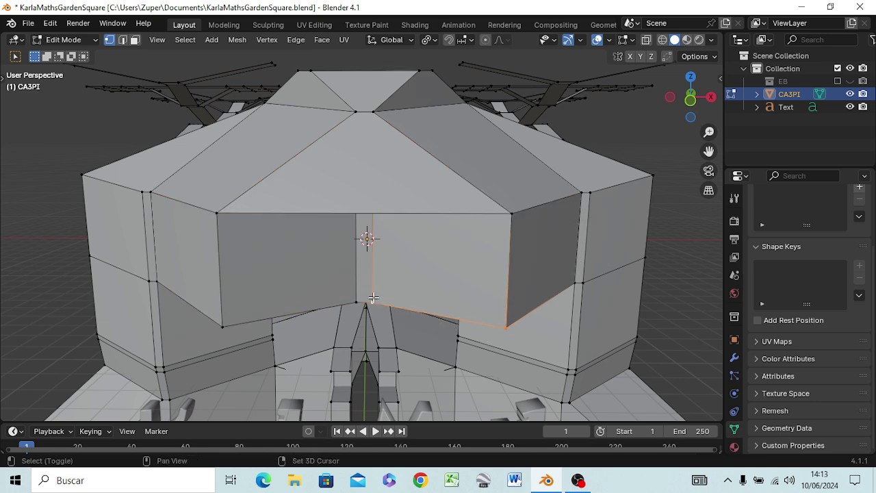
shift+click(349, 300)
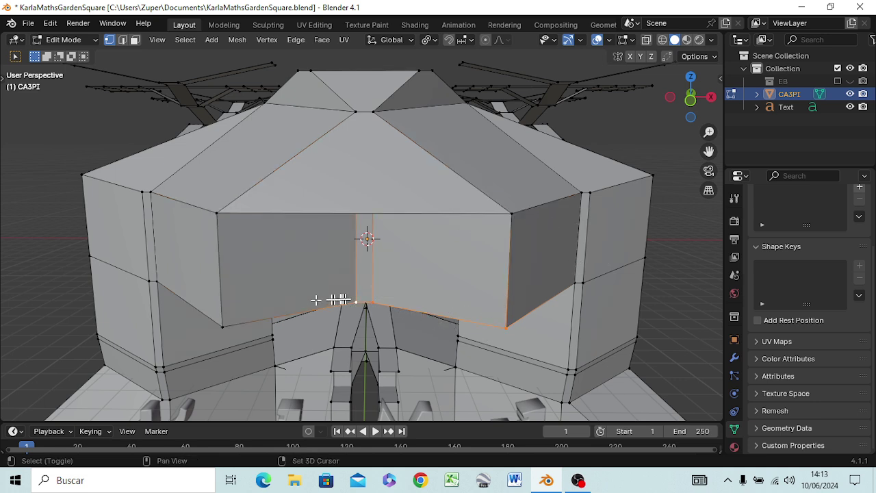
shift+click(226, 321)
key(f)
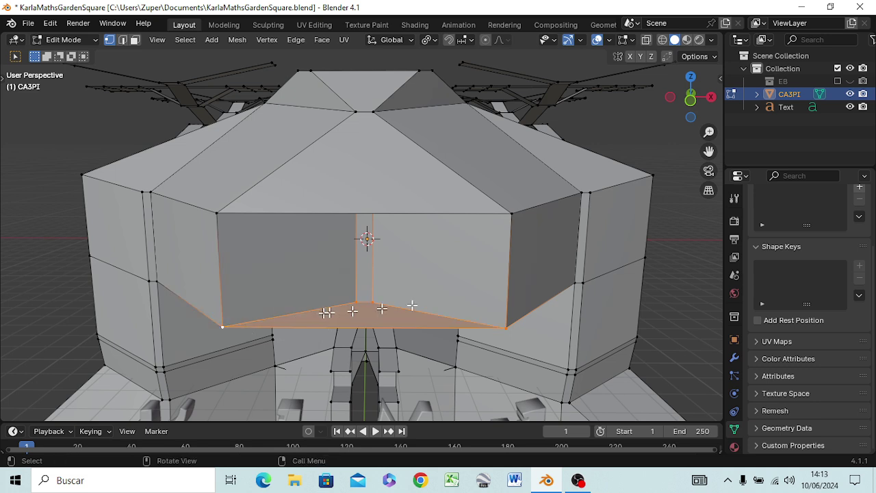
Close the front opening with a new face between its corner vertices
click(509, 223)
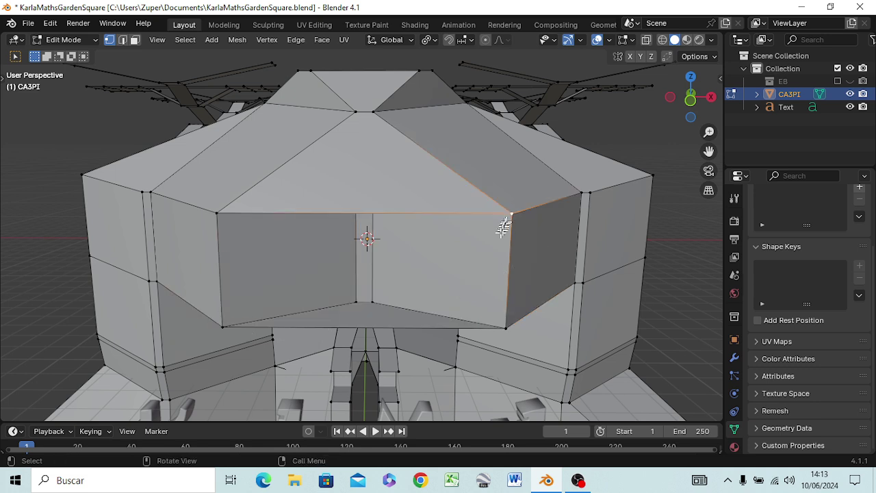
shift+click(502, 326)
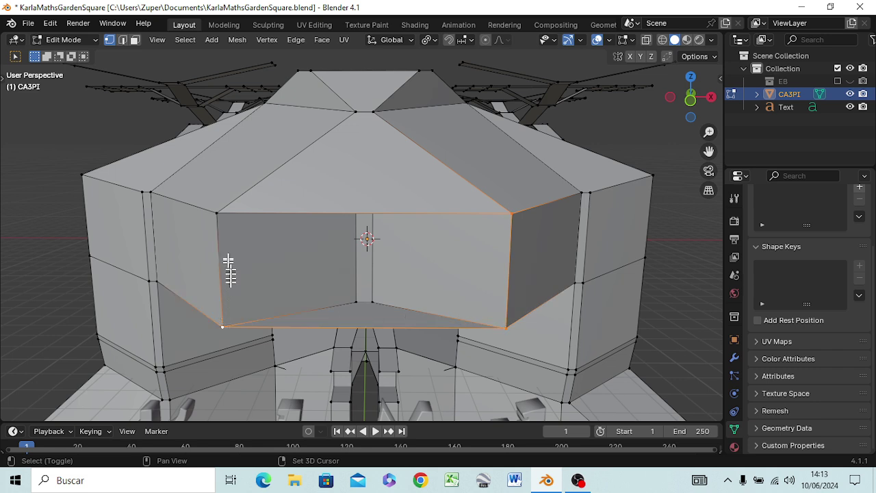
shift+click(223, 216)
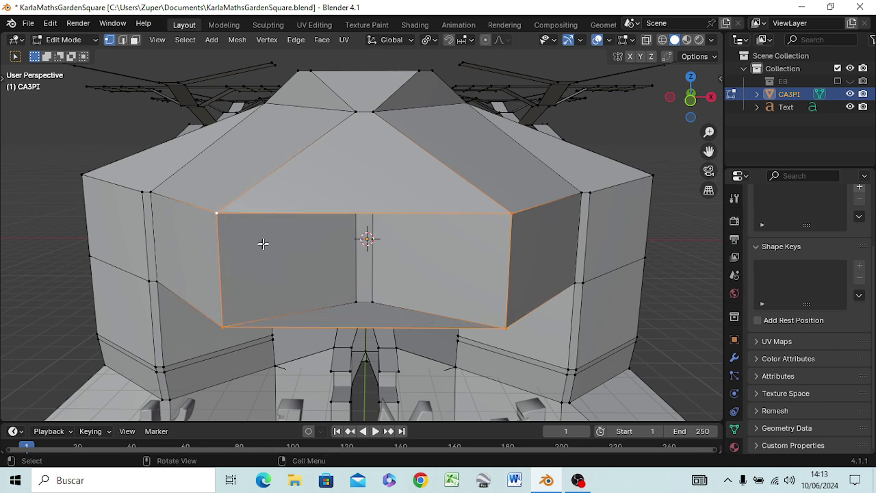
key(f)
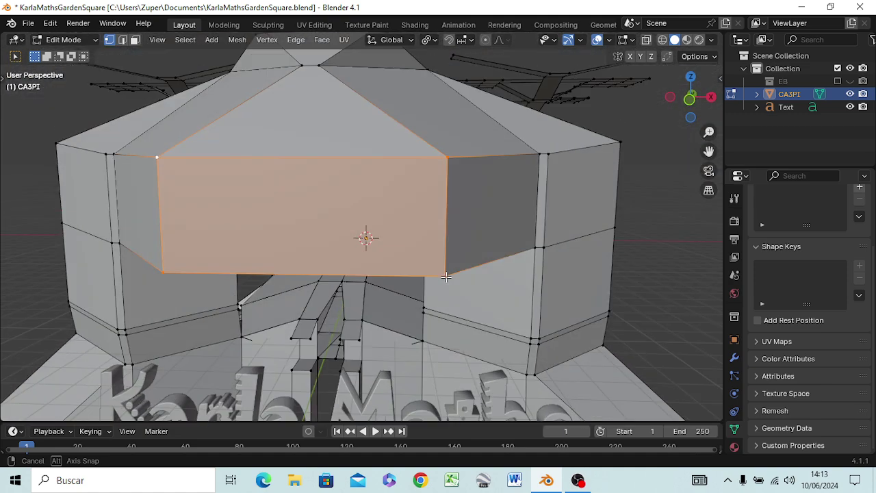
Bevel the joining face's long edge with 6 segments, about 2.3 m wide
middle_drag(450, 276, 448, 265)
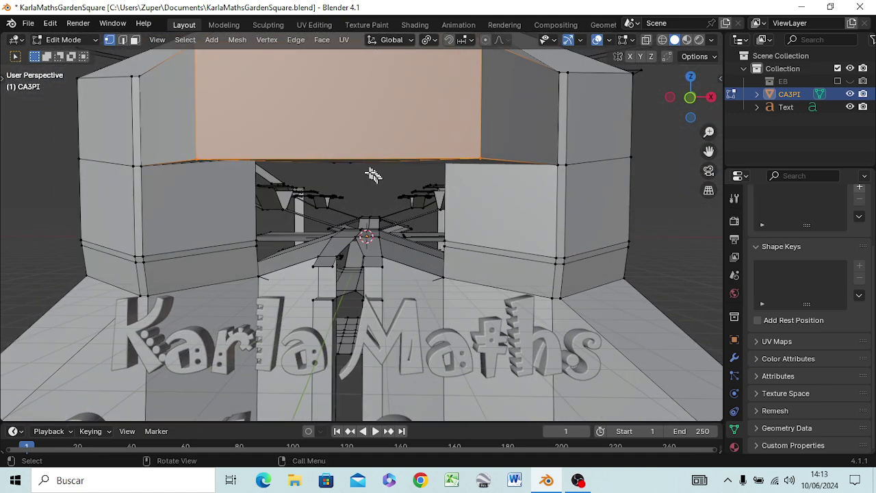
click(378, 163)
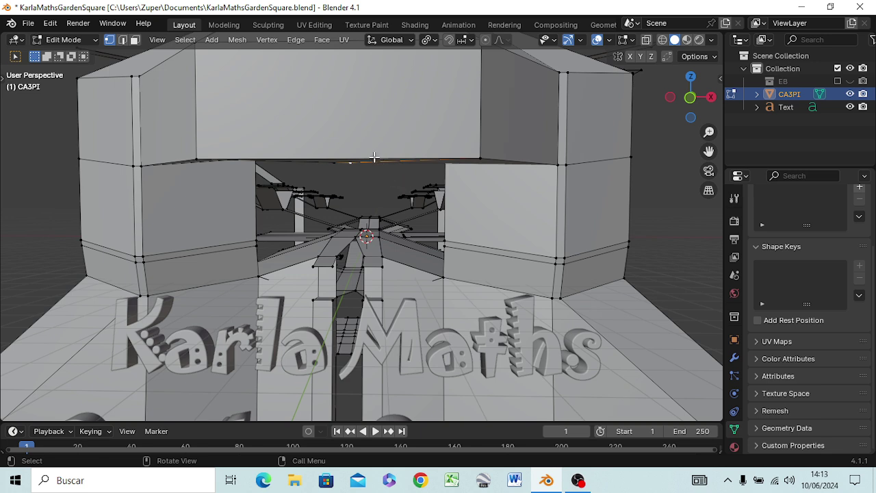
key(2)
click(375, 158)
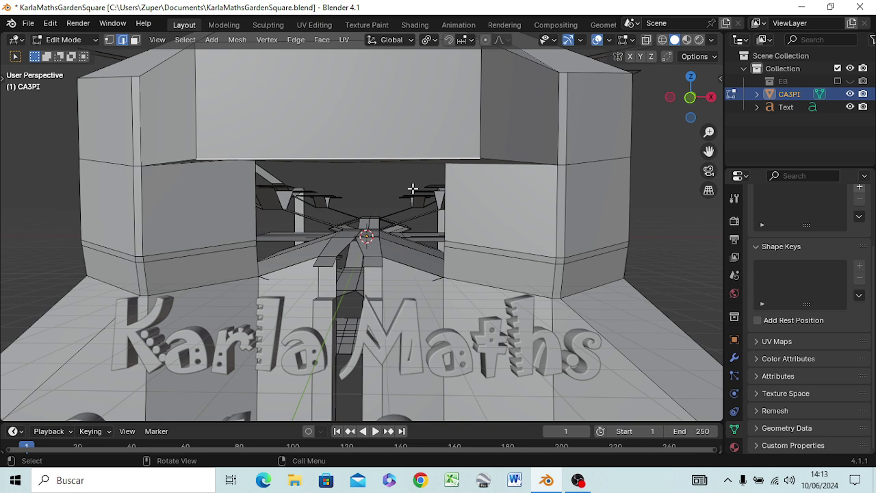
key(ctrl+b)
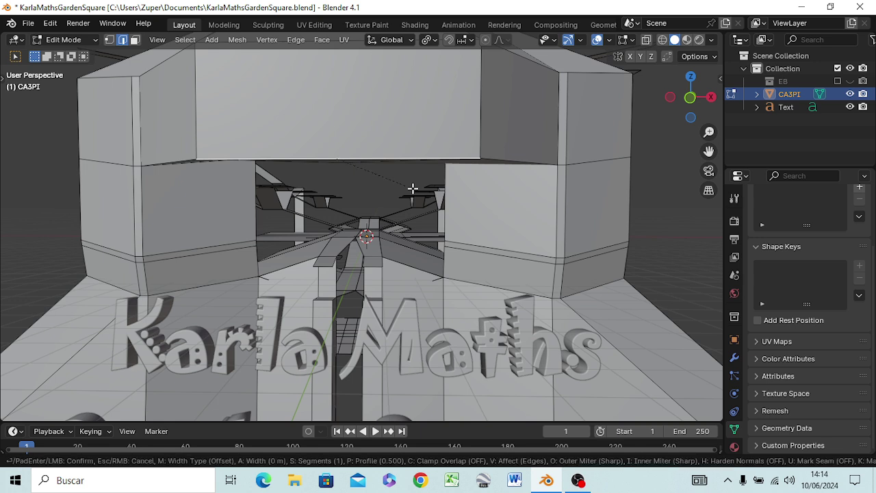
scroll(432, 193, up, 2)
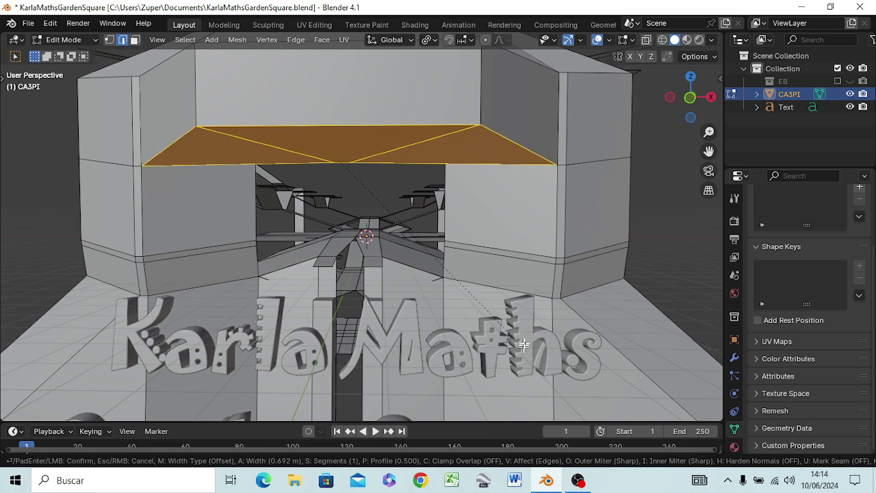
scroll(523, 325, up, 3)
scroll(533, 312, up, 2)
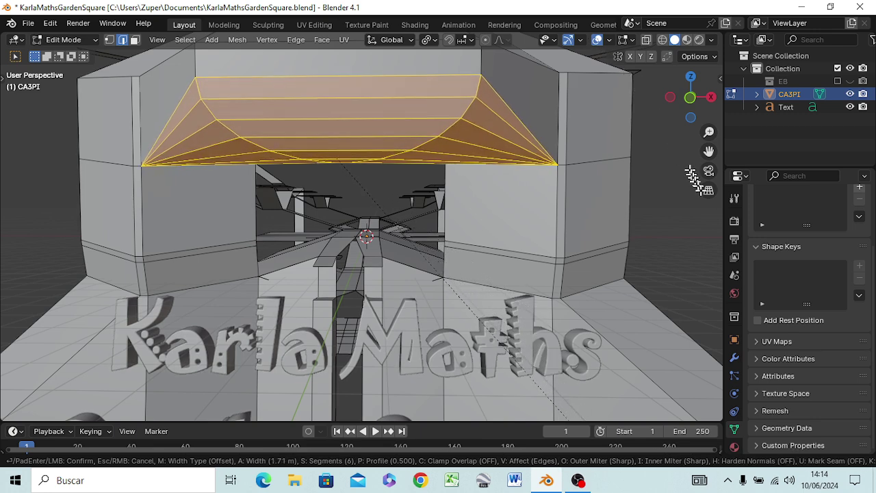
click(27, 322)
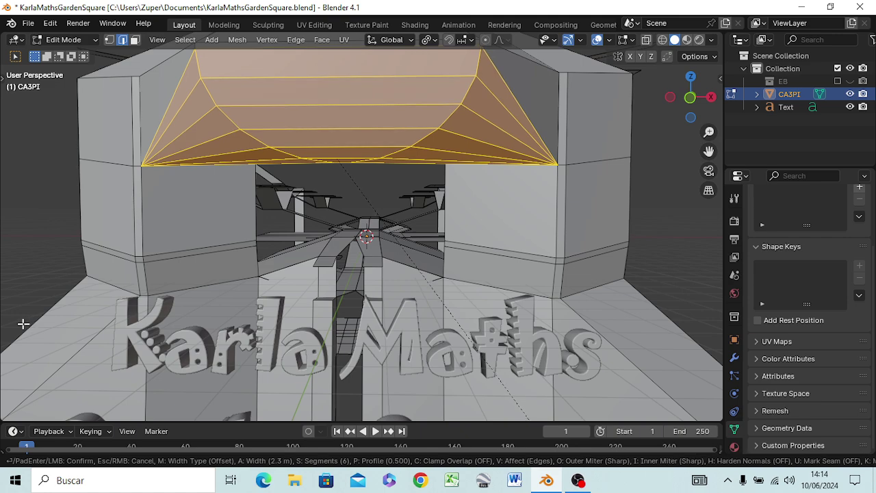
click(29, 200)
middle_drag(116, 195, 126, 215)
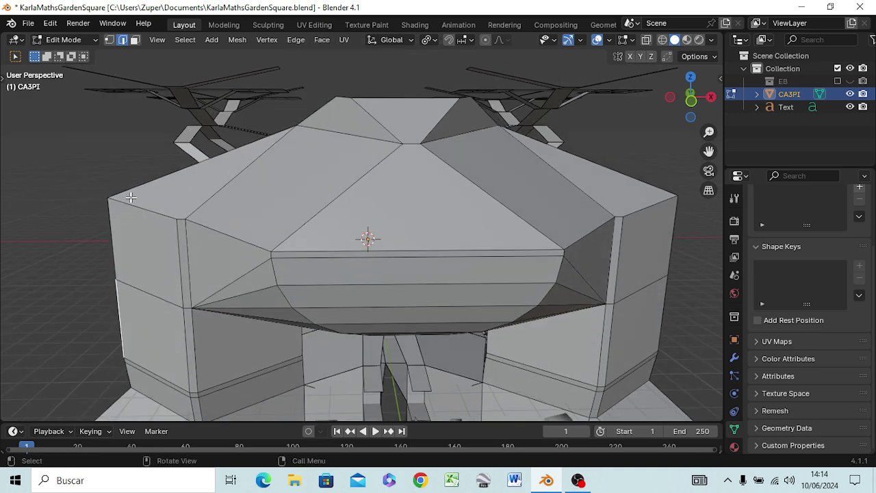
Save the model as KarlaMathsGardenSquare.blend
scroll(396, 221, down, 3)
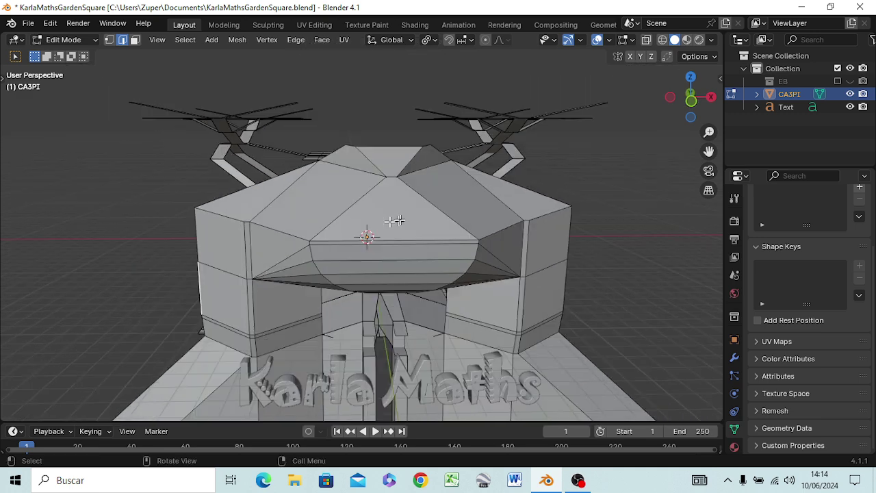
scroll(394, 220, down, 3)
mouse_move(375, 249)
middle_down()
mouse_move(264, 249)
mouse_move(156, 234)
mouse_move(152, 225)
mouse_move(190, 236)
mouse_move(371, 230)
mouse_move(342, 219)
mouse_move(146, 221)
mouse_move(209, 244)
mouse_move(230, 239)
mouse_move(222, 231)
mouse_move(303, 251)
mouse_move(186, 244)
mouse_move(139, 217)
mouse_move(195, 267)
mouse_move(341, 250)
mouse_move(347, 206)
mouse_move(319, 260)
mouse_move(263, 218)
mouse_move(153, 229)
mouse_move(132, 251)
mouse_move(209, 284)
mouse_move(119, 114)
middle_up()
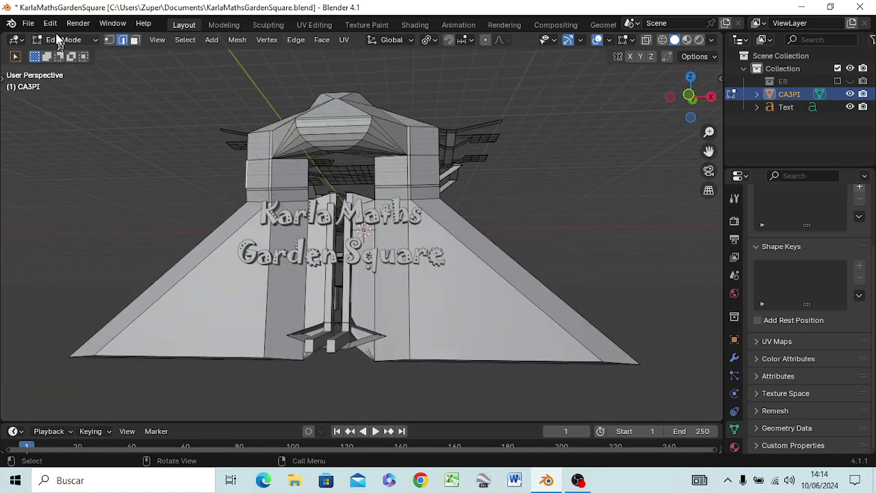
click(28, 25)
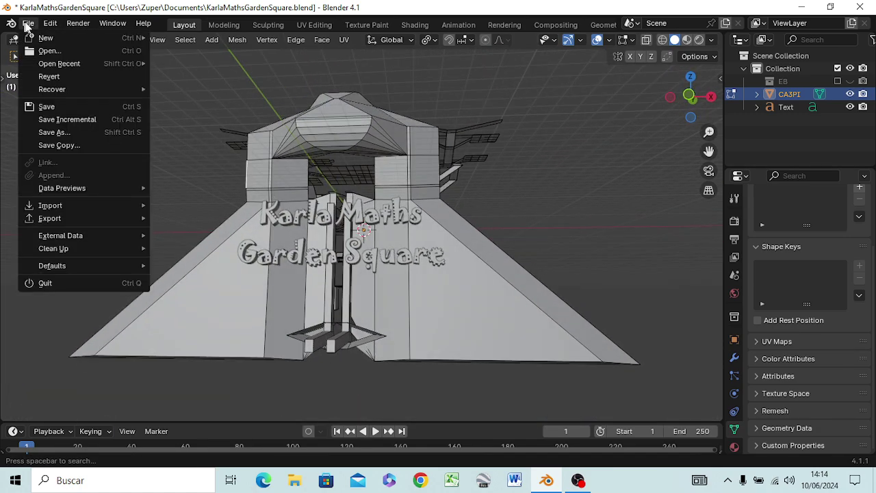
click(39, 107)
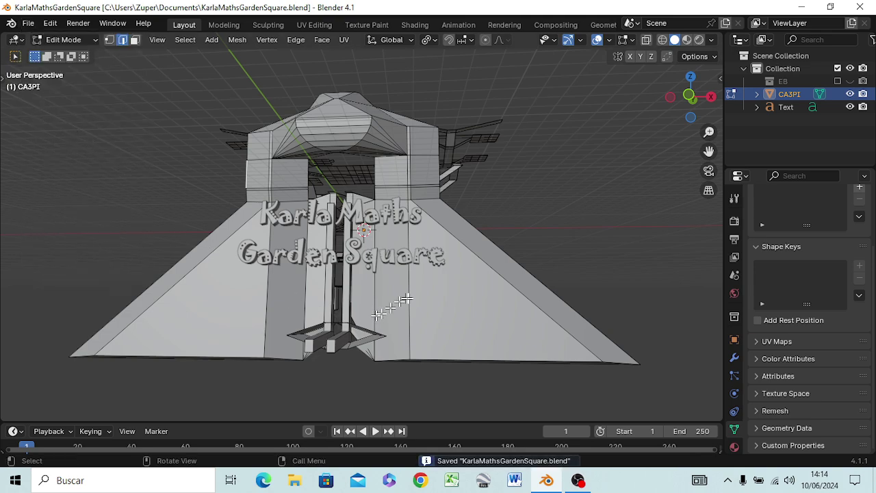
Orbit around the finished model to review it from several angles, then switch to OBS
mouse_move(444, 288)
middle_down()
mouse_move(266, 336)
mouse_move(398, 281)
middle_up()
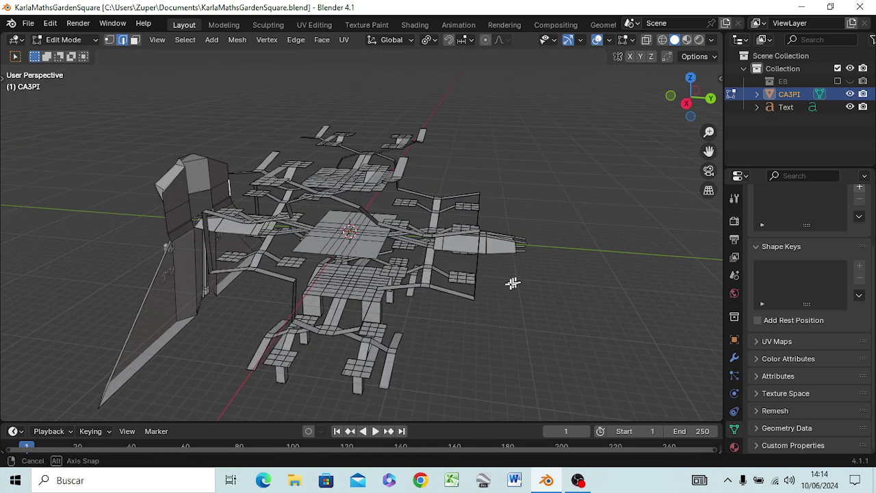
mouse_move(398, 281)
middle_down()
mouse_move(409, 269)
mouse_move(401, 282)
mouse_move(392, 277)
middle_up()
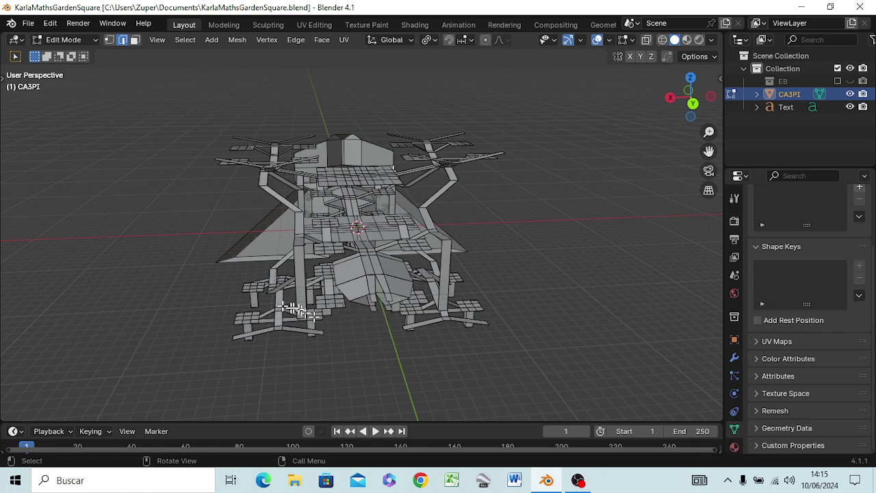
mouse_move(311, 315)
middle_down()
mouse_move(249, 289)
mouse_move(439, 303)
mouse_move(469, 244)
mouse_move(538, 241)
mouse_move(534, 257)
mouse_move(516, 254)
mouse_move(541, 250)
middle_up()
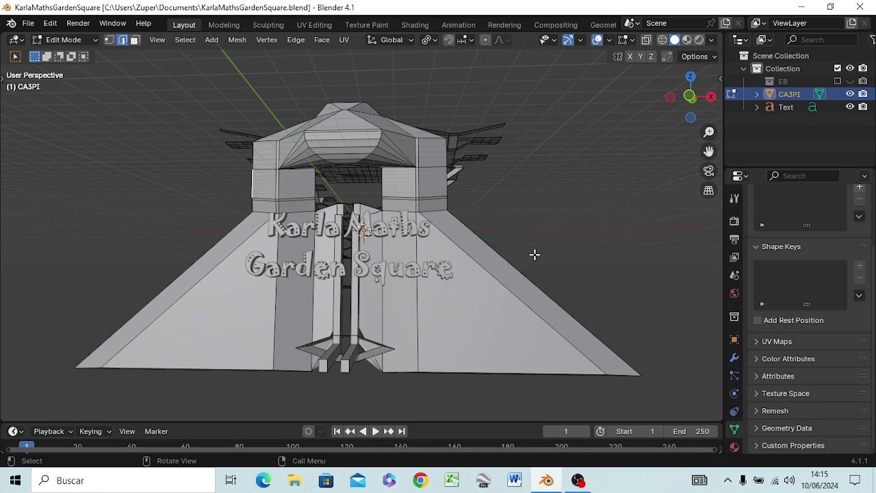
key(alt+Tab)
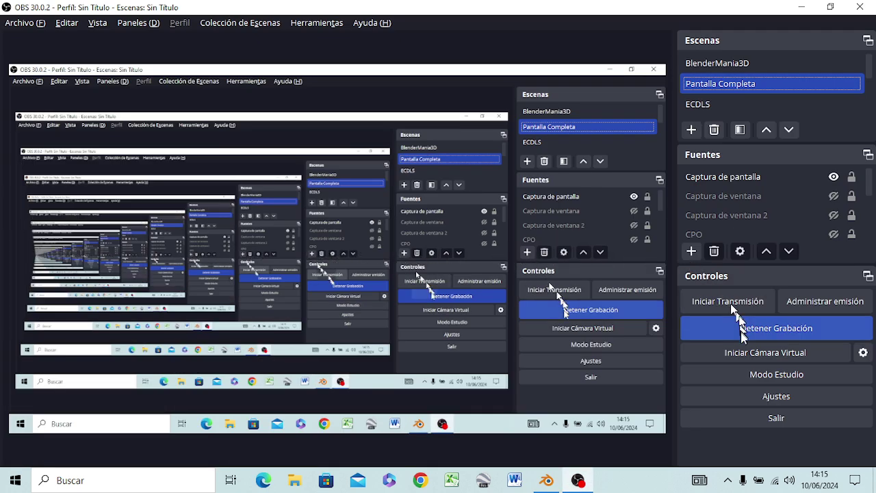